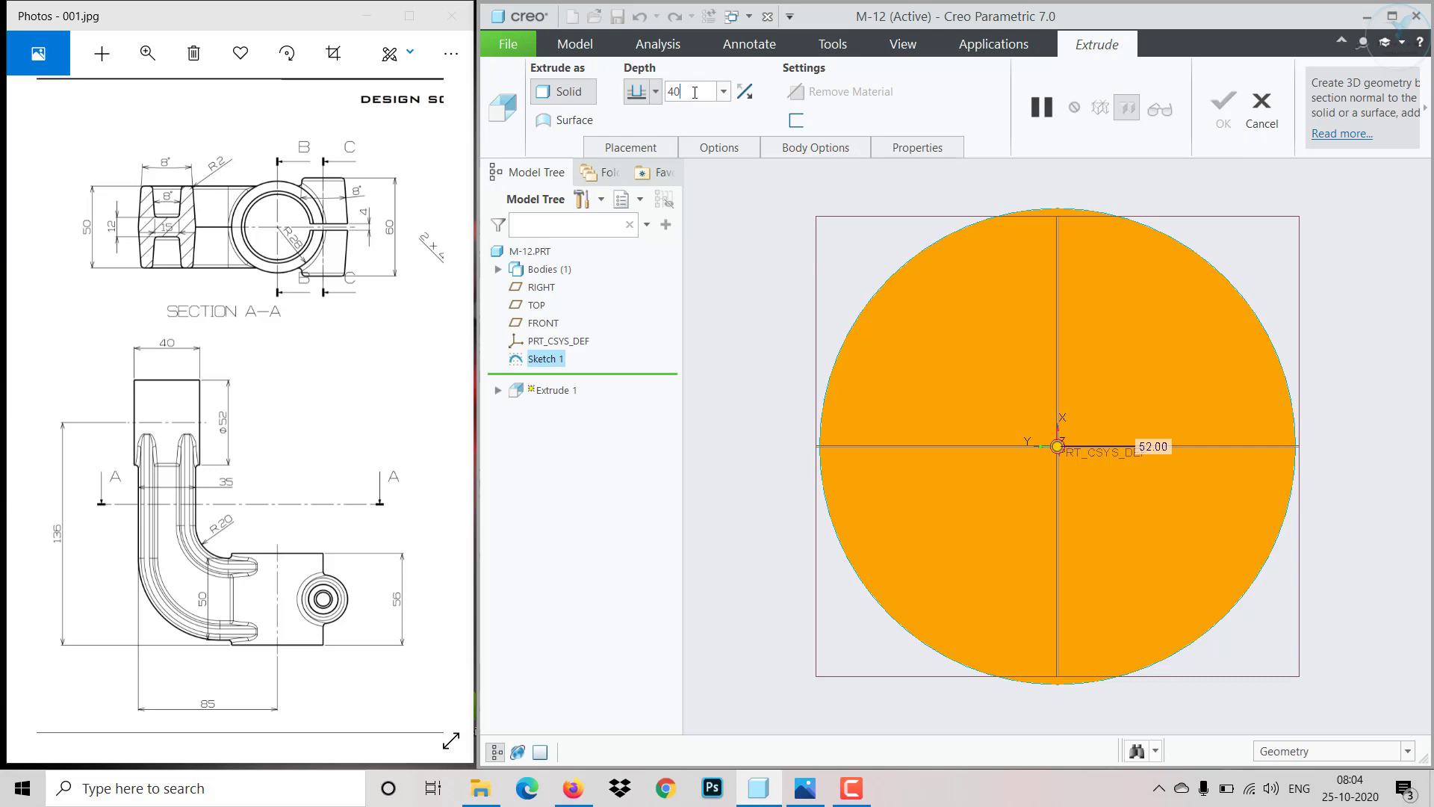
- Make the 40 mm extrusion of the circle symmetric about the sketch plane and complete the Extrude feature
{"action": "left_click", "coordinate": [655, 91]}
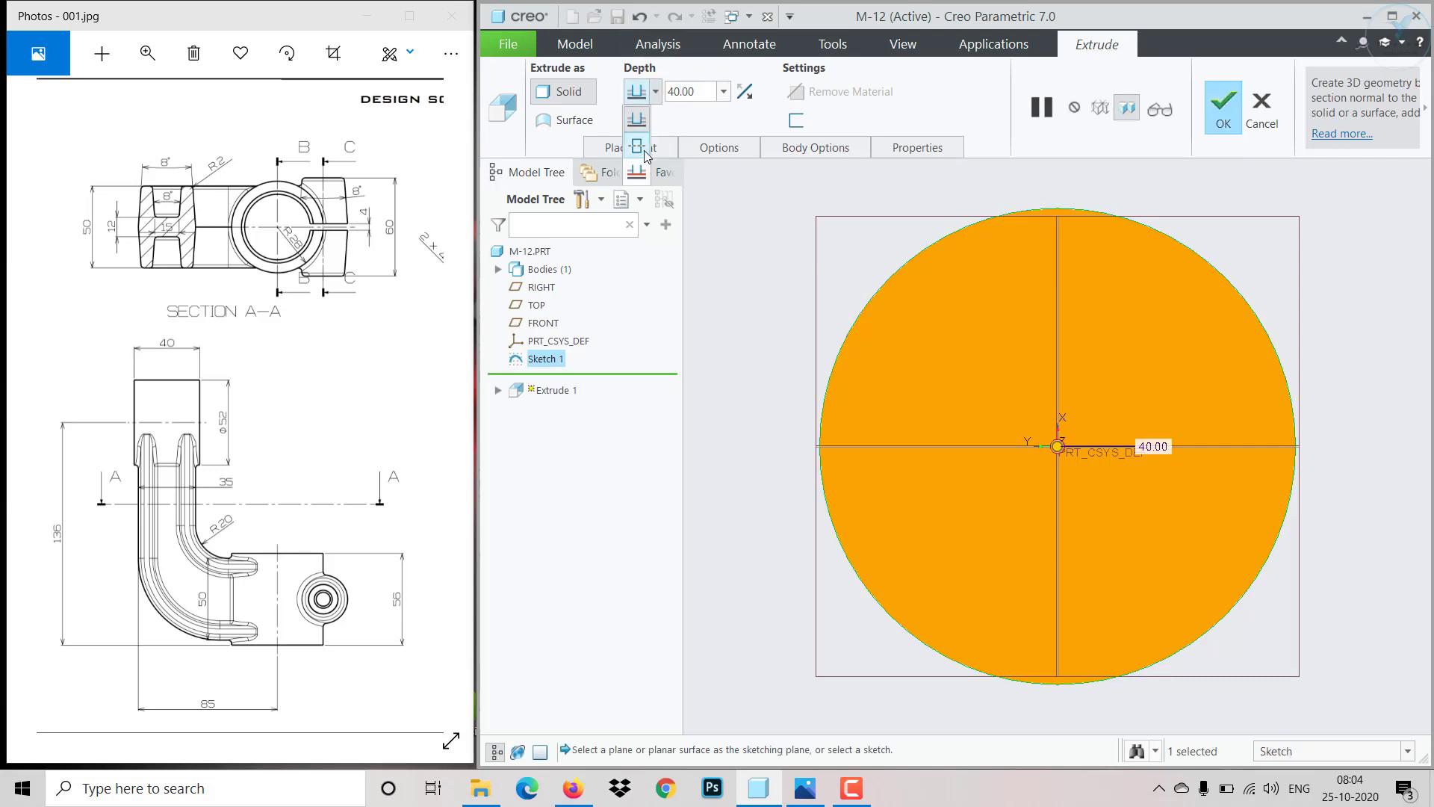
{"action": "left_click", "coordinate": [642, 148]}
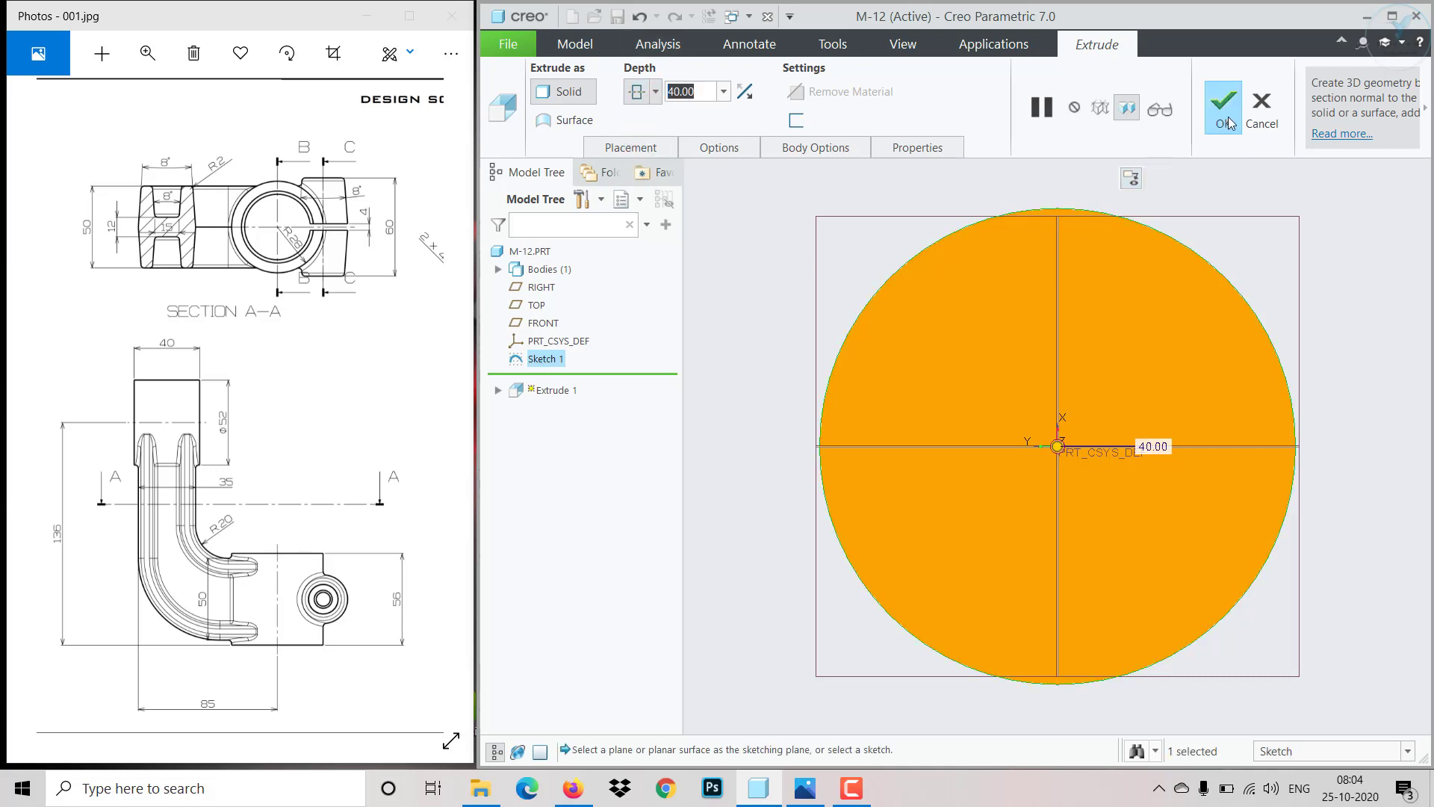
{"action": "left_click", "coordinate": [1228, 117]}
- Start a new sketch on the RIGHT datum plane
{"action": "scroll", "coordinate": [1040, 335], "scroll_direction": "up", "scroll_amount": 5}
{"action": "middle_click_drag", "start_coordinate": [987, 357], "coordinate": [1016, 504]}
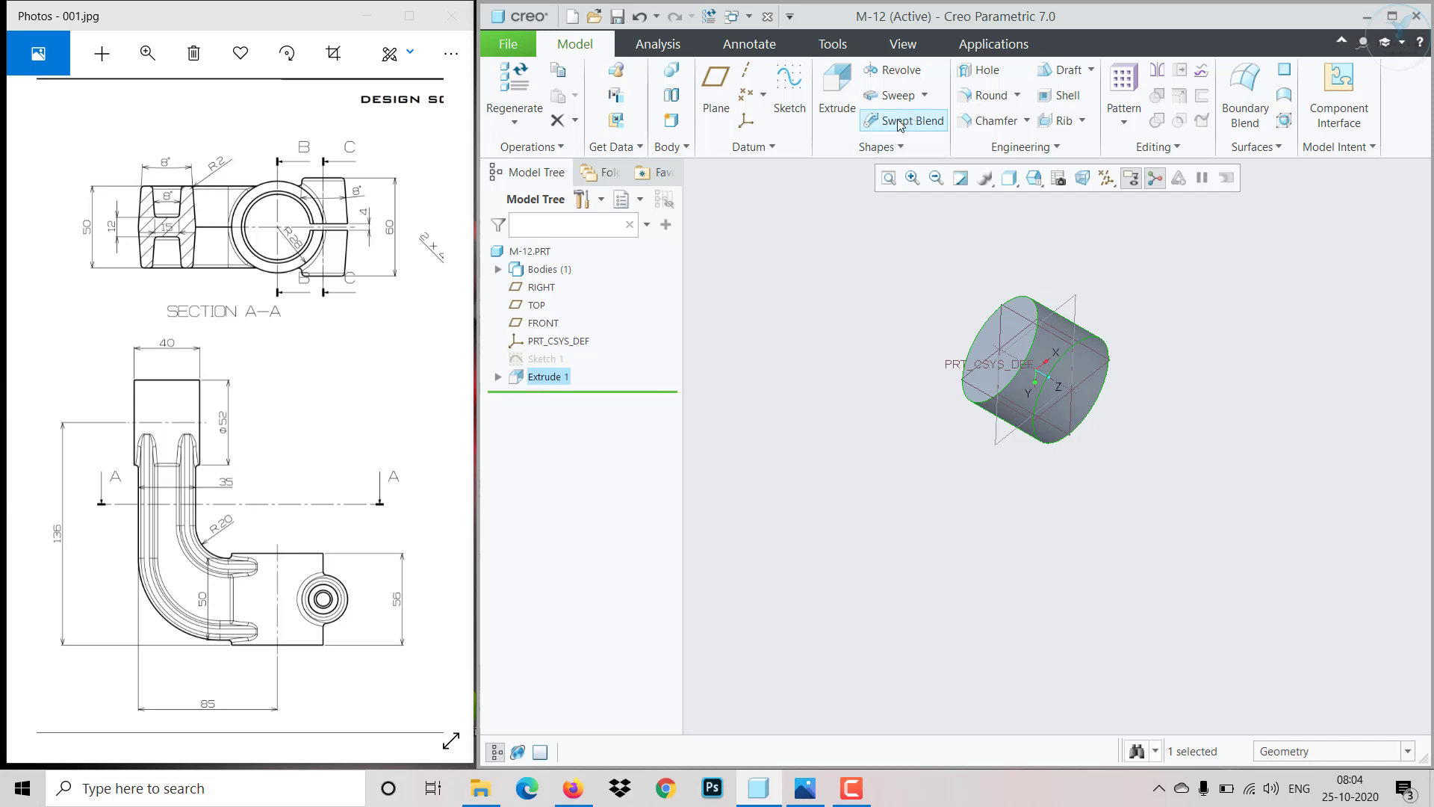
{"action": "middle_click_drag", "start_coordinate": [975, 493], "coordinate": [947, 435]}
{"action": "left_click", "coordinate": [977, 390]}
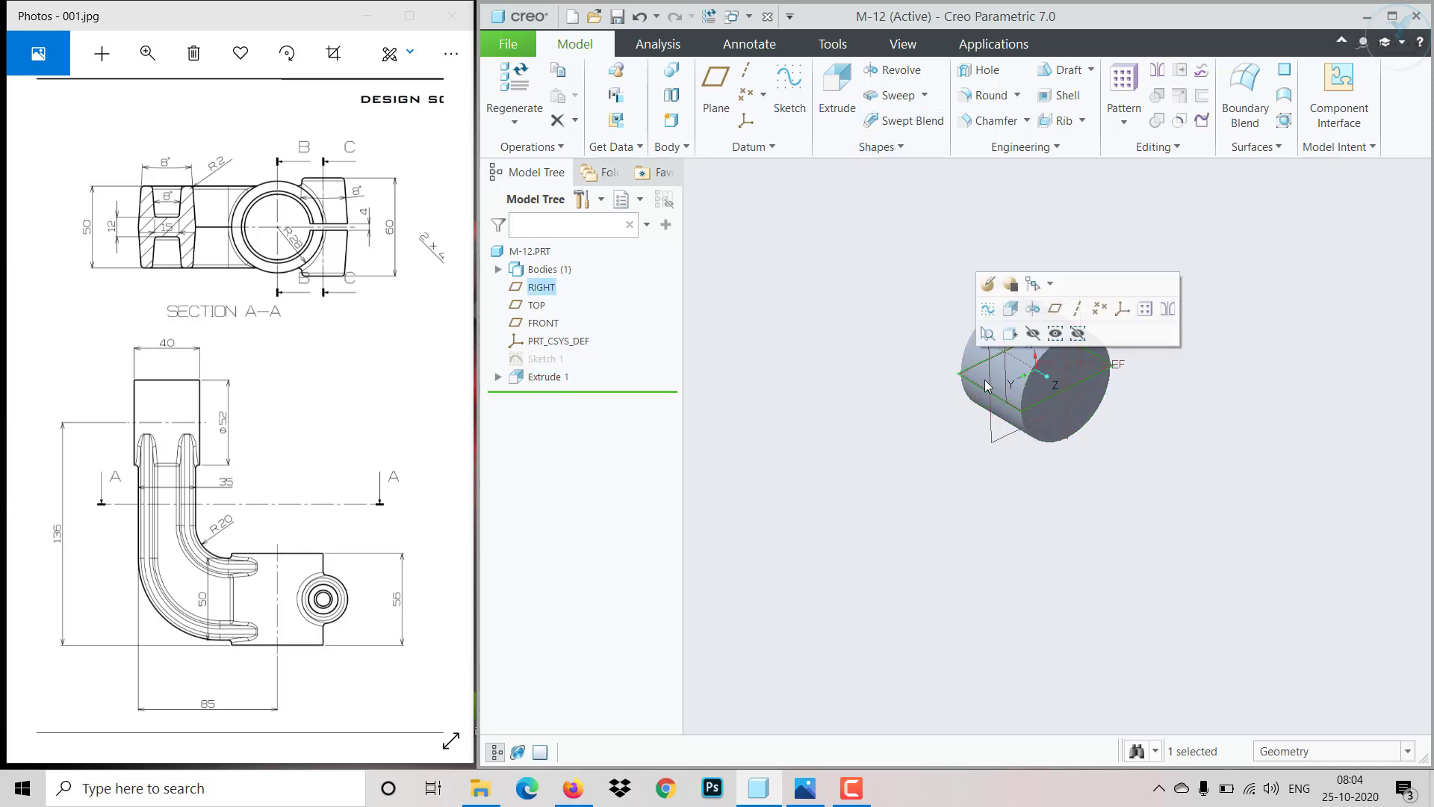
{"action": "left_click", "coordinate": [993, 309]}
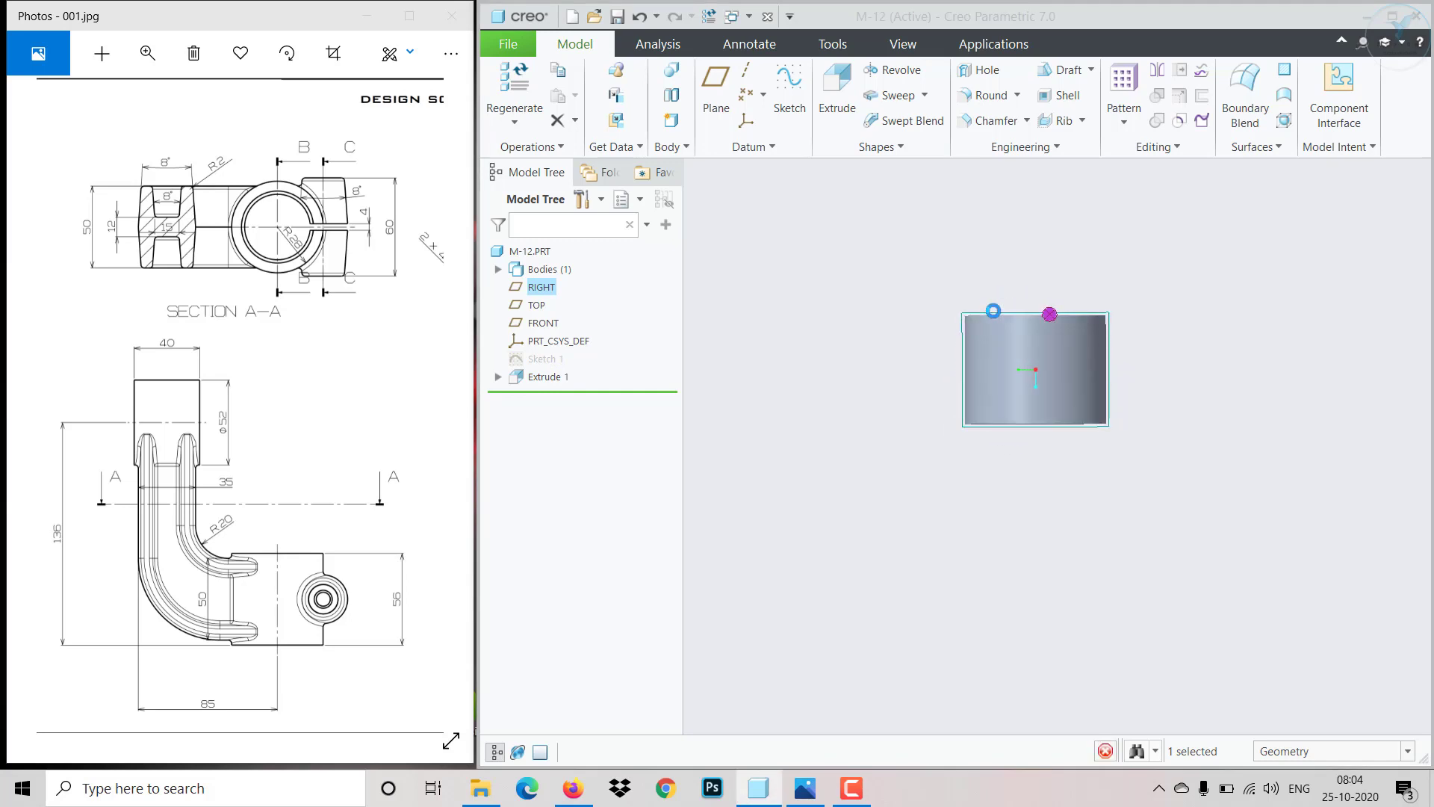
{"action": "scroll", "coordinate": [994, 311], "scroll_direction": "up", "scroll_amount": 10}
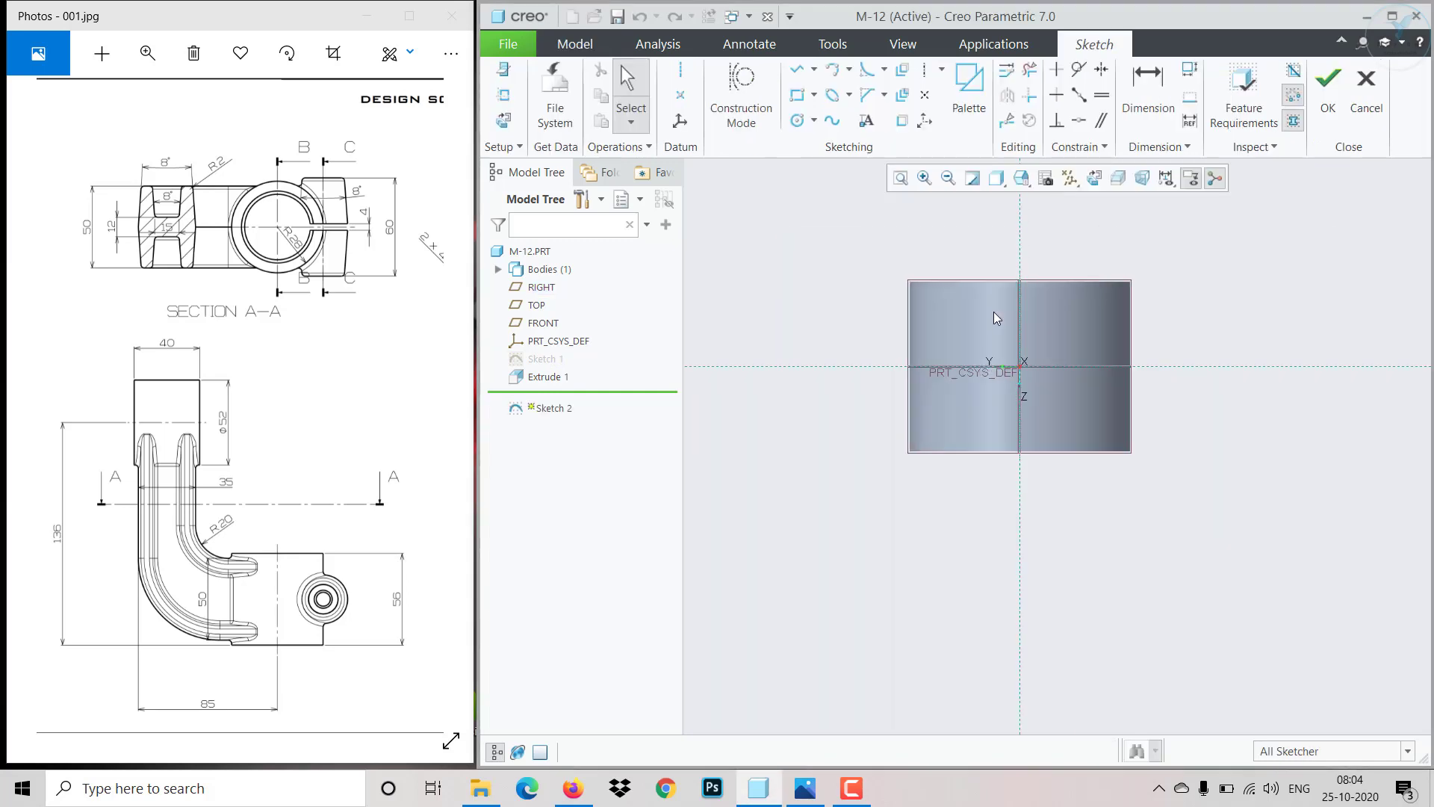
{"action": "scroll", "coordinate": [1294, 235], "scroll_direction": "down", "scroll_amount": 3}
{"action": "scroll", "coordinate": [978, 406], "scroll_direction": "down", "scroll_amount": 2}
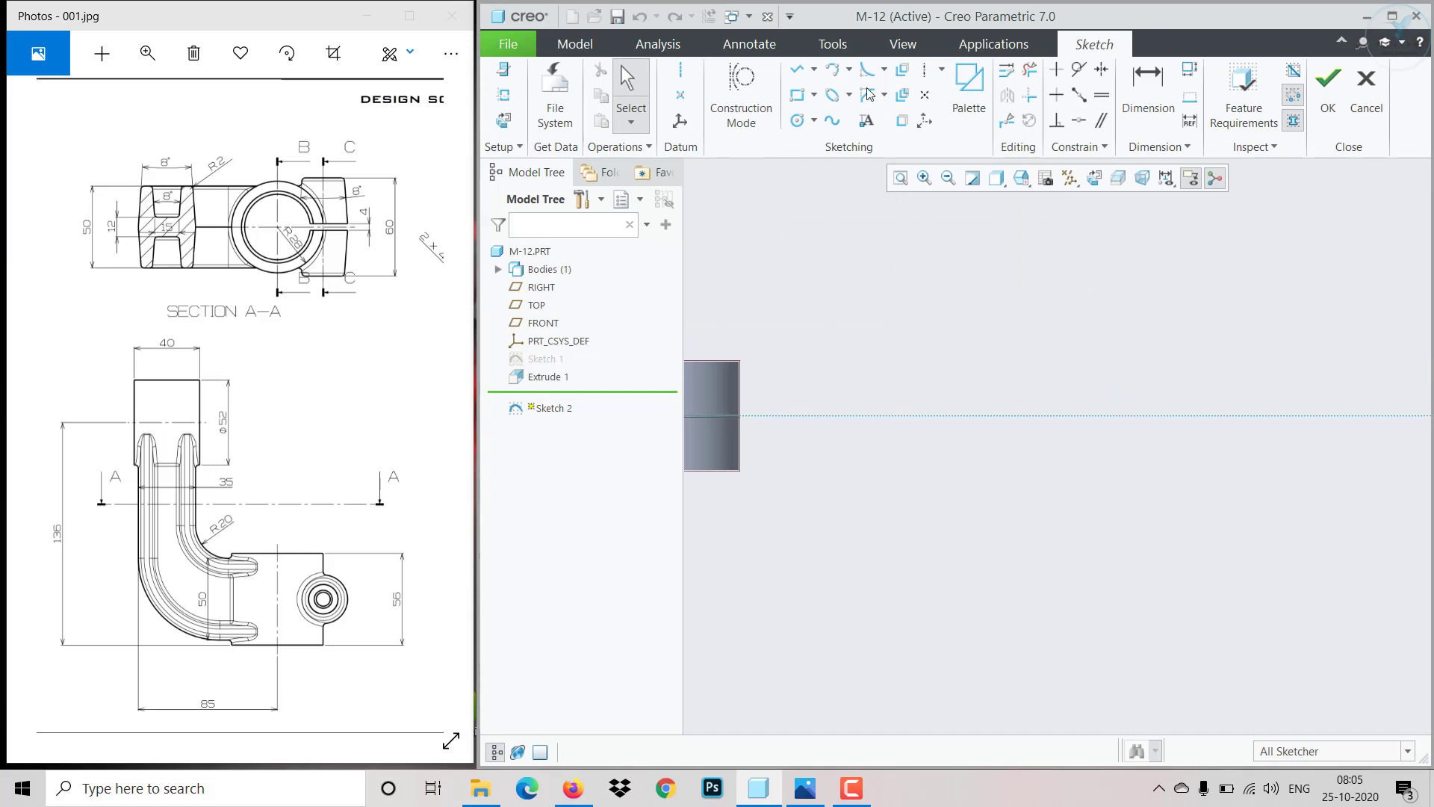
- Sketch an L-shaped path: a horizontal line from the origin followed by a vertical line upward
{"action": "left_click", "coordinate": [796, 69]}
{"action": "scroll", "coordinate": [936, 249], "scroll_direction": "down", "scroll_amount": 3}
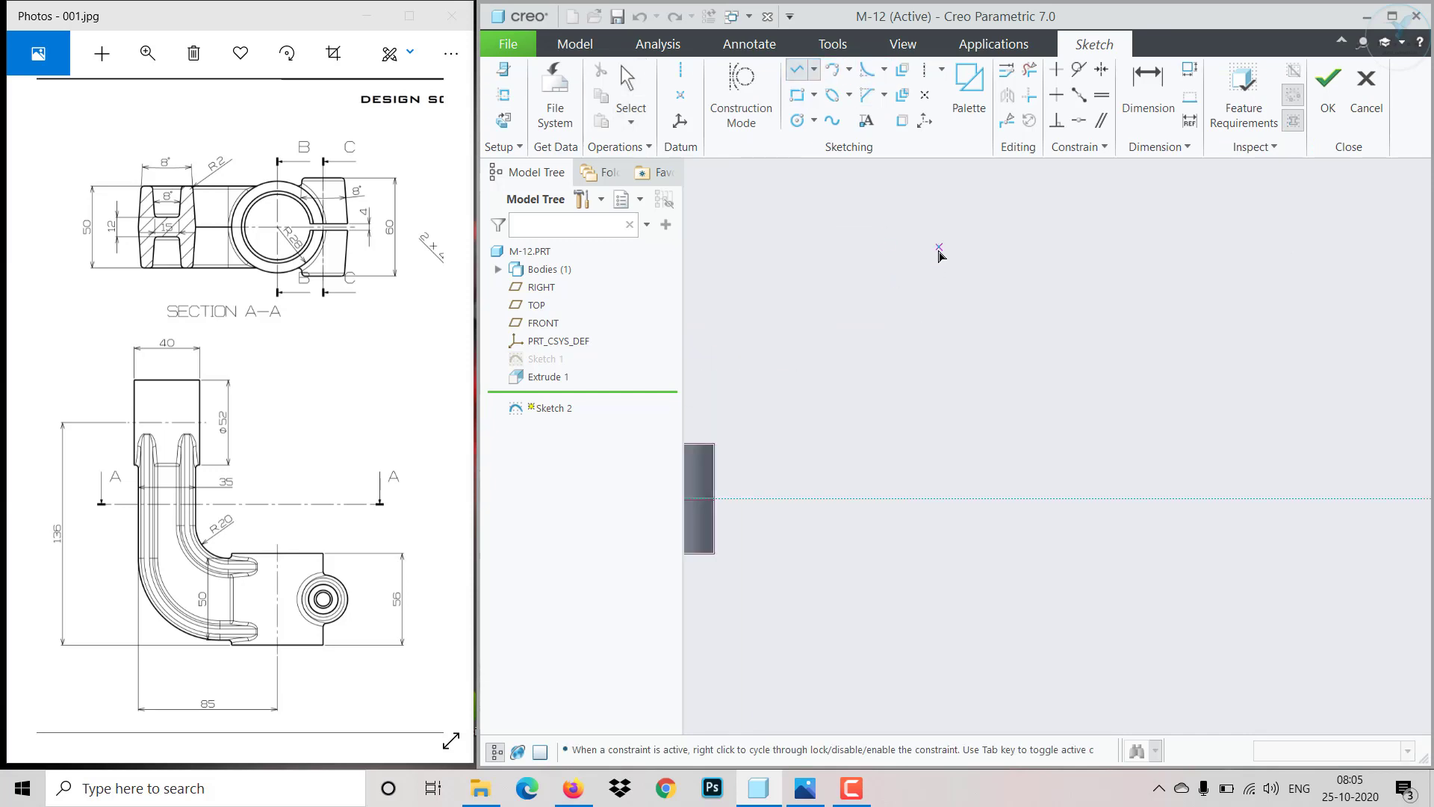
{"action": "scroll", "coordinate": [845, 424], "scroll_direction": "up", "scroll_amount": 2}
{"action": "left_click", "coordinate": [716, 472]}
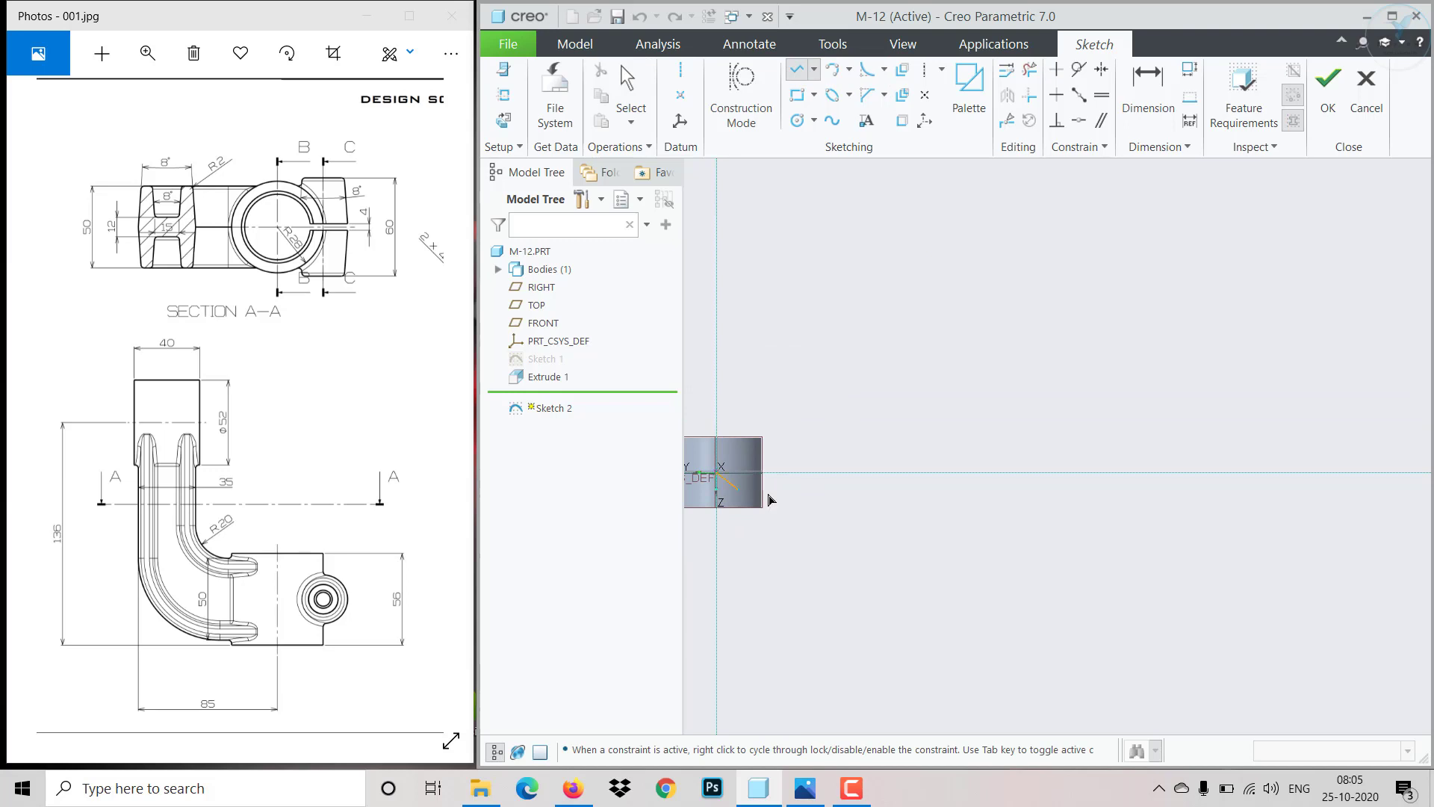
{"action": "left_click", "coordinate": [912, 472]}
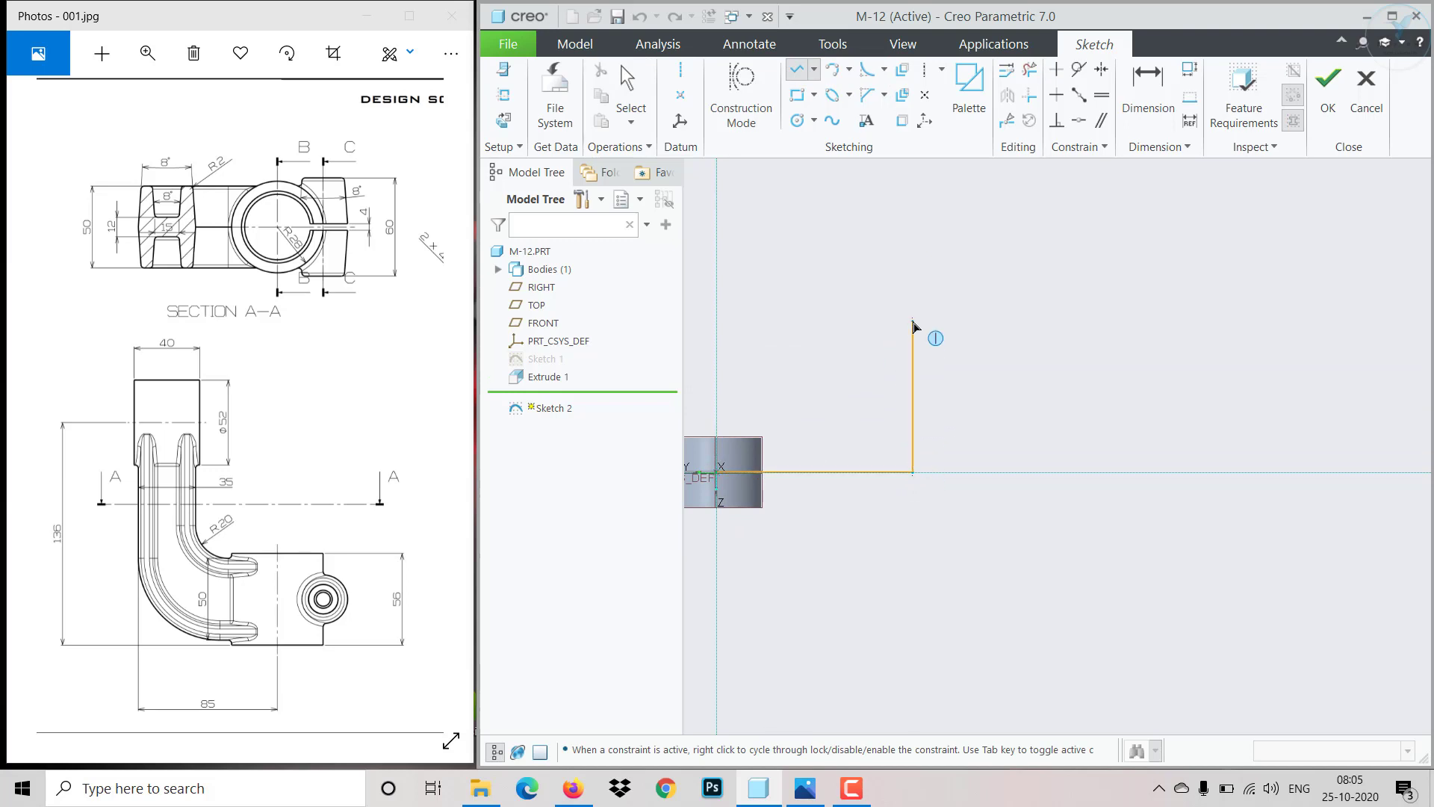
{"action": "left_click", "coordinate": [912, 322]}
{"action": "middle_click", "coordinate": [961, 362]}
{"action": "middle_click", "coordinate": [978, 354]}
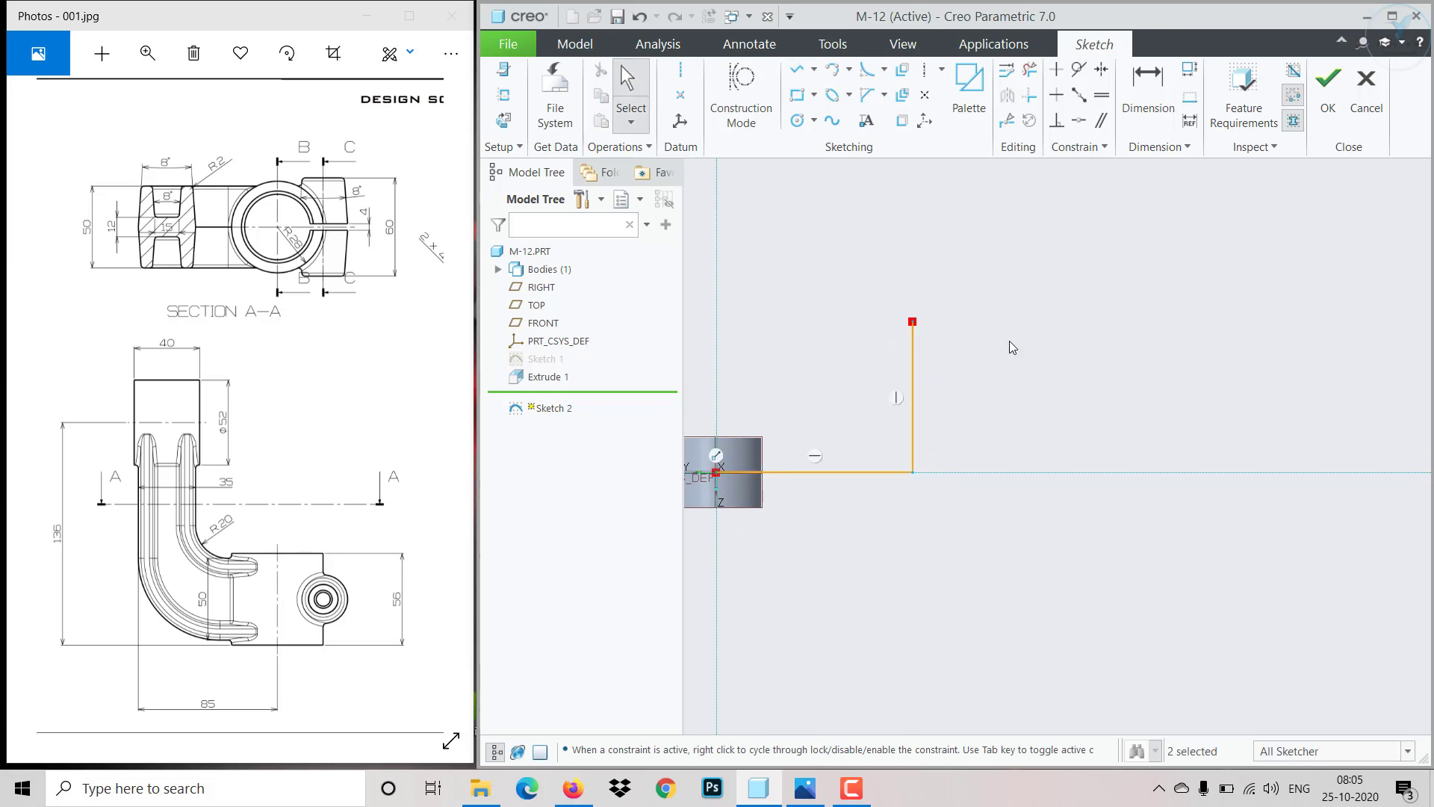
- Dimension the horizontal line to 136 and the vertical line to 85, then finish the sketch
{"action": "left_click", "coordinate": [1174, 120]}
{"action": "left_click", "coordinate": [859, 472]}
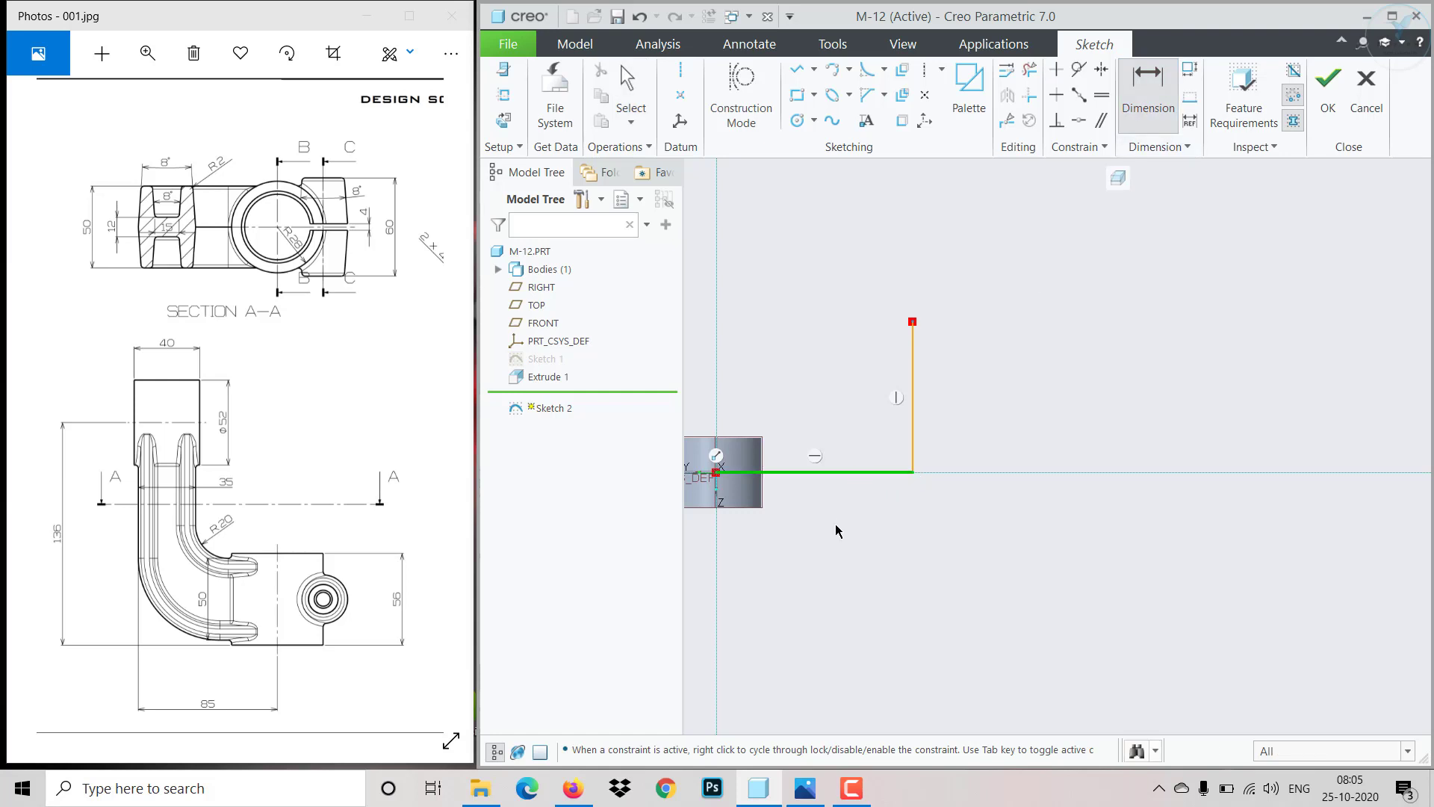
{"action": "middle_click", "coordinate": [835, 523]}
{"action": "type", "text": "136"}
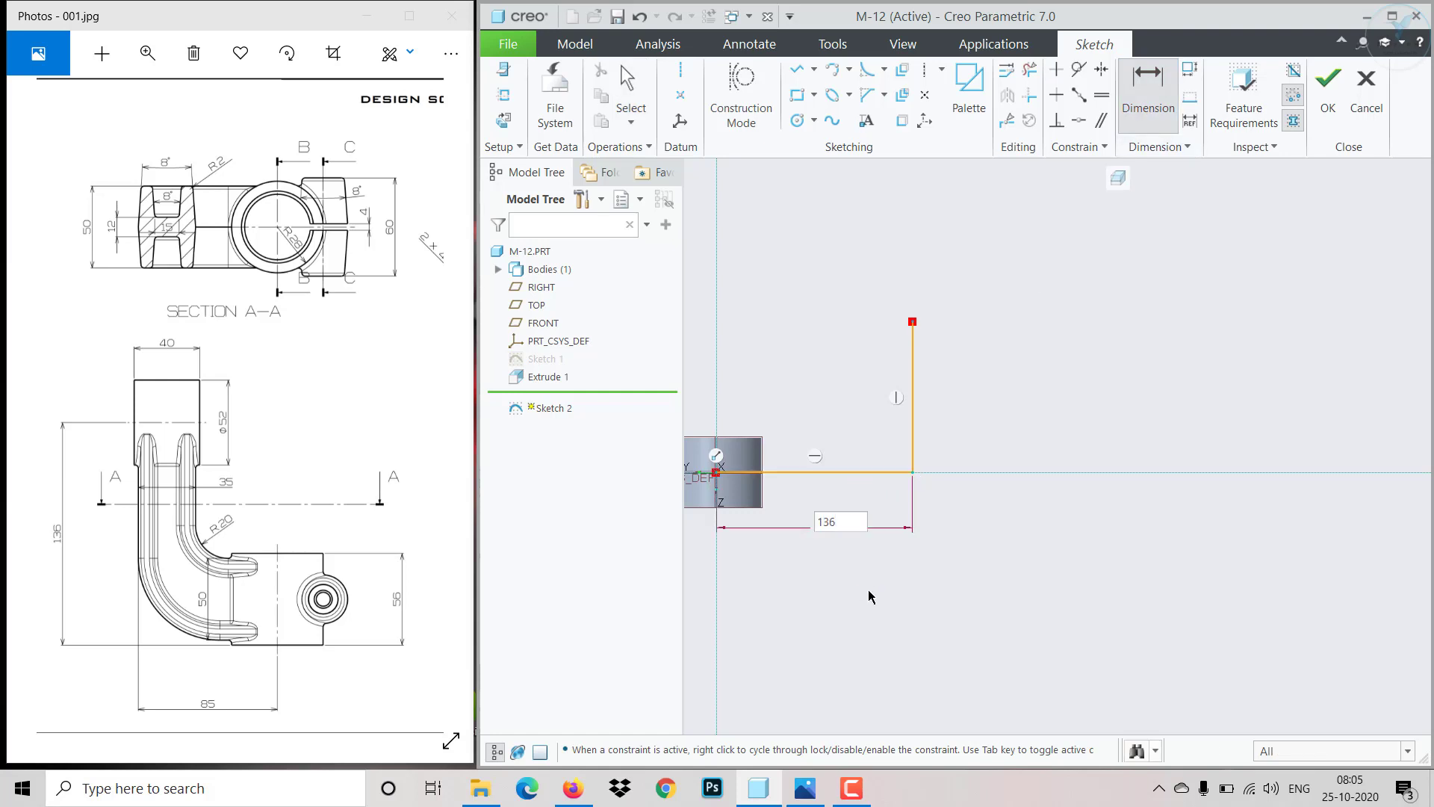
{"action": "key", "text": "Return"}
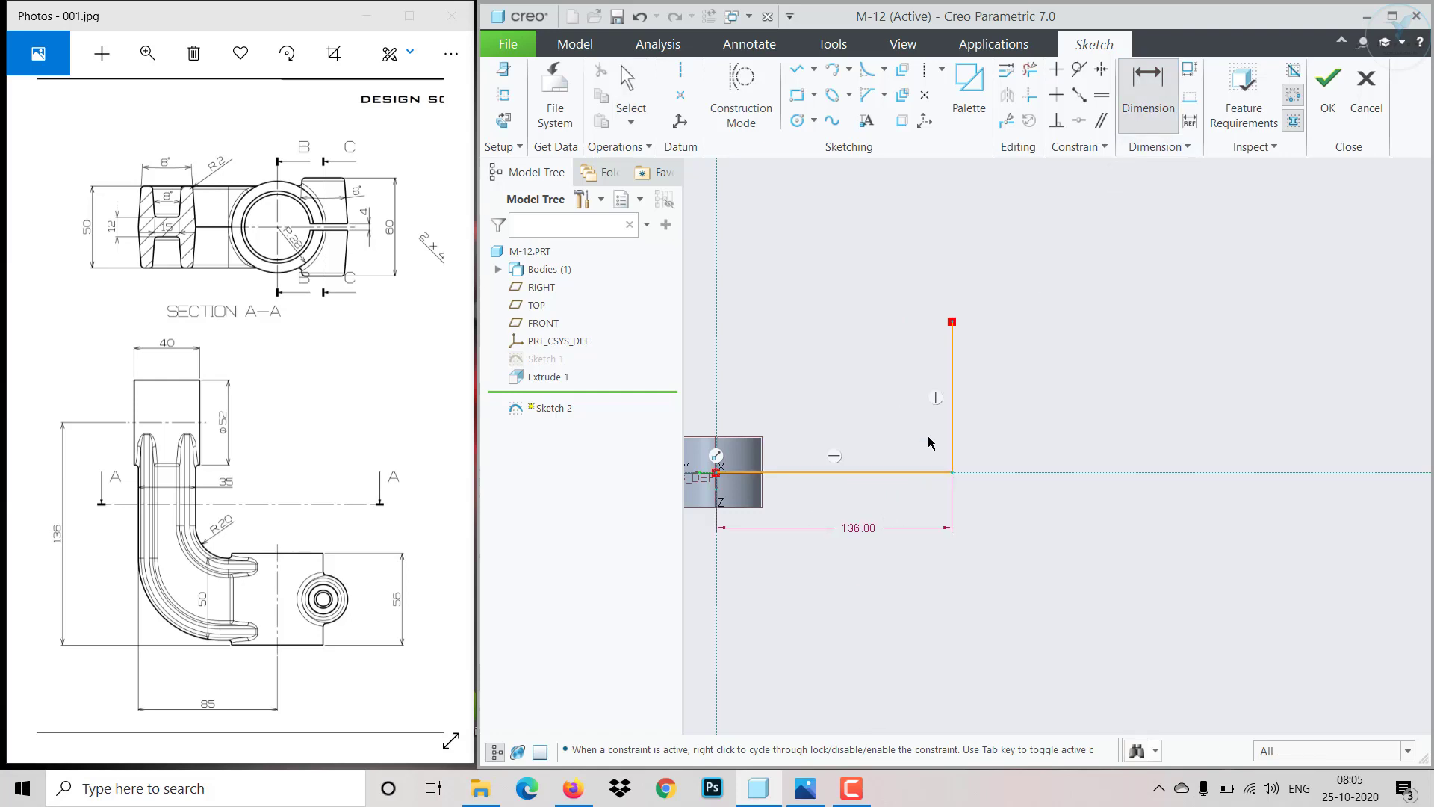
{"action": "left_click", "coordinate": [952, 422]}
{"action": "middle_click", "coordinate": [1015, 447]}
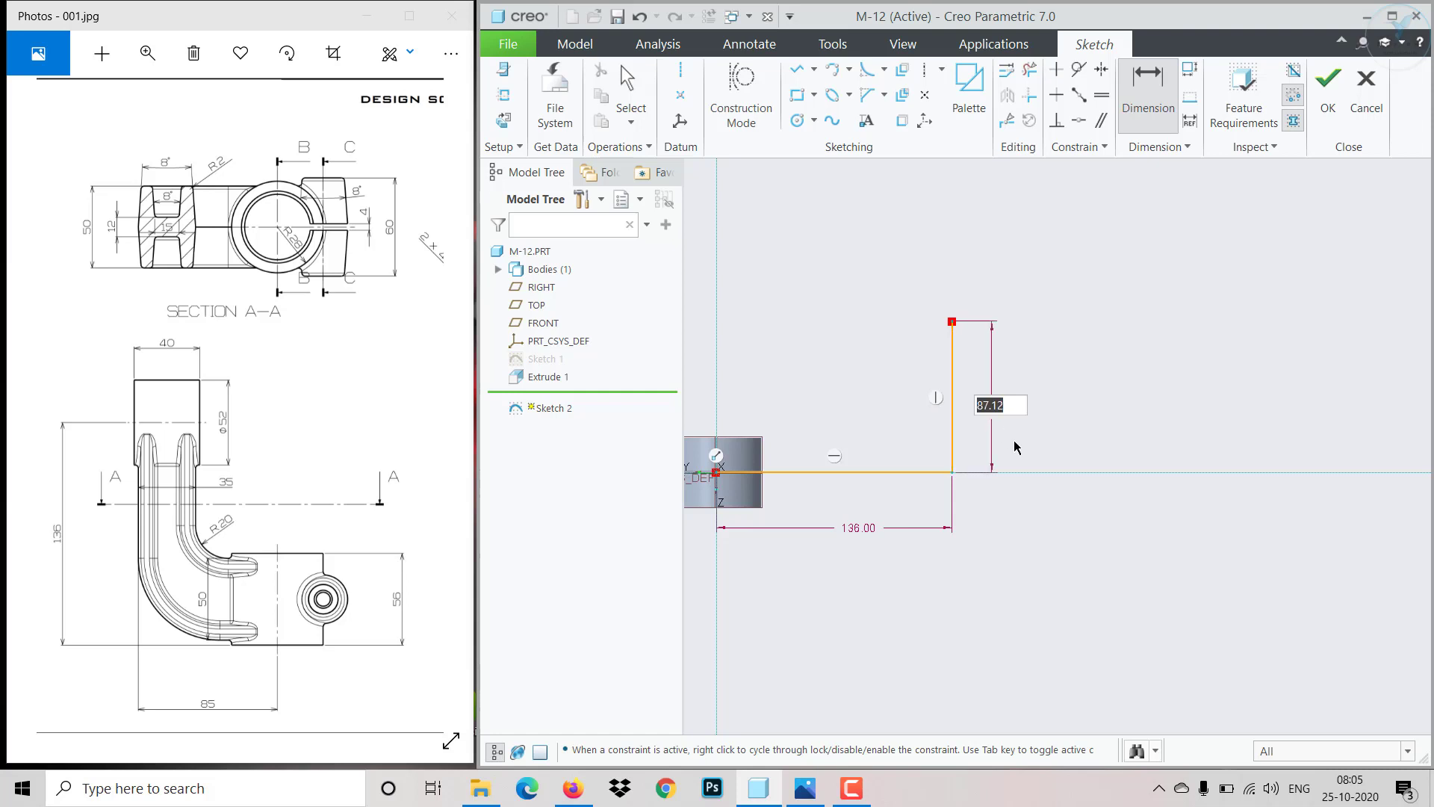
{"action": "type", "text": "85"}
{"action": "key", "text": "Return"}
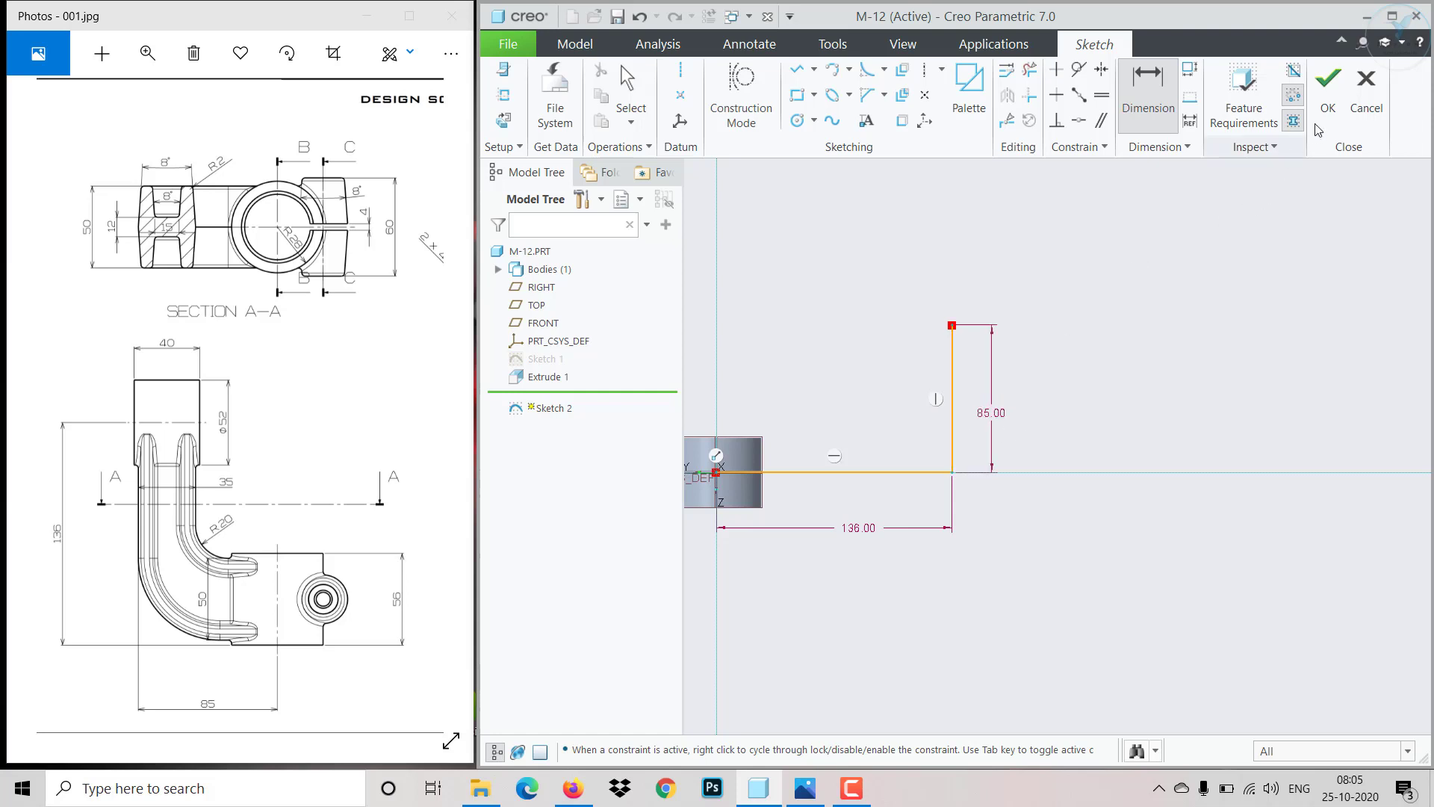
{"action": "left_click", "coordinate": [1328, 85]}
- Start a Swept Blend and select the L-shaped sketch as its trajectory
{"action": "mouse_move", "coordinate": [1113, 400]}
{"action": "middle_mouse_down"}
{"action": "mouse_move", "coordinate": [701, 455]}
{"action": "mouse_move", "coordinate": [650, 518]}
{"action": "mouse_move", "coordinate": [732, 459]}
{"action": "mouse_move", "coordinate": [865, 514]}
{"action": "mouse_move", "coordinate": [881, 576]}
{"action": "mouse_move", "coordinate": [837, 538]}
{"action": "middle_mouse_up"}
{"action": "scroll", "coordinate": [715, 445], "scroll_direction": "down", "scroll_amount": 2}
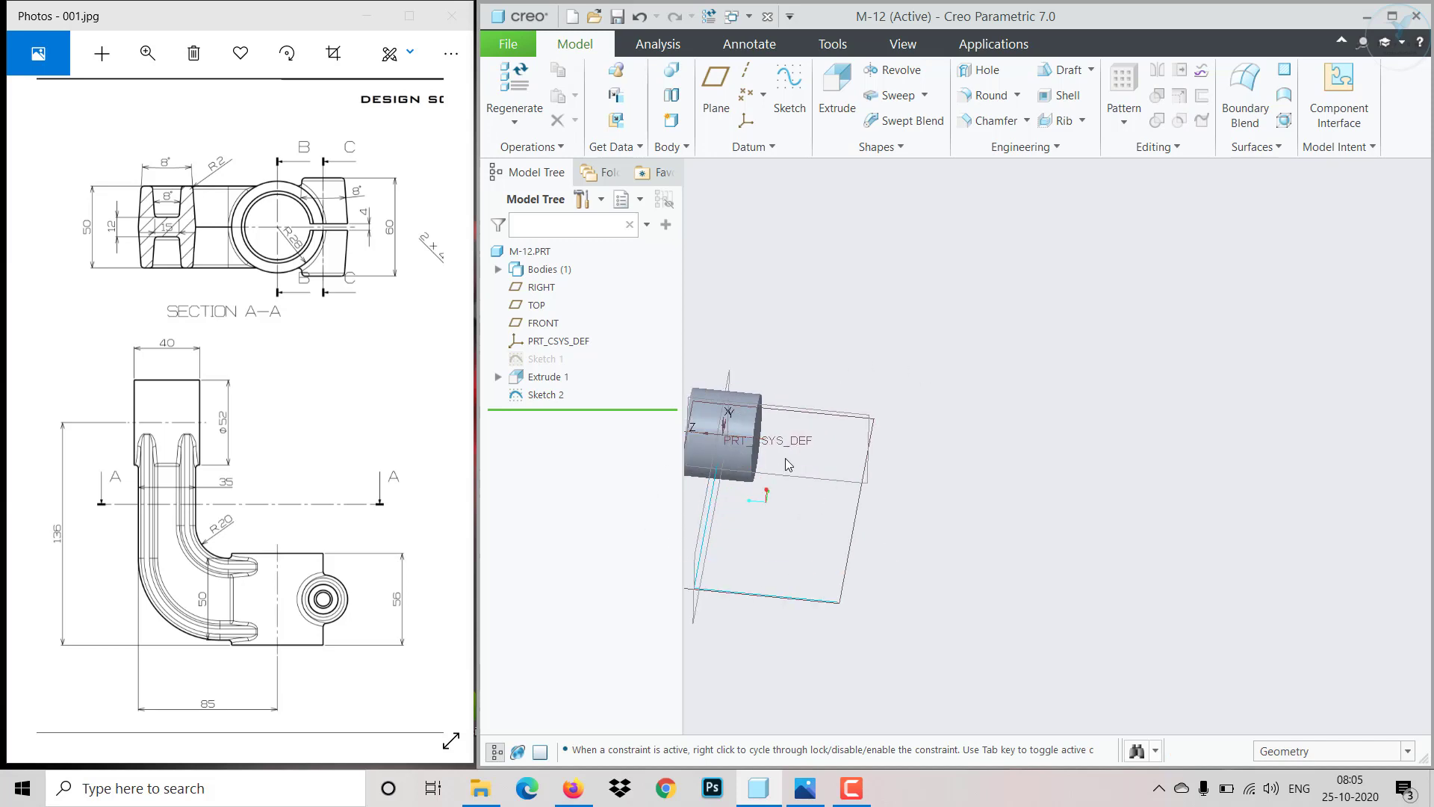
{"action": "middle_click_drag", "start_coordinate": [919, 501], "coordinate": [873, 517]}
{"action": "scroll", "coordinate": [1080, 470], "scroll_direction": "up", "scroll_amount": 2}
{"action": "scroll", "coordinate": [805, 493], "scroll_direction": "down", "scroll_amount": 2}
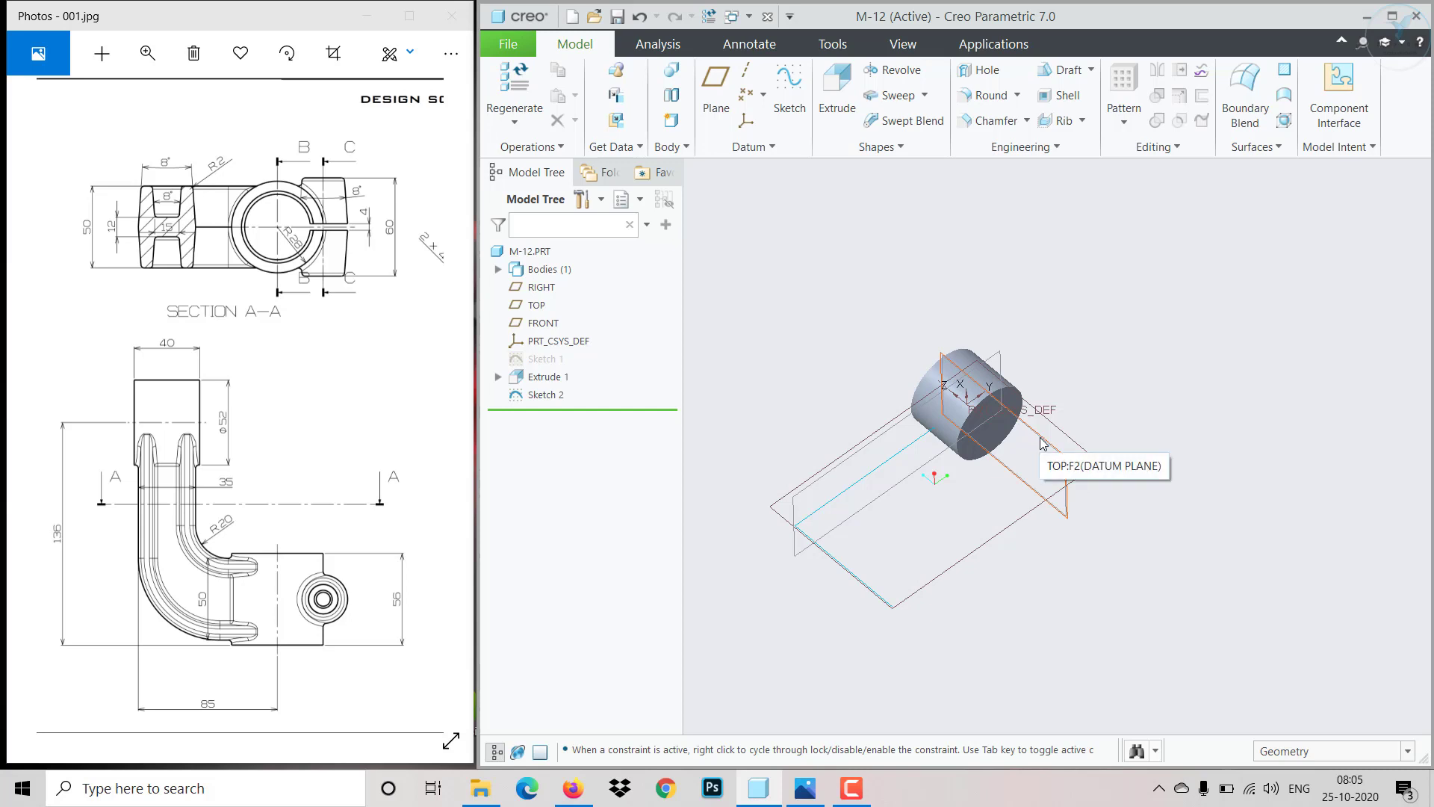
{"action": "left_click", "coordinate": [905, 120]}
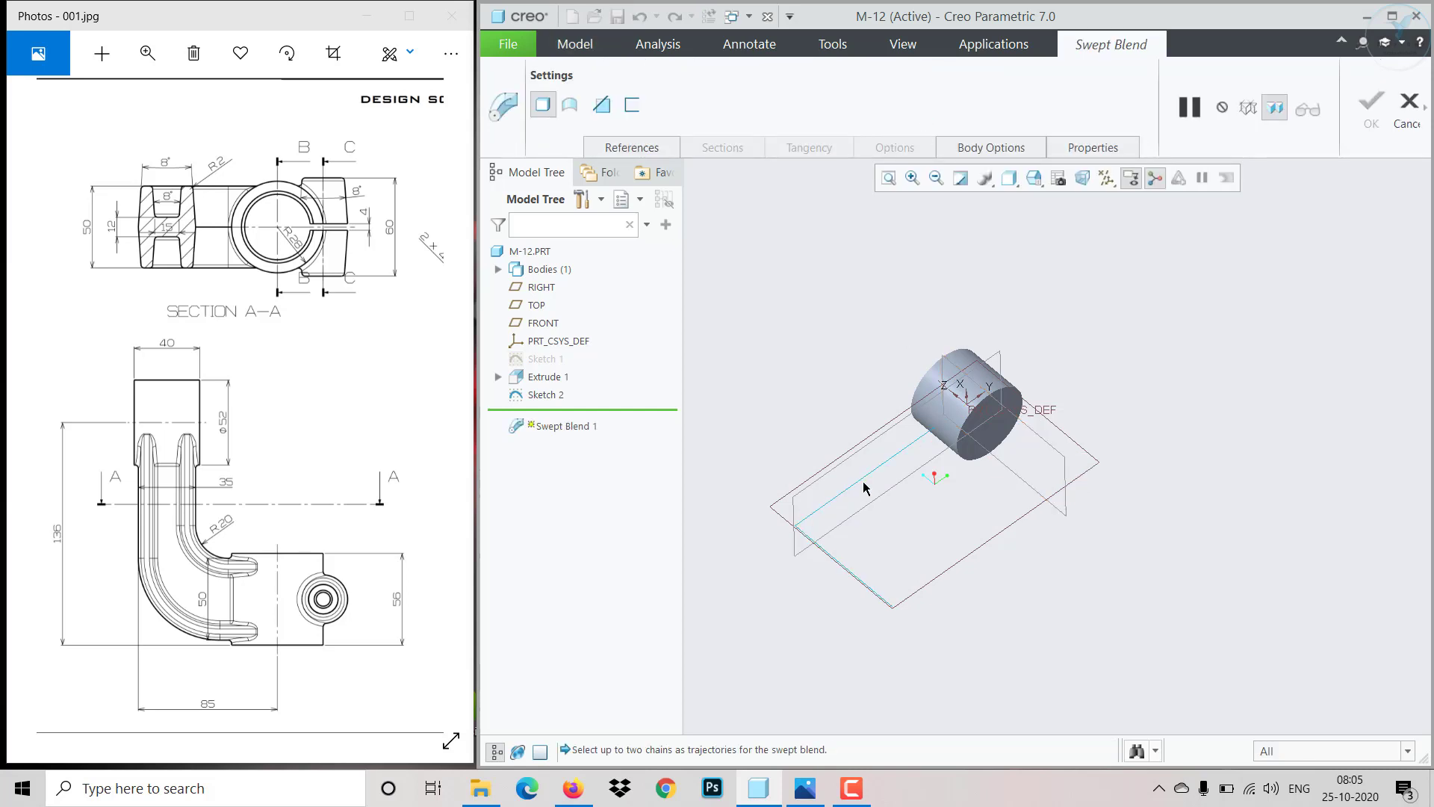
{"action": "left_click", "coordinate": [865, 476]}
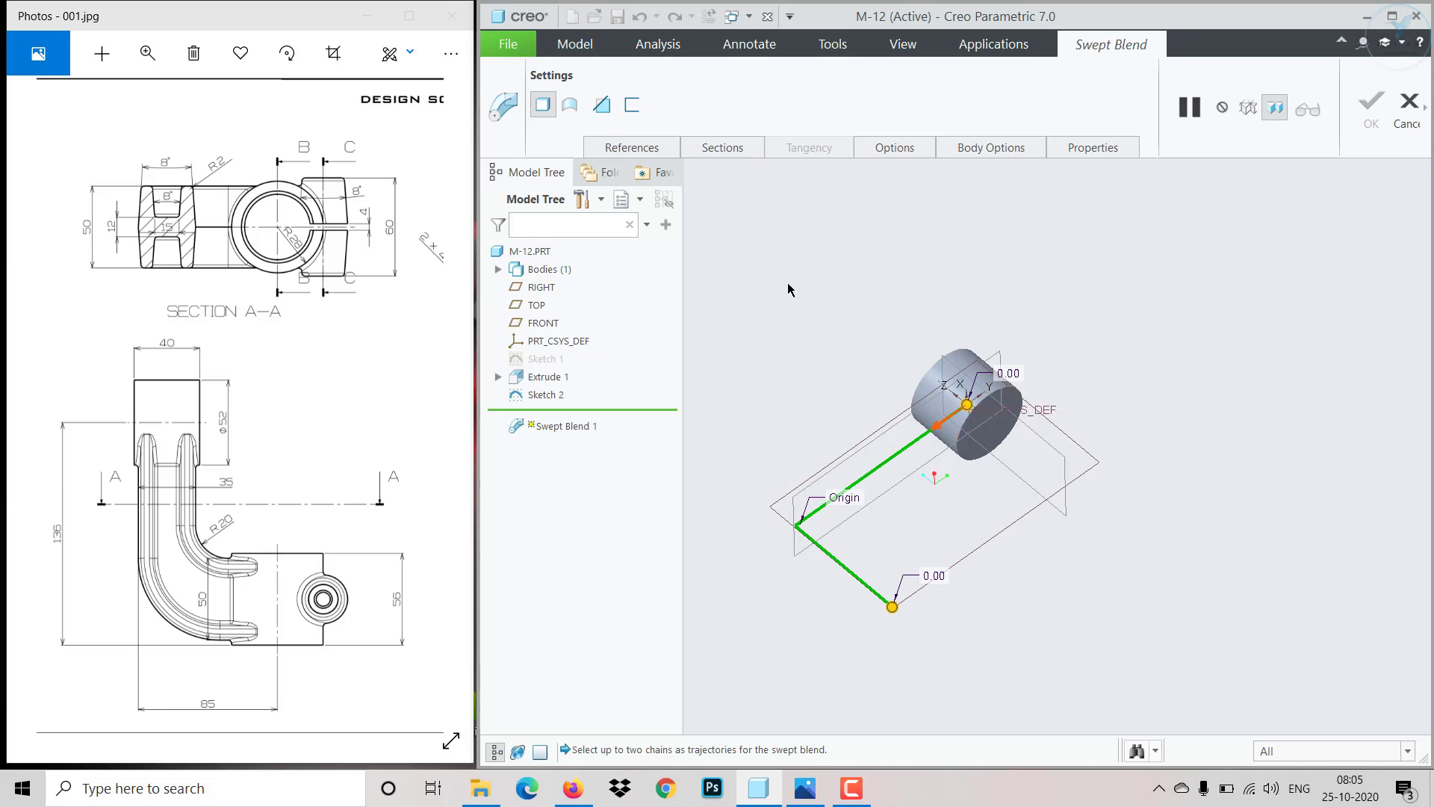
- Open the first section's sketch and draw an open four-line stepped profile from the vertical axis down to the horizontal axis
{"action": "left_click", "coordinate": [710, 148]}
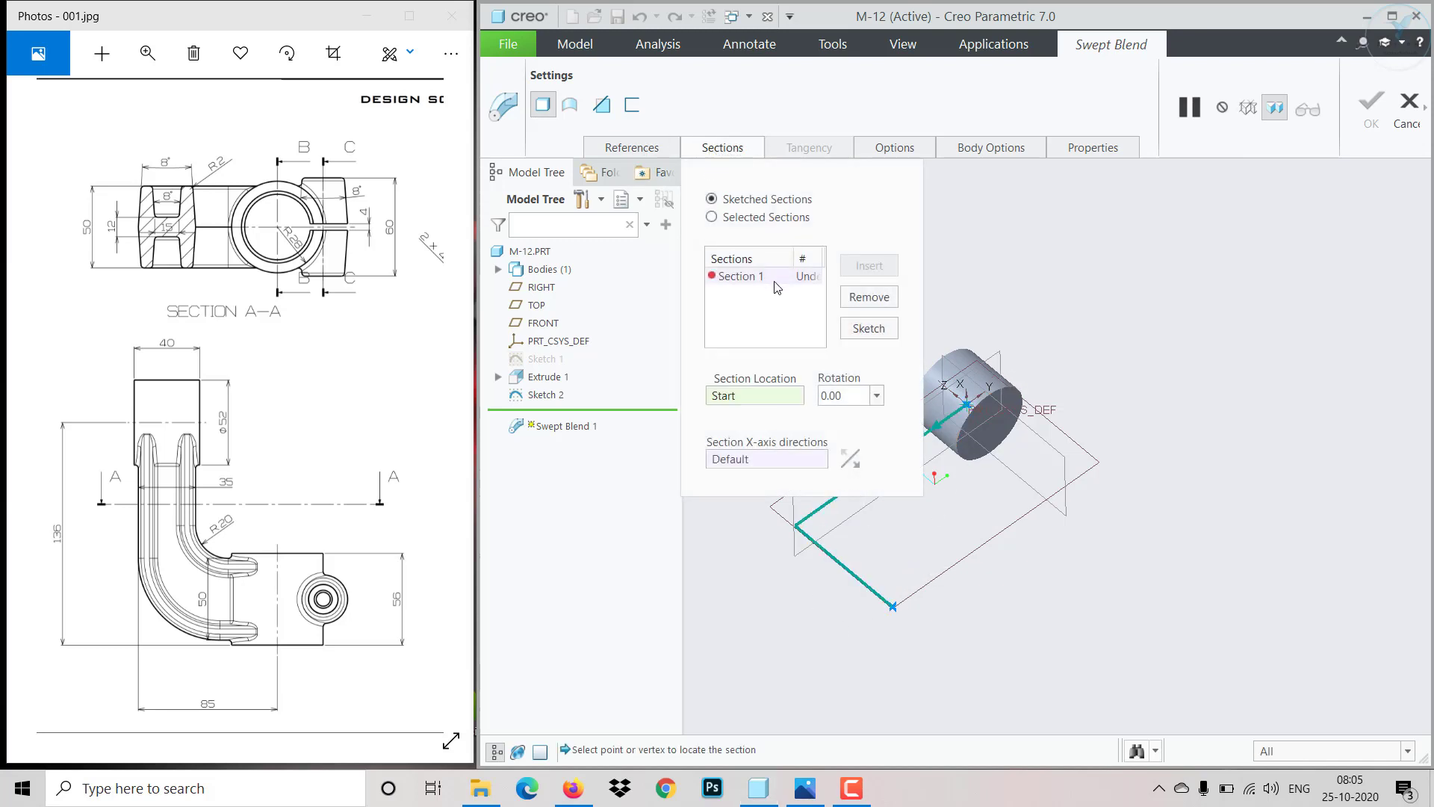
{"action": "left_click", "coordinate": [868, 328]}
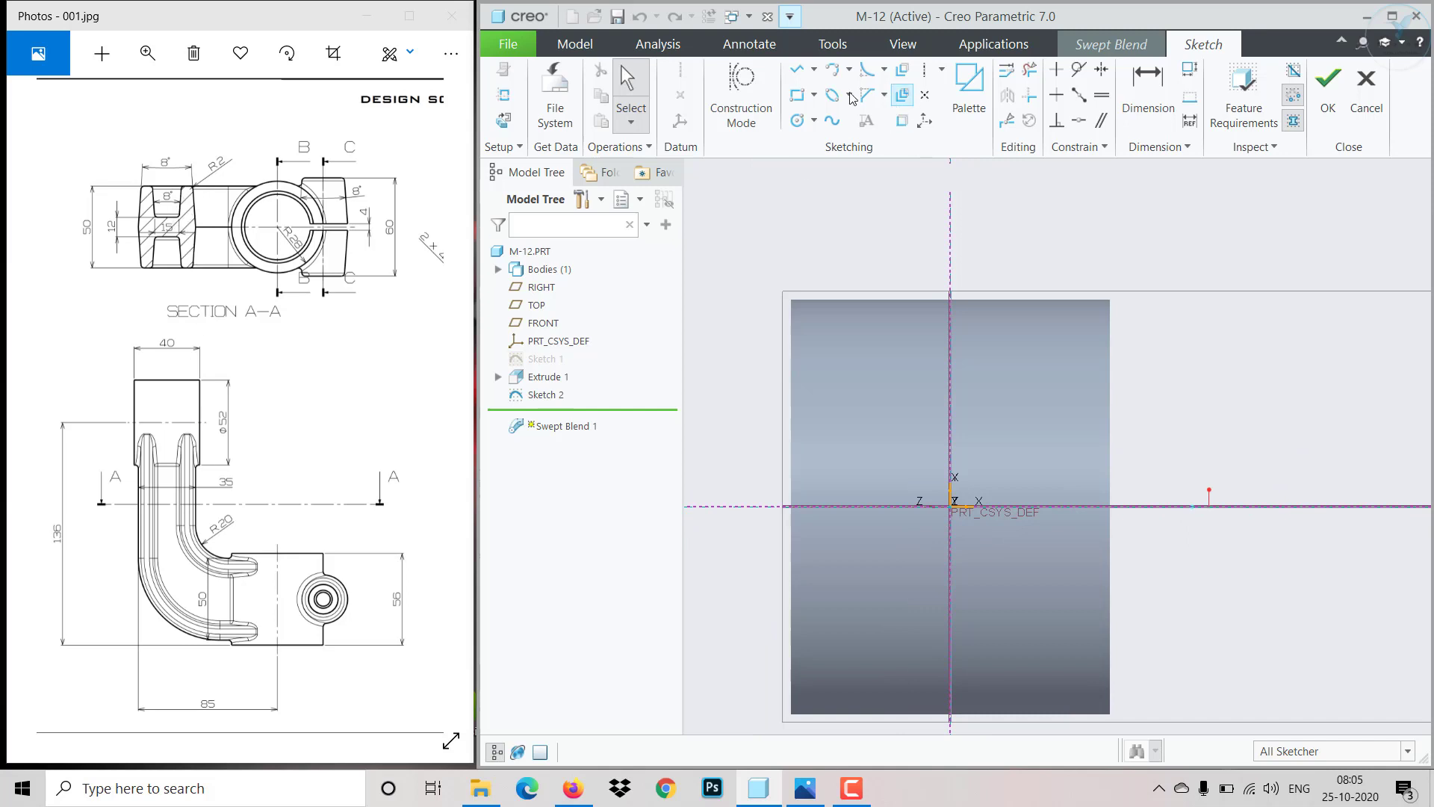
{"action": "left_click", "coordinate": [798, 73]}
{"action": "scroll", "coordinate": [1026, 458], "scroll_direction": "up", "scroll_amount": 2}
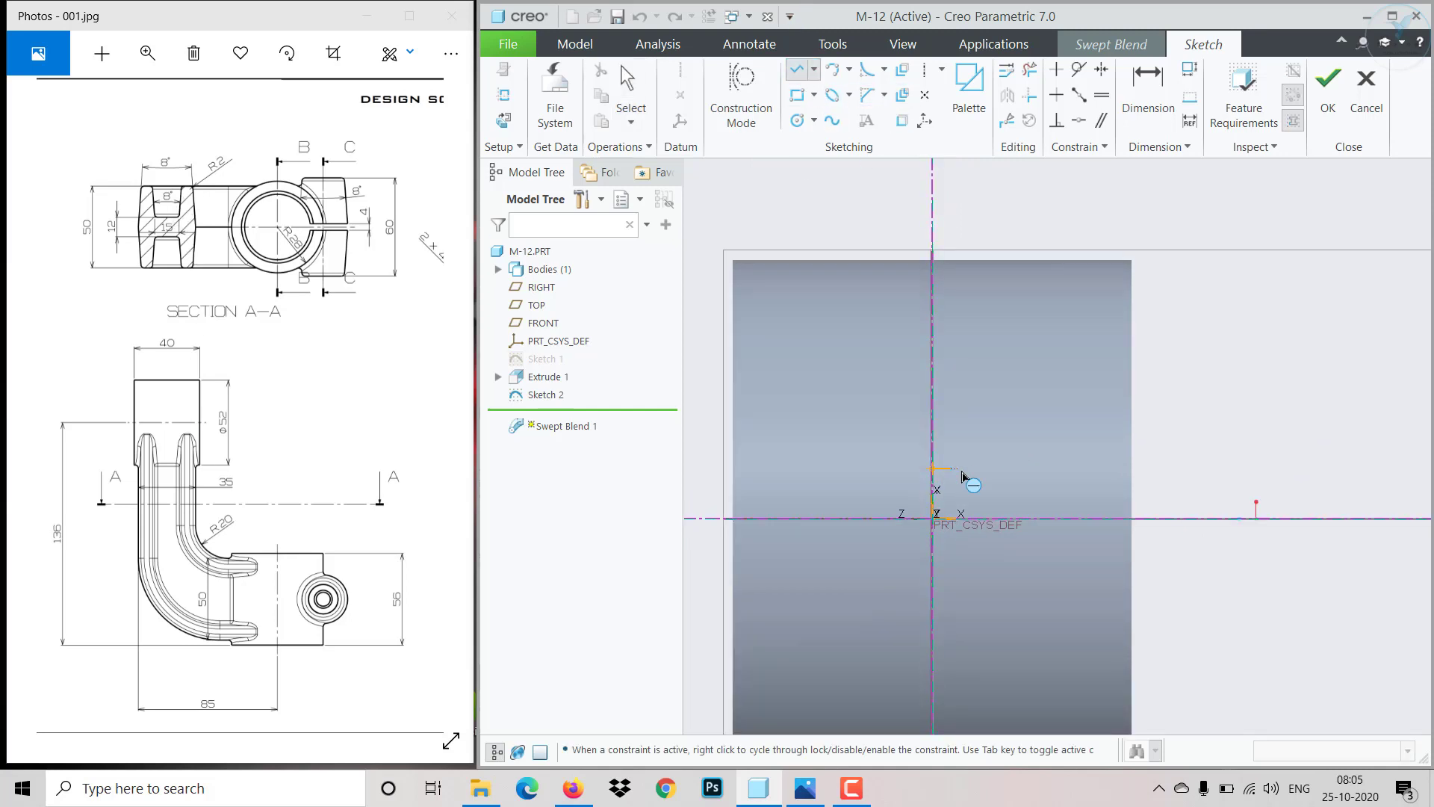
{"action": "left_click", "coordinate": [1007, 468]}
{"action": "left_click", "coordinate": [1028, 335]}
{"action": "left_click", "coordinate": [1066, 335]}
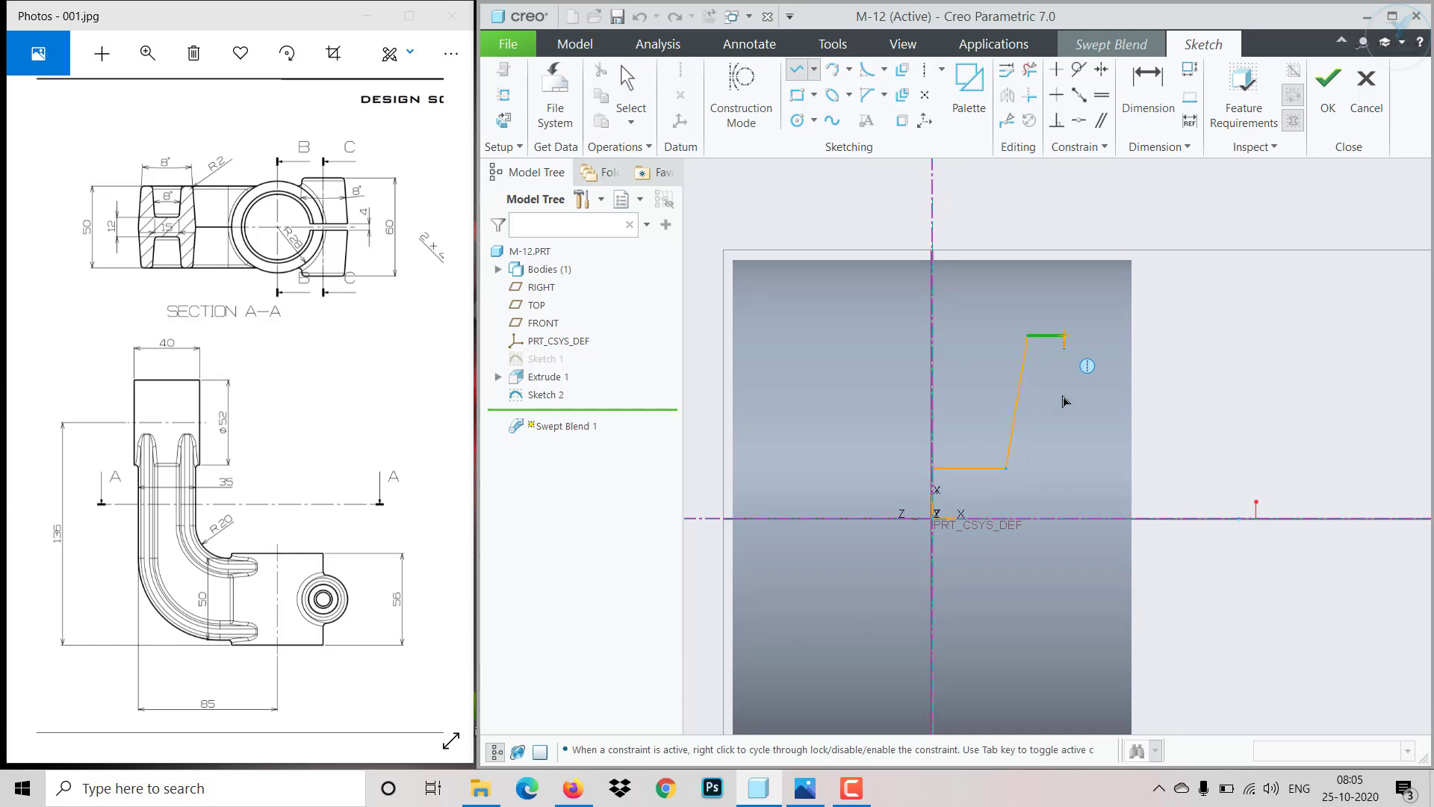
{"action": "left_click", "coordinate": [1099, 521]}
{"action": "middle_click", "coordinate": [1100, 521]}
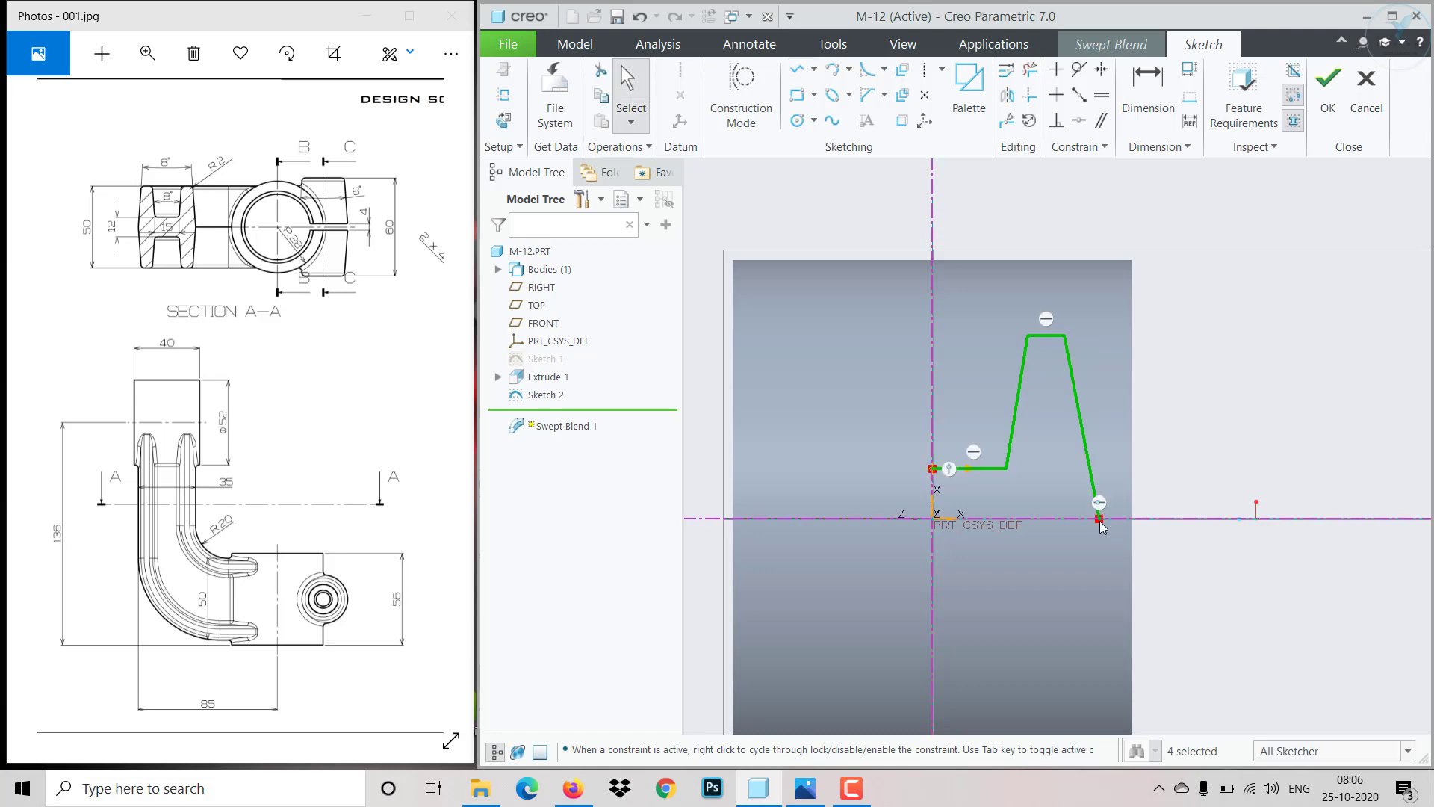
- Dimension the profile's short horizontal line 6 above the horizontal centerline
{"action": "left_click", "coordinate": [1148, 88]}
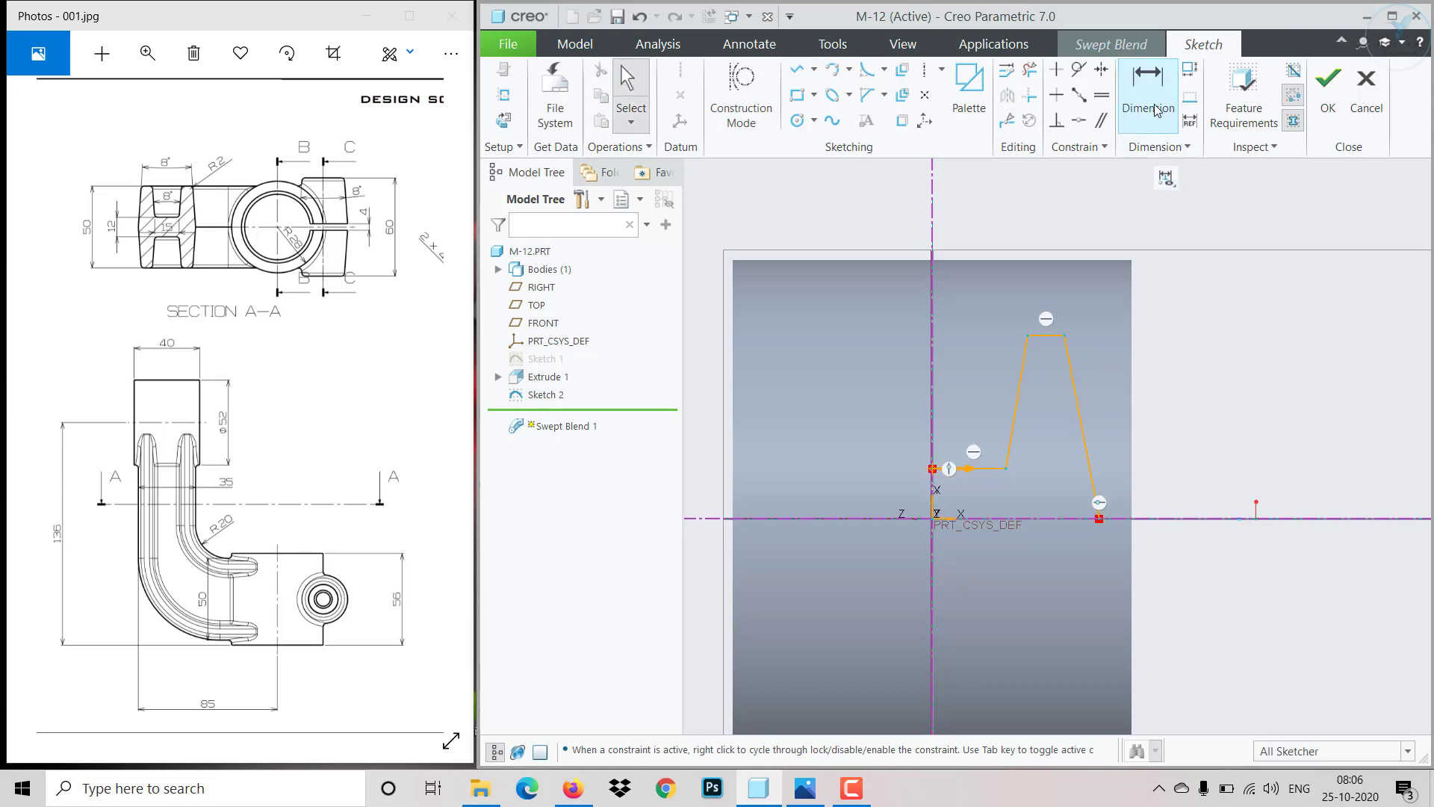
{"action": "left_click", "coordinate": [992, 523]}
{"action": "left_click", "coordinate": [988, 470]}
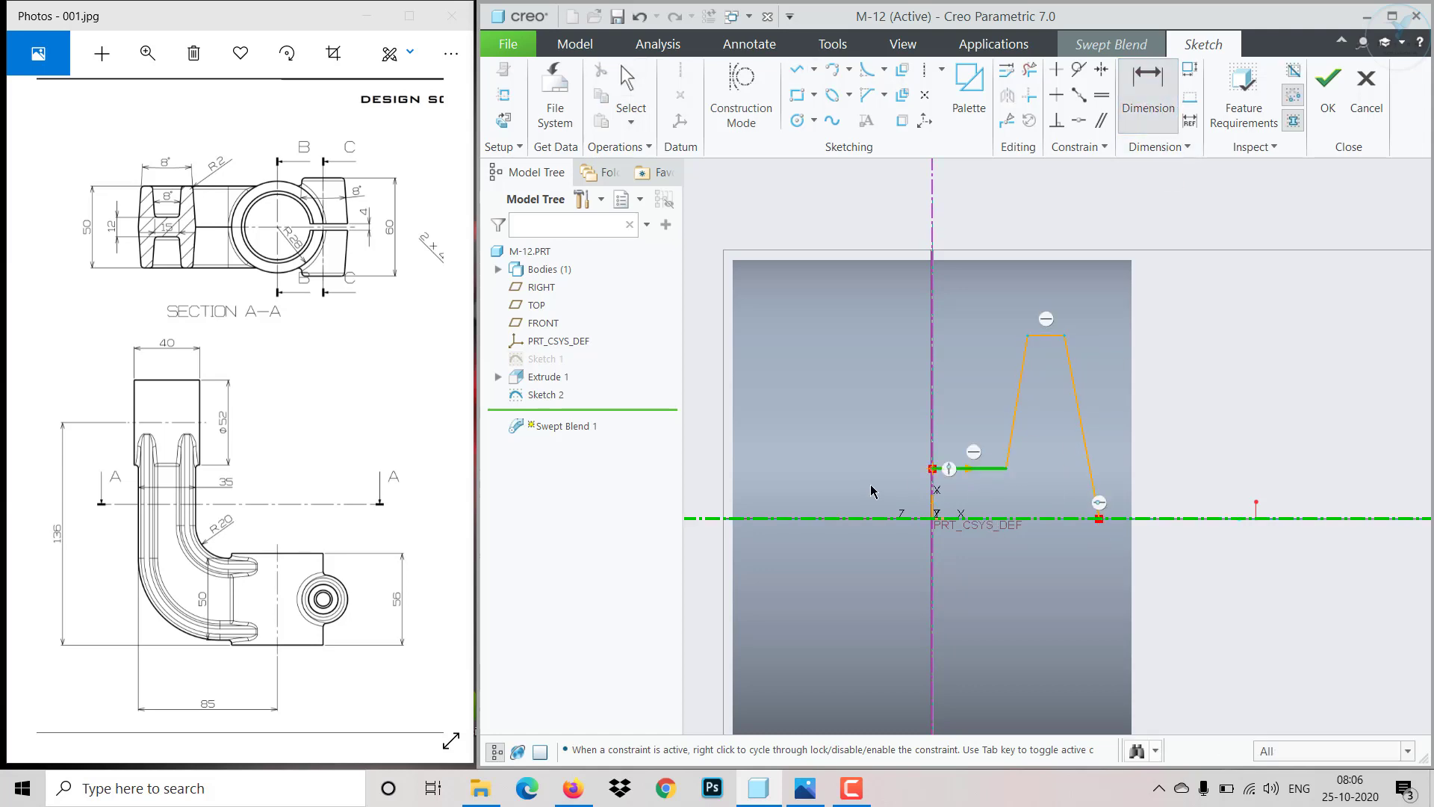
{"action": "middle_click", "coordinate": [872, 490]}
{"action": "key", "text": "Return"}
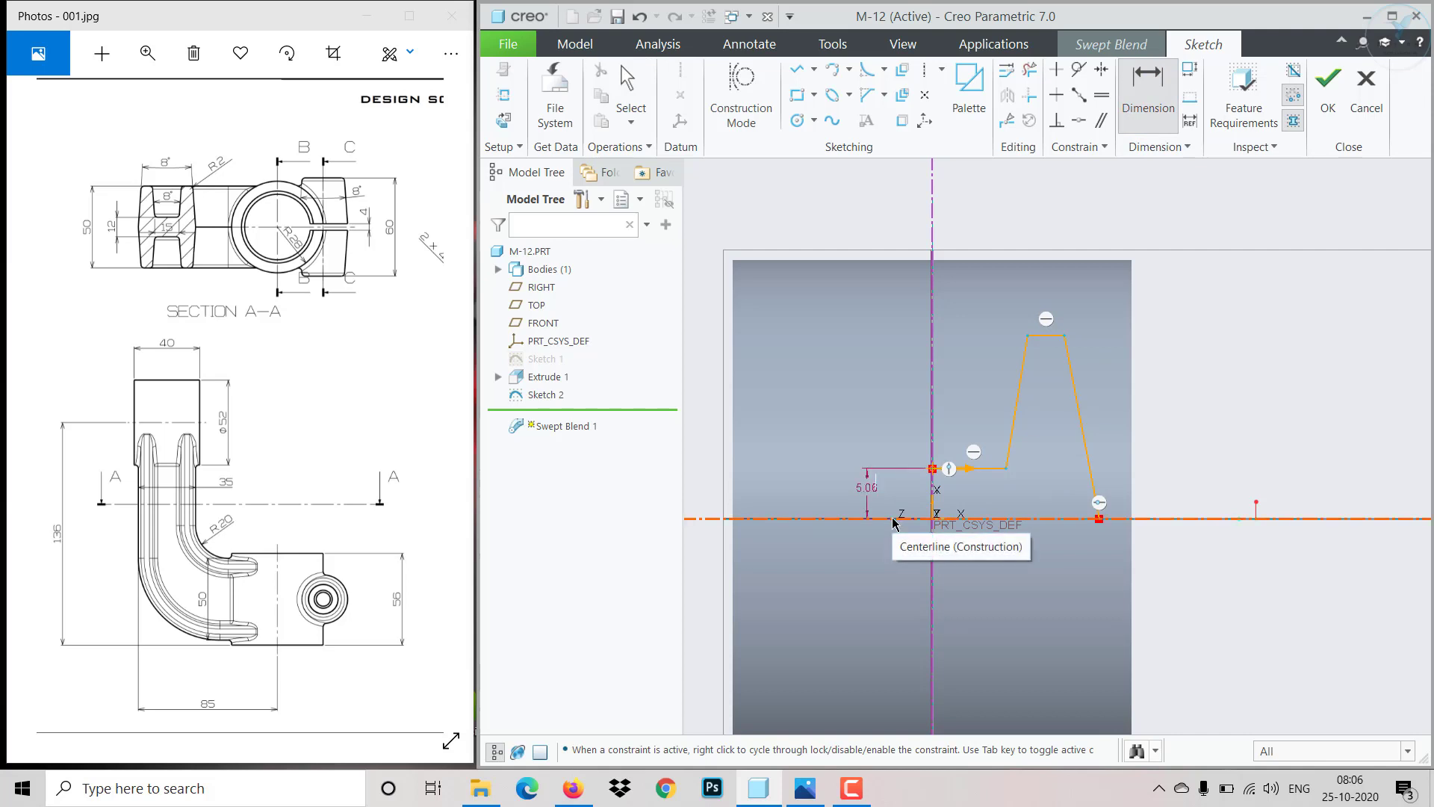
{"action": "type", "text": "6"}
{"action": "key", "text": "Return"}
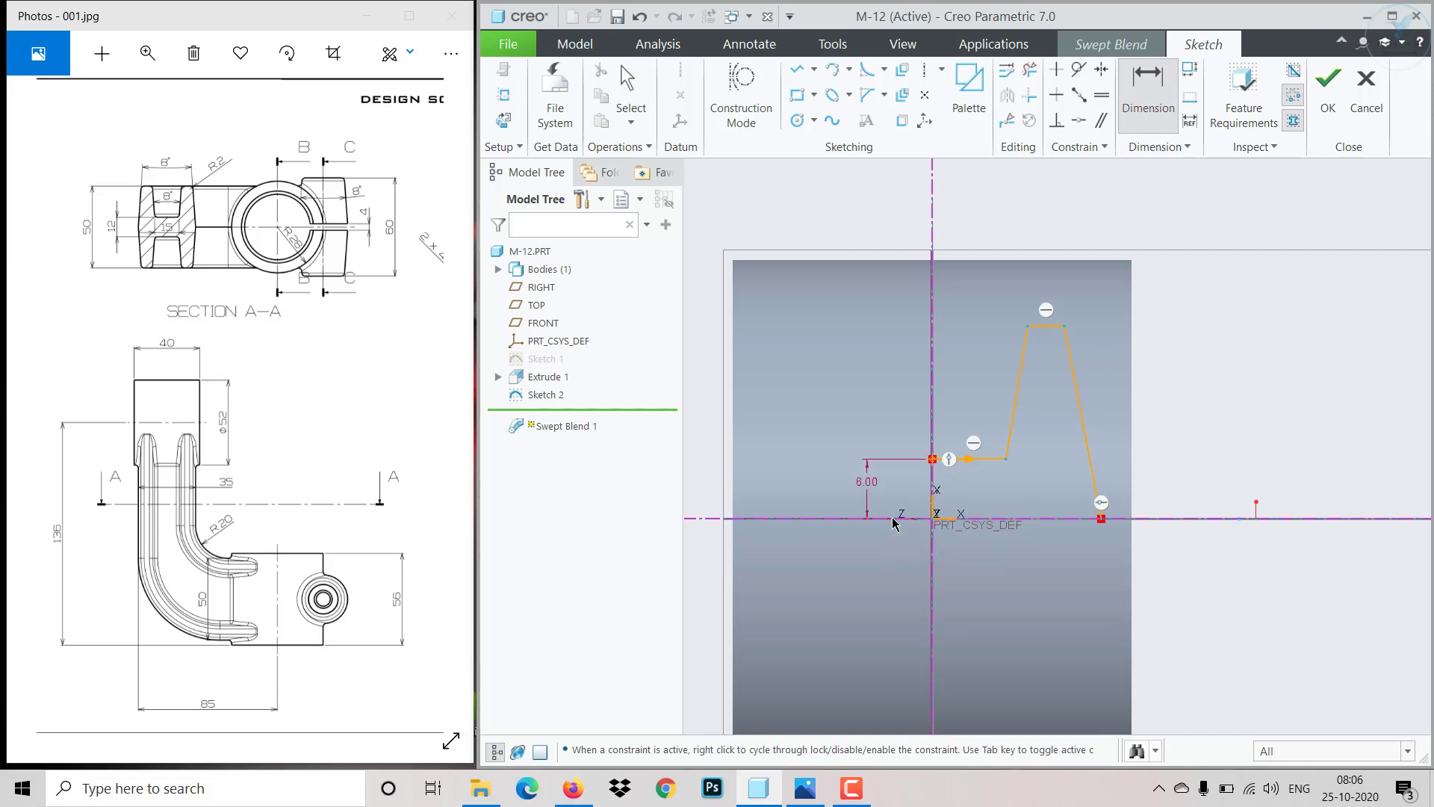
- Dimension both vertical sides of the raised step 4 from the vertical centerline
{"action": "left_click", "coordinate": [934, 391]}
{"action": "left_click", "coordinate": [1014, 410]}
{"action": "middle_click", "coordinate": [970, 391]}
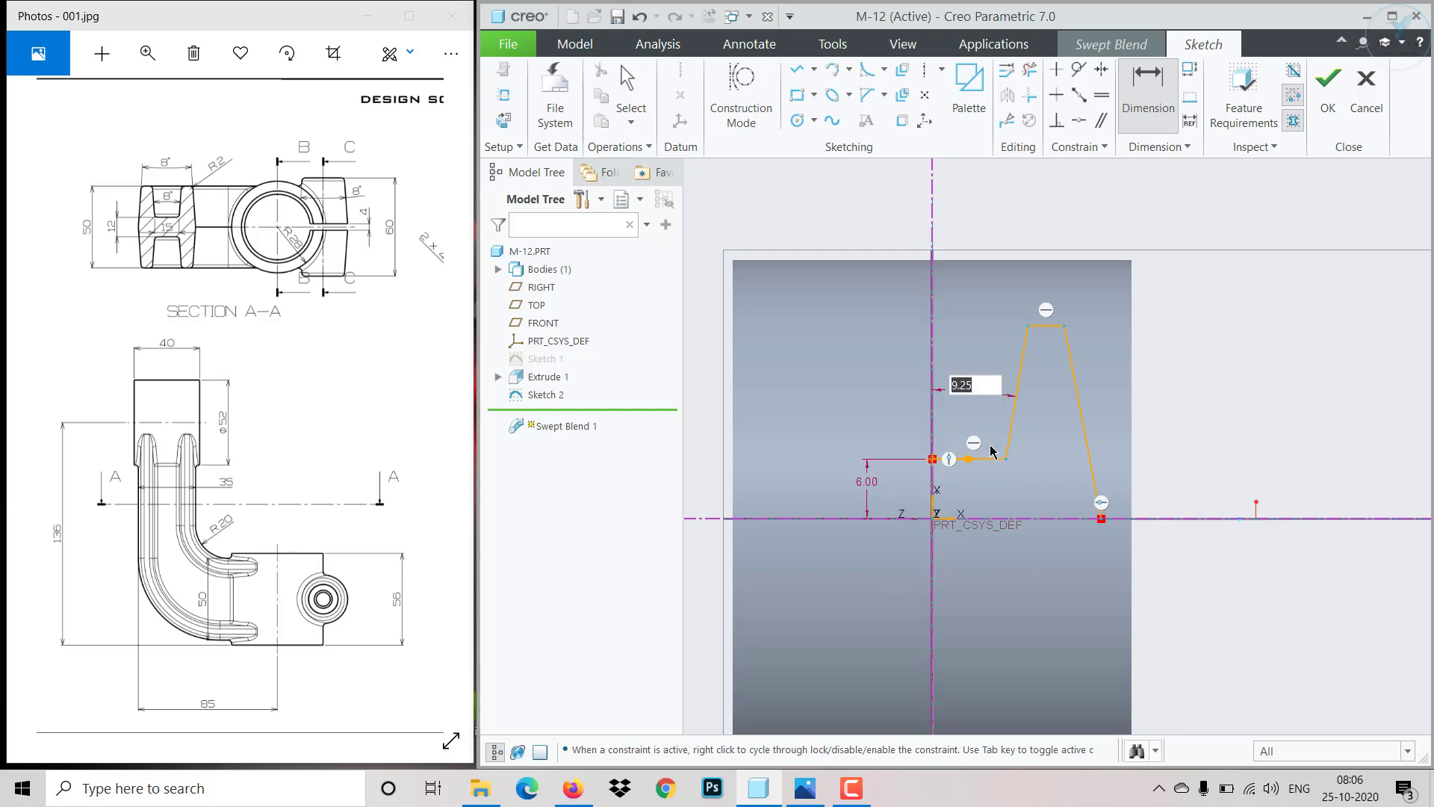
{"action": "type", "text": "4"}
{"action": "key", "text": "Return"}
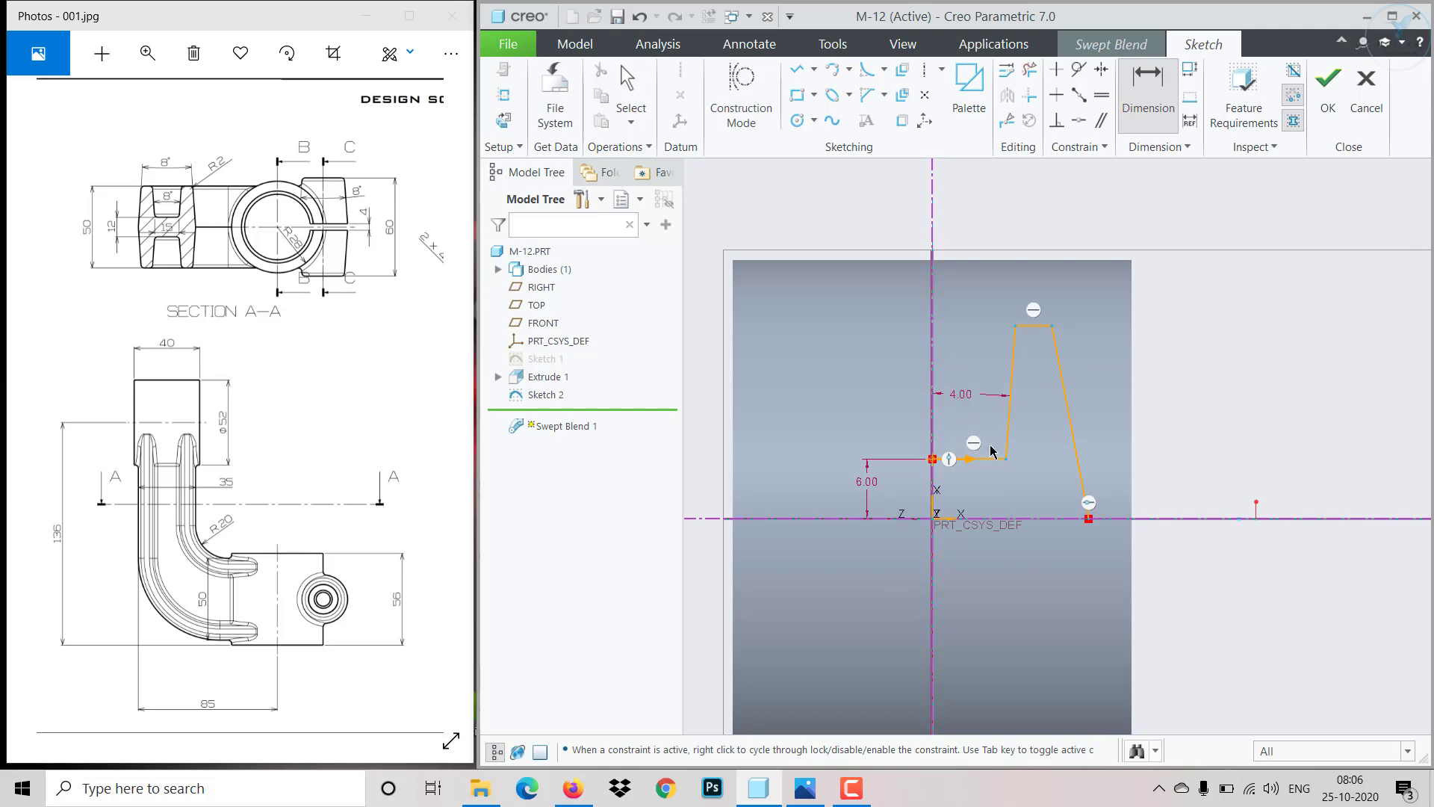
{"action": "left_click", "coordinate": [1069, 416]}
{"action": "left_click", "coordinate": [934, 347]}
{"action": "middle_click", "coordinate": [971, 227]}
{"action": "type", "text": "4"}
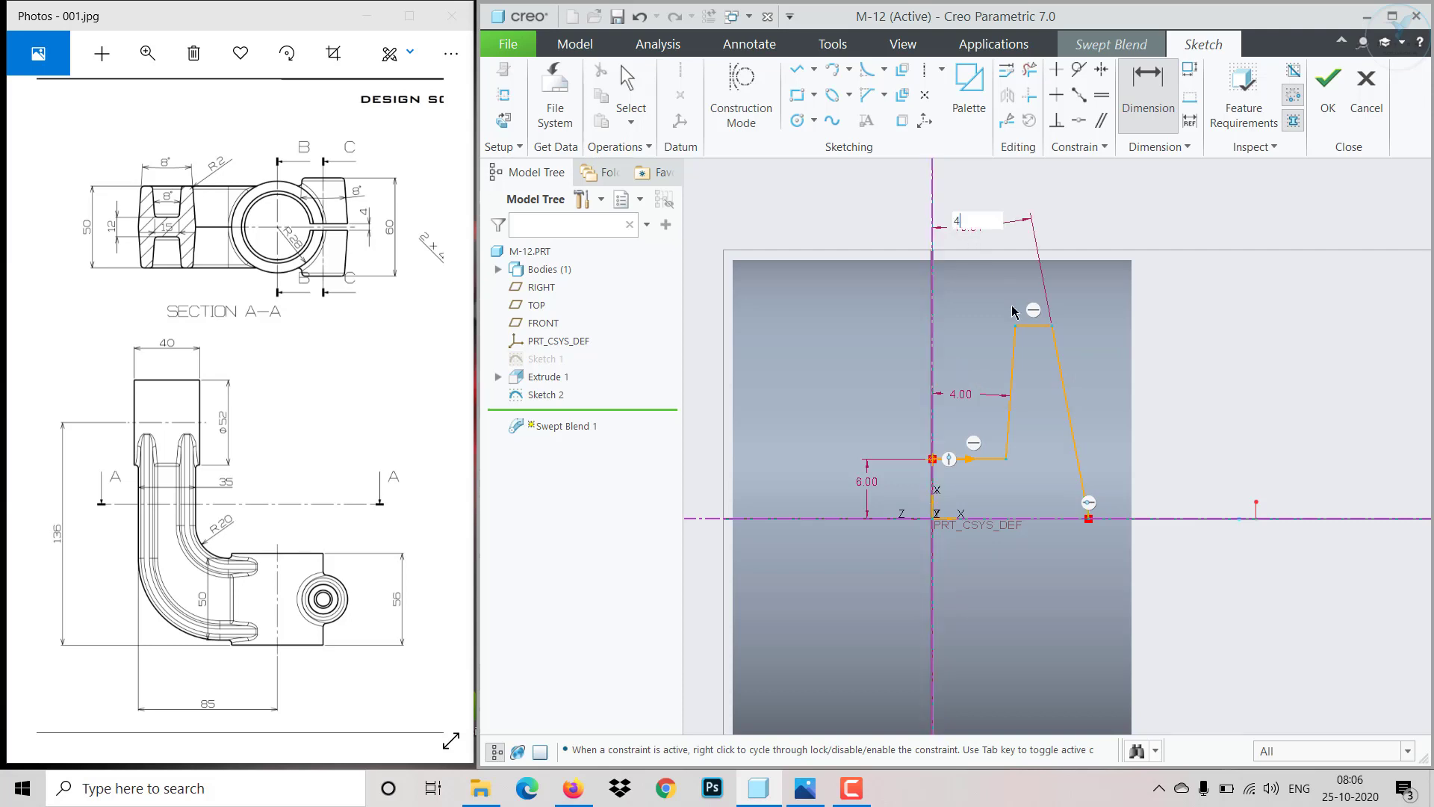
{"action": "key", "text": "Return"}
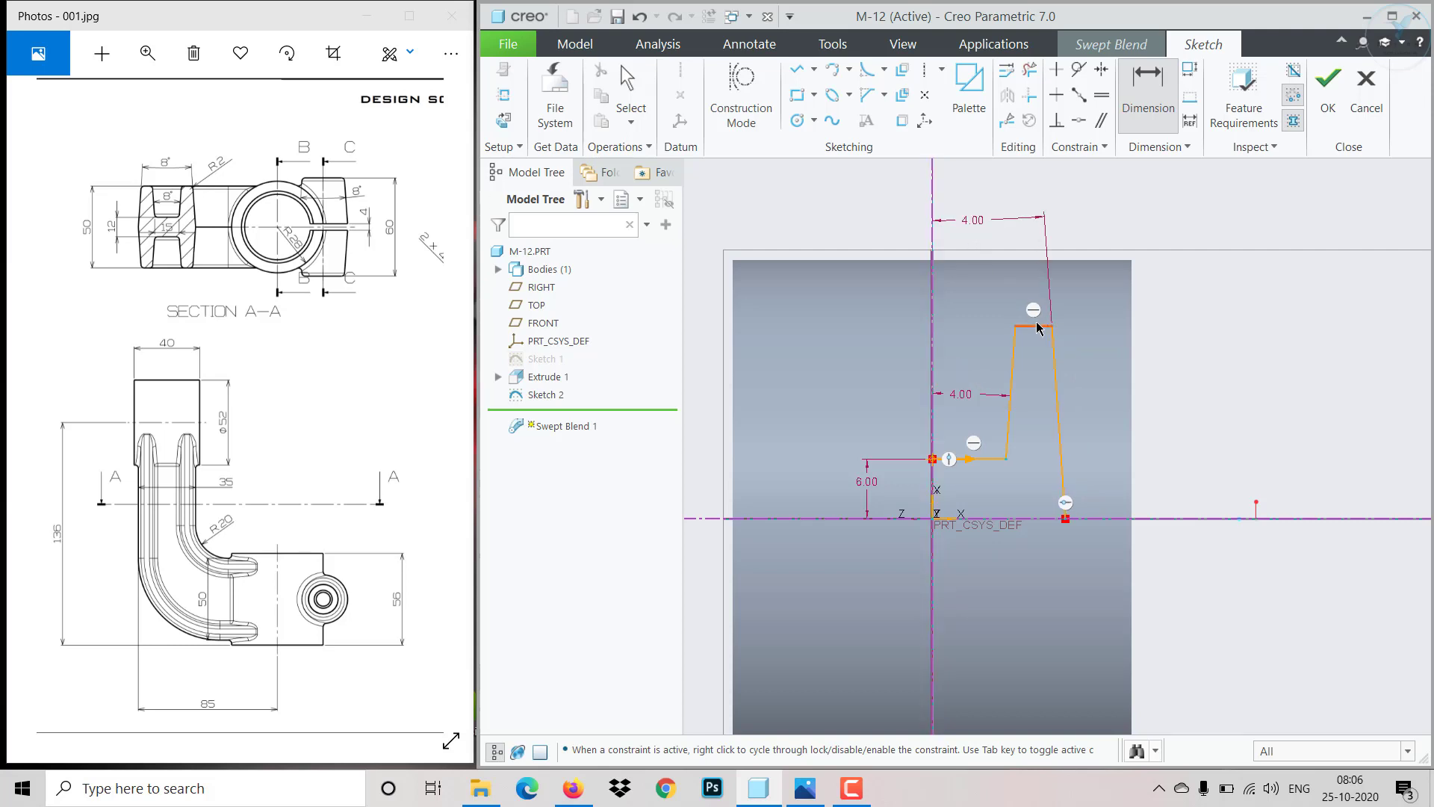
- Dimension the profile's top line 25 above the horizontal centerline
{"action": "left_click", "coordinate": [1036, 326]}
{"action": "left_click", "coordinate": [1098, 518]}
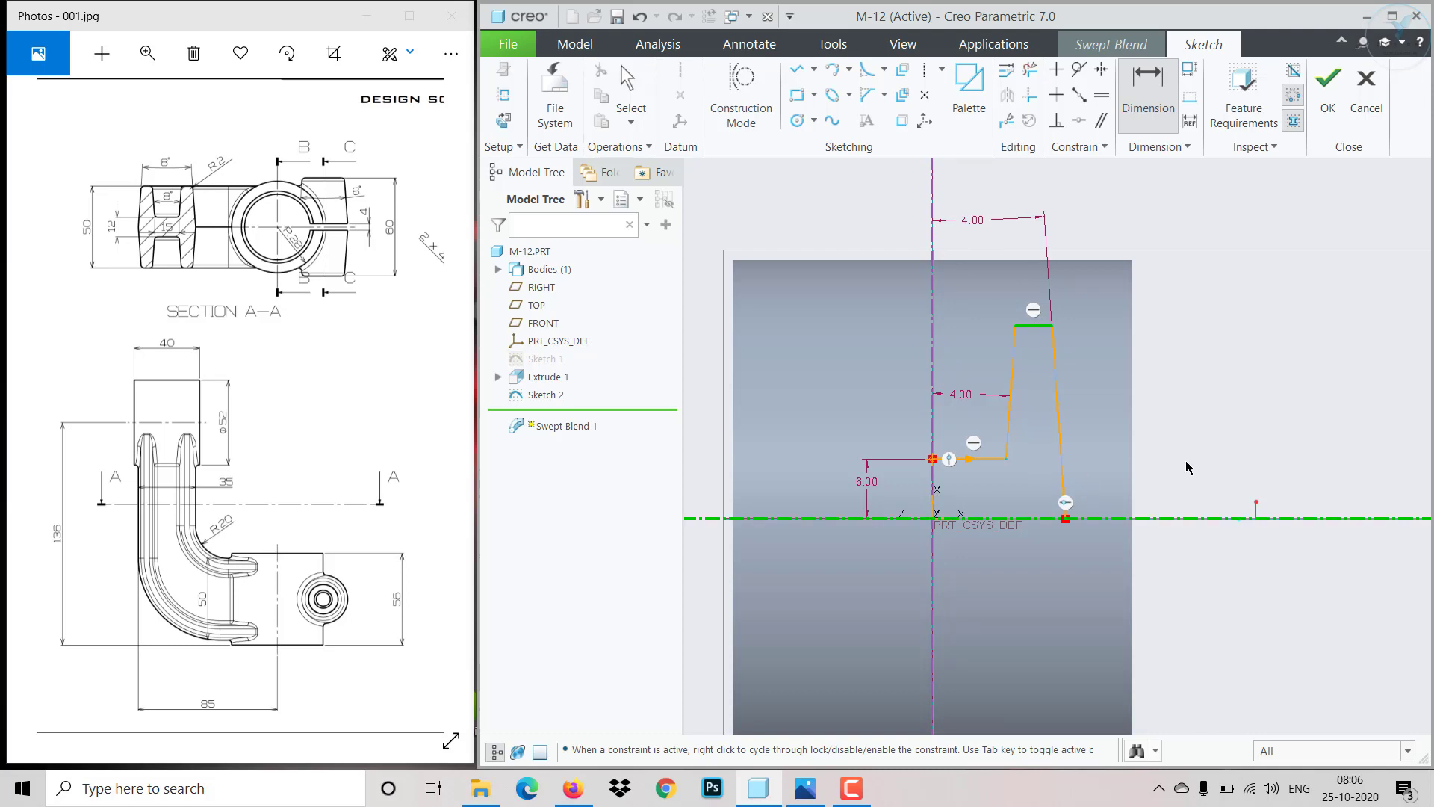
{"action": "middle_click", "coordinate": [1187, 463]}
{"action": "type", "text": "25"}
{"action": "key", "text": "Return"}
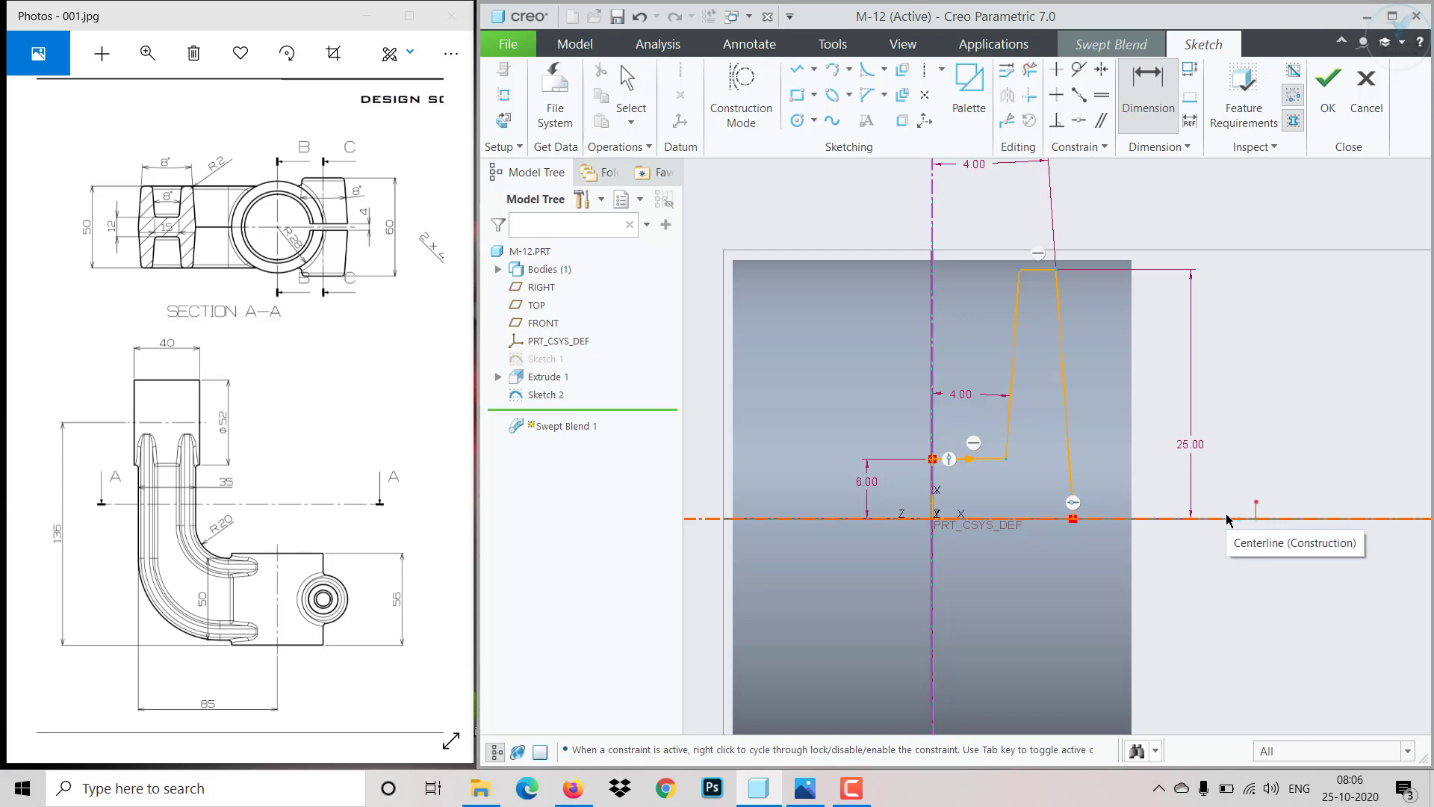
{"action": "middle_click", "coordinate": [1216, 593]}
{"action": "scroll", "coordinate": [1208, 611], "scroll_direction": "down", "scroll_amount": 1}
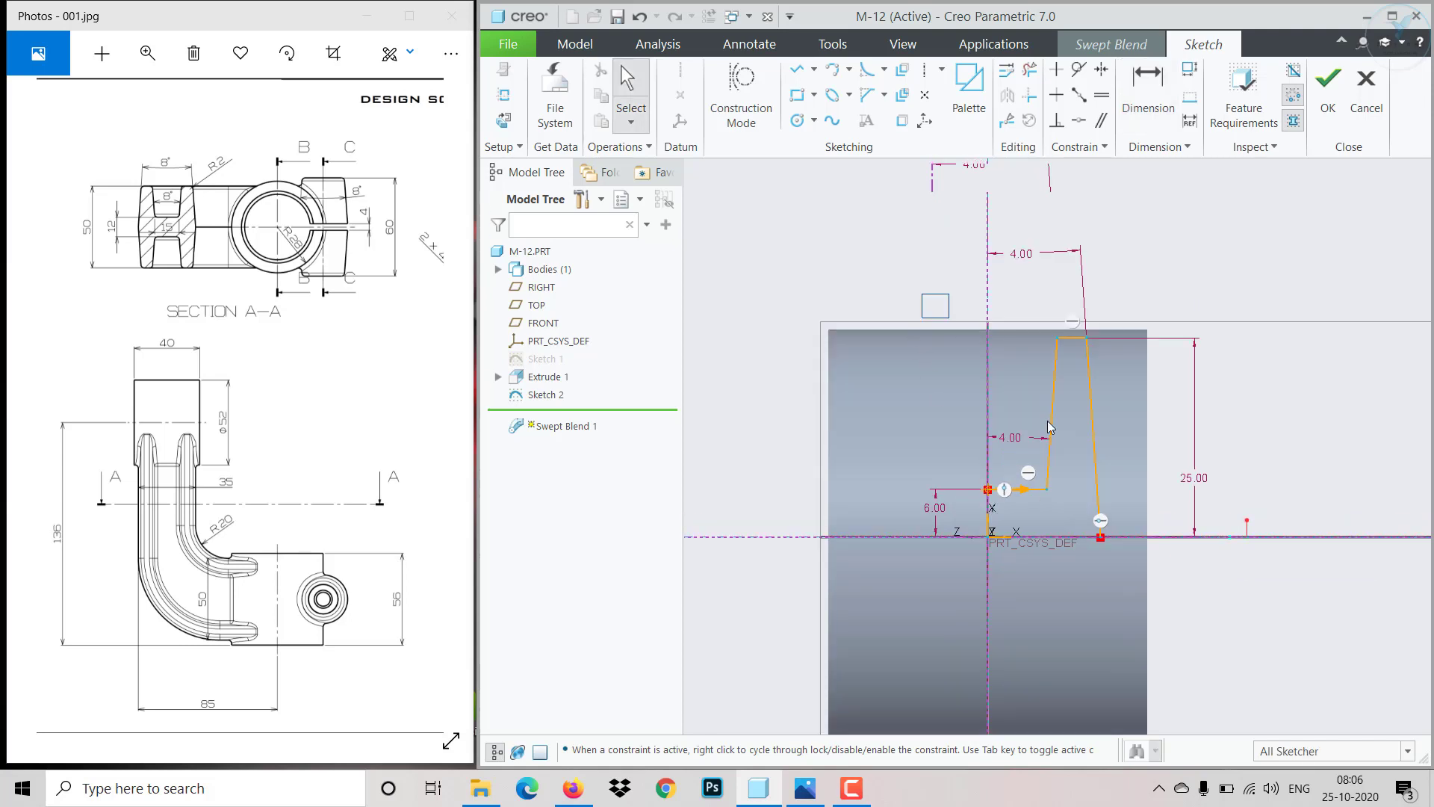
- Mirror the stepped profile about the horizontal centerline
{"action": "left_click_drag", "start_coordinate": [1047, 428], "coordinate": [1206, 598]}
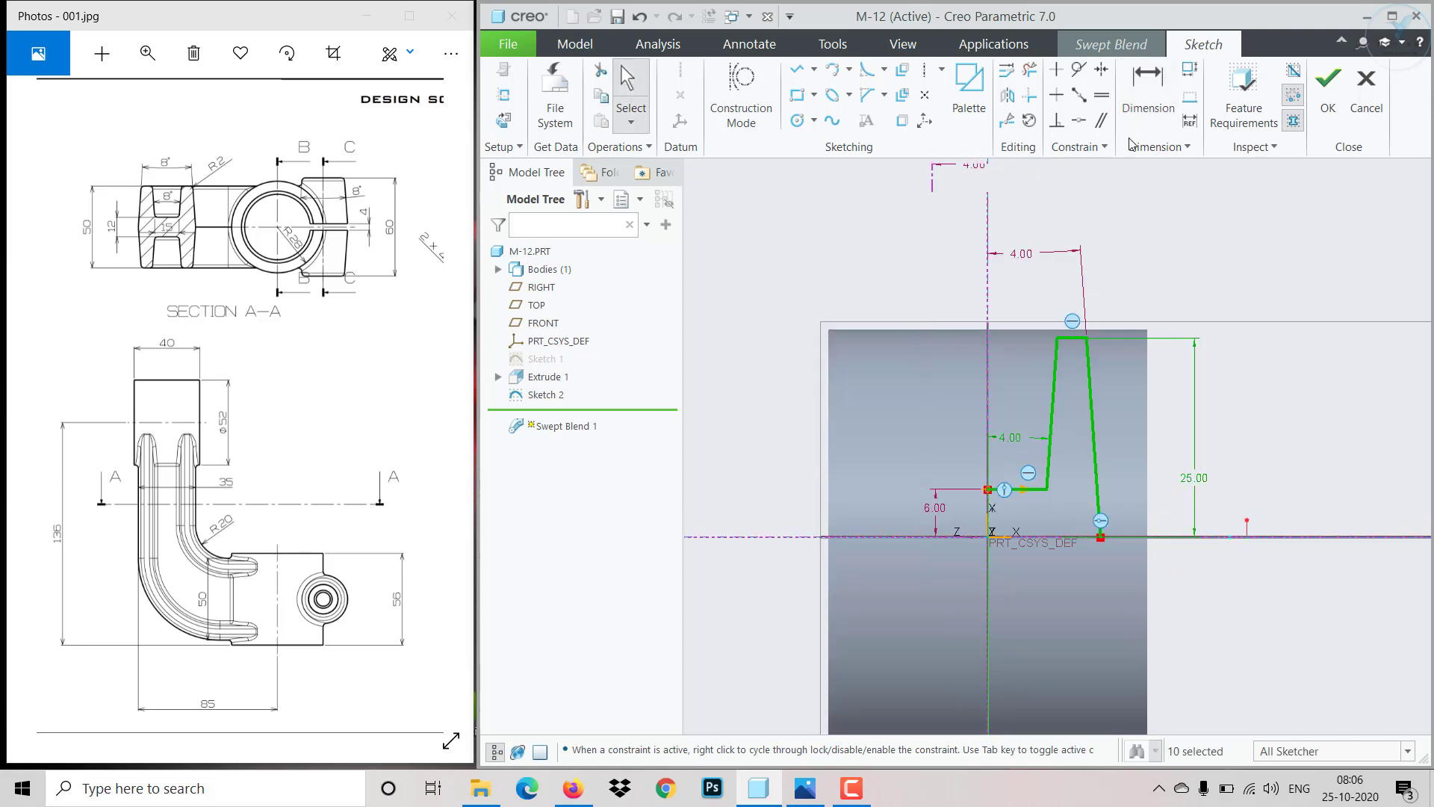
{"action": "left_click", "coordinate": [1008, 96]}
{"action": "left_click", "coordinate": [1056, 537]}
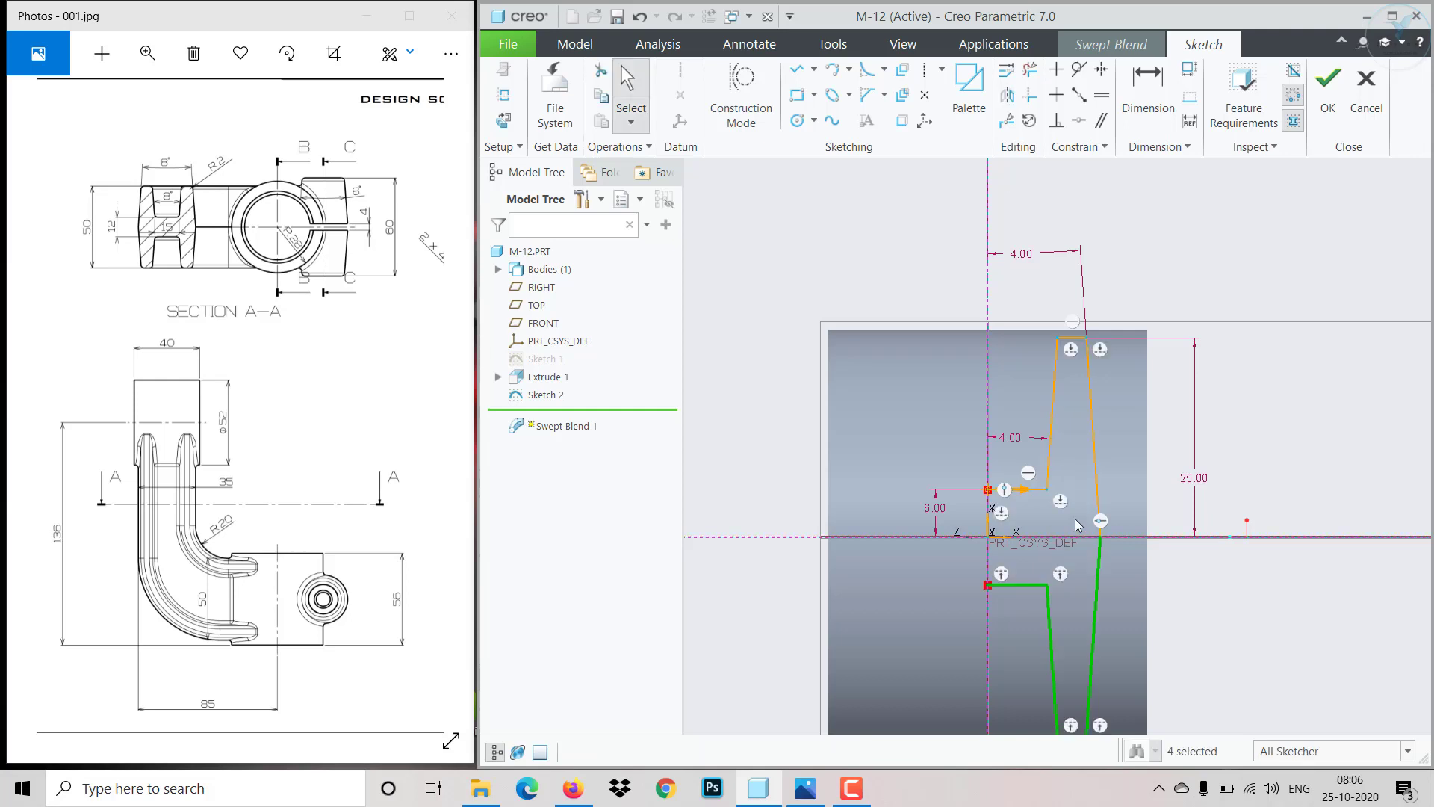
- Mirror the whole sketch about the vertical centerline to complete the H-shaped first section
{"action": "scroll", "coordinate": [1074, 519], "scroll_direction": "down", "scroll_amount": 2}
{"action": "key", "text": "ctrl+alt+a"}
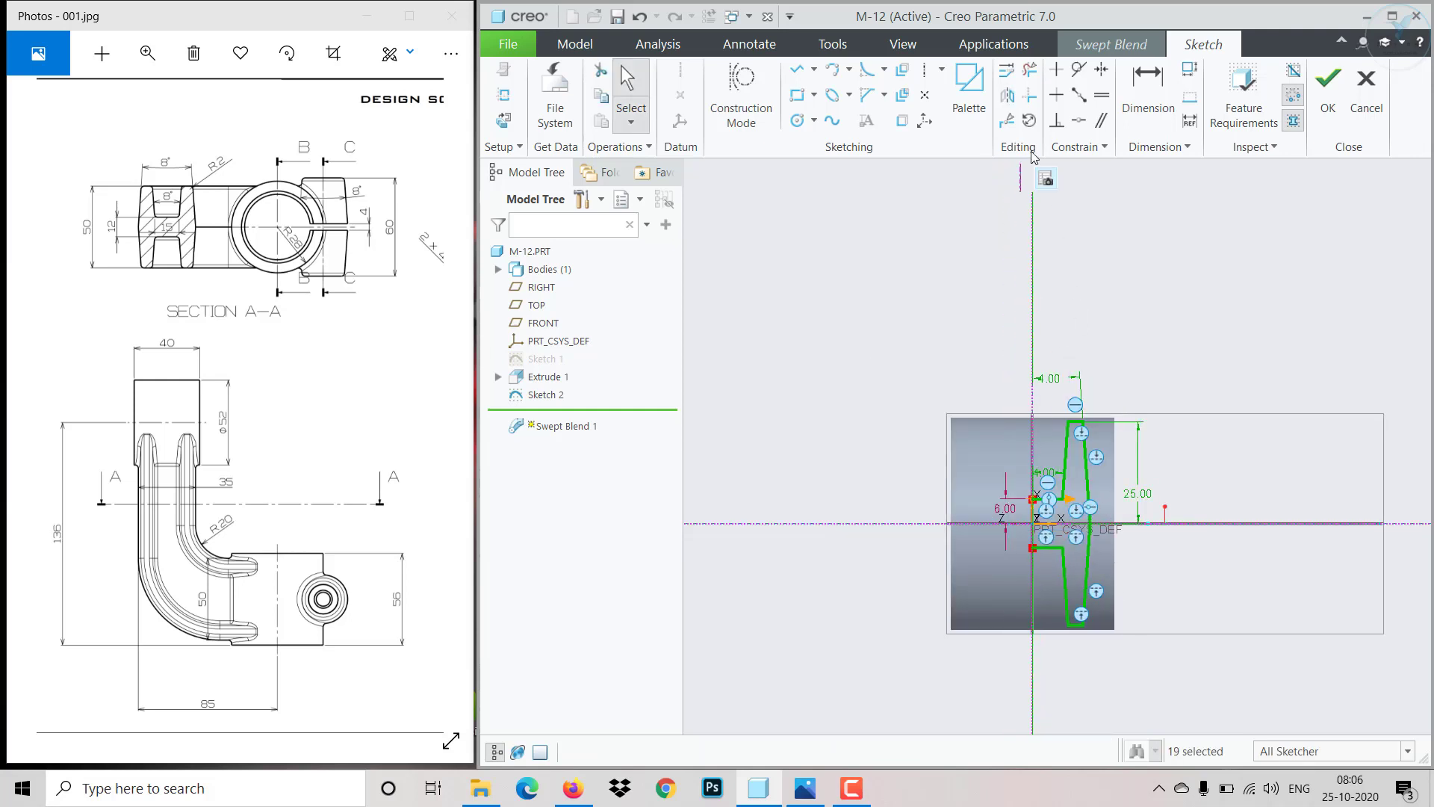
{"action": "left_click", "coordinate": [1008, 97]}
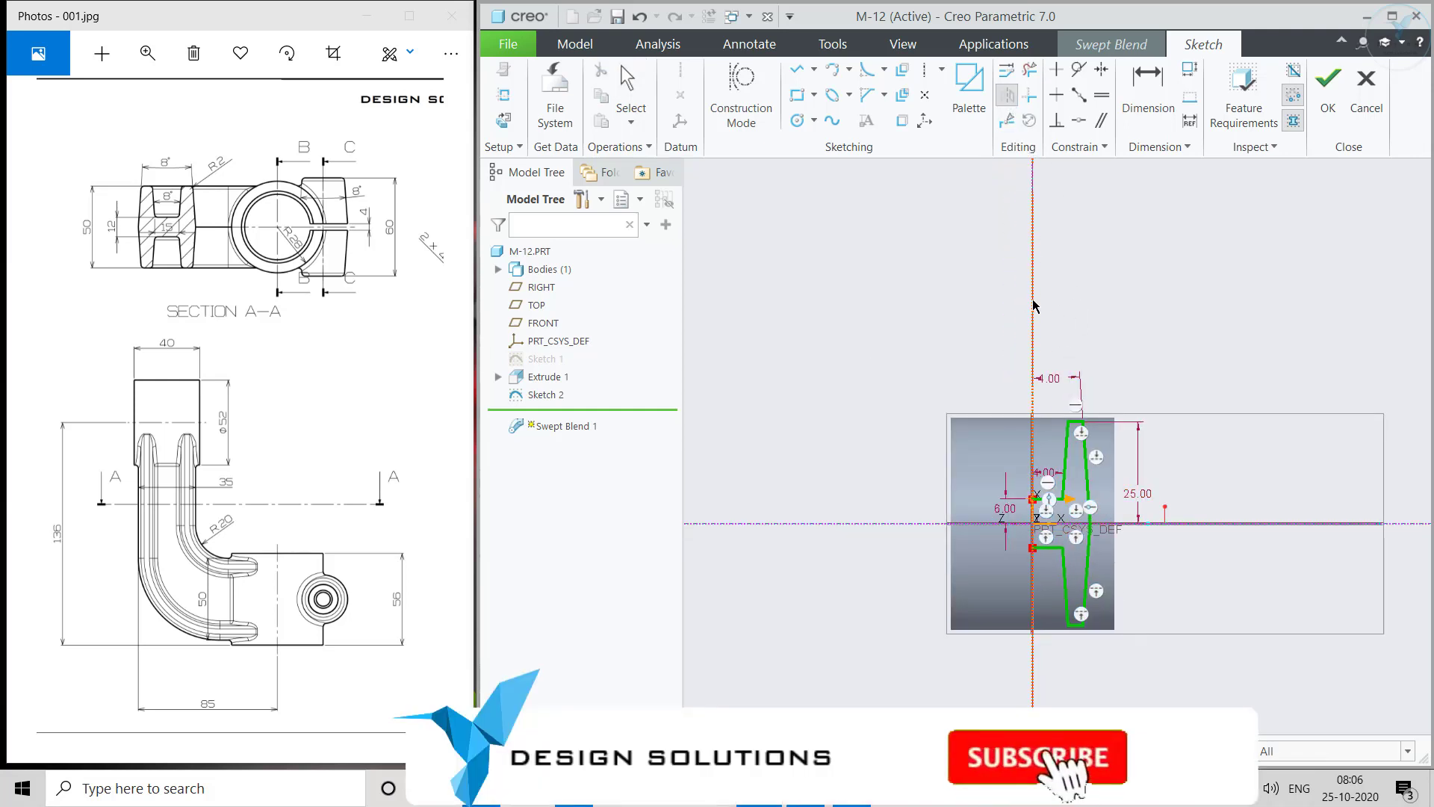
{"action": "left_click", "coordinate": [1033, 306]}
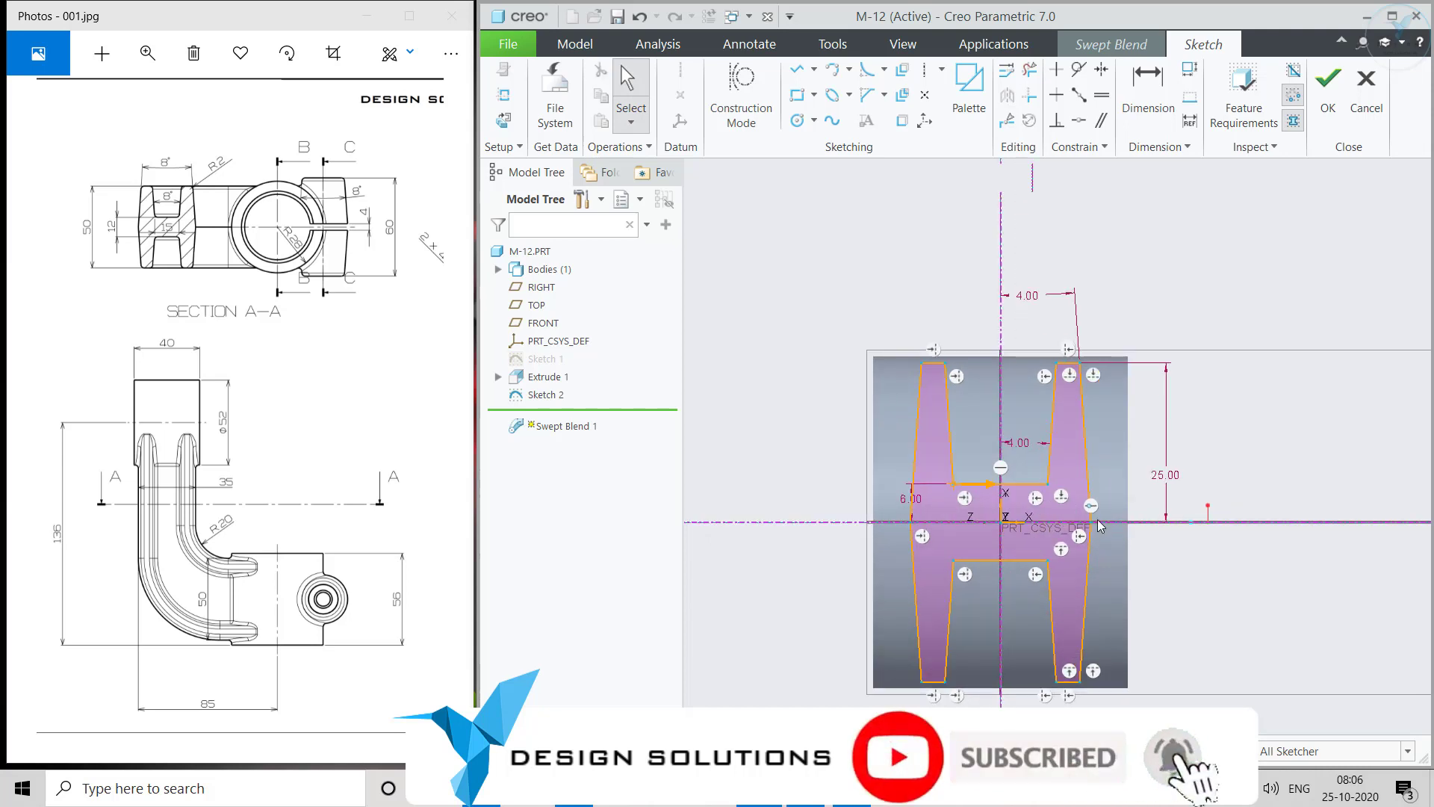
- Dimension the H section's overall width between its outer sides as 35 and finish the first section sketch
{"action": "scroll", "coordinate": [1104, 523], "scroll_direction": "up", "scroll_amount": 2}
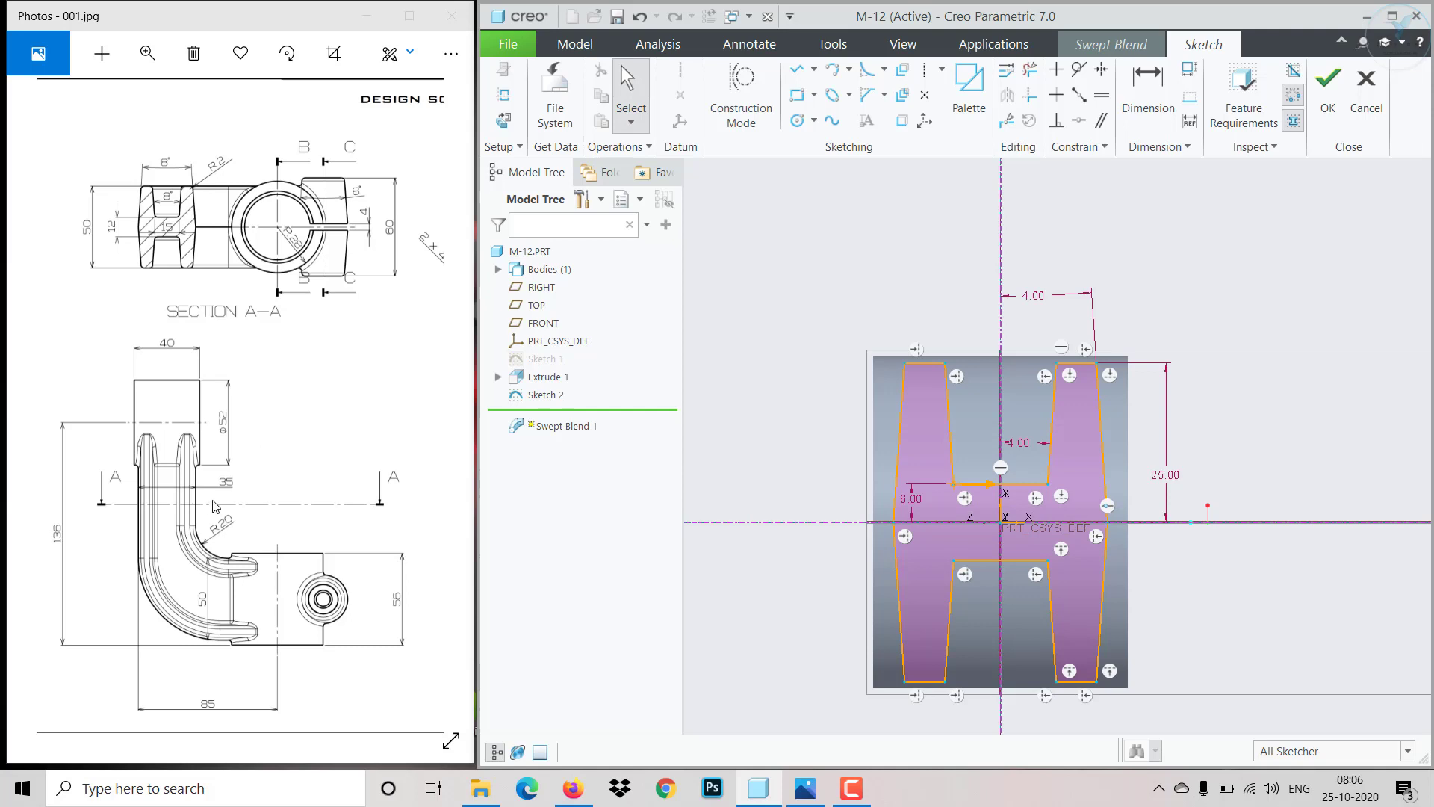
{"action": "left_click", "coordinate": [1148, 86]}
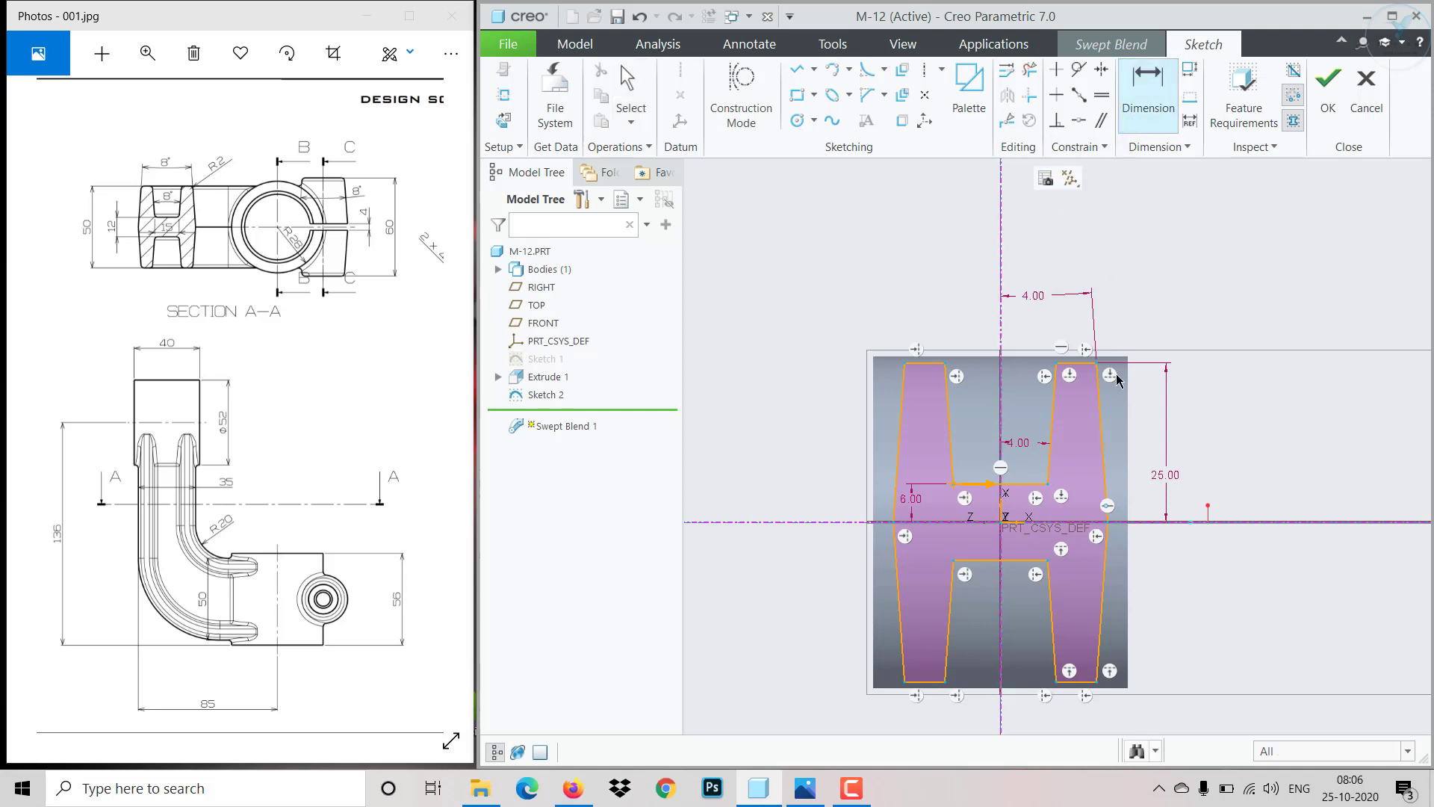
{"action": "left_click", "coordinate": [1109, 527]}
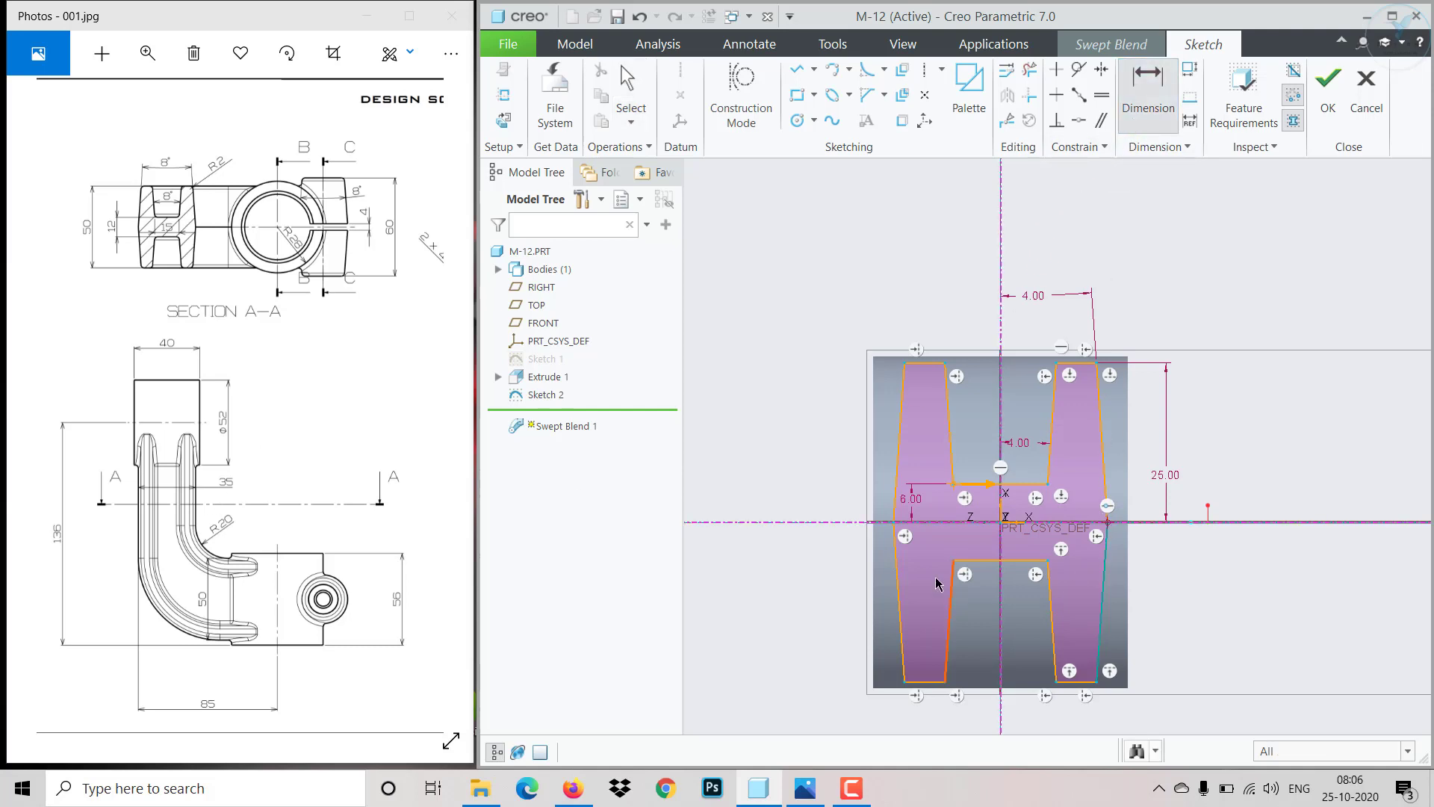
{"action": "left_click", "coordinate": [899, 529]}
{"action": "middle_click", "coordinate": [974, 292]}
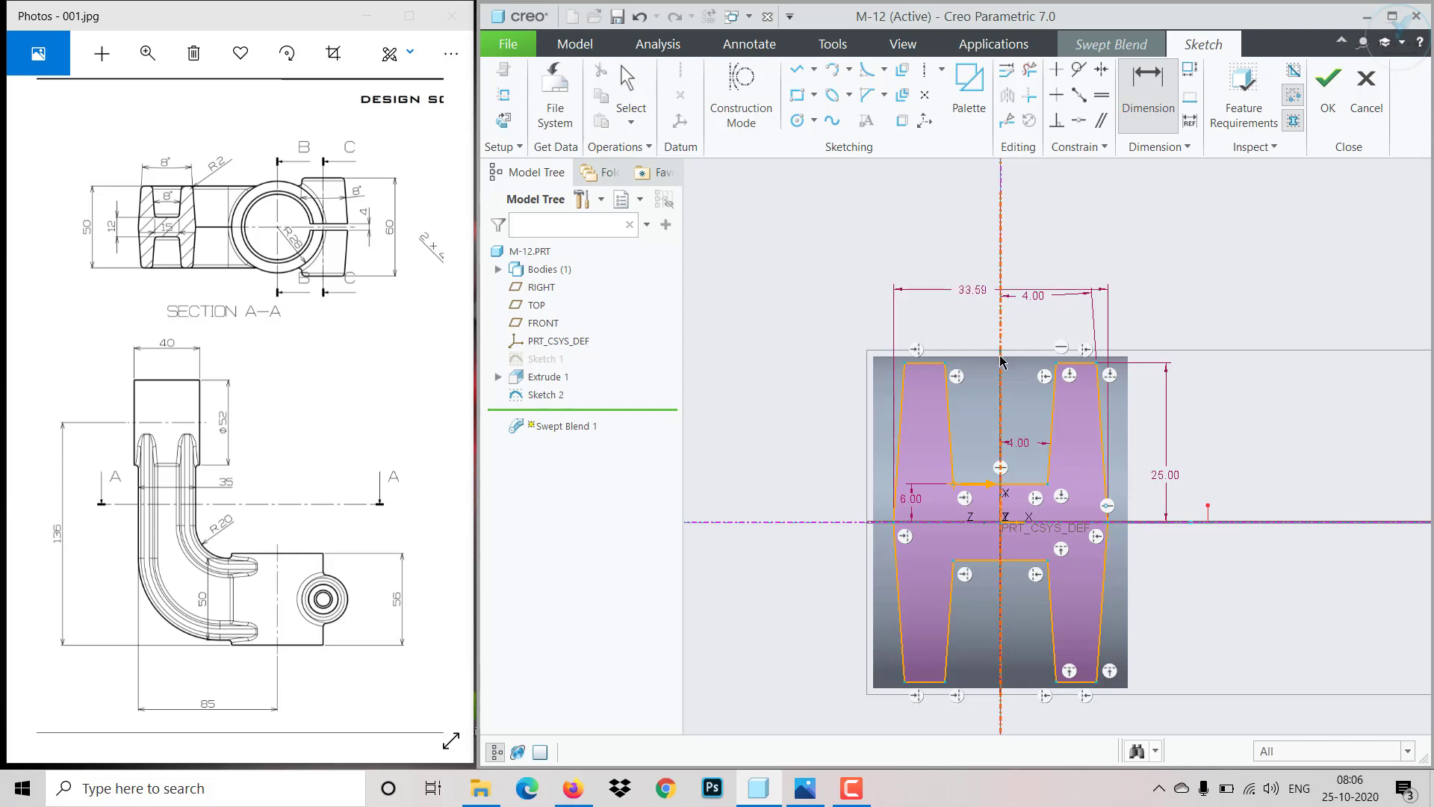
{"action": "type", "text": "35"}
{"action": "key", "text": "Return"}
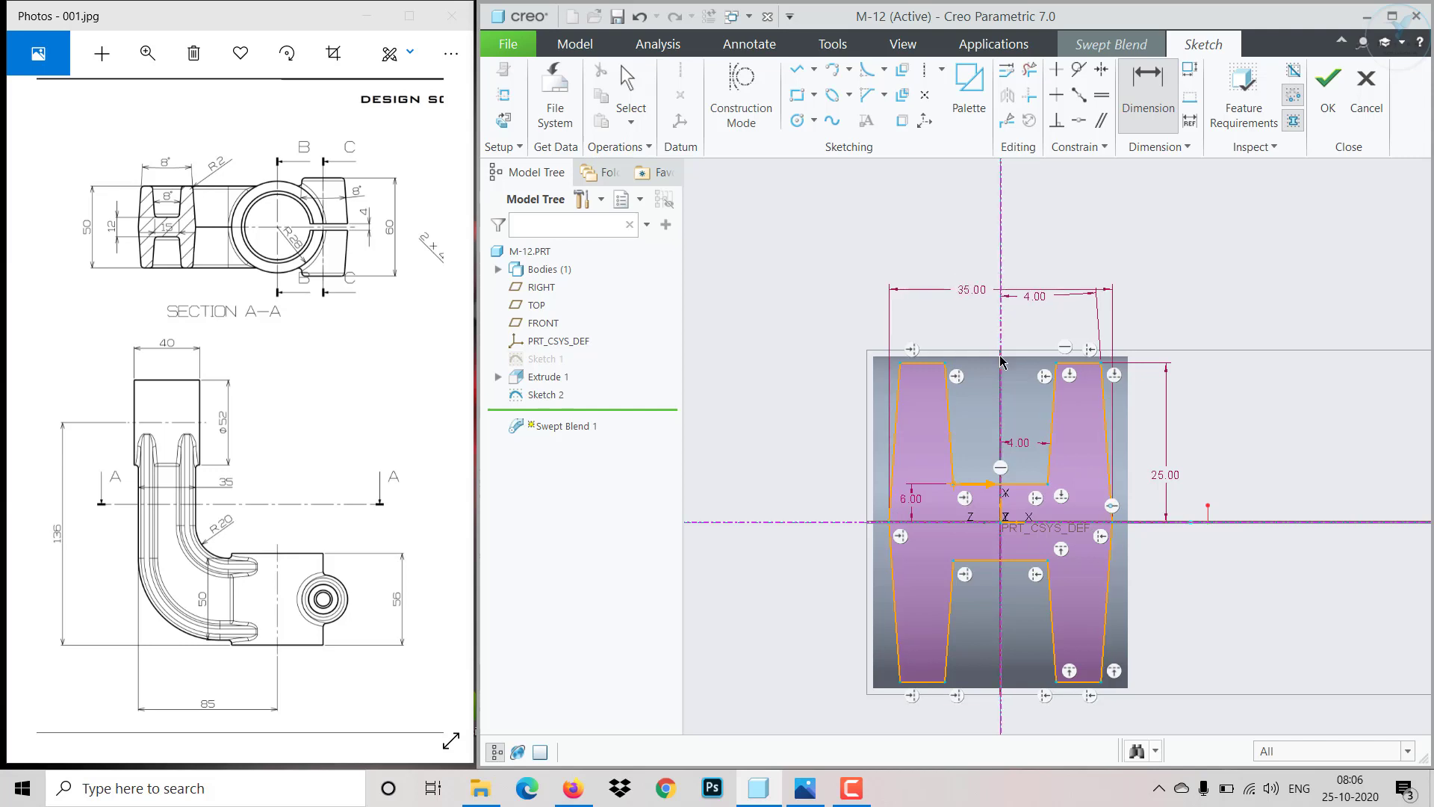
{"action": "left_click", "coordinate": [1328, 118]}
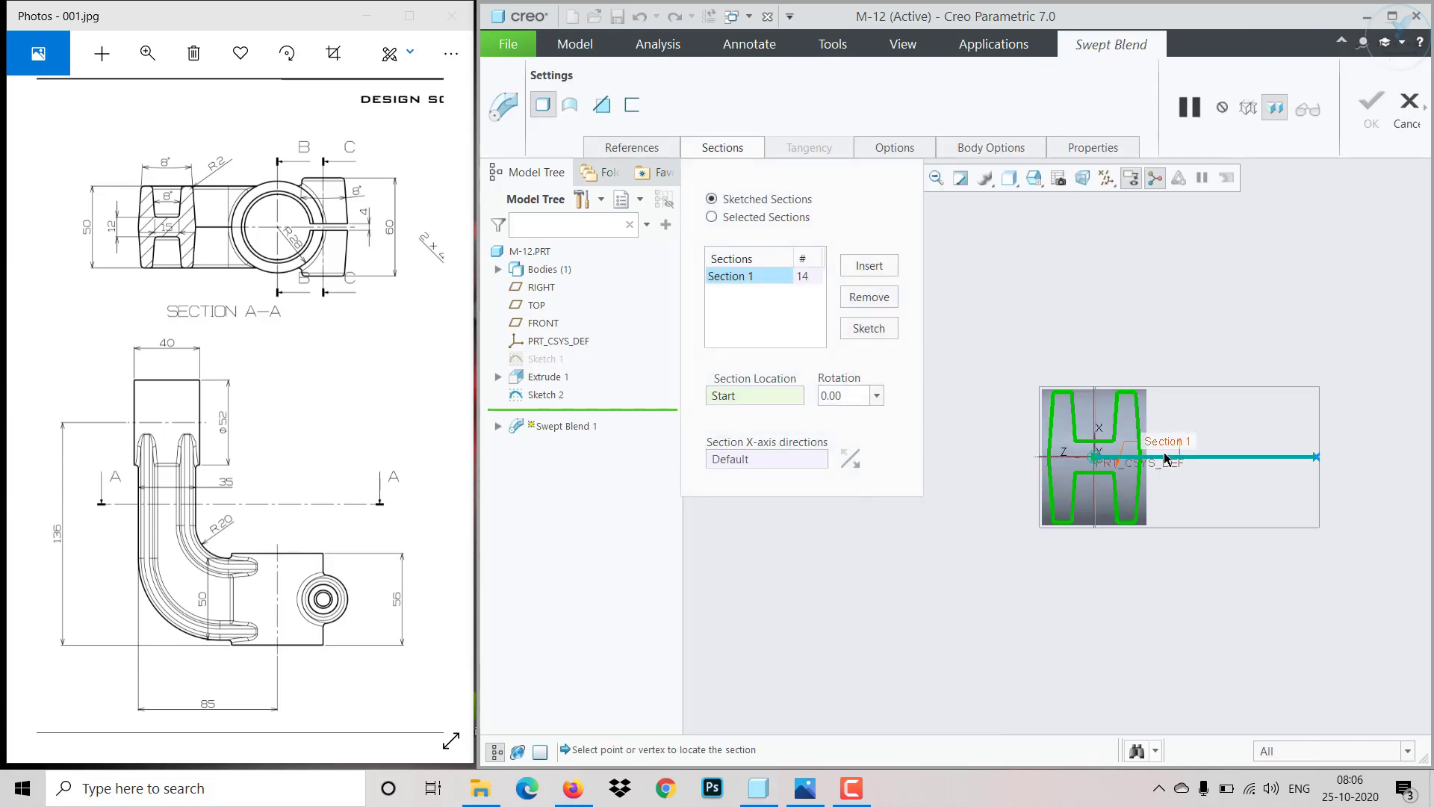
- Insert a second section in the swept blend and open its sketch
{"action": "middle_click_drag", "start_coordinate": [1124, 539], "coordinate": [1095, 614]}
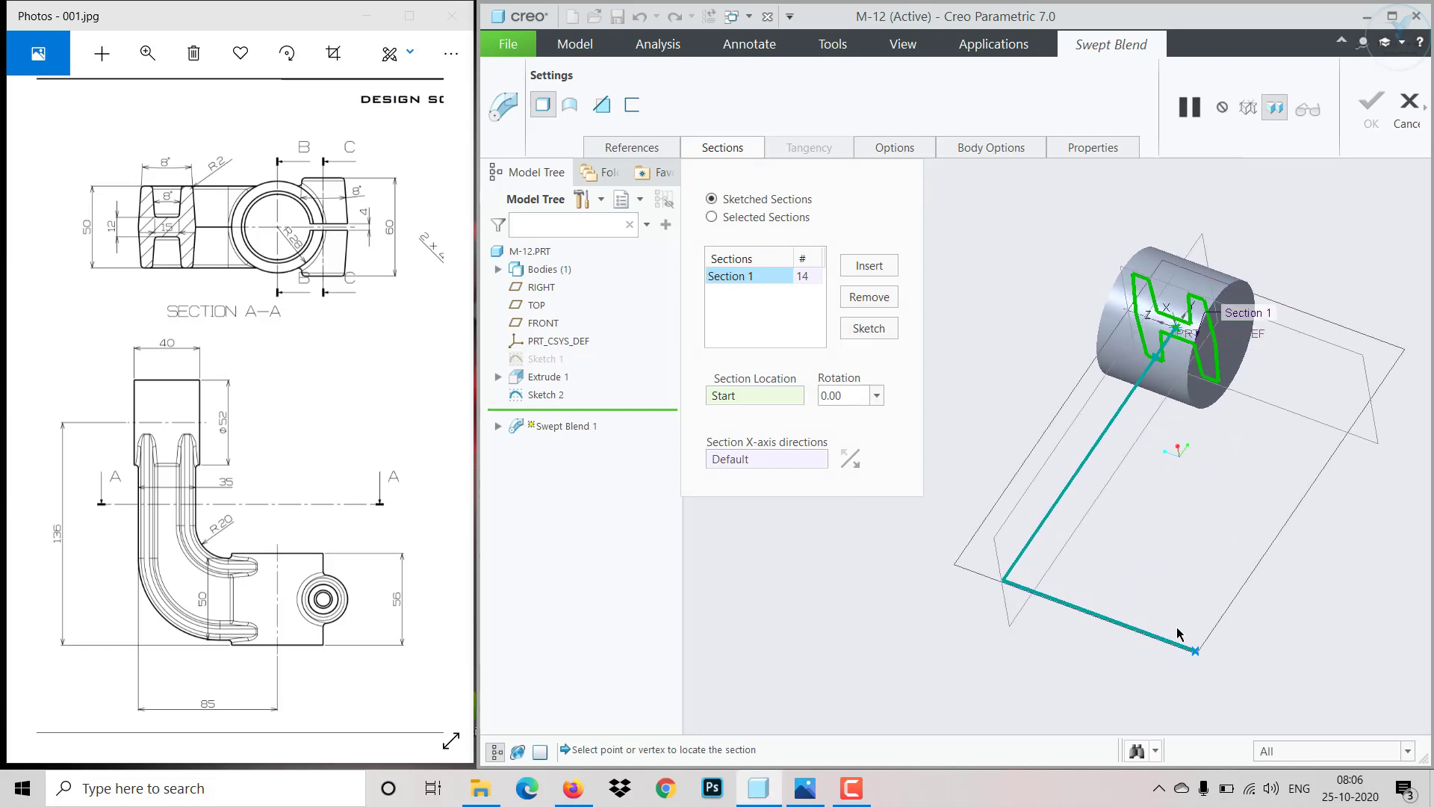
{"action": "left_click", "coordinate": [868, 266]}
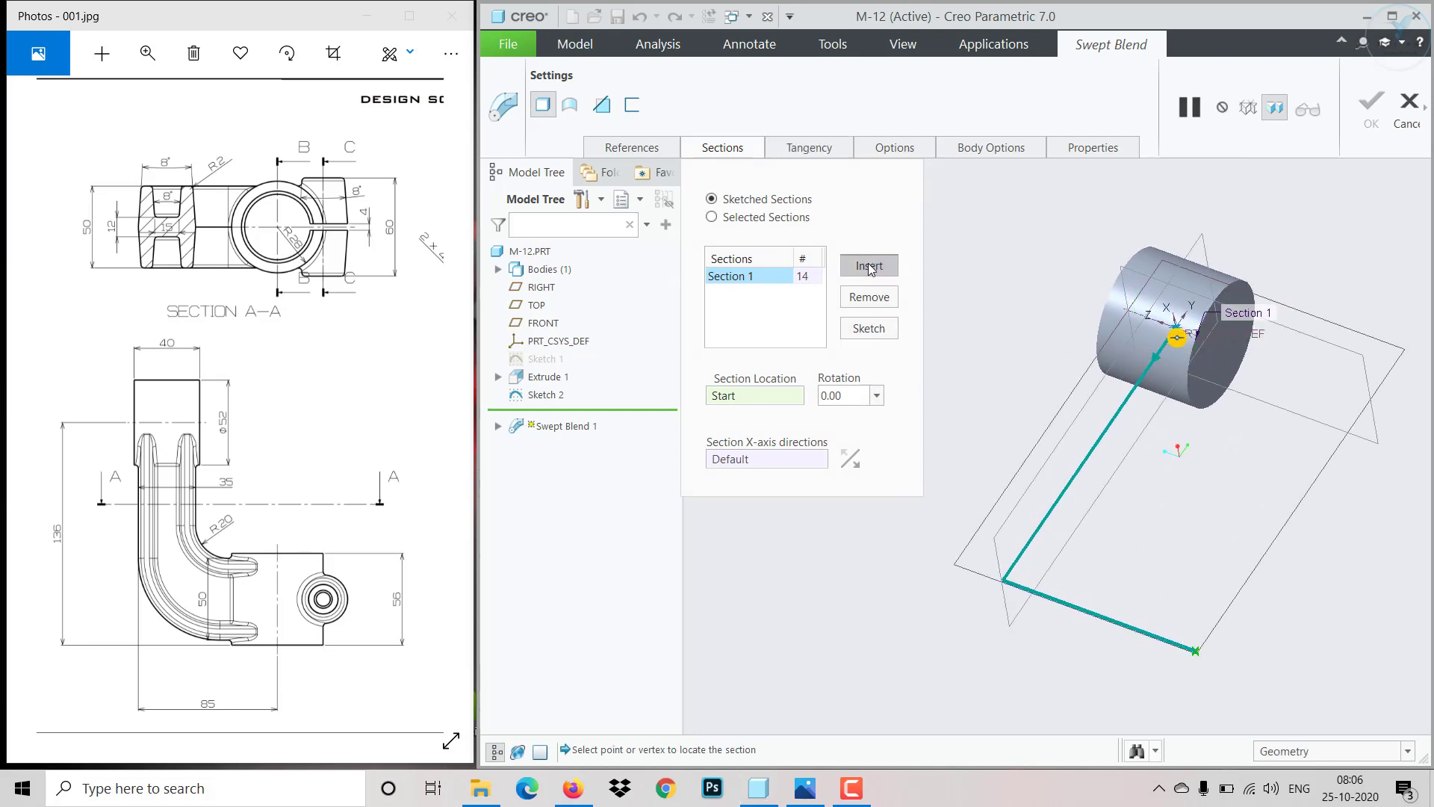
{"action": "left_click", "coordinate": [876, 332]}
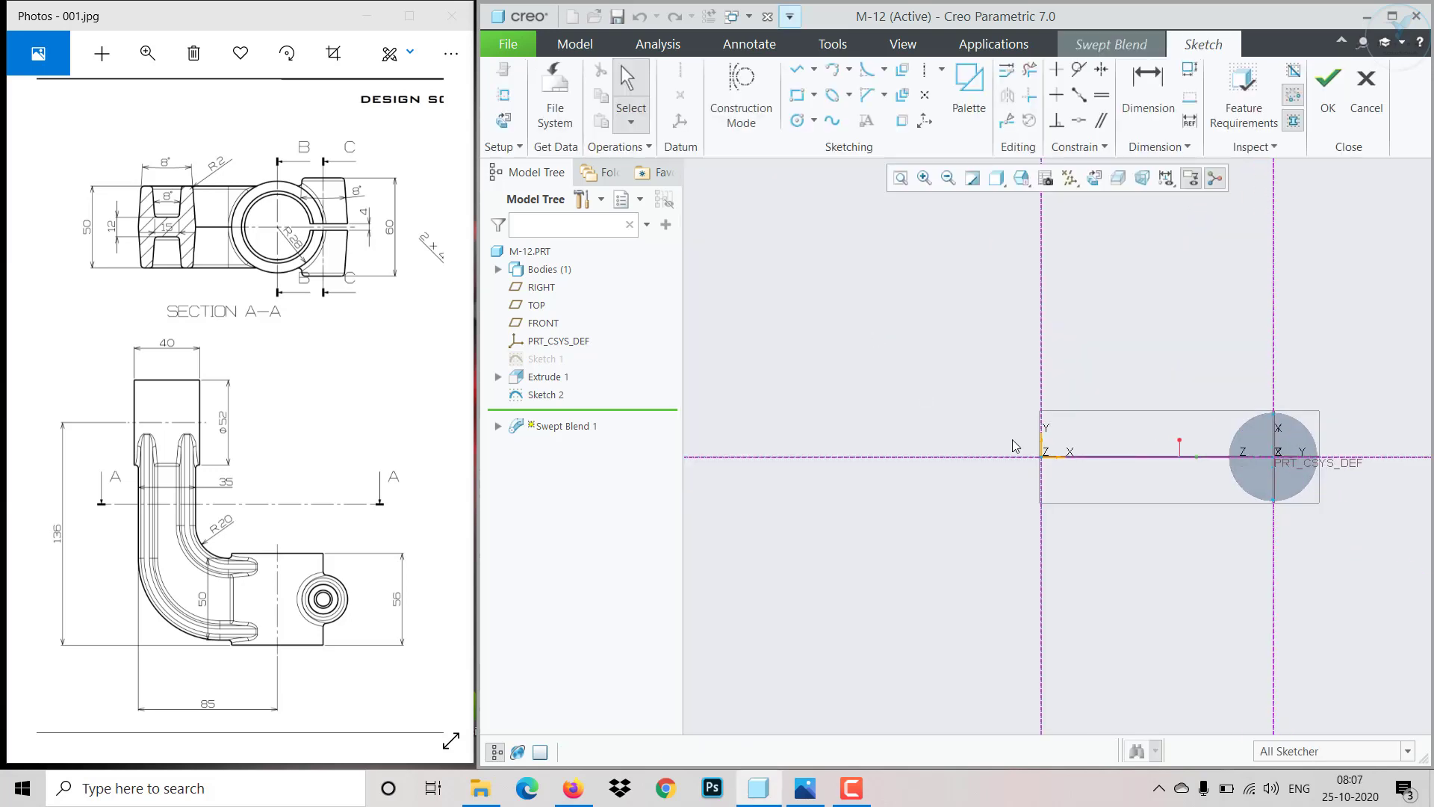
- Draw an open four-line stepped profile from the vertical axis down to the horizontal axis for the second section
{"action": "left_click", "coordinate": [798, 71]}
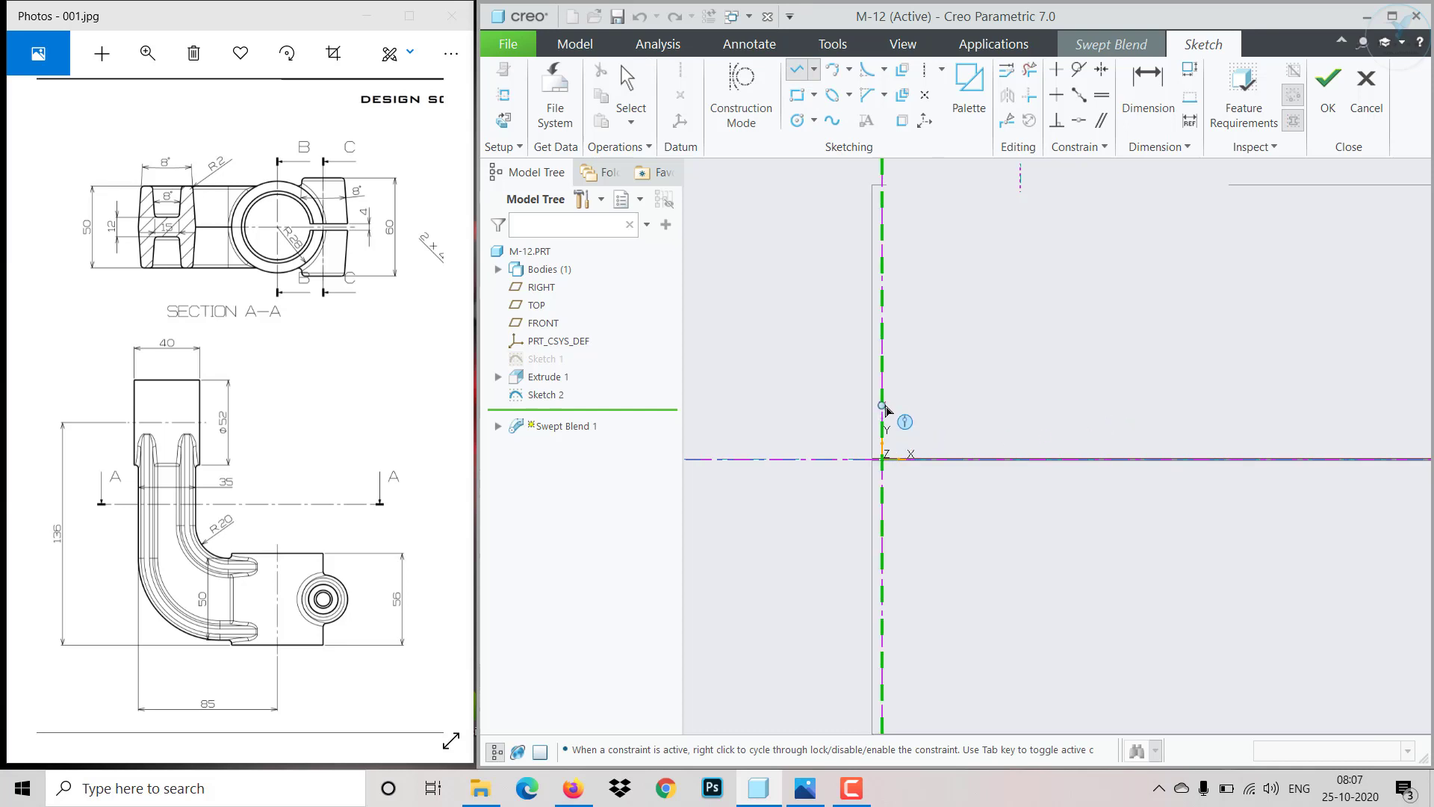
{"action": "left_click", "coordinate": [882, 404]}
{"action": "left_click", "coordinate": [980, 405]}
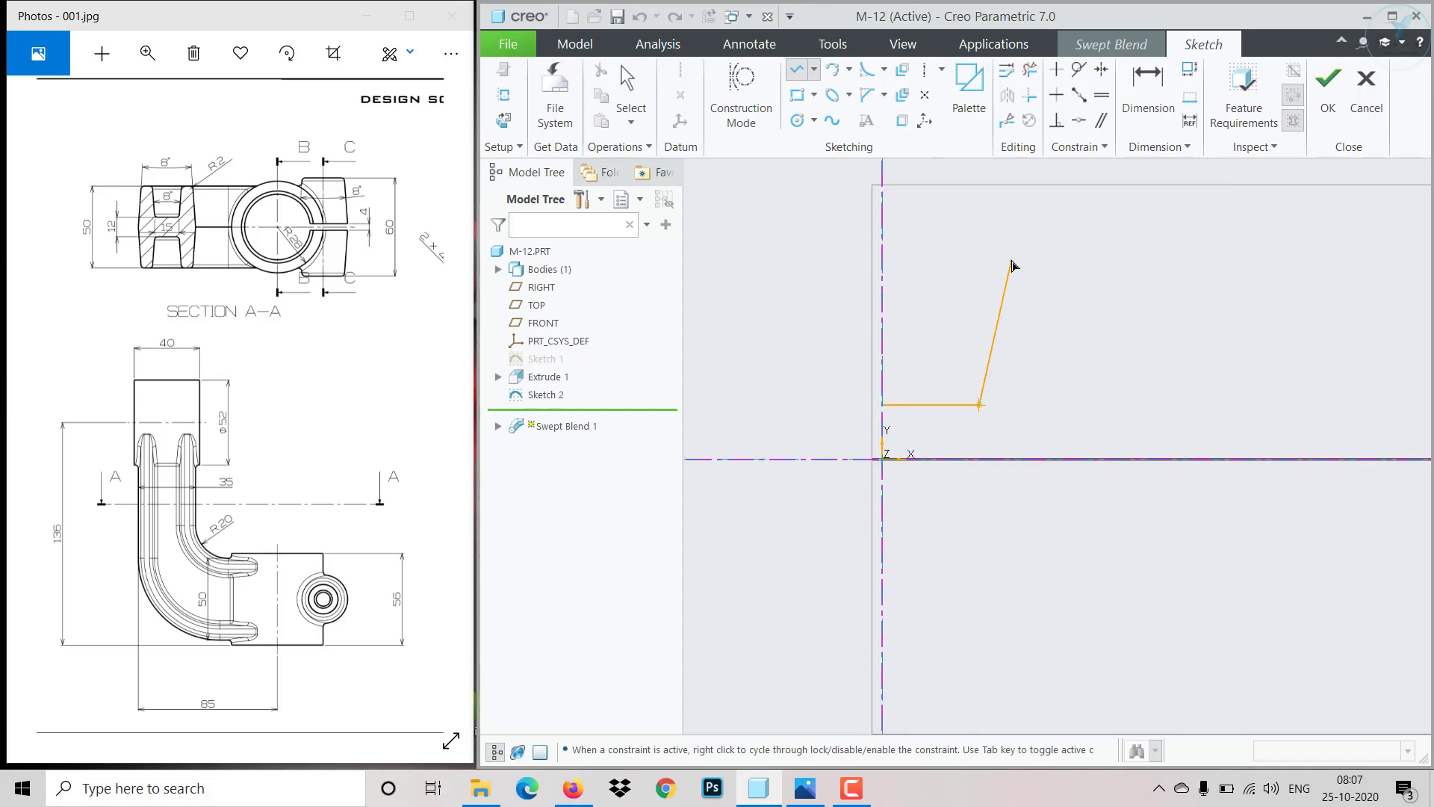
{"action": "left_click", "coordinate": [1011, 255]}
{"action": "left_click", "coordinate": [1068, 255]}
{"action": "middle_click", "coordinate": [1093, 486]}
{"action": "middle_click", "coordinate": [1093, 486]}
- Dimension the profile's short horizontal line 6 above the horizontal centerline
{"action": "left_click", "coordinate": [1131, 102]}
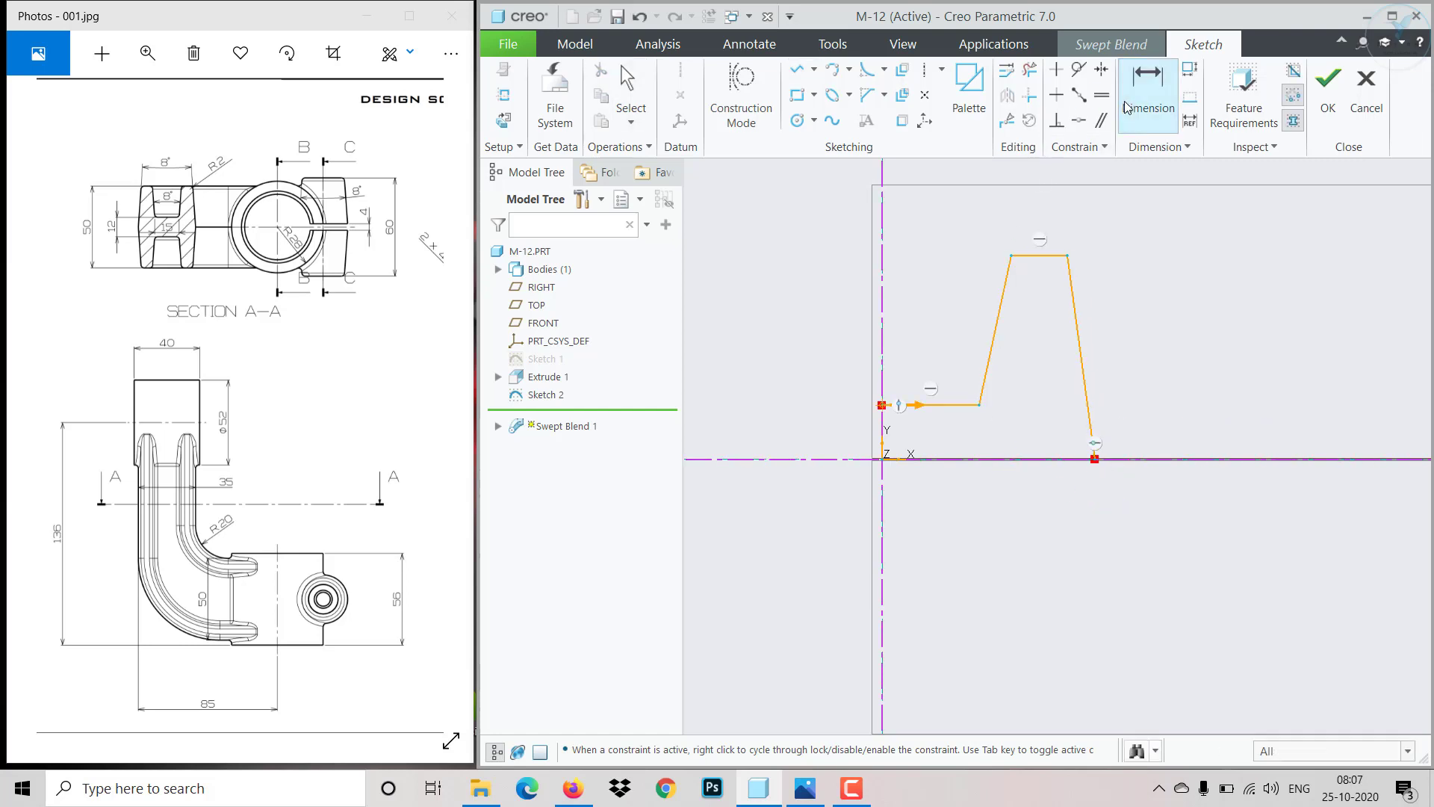
{"action": "left_click", "coordinate": [930, 405]}
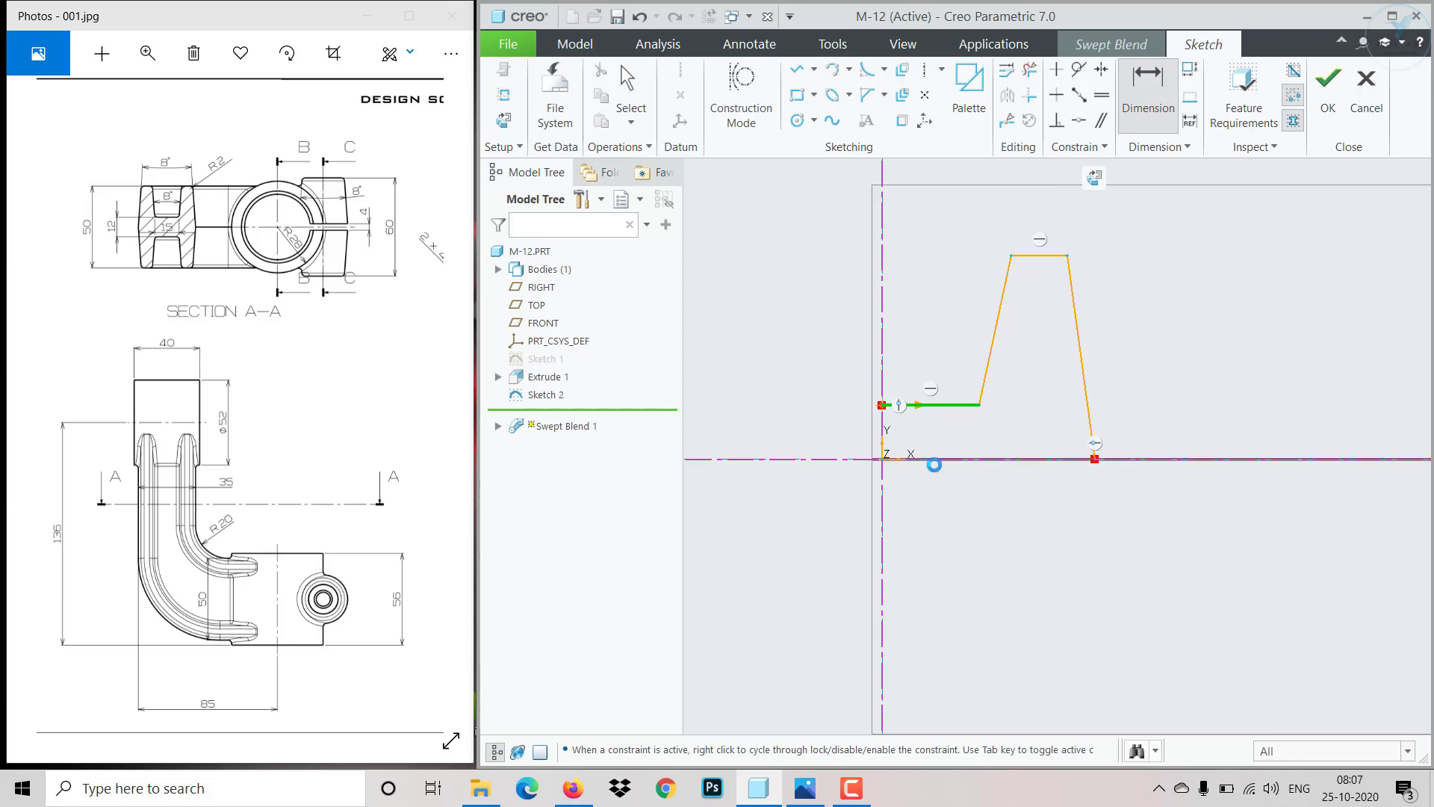
{"action": "left_click", "coordinate": [935, 460]}
{"action": "middle_click", "coordinate": [804, 422]}
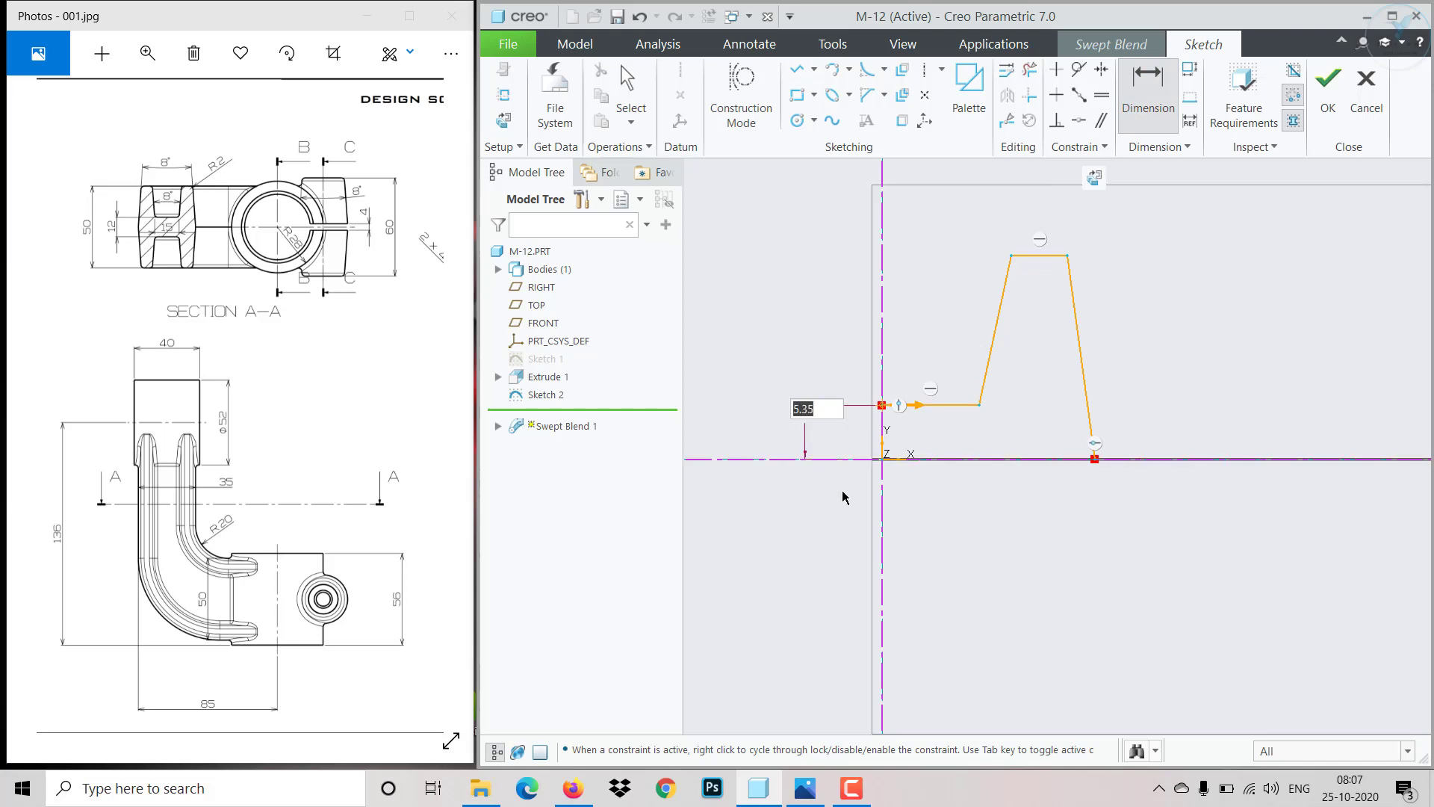
{"action": "type", "text": "6"}
{"action": "key", "text": "Return"}
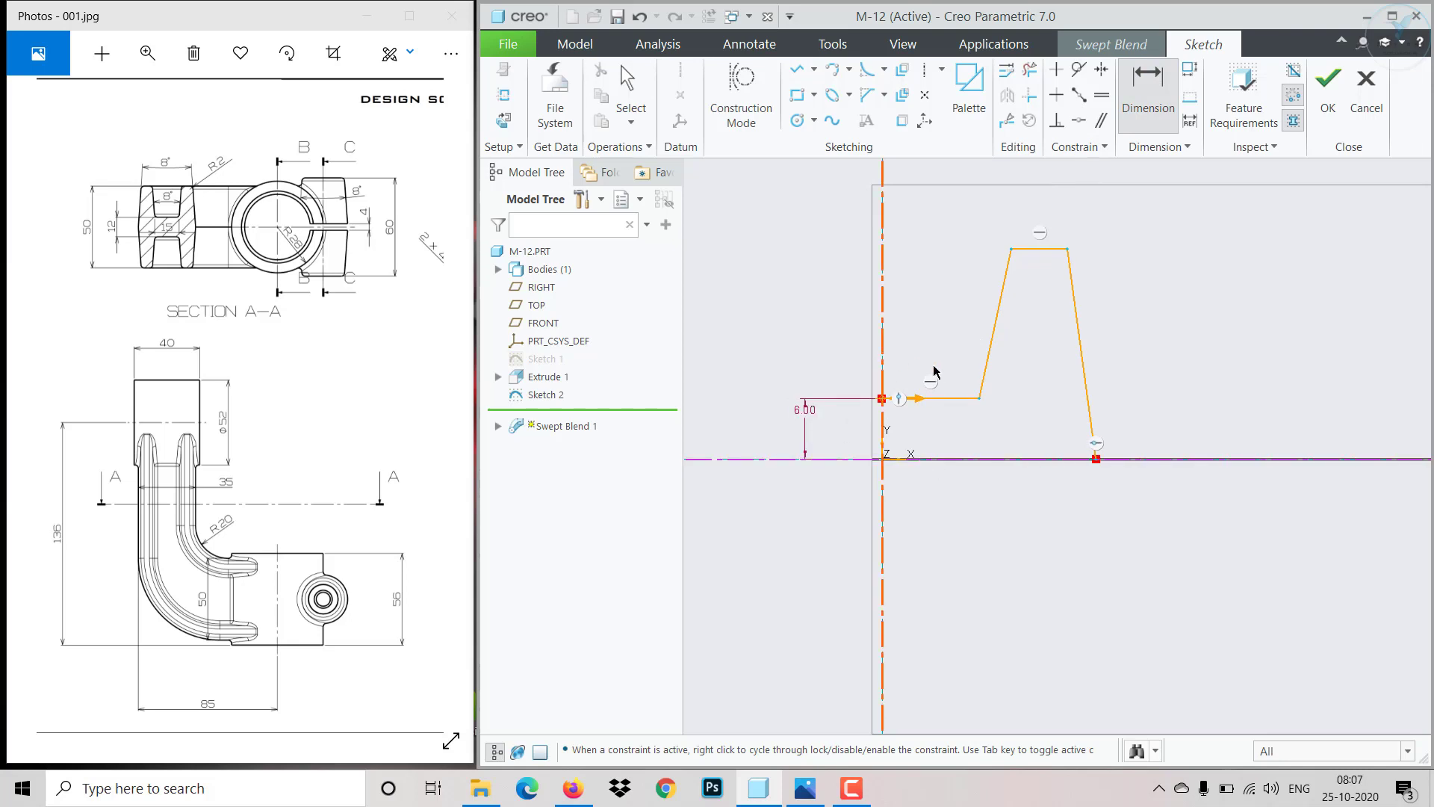
- Dimension both sides of the raised step 4 from the vertical centerline
{"action": "left_click", "coordinate": [883, 351]}
{"action": "left_click", "coordinate": [994, 328]}
{"action": "middle_click", "coordinate": [928, 328]}
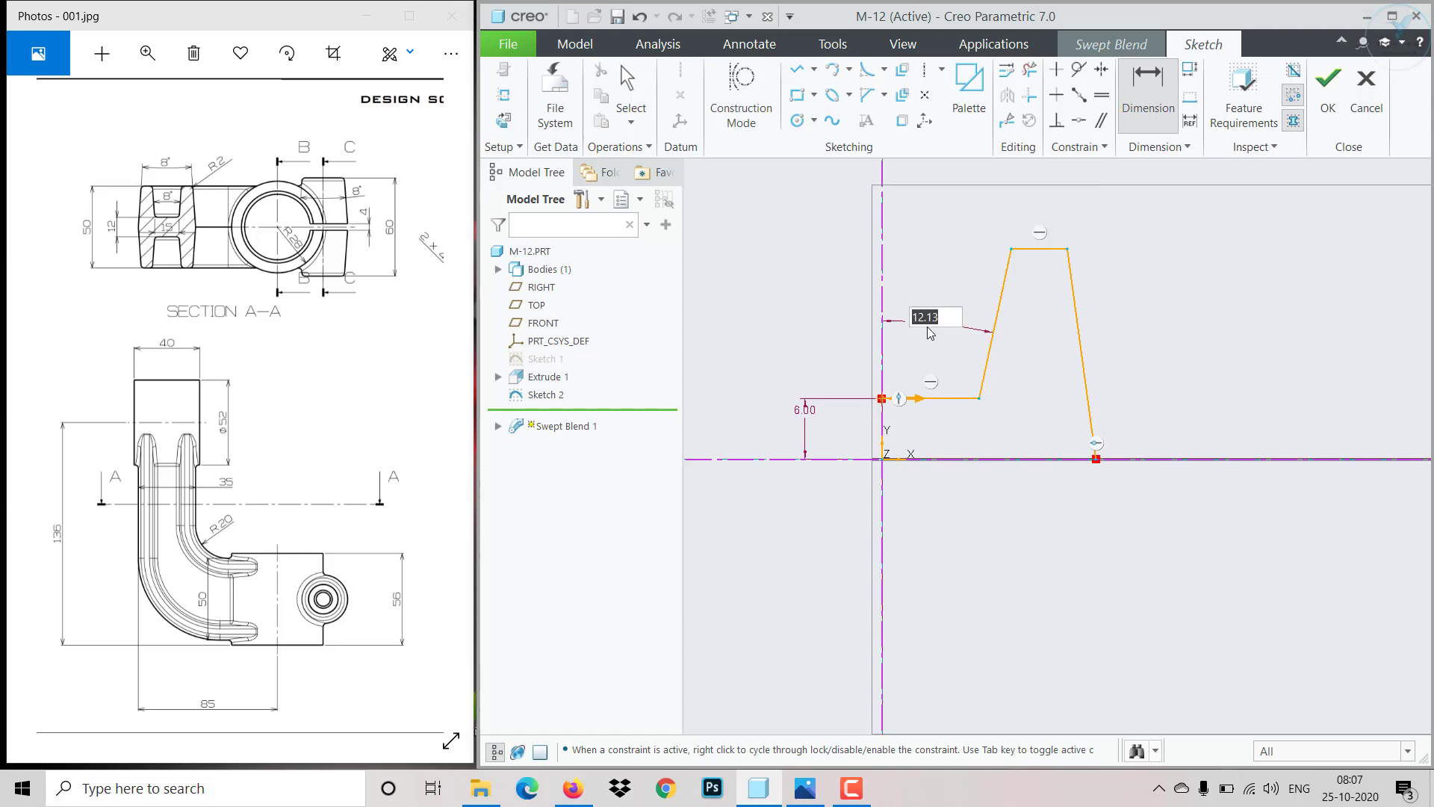
{"action": "type", "text": "4"}
{"action": "key", "text": "Return"}
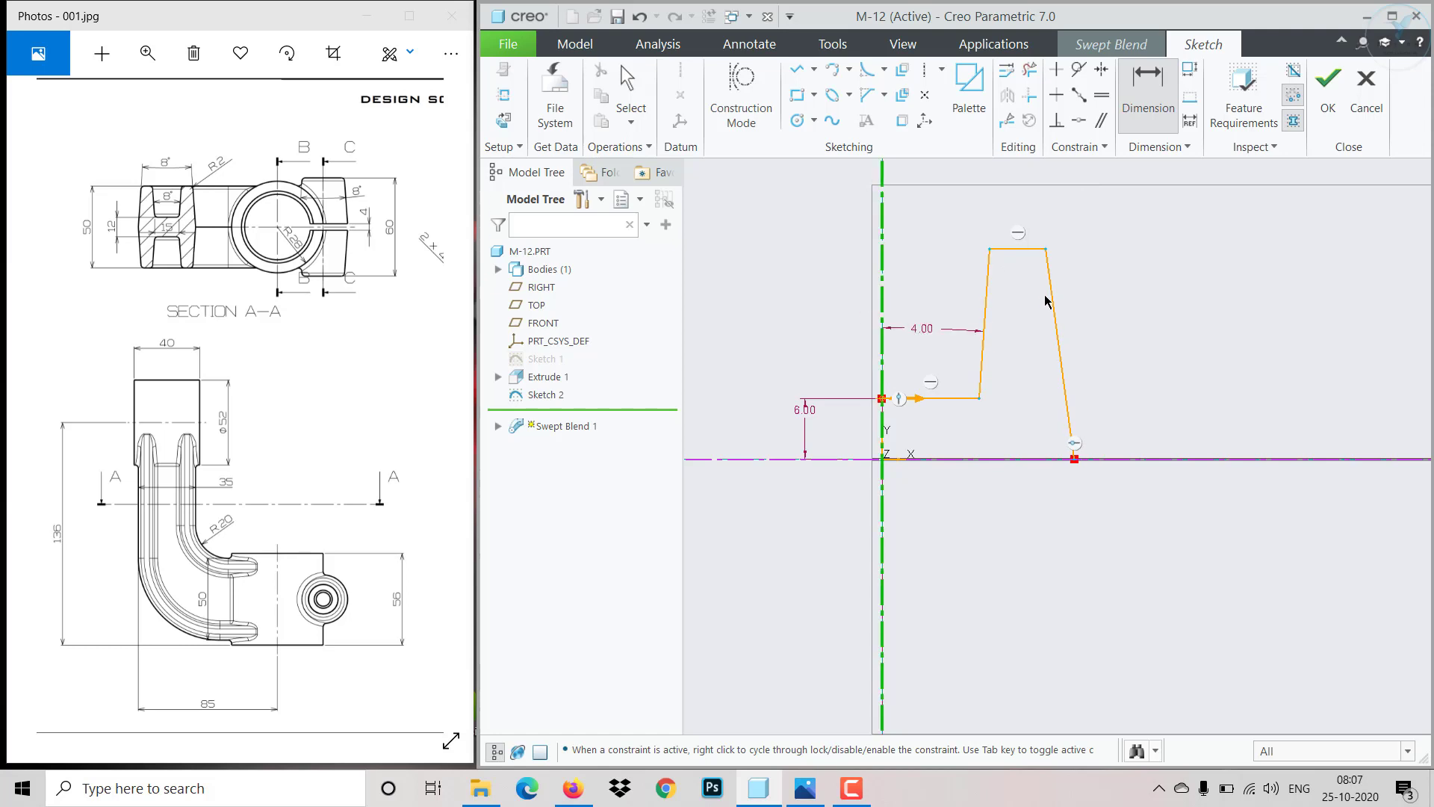
{"action": "left_click", "coordinate": [1047, 302]}
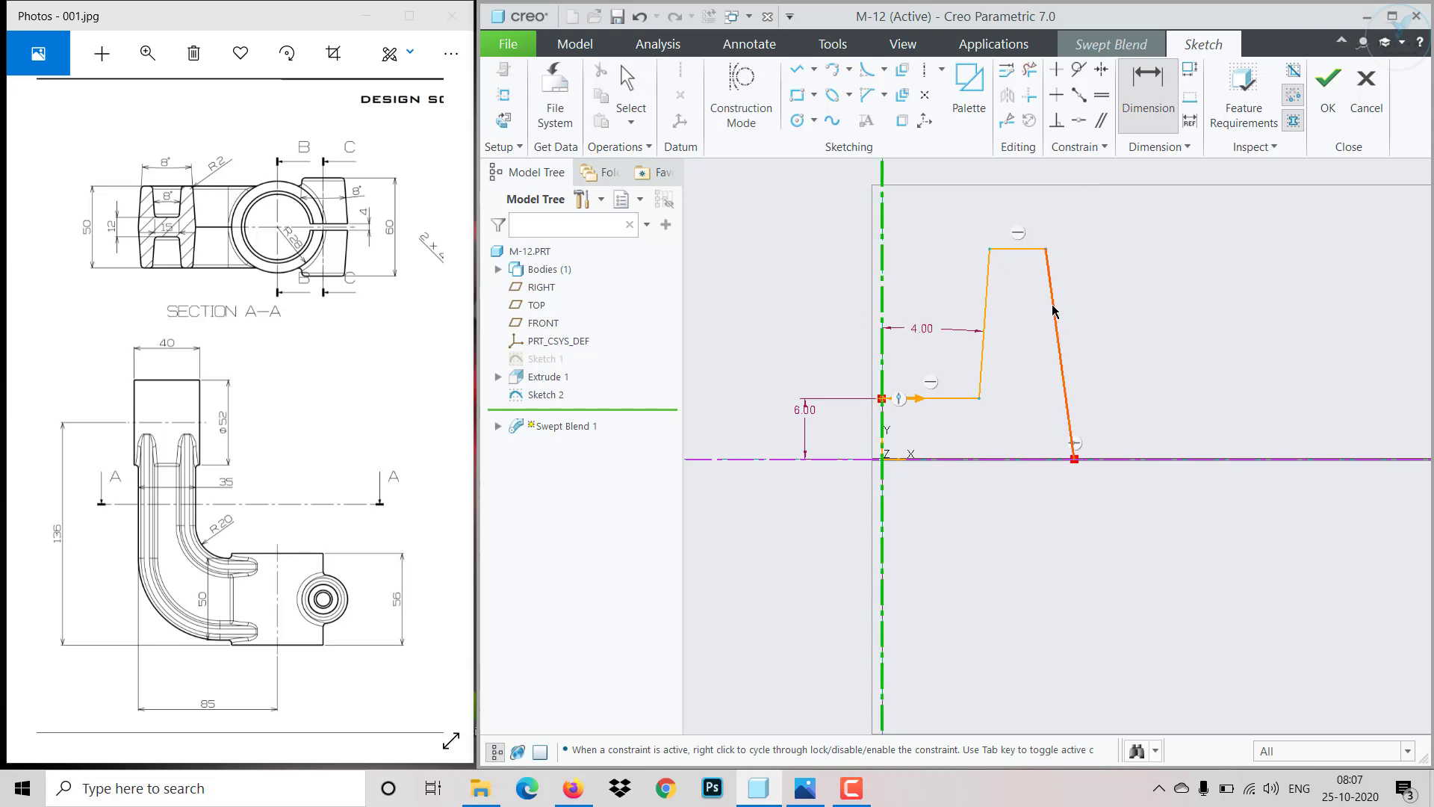
{"action": "middle_click", "coordinate": [964, 225]}
{"action": "type", "text": "4"}
{"action": "key", "text": "Return"}
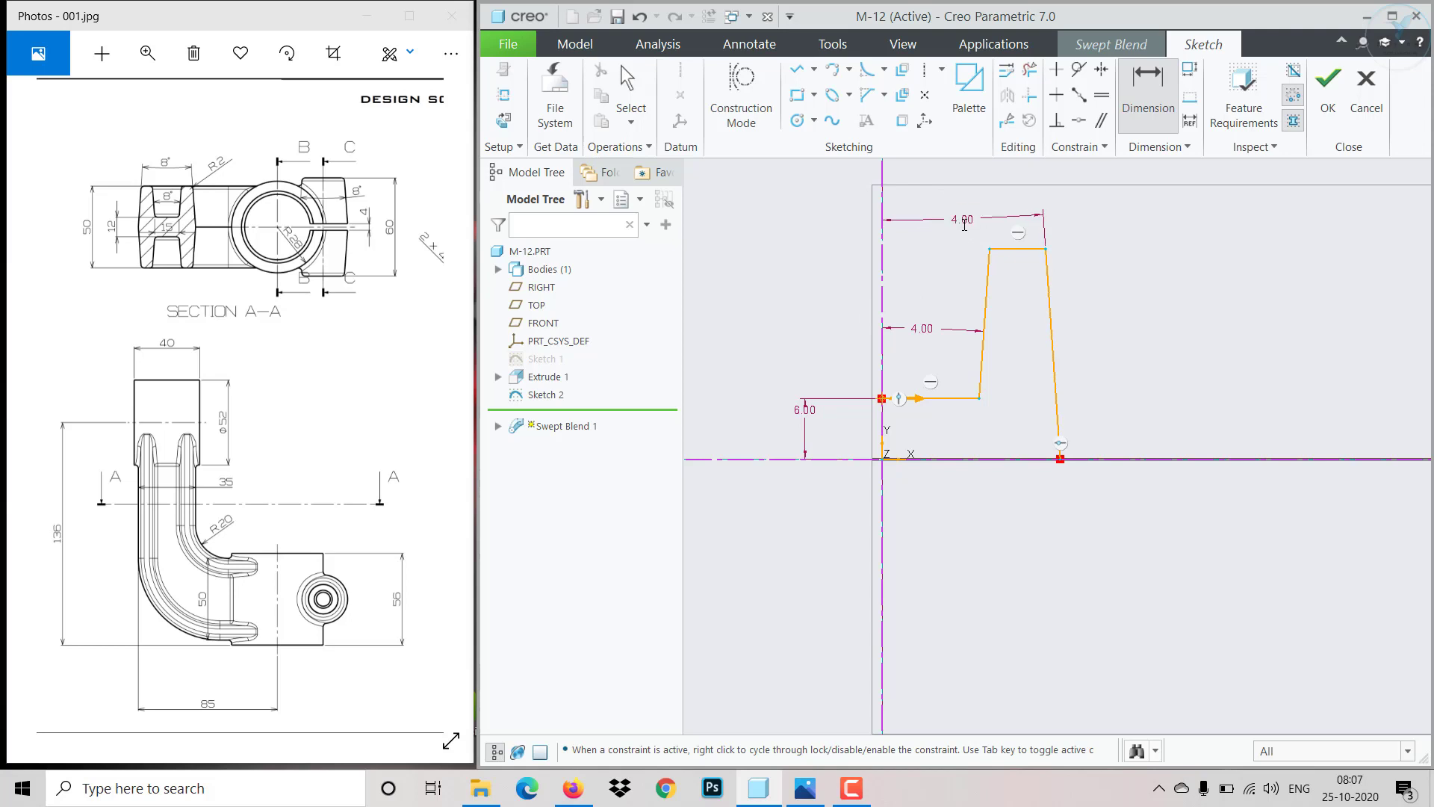
- Dimension the profile's top line 25 above the horizontal centerline
{"action": "left_click", "coordinate": [1003, 251]}
{"action": "left_click", "coordinate": [1113, 459]}
{"action": "middle_click", "coordinate": [1160, 378]}
{"action": "type", "text": "25"}
{"action": "key", "text": "Return"}
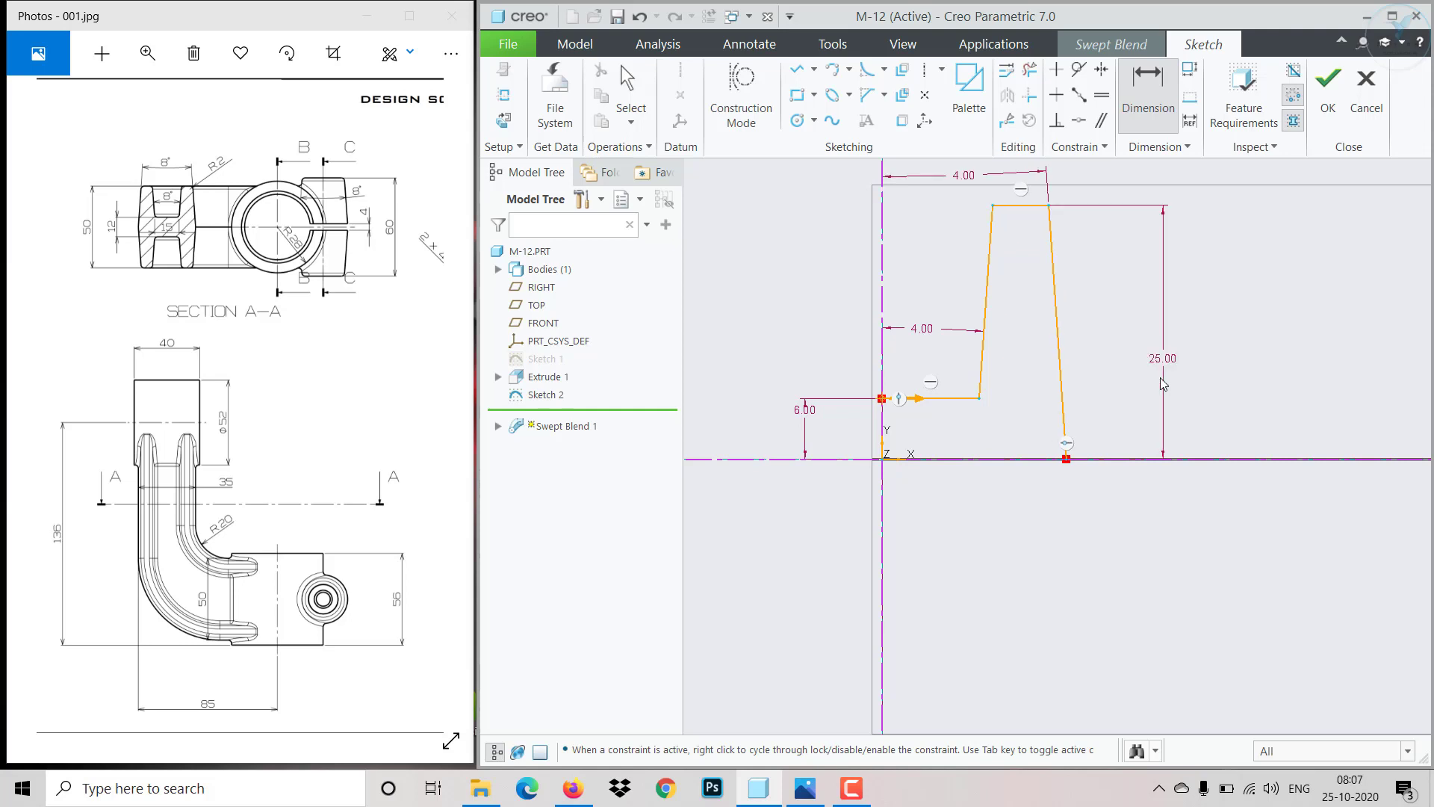
- Mirror the second section's stepped profile about the horizontal centerline
{"action": "middle_click", "coordinate": [1133, 404]}
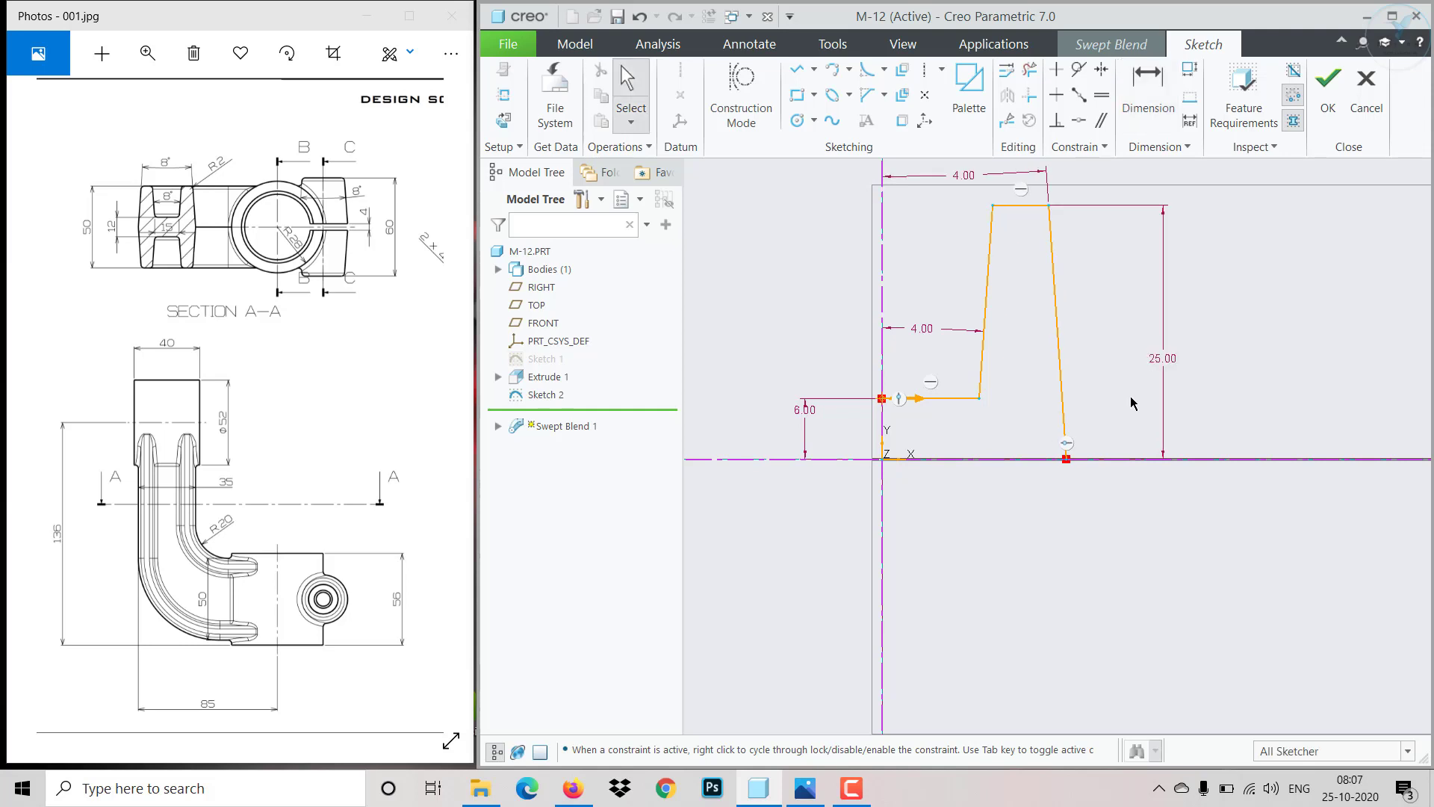
{"action": "scroll", "coordinate": [1132, 404], "scroll_direction": "up", "scroll_amount": 2}
{"action": "left_click_drag", "start_coordinate": [928, 233], "coordinate": [1171, 518]}
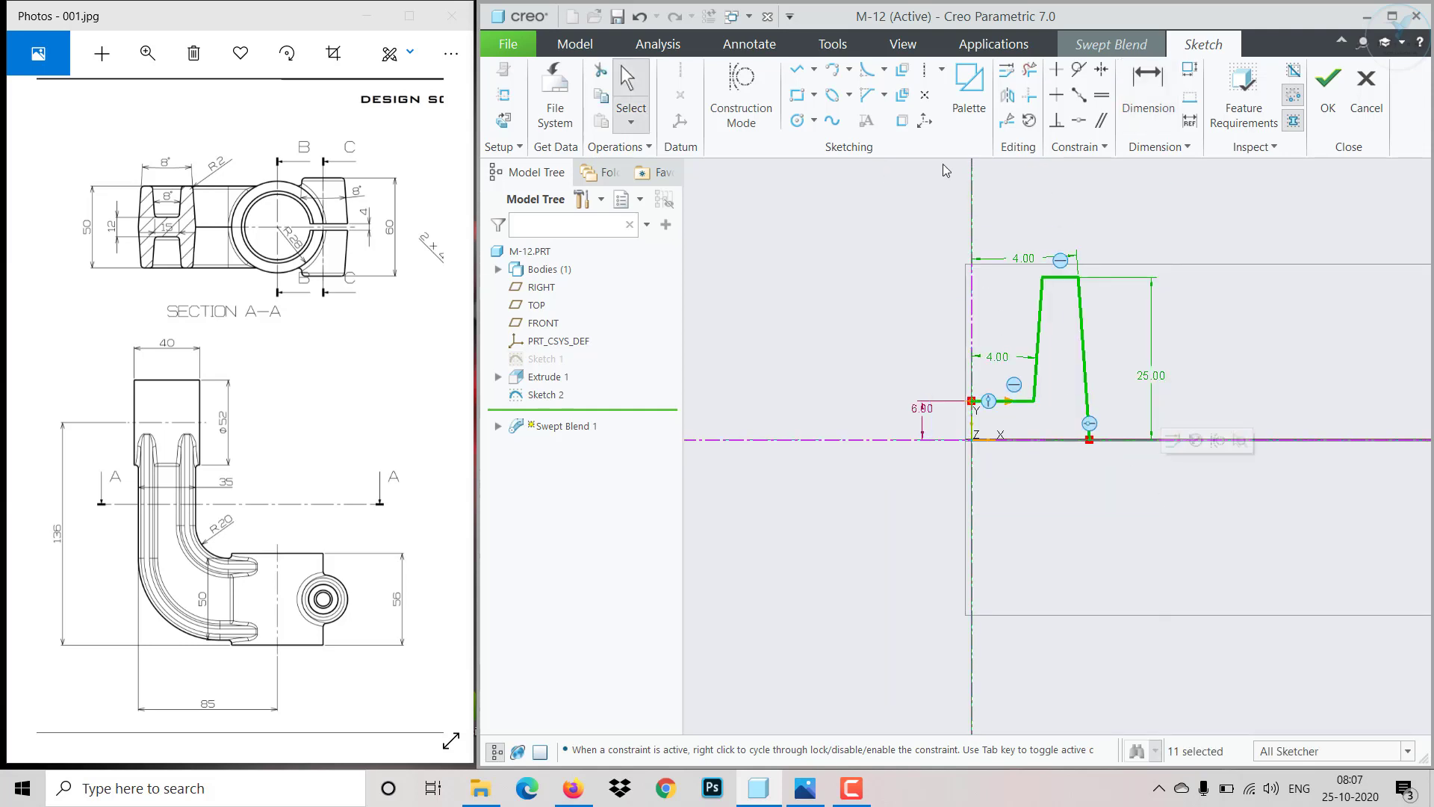
{"action": "left_click", "coordinate": [1019, 96]}
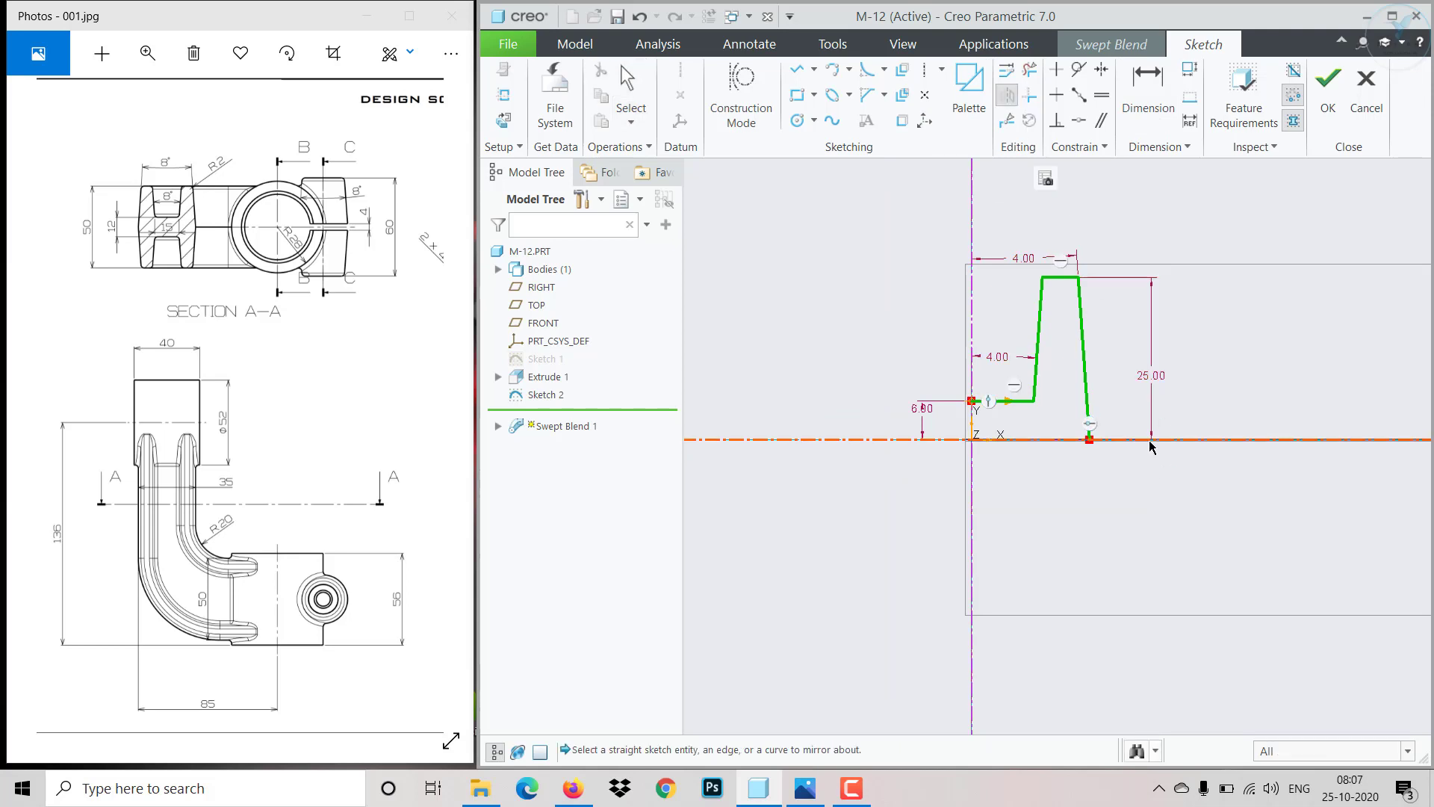
{"action": "left_click", "coordinate": [1148, 441]}
- Mirror the whole second-section sketch about the vertical centerline to form the H shape
{"action": "left_click_drag", "start_coordinate": [928, 235], "coordinate": [1169, 654]}
{"action": "left_click", "coordinate": [1007, 95]}
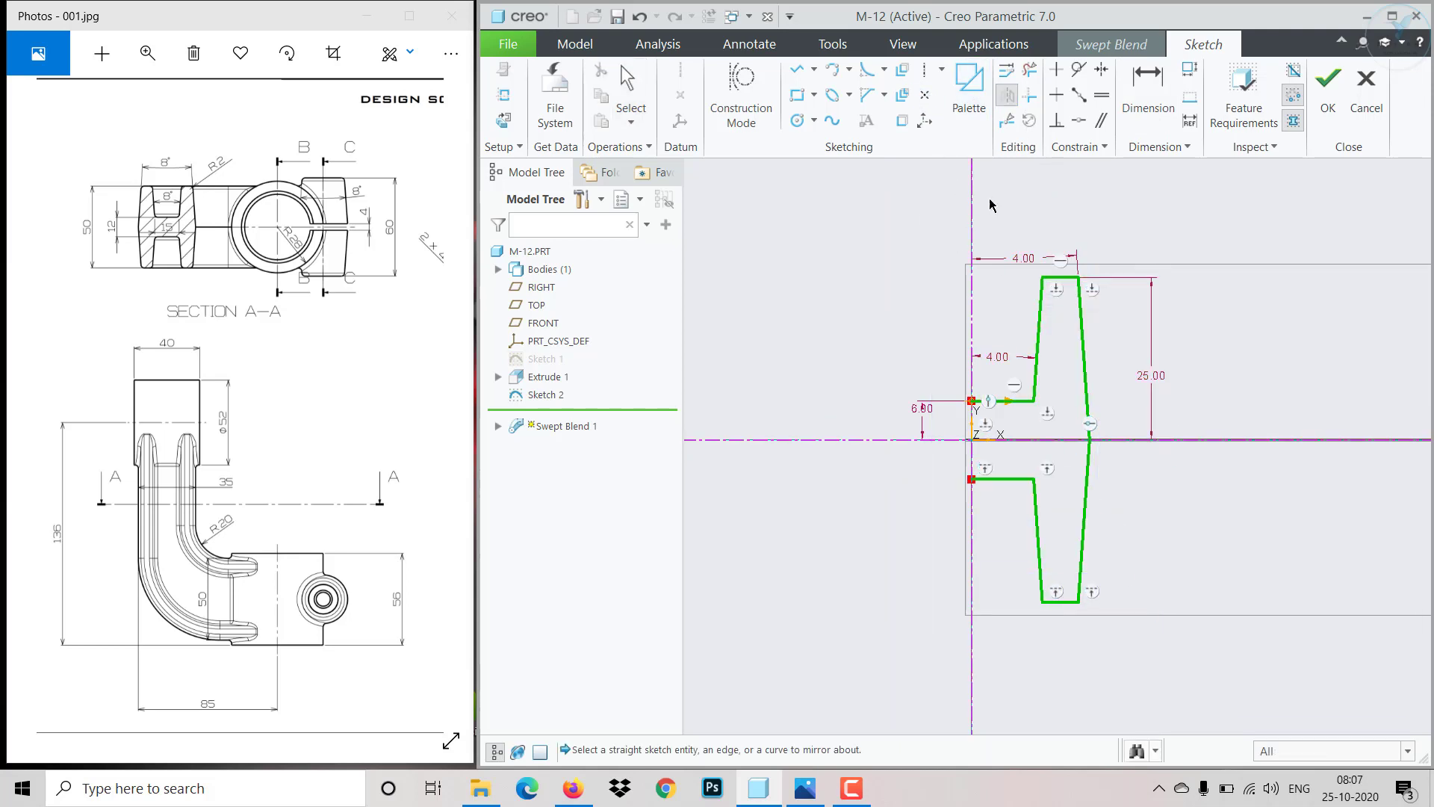
{"action": "left_click", "coordinate": [973, 292]}
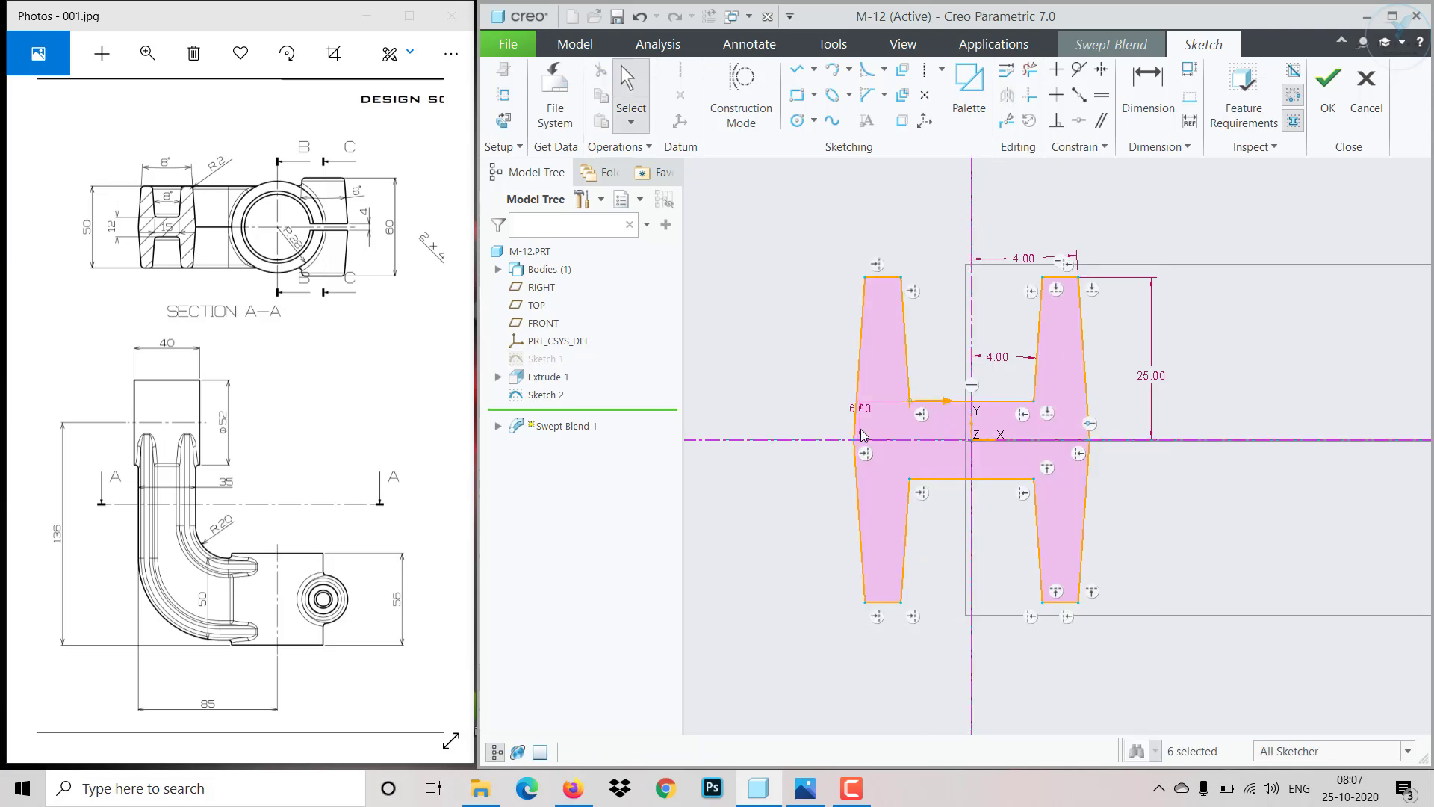
- Dimension the second H section's overall width between its outer sides as 50
{"action": "left_click", "coordinate": [1151, 120]}
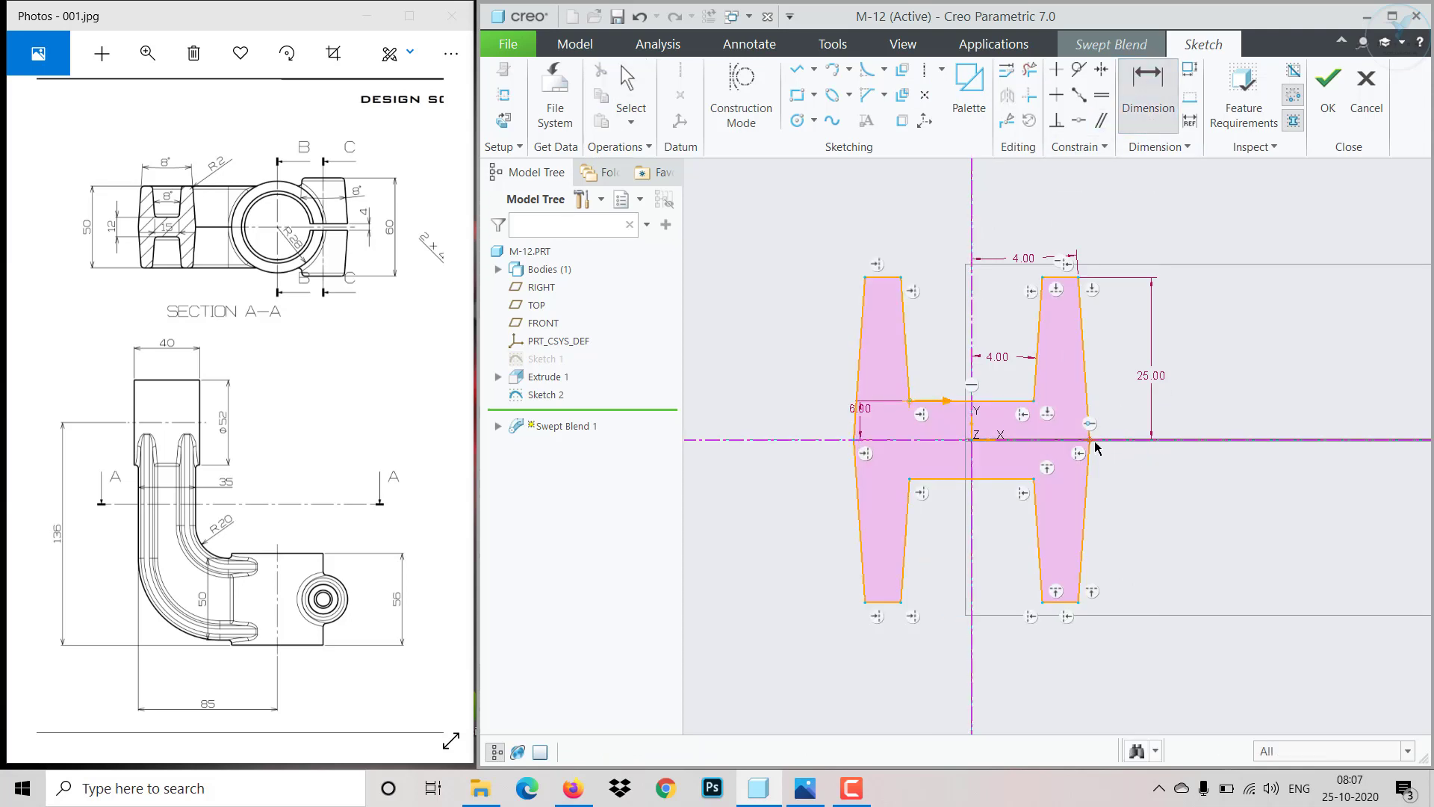
{"action": "left_click", "coordinate": [857, 449]}
{"action": "middle_click", "coordinate": [931, 677]}
{"action": "type", "text": "5"}
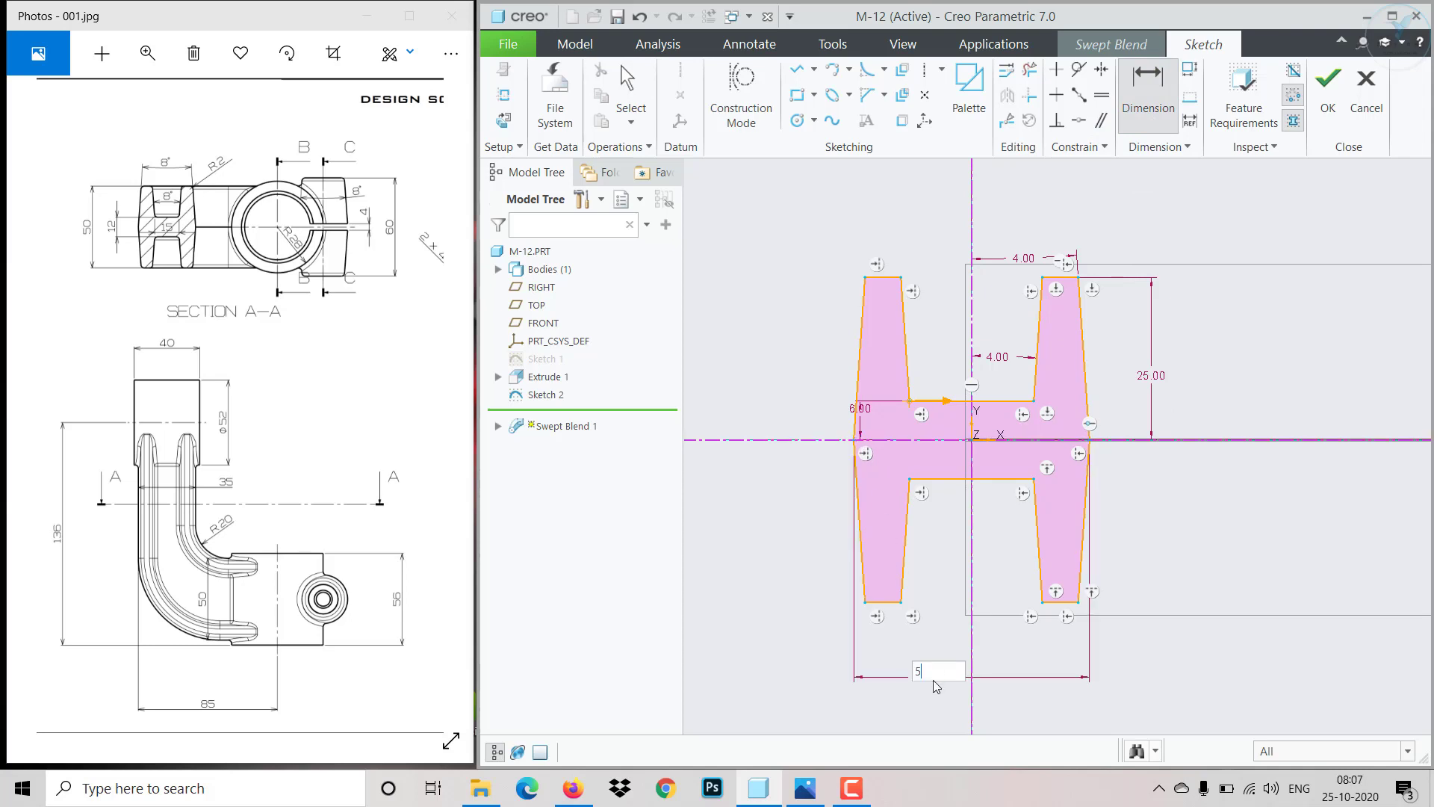
{"action": "type", "text": "0"}
{"action": "key", "text": "Return"}
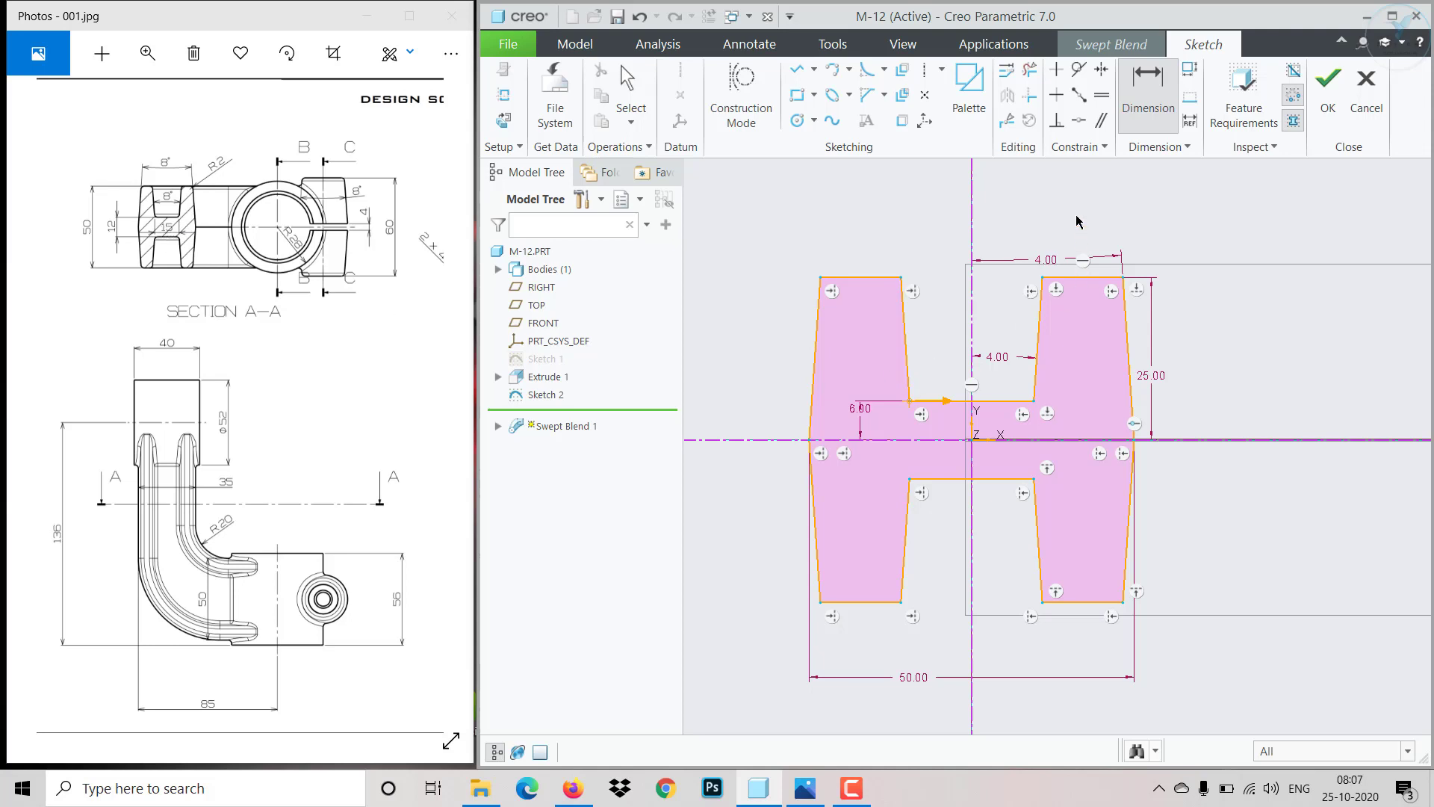
- Dimension the gap between the inner vertical sides of the H as 15
{"action": "left_click", "coordinate": [1034, 402]}
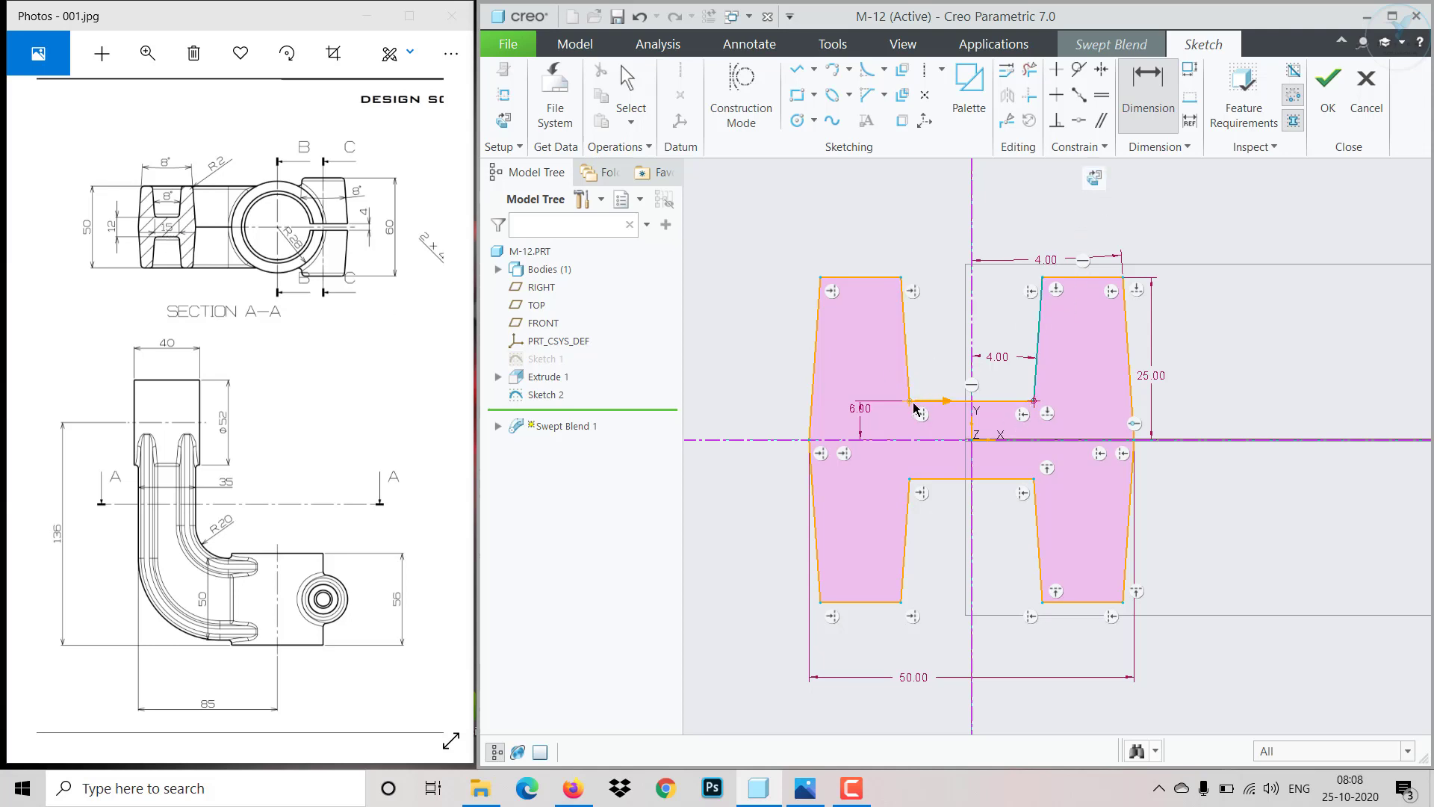
{"action": "left_click", "coordinate": [911, 402], "text": "ctrl"}
{"action": "middle_click", "coordinate": [985, 445]}
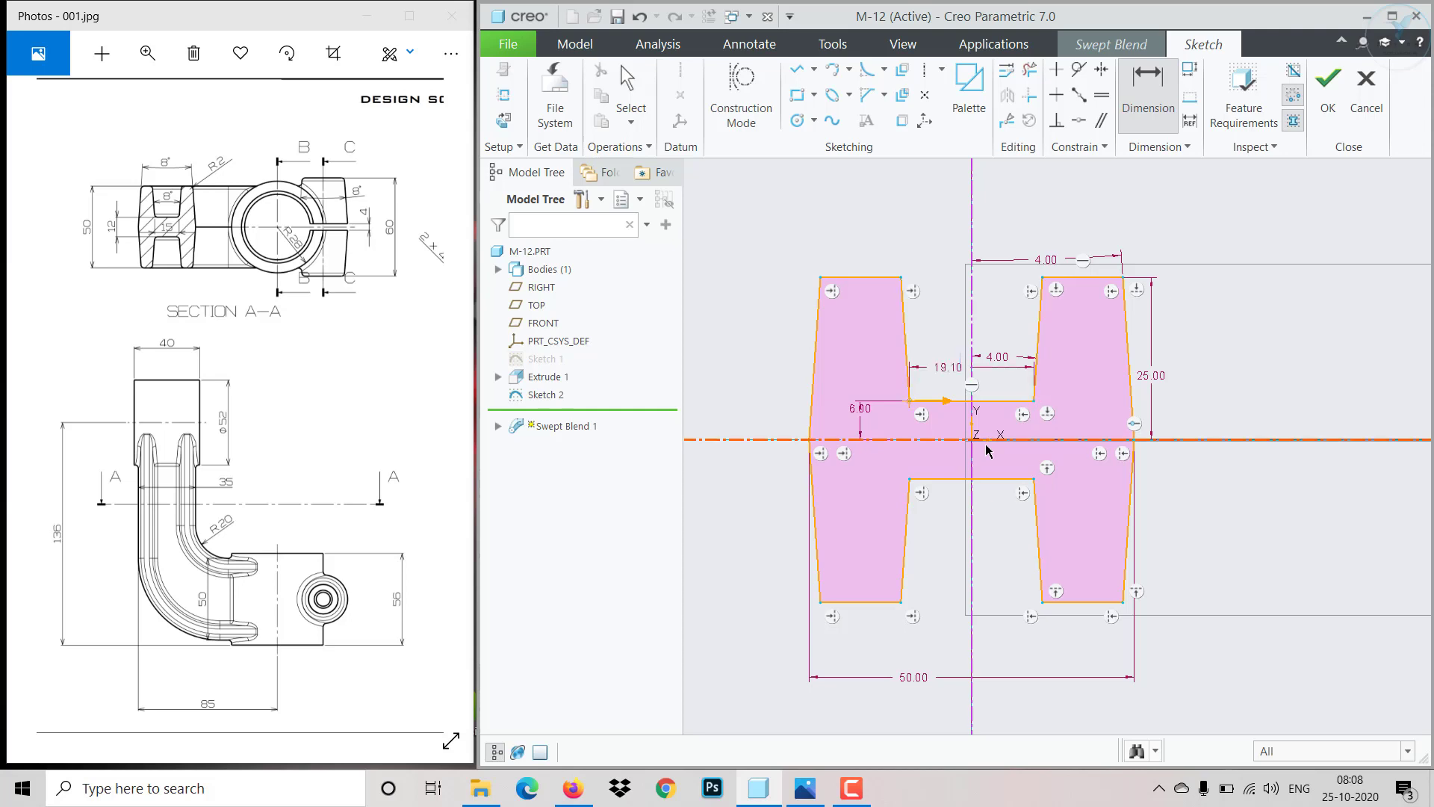
{"action": "type", "text": "15"}
{"action": "key", "text": "Return"}
{"action": "middle_click", "coordinate": [986, 450]}
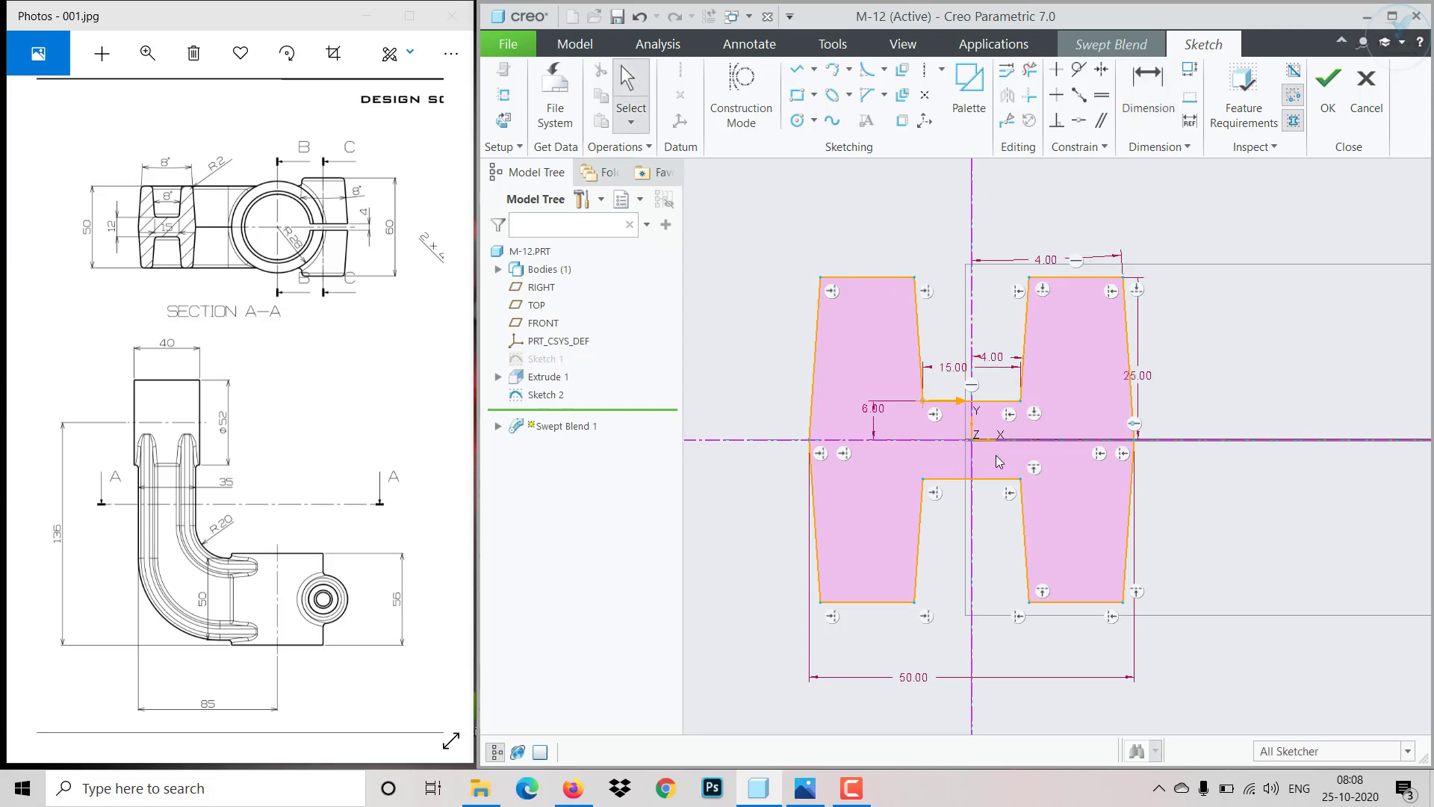
- Finish the second H section sketch and return to the swept blend
{"action": "left_click_drag", "start_coordinate": [926, 486], "coordinate": [917, 470]}
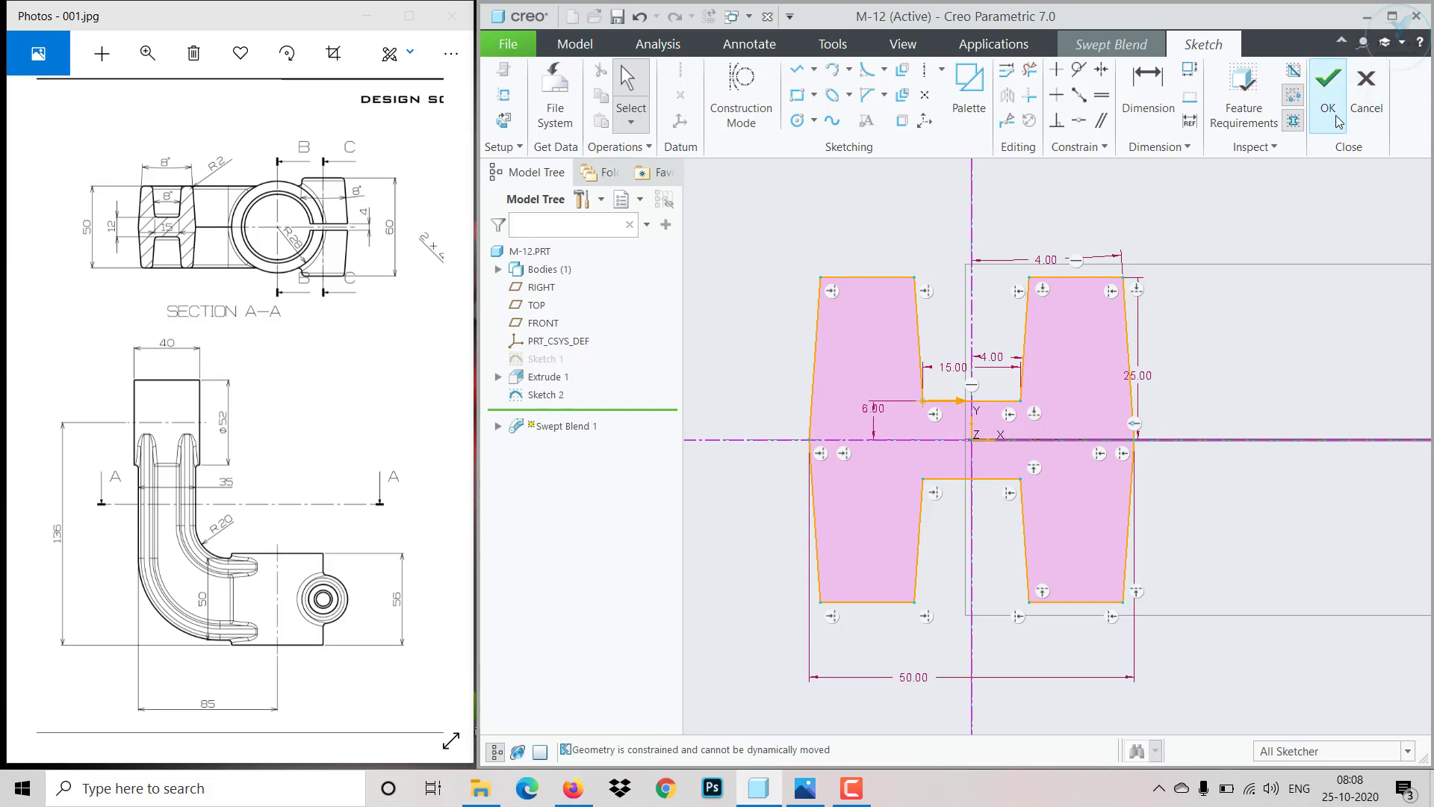
{"action": "left_click", "coordinate": [1328, 83]}
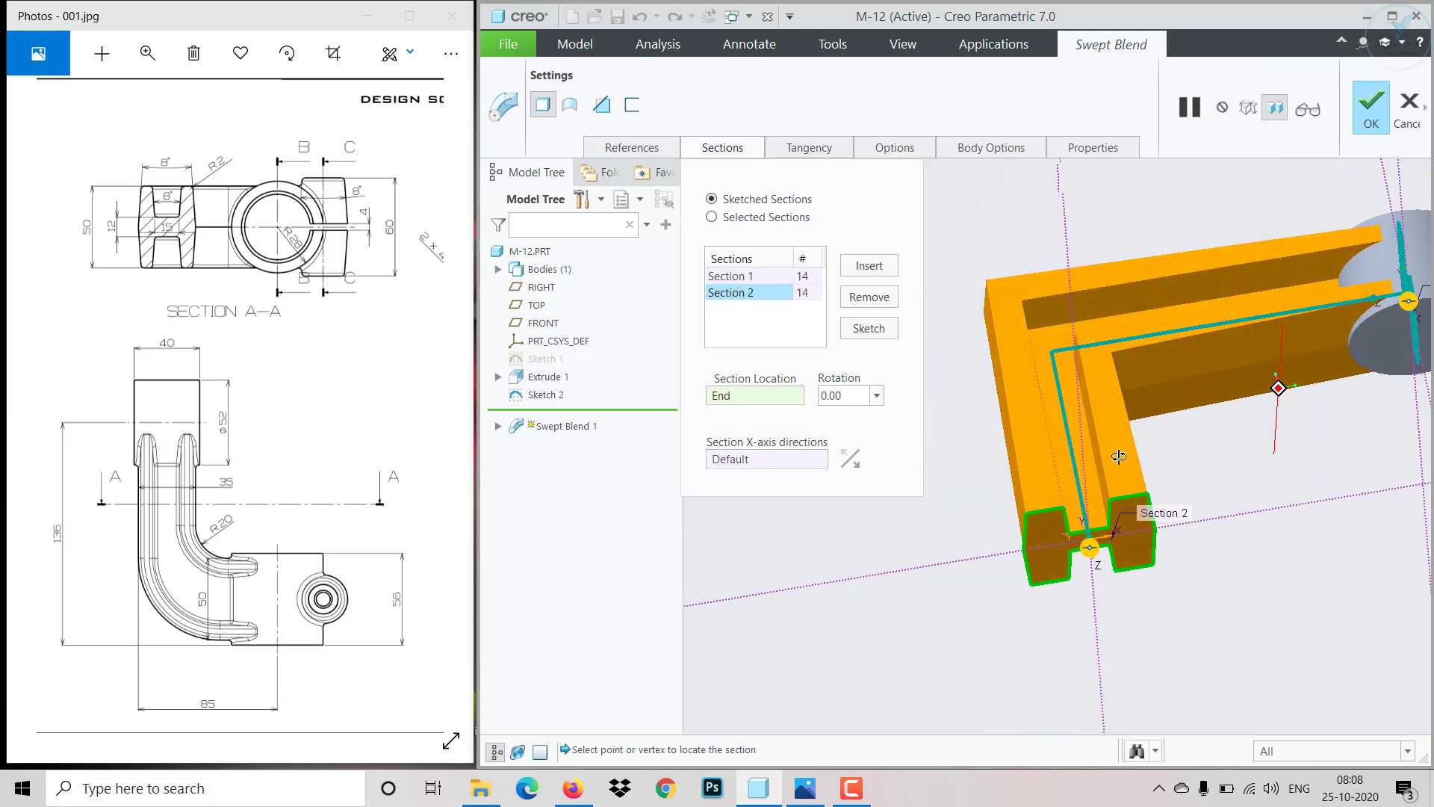
- Open the first section's sketch and fillet the corners of the H's upper left leg and upper notch
{"action": "left_click", "coordinate": [774, 278]}
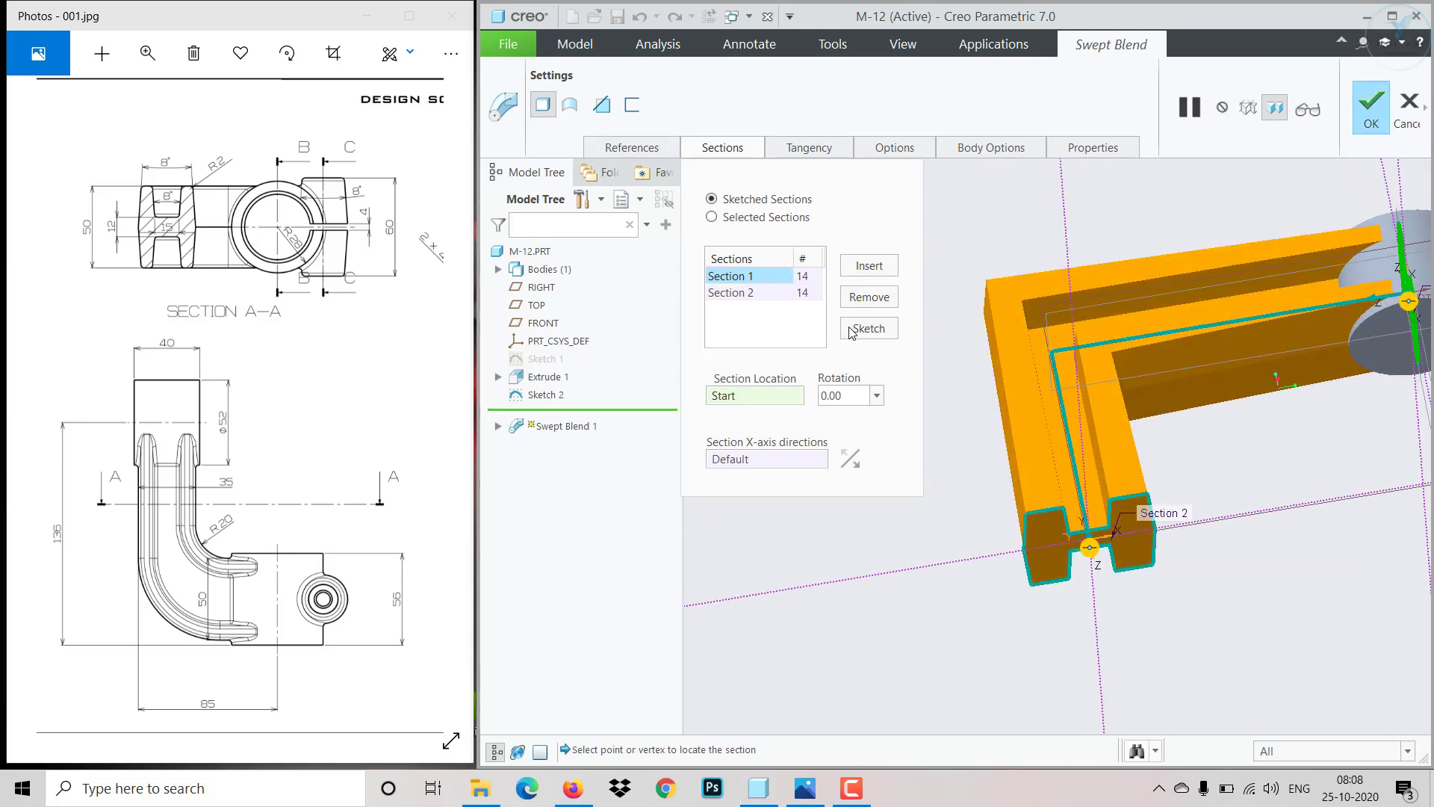
{"action": "left_click", "coordinate": [850, 327]}
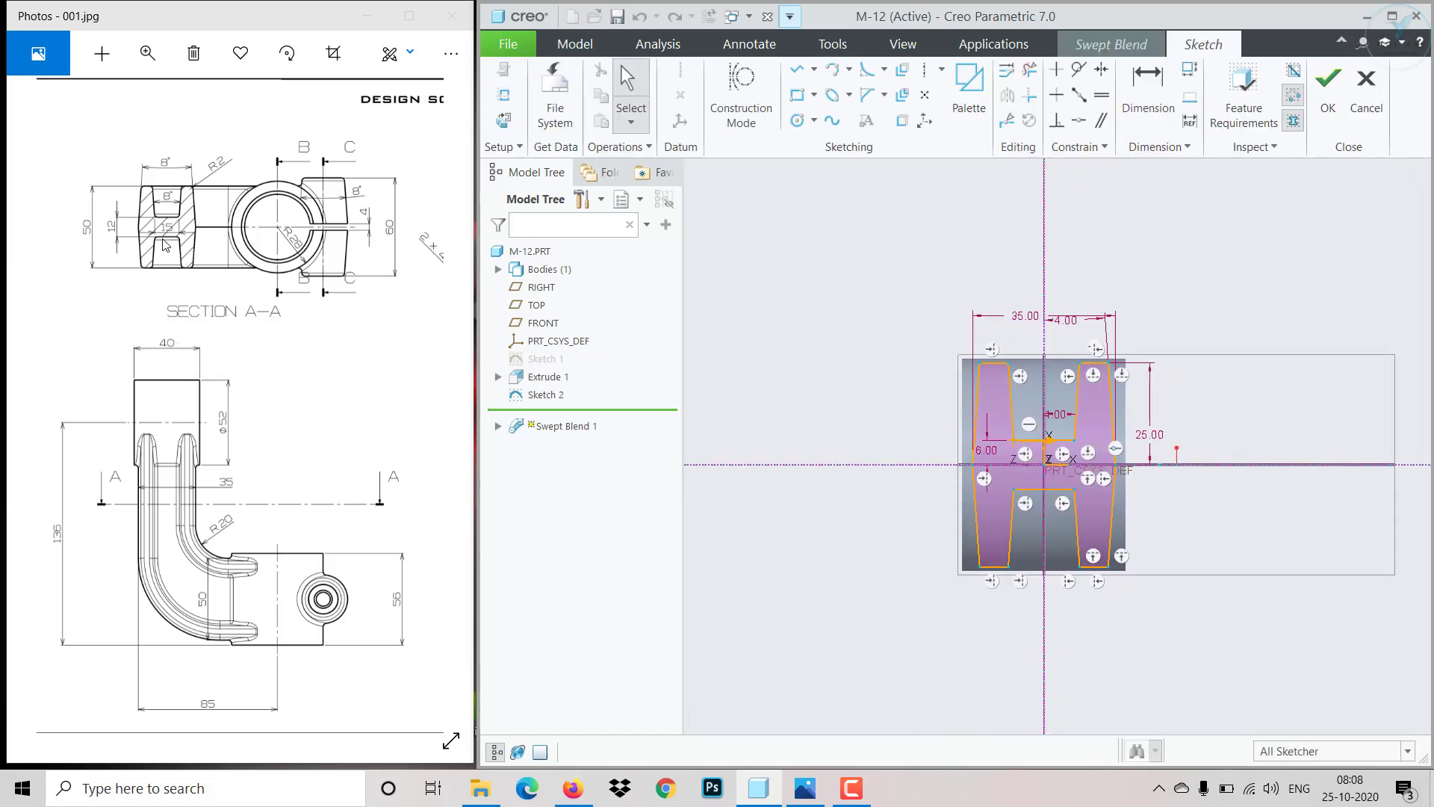
{"action": "scroll", "coordinate": [1038, 523], "scroll_direction": "up", "scroll_amount": 2}
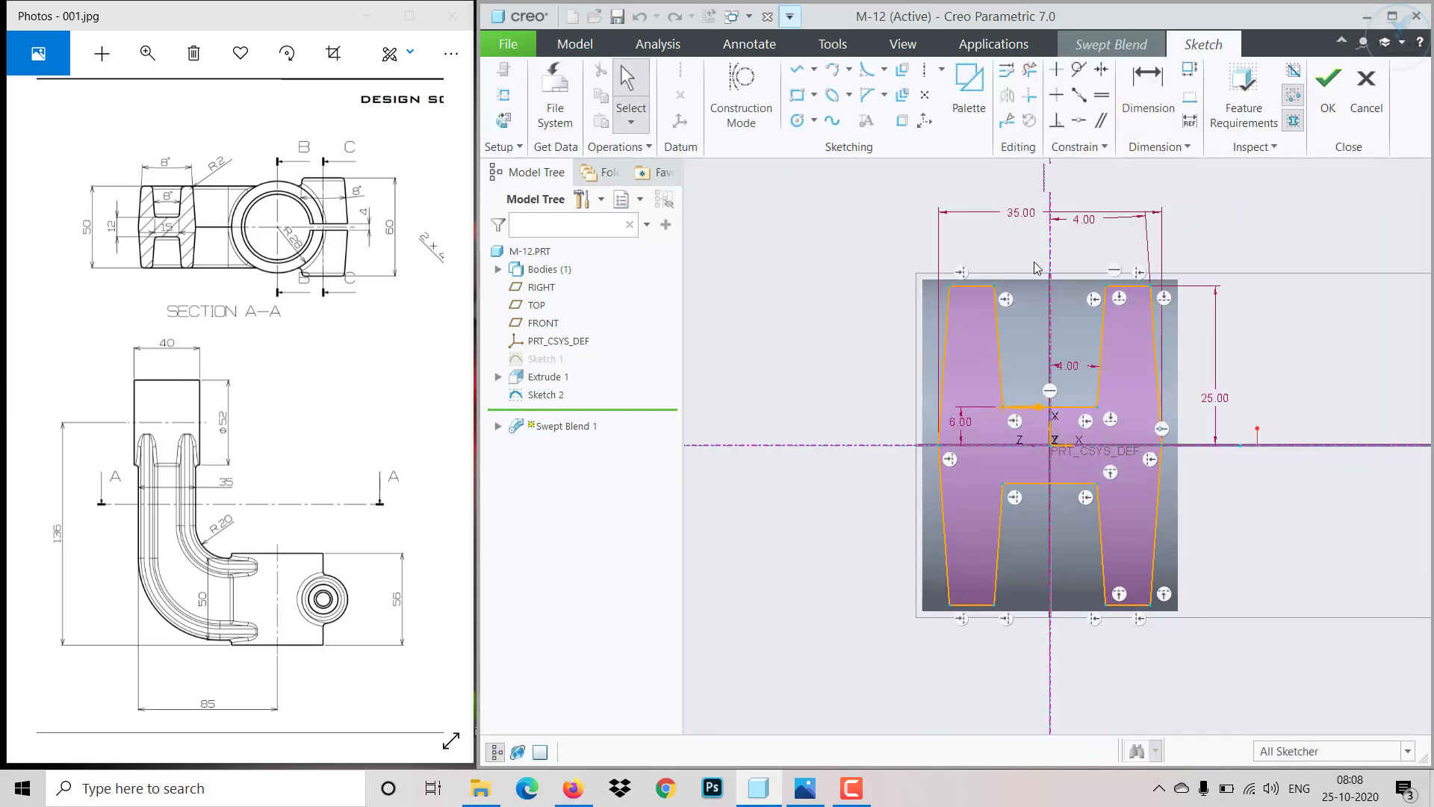
{"action": "left_click", "coordinate": [867, 70]}
{"action": "scroll", "coordinate": [1001, 295], "scroll_direction": "up", "scroll_amount": 2}
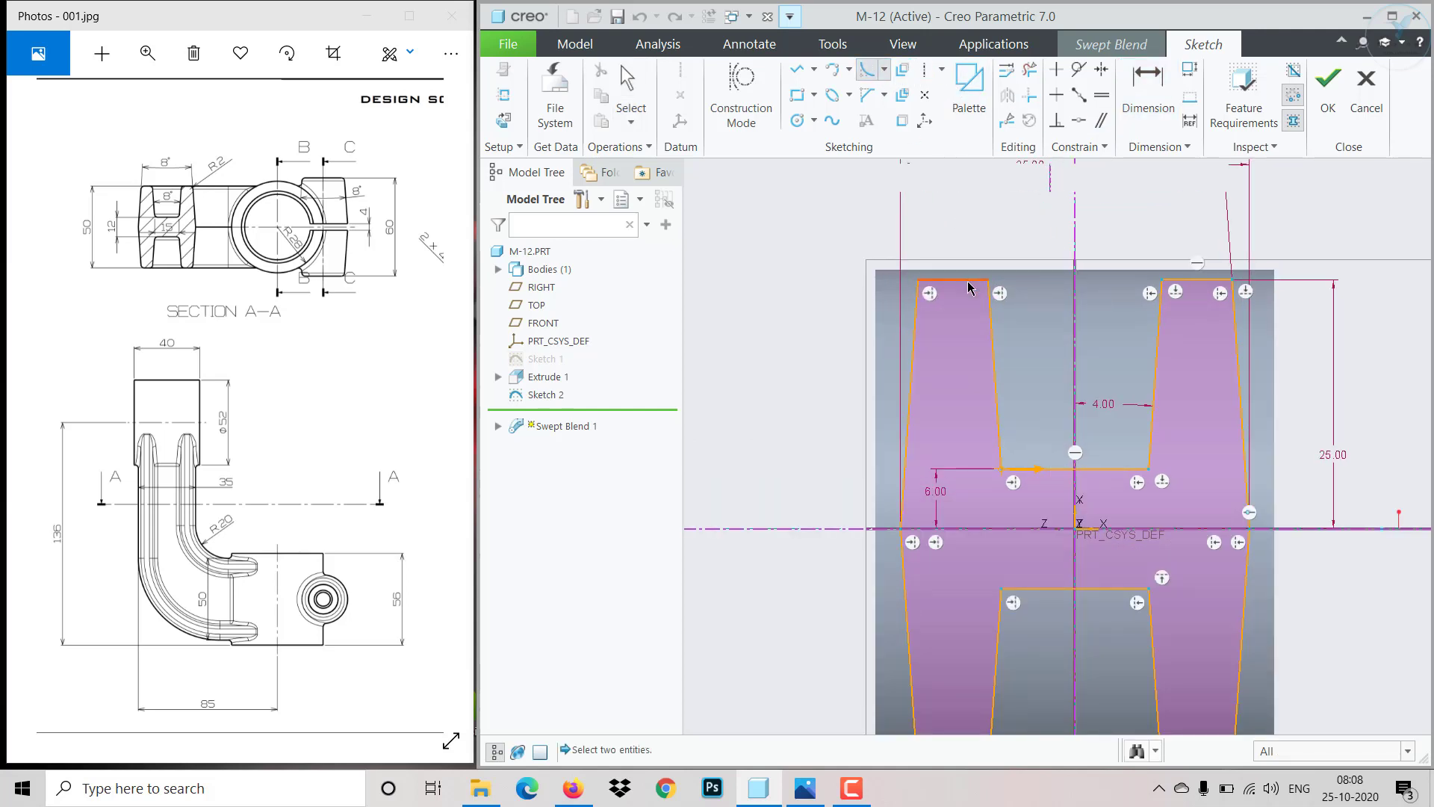
{"action": "left_click", "coordinate": [971, 281]}
{"action": "left_click", "coordinate": [988, 296]}
{"action": "scroll", "coordinate": [984, 289], "scroll_direction": "up", "scroll_amount": 2}
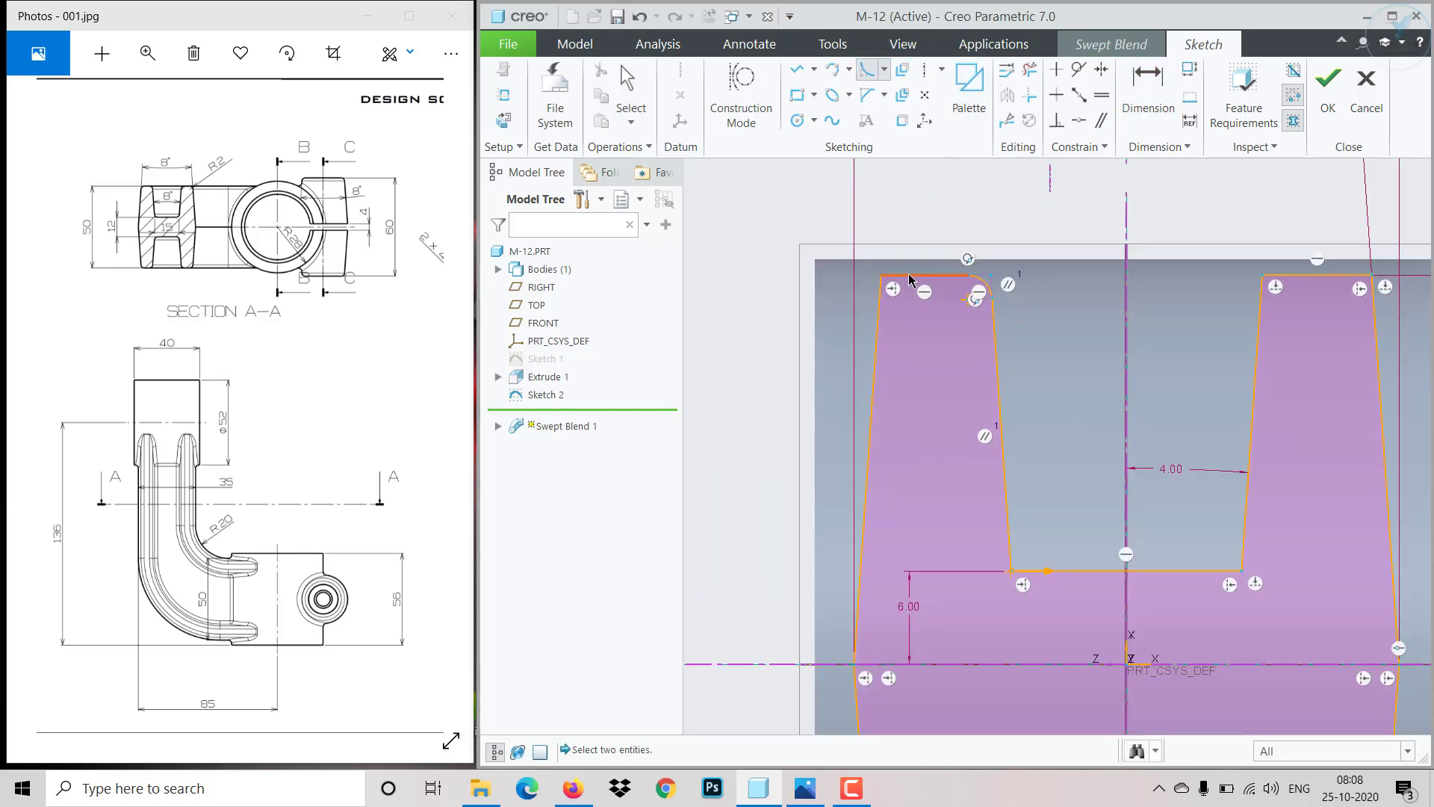
{"action": "left_click", "coordinate": [910, 279]}
{"action": "left_click", "coordinate": [874, 310]}
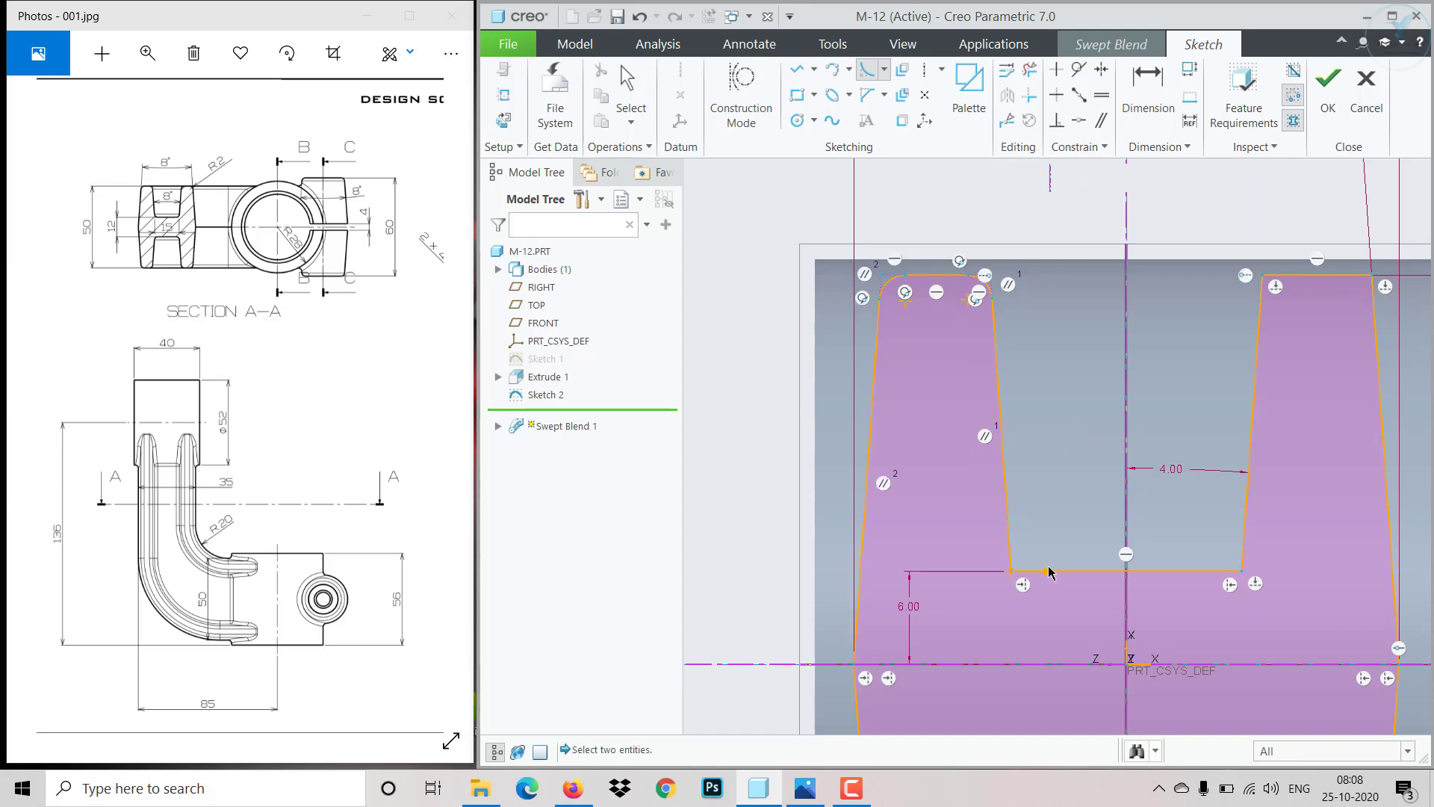
{"action": "left_click", "coordinate": [1006, 559]}
{"action": "left_click", "coordinate": [1094, 571]}
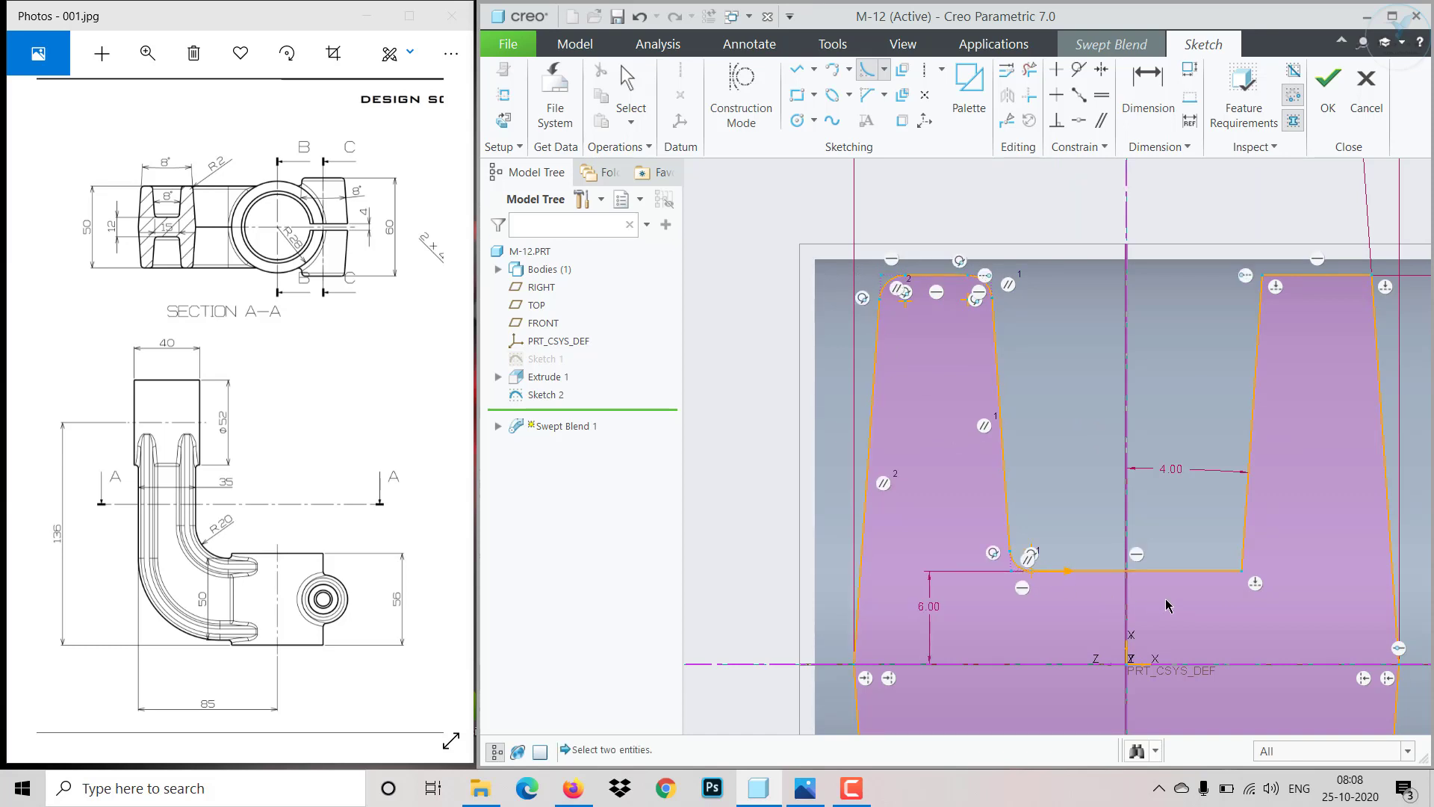
{"action": "left_click", "coordinate": [1210, 571]}
{"action": "left_click", "coordinate": [1243, 551]}
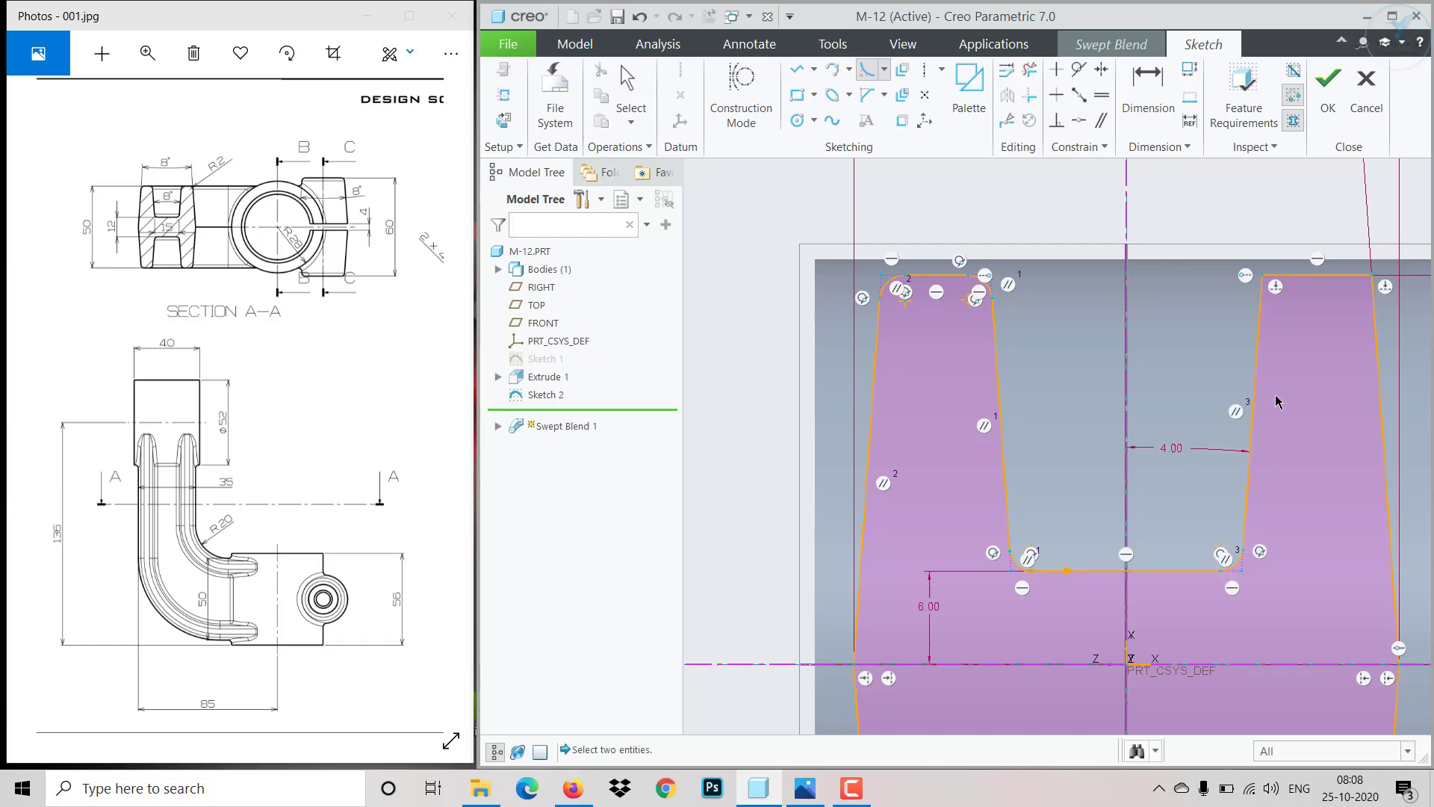
- Fillet the remaining corners of the first section's H, on the upper right leg and the lower half
{"action": "left_click", "coordinate": [1264, 306]}
{"action": "left_click", "coordinate": [1359, 279]}
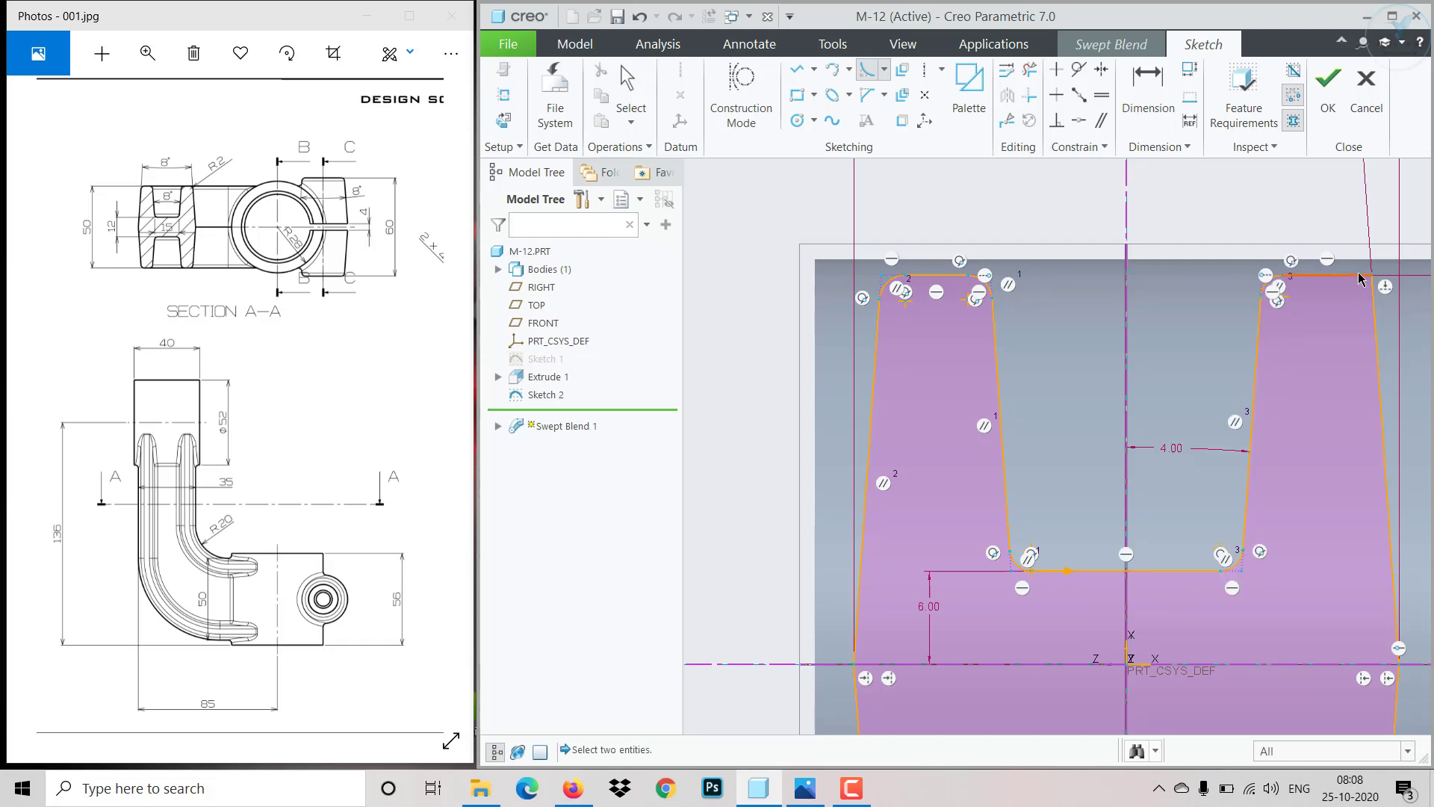
{"action": "left_click", "coordinate": [1359, 279]}
{"action": "left_click", "coordinate": [1374, 302]}
{"action": "scroll", "coordinate": [1339, 419], "scroll_direction": "up", "scroll_amount": 3}
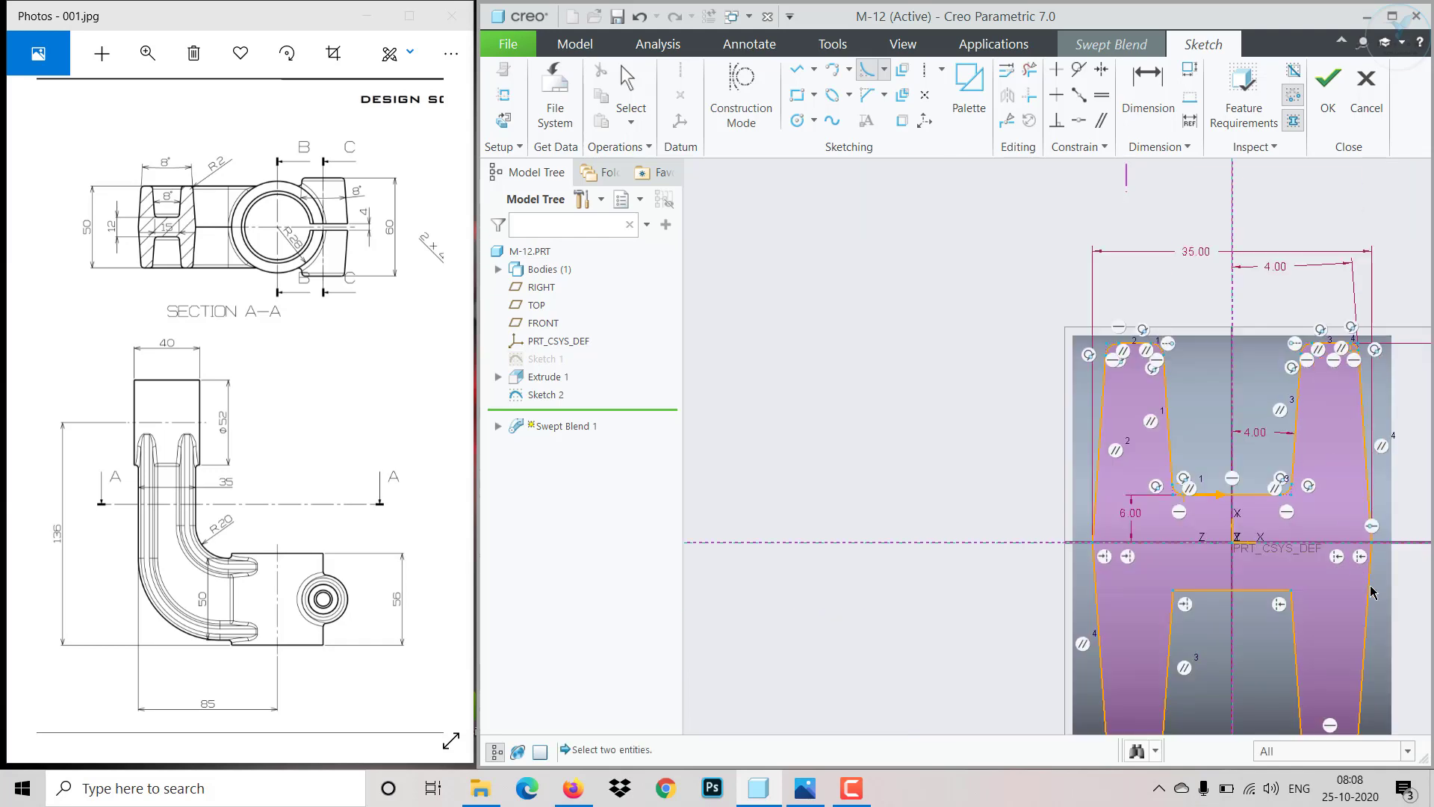
{"action": "scroll", "coordinate": [1370, 589], "scroll_direction": "down", "scroll_amount": 2}
{"action": "scroll", "coordinate": [1366, 595], "scroll_direction": "up", "scroll_amount": 5}
{"action": "scroll", "coordinate": [1237, 638], "scroll_direction": "down", "scroll_amount": 6}
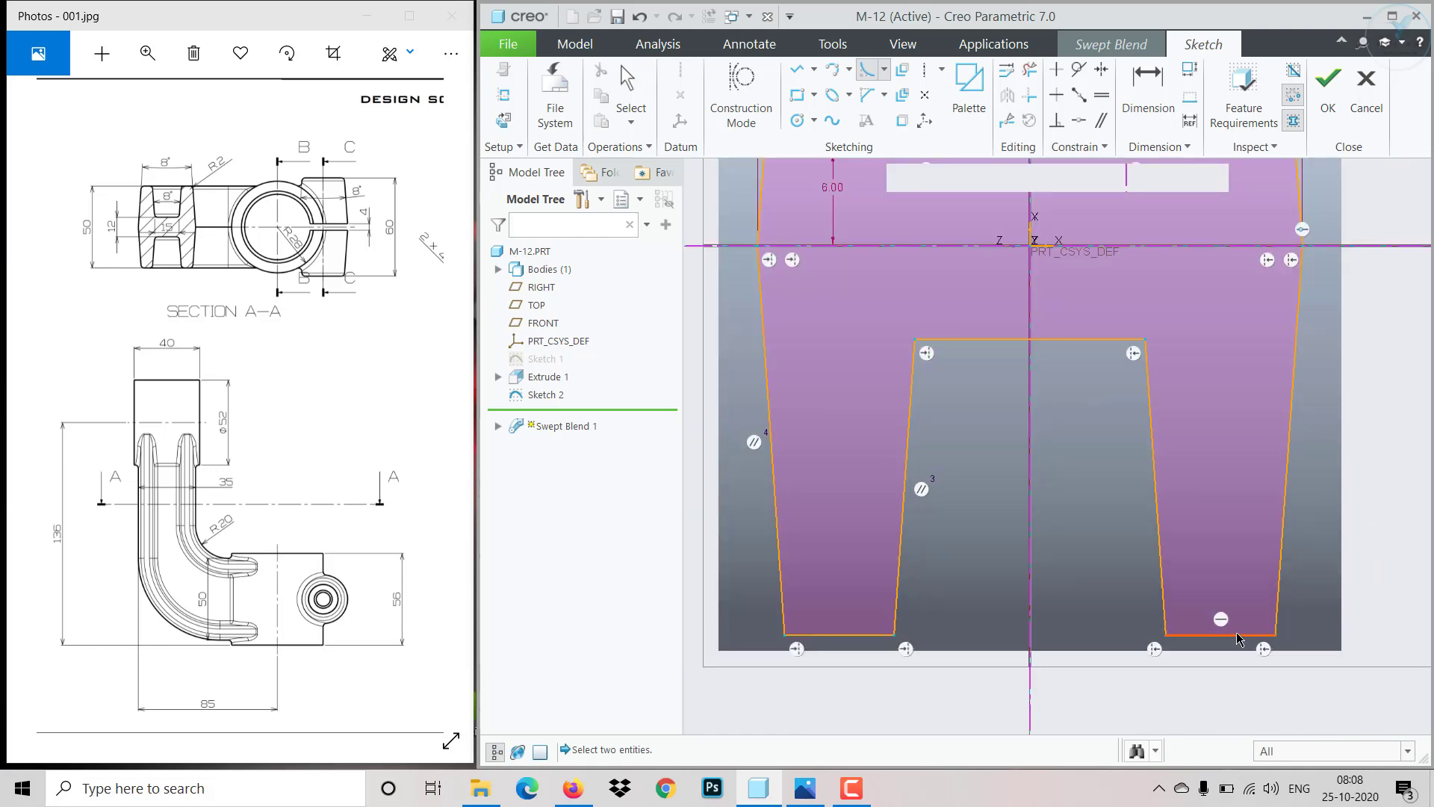
{"action": "left_click", "coordinate": [1243, 639]}
{"action": "left_click", "coordinate": [1278, 594]}
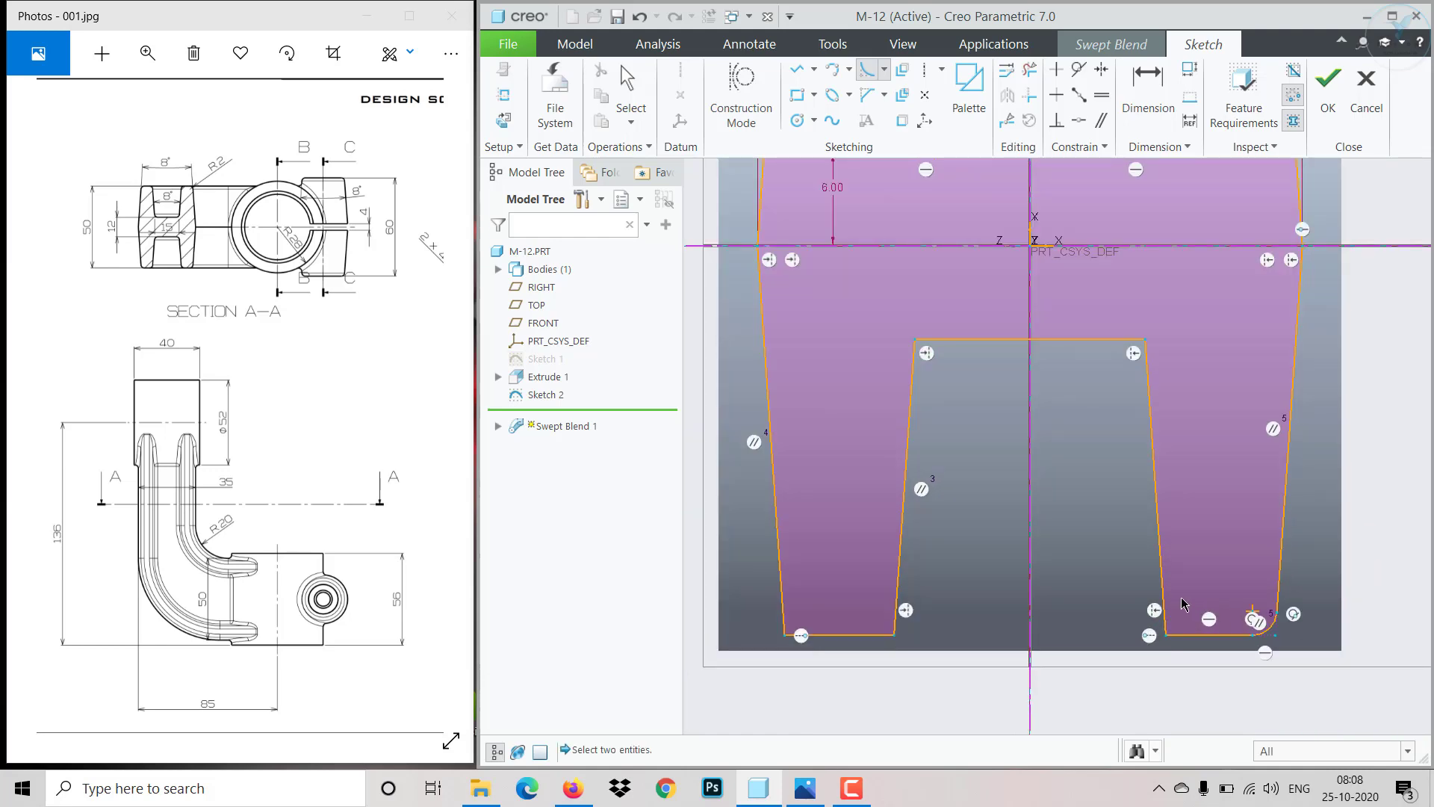
{"action": "left_click", "coordinate": [1164, 597]}
{"action": "left_click", "coordinate": [1187, 636]}
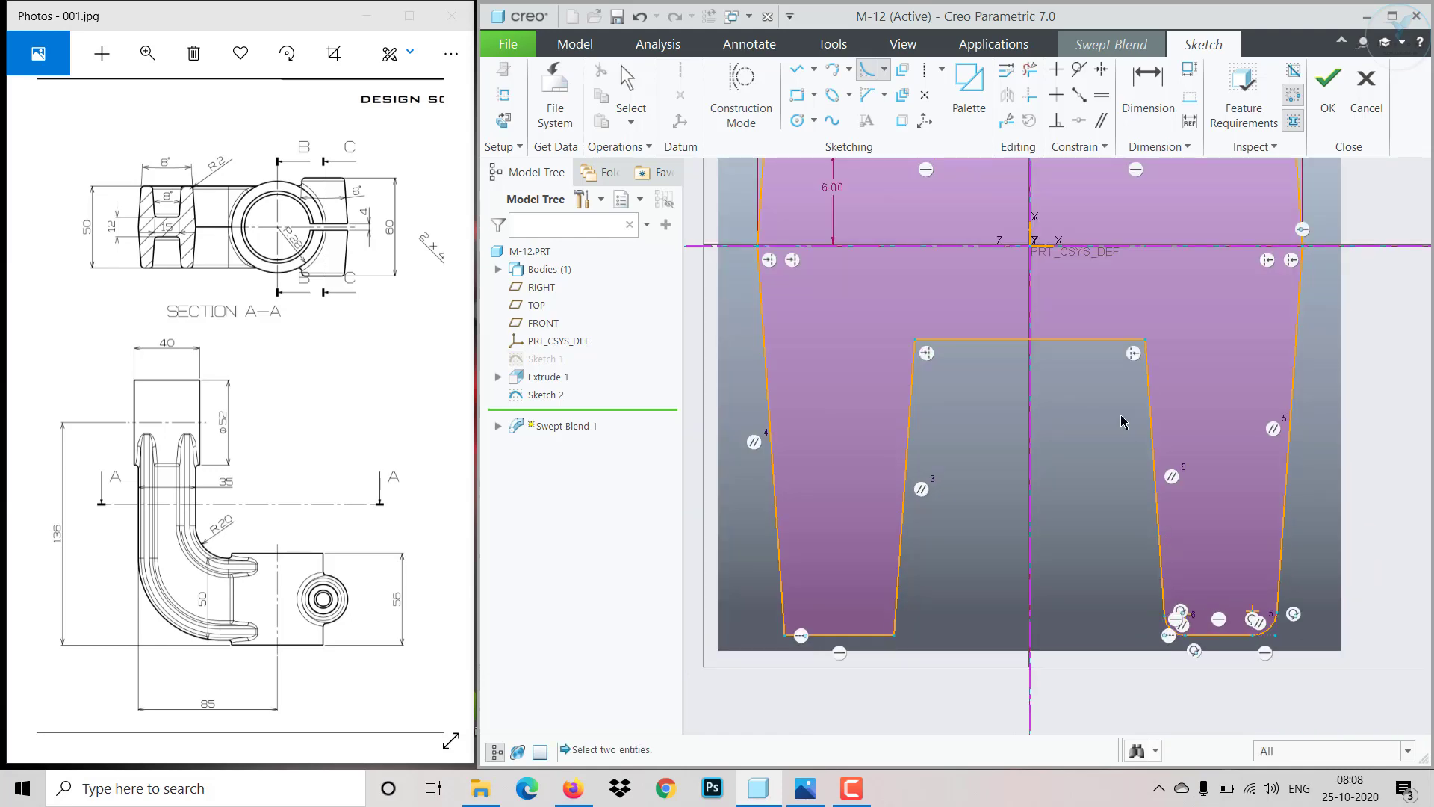
{"action": "left_click", "coordinate": [1105, 340]}
{"action": "left_click", "coordinate": [1146, 383]}
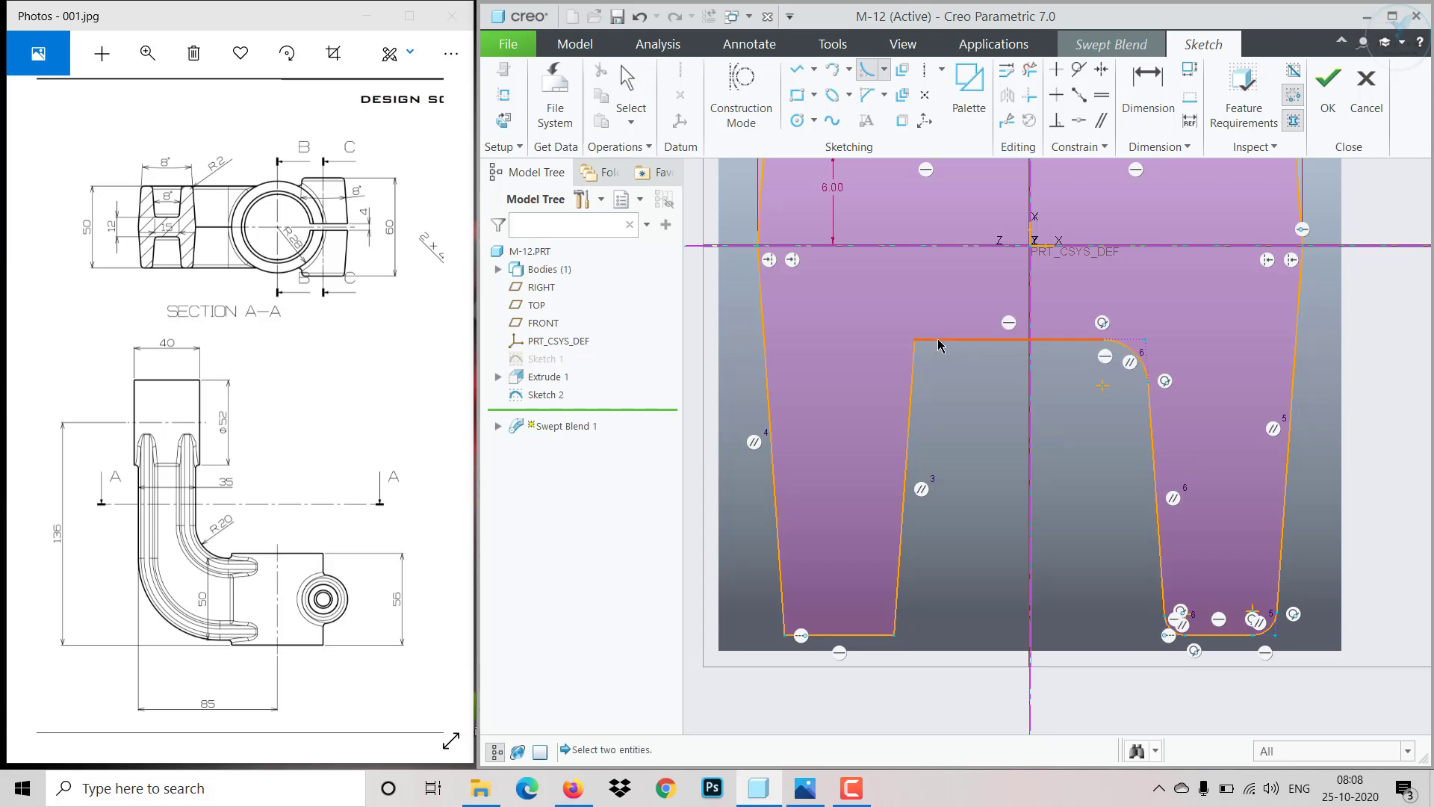
{"action": "left_click", "coordinate": [934, 343]}
{"action": "left_click", "coordinate": [912, 384]}
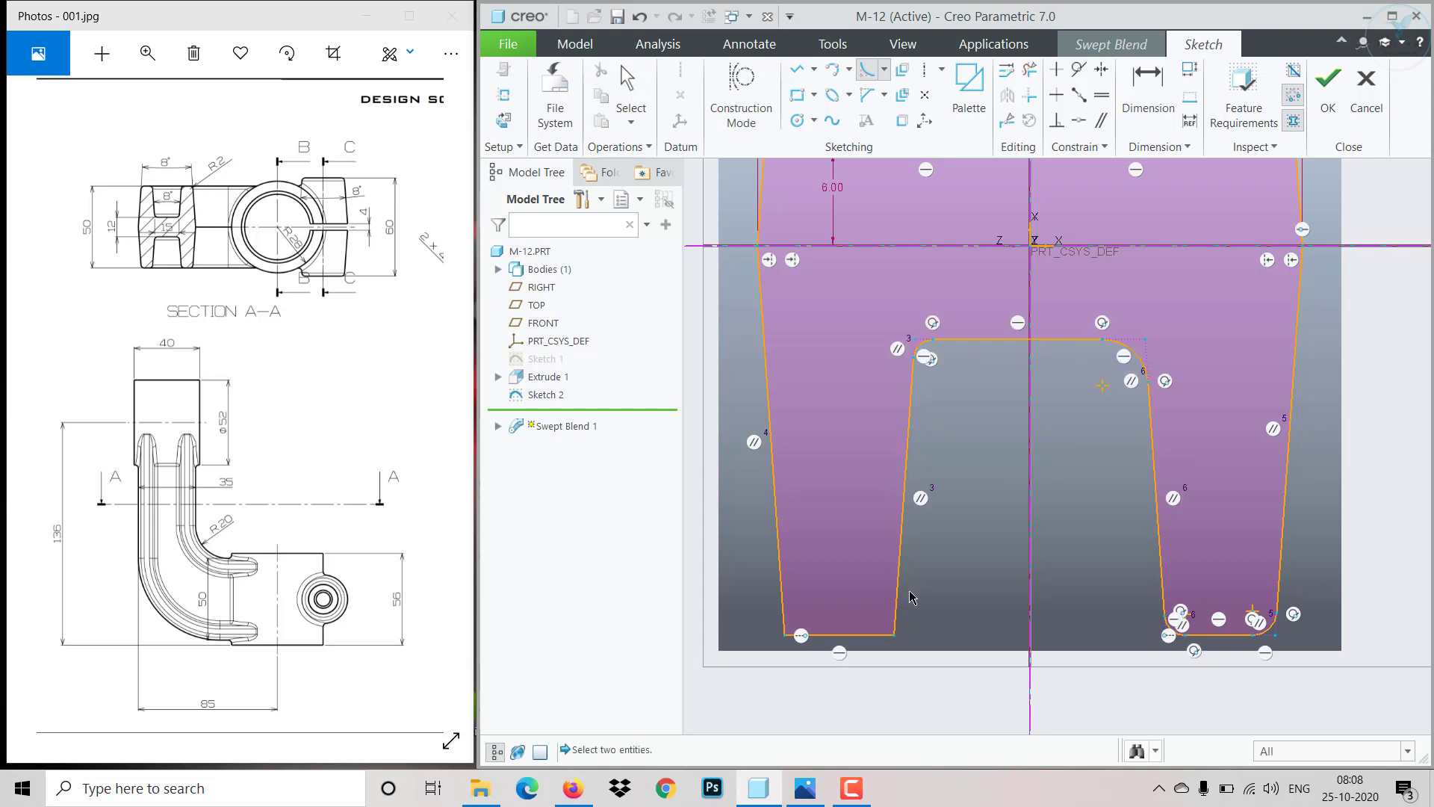
{"action": "left_click", "coordinate": [881, 636]}
{"action": "left_click", "coordinate": [897, 606]}
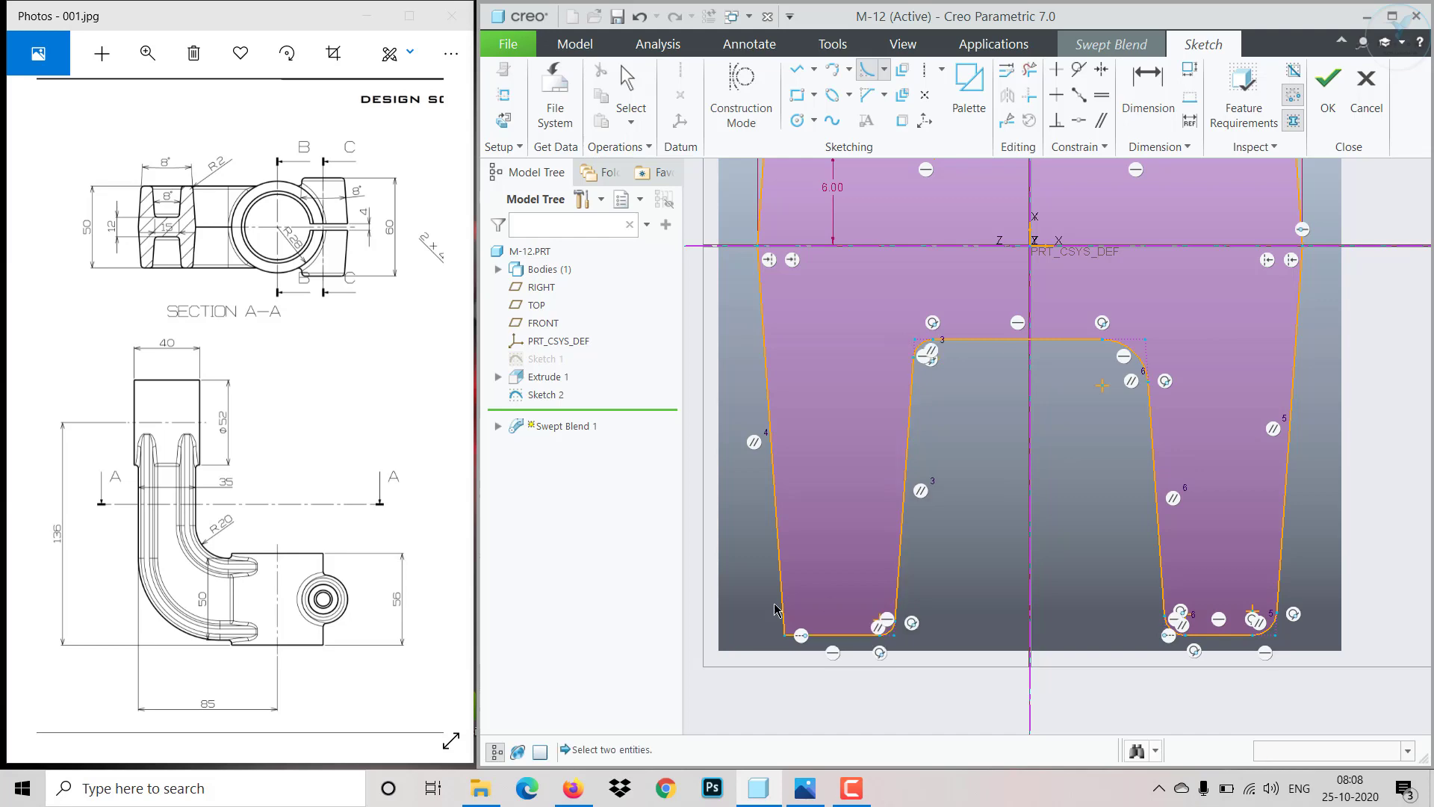
{"action": "left_click", "coordinate": [781, 596]}
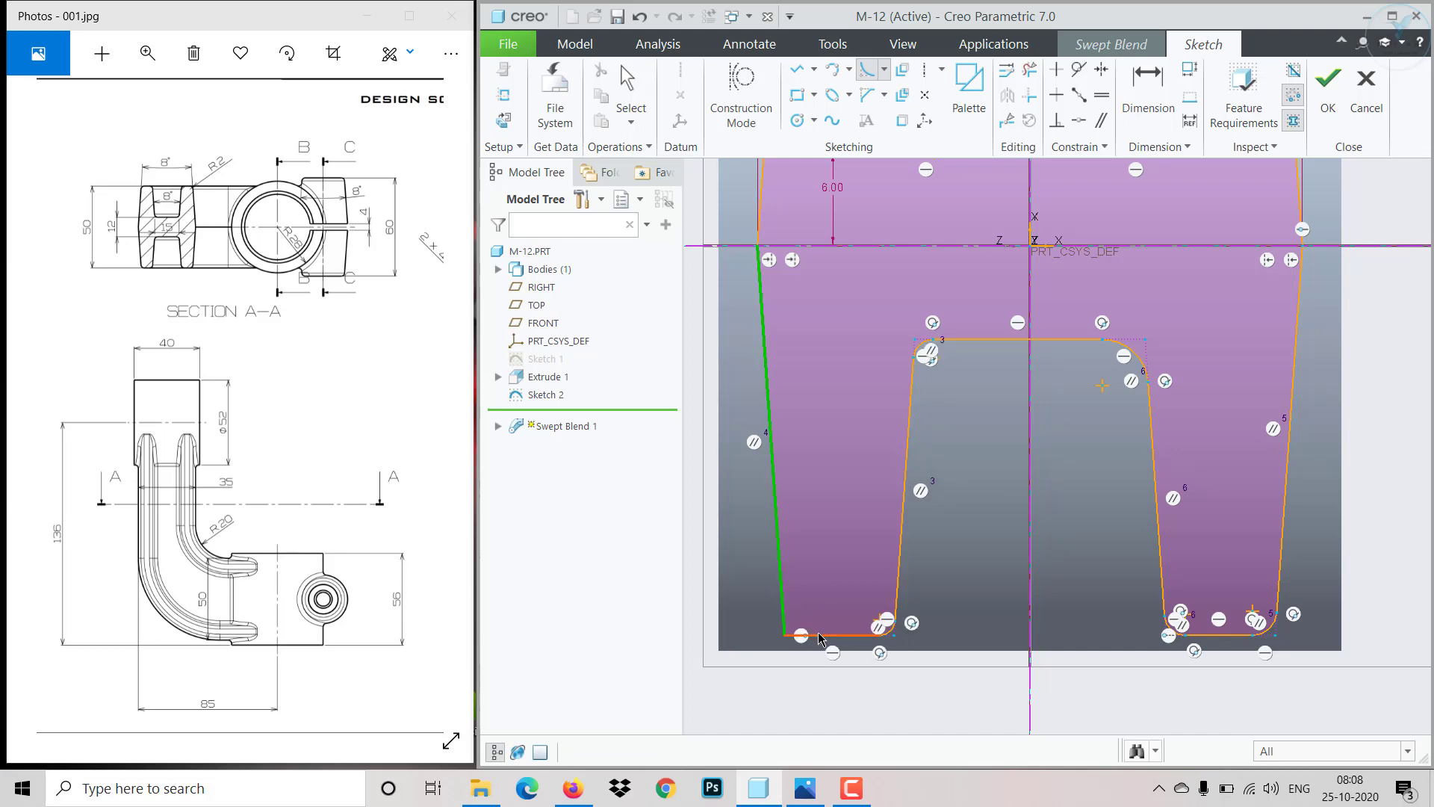
{"action": "left_click", "coordinate": [820, 637]}
{"action": "scroll", "coordinate": [821, 567], "scroll_direction": "down", "scroll_amount": 5}
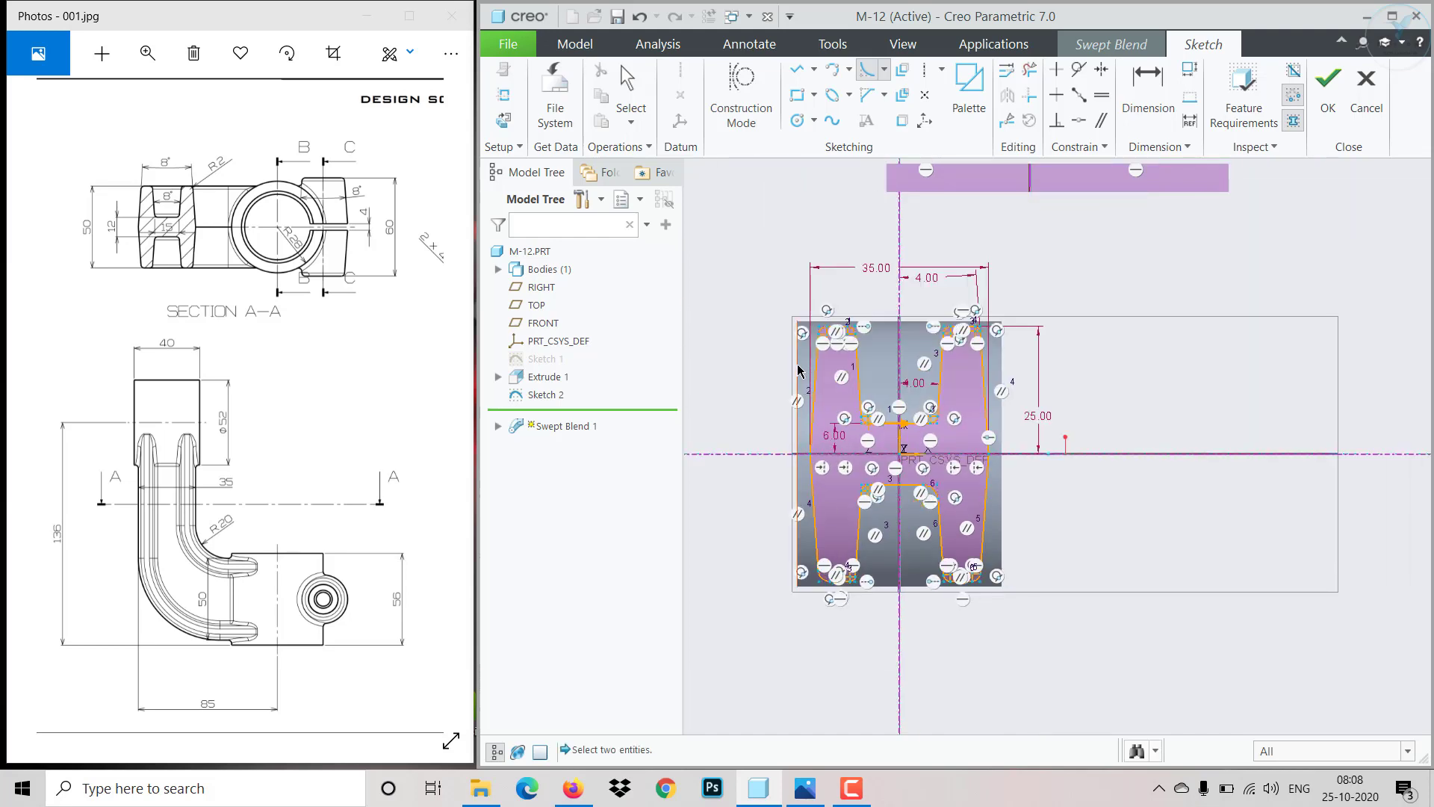
{"action": "scroll", "coordinate": [796, 343], "scroll_direction": "up", "scroll_amount": 2}
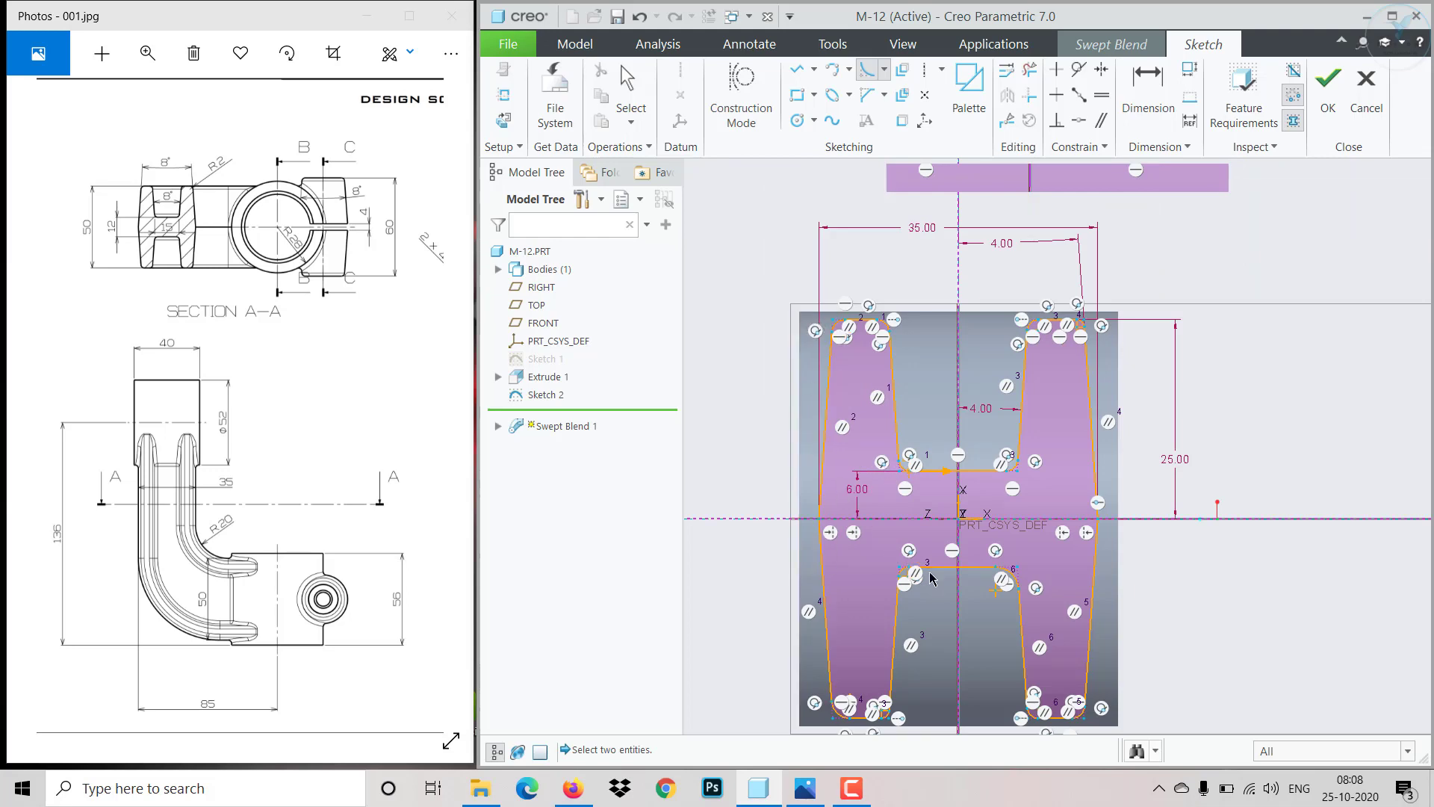
{"action": "scroll", "coordinate": [930, 574], "scroll_direction": "down", "scroll_amount": 1}
{"action": "middle_click", "coordinate": [968, 516]}
- Set the radius of the upper right outer corner fillet to 2
{"action": "scroll", "coordinate": [1083, 234], "scroll_direction": "down", "scroll_amount": 4}
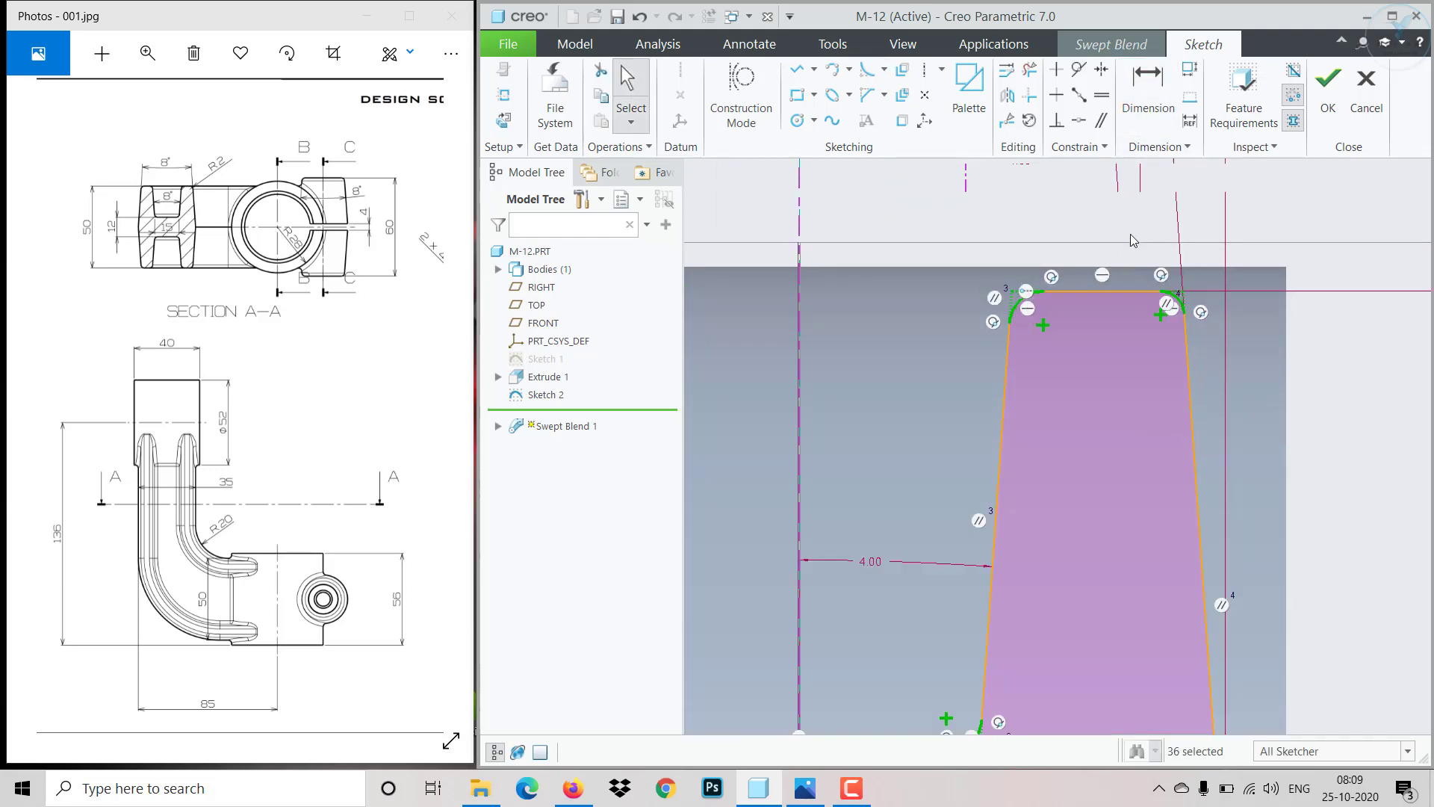
{"action": "left_click", "coordinate": [1193, 294]}
{"action": "scroll", "coordinate": [1194, 296], "scroll_direction": "down", "scroll_amount": 2}
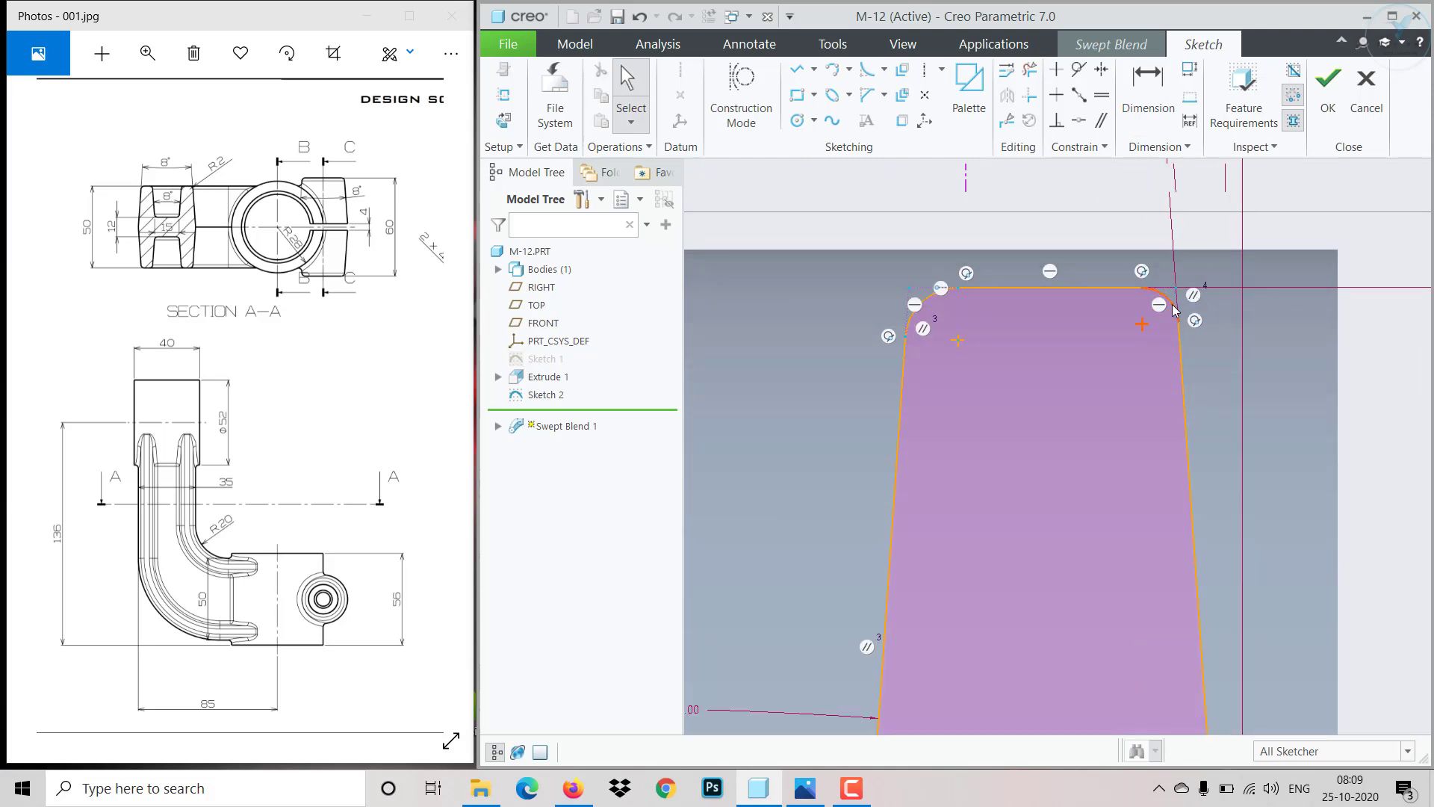
{"action": "left_click", "coordinate": [1175, 309]}
{"action": "double_click", "coordinate": [1204, 256]}
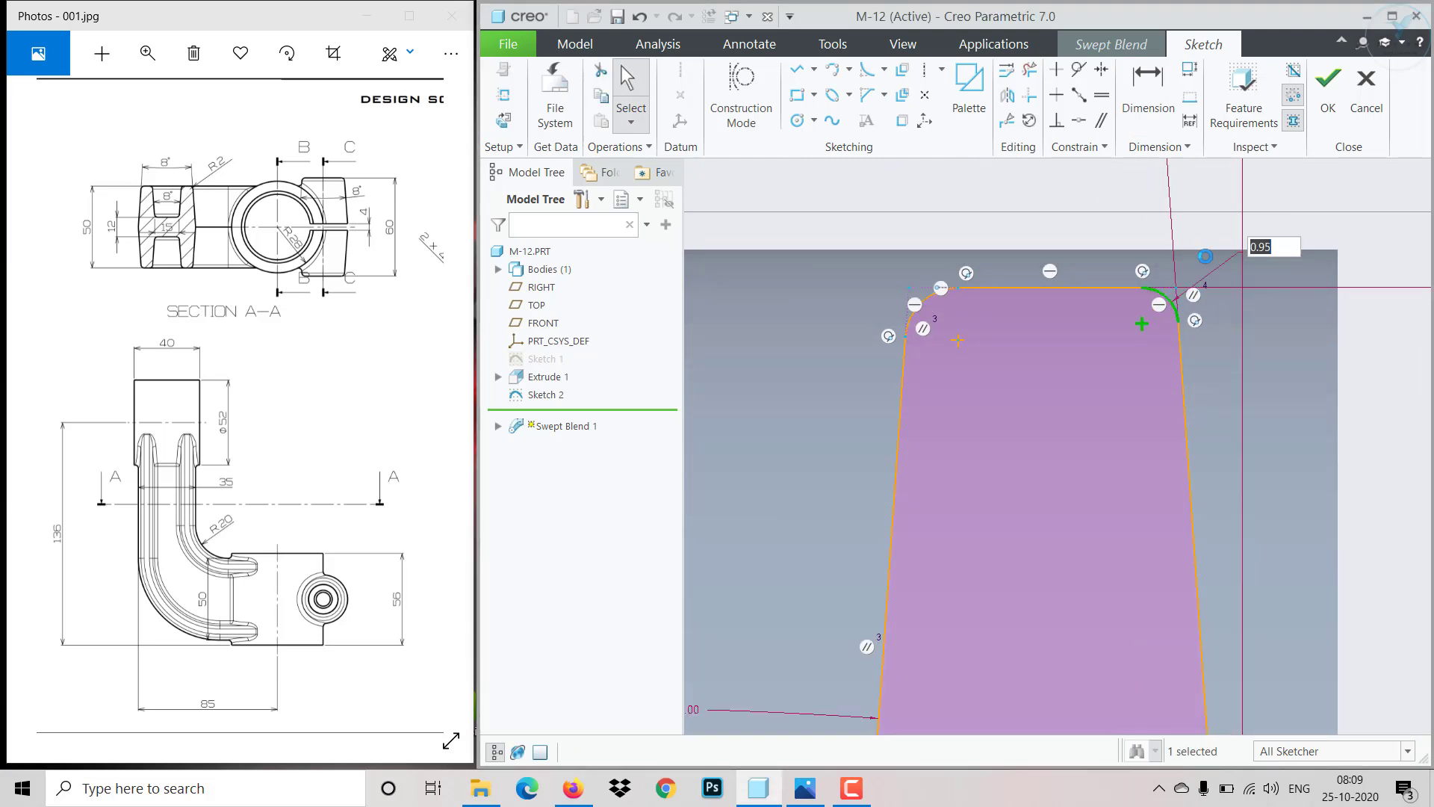
{"action": "type", "text": "2"}
{"action": "key", "text": "Return"}
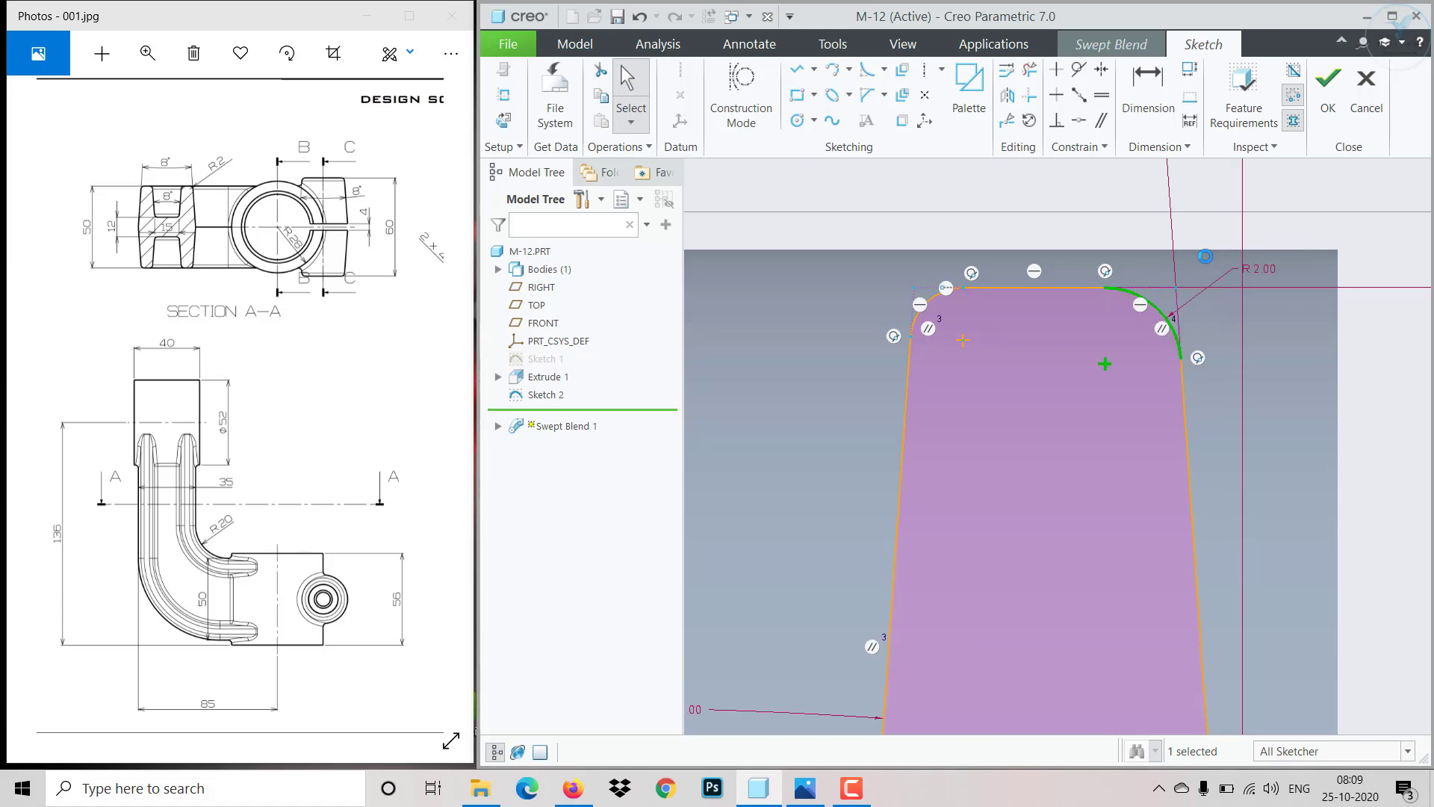
- Constrain the fillets on the H's upper legs and upper notch to be equal to the R 2 fillet
{"action": "left_click", "coordinate": [1102, 96]}
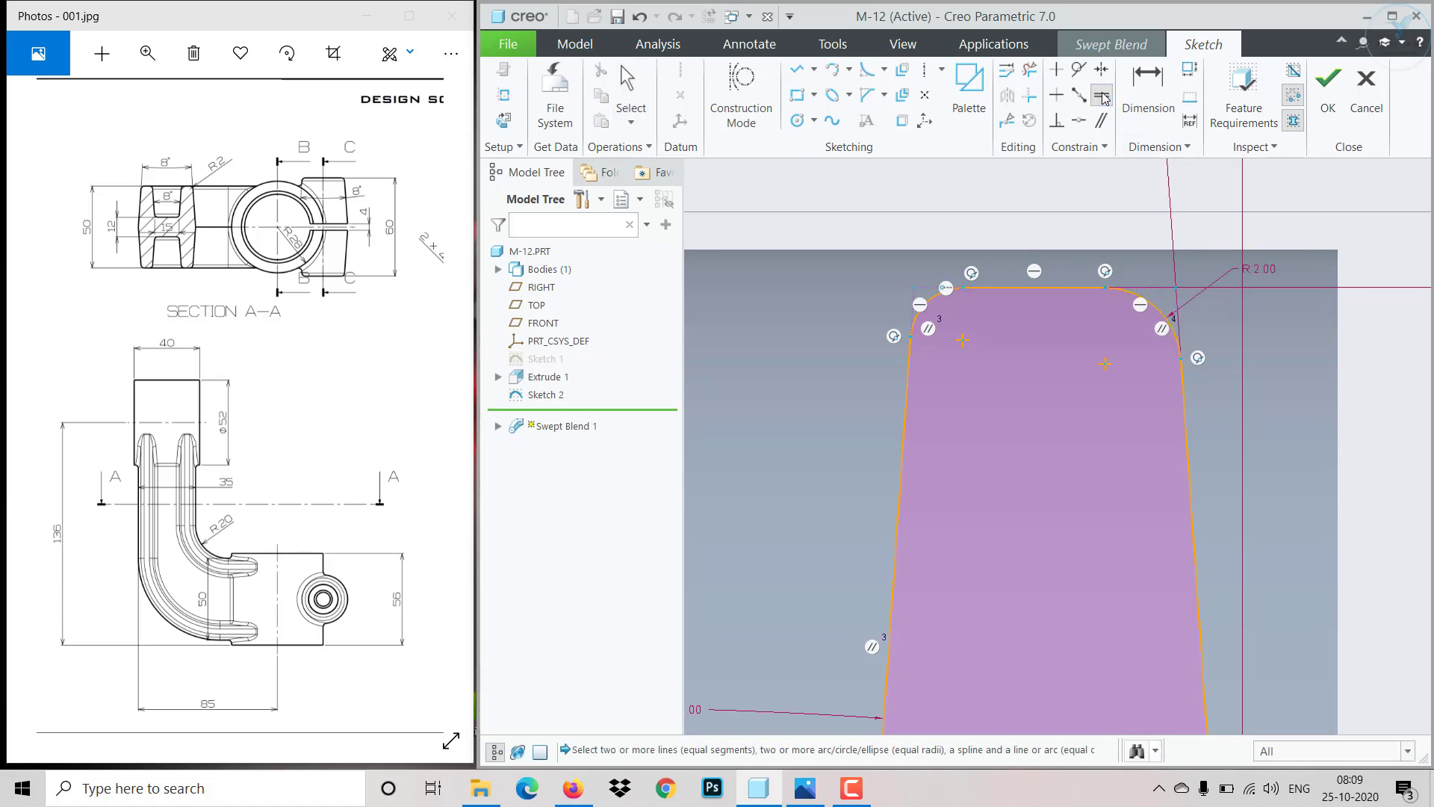
{"action": "left_click", "coordinate": [1154, 307]}
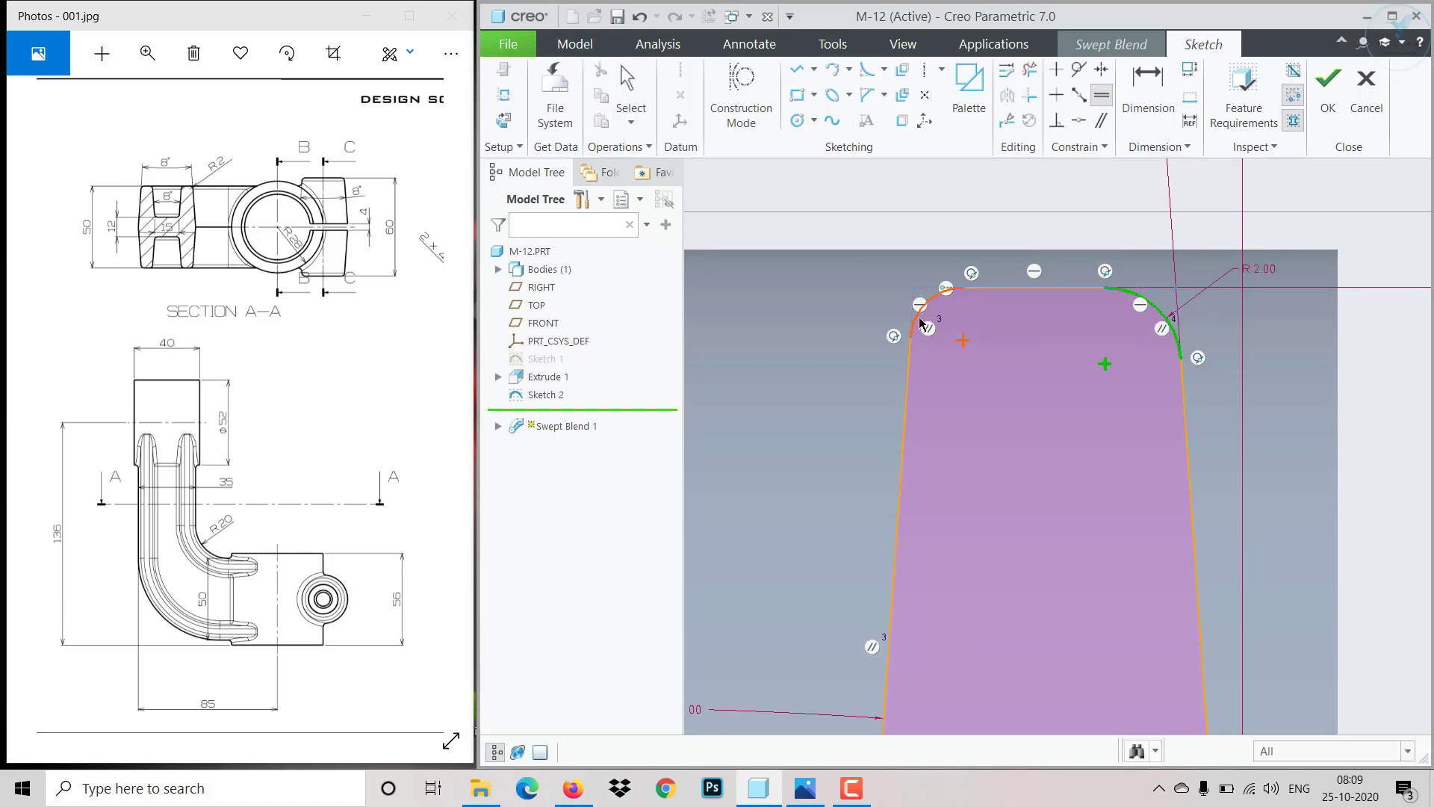
{"action": "scroll", "coordinate": [952, 394], "scroll_direction": "up", "scroll_amount": 4}
{"action": "scroll", "coordinate": [934, 633], "scroll_direction": "down", "scroll_amount": 3}
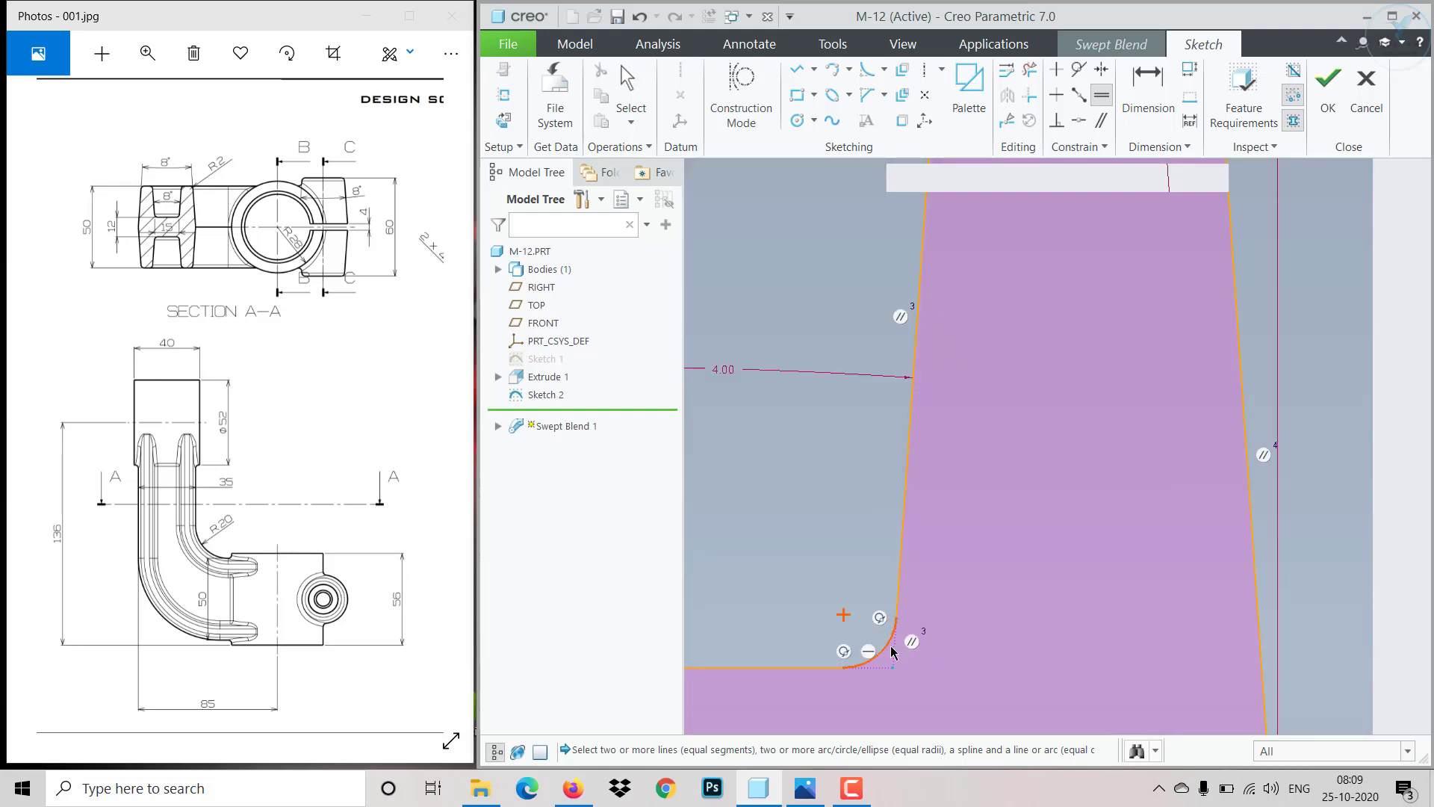
{"action": "left_click", "coordinate": [889, 651]}
{"action": "scroll", "coordinate": [1051, 588], "scroll_direction": "up", "scroll_amount": 3}
{"action": "scroll", "coordinate": [800, 595], "scroll_direction": "down", "scroll_amount": 5}
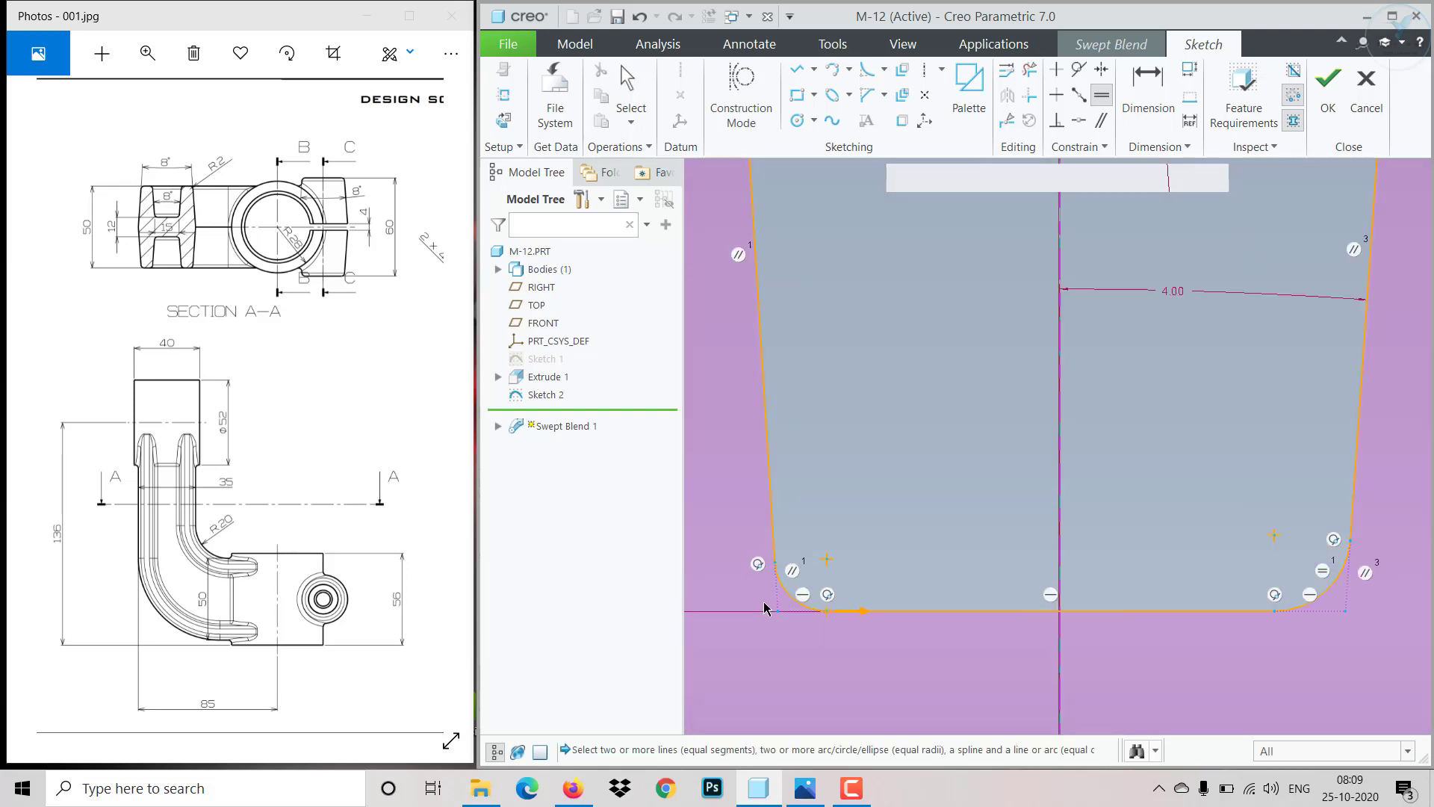
{"action": "left_click", "coordinate": [807, 600]}
{"action": "scroll", "coordinate": [904, 515], "scroll_direction": "up", "scroll_amount": 4}
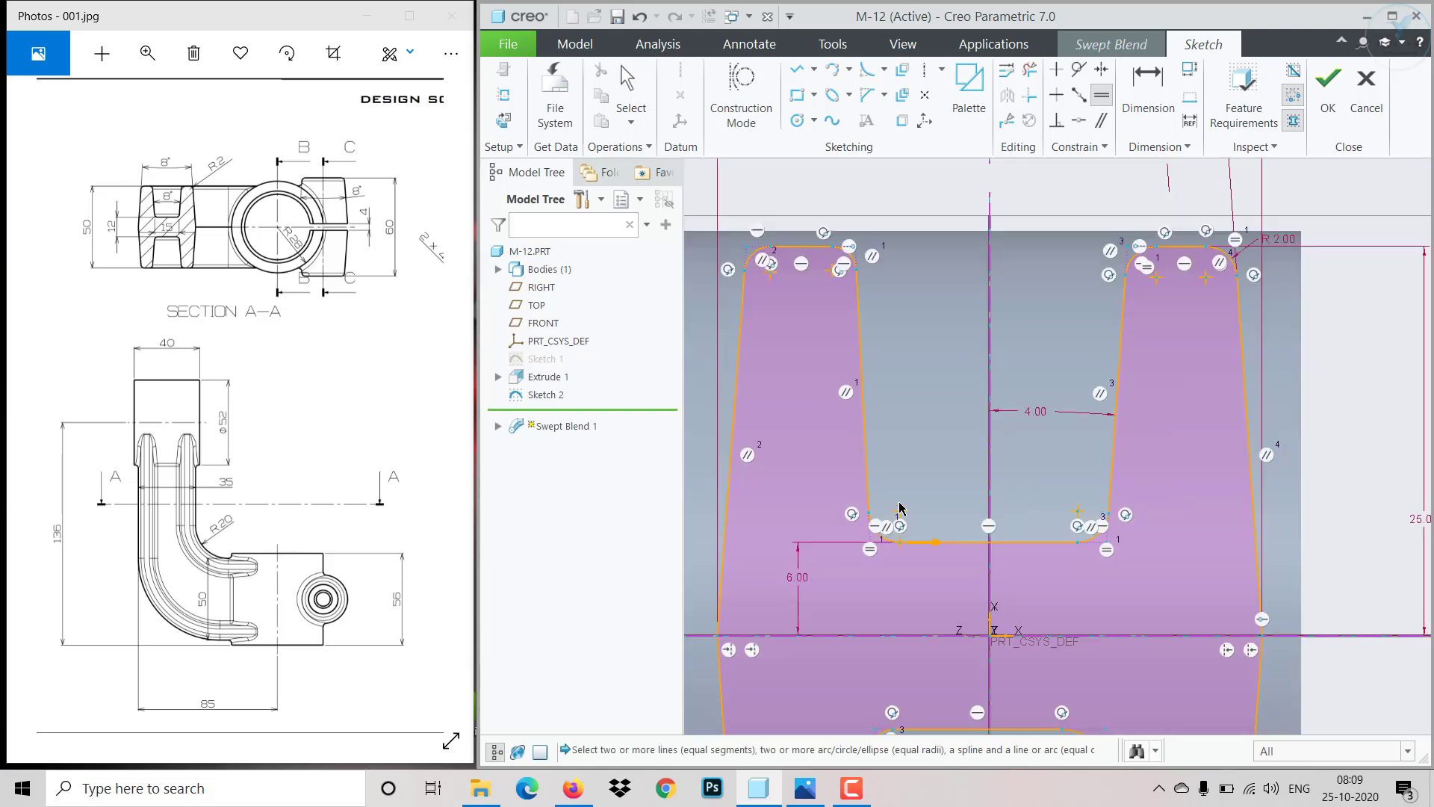
{"action": "scroll", "coordinate": [859, 329], "scroll_direction": "down", "scroll_amount": 4}
{"action": "left_click", "coordinate": [897, 406]}
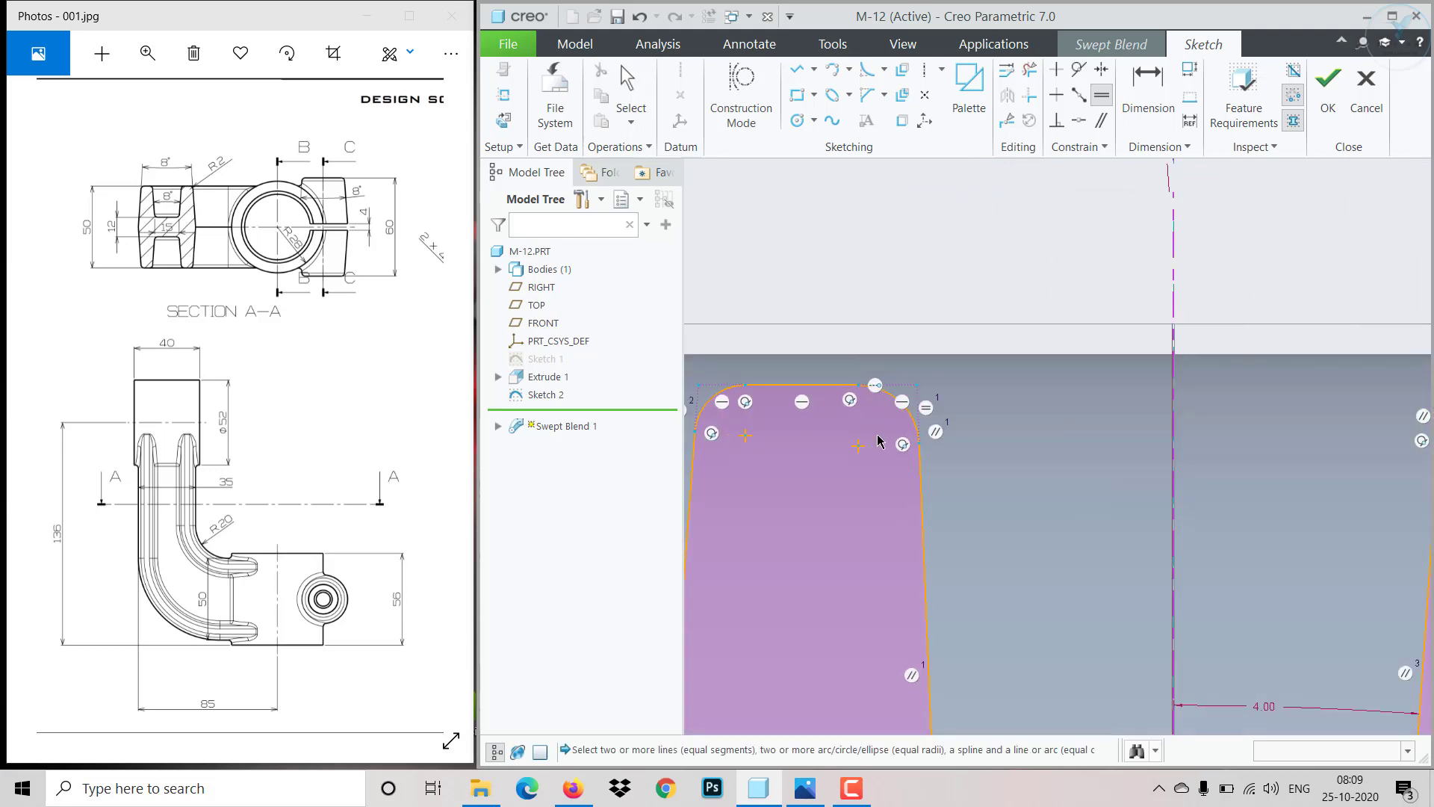
{"action": "scroll", "coordinate": [881, 438], "scroll_direction": "up", "scroll_amount": 4}
{"action": "scroll", "coordinate": [784, 397], "scroll_direction": "down", "scroll_amount": 4}
{"action": "scroll", "coordinate": [886, 648], "scroll_direction": "up", "scroll_amount": 6}
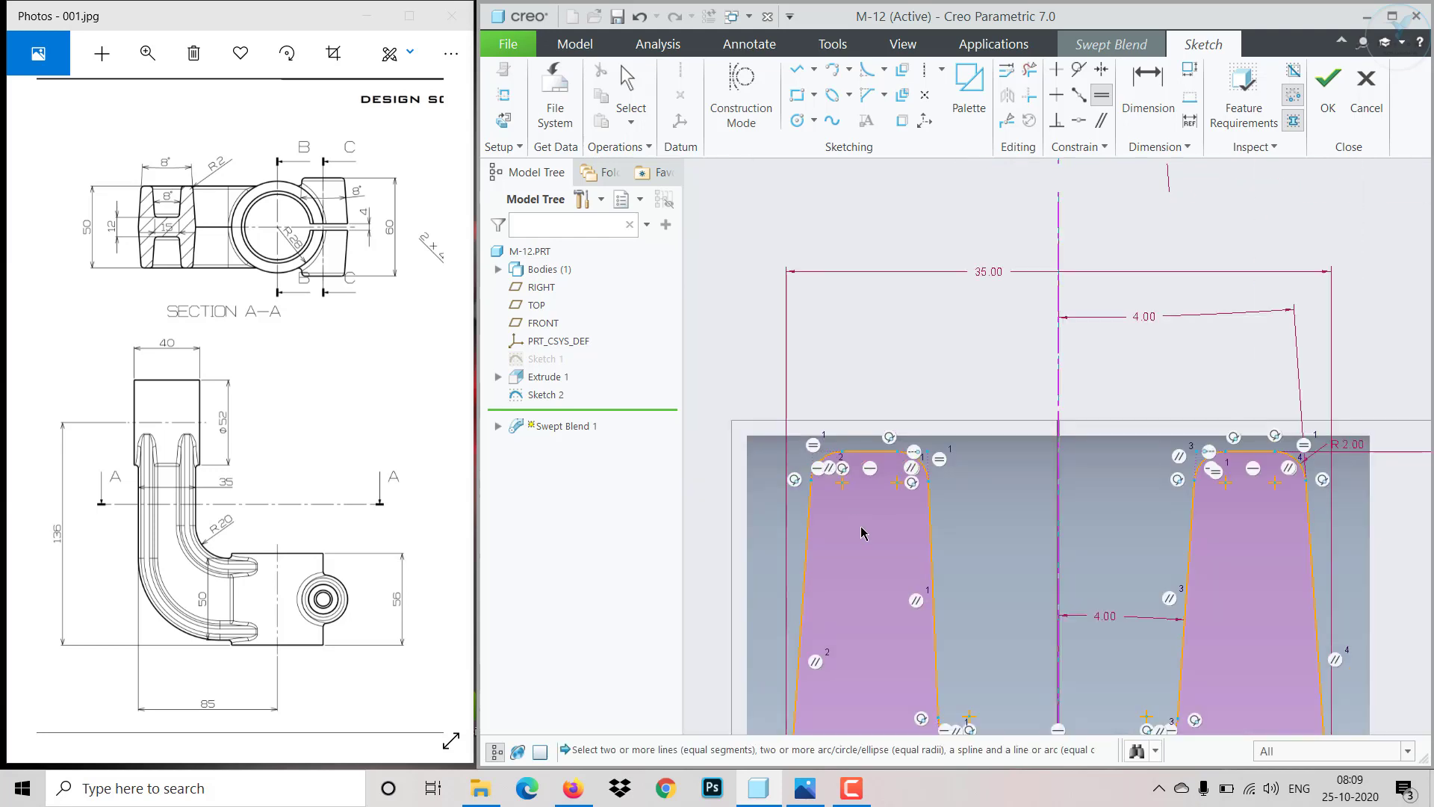
{"action": "scroll", "coordinate": [890, 703], "scroll_direction": "down", "scroll_amount": 7}
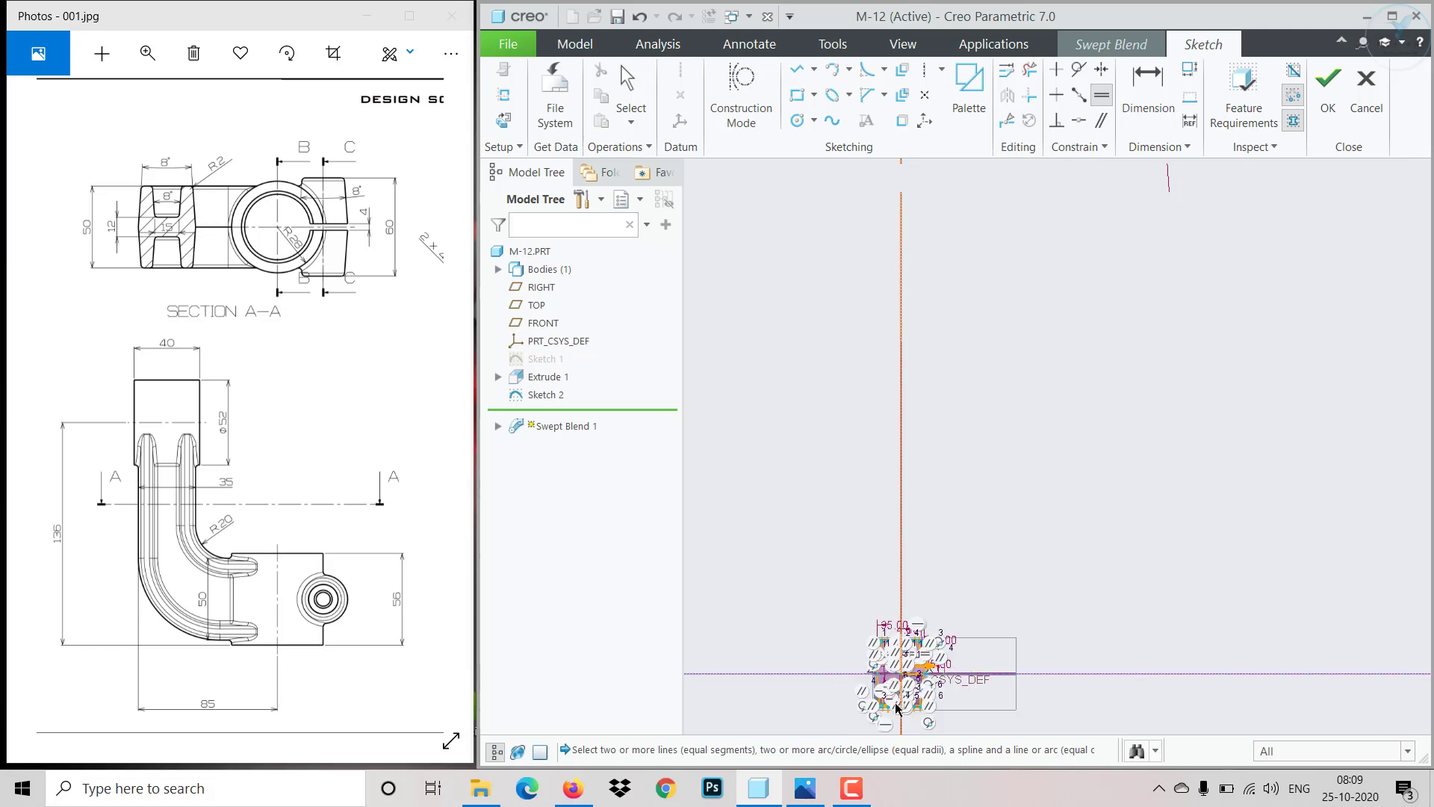
{"action": "scroll", "coordinate": [902, 694], "scroll_direction": "down", "scroll_amount": 2}
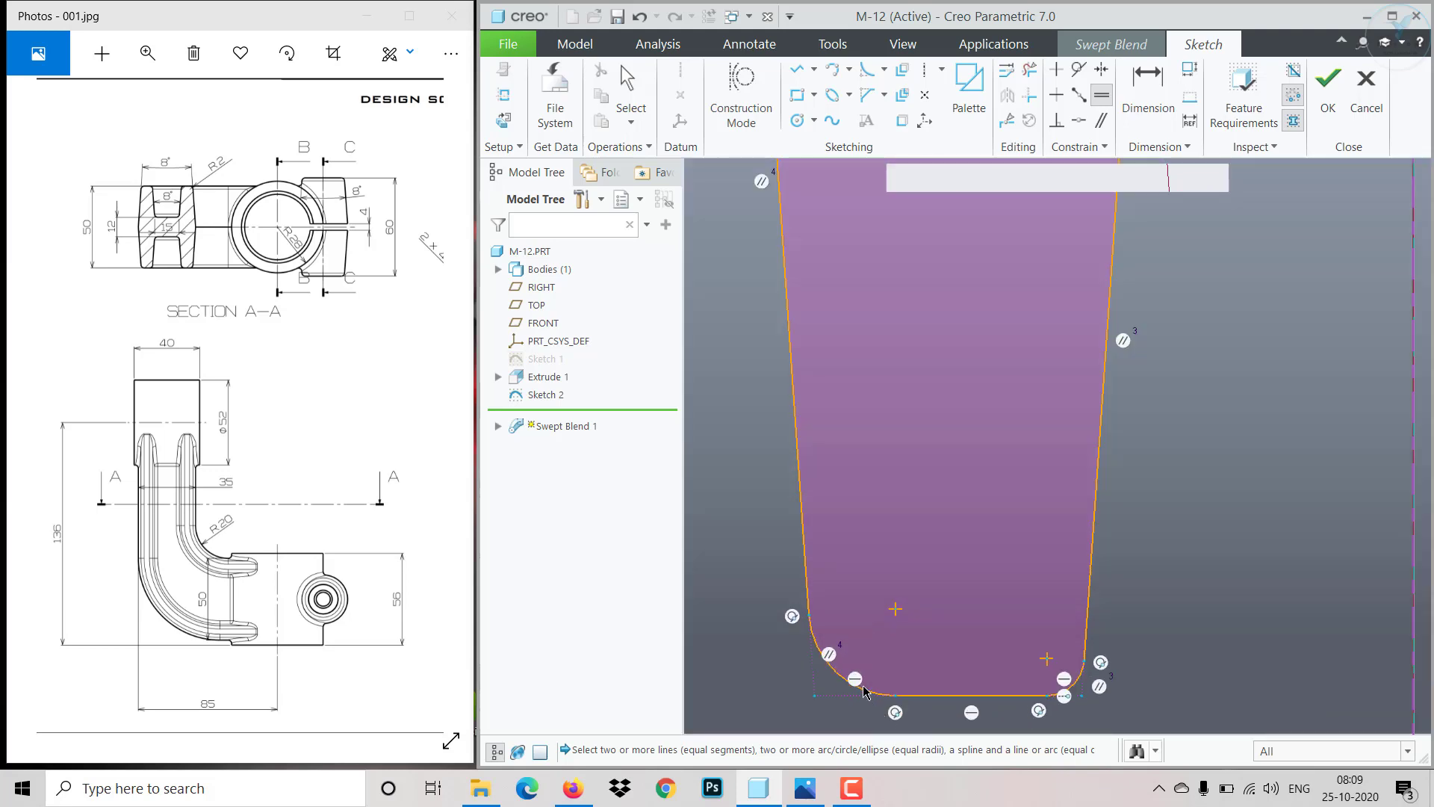
- Constrain the fillets on the lower legs and lower notch of the H to be equal to the R 2 fillet
{"action": "left_click", "coordinate": [850, 682]}
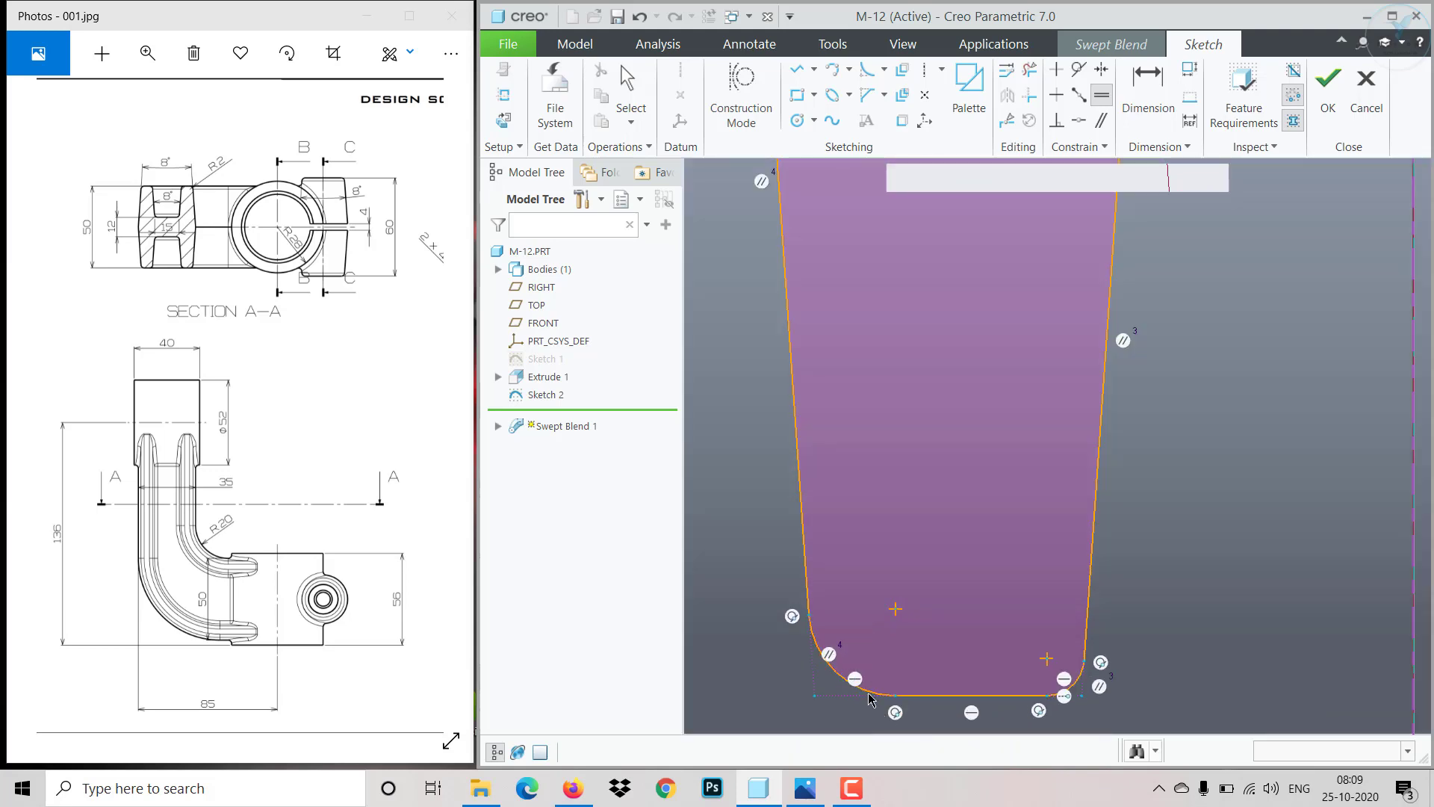
{"action": "left_click", "coordinate": [1076, 687]}
{"action": "scroll", "coordinate": [1036, 605], "scroll_direction": "up", "scroll_amount": 7}
{"action": "scroll", "coordinate": [1080, 485], "scroll_direction": "down", "scroll_amount": 7}
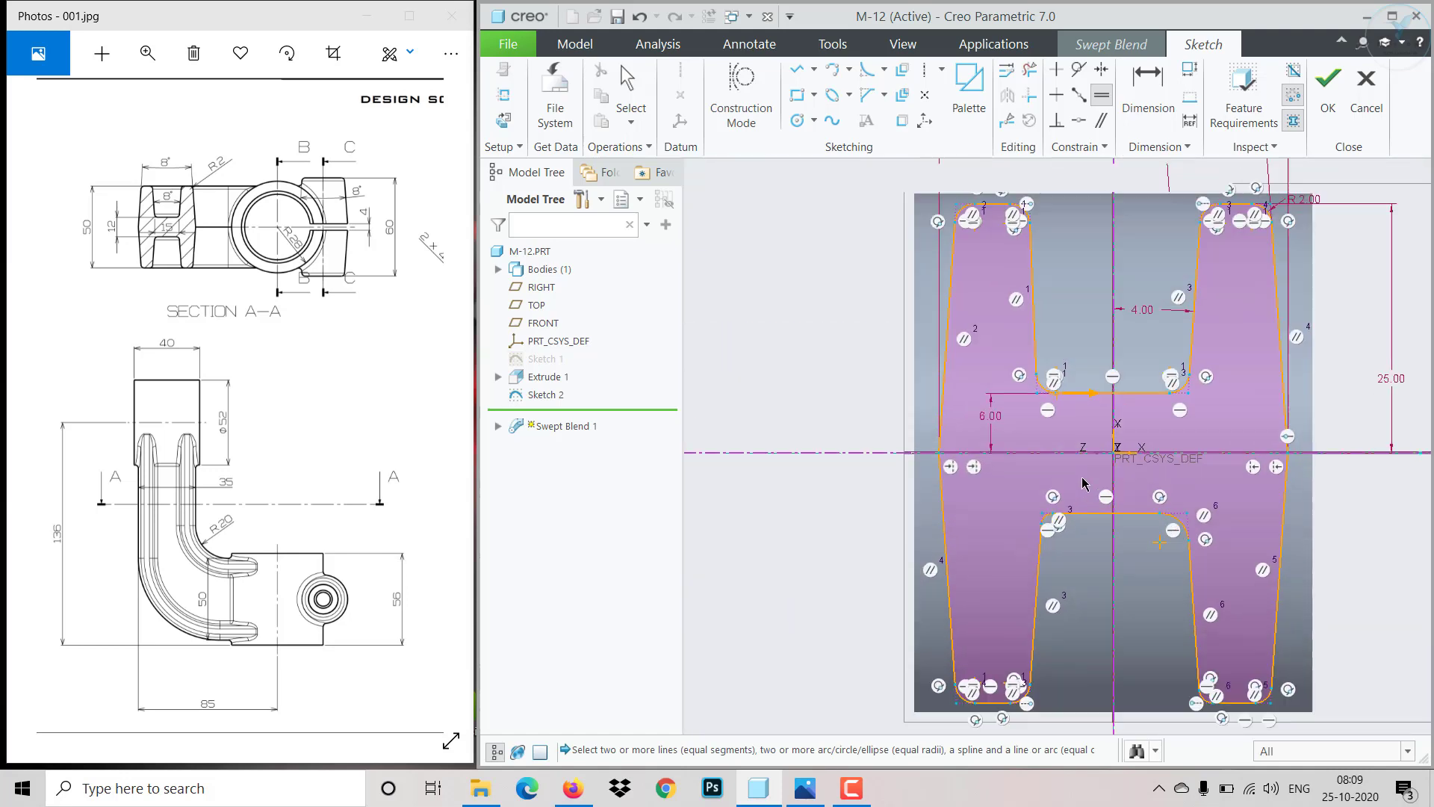
{"action": "left_click", "coordinate": [965, 582]}
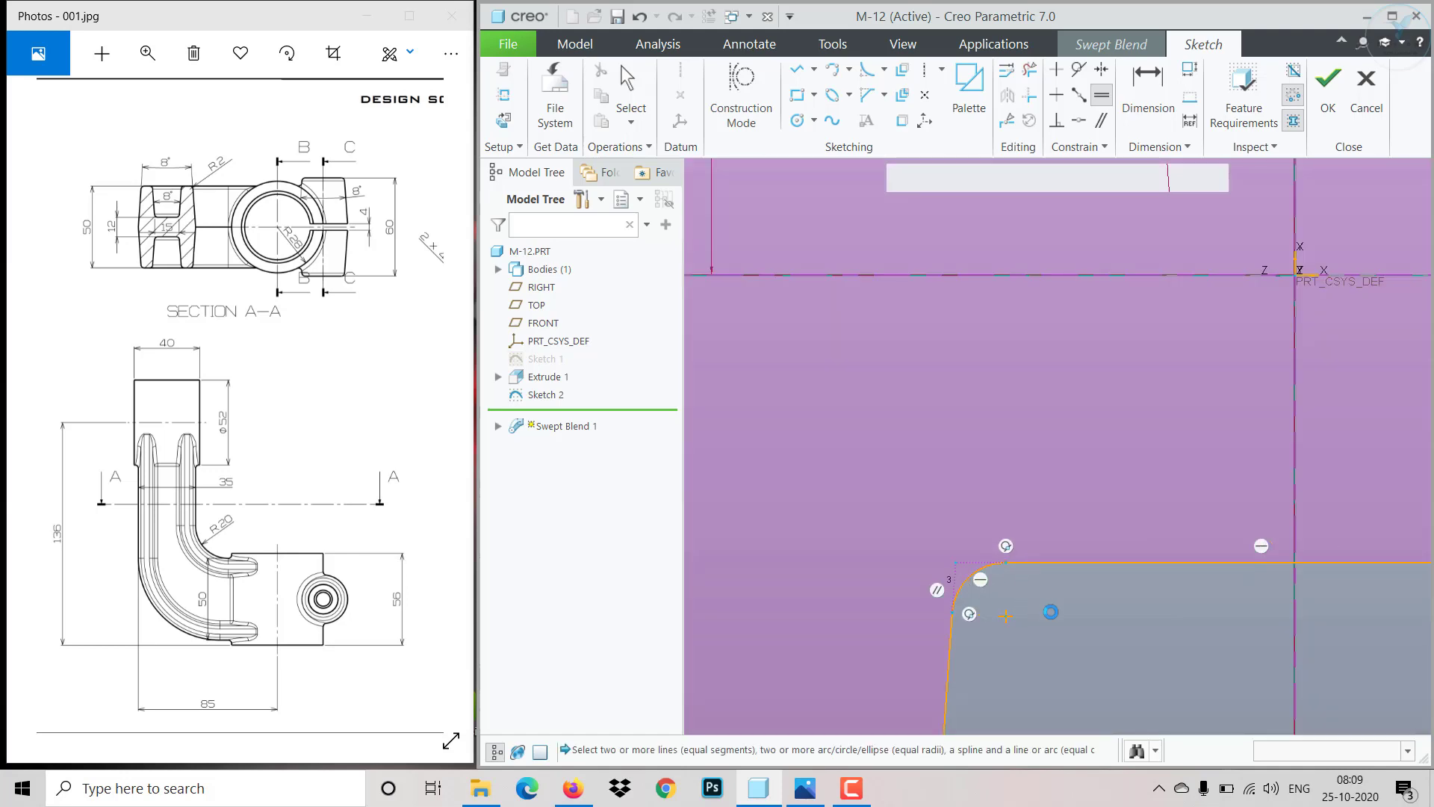
{"action": "scroll", "coordinate": [1051, 615], "scroll_direction": "up", "scroll_amount": 7}
{"action": "scroll", "coordinate": [1283, 630], "scroll_direction": "down", "scroll_amount": 7}
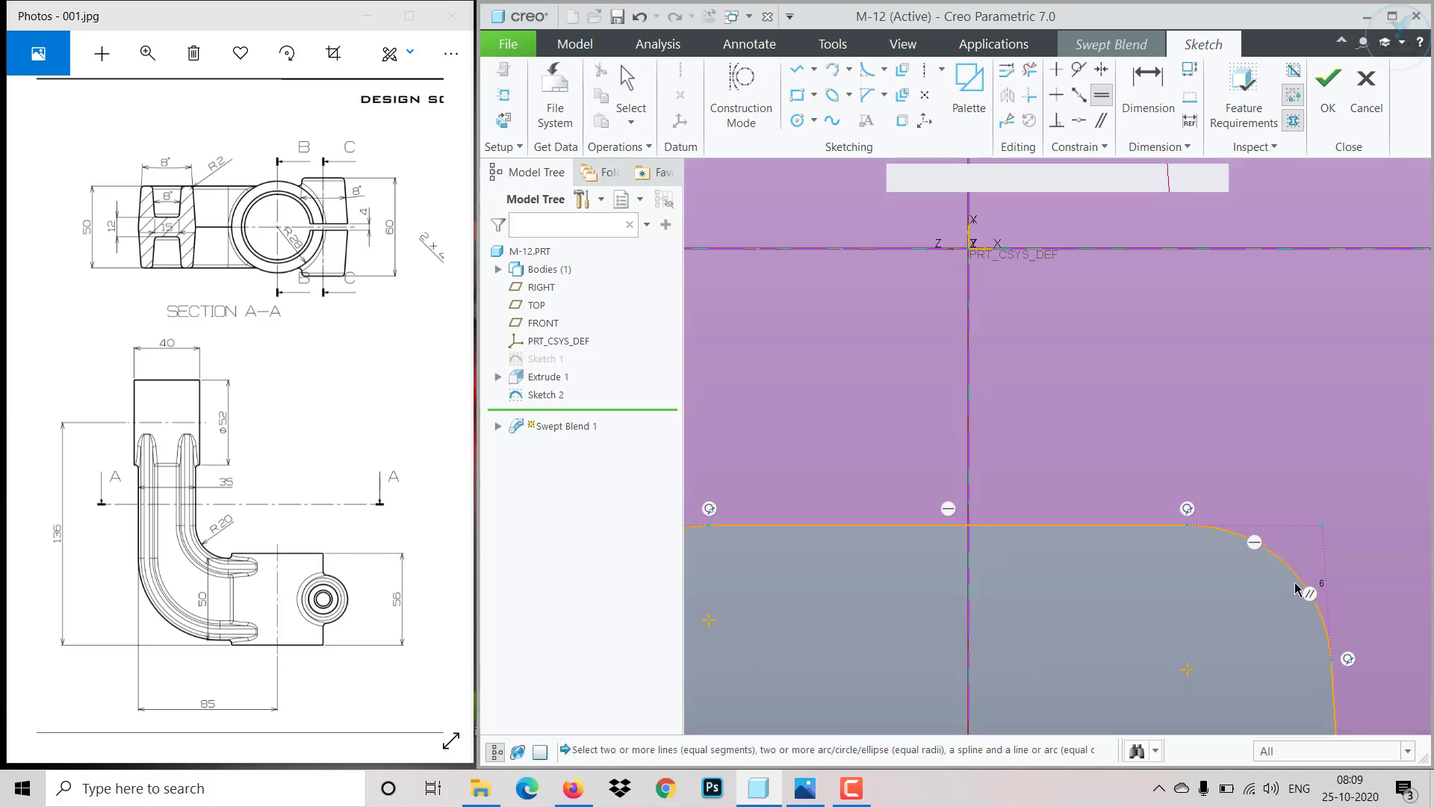
{"action": "left_click", "coordinate": [1298, 587]}
{"action": "scroll", "coordinate": [1171, 623], "scroll_direction": "up", "scroll_amount": 7}
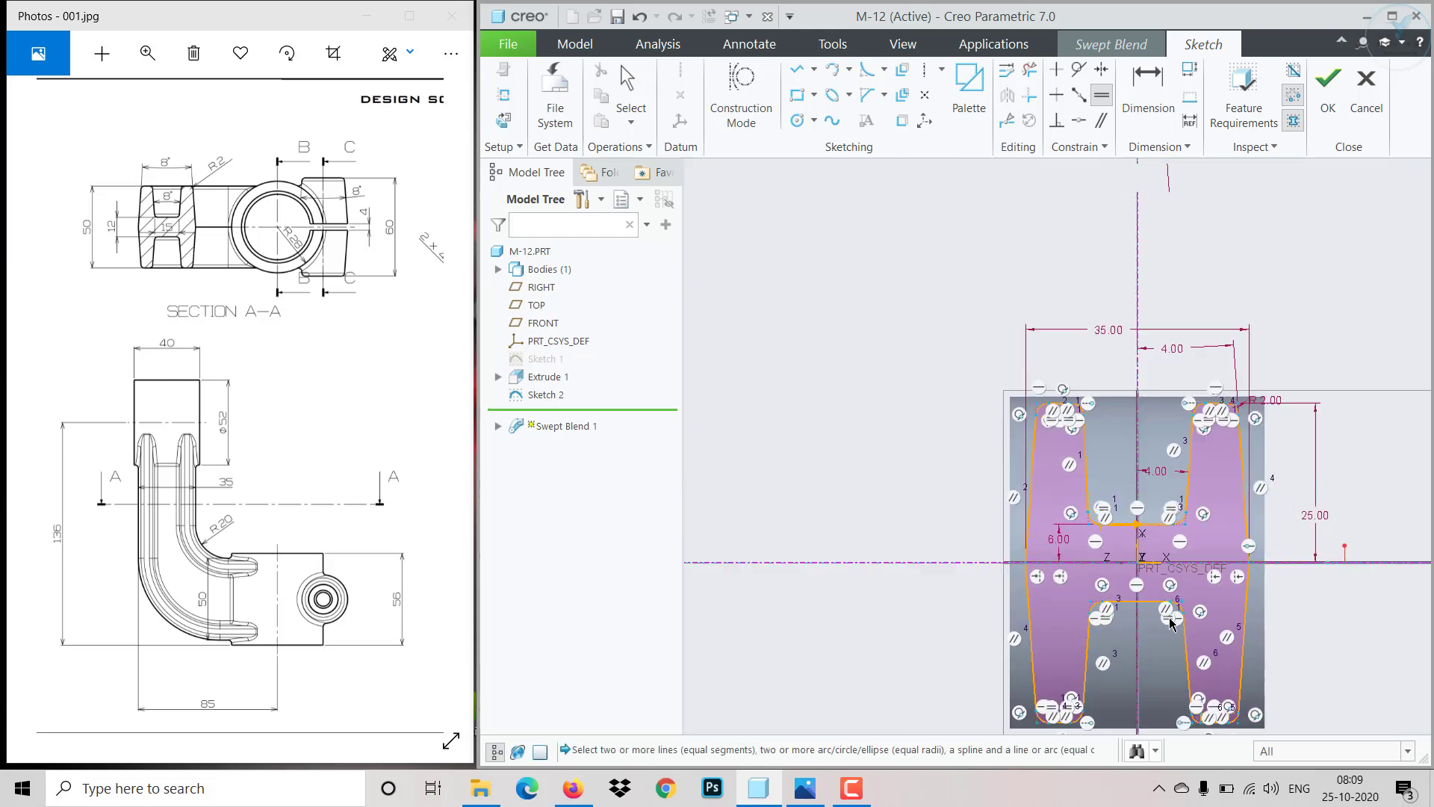
{"action": "scroll", "coordinate": [1171, 635], "scroll_direction": "down", "scroll_amount": 7}
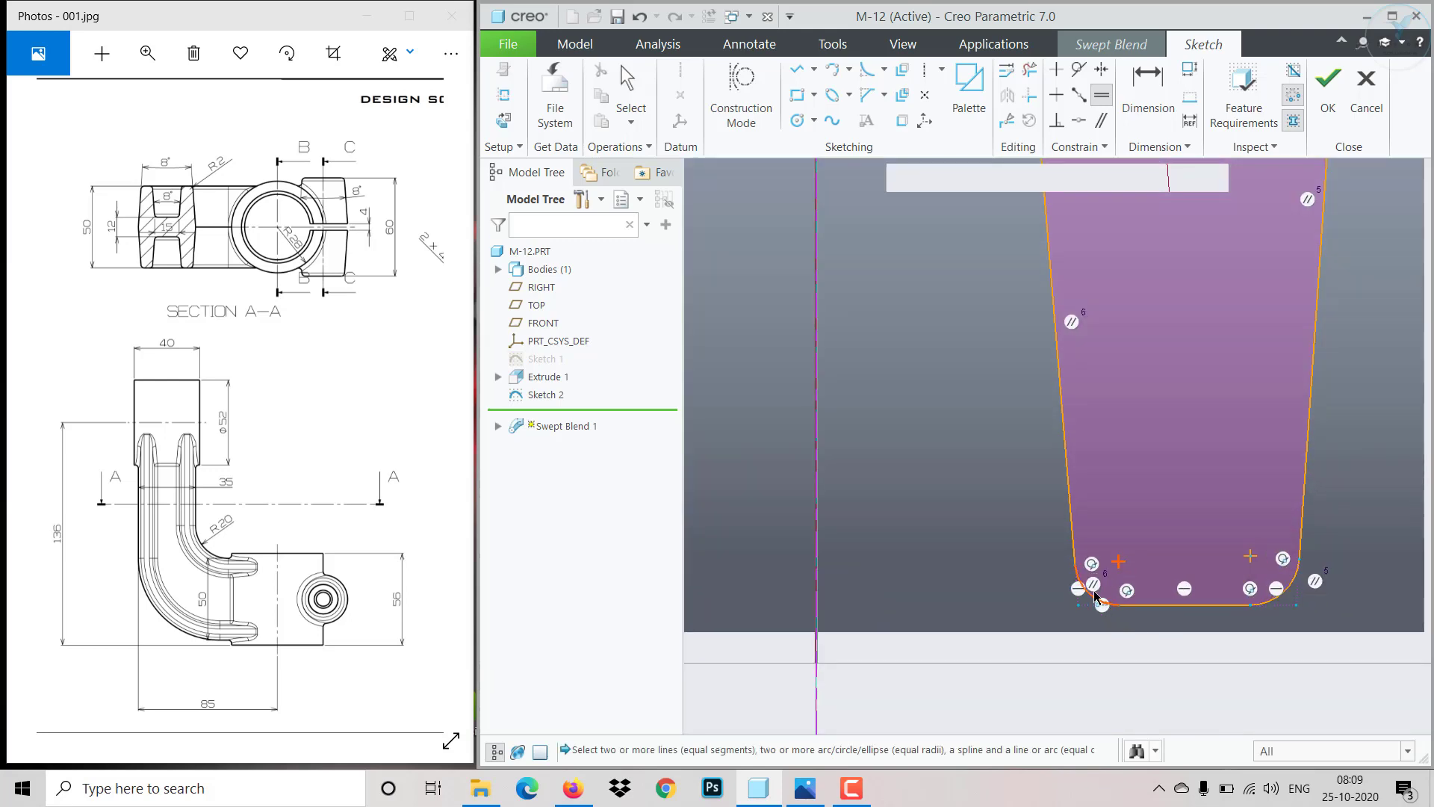
{"action": "scroll", "coordinate": [1092, 599], "scroll_direction": "down", "scroll_amount": 2}
{"action": "scroll", "coordinate": [1090, 597], "scroll_direction": "up", "scroll_amount": 2}
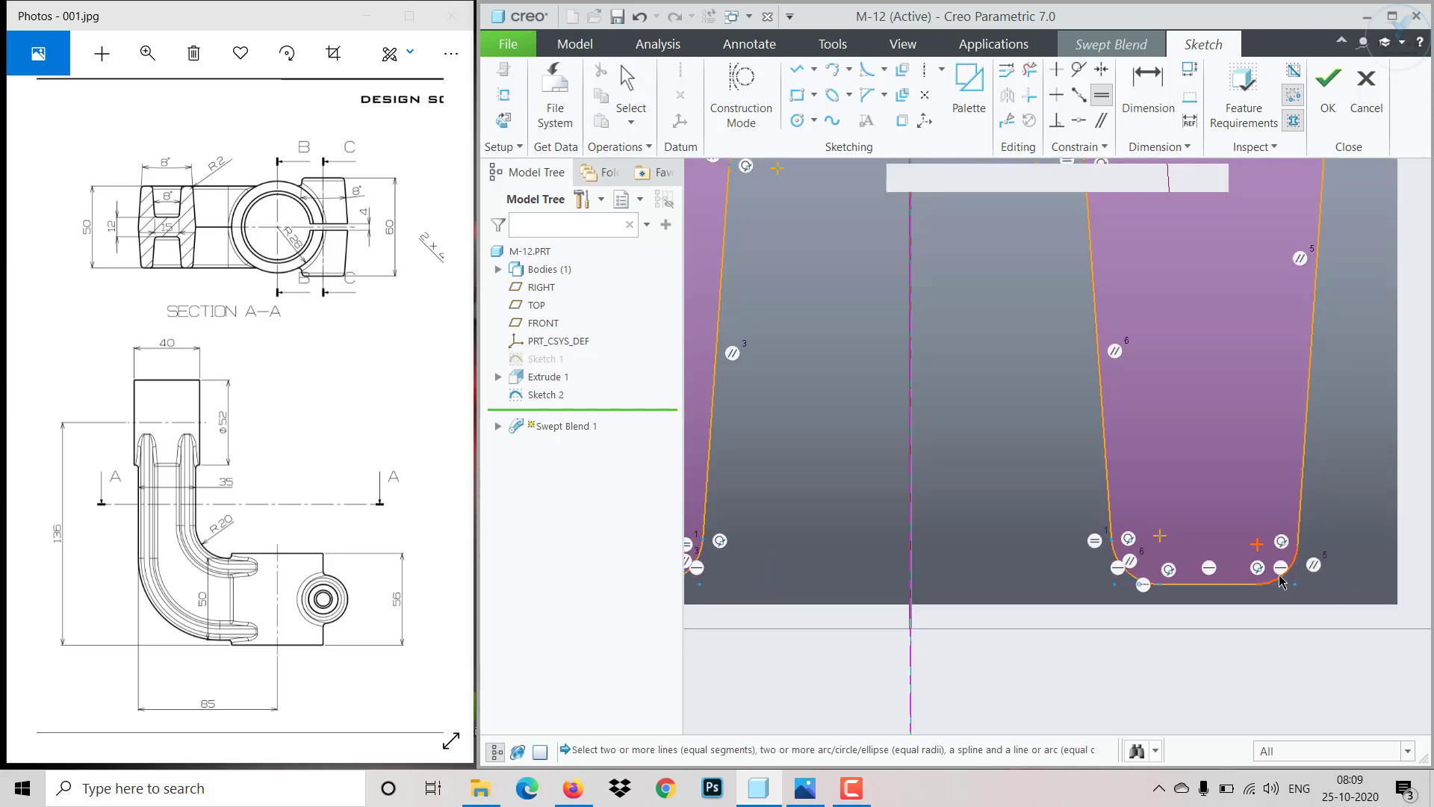
{"action": "left_click", "coordinate": [1280, 582]}
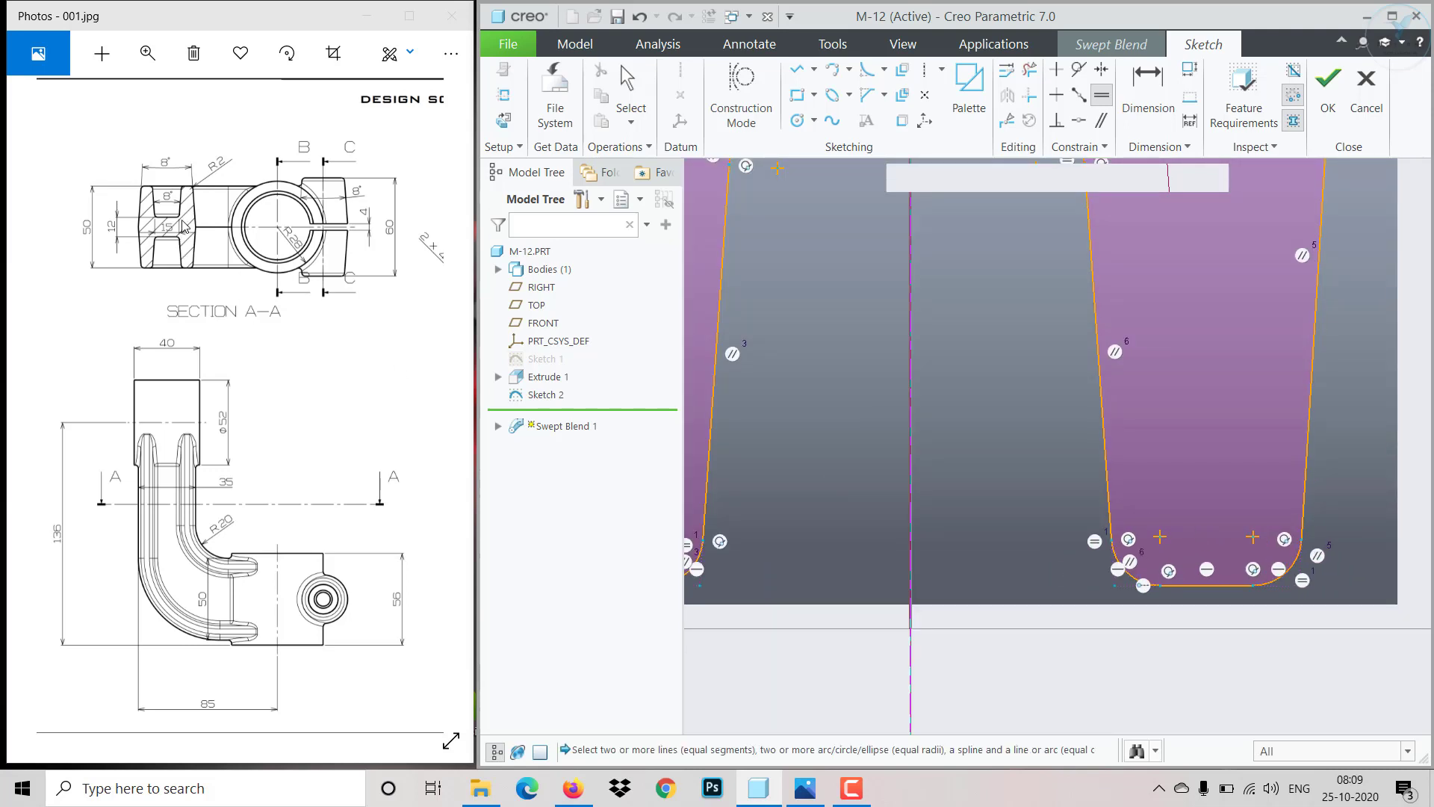
{"action": "scroll", "coordinate": [1036, 374], "scroll_direction": "up", "scroll_amount": 3}
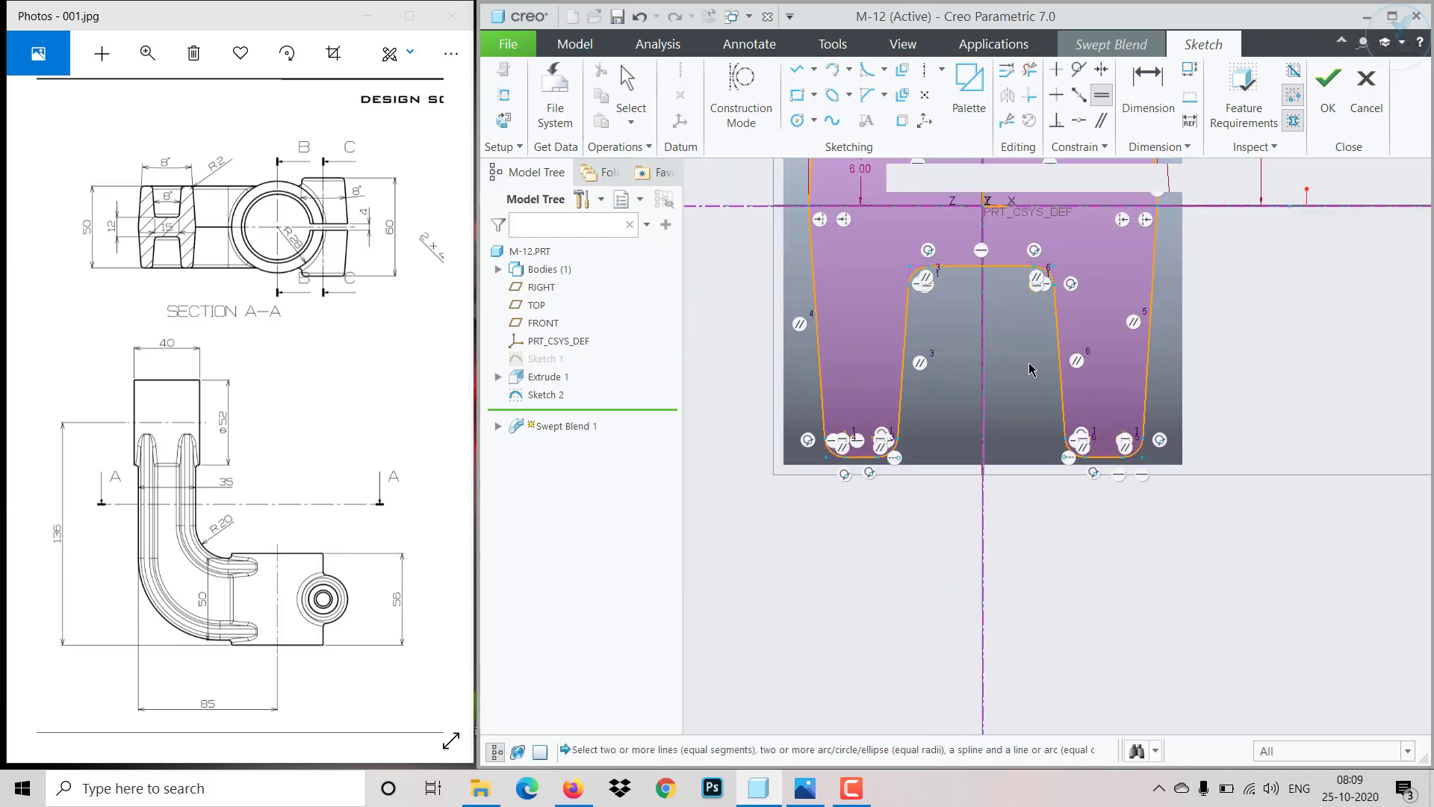
{"action": "scroll", "coordinate": [997, 205], "scroll_direction": "down", "scroll_amount": 2}
{"action": "scroll", "coordinate": [1035, 283], "scroll_direction": "up", "scroll_amount": 2}
{"action": "scroll", "coordinate": [1035, 216], "scroll_direction": "down", "scroll_amount": 3}
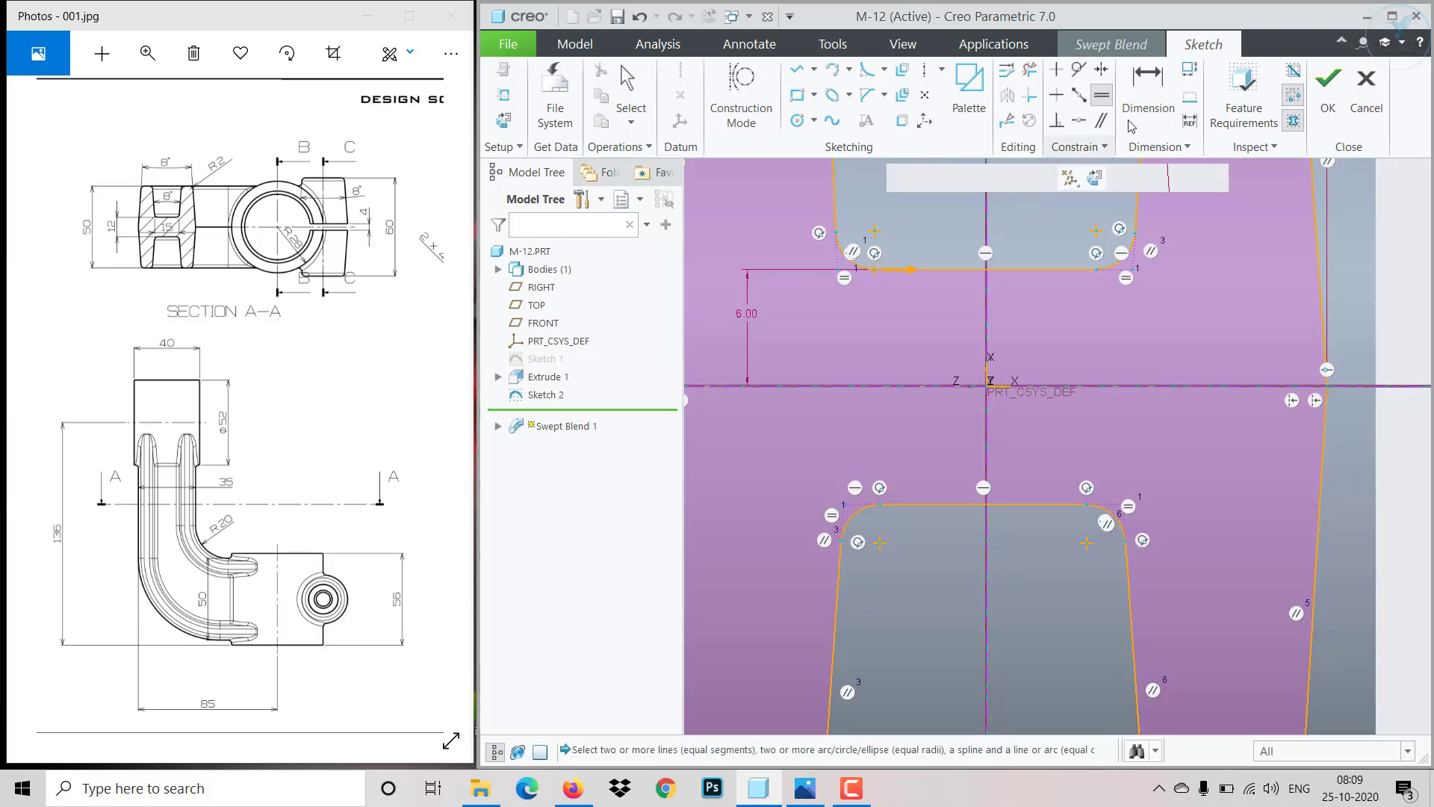
- Dimension the width of the upper notch as 15 and finish the first section's sketch
{"action": "left_click", "coordinate": [1148, 86]}
{"action": "scroll", "coordinate": [1151, 329], "scroll_direction": "down", "scroll_amount": 2}
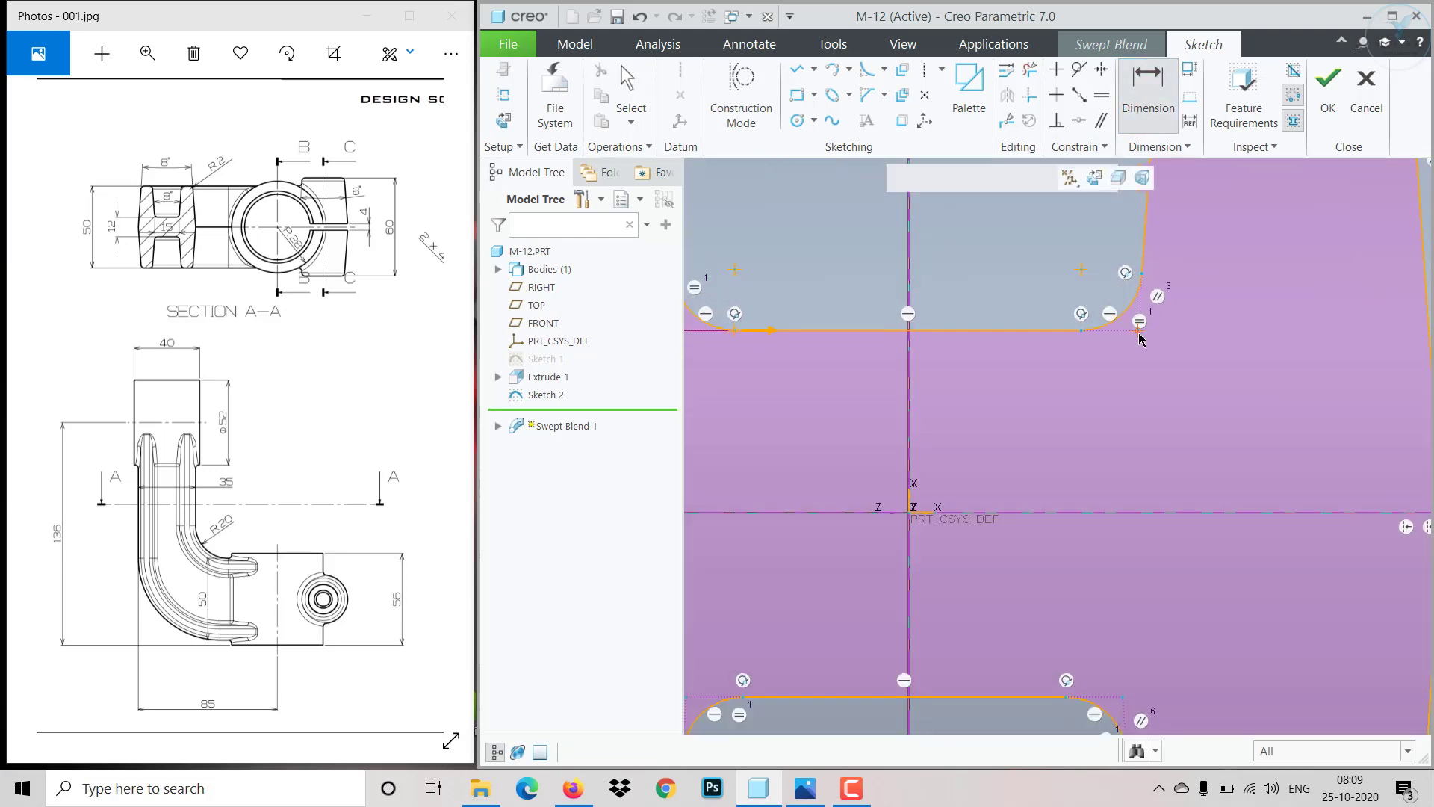
{"action": "scroll", "coordinate": [1141, 338], "scroll_direction": "up", "scroll_amount": 3}
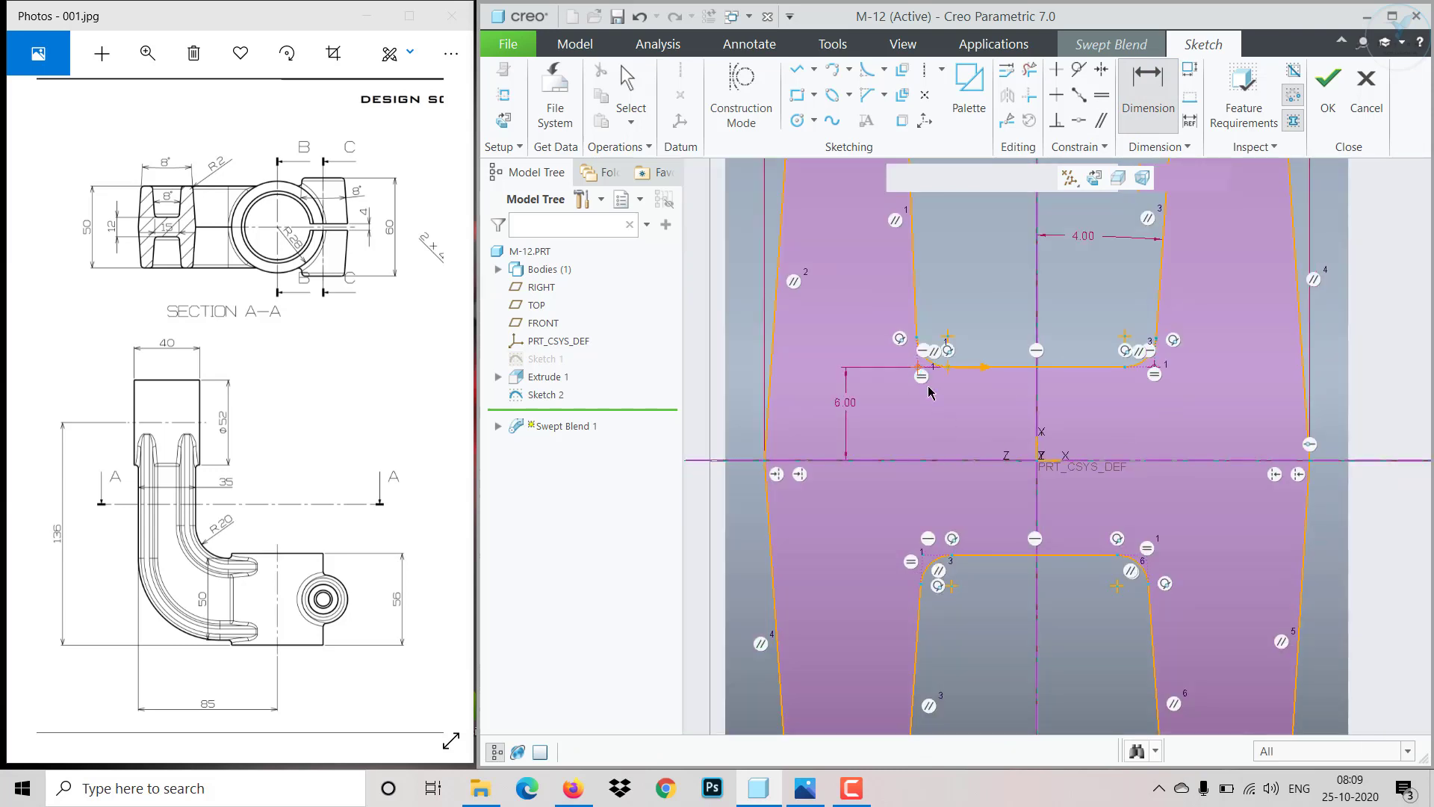
{"action": "middle_click", "coordinate": [987, 446]}
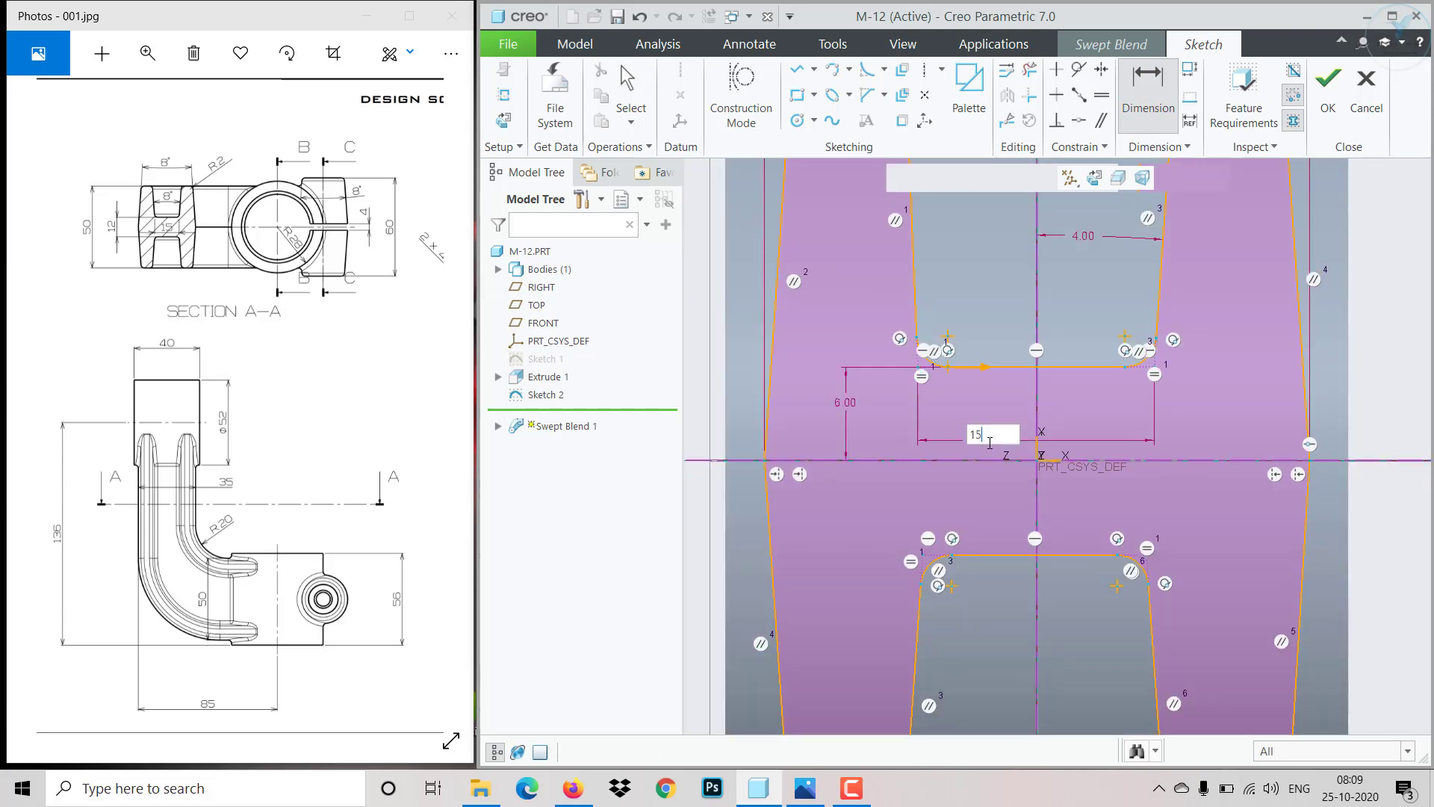
{"action": "key", "text": "Return"}
{"action": "left_click", "coordinate": [1328, 84]}
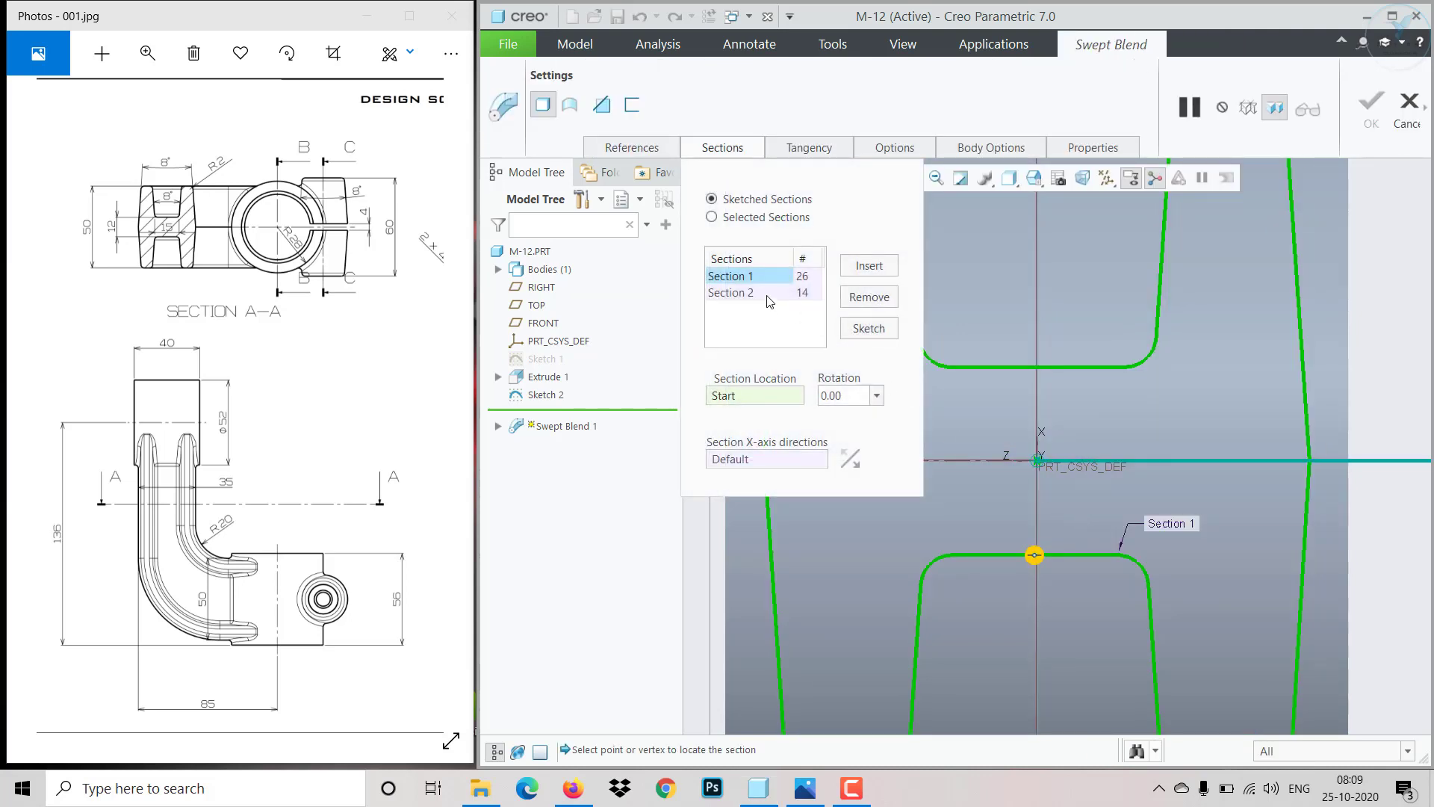
- Open the second section's sketch and fillet both top corners of the H's upper right leg
{"action": "left_click", "coordinate": [769, 297]}
{"action": "left_click", "coordinate": [869, 329]}
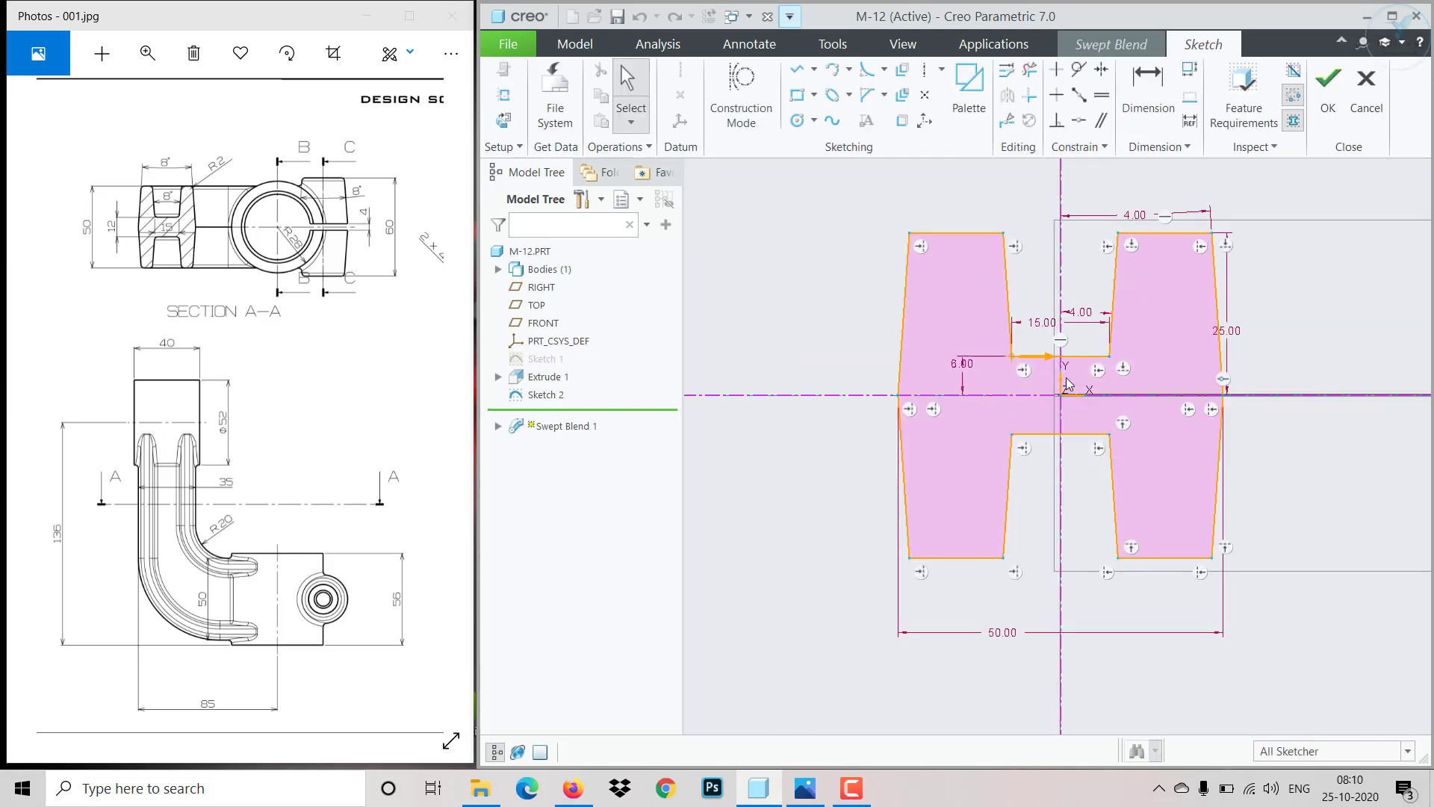
{"action": "scroll", "coordinate": [1127, 218], "scroll_direction": "up", "scroll_amount": 3}
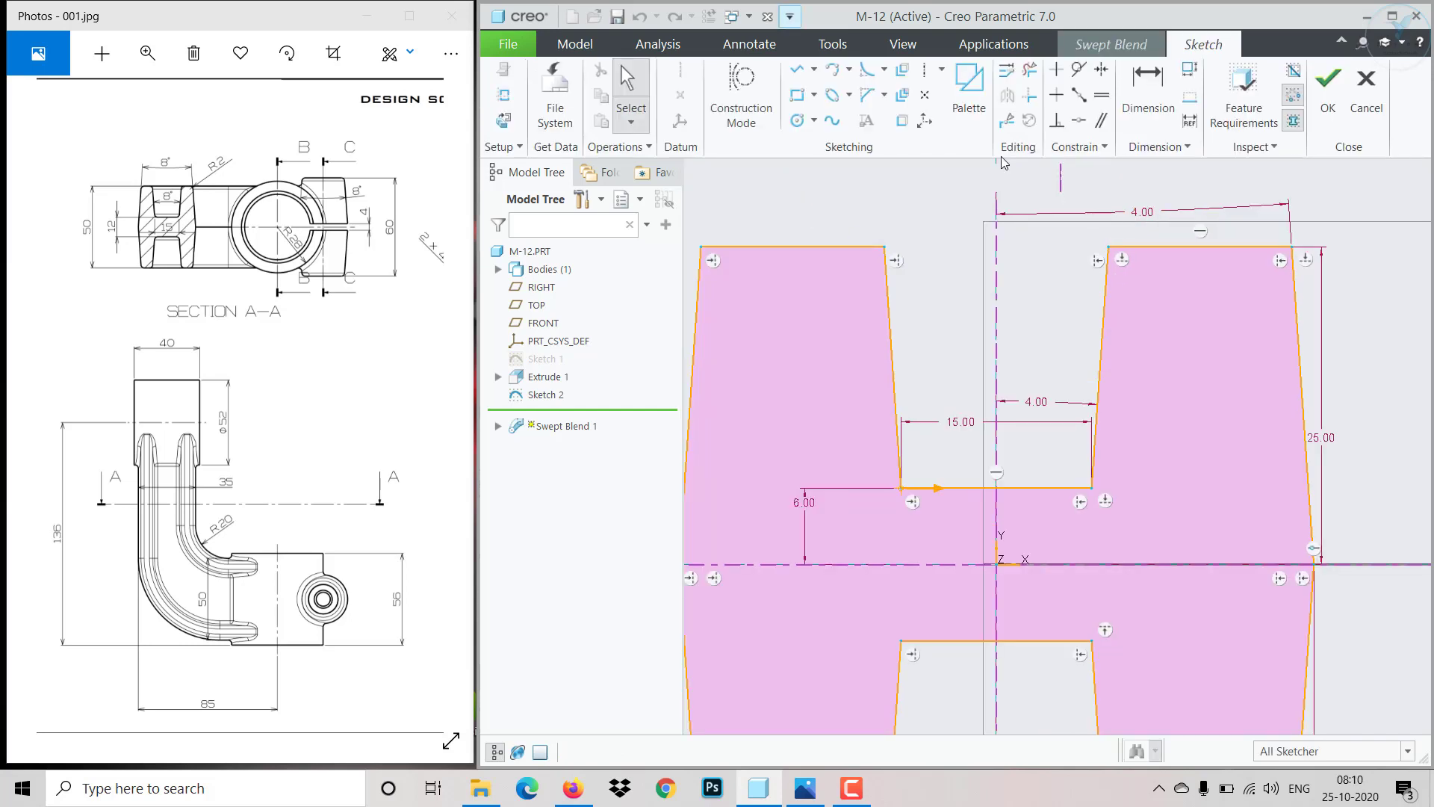
{"action": "left_click", "coordinate": [868, 72]}
{"action": "left_click", "coordinate": [1117, 246]}
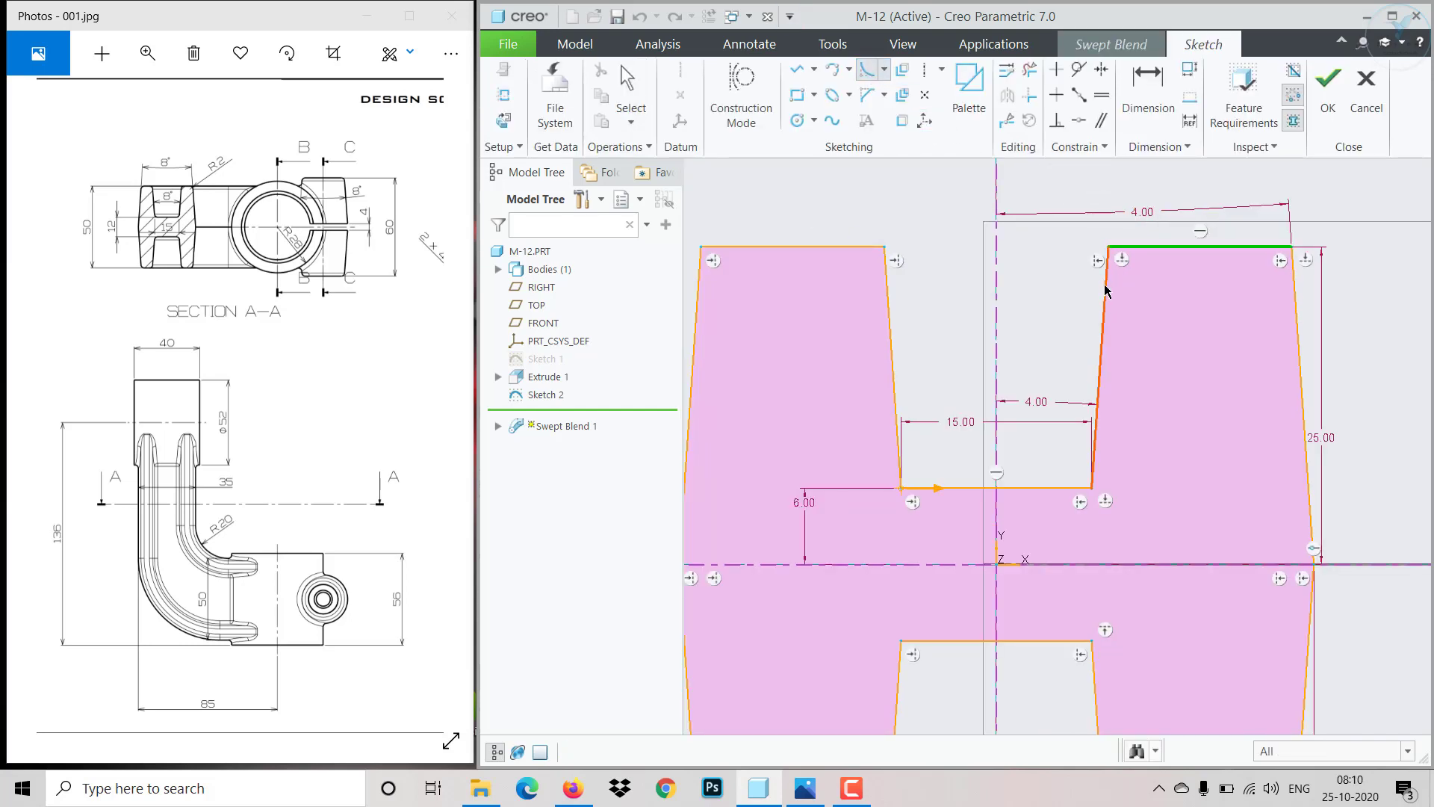
{"action": "left_click", "coordinate": [1105, 290]}
{"action": "left_click", "coordinate": [1250, 246]}
{"action": "left_click", "coordinate": [1300, 358]}
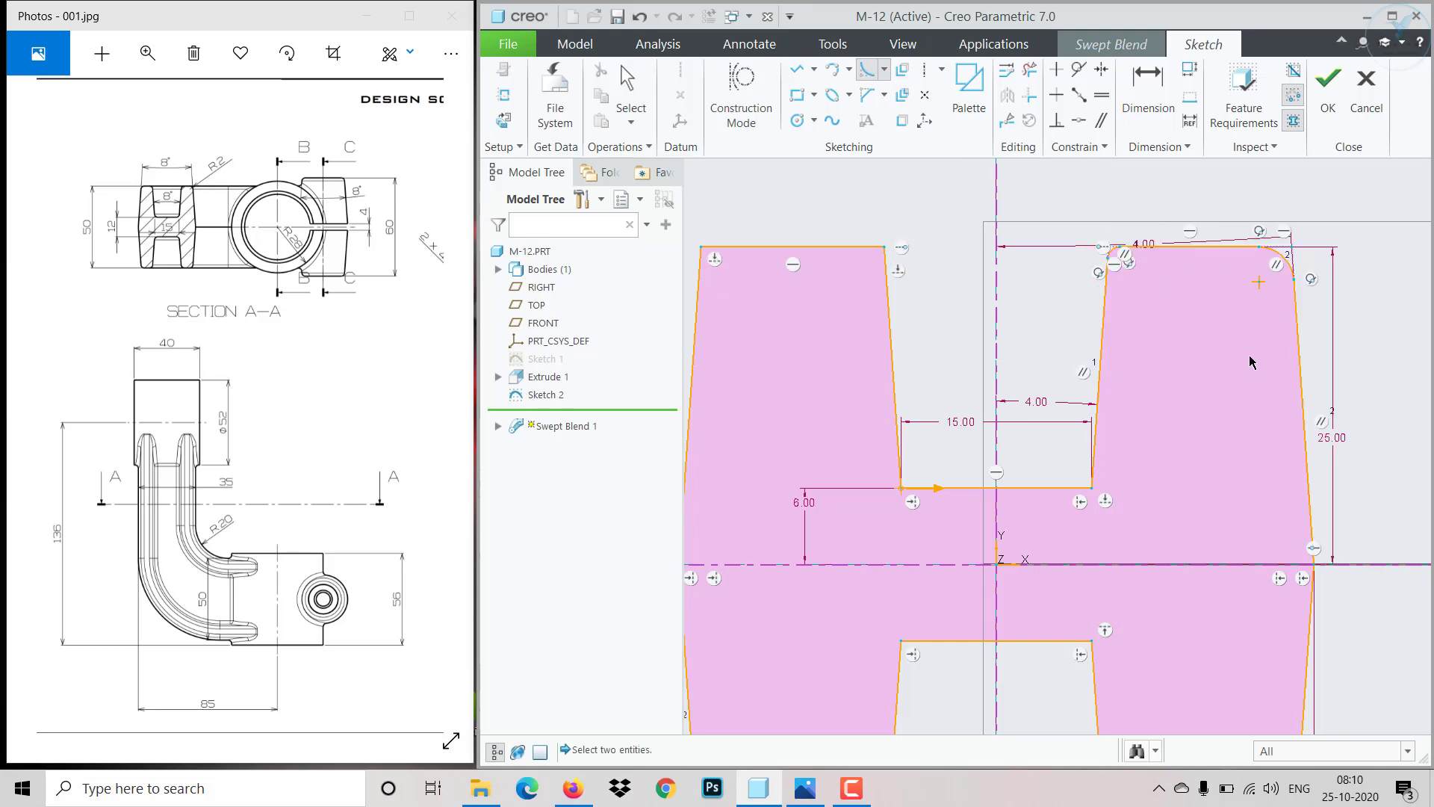
- Fillet the upper notch's bottom corners and both top corners of the upper left leg in the second section
{"action": "left_click", "coordinate": [1088, 468]}
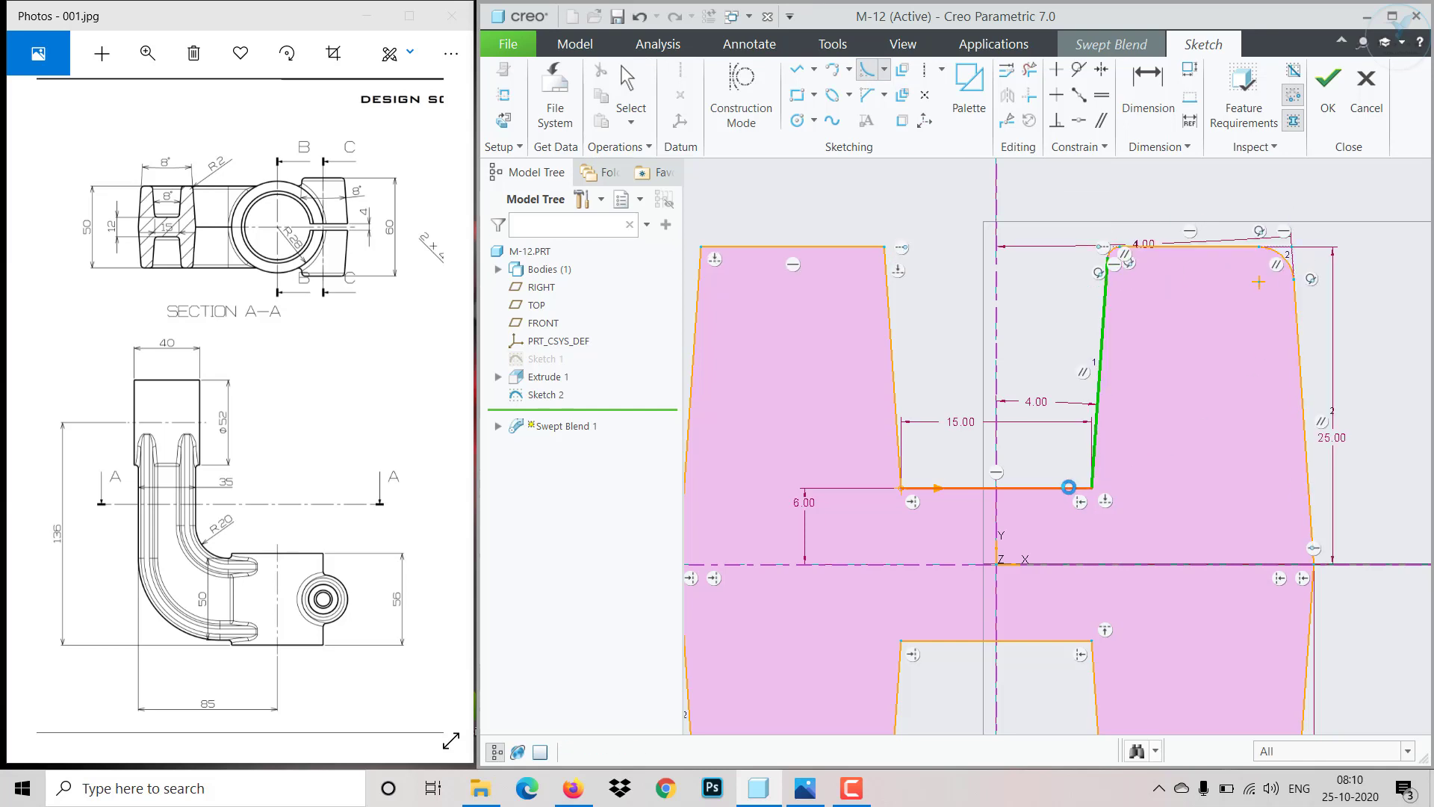
{"action": "left_click", "coordinate": [1072, 486]}
{"action": "left_click", "coordinate": [900, 449]}
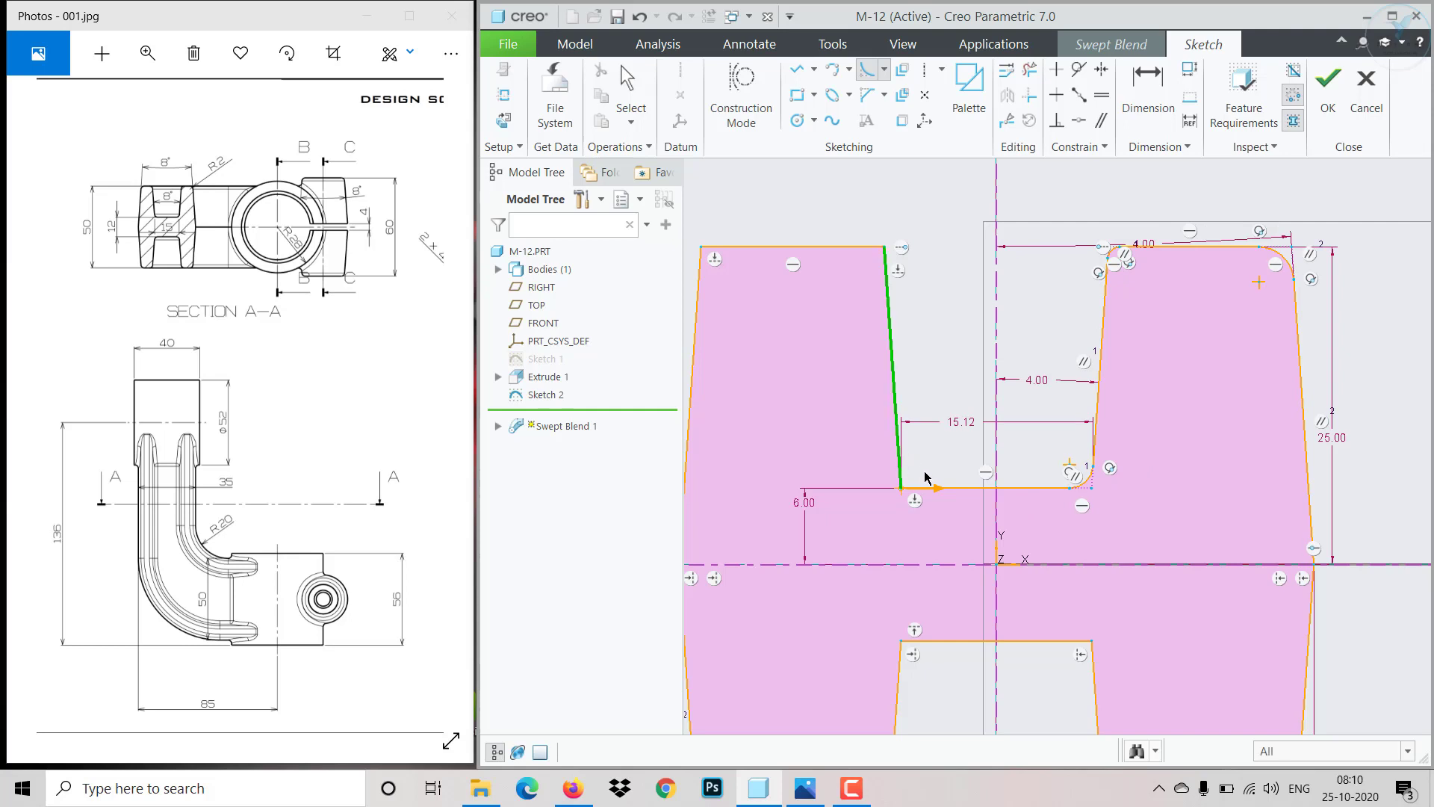
{"action": "left_click", "coordinate": [945, 489]}
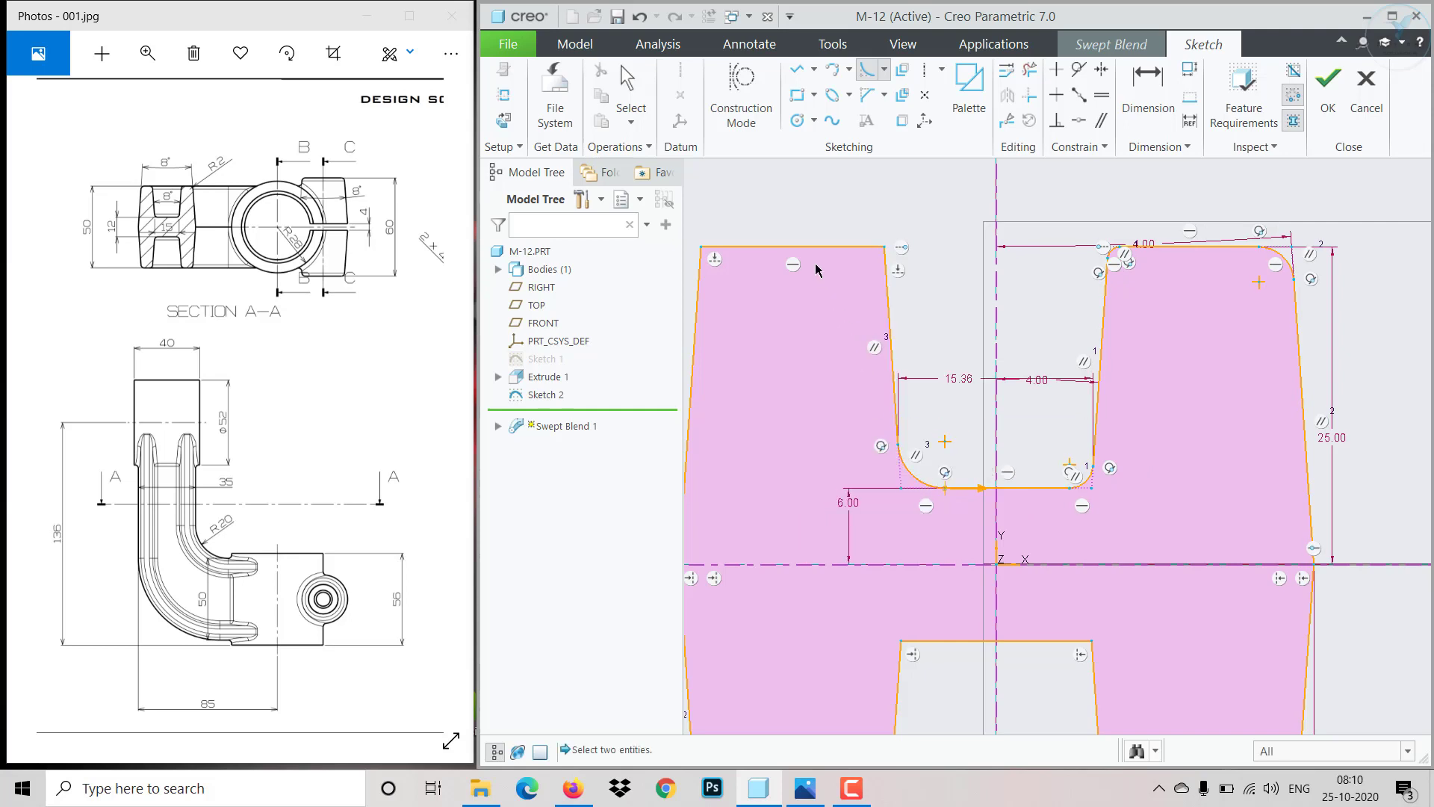
{"action": "left_click", "coordinate": [834, 247]}
{"action": "left_click", "coordinate": [889, 295]}
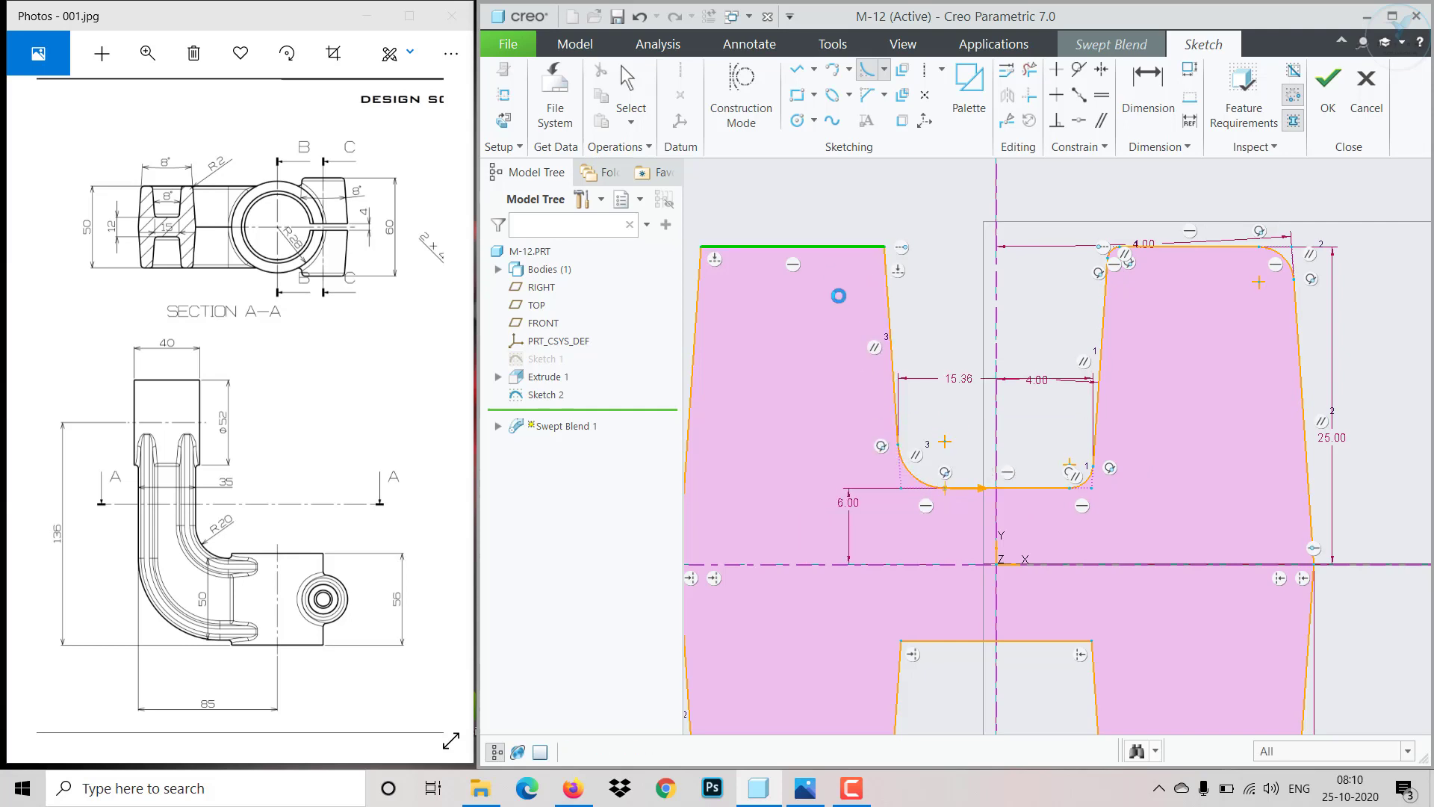
{"action": "left_click", "coordinate": [734, 248]}
{"action": "left_click", "coordinate": [695, 290]}
- Fillet both bottom corners of the second section's lower left leg
{"action": "scroll", "coordinate": [800, 364], "scroll_direction": "down", "scroll_amount": 3}
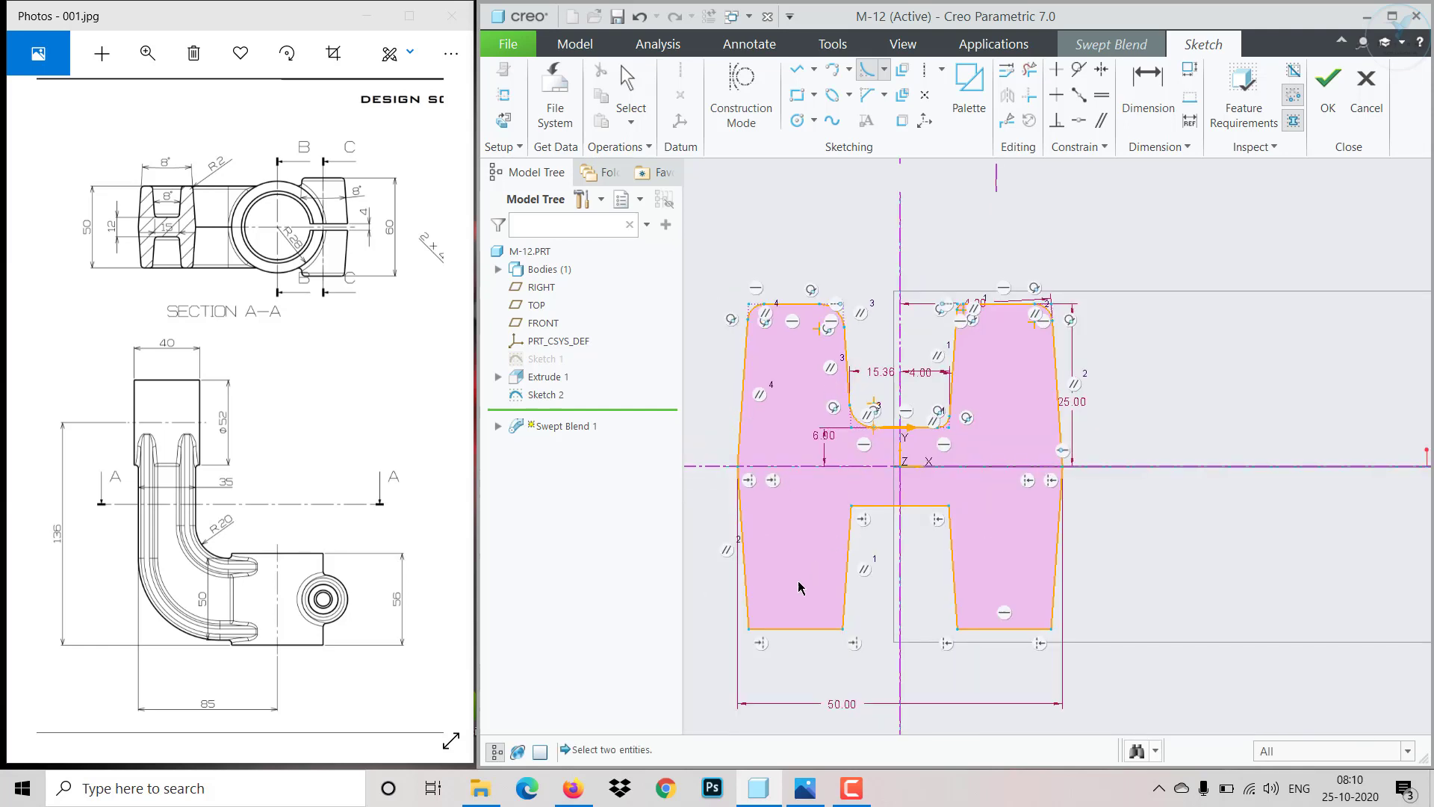
{"action": "scroll", "coordinate": [799, 588], "scroll_direction": "up", "scroll_amount": 2}
{"action": "left_click", "coordinate": [734, 623]}
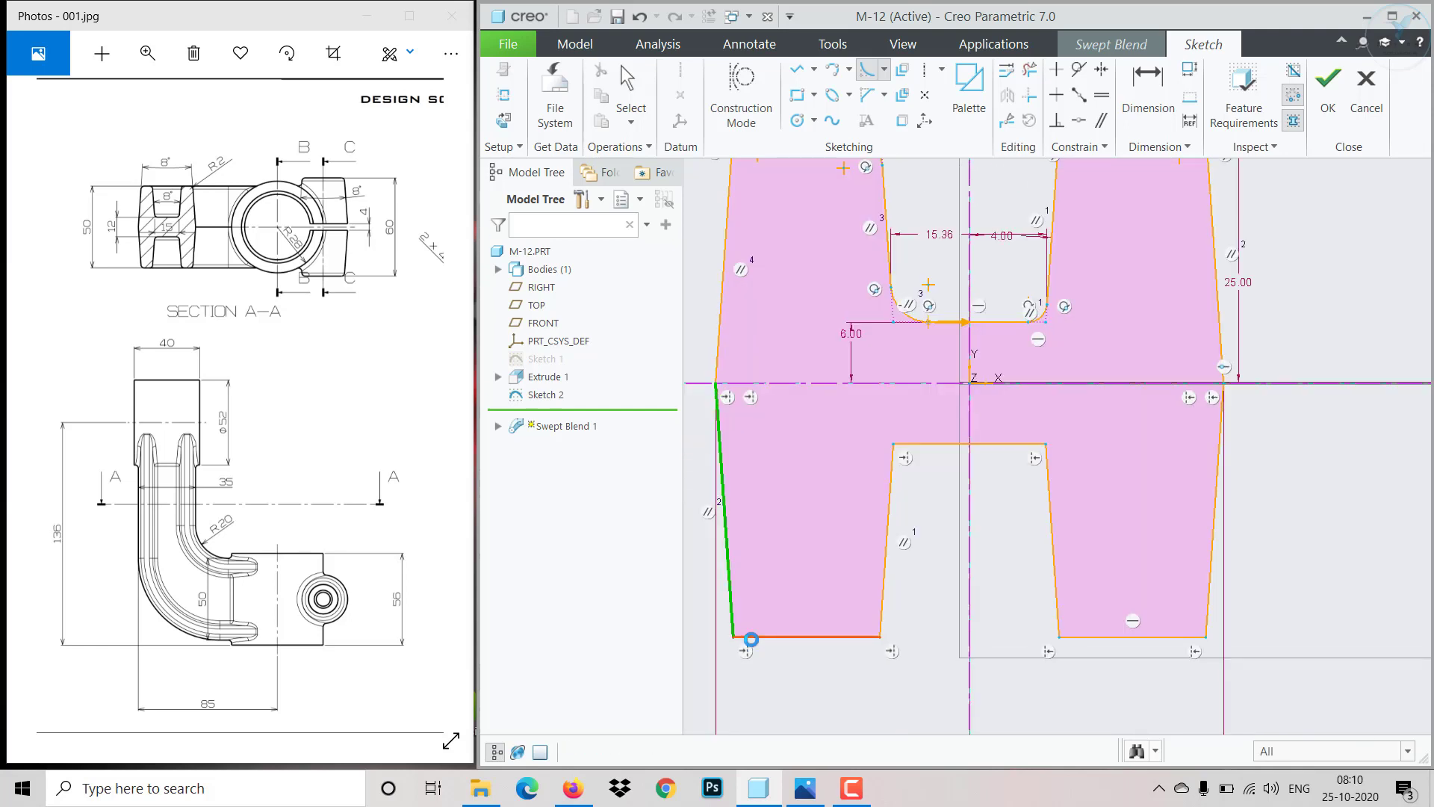
{"action": "left_click", "coordinate": [751, 637]}
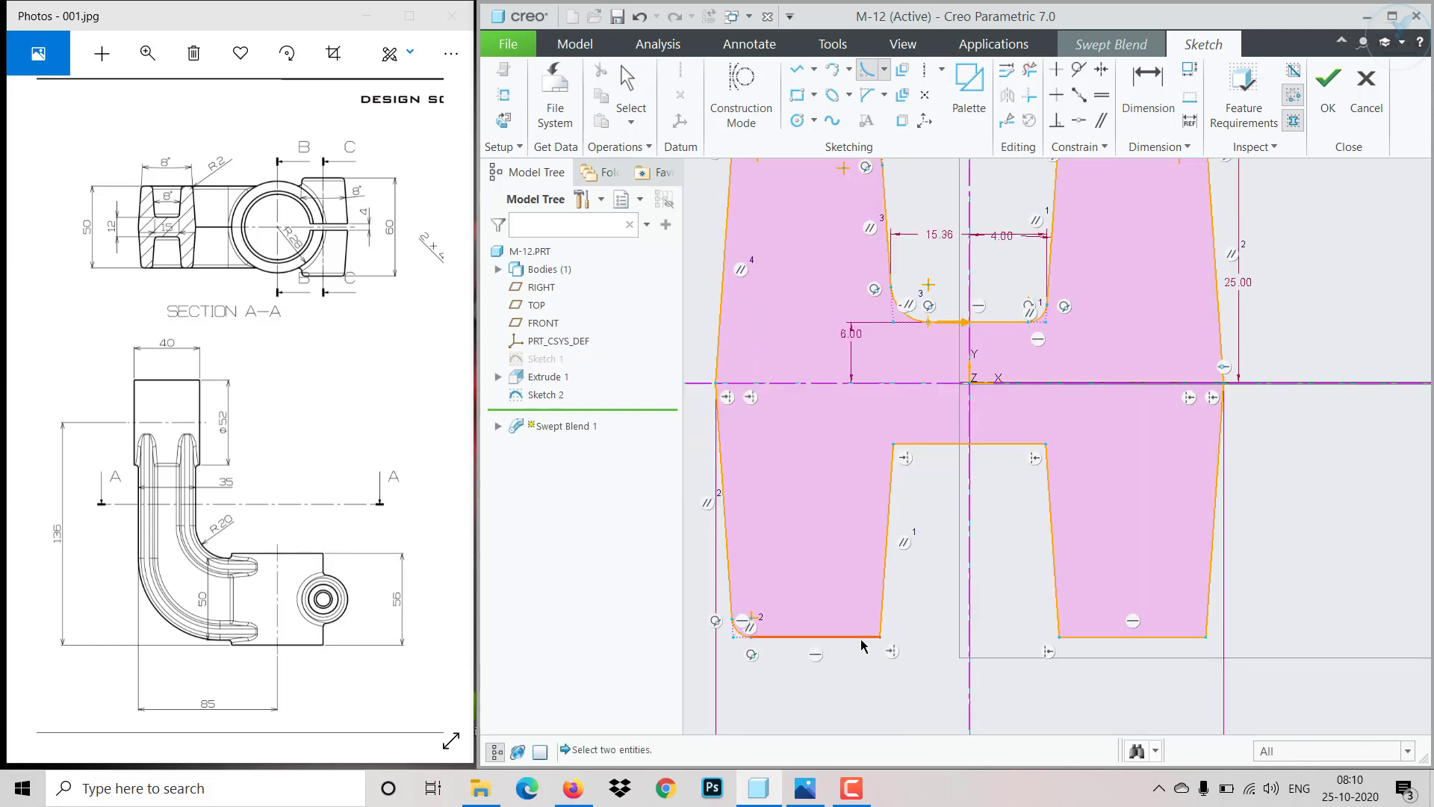
{"action": "left_click", "coordinate": [867, 637]}
{"action": "left_click", "coordinate": [890, 523]}
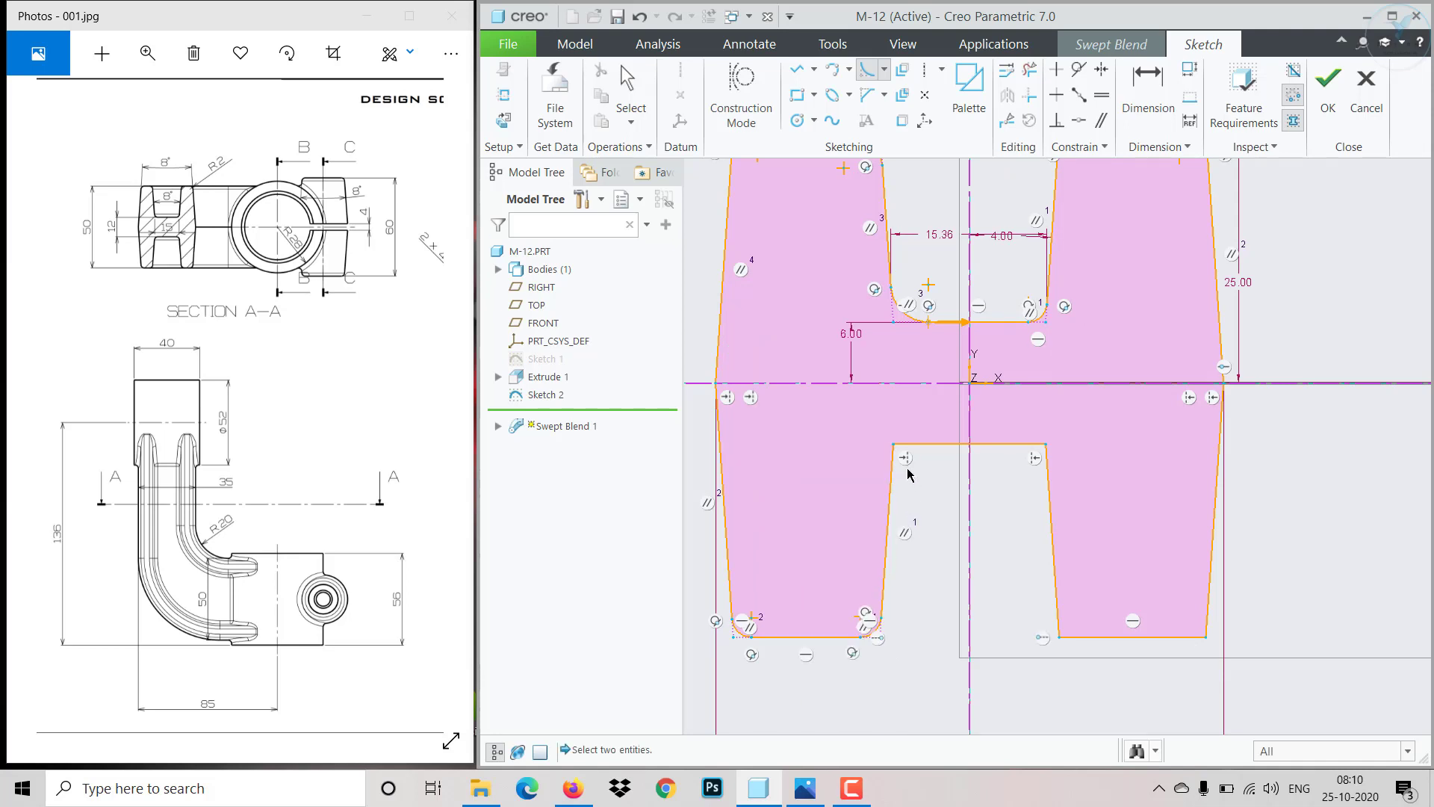
- Fillet both top corners of the lower notch in the second section
{"action": "left_click", "coordinate": [890, 474]}
{"action": "left_click", "coordinate": [1030, 455]}
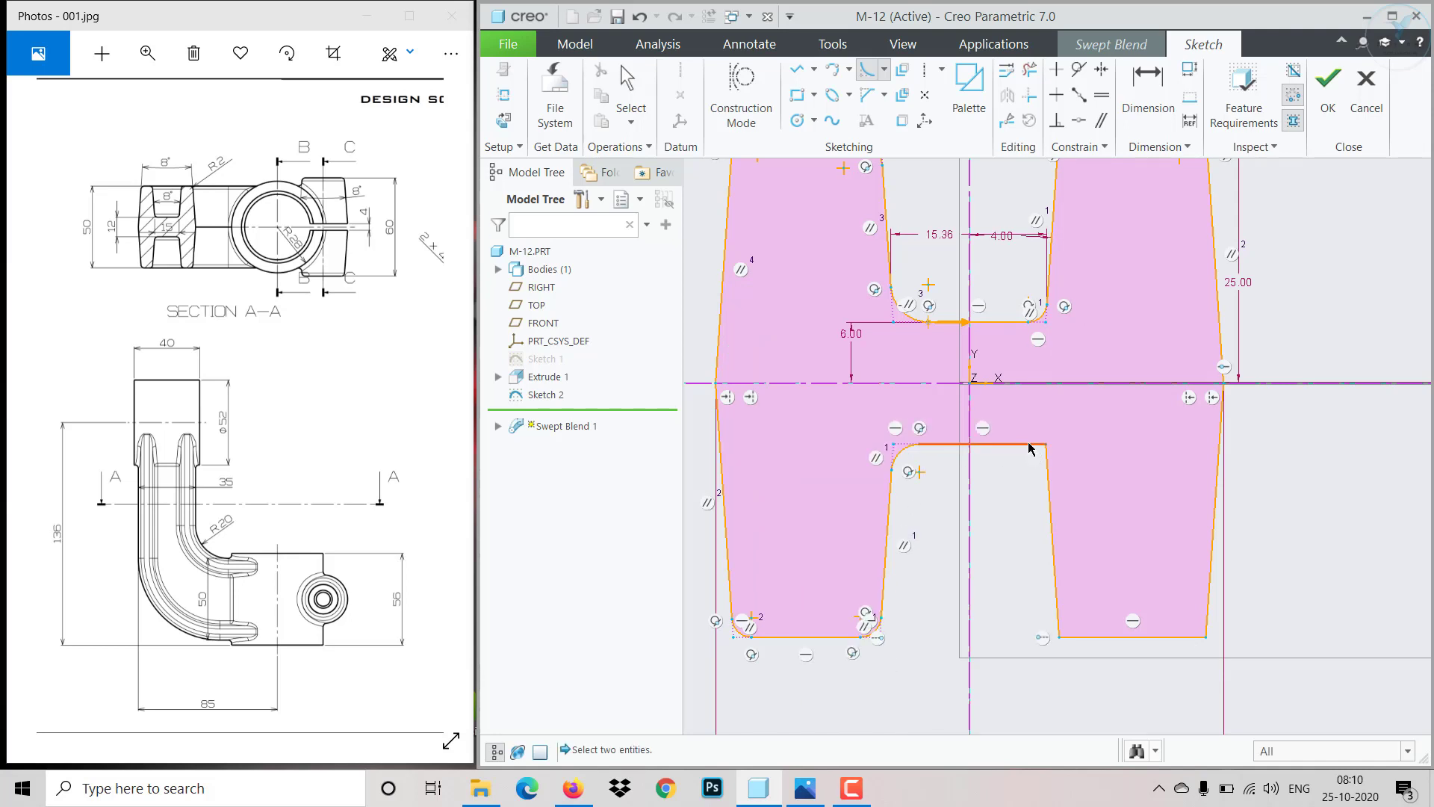
{"action": "left_click", "coordinate": [1032, 448]}
{"action": "left_click", "coordinate": [1054, 545]}
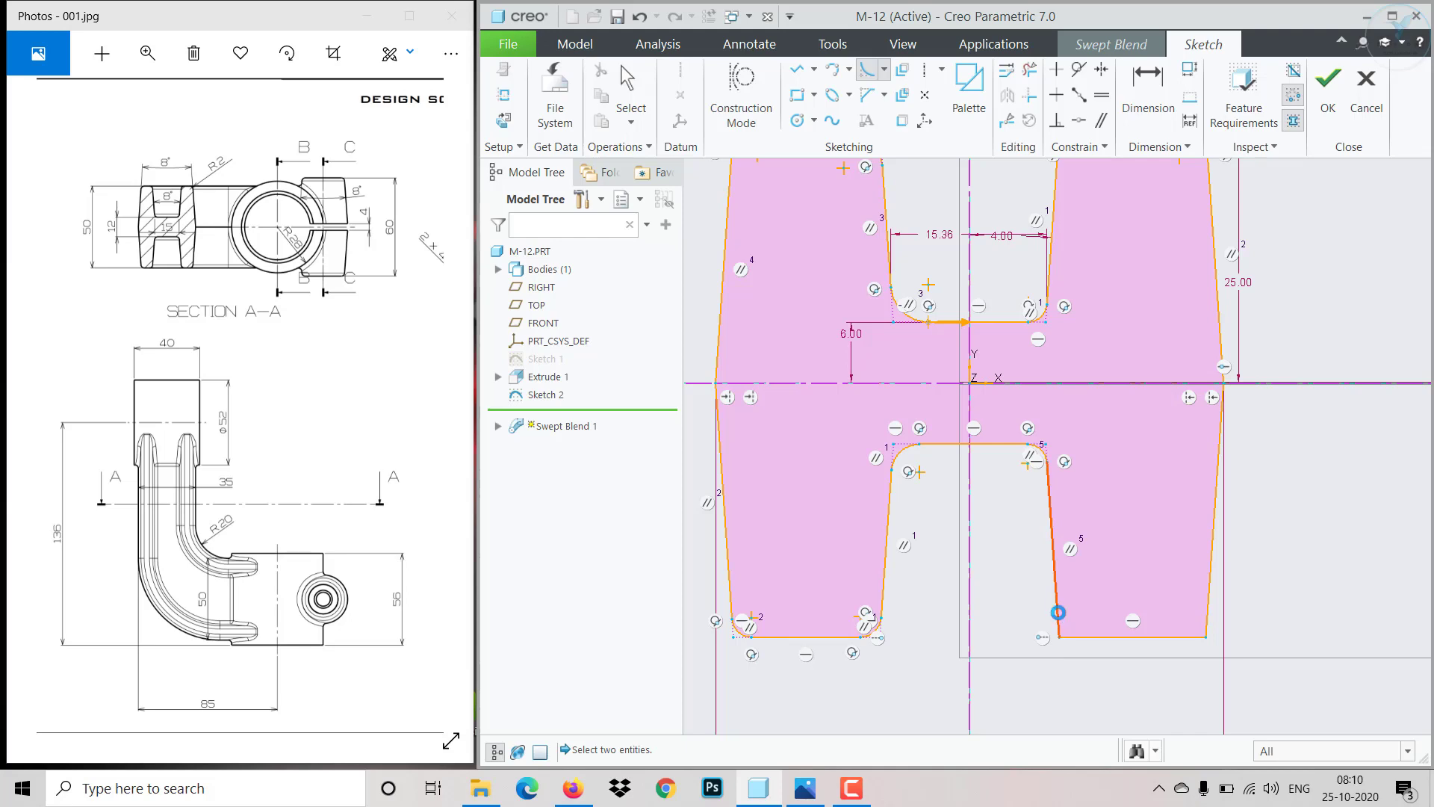
- Fillet both bottom corners of the second section's lower right leg
{"action": "left_click", "coordinate": [1062, 617]}
{"action": "left_click", "coordinate": [1079, 637]}
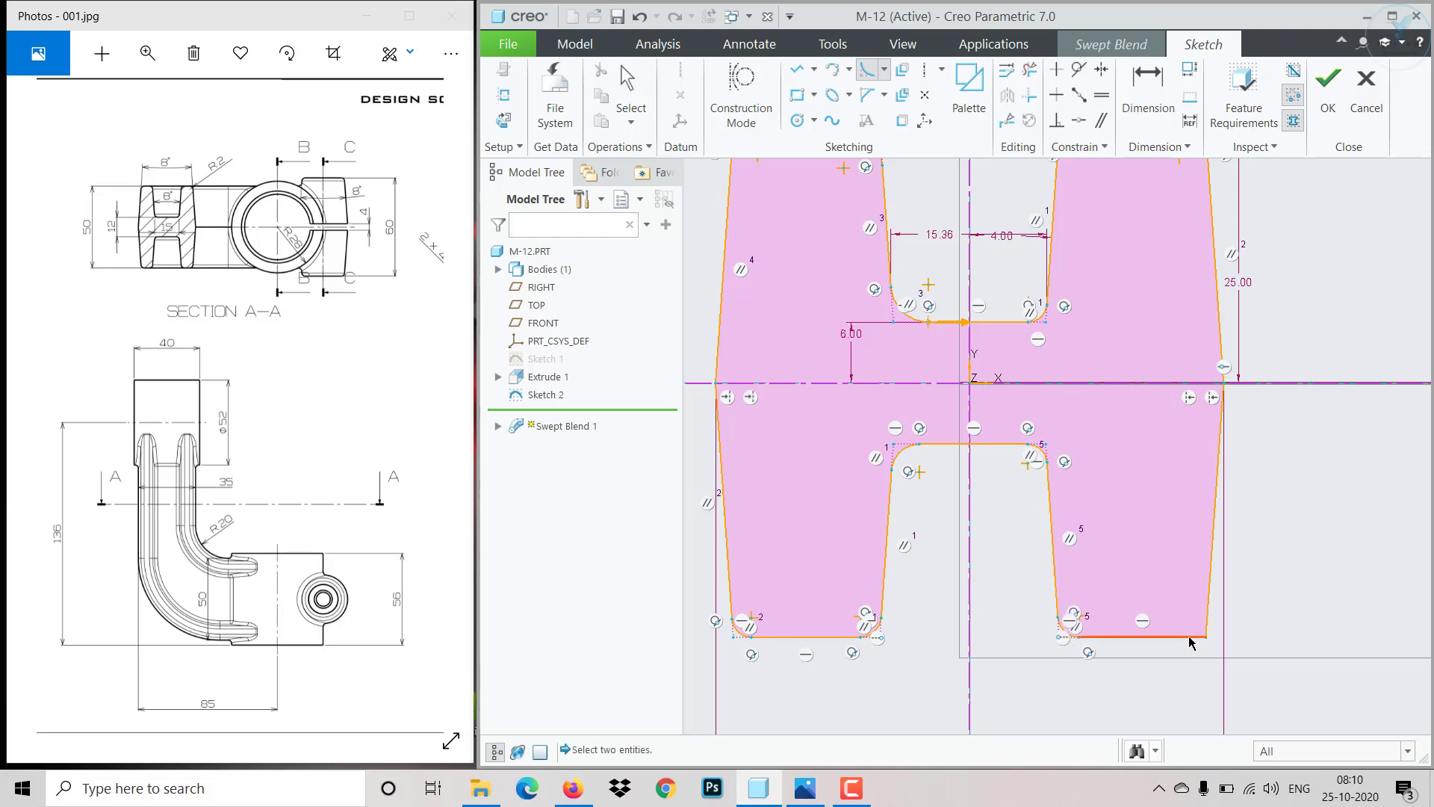
{"action": "left_click", "coordinate": [1189, 637]}
{"action": "left_click", "coordinate": [1208, 614]}
{"action": "middle_click", "coordinate": [1316, 571]}
- Set the radius of the upper right leg's top right fillet to 2
{"action": "left_click", "coordinate": [1270, 531]}
{"action": "scroll", "coordinate": [1247, 512], "scroll_direction": "up", "scroll_amount": 5}
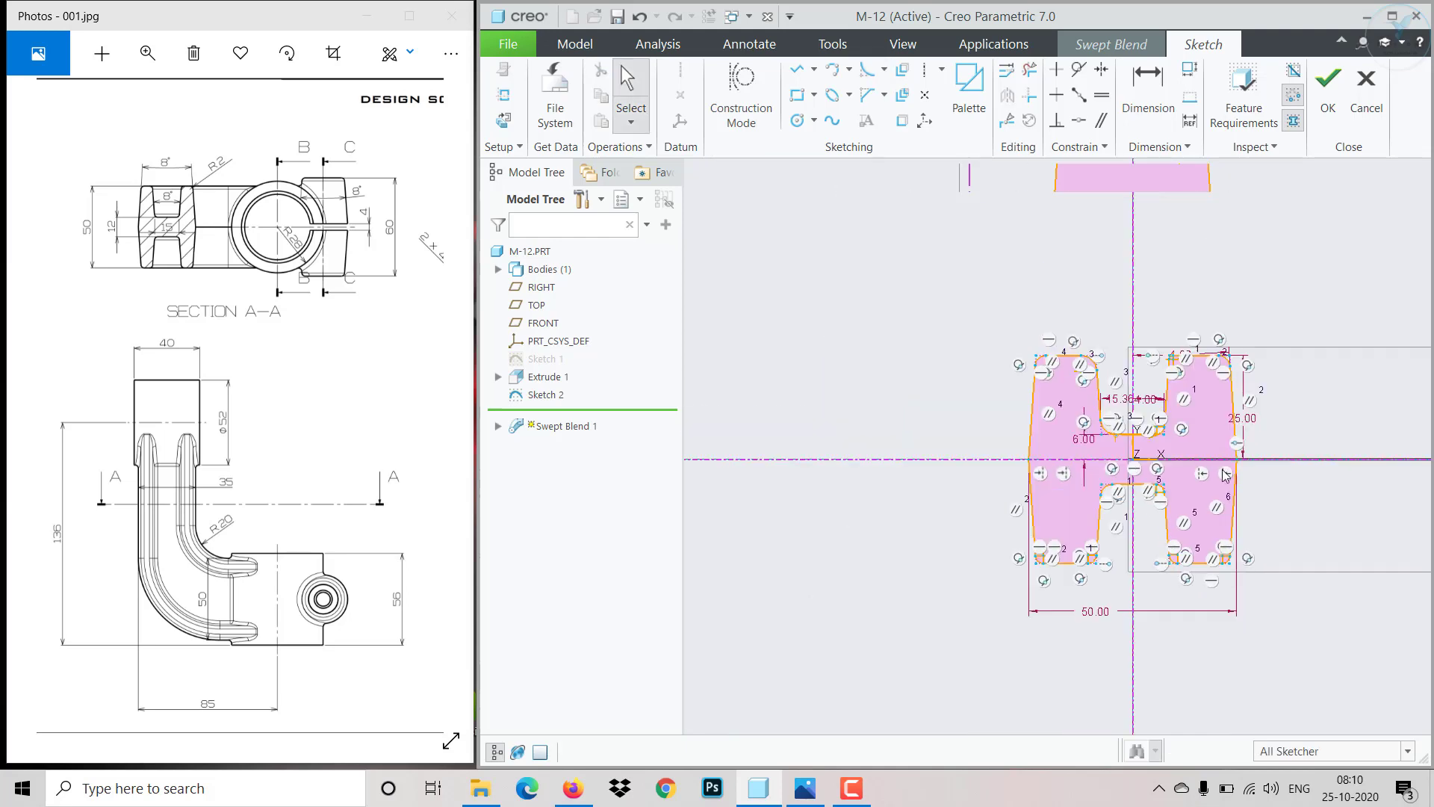
{"action": "scroll", "coordinate": [1224, 475], "scroll_direction": "down", "scroll_amount": 5}
{"action": "left_click", "coordinate": [1196, 459]}
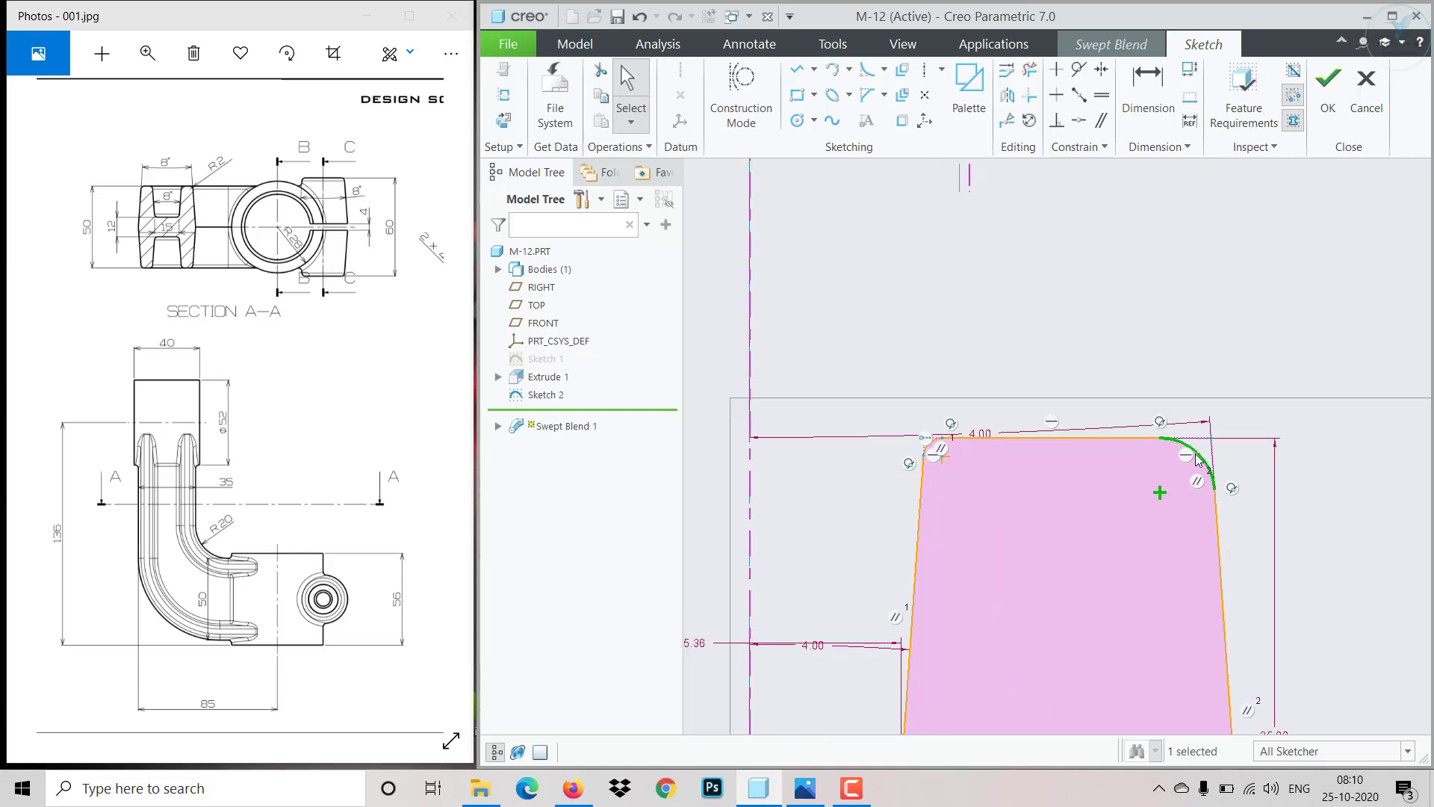
{"action": "double_click", "coordinate": [1236, 420]}
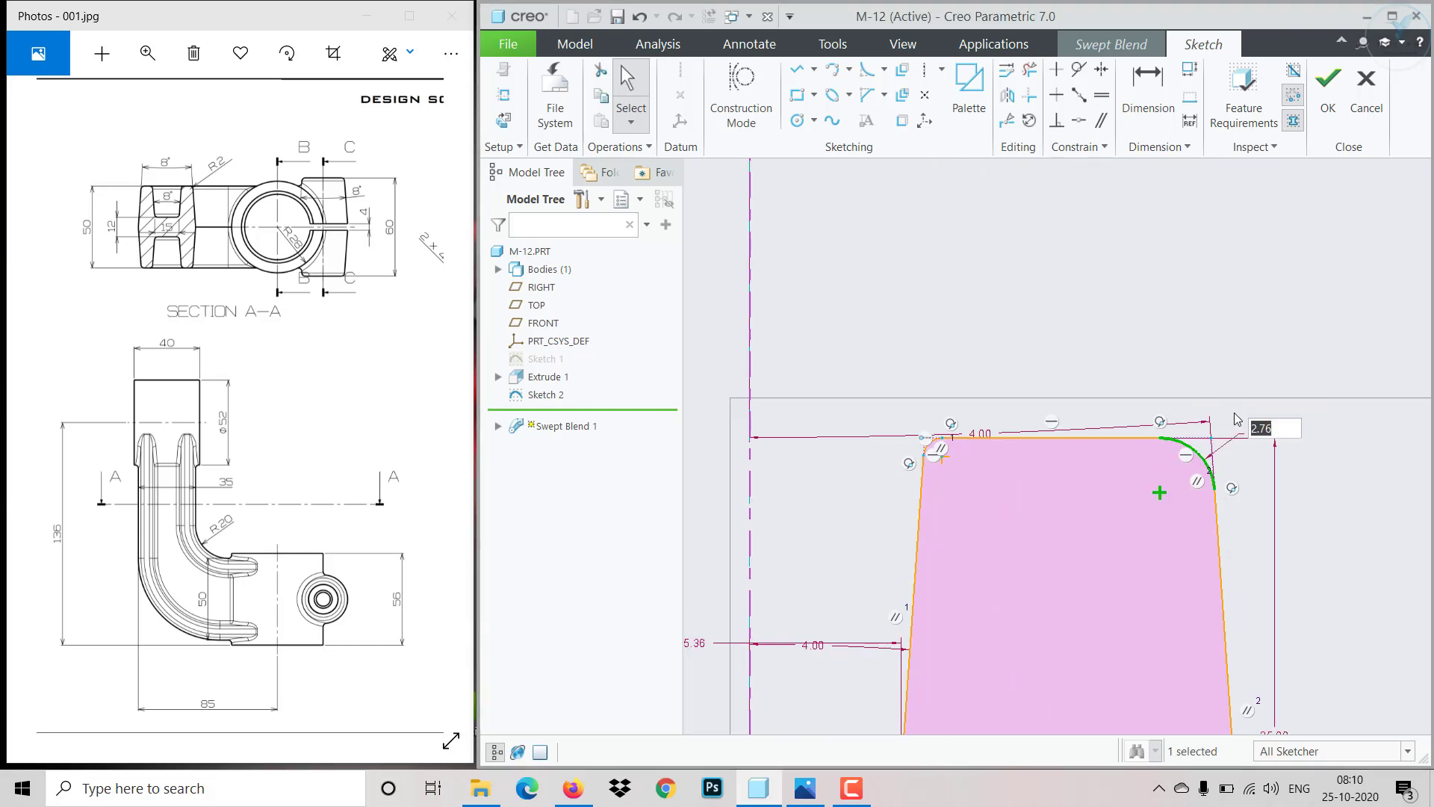
{"action": "type", "text": "2"}
{"action": "key", "text": "Return"}
- Constrain all the second section's fillets to have equal radius with the R 2 fillet
{"action": "left_click", "coordinate": [1101, 95]}
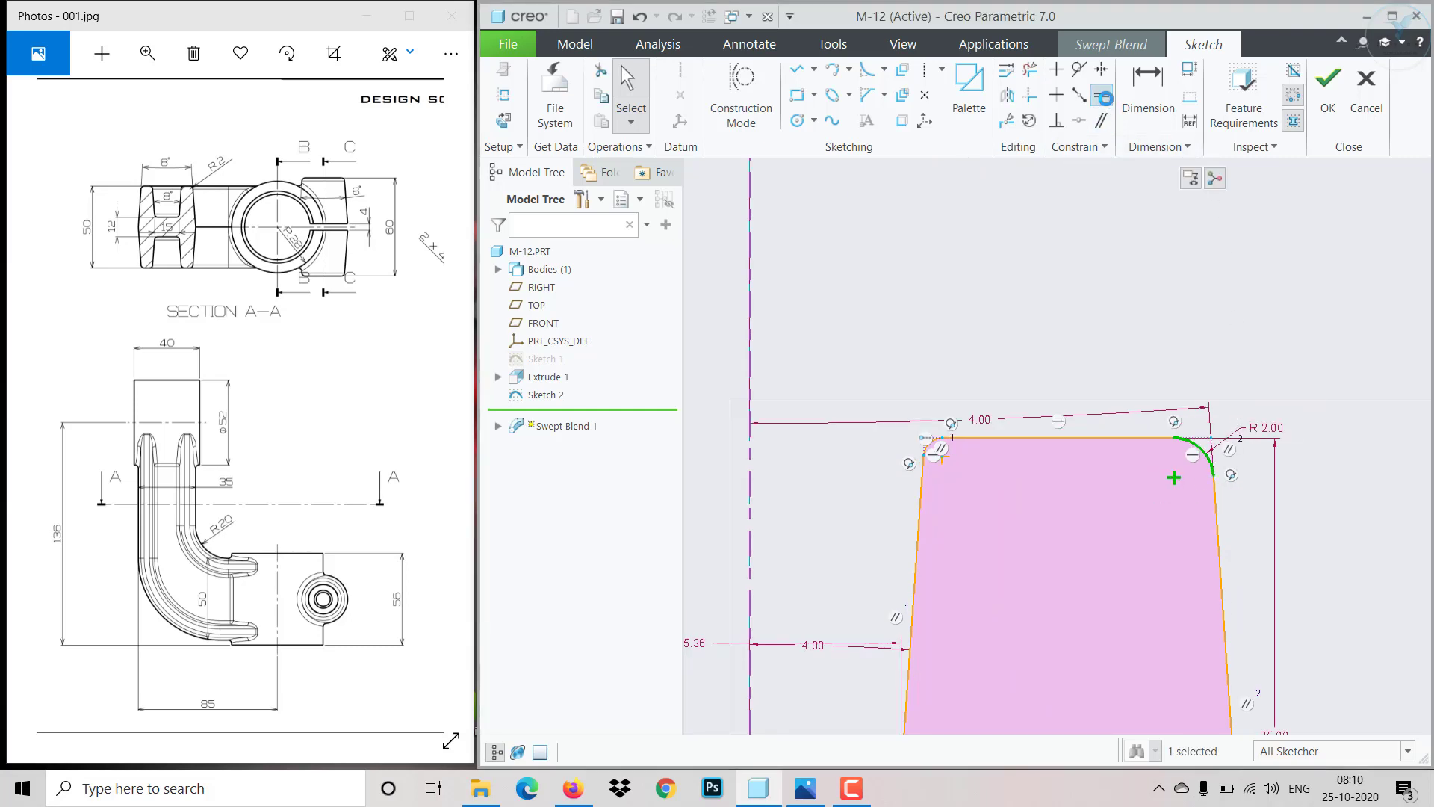
{"action": "left_click", "coordinate": [1210, 454]}
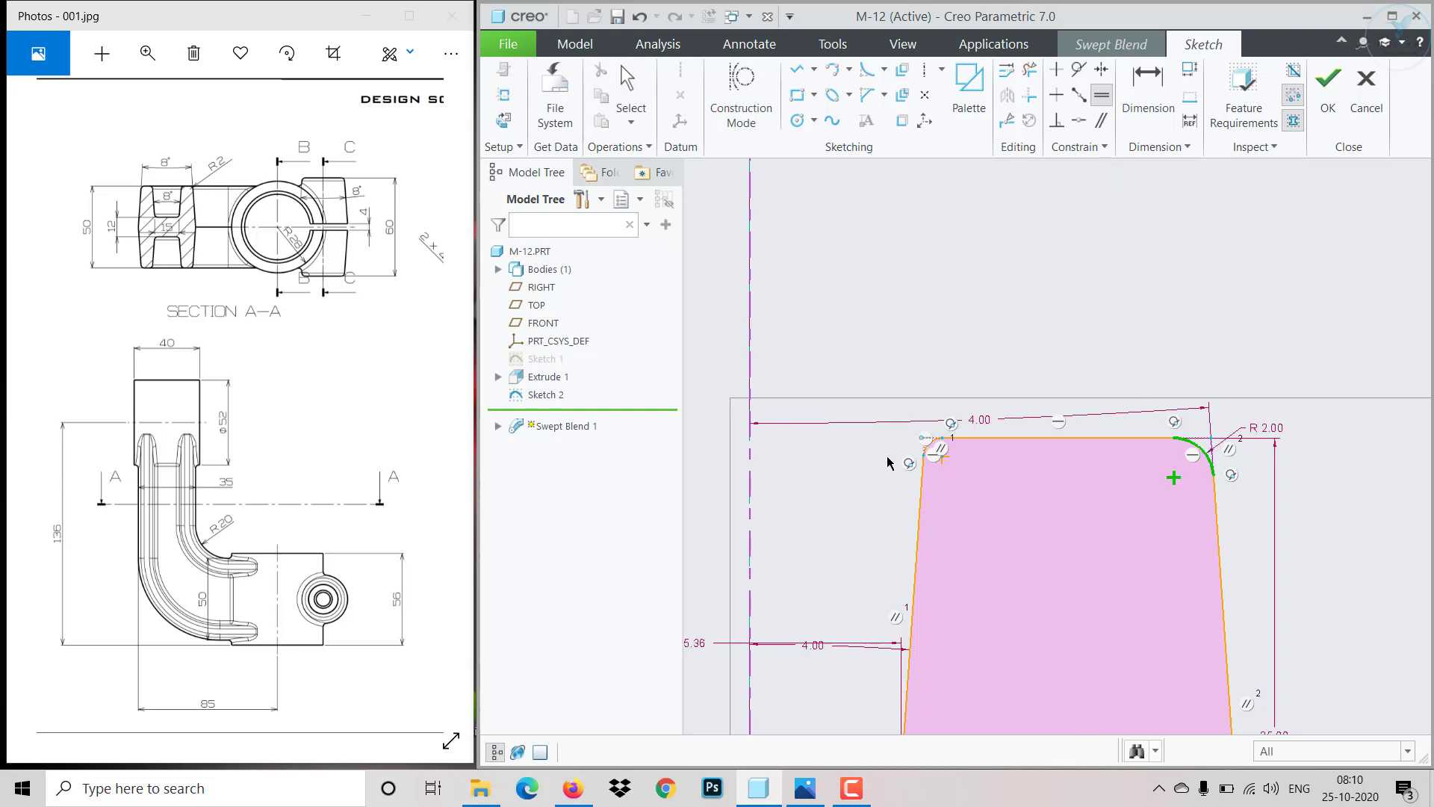
{"action": "scroll", "coordinate": [893, 458], "scroll_direction": "down", "scroll_amount": 3}
{"action": "scroll", "coordinate": [999, 529], "scroll_direction": "up", "scroll_amount": 5}
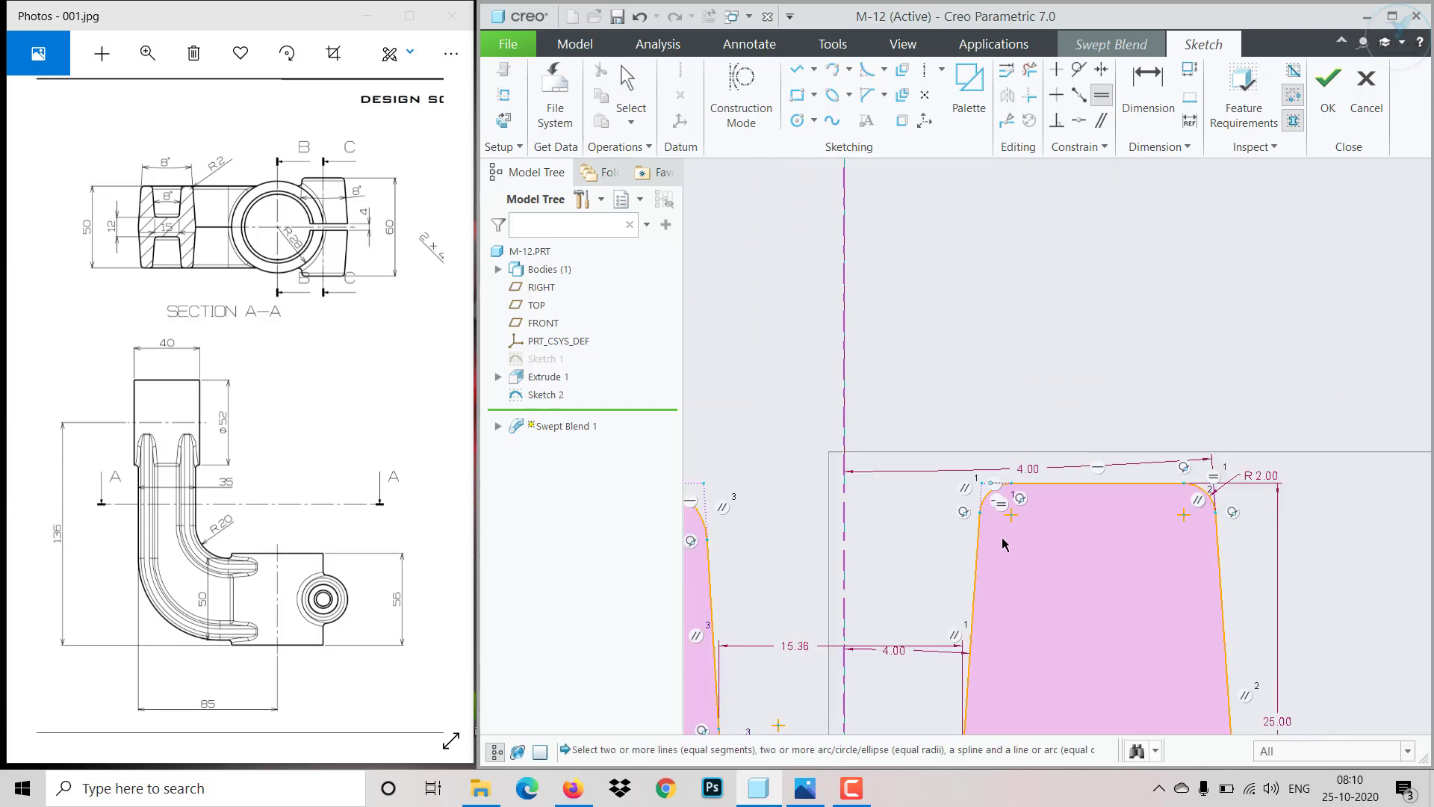
{"action": "scroll", "coordinate": [967, 702], "scroll_direction": "down", "scroll_amount": 4}
{"action": "left_click", "coordinate": [965, 689]}
{"action": "scroll", "coordinate": [1078, 616], "scroll_direction": "up", "scroll_amount": 2}
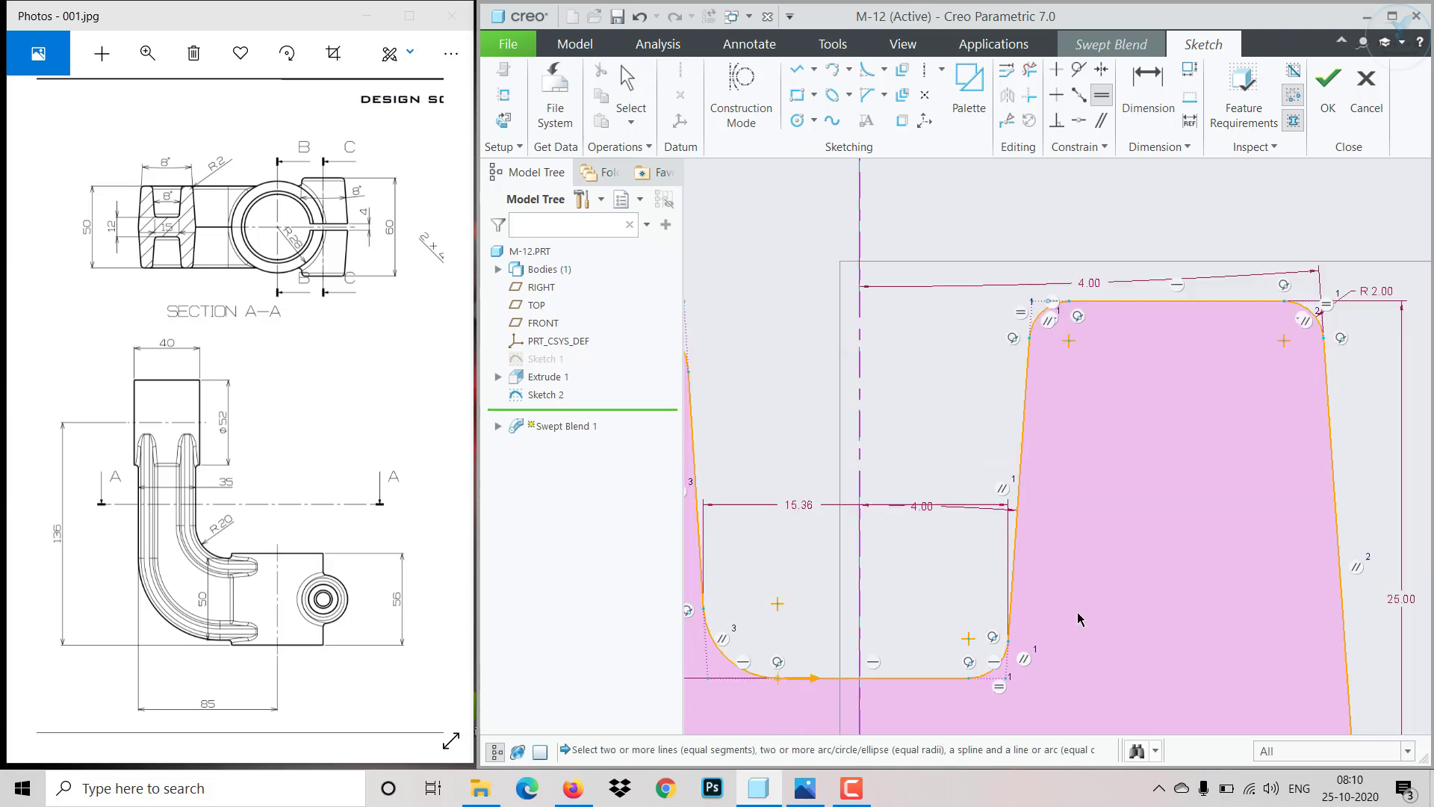
{"action": "scroll", "coordinate": [864, 674], "scroll_direction": "down", "scroll_amount": 2}
{"action": "left_click", "coordinate": [760, 639]}
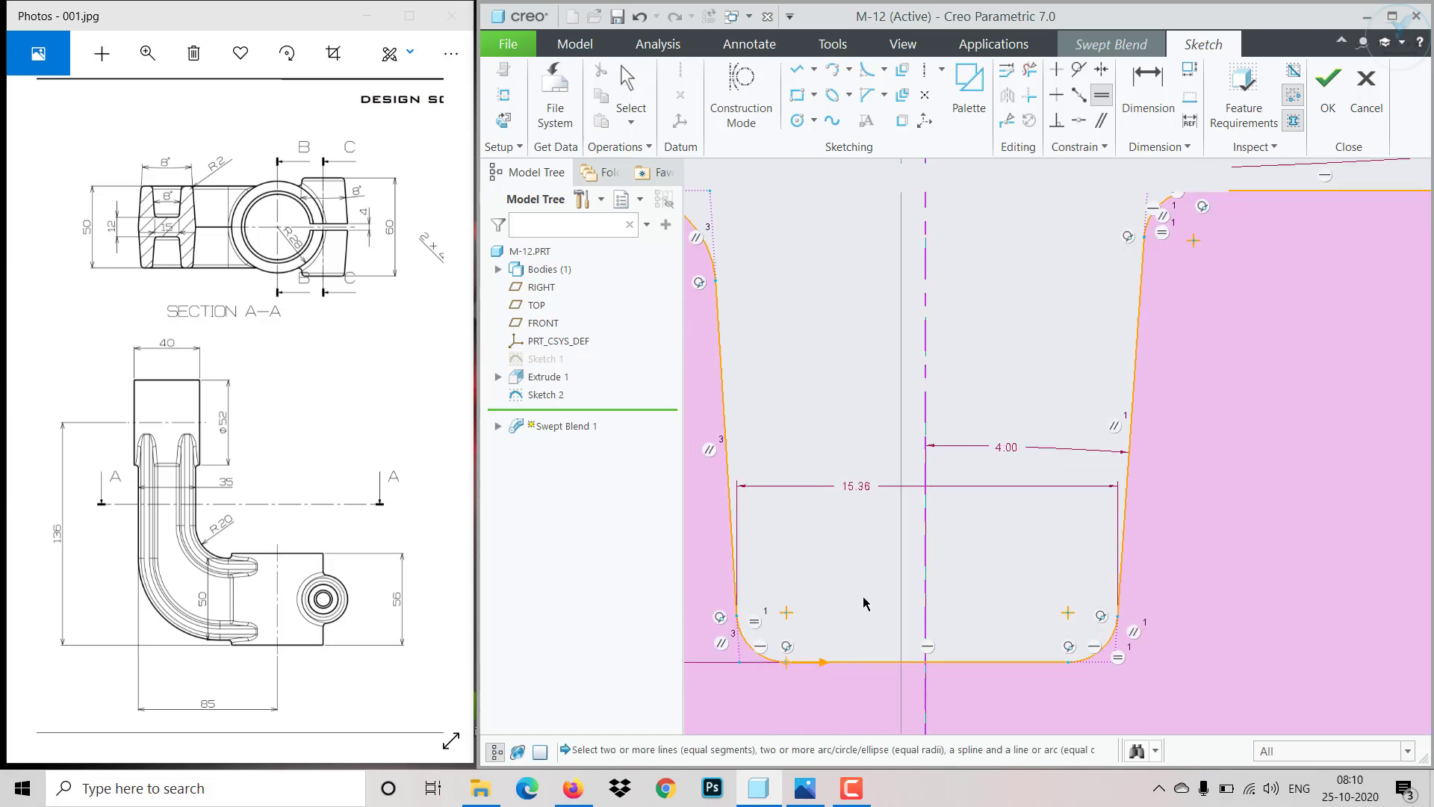
{"action": "scroll", "coordinate": [773, 468], "scroll_direction": "up", "scroll_amount": 2}
{"action": "left_click", "coordinate": [773, 403]}
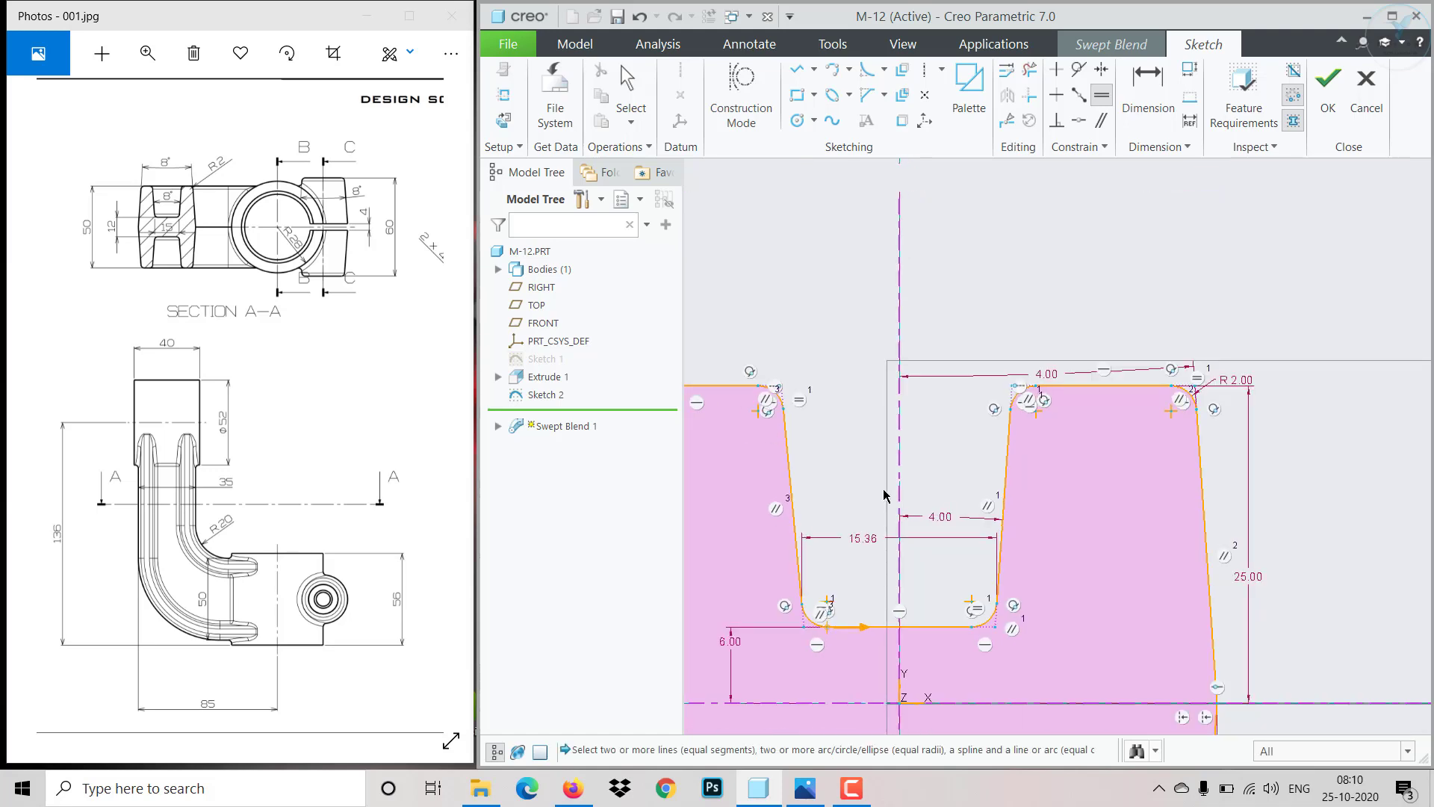
{"action": "scroll", "coordinate": [887, 496], "scroll_direction": "up", "scroll_amount": 2}
{"action": "scroll", "coordinate": [730, 422], "scroll_direction": "down", "scroll_amount": 2}
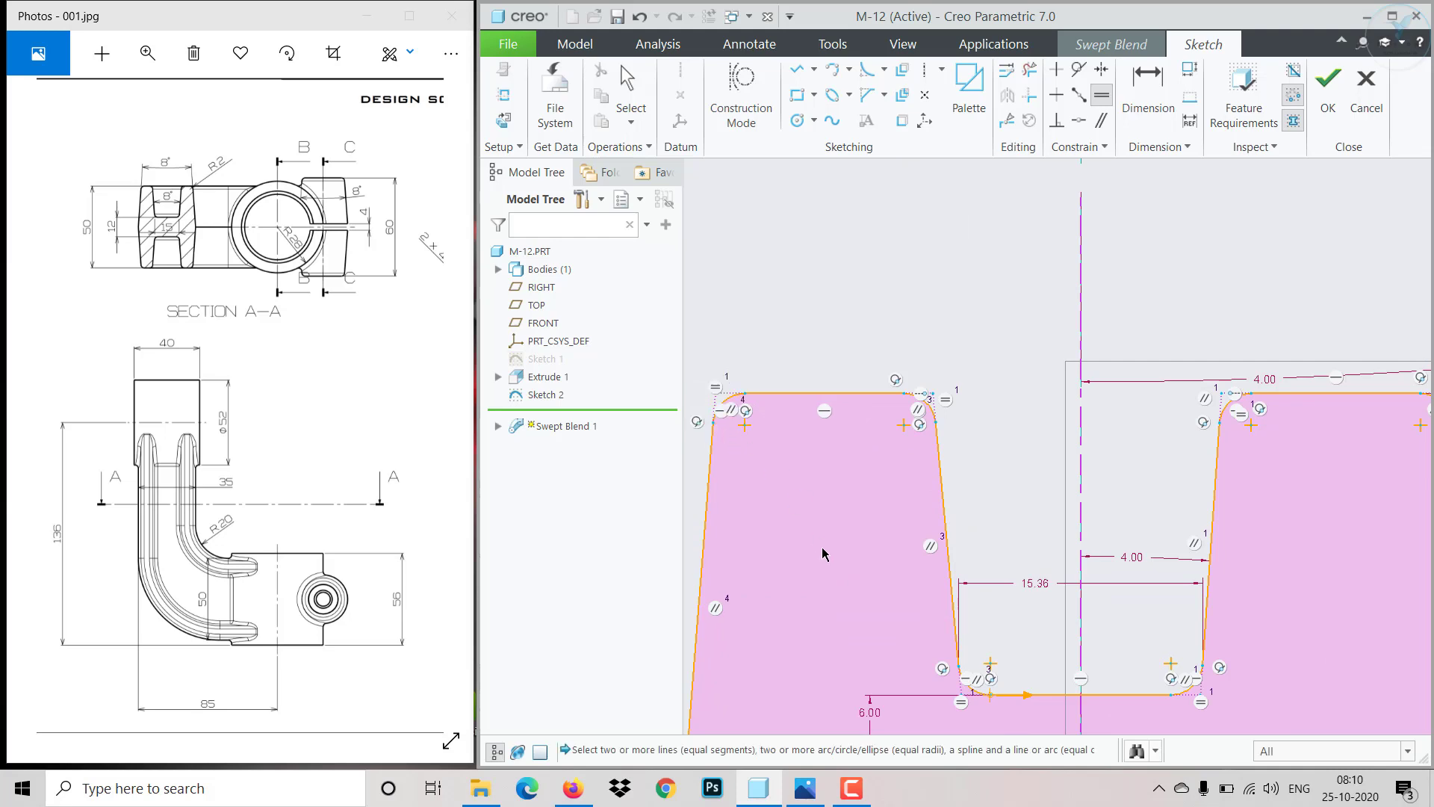
{"action": "scroll", "coordinate": [822, 546], "scroll_direction": "up", "scroll_amount": 5}
{"action": "scroll", "coordinate": [820, 703], "scroll_direction": "down", "scroll_amount": 6}
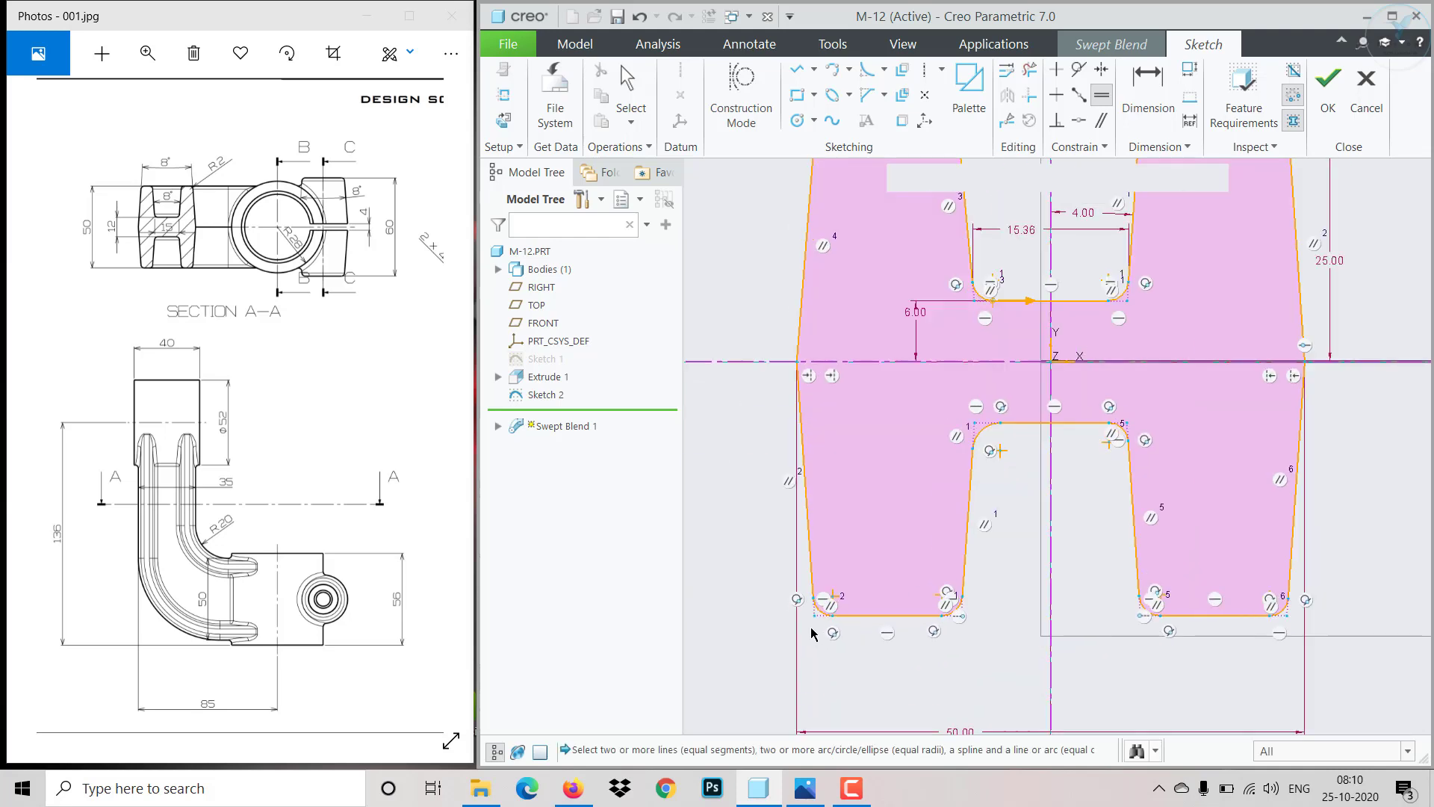
{"action": "left_click", "coordinate": [824, 609]}
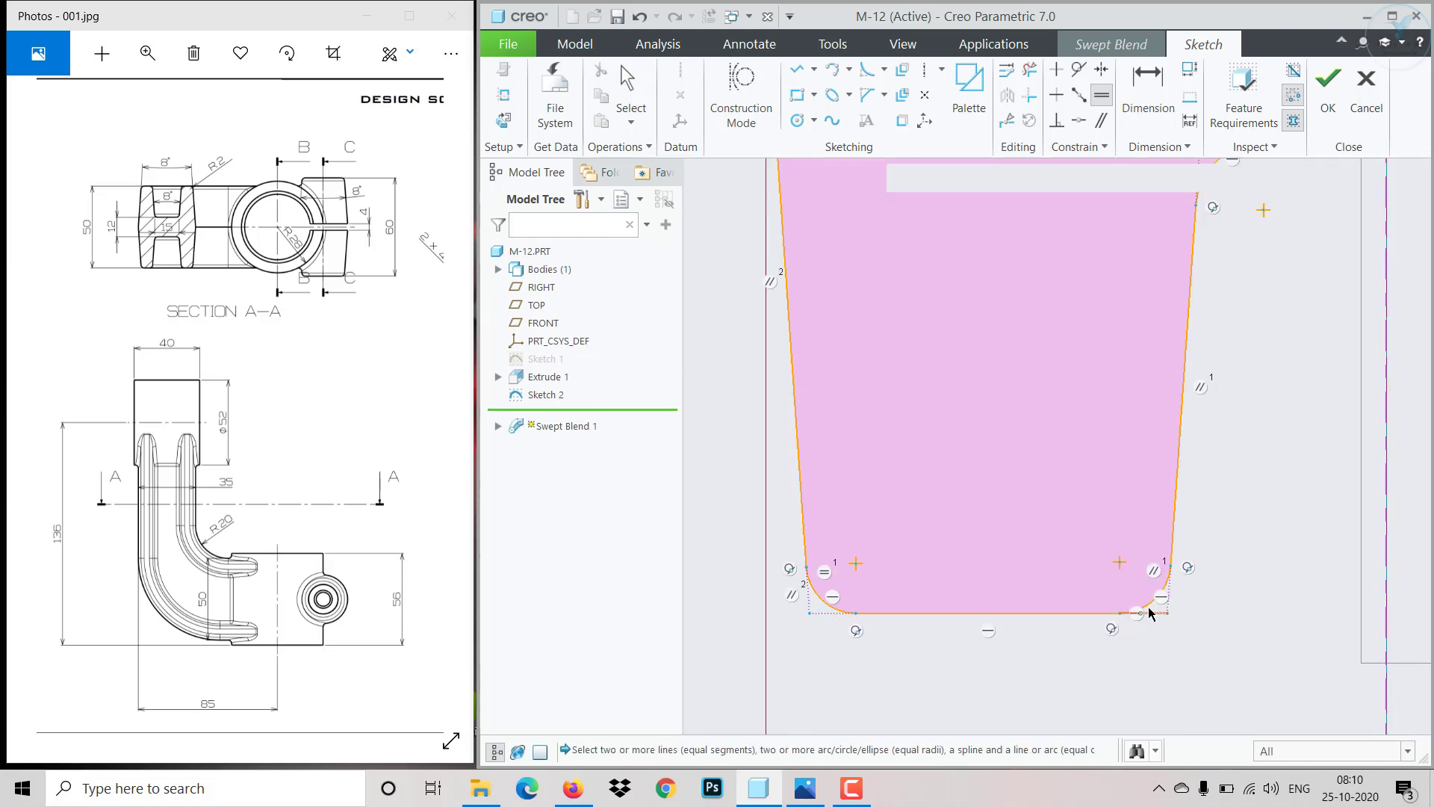
{"action": "left_click", "coordinate": [1149, 609]}
{"action": "scroll", "coordinate": [1155, 614], "scroll_direction": "up", "scroll_amount": 5}
{"action": "scroll", "coordinate": [1186, 527], "scroll_direction": "down", "scroll_amount": 2}
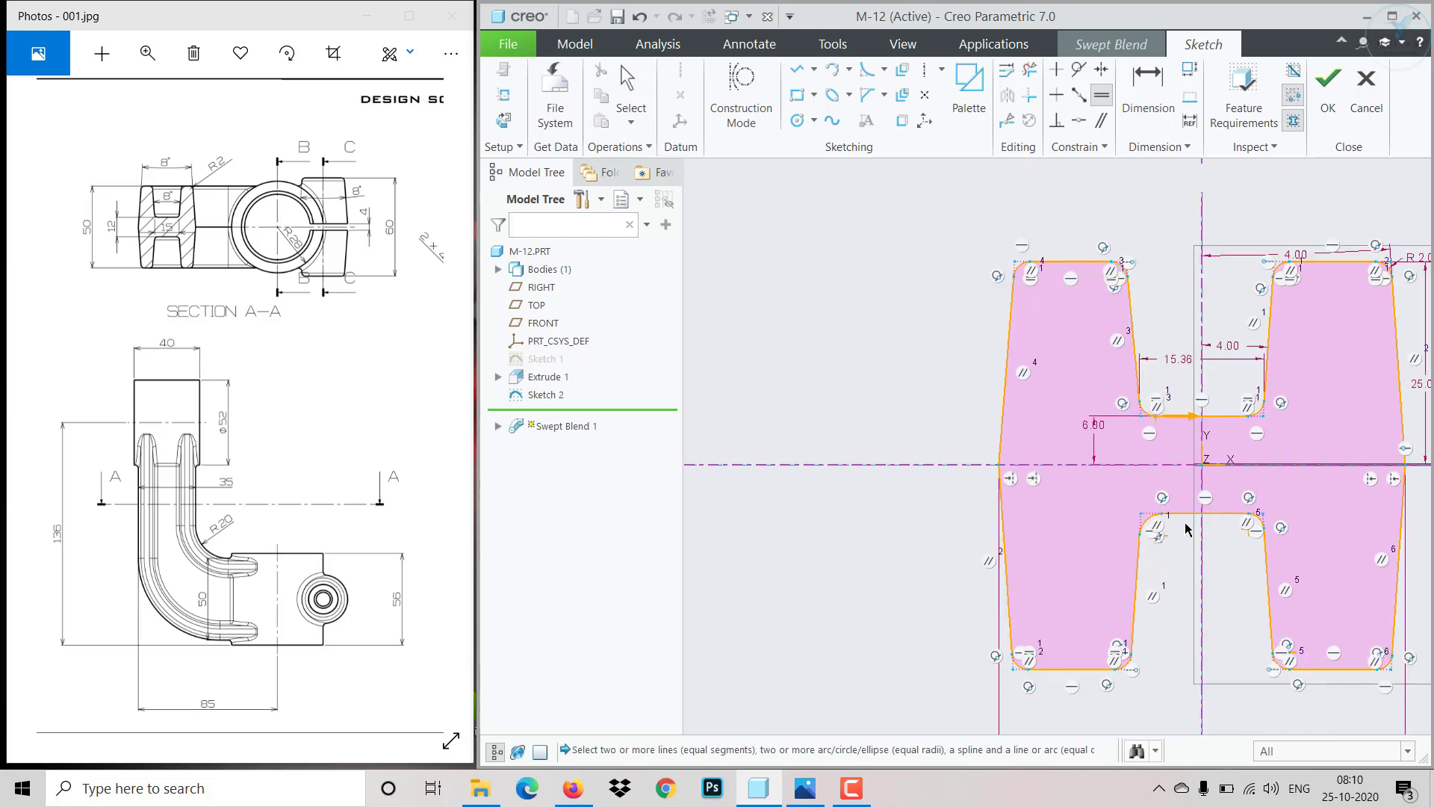
{"action": "scroll", "coordinate": [1186, 527], "scroll_direction": "down", "scroll_amount": 4}
{"action": "left_click", "coordinate": [1113, 532]}
{"action": "scroll", "coordinate": [1163, 576], "scroll_direction": "up", "scroll_amount": 4}
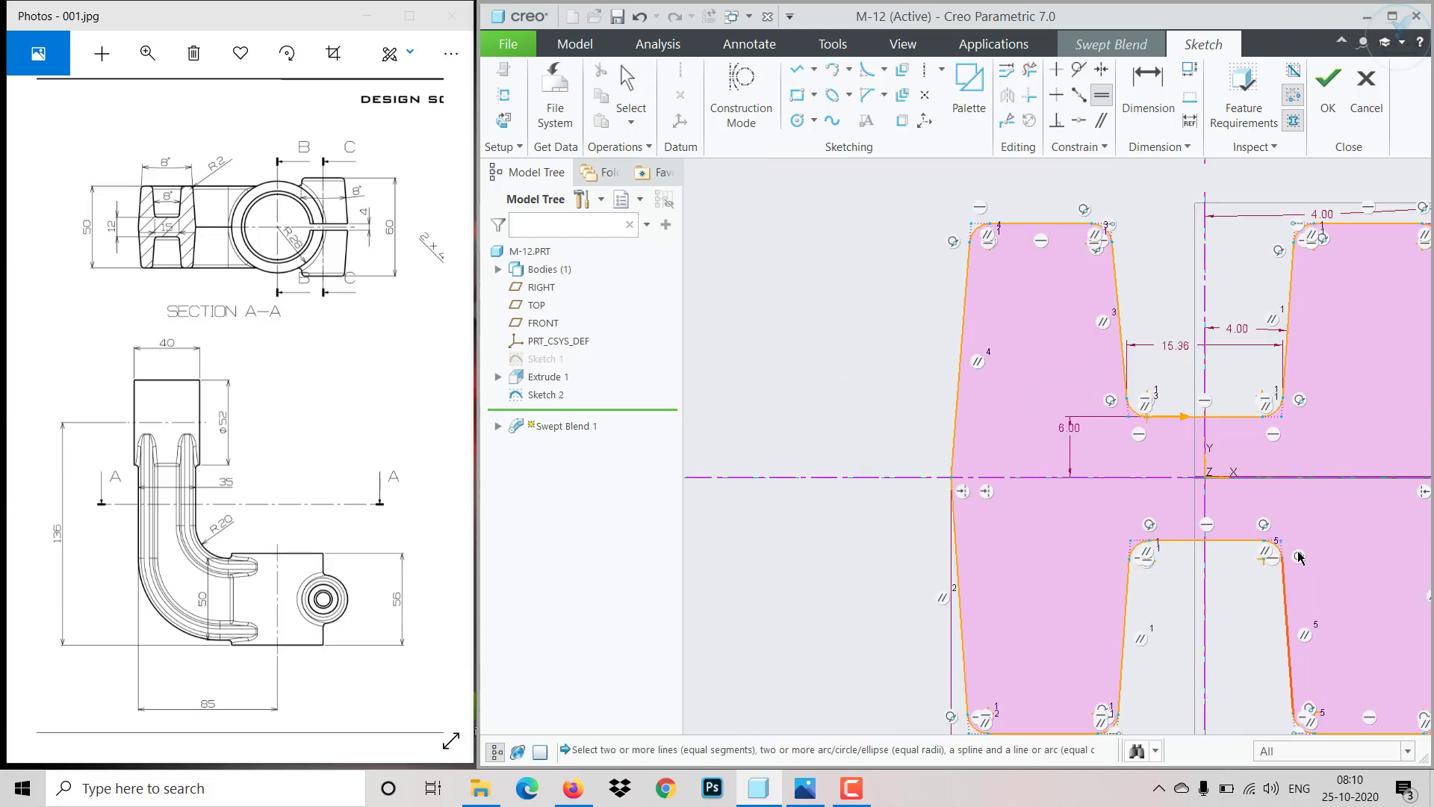
{"action": "scroll", "coordinate": [1266, 547], "scroll_direction": "down", "scroll_amount": 4}
{"action": "left_click", "coordinate": [1262, 545]}
{"action": "scroll", "coordinate": [1259, 643], "scroll_direction": "up", "scroll_amount": 4}
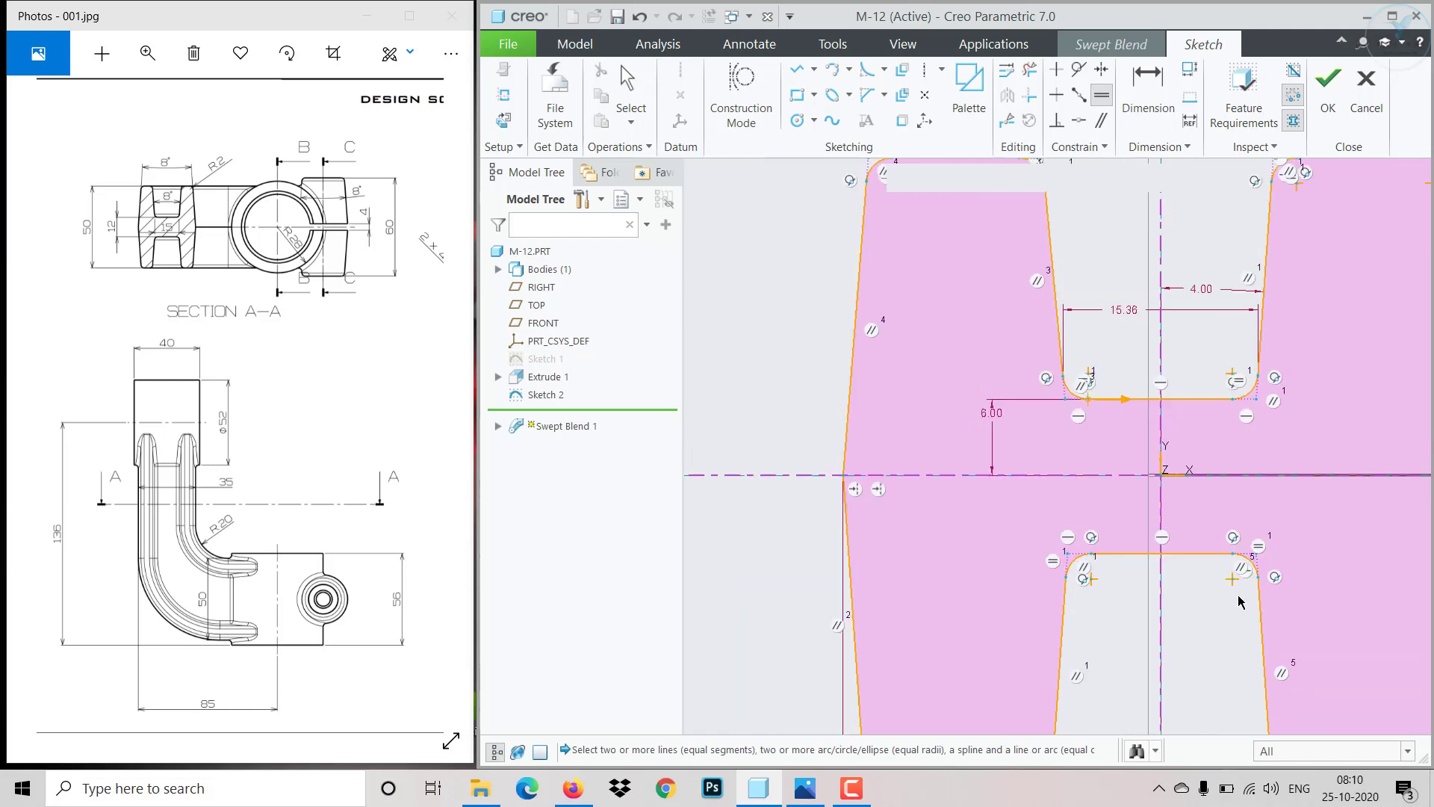
{"action": "scroll", "coordinate": [1265, 688], "scroll_direction": "down", "scroll_amount": 3}
{"action": "scroll", "coordinate": [1269, 709], "scroll_direction": "down", "scroll_amount": 3}
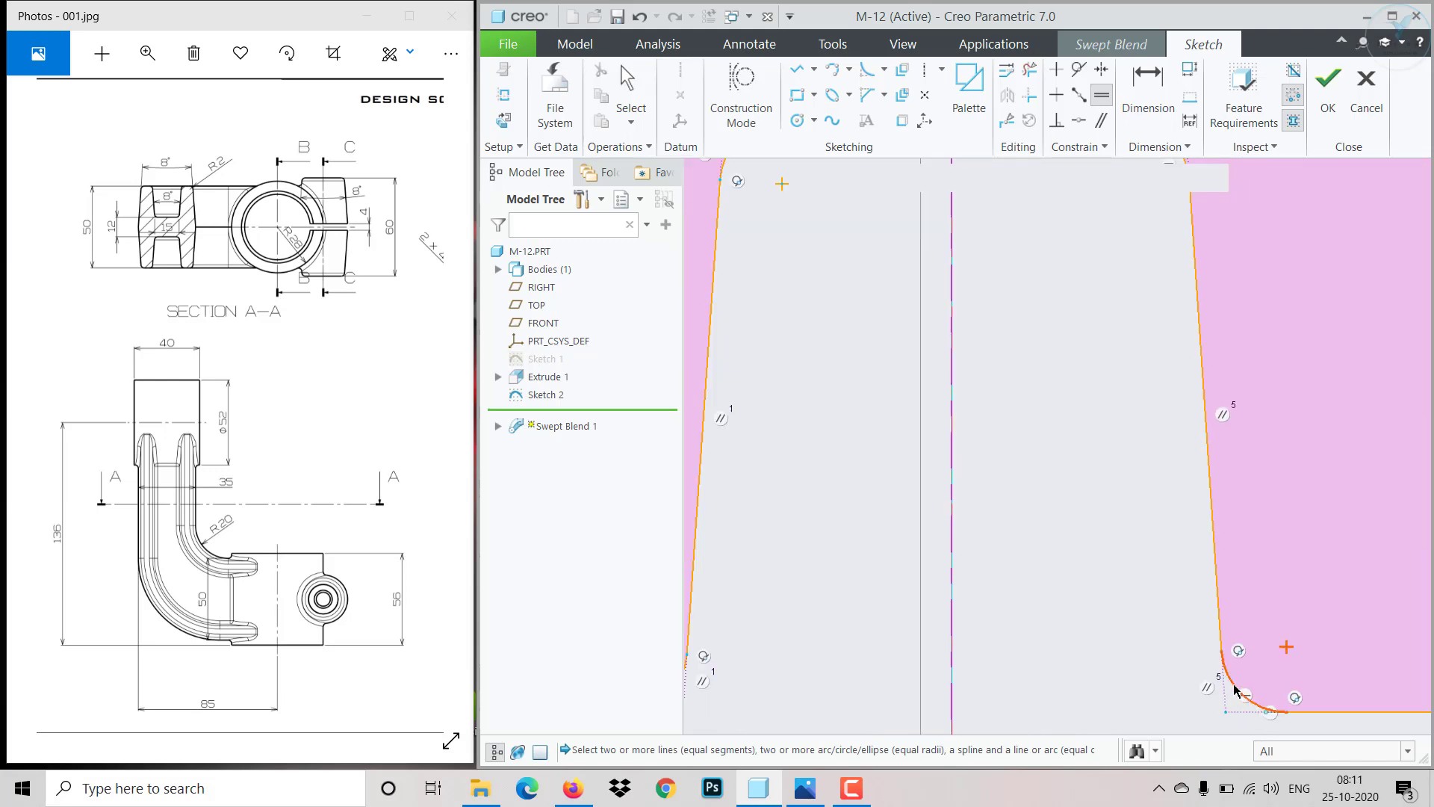
{"action": "left_click", "coordinate": [1237, 691]}
{"action": "scroll", "coordinate": [1262, 655], "scroll_direction": "up", "scroll_amount": 4}
{"action": "scroll", "coordinate": [1340, 665], "scroll_direction": "down", "scroll_amount": 2}
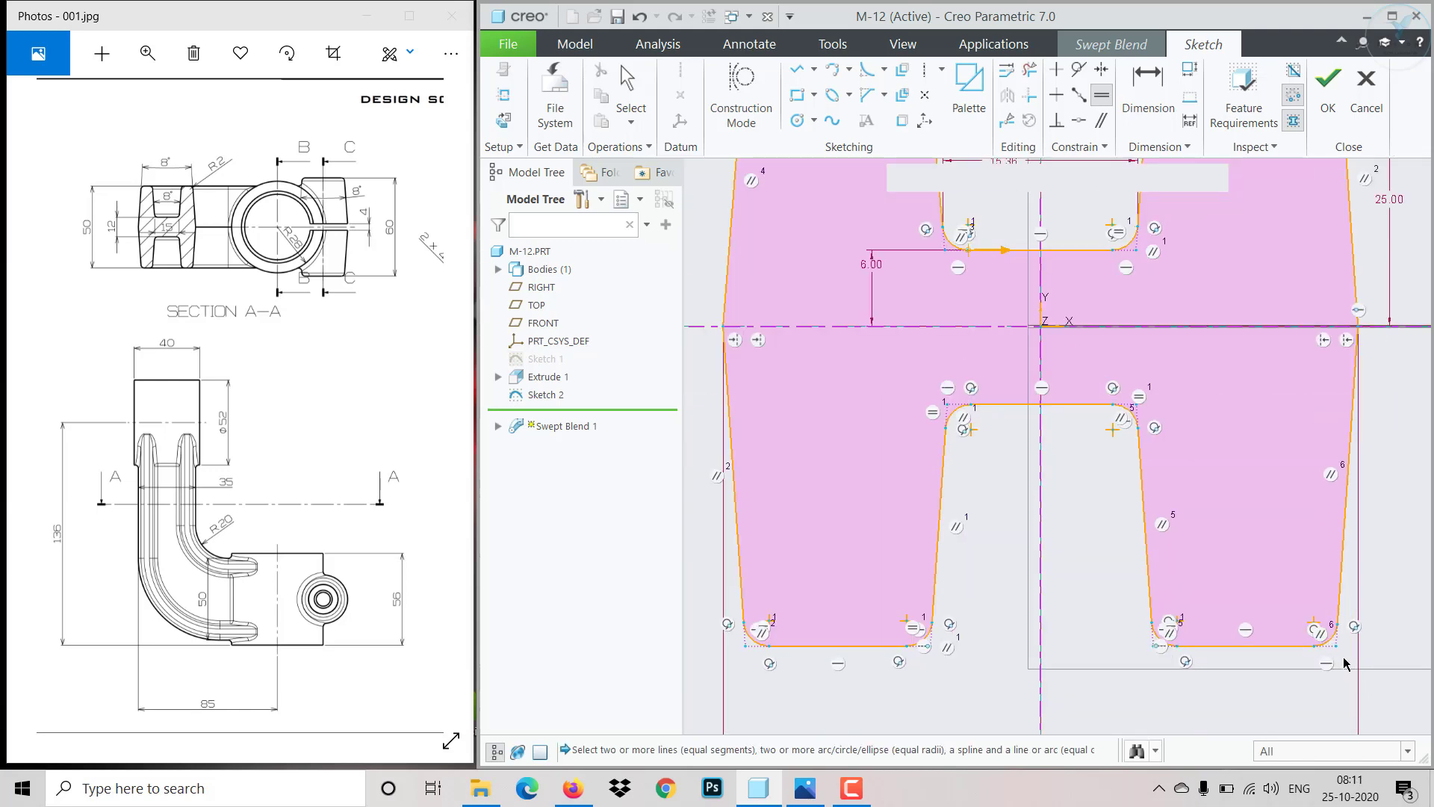
{"action": "scroll", "coordinate": [1345, 664], "scroll_direction": "down", "scroll_amount": 3}
{"action": "left_click", "coordinate": [1328, 637]}
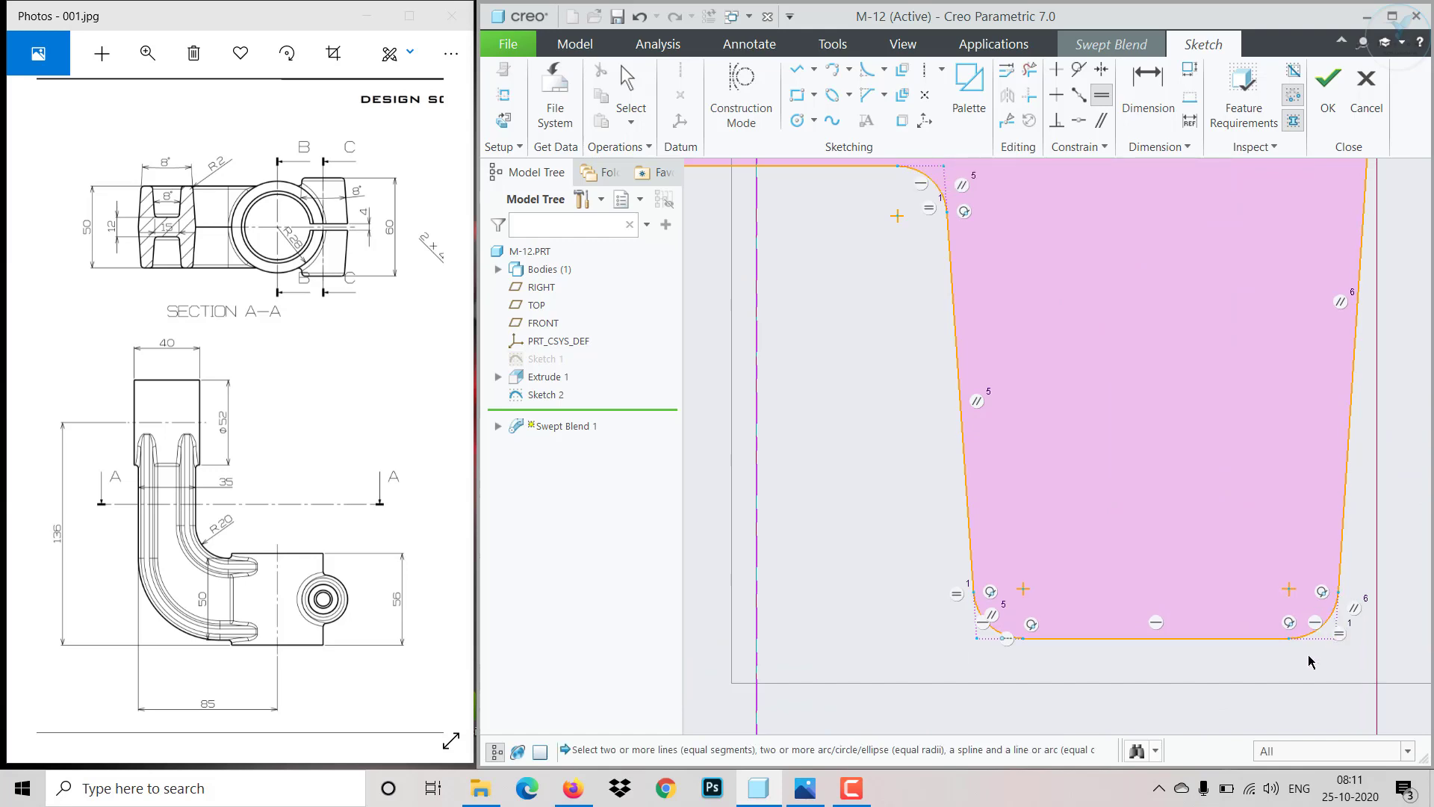
{"action": "scroll", "coordinate": [1160, 511], "scroll_direction": "up", "scroll_amount": 5}
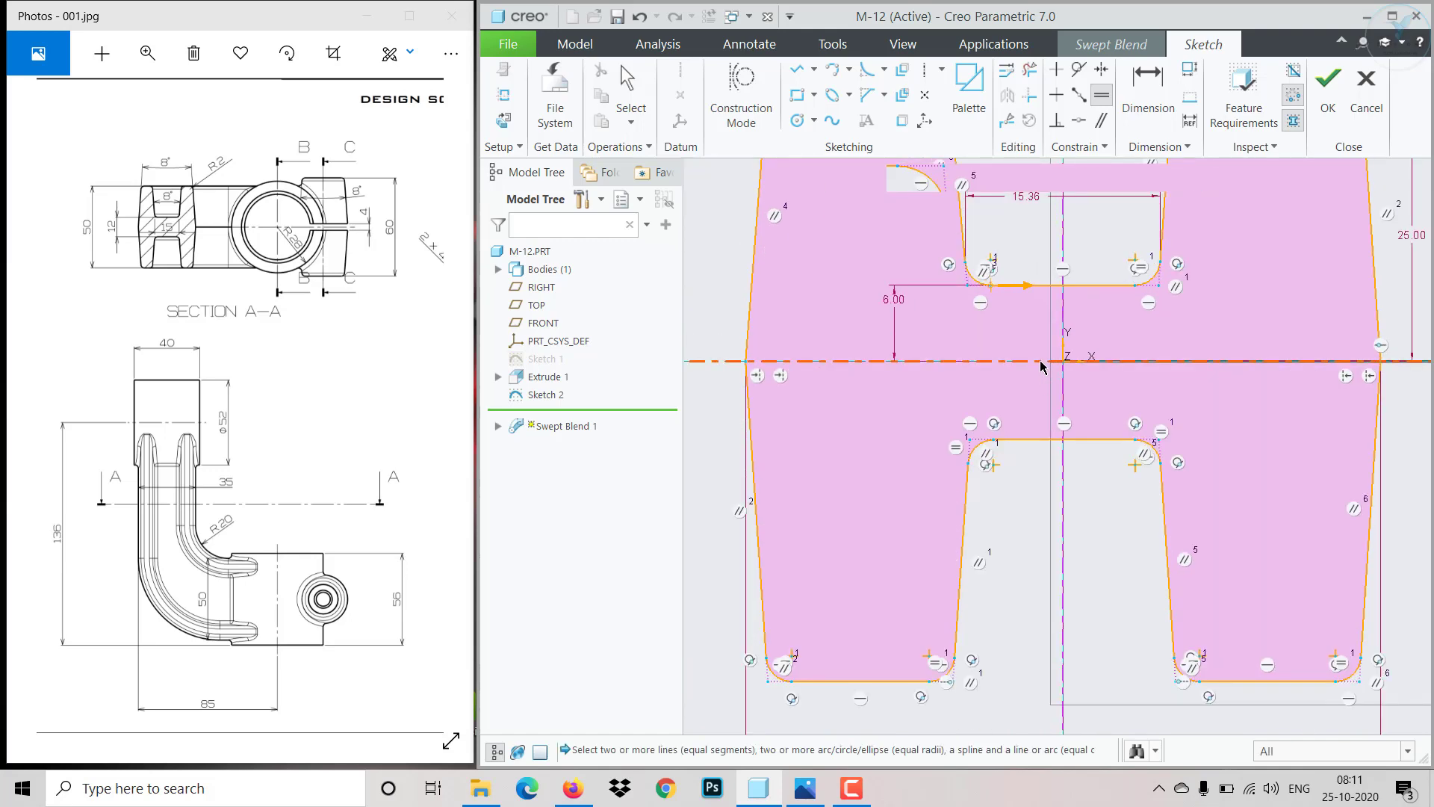
{"action": "scroll", "coordinate": [1038, 306], "scroll_direction": "down", "scroll_amount": 3}
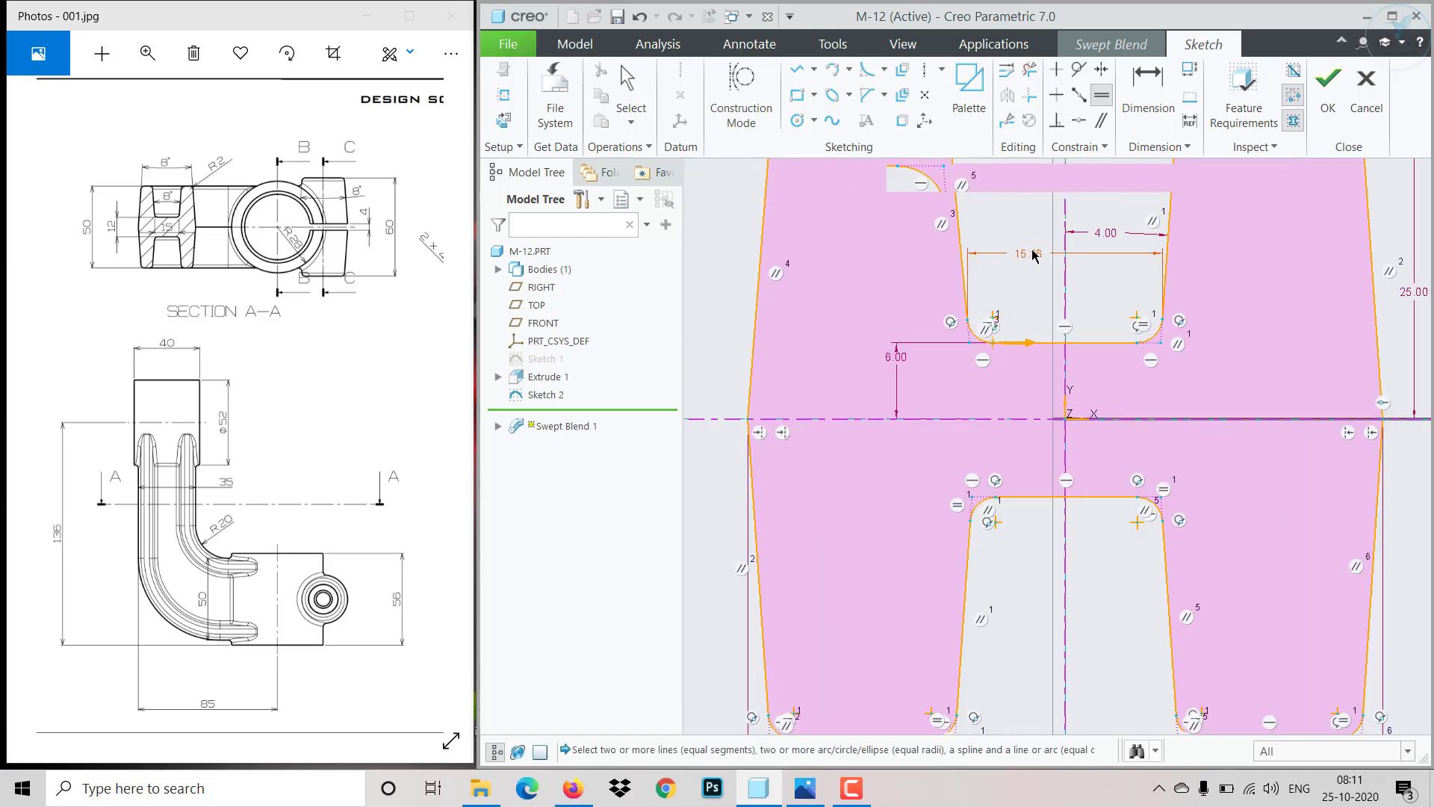
- Set the width of the upper notch in the second section to 15
{"action": "left_click", "coordinate": [1032, 256]}
{"action": "left_click", "coordinate": [1032, 255]}
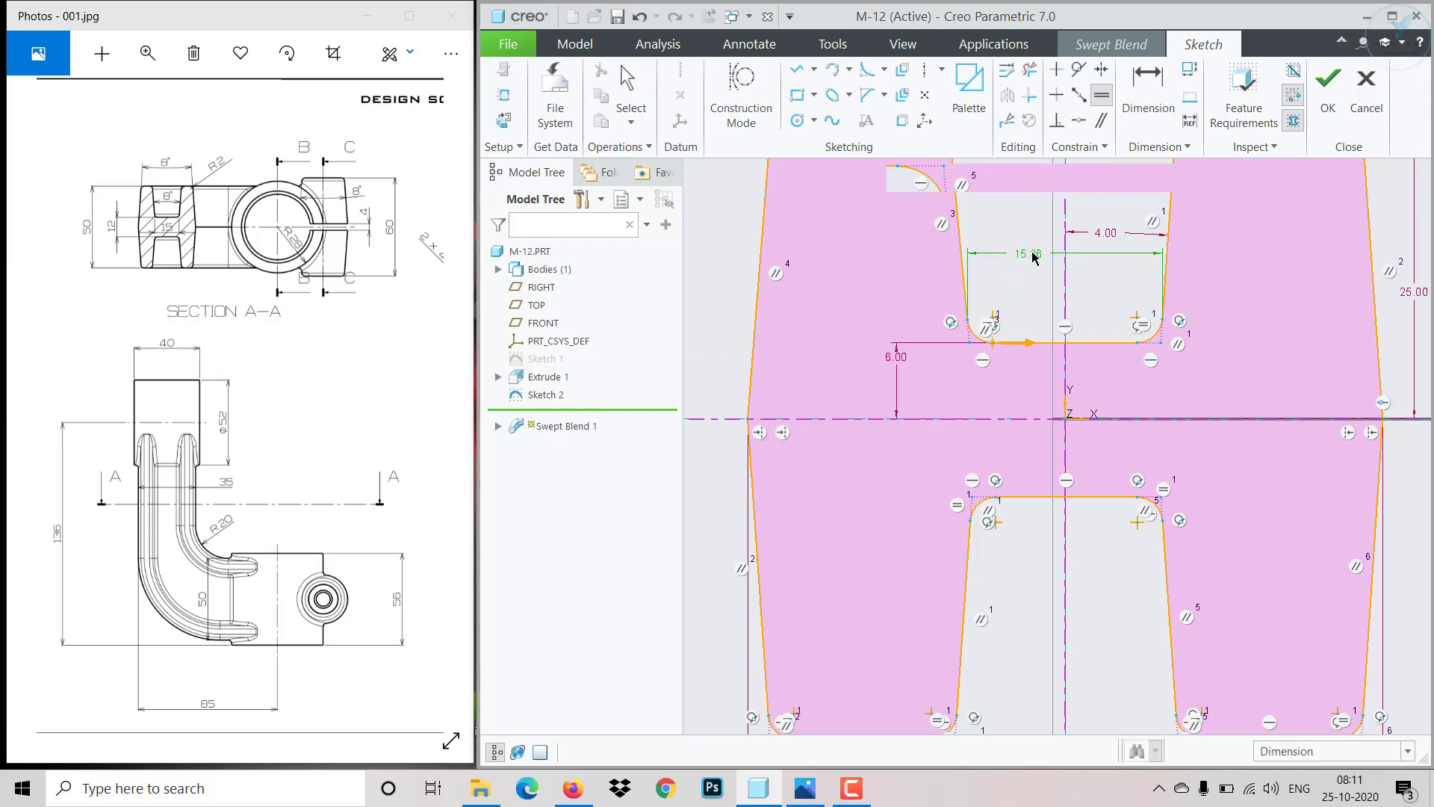
{"action": "middle_click", "coordinate": [1032, 255]}
{"action": "double_click", "coordinate": [1034, 255]}
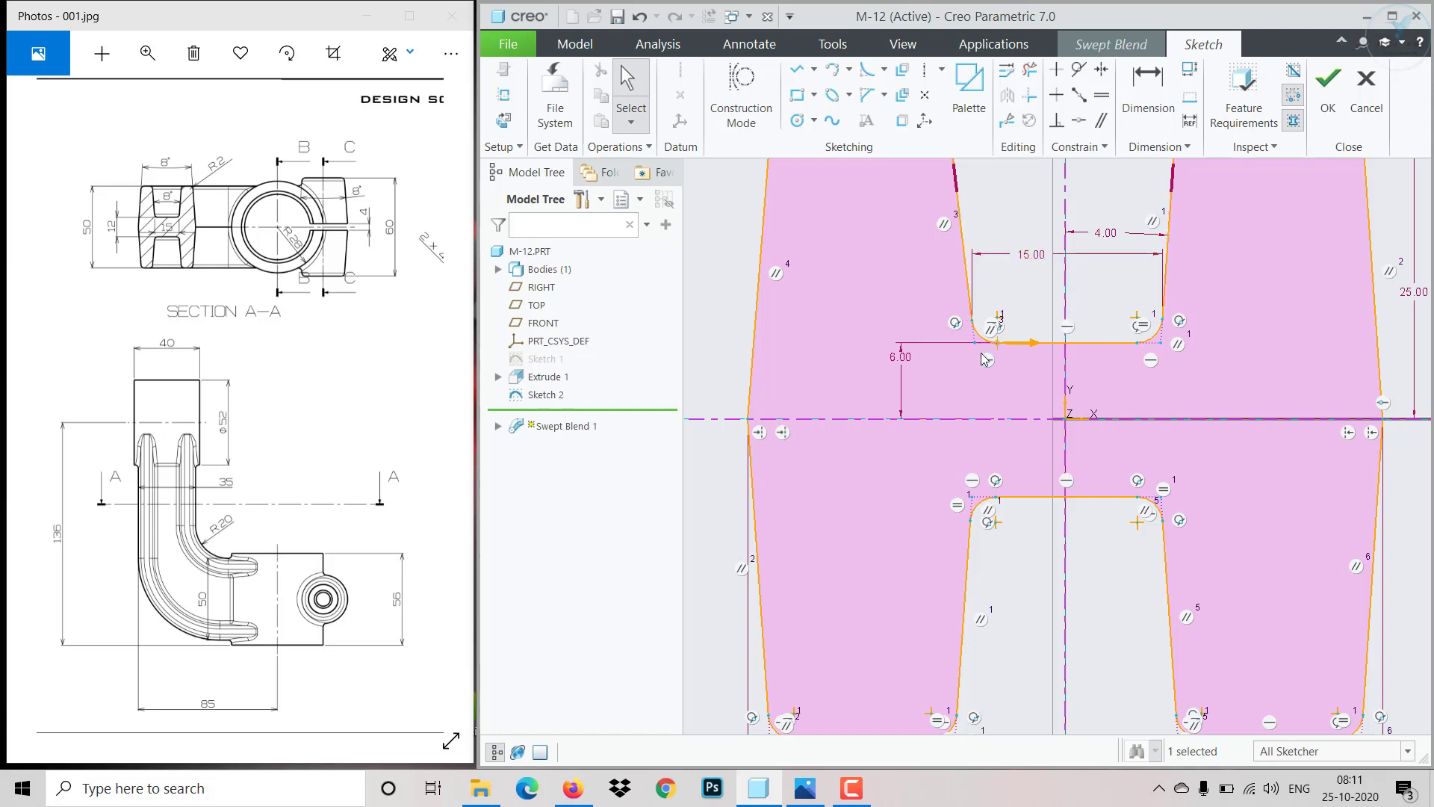
{"action": "scroll", "coordinate": [973, 344], "scroll_direction": "up", "scroll_amount": 1}
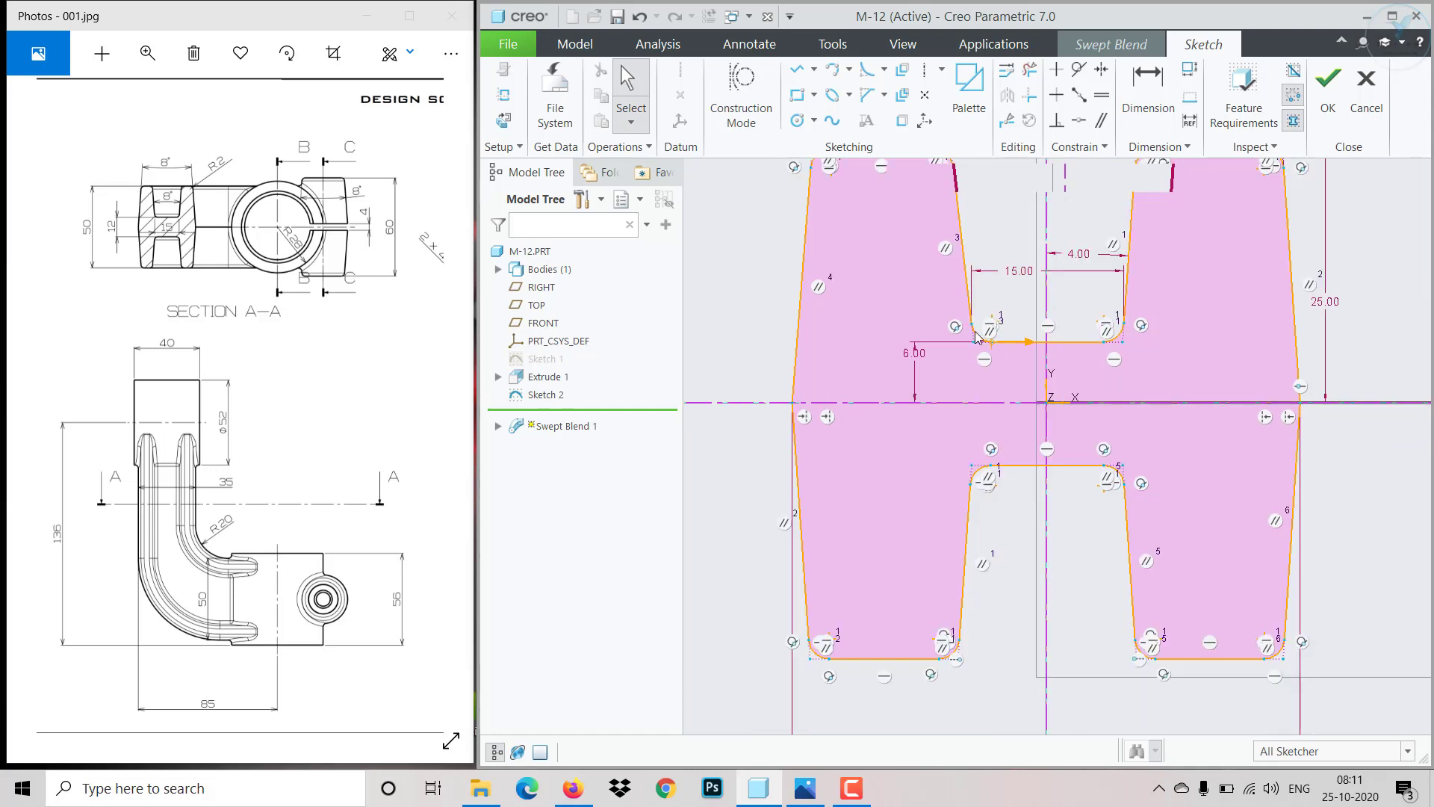
{"action": "scroll", "coordinate": [1142, 314], "scroll_direction": "down", "scroll_amount": 2}
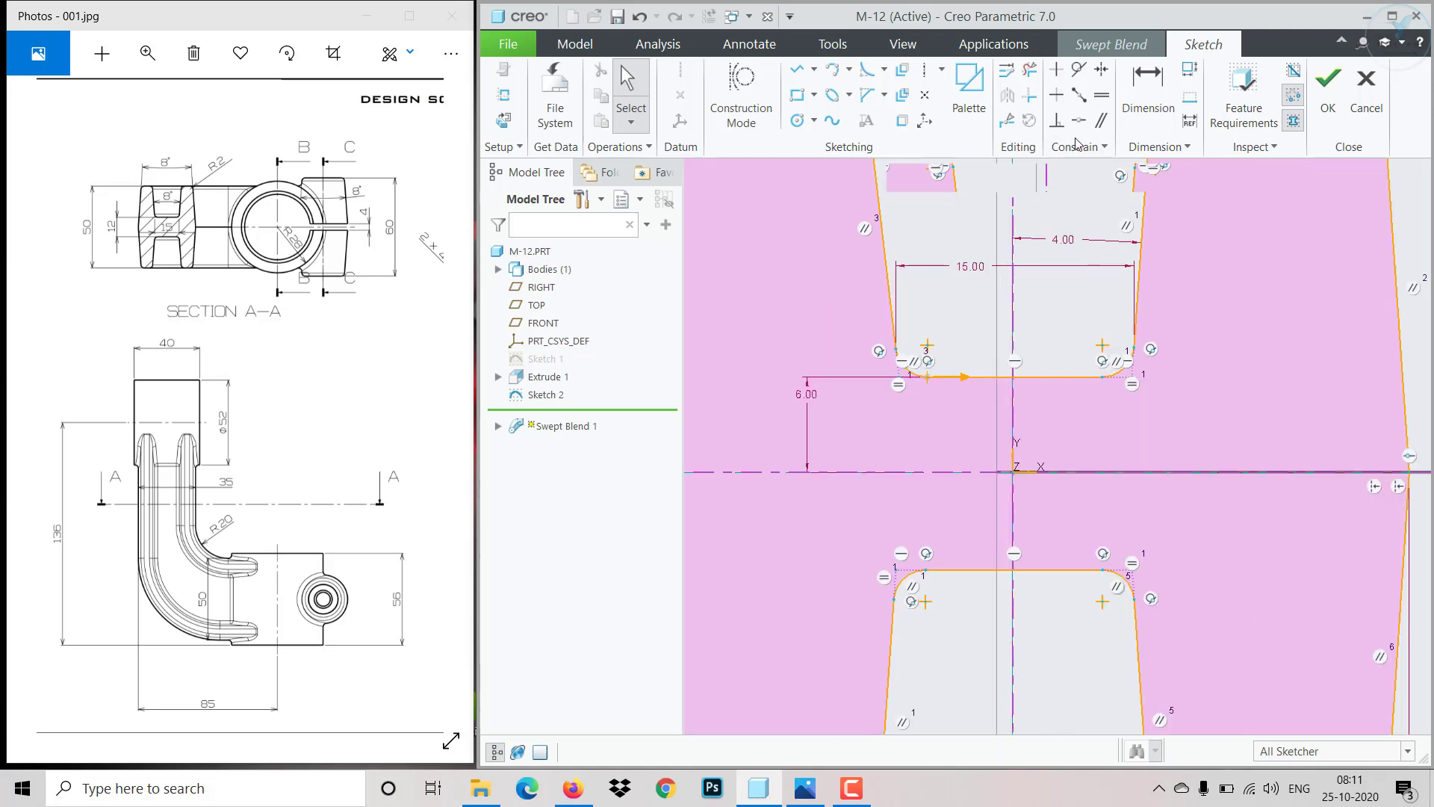
- Make the upper notch's bottom corners symmetric about the vertical centerline
{"action": "left_click", "coordinate": [1101, 69]}
{"action": "scroll", "coordinate": [1122, 385], "scroll_direction": "down", "scroll_amount": 1}
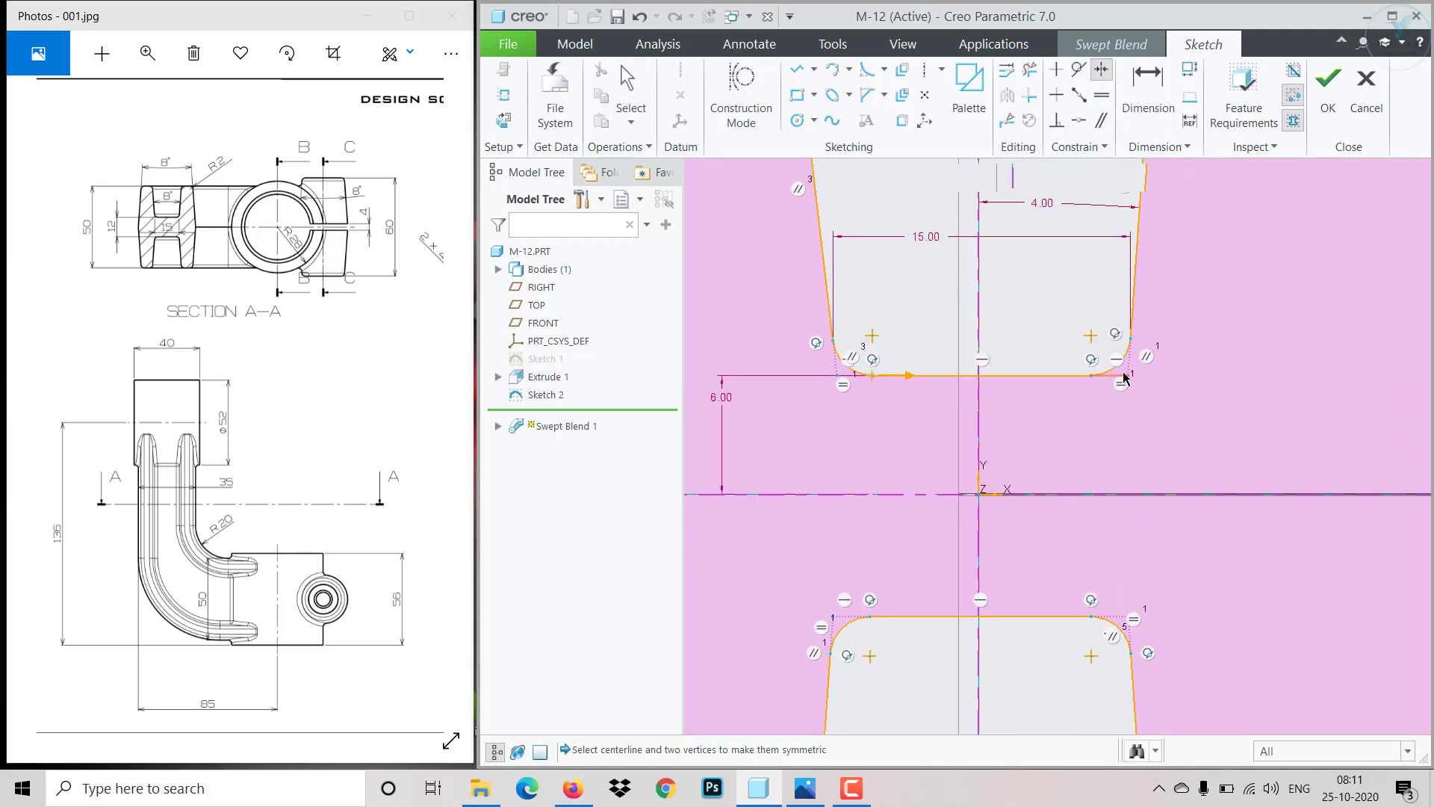
{"action": "left_click", "coordinate": [1128, 376]}
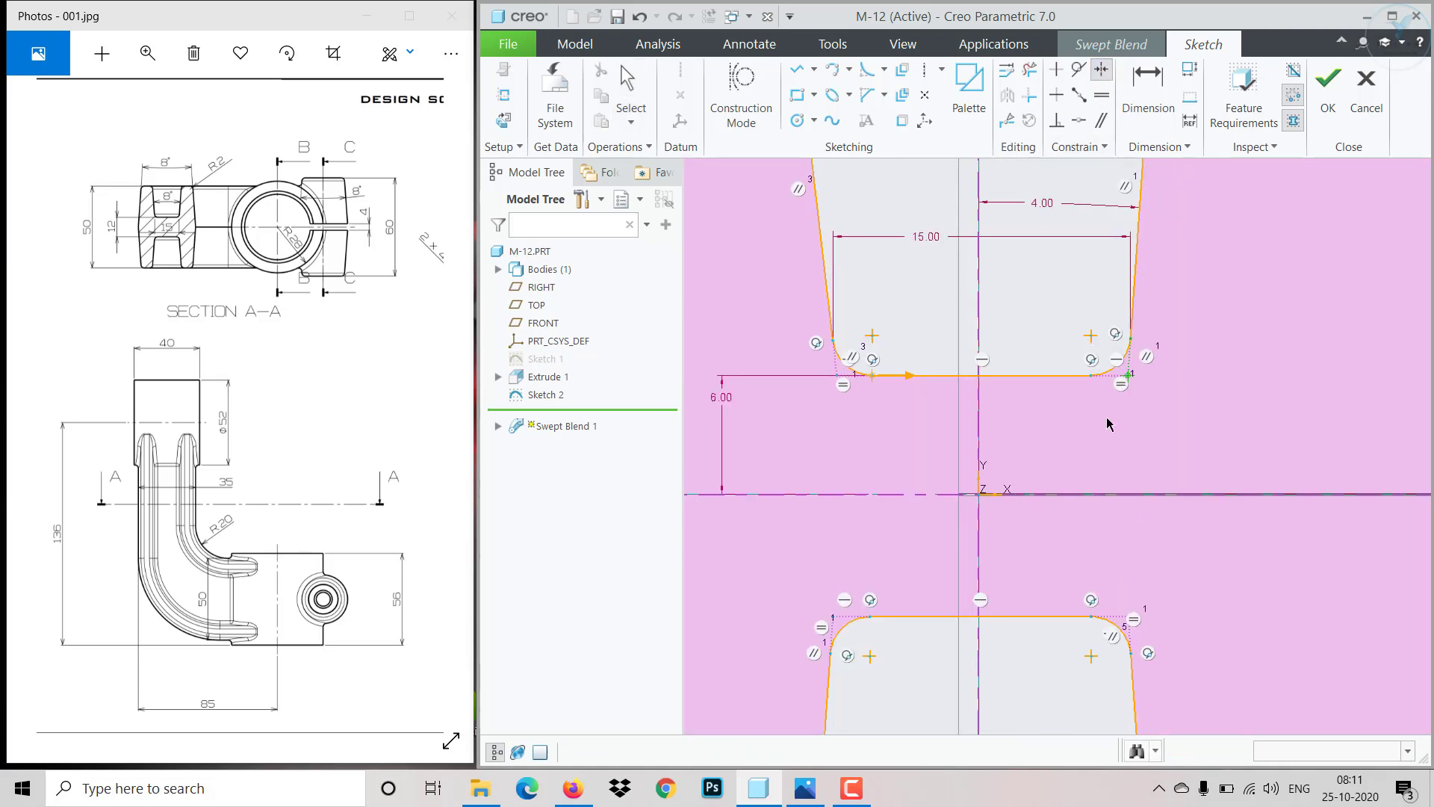
{"action": "left_click", "coordinate": [979, 422]}
{"action": "left_click", "coordinate": [837, 376]}
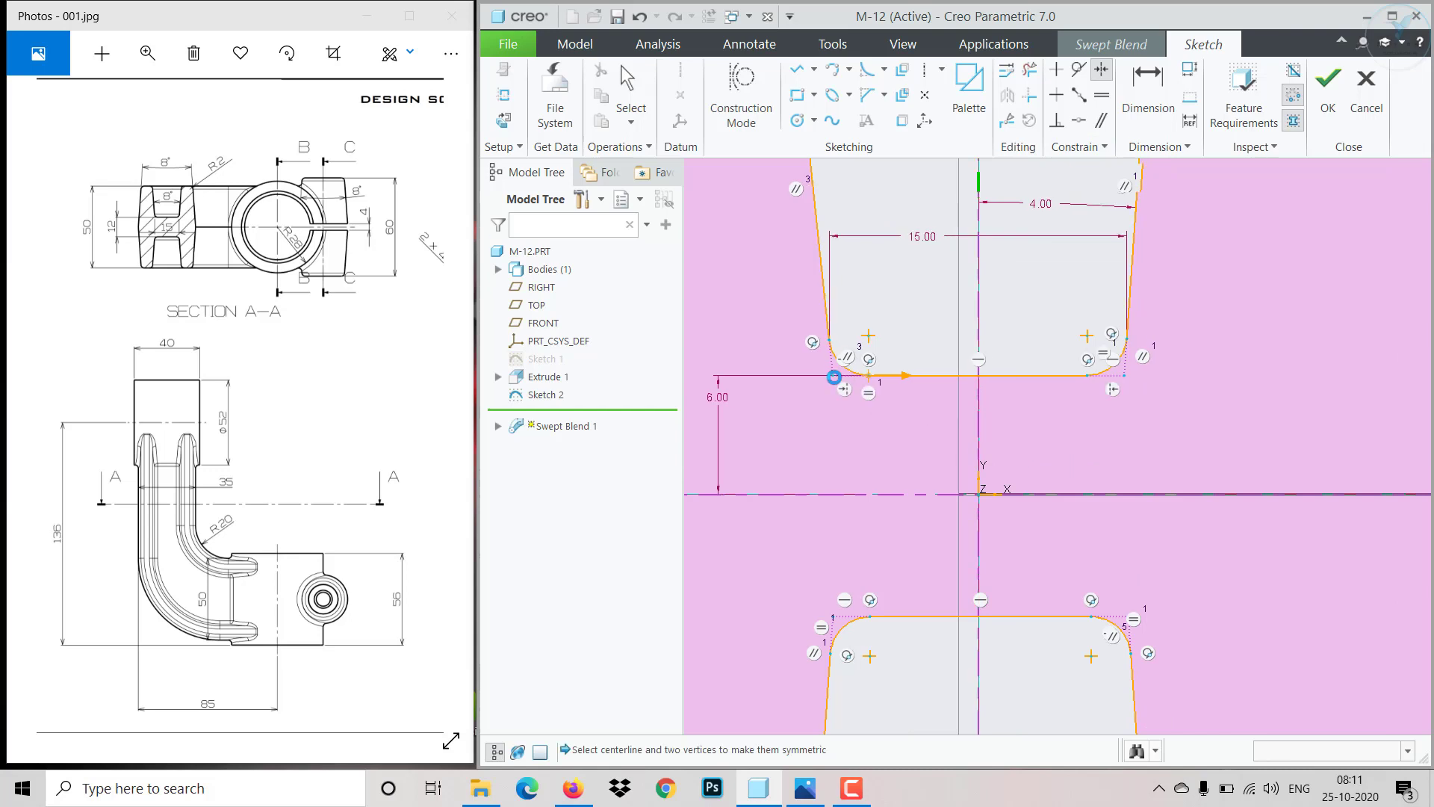
{"action": "middle_click", "coordinate": [1080, 478]}
- Finish the second section's sketch and complete the swept blend
{"action": "scroll", "coordinate": [1080, 474], "scroll_direction": "up", "scroll_amount": 3}
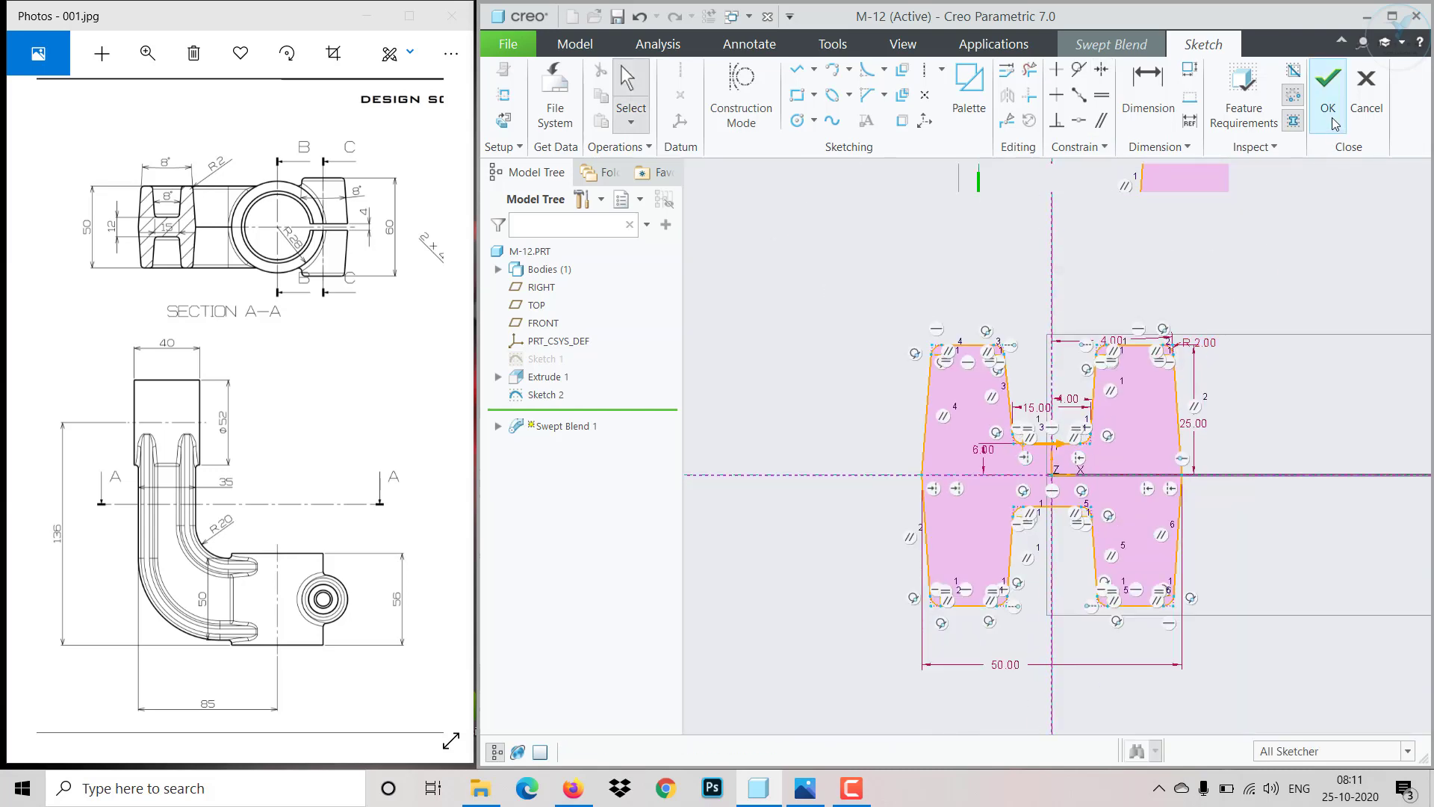
{"action": "left_click", "coordinate": [1328, 82]}
{"action": "mouse_move", "coordinate": [1198, 431]}
{"action": "middle_mouse_down"}
{"action": "mouse_move", "coordinate": [1125, 614]}
{"action": "mouse_move", "coordinate": [1148, 609]}
{"action": "middle_mouse_up"}
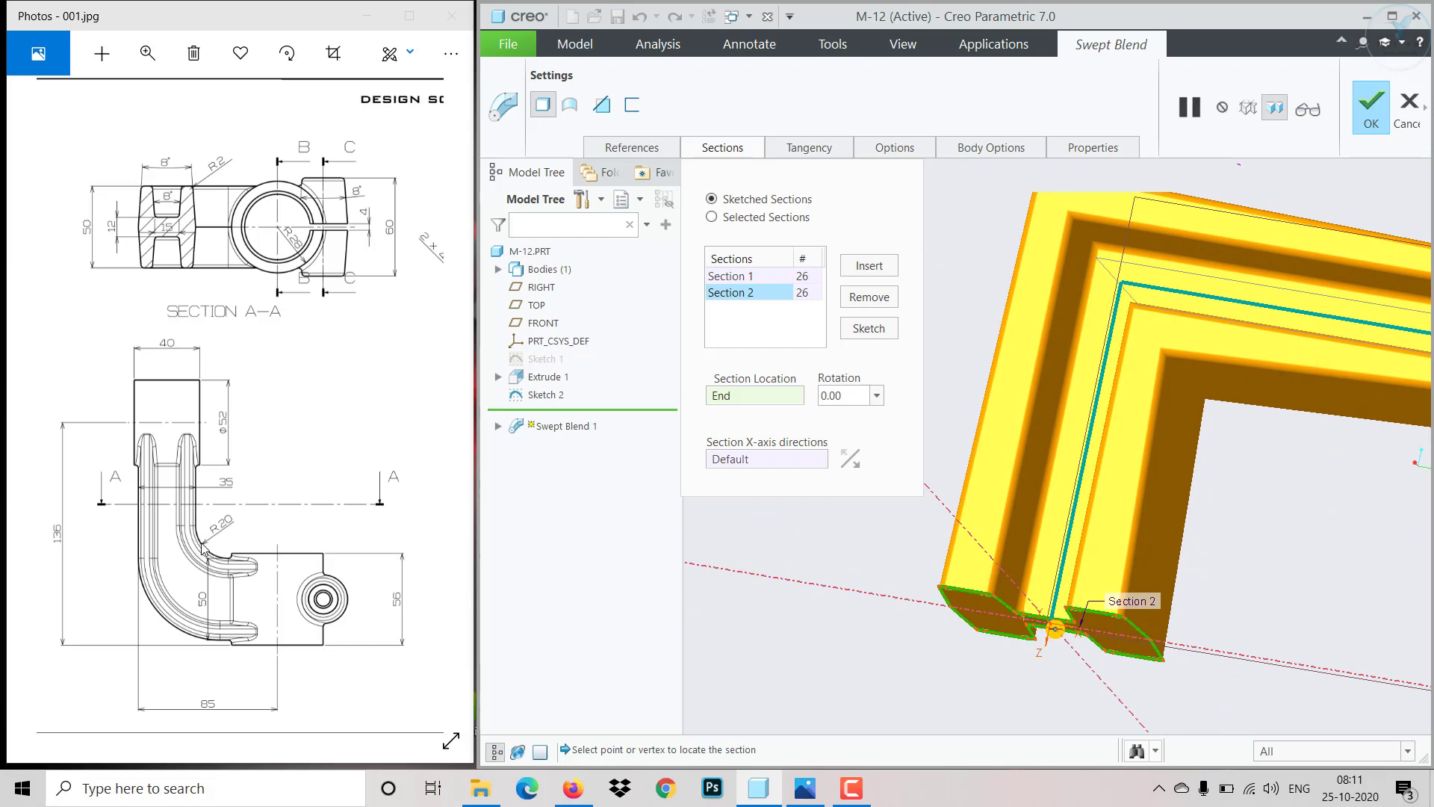
{"action": "left_click", "coordinate": [1371, 112]}
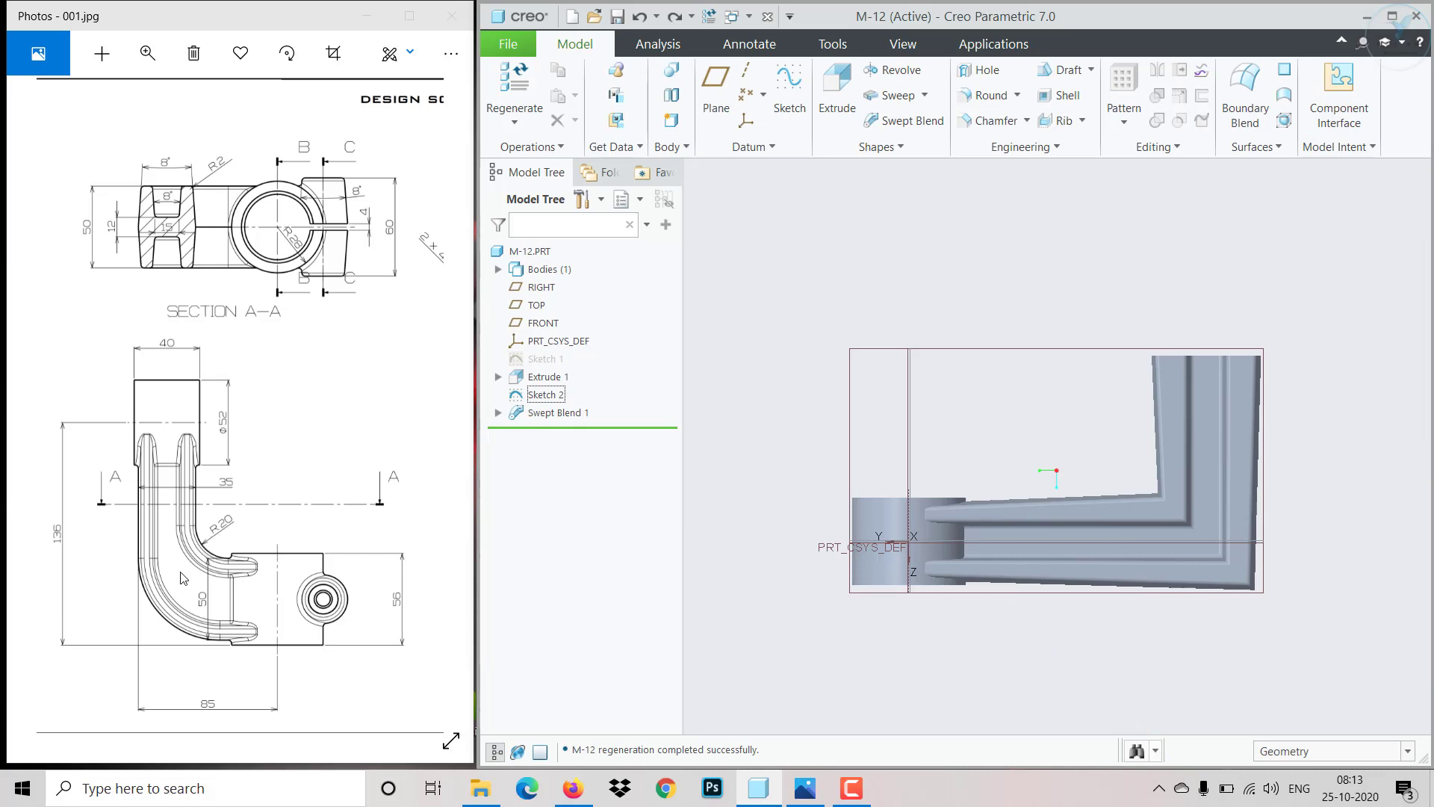
- Edit the path sketch to round its corner with a fillet of radius 35 and finish the sketch
{"action": "left_click", "coordinate": [549, 395]}
{"action": "left_click", "coordinate": [585, 305]}
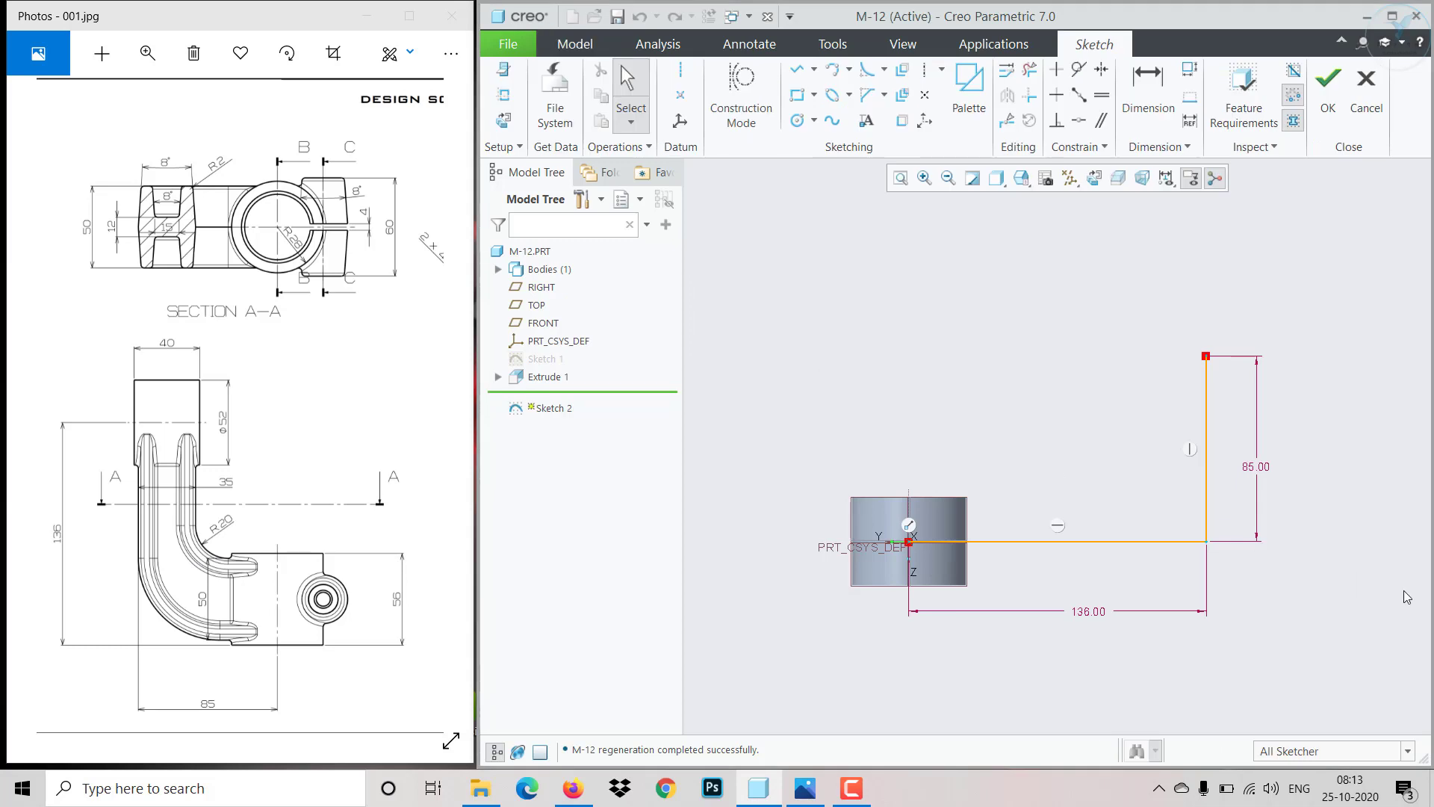
{"action": "left_click", "coordinate": [866, 70]}
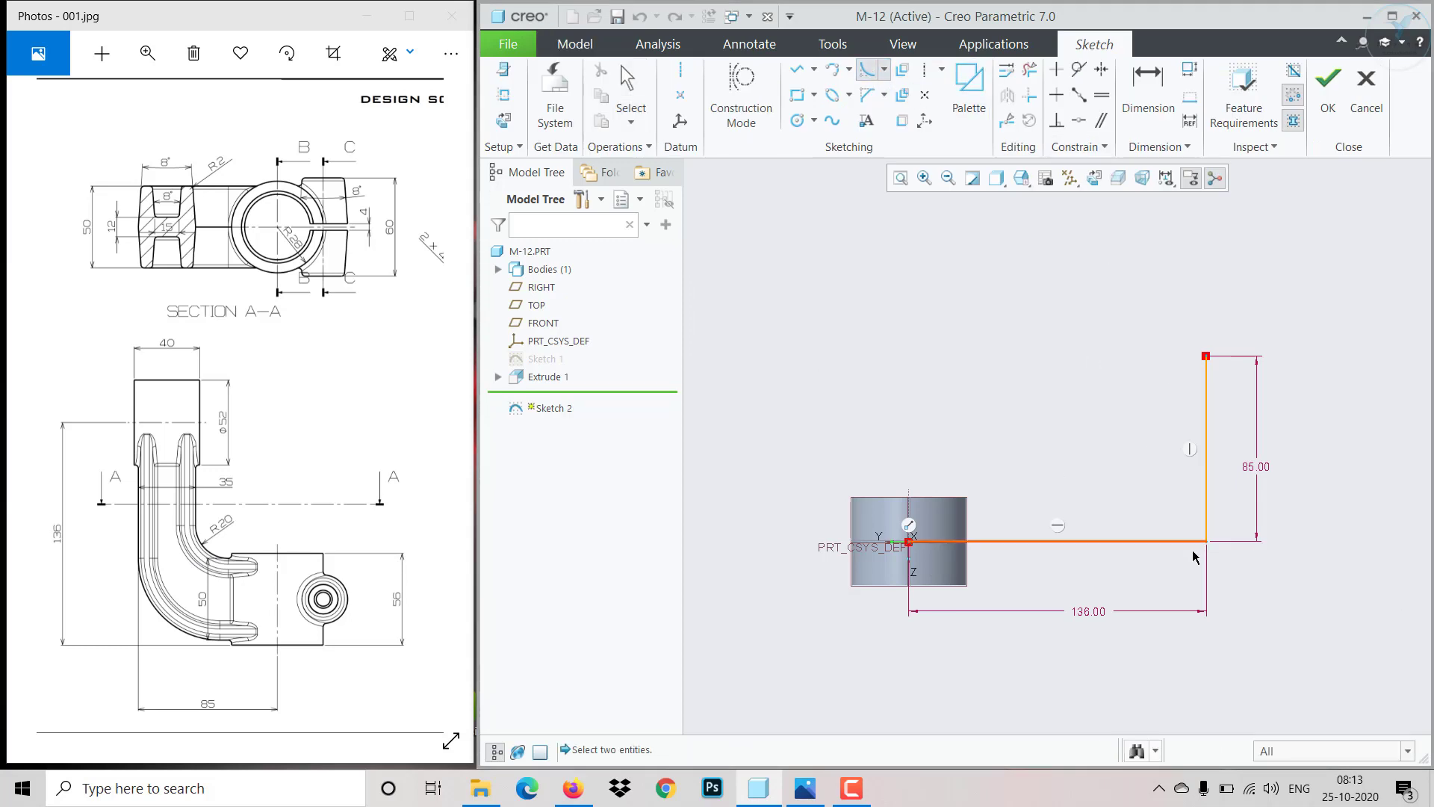
{"action": "left_click", "coordinate": [1174, 542]}
{"action": "left_click", "coordinate": [1206, 478]}
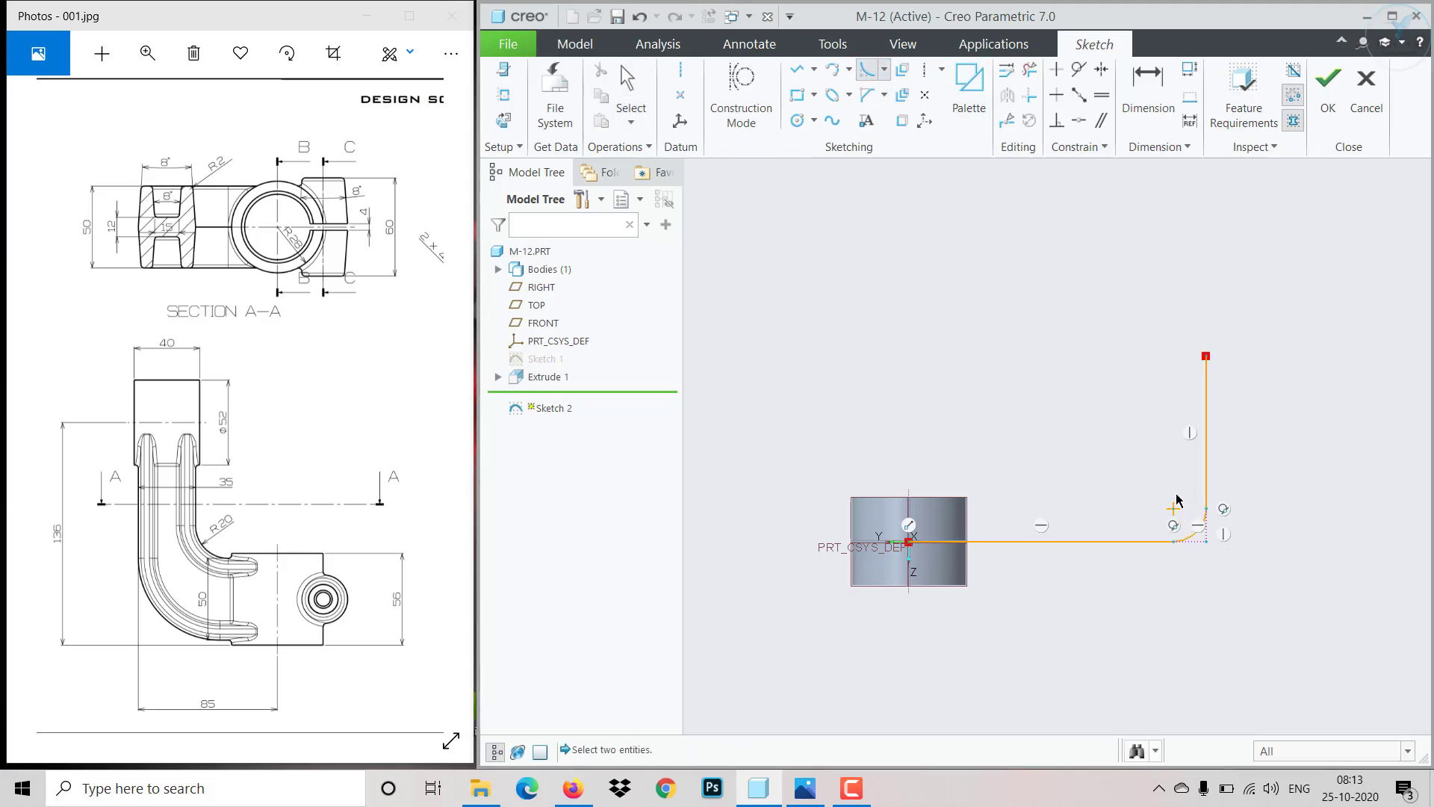
{"action": "middle_click", "coordinate": [1221, 552]}
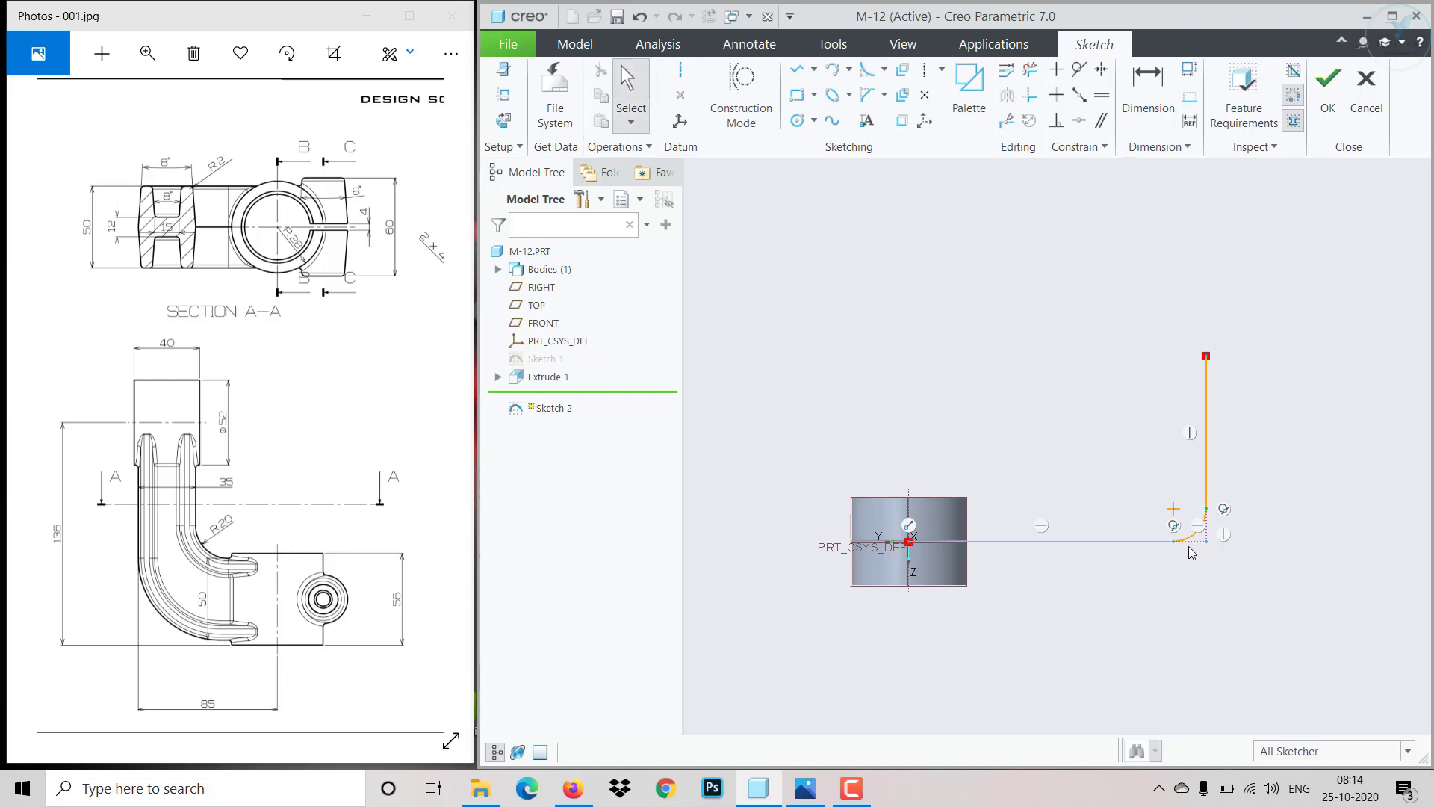
{"action": "scroll", "coordinate": [1189, 535], "scroll_direction": "up", "scroll_amount": 3}
{"action": "left_click", "coordinate": [1213, 517]}
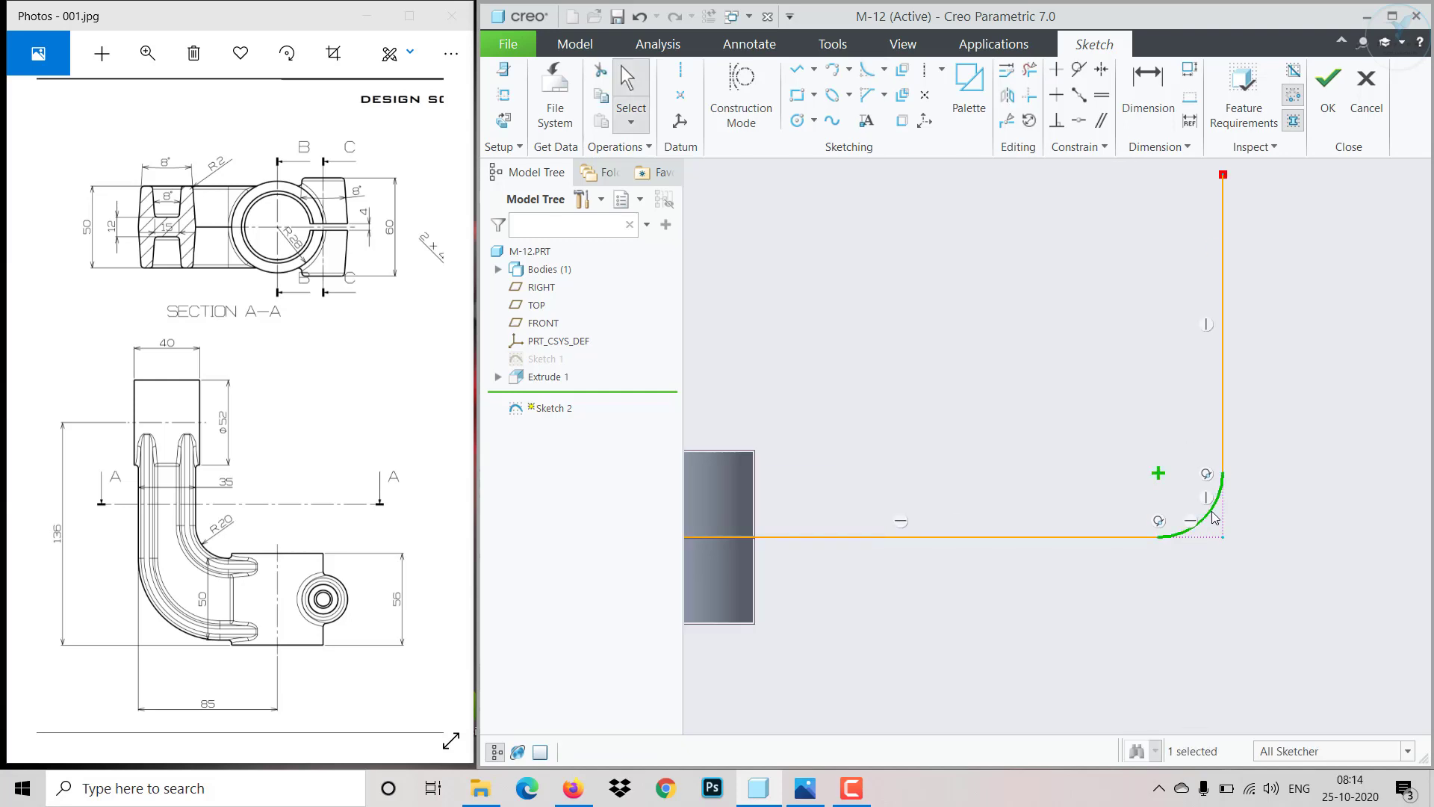
{"action": "left_click", "coordinate": [1252, 468]}
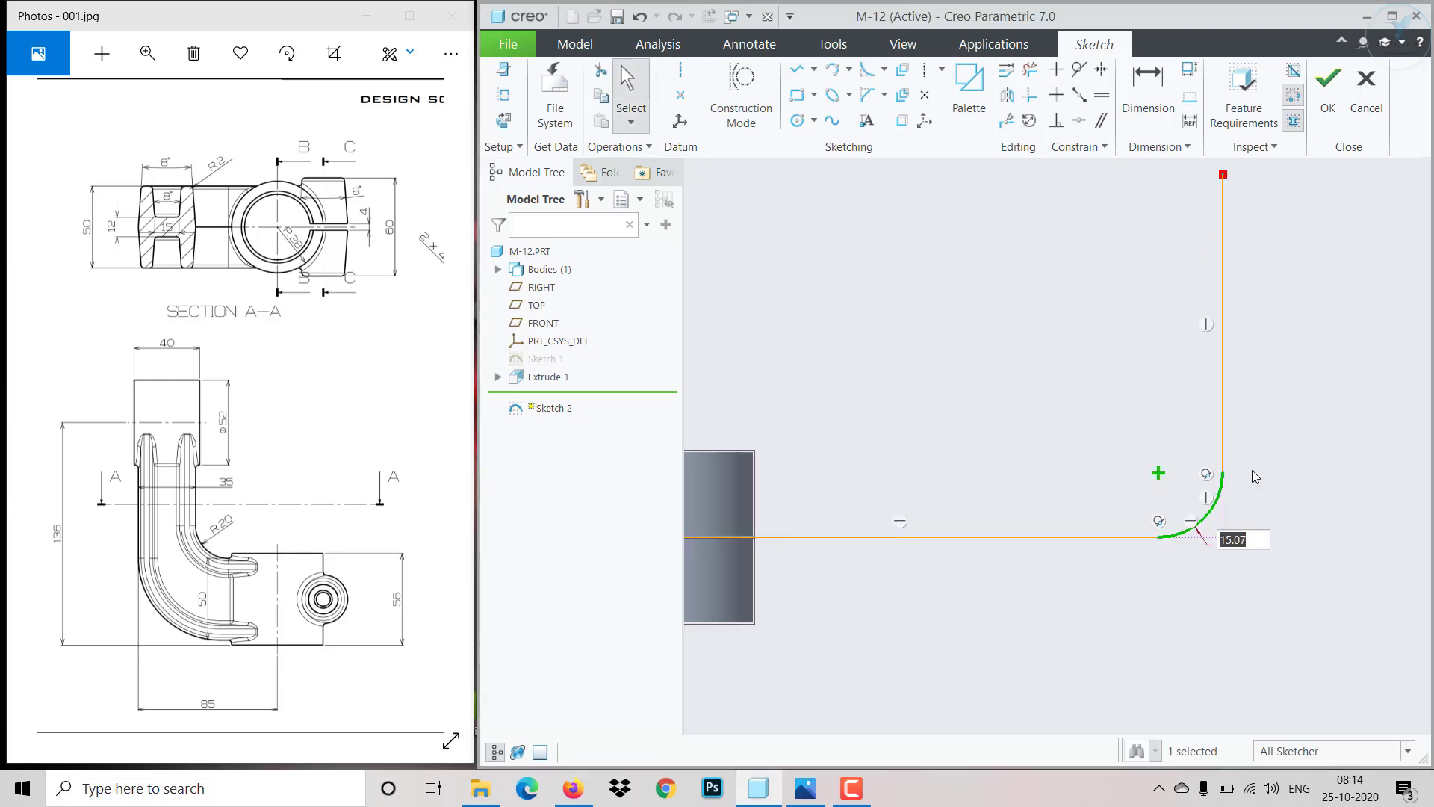
{"action": "type", "text": "35"}
{"action": "key", "text": "Return"}
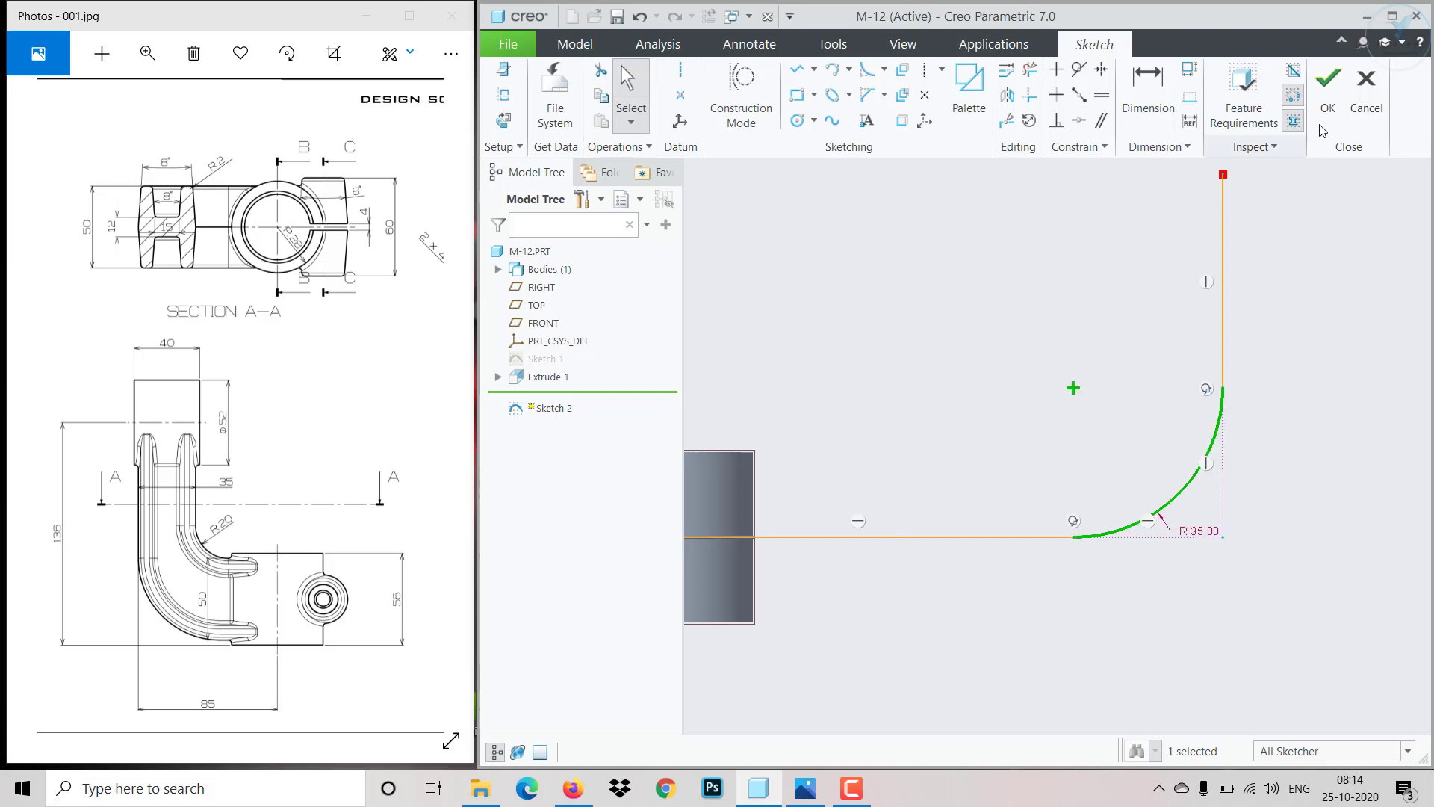
{"action": "left_click", "coordinate": [1328, 81]}
- Create a datum plane offset 136 from the TOP plane
{"action": "mouse_move", "coordinate": [1113, 499]}
{"action": "middle_mouse_down"}
{"action": "mouse_move", "coordinate": [871, 480]}
{"action": "mouse_move", "coordinate": [832, 570]}
{"action": "mouse_move", "coordinate": [836, 555]}
{"action": "mouse_move", "coordinate": [893, 549]}
{"action": "mouse_move", "coordinate": [874, 533]}
{"action": "middle_mouse_up"}
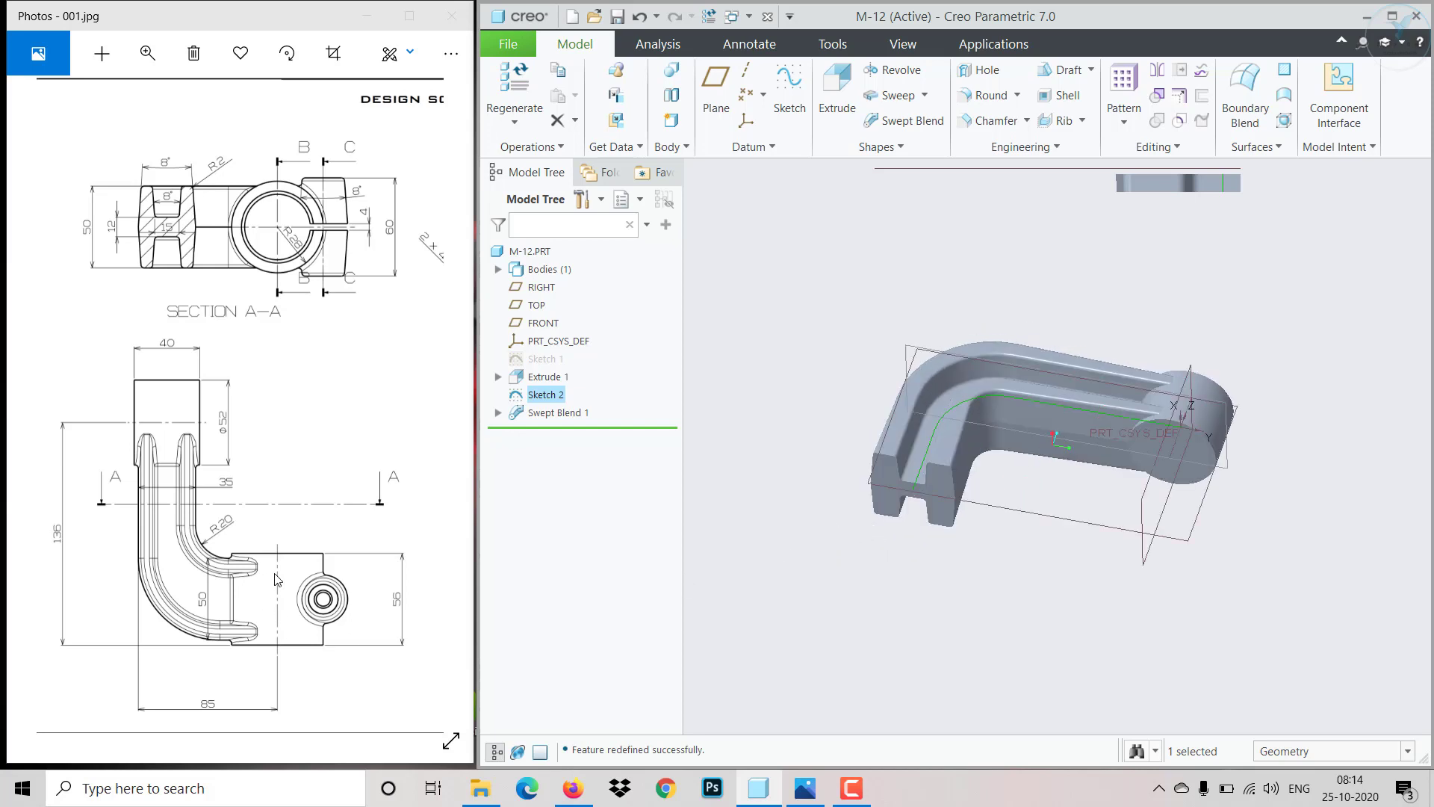
{"action": "middle_click_drag", "start_coordinate": [965, 544], "coordinate": [1028, 572]}
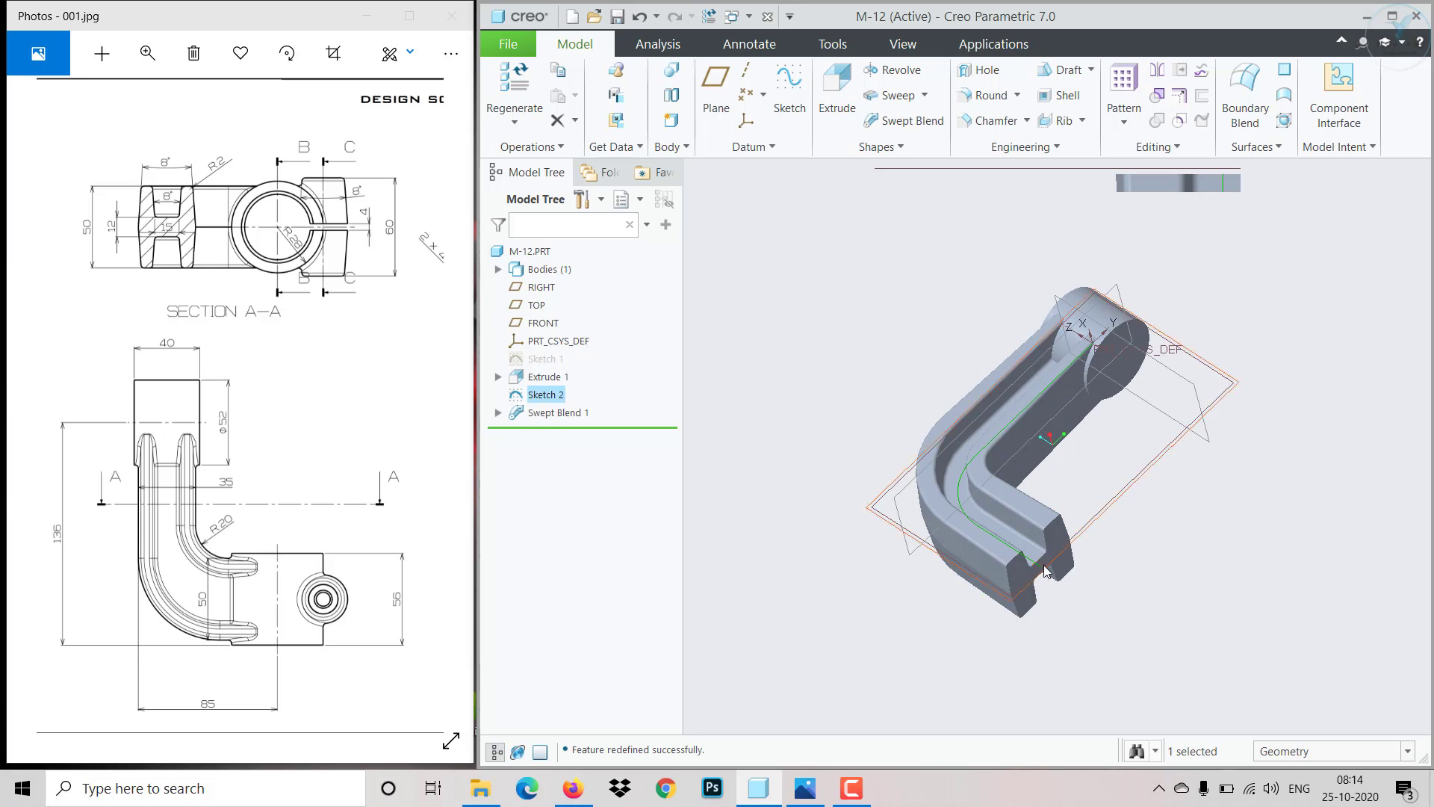
{"action": "left_click", "coordinate": [899, 351]}
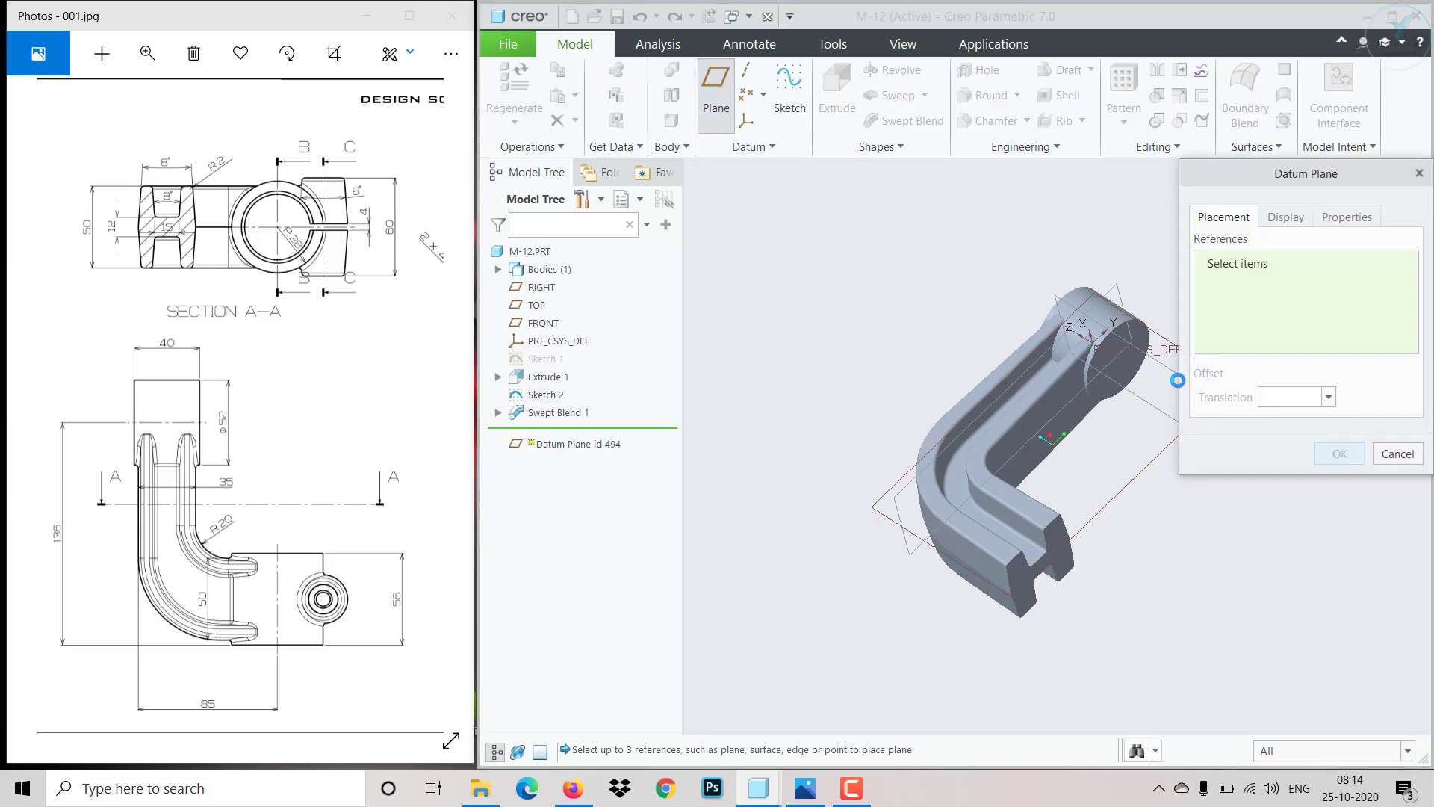
{"action": "left_click", "coordinate": [1169, 379]}
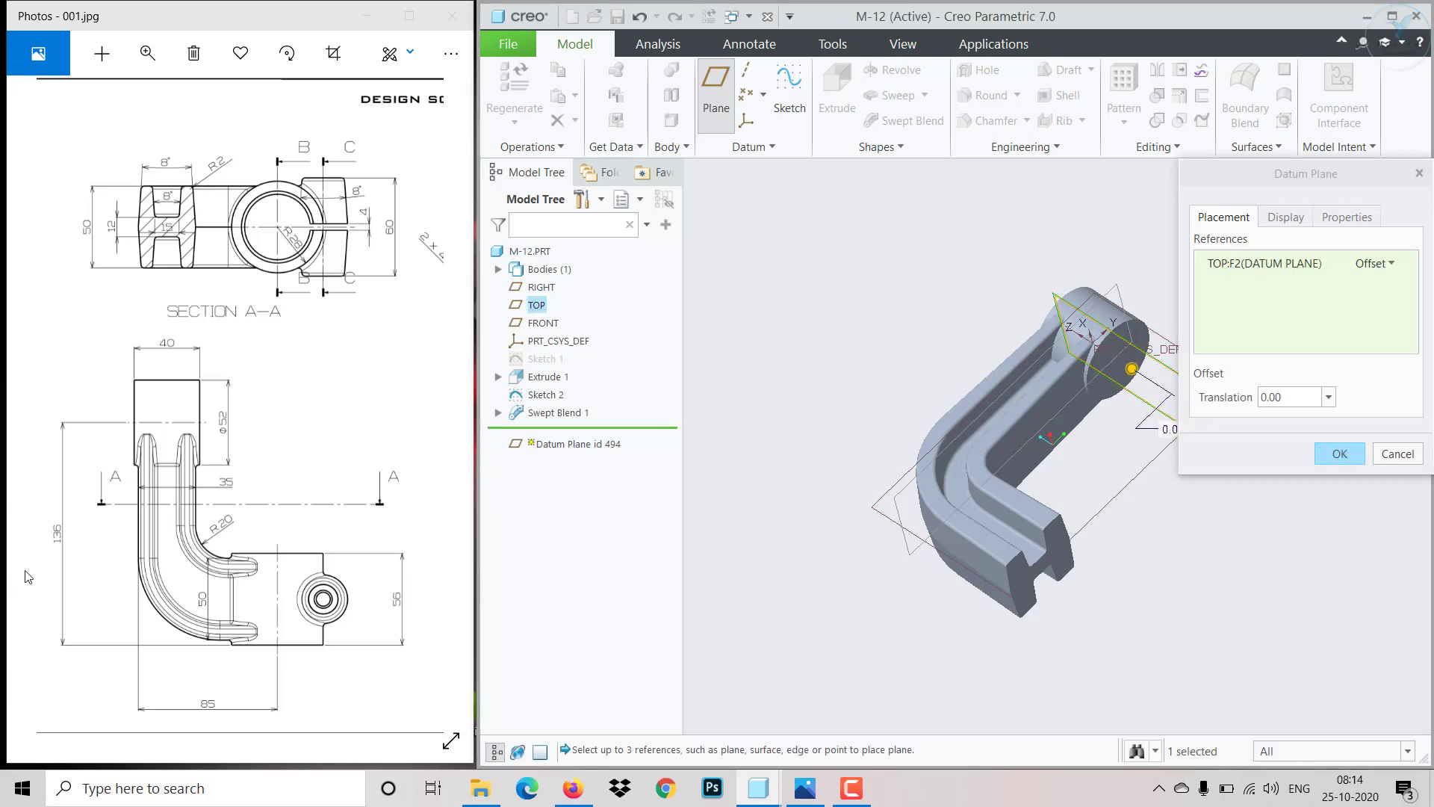
{"action": "double_click", "coordinate": [1281, 396]}
{"action": "type", "text": "1"}
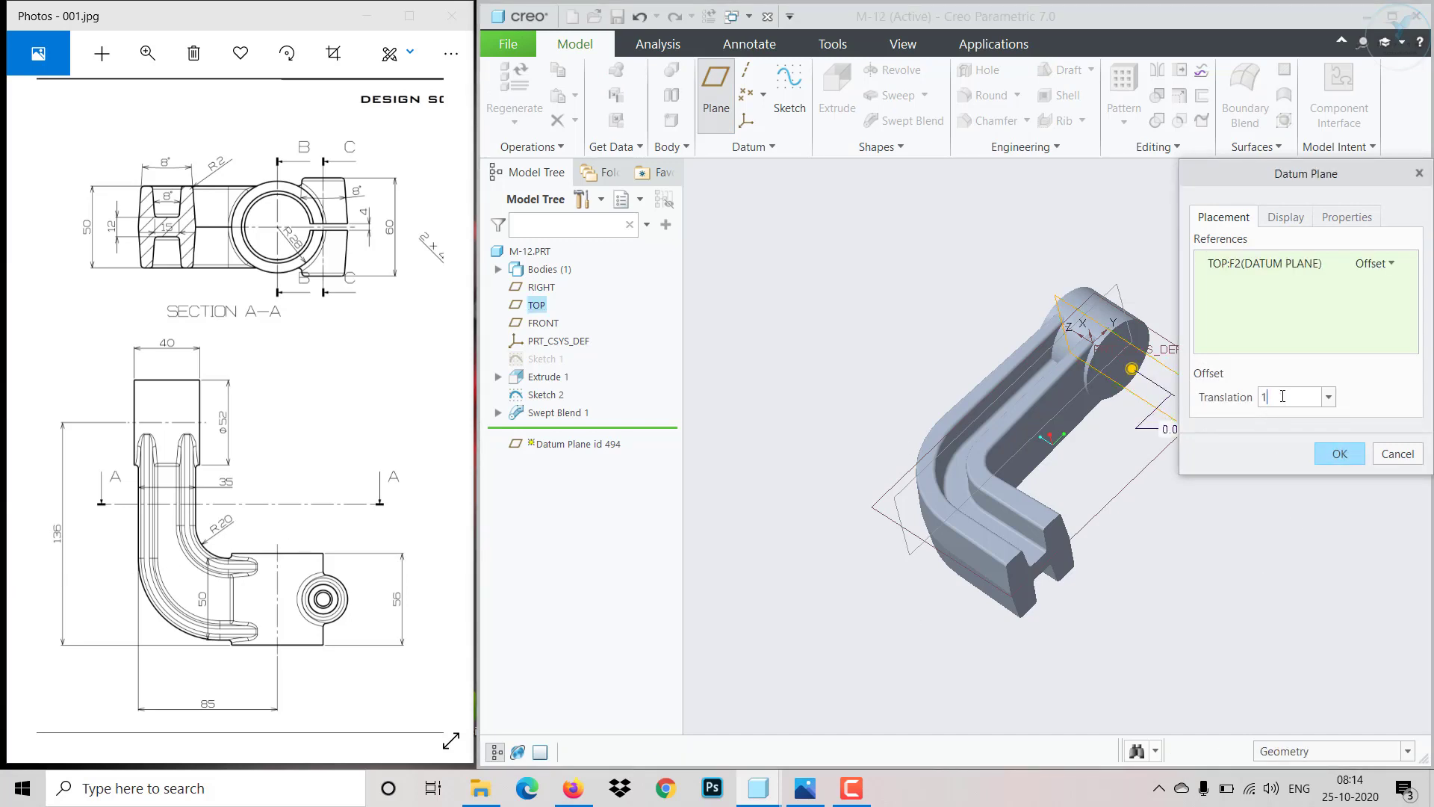
{"action": "type", "text": "36"}
{"action": "key", "text": "Return"}
{"action": "left_click", "coordinate": [1334, 456]}
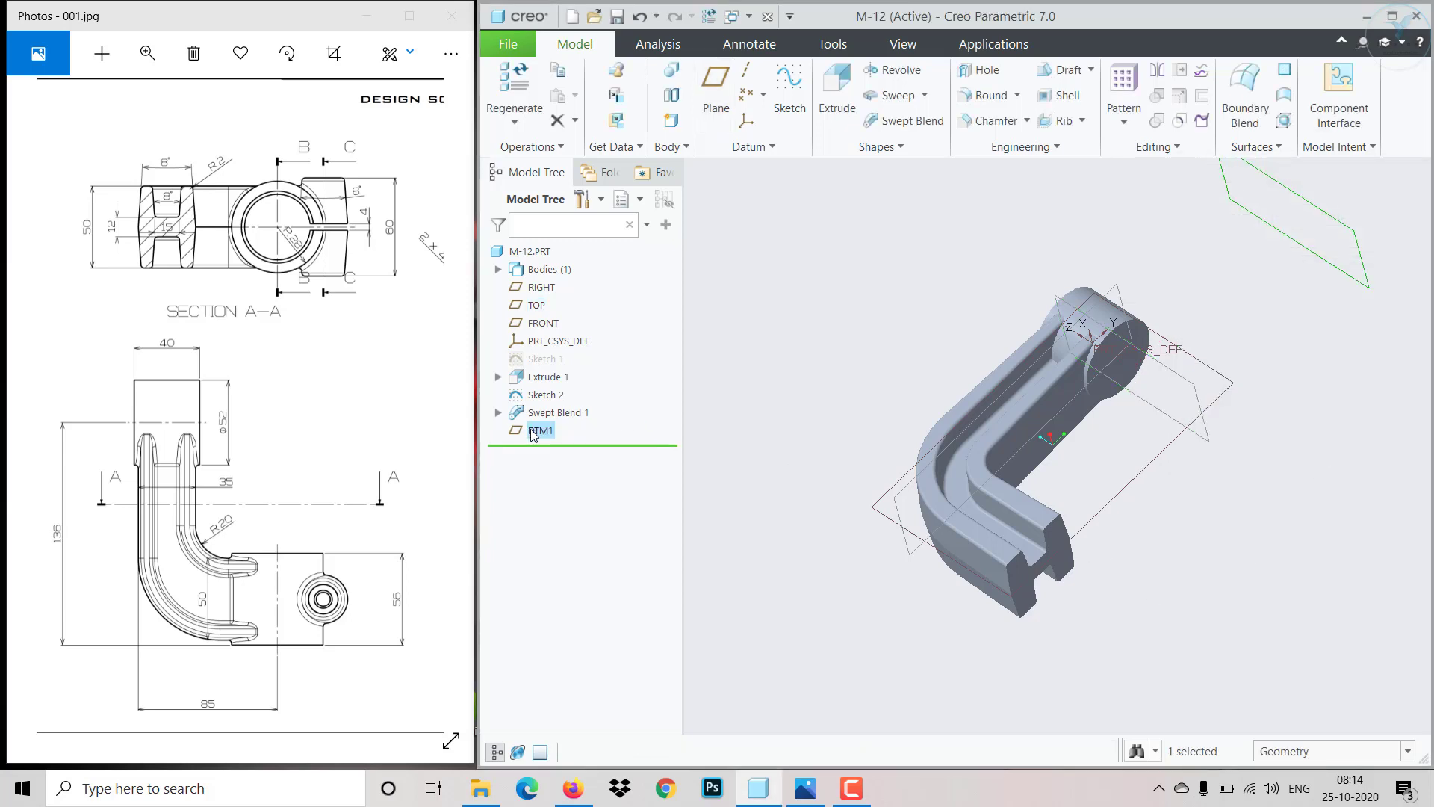
- Redefine DTM1 so its 136 offset from TOP lies on the opposite side
{"action": "right_click", "coordinate": [534, 433]}
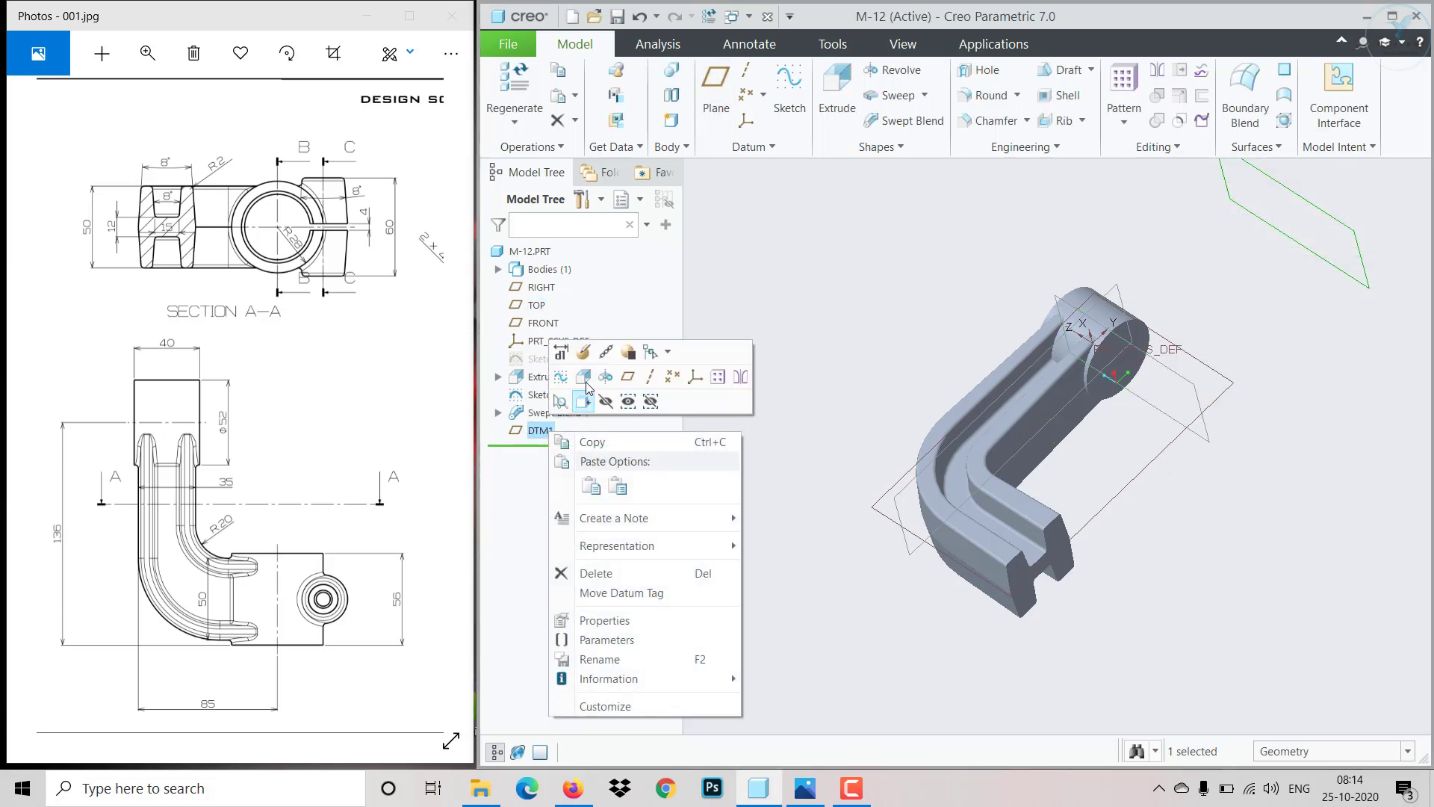
{"action": "left_click", "coordinate": [584, 376]}
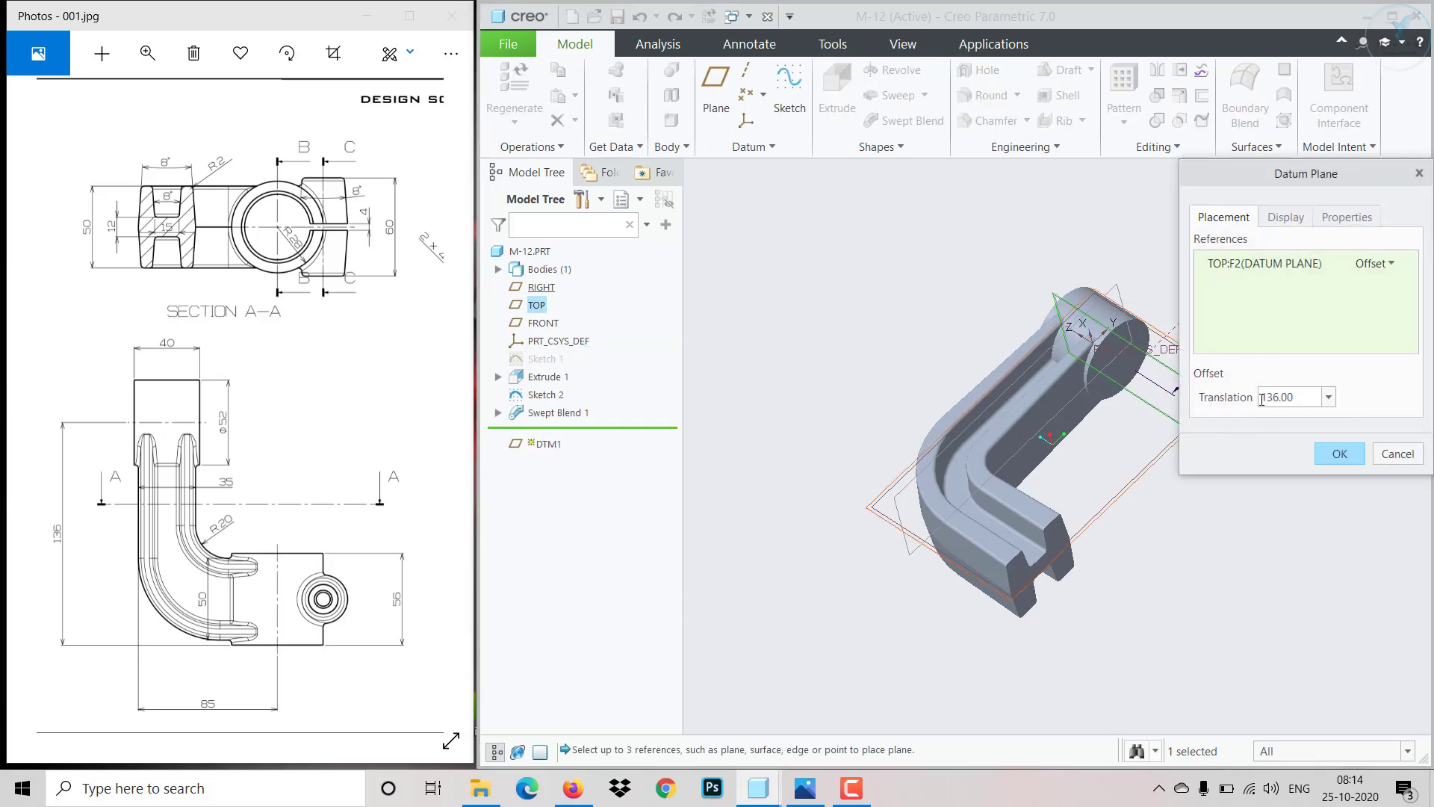
{"action": "left_click", "coordinate": [1261, 400]}
{"action": "left_click", "coordinate": [1261, 398]}
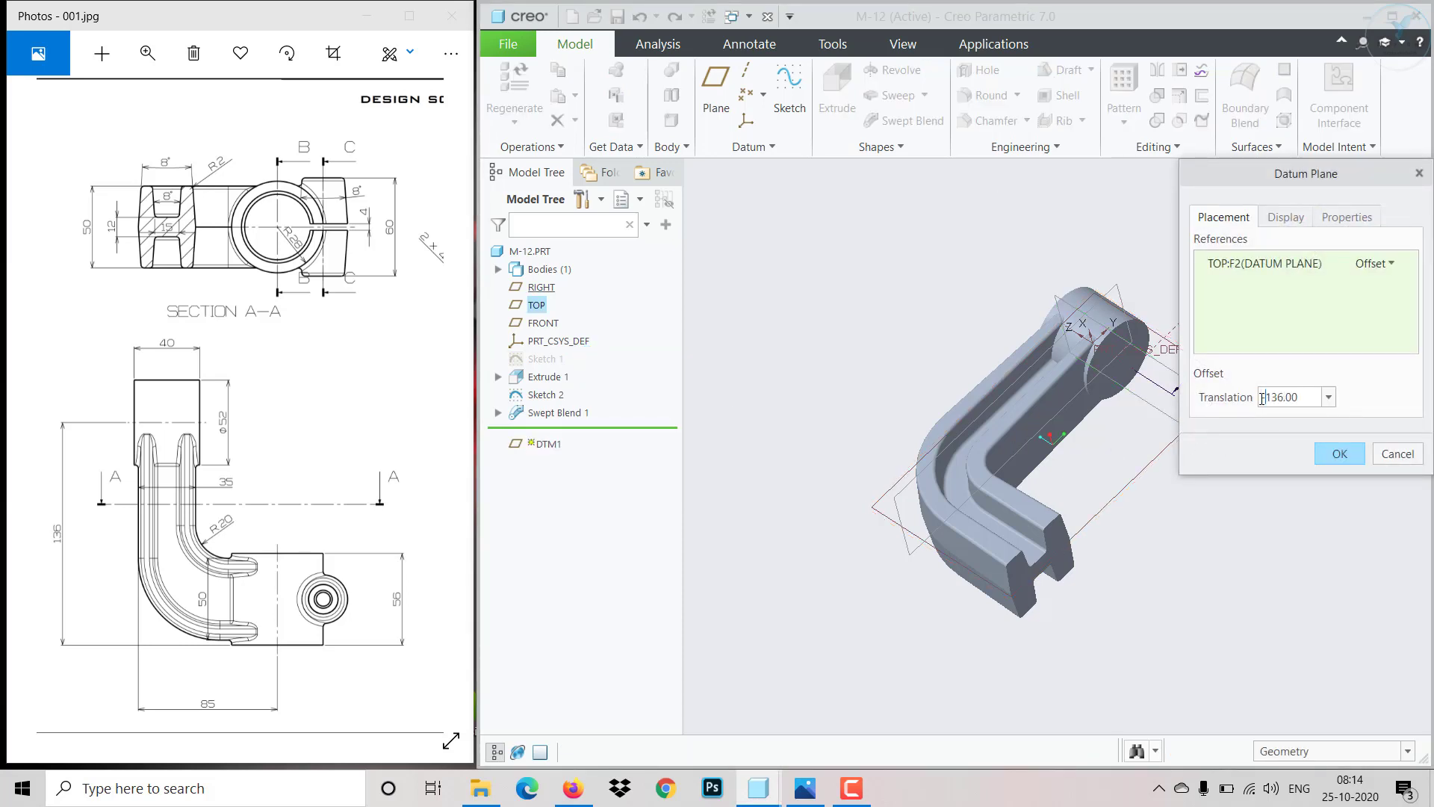
{"action": "left_click", "coordinate": [1337, 454]}
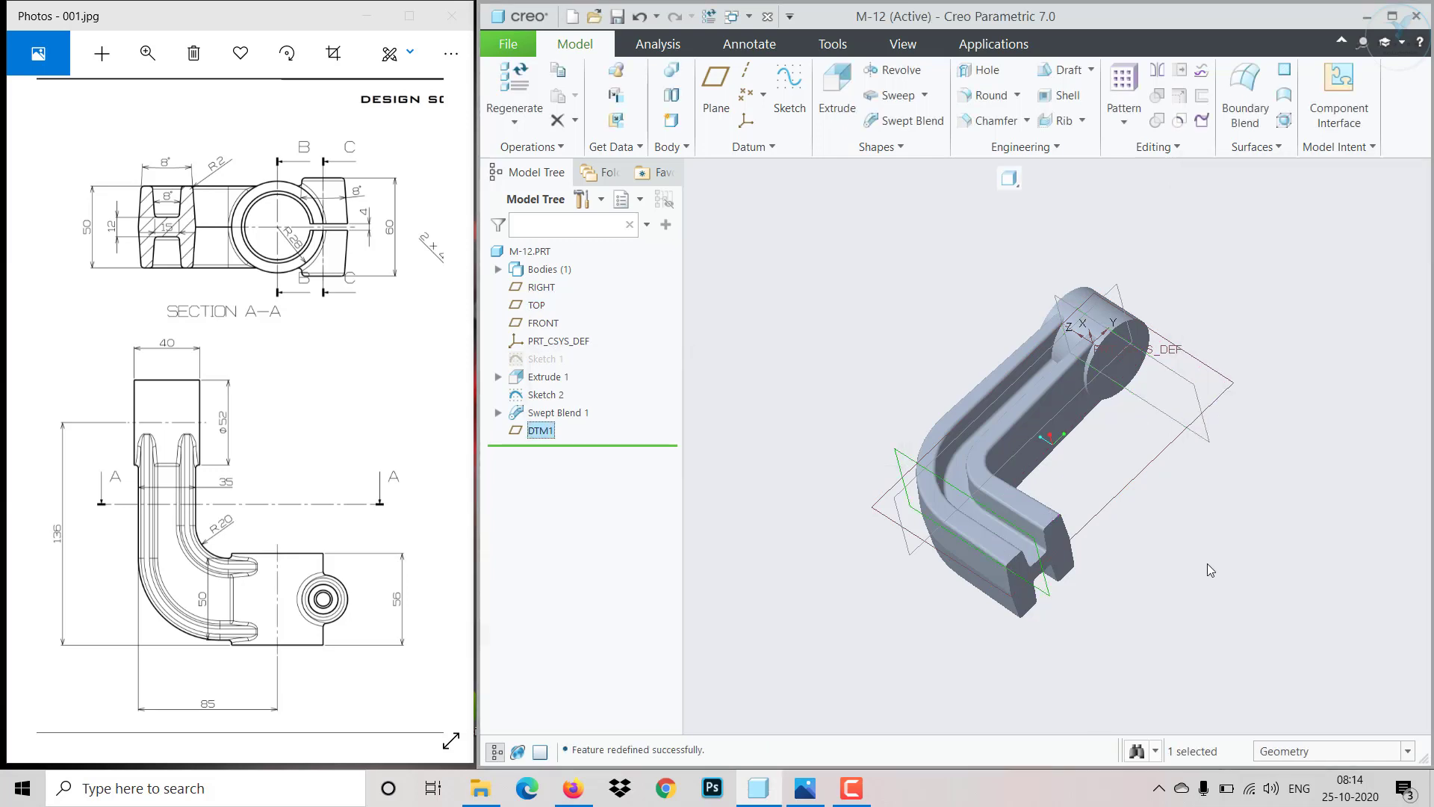
- Sketch on DTM1 a circle of diameter 56 centred at the path's end point and finish the sketch
{"action": "left_click", "coordinate": [788, 86]}
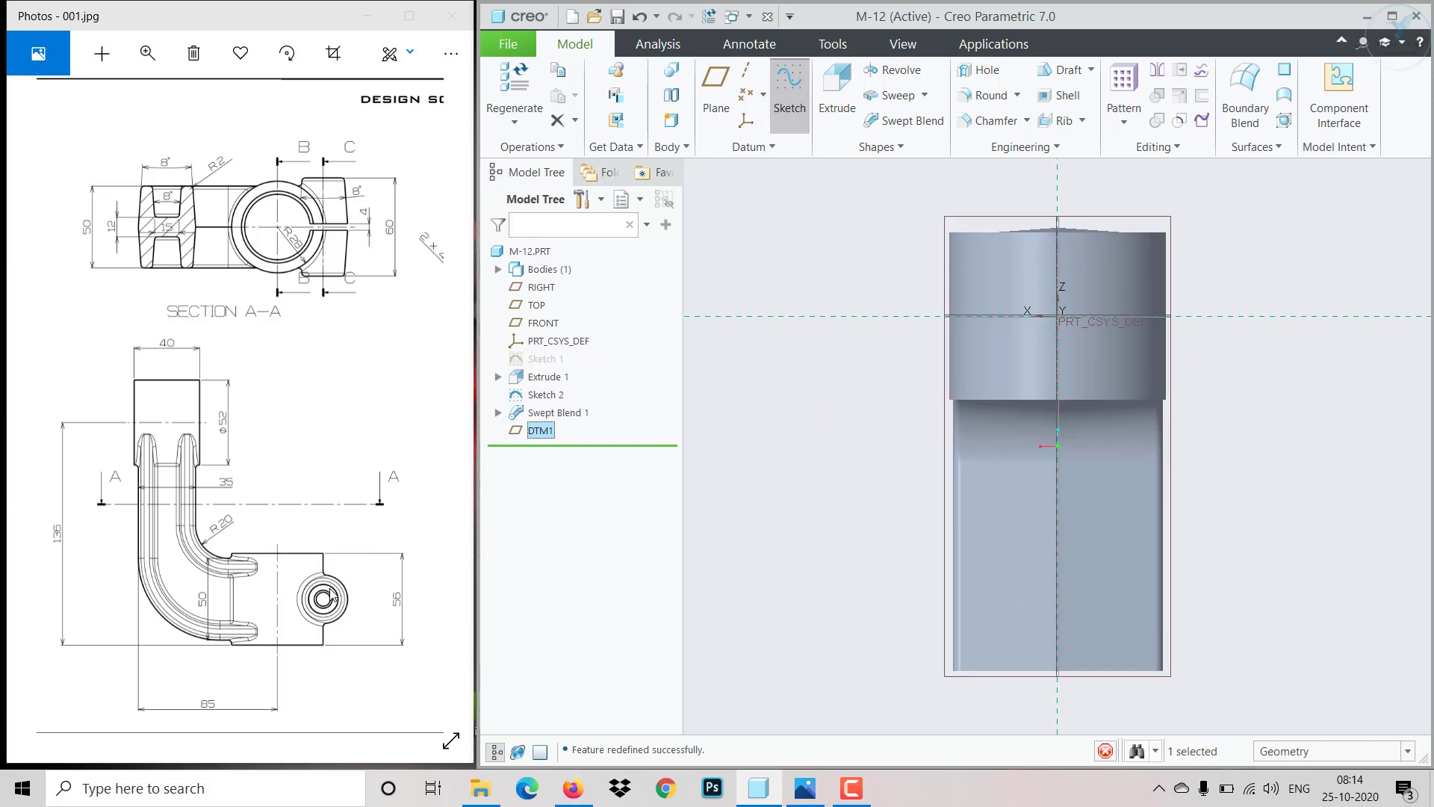
{"action": "mouse_move", "coordinate": [328, 588]}
{"action": "left_mouse_down"}
{"action": "mouse_move", "coordinate": [166, 560]}
{"action": "mouse_move", "coordinate": [92, 576]}
{"action": "left_mouse_up"}
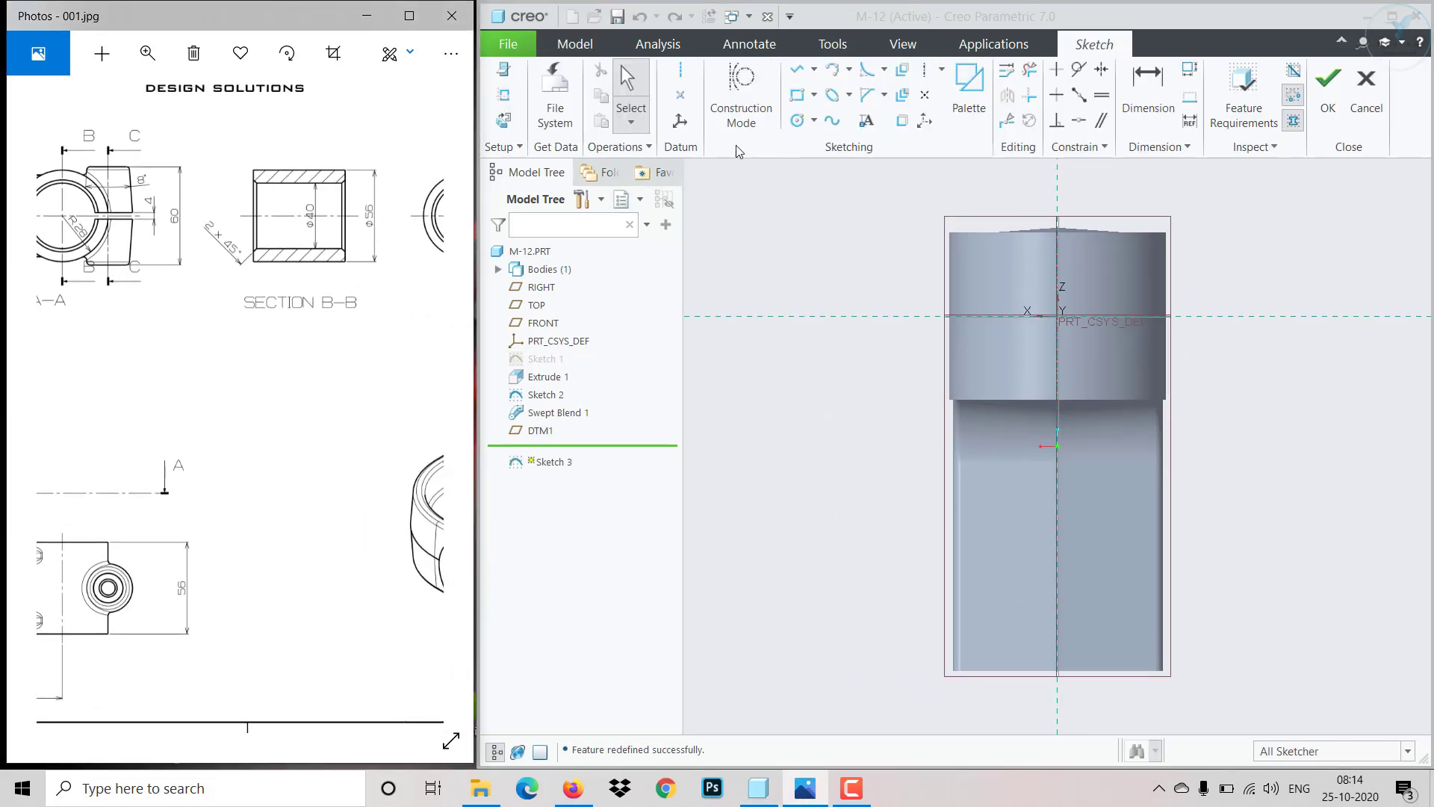
{"action": "mouse_move", "coordinate": [304, 514]}
{"action": "left_mouse_down"}
{"action": "mouse_move", "coordinate": [439, 515]}
{"action": "mouse_move", "coordinate": [263, 505]}
{"action": "left_mouse_up"}
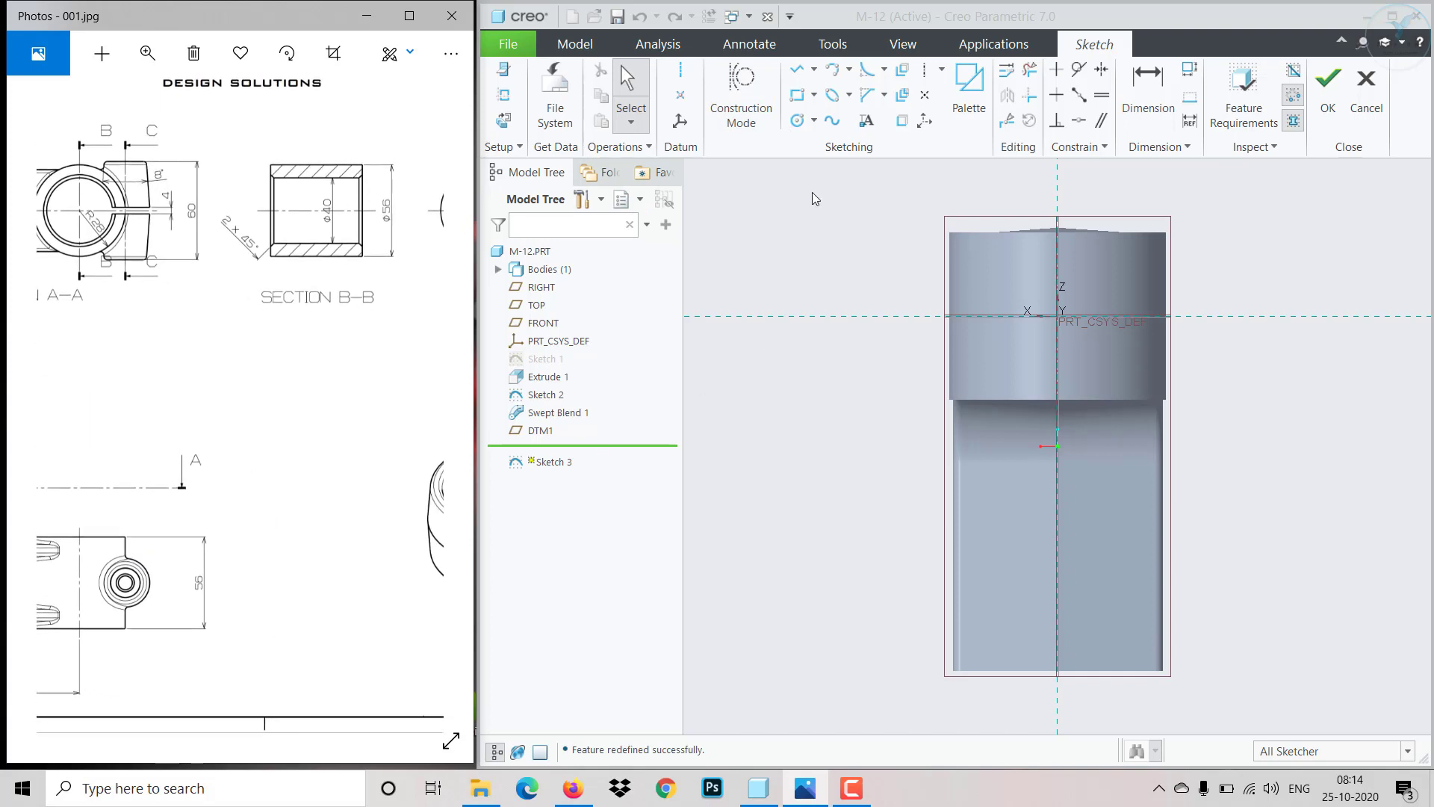
{"action": "left_click", "coordinate": [797, 120]}
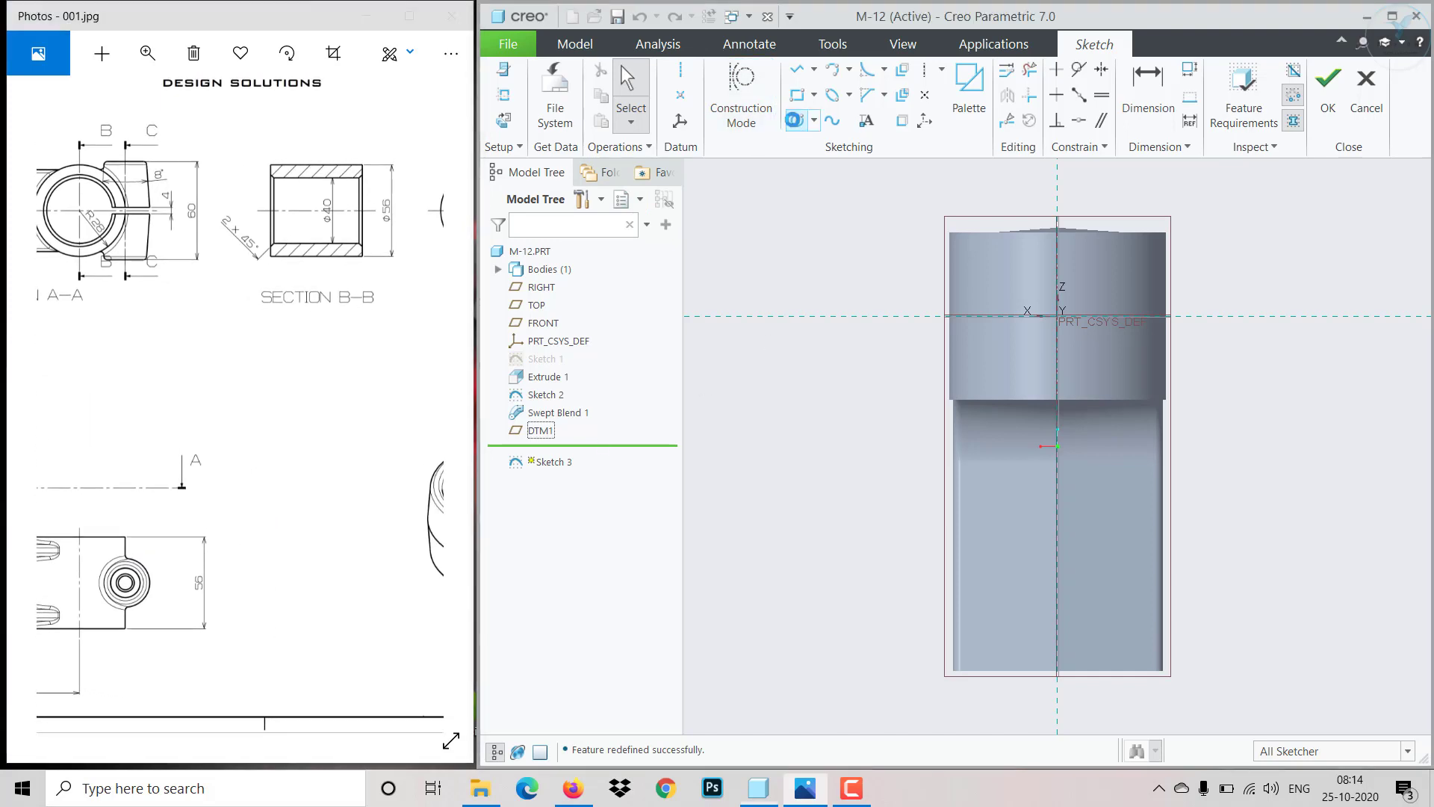
{"action": "left_click", "coordinate": [1058, 671]}
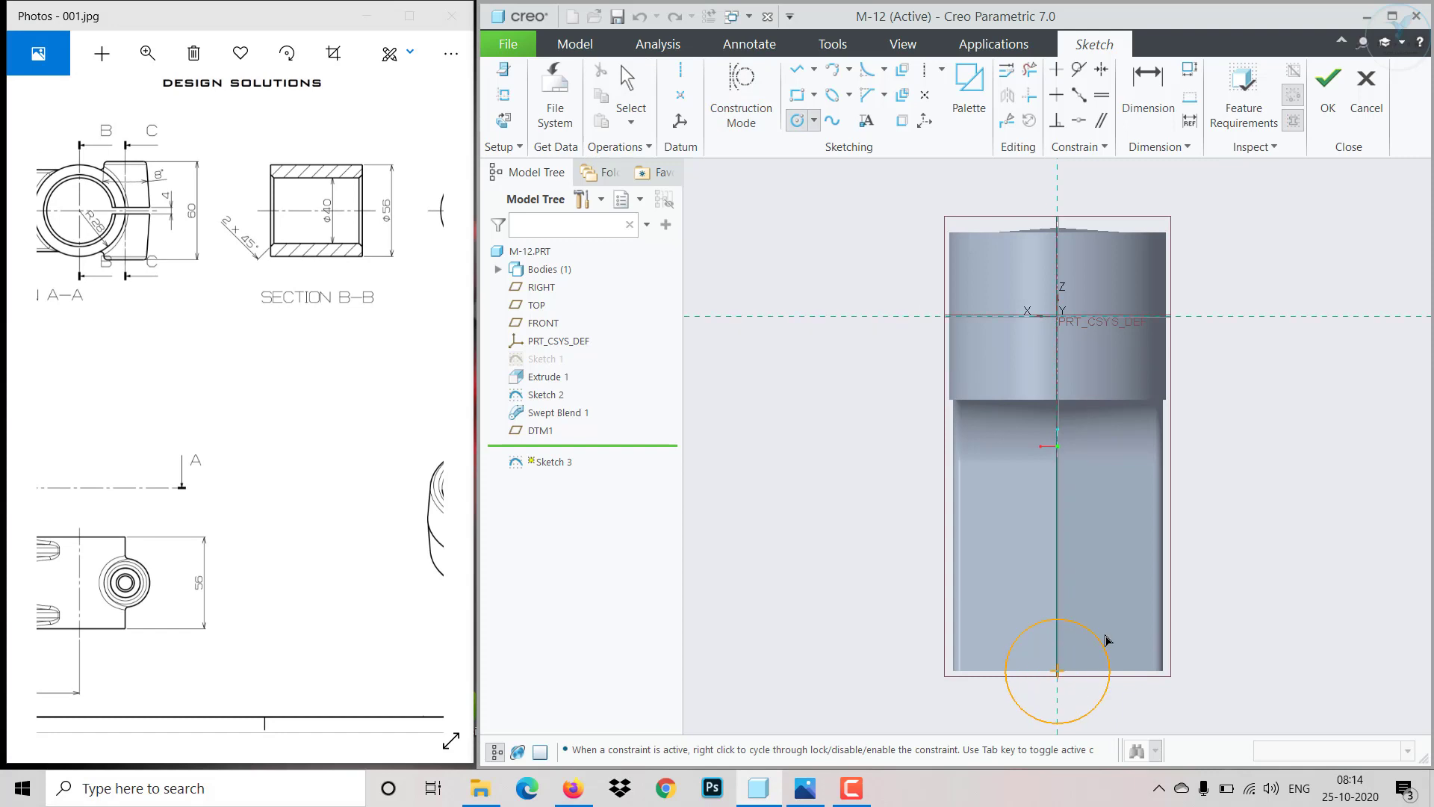
{"action": "left_click", "coordinate": [1191, 608]}
{"action": "middle_click", "coordinate": [1242, 629]}
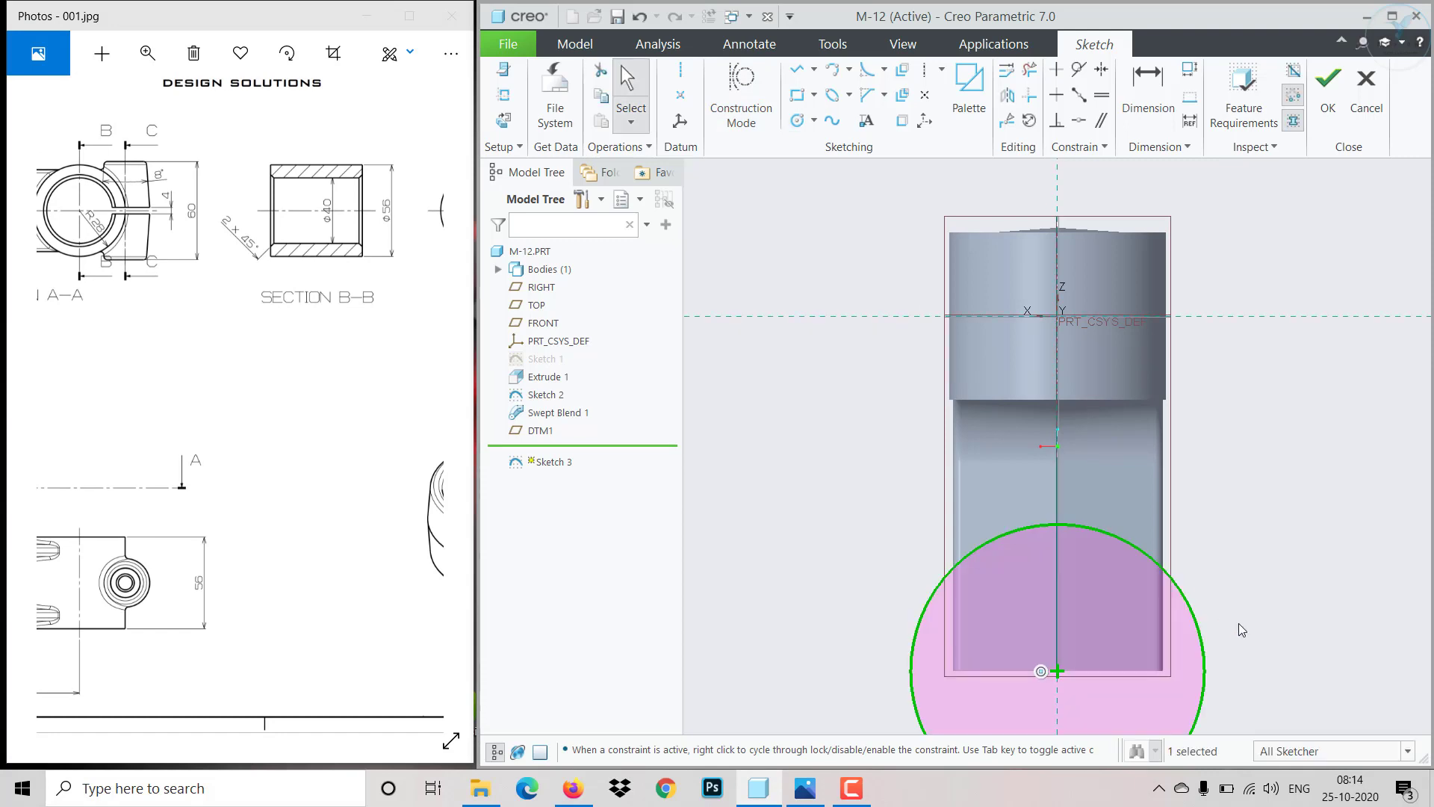
{"action": "left_click", "coordinate": [1204, 644]}
{"action": "left_click", "coordinate": [1258, 587]}
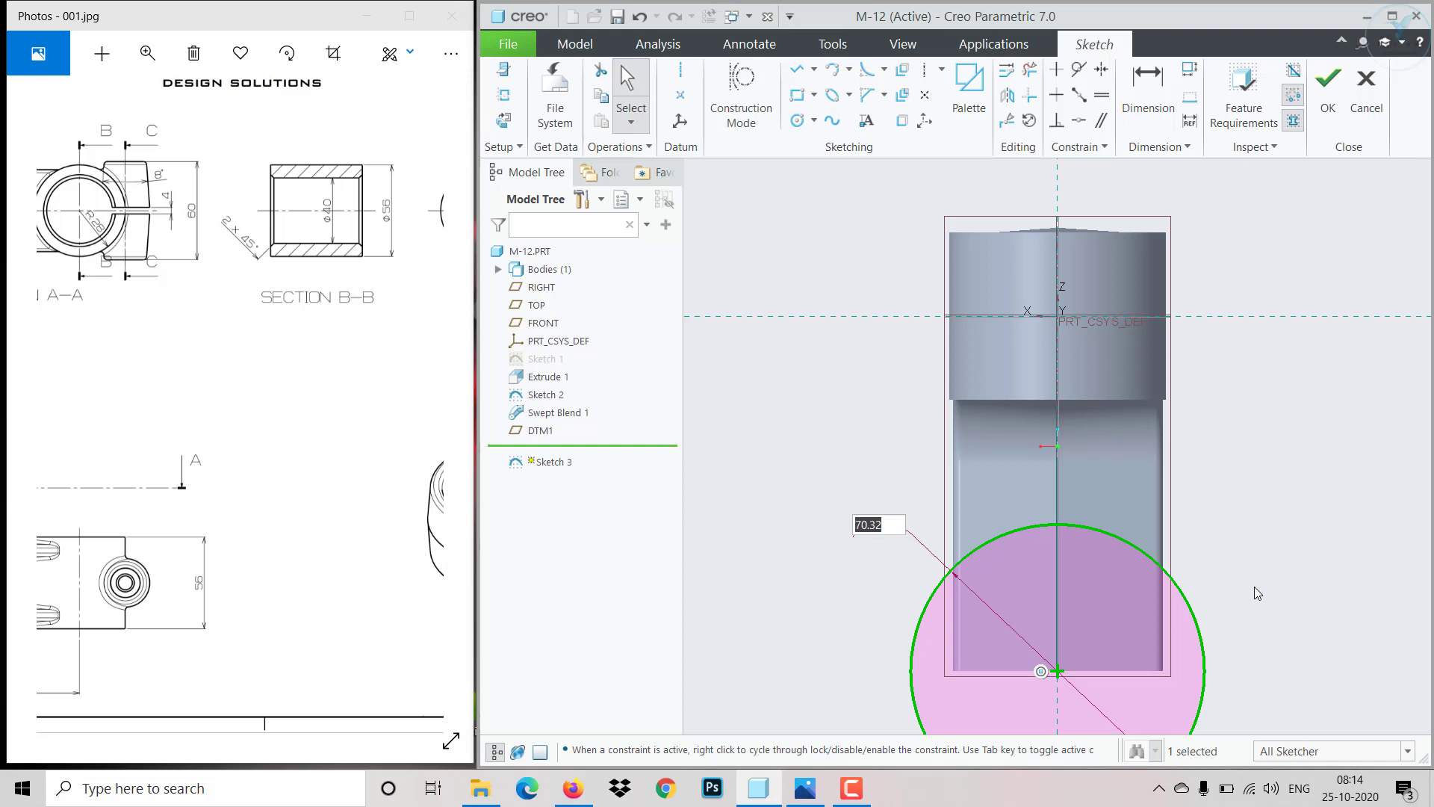
{"action": "type", "text": "56"}
{"action": "key", "text": "Return"}
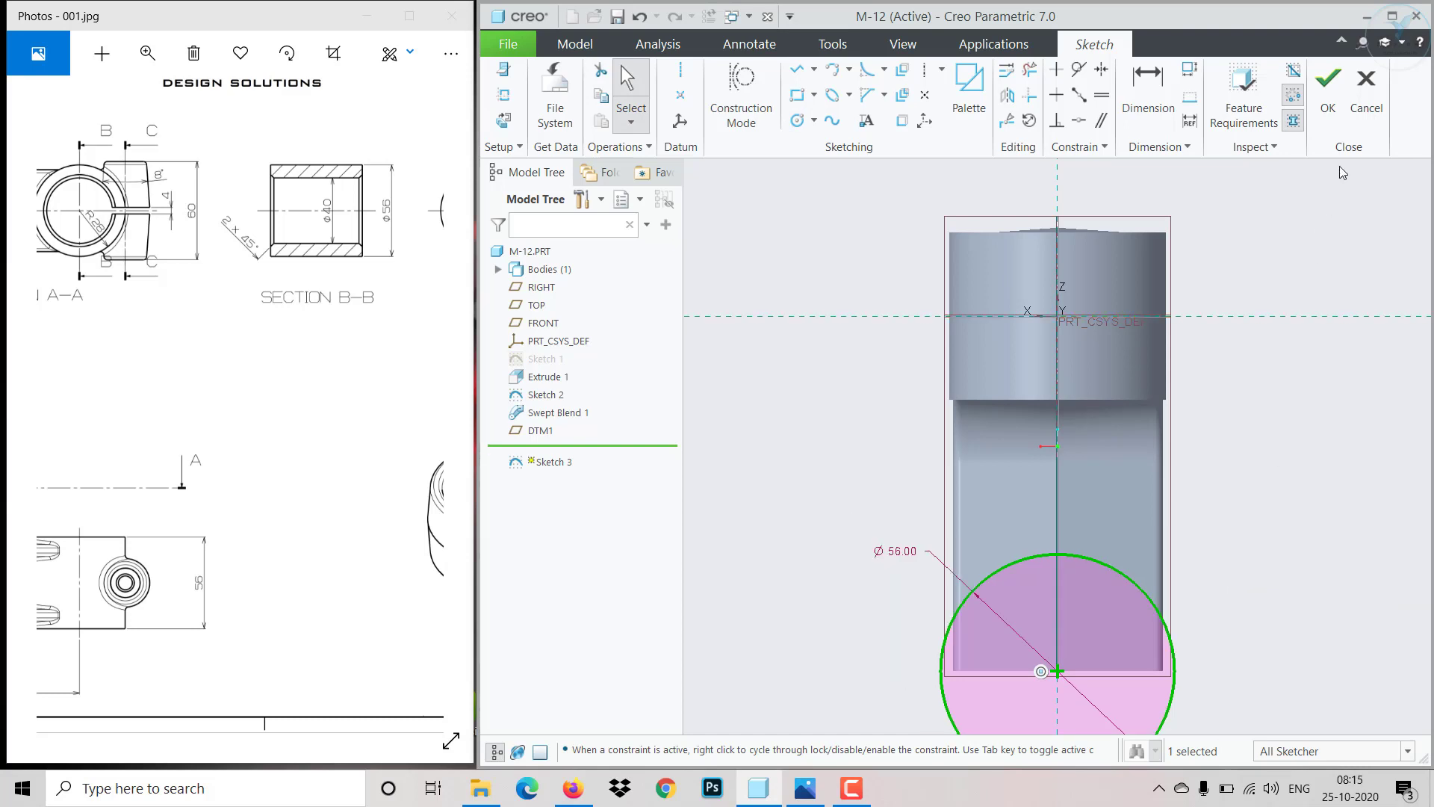
{"action": "left_click", "coordinate": [1328, 90]}
- Extrude the circle symmetrically about its sketch plane to a depth of 56
{"action": "left_click", "coordinate": [837, 97]}
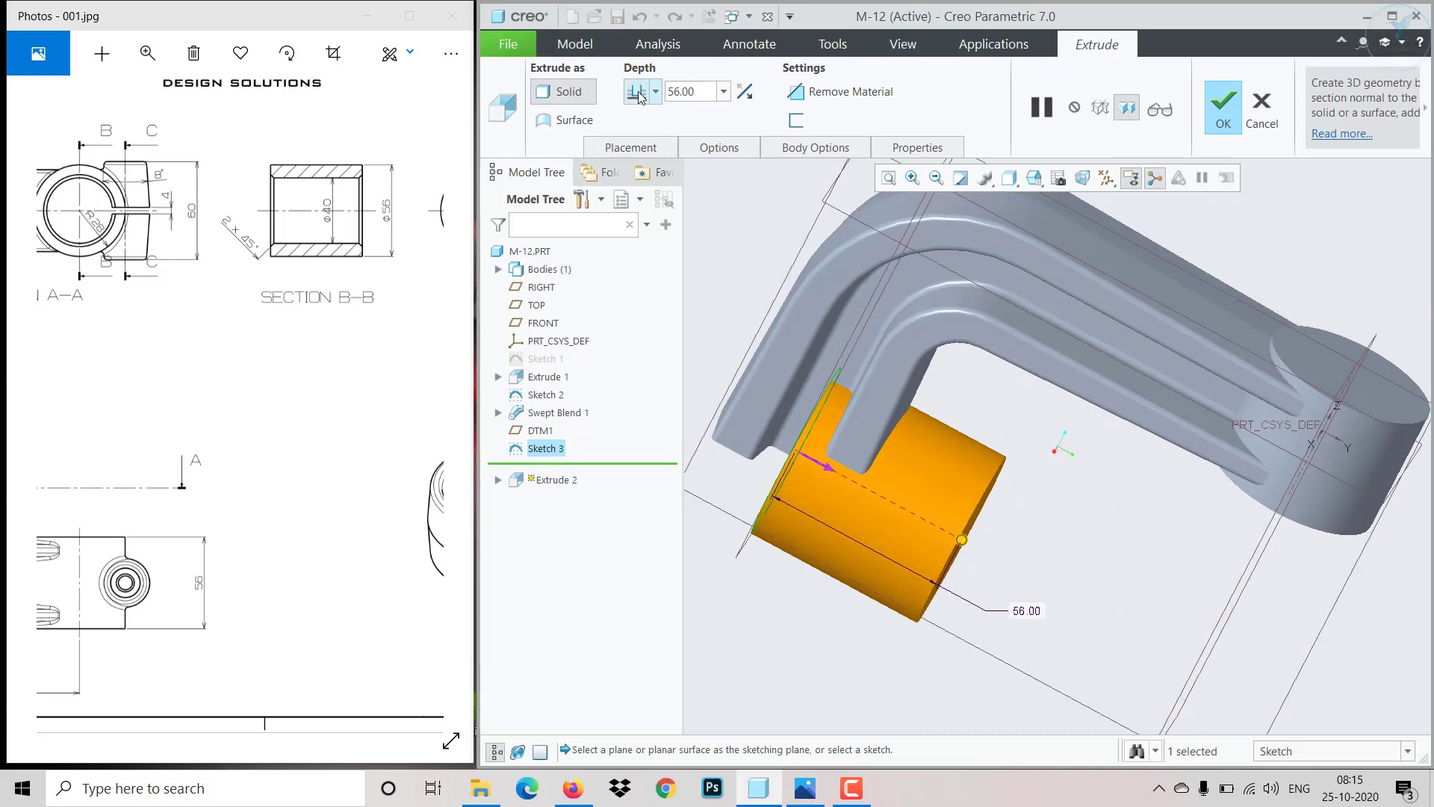
{"action": "left_click", "coordinate": [655, 91]}
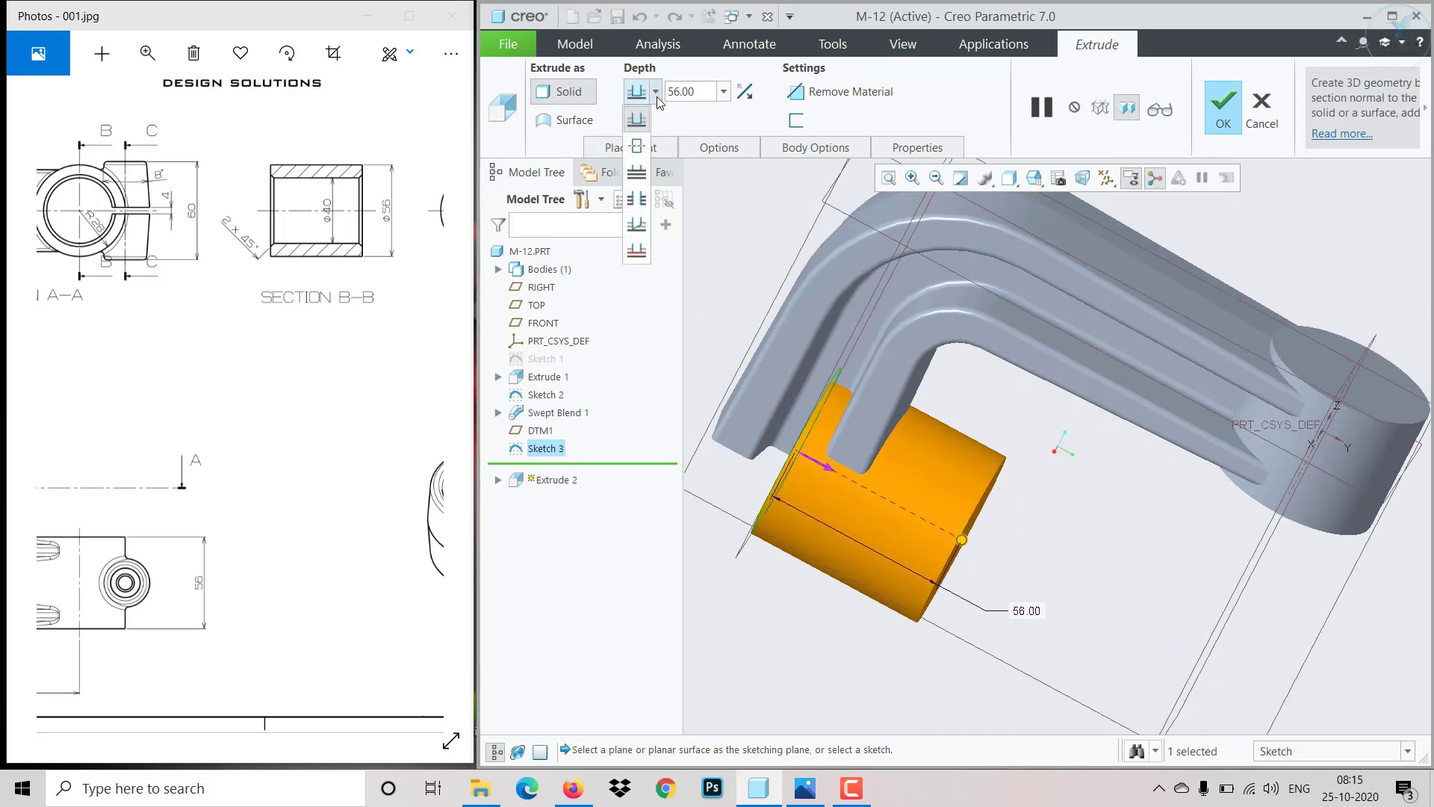
{"action": "left_click", "coordinate": [638, 144]}
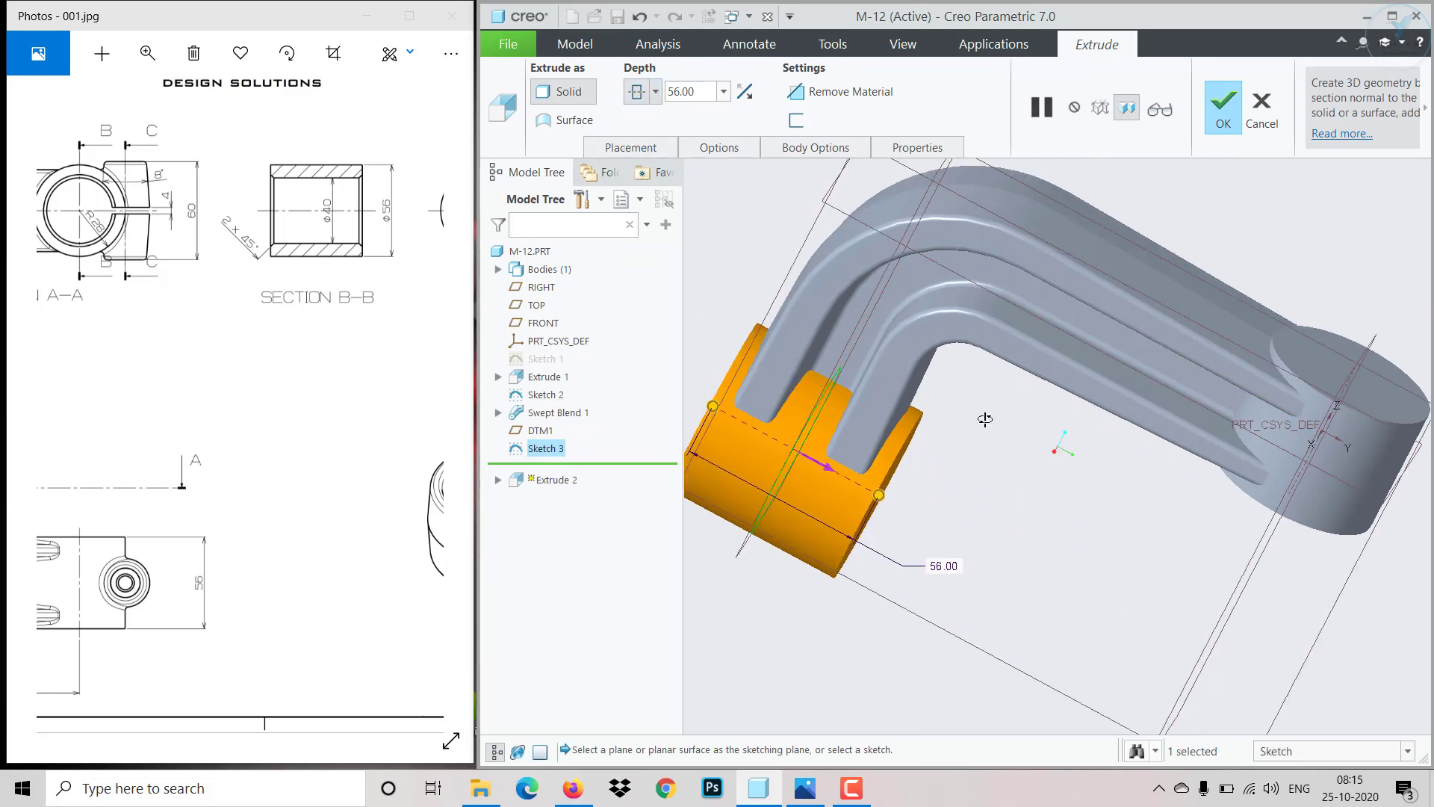
{"action": "middle_click_drag", "start_coordinate": [985, 419], "coordinate": [1045, 299]}
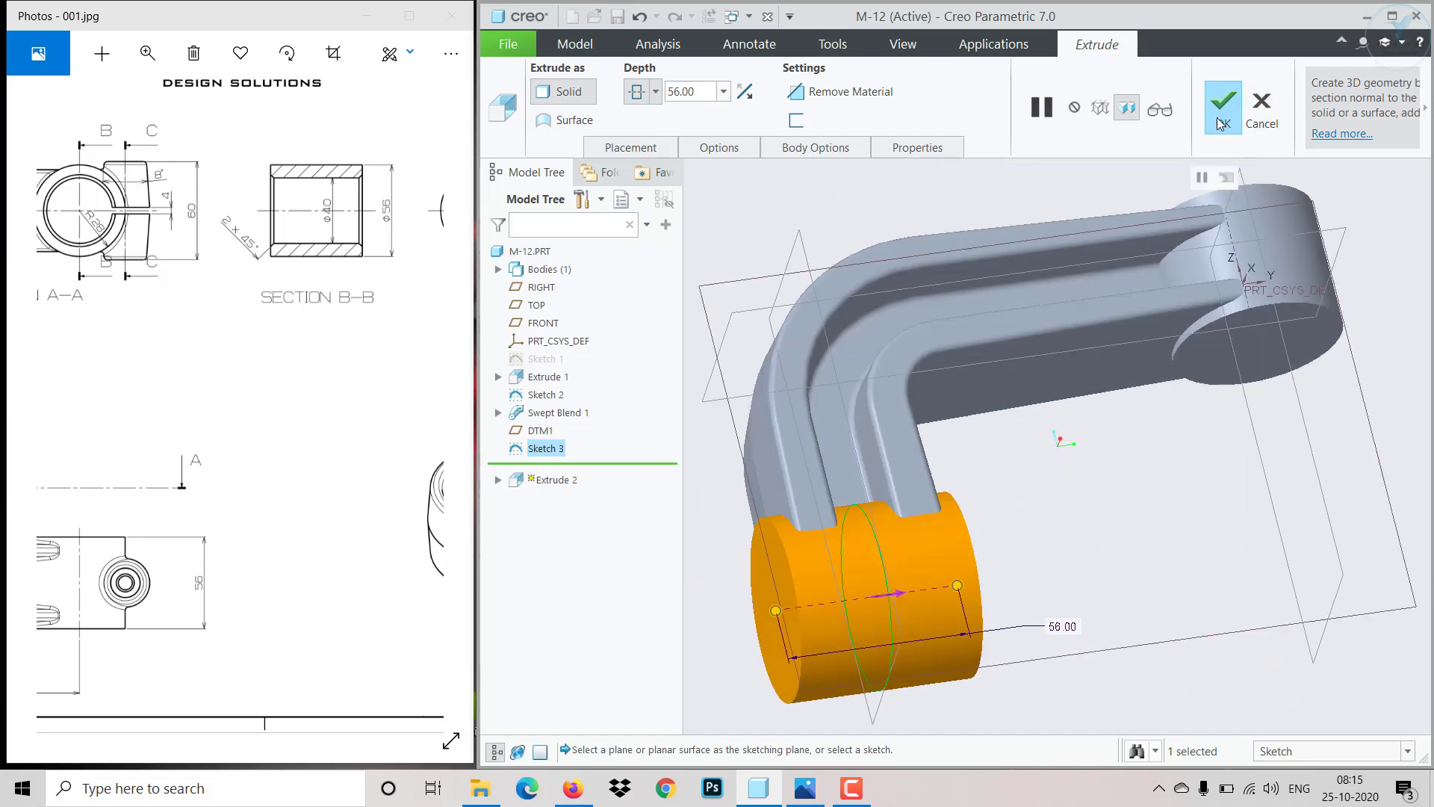
{"action": "left_click", "coordinate": [1220, 124]}
- Examine Section C-C on the drawing and orient the new sketch normal to its sketch plane
{"action": "mouse_move", "coordinate": [1074, 544]}
{"action": "middle_mouse_down"}
{"action": "mouse_move", "coordinate": [1055, 554]}
{"action": "mouse_move", "coordinate": [1065, 448]}
{"action": "mouse_move", "coordinate": [1135, 509]}
{"action": "mouse_move", "coordinate": [1120, 515]}
{"action": "middle_mouse_up"}
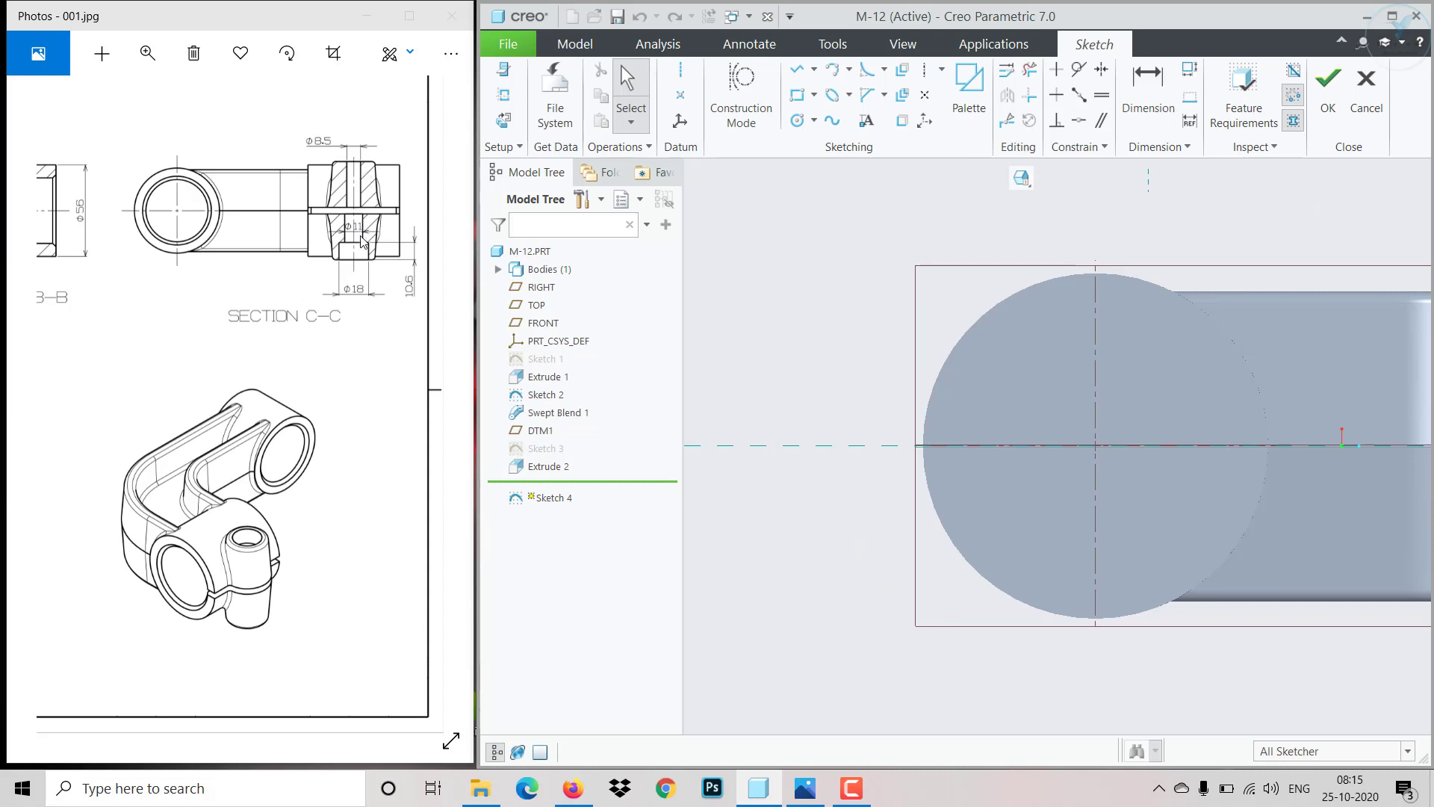
{"action": "mouse_move", "coordinate": [300, 335]}
{"action": "left_mouse_down"}
{"action": "mouse_move", "coordinate": [319, 393]}
{"action": "mouse_move", "coordinate": [236, 357]}
{"action": "left_mouse_up"}
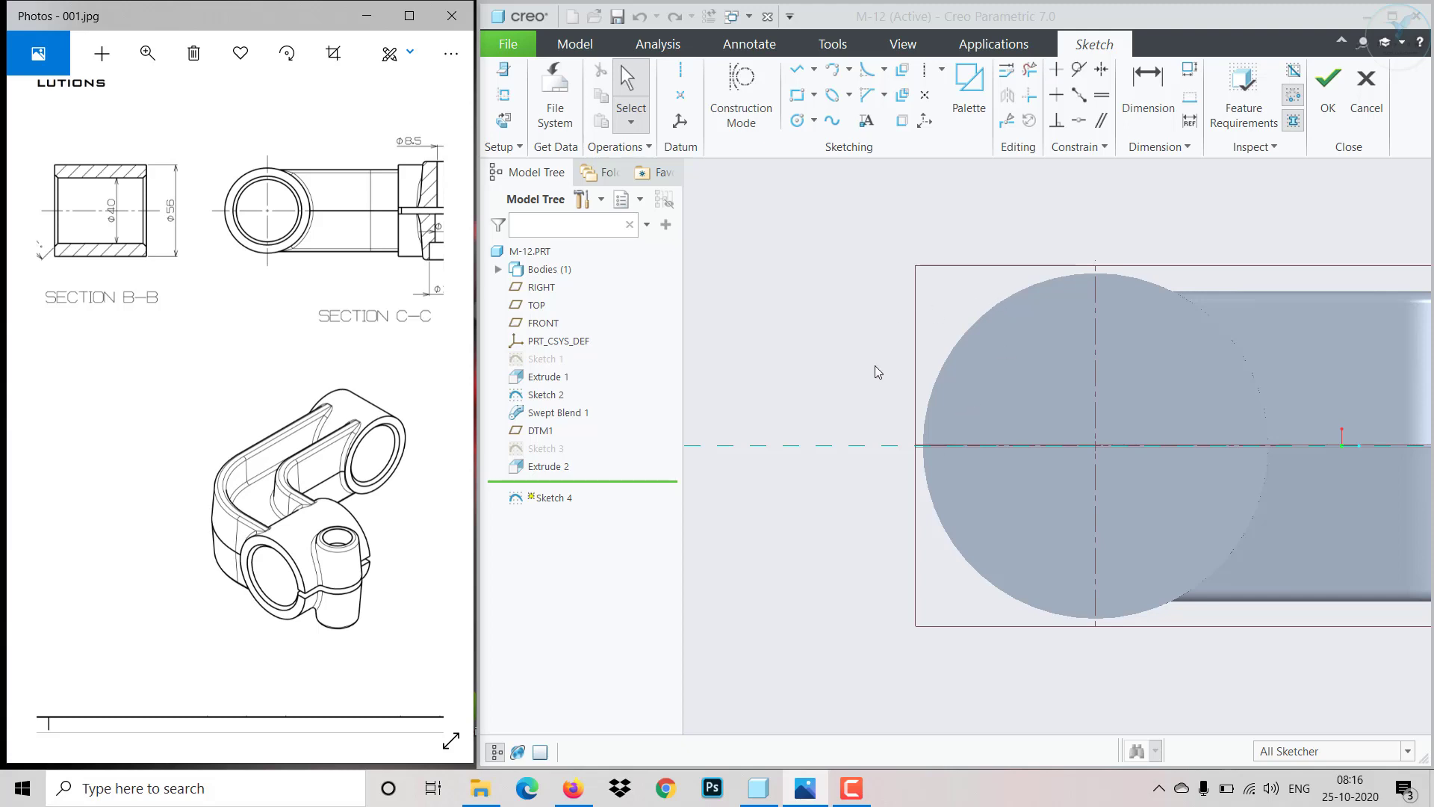
{"action": "scroll", "coordinate": [971, 455], "scroll_direction": "up", "scroll_amount": 1}
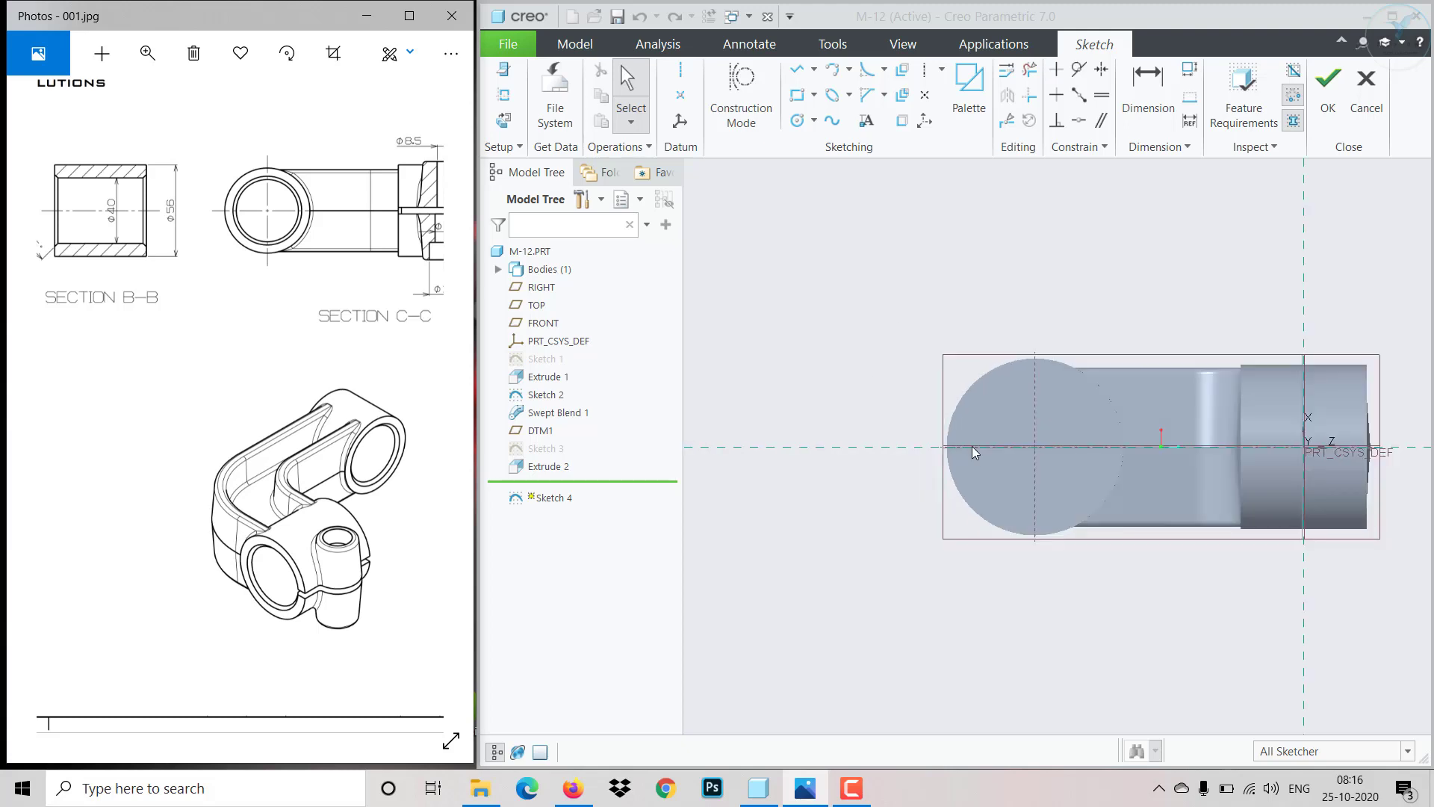
{"action": "middle_click_drag", "start_coordinate": [961, 461], "coordinate": [1136, 477]}
{"action": "scroll", "coordinate": [1128, 469], "scroll_direction": "up", "scroll_amount": 5}
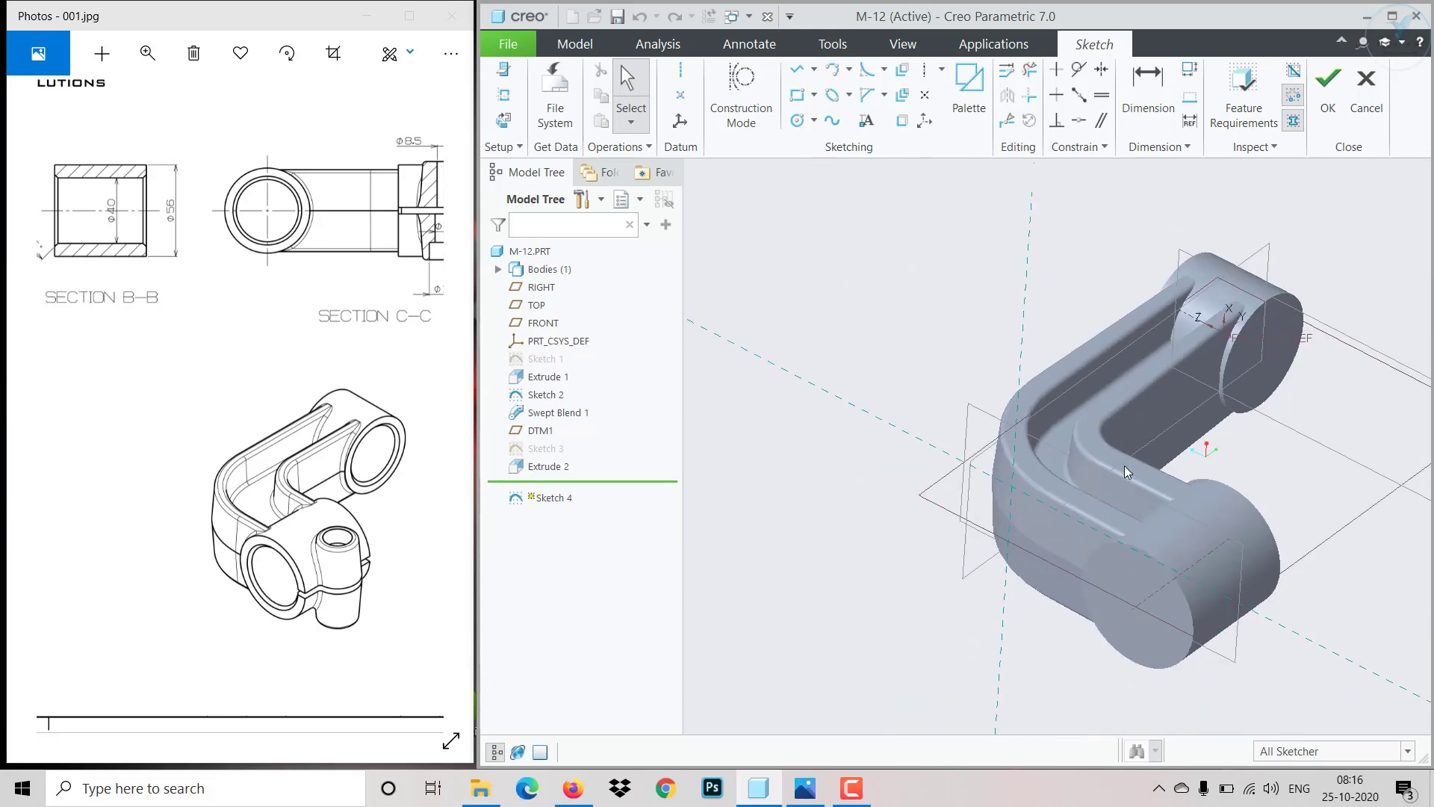
{"action": "scroll", "coordinate": [1123, 463], "scroll_direction": "down", "scroll_amount": 5}
{"action": "scroll", "coordinate": [1122, 459], "scroll_direction": "up", "scroll_amount": 5}
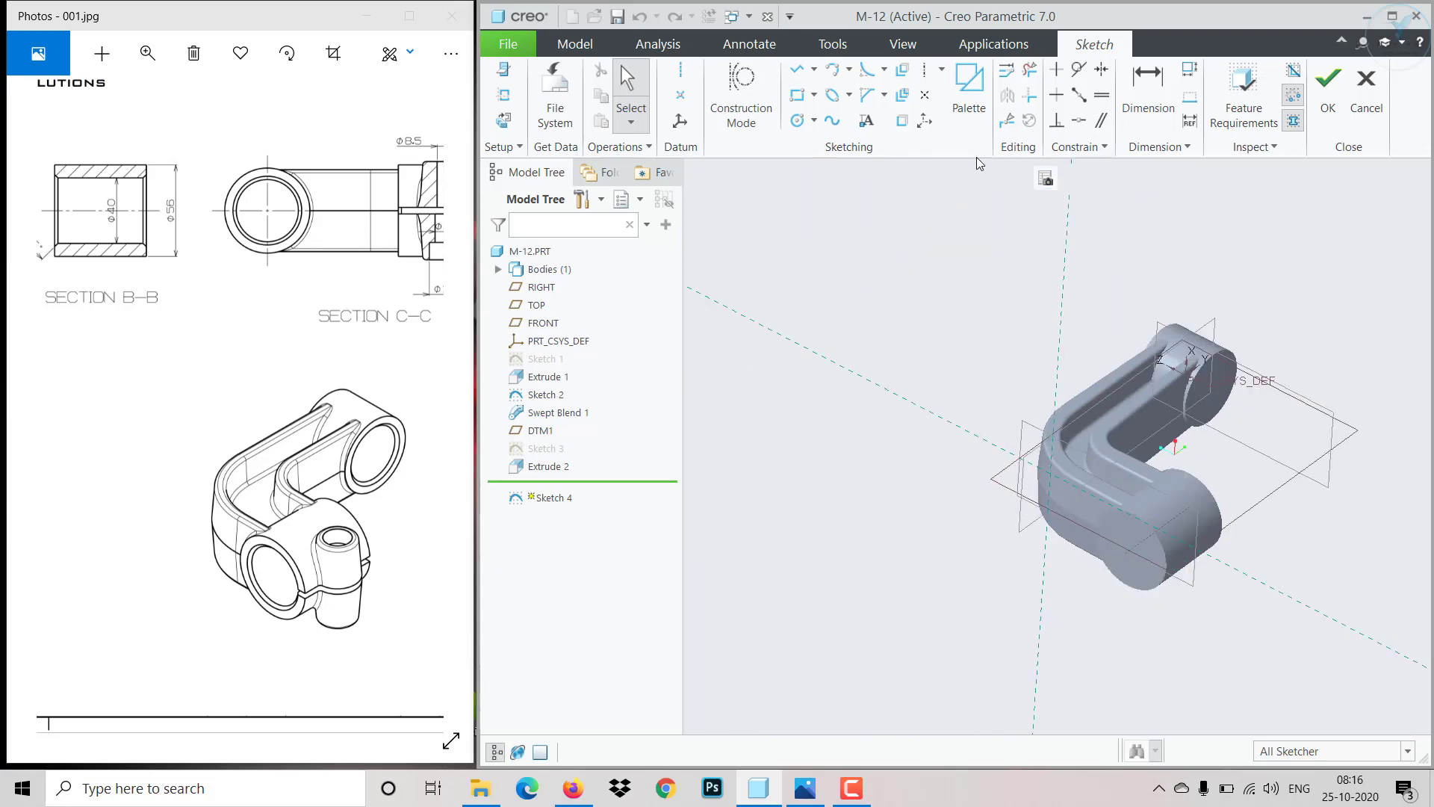
{"action": "left_click", "coordinate": [1021, 178]}
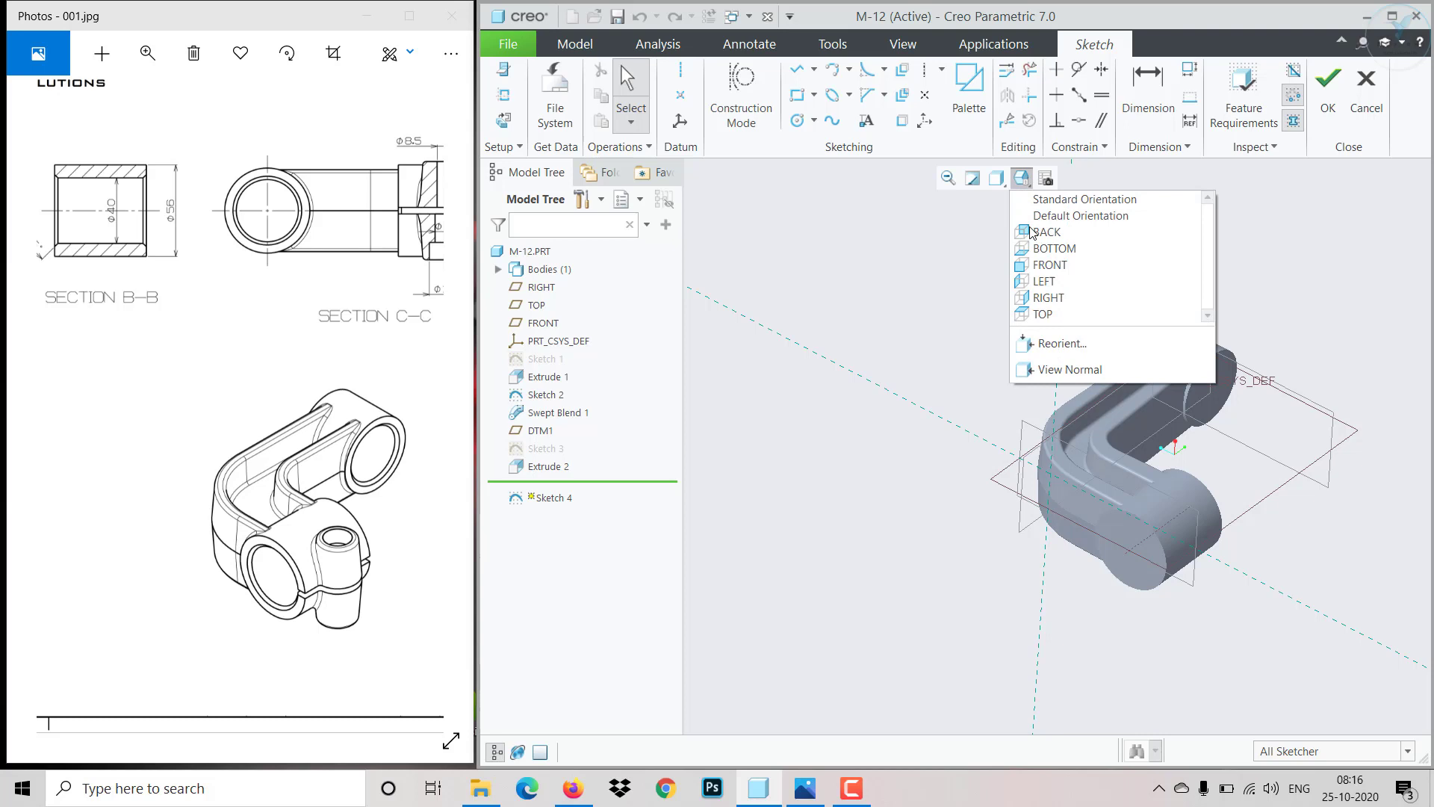
{"action": "left_click", "coordinate": [1044, 371]}
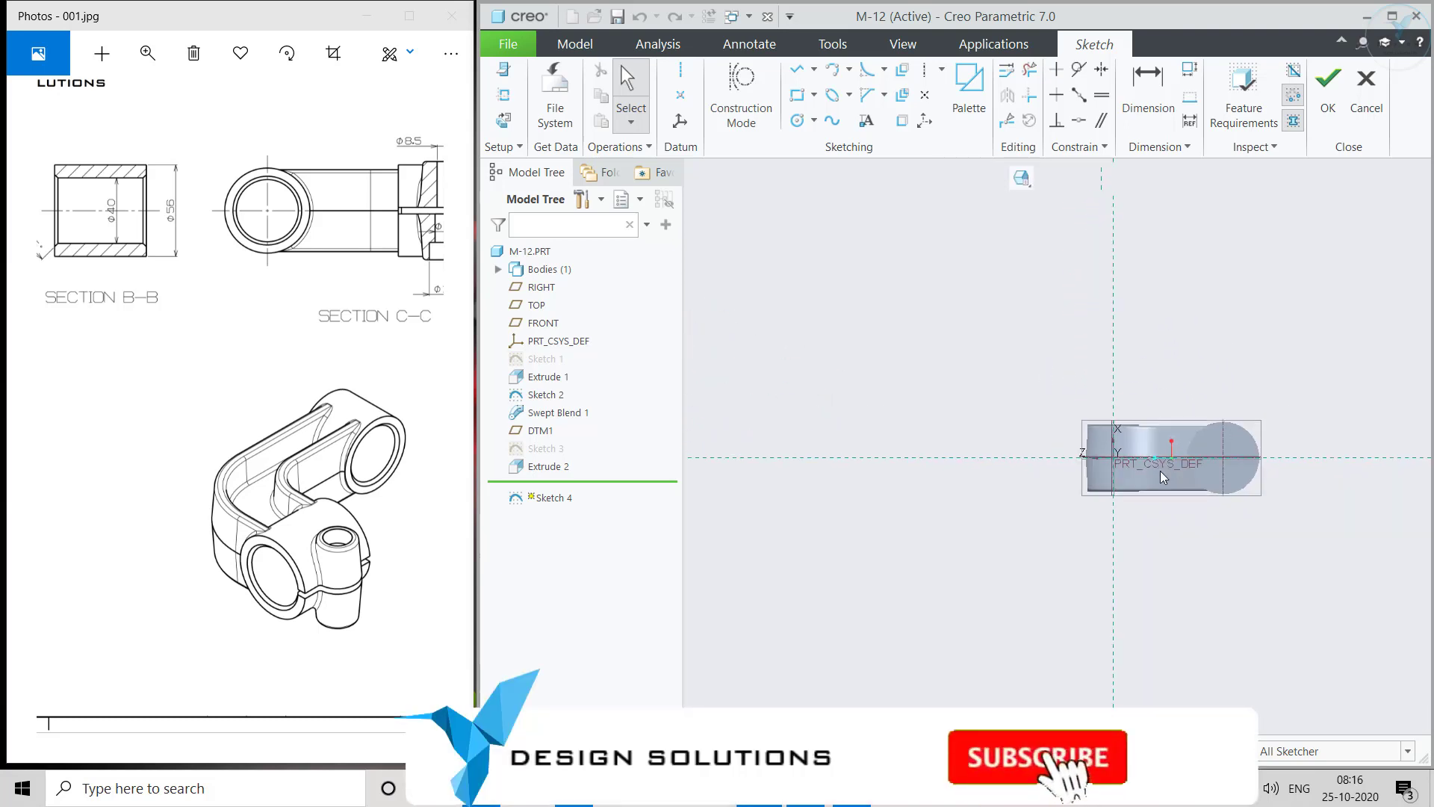
{"action": "scroll", "coordinate": [1196, 481], "scroll_direction": "down", "scroll_amount": 5}
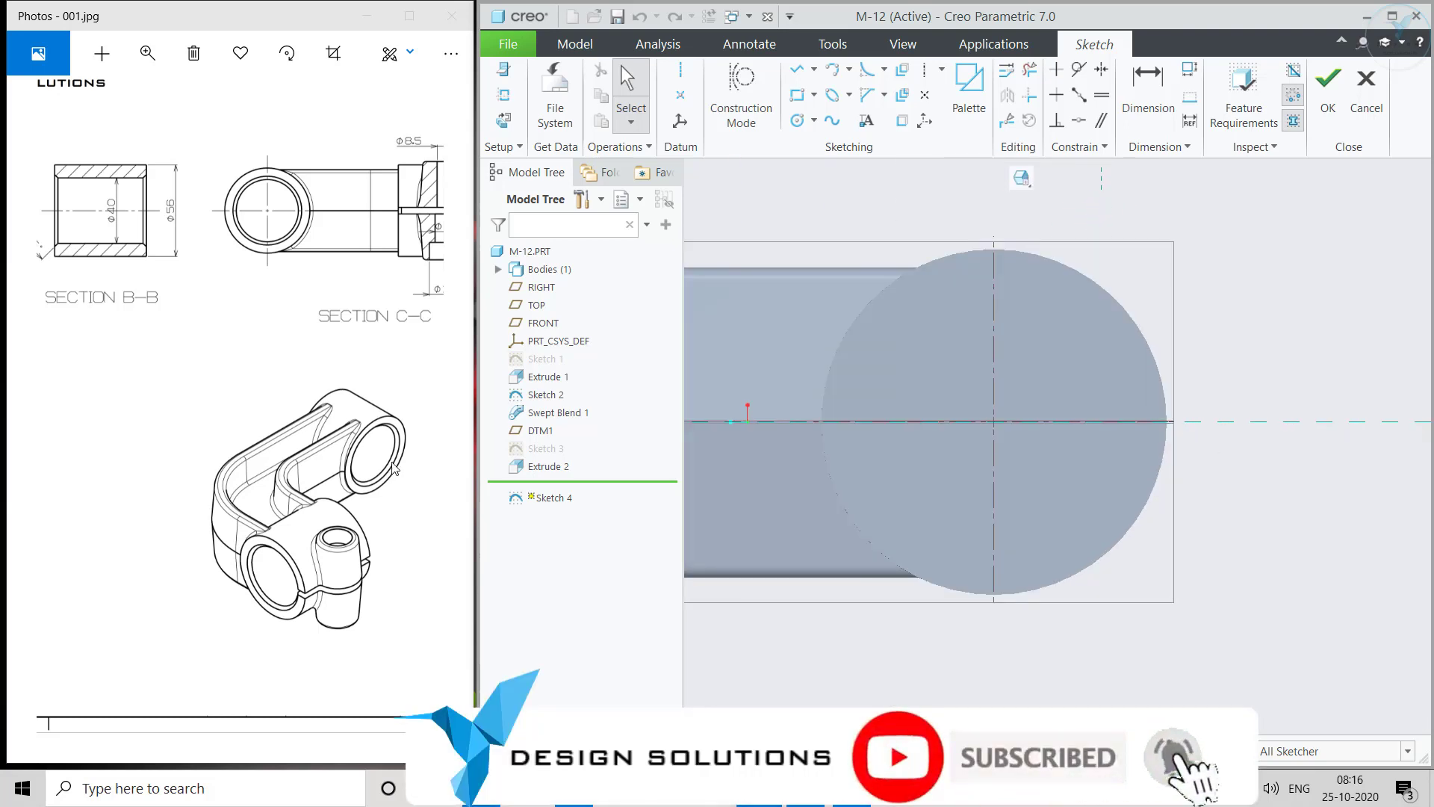
{"action": "left_click_drag", "start_coordinate": [338, 328], "coordinate": [216, 359]}
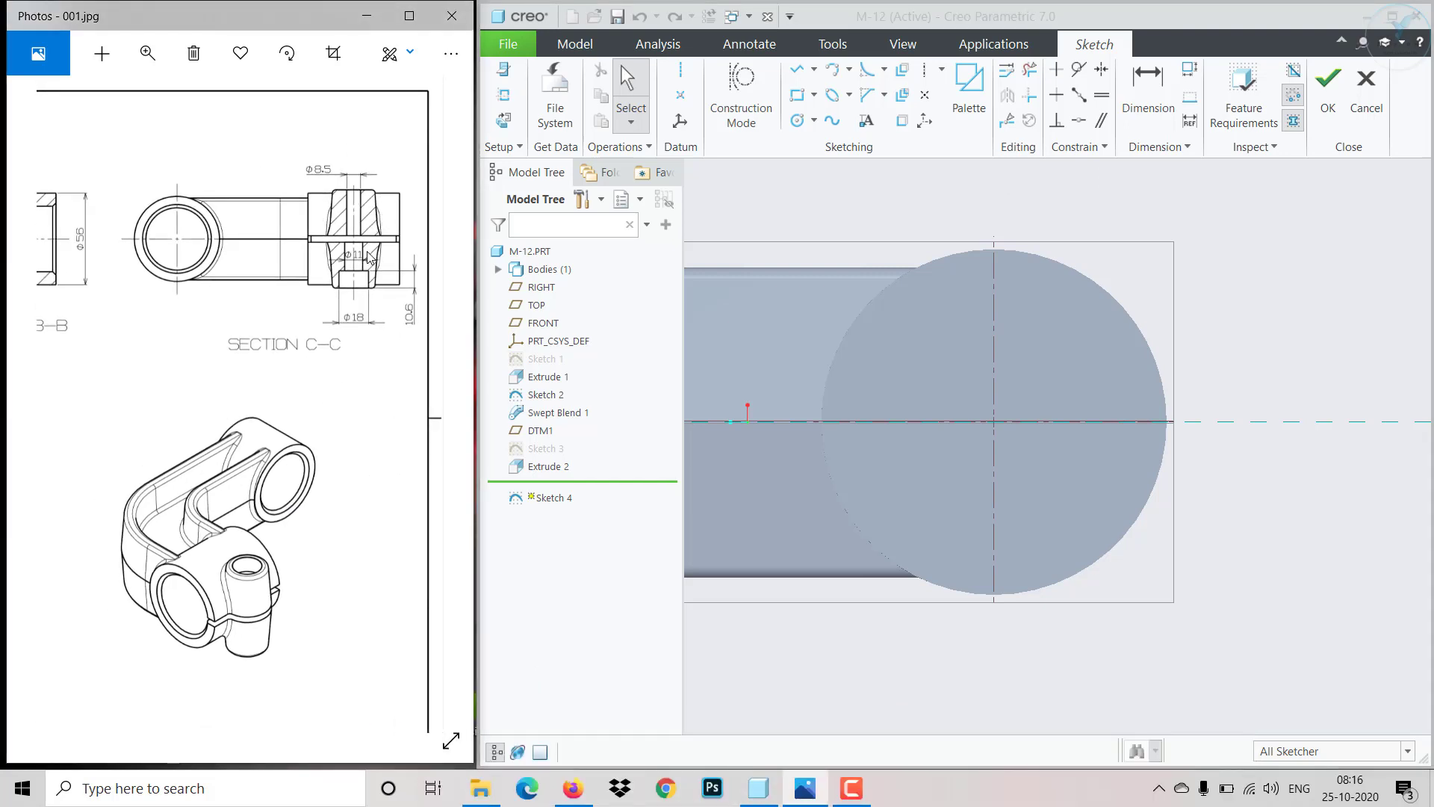
{"action": "scroll", "coordinate": [1225, 418], "scroll_direction": "up", "scroll_amount": 2}
{"action": "scroll", "coordinate": [1269, 411], "scroll_direction": "down", "scroll_amount": 2}
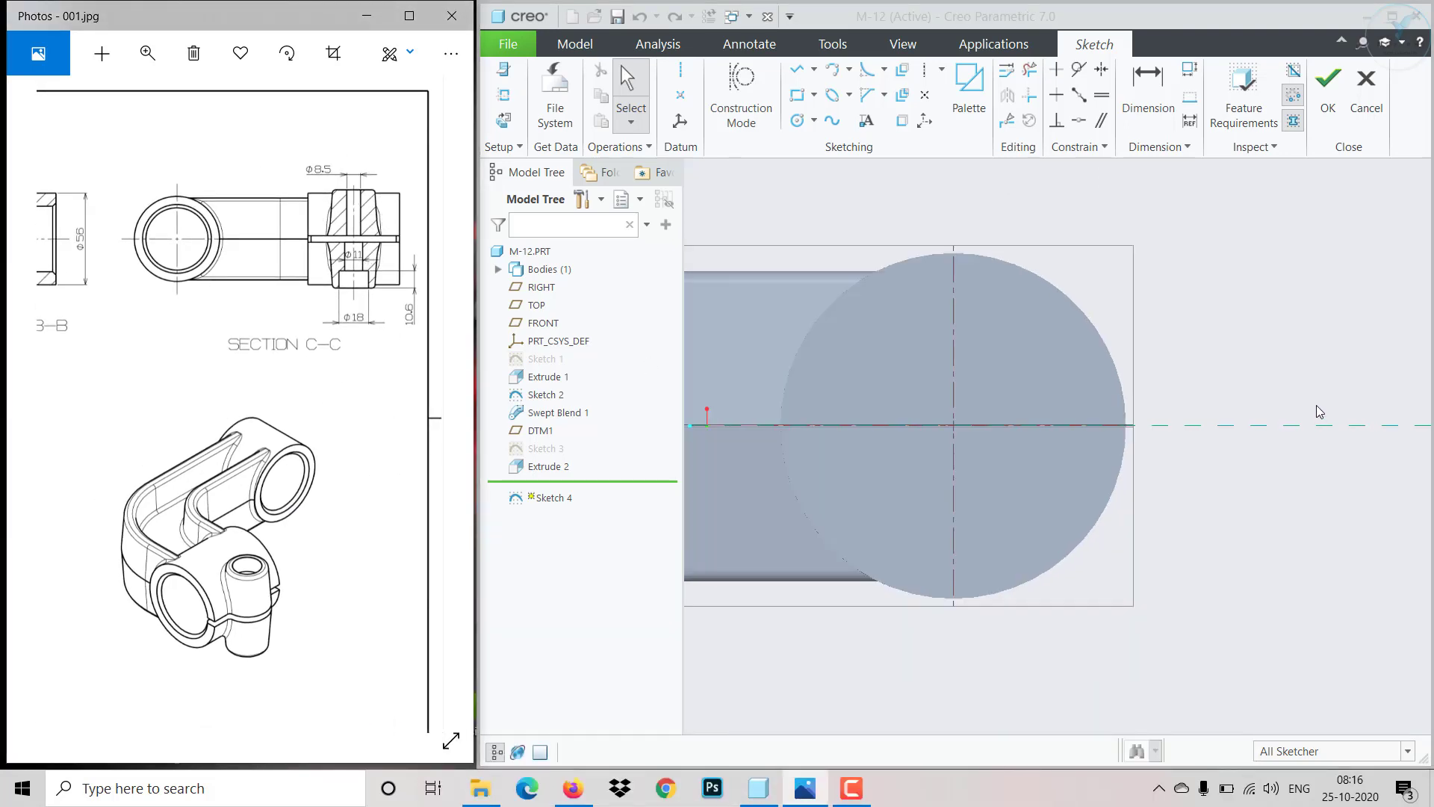
- Draw a vertical centerline just beyond the end of the boss circle
{"action": "left_click", "coordinate": [681, 71]}
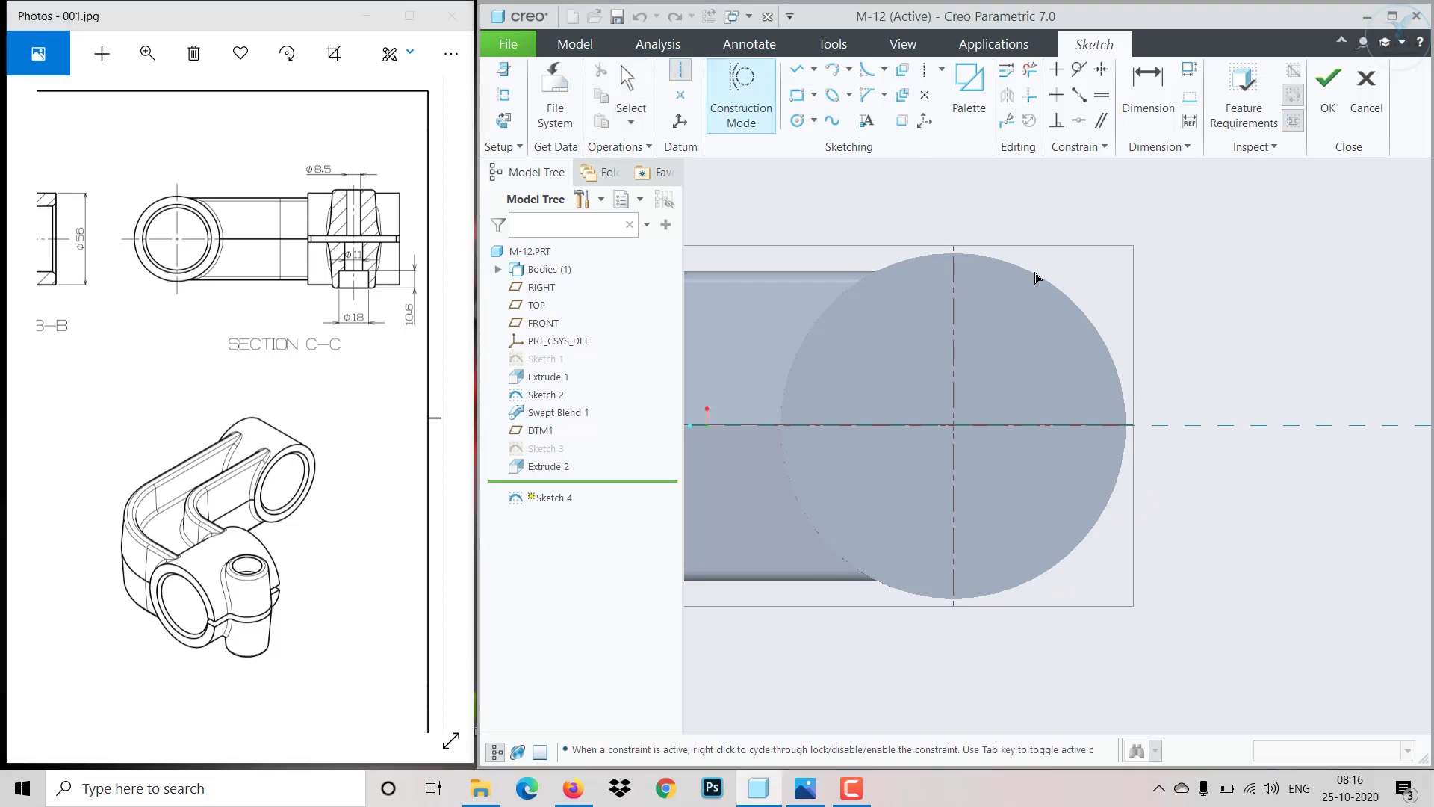
{"action": "left_click", "coordinate": [1152, 427]}
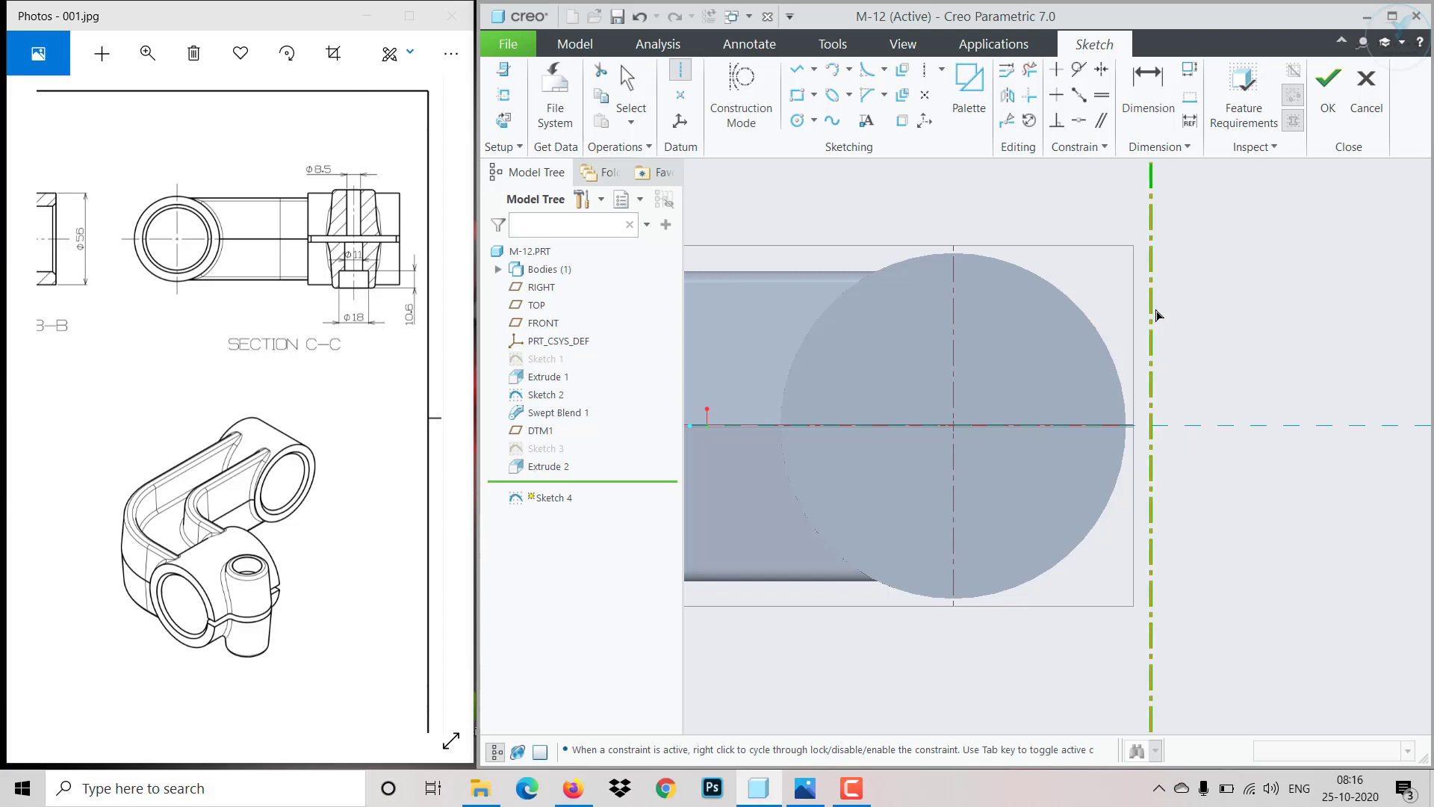
{"action": "left_click", "coordinate": [1156, 315]}
{"action": "middle_click", "coordinate": [1211, 286]}
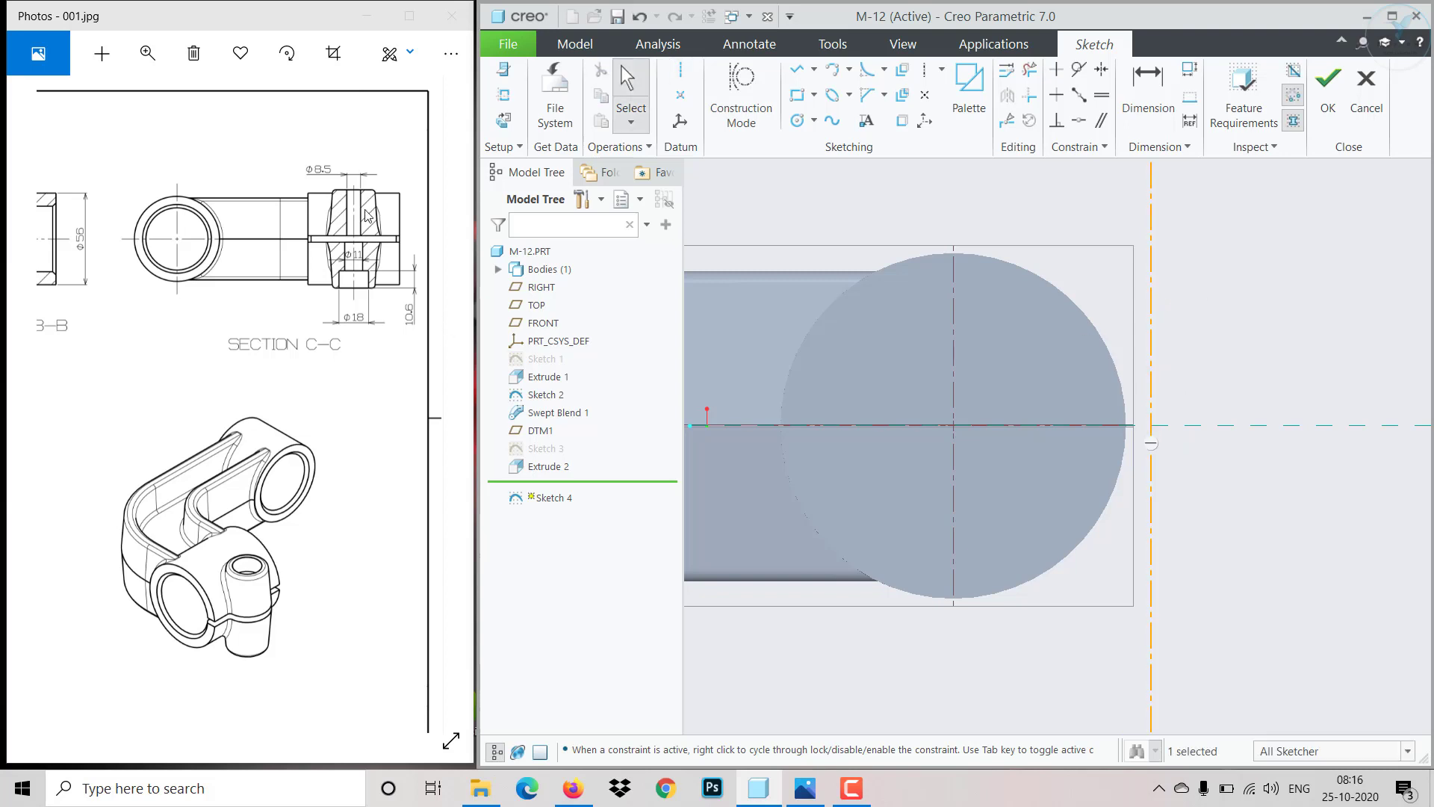
- Sketch a closed stepped, pointed polygon profile with the line chain to the right of the centerline
{"action": "left_click", "coordinate": [795, 73]}
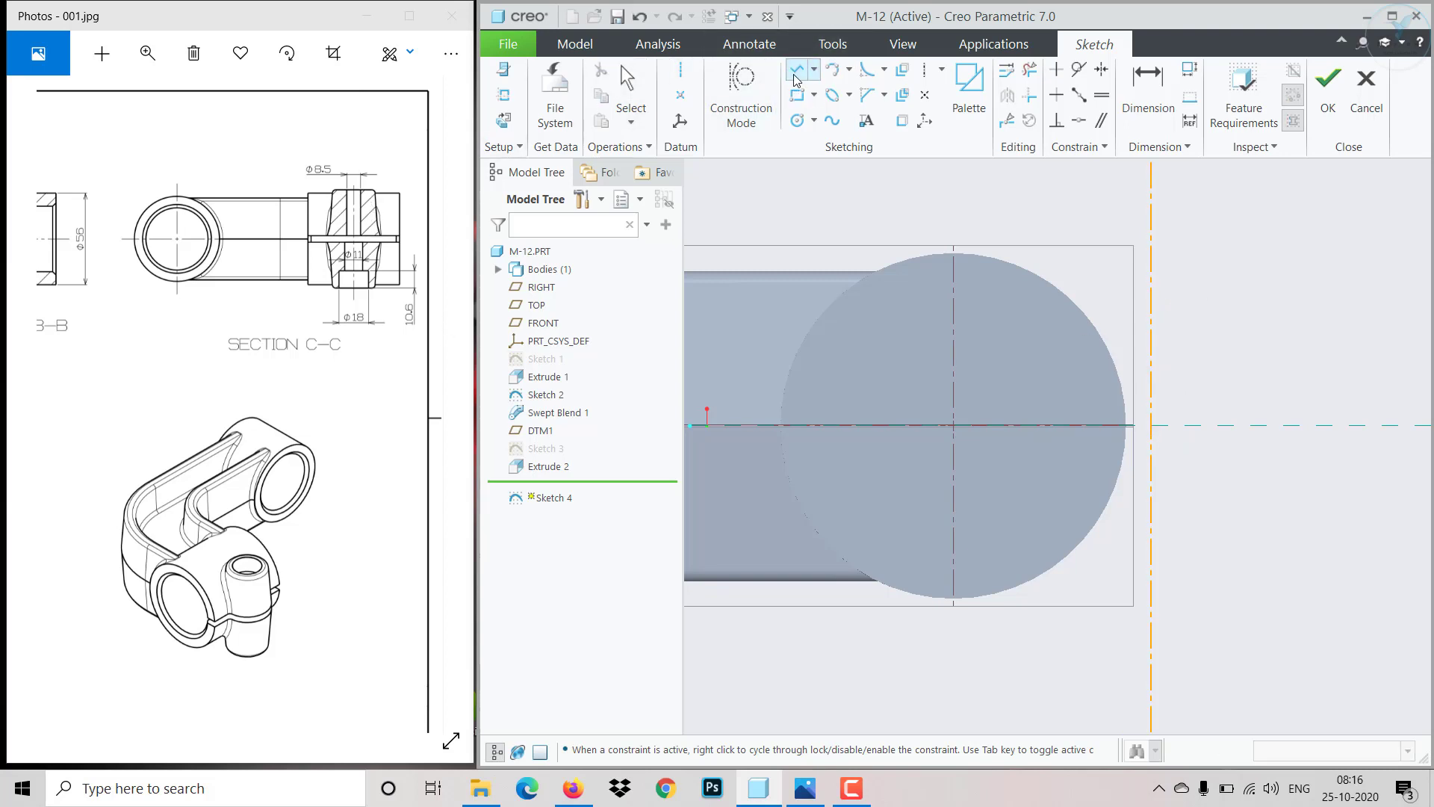
{"action": "left_click", "coordinate": [1178, 284]}
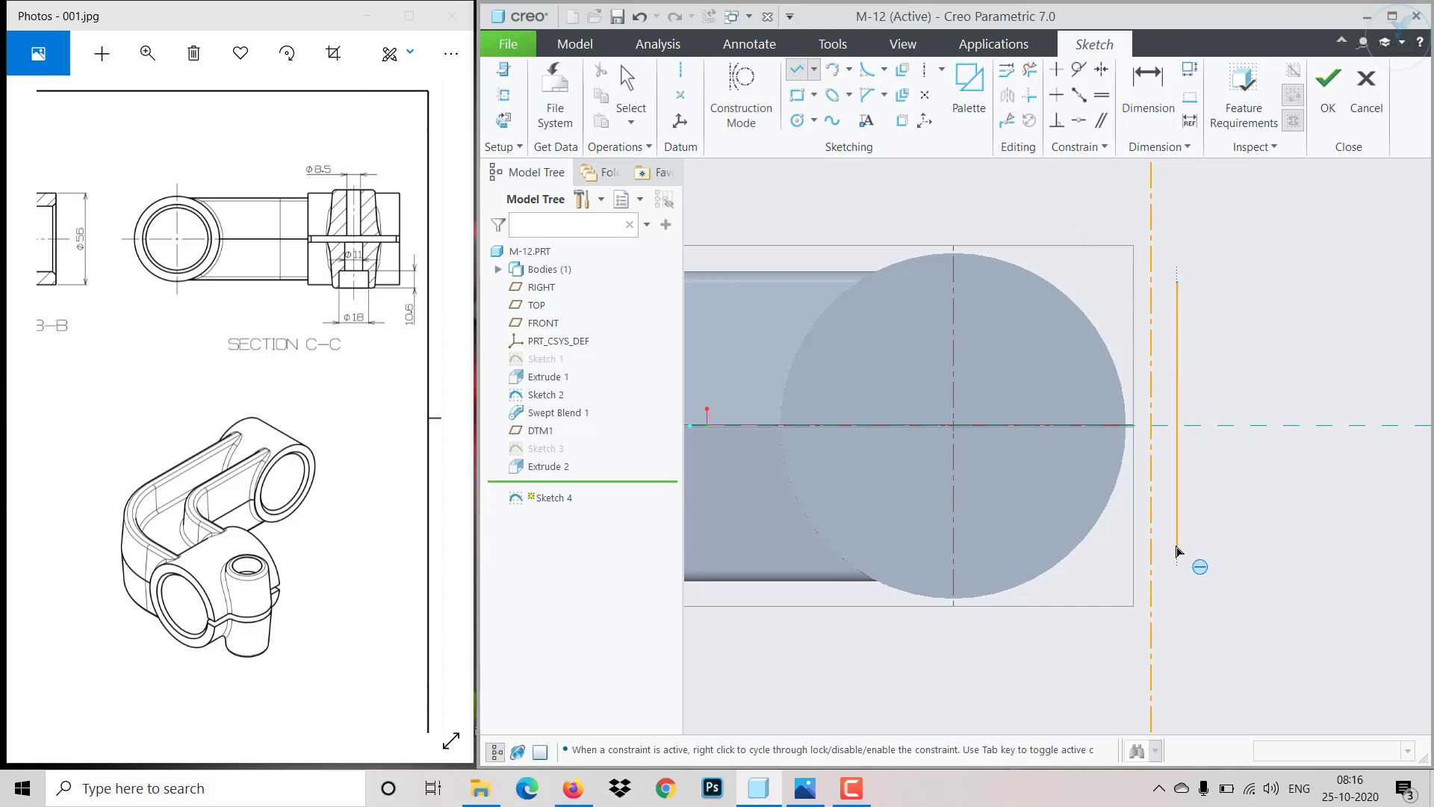
{"action": "left_click", "coordinate": [1177, 516]}
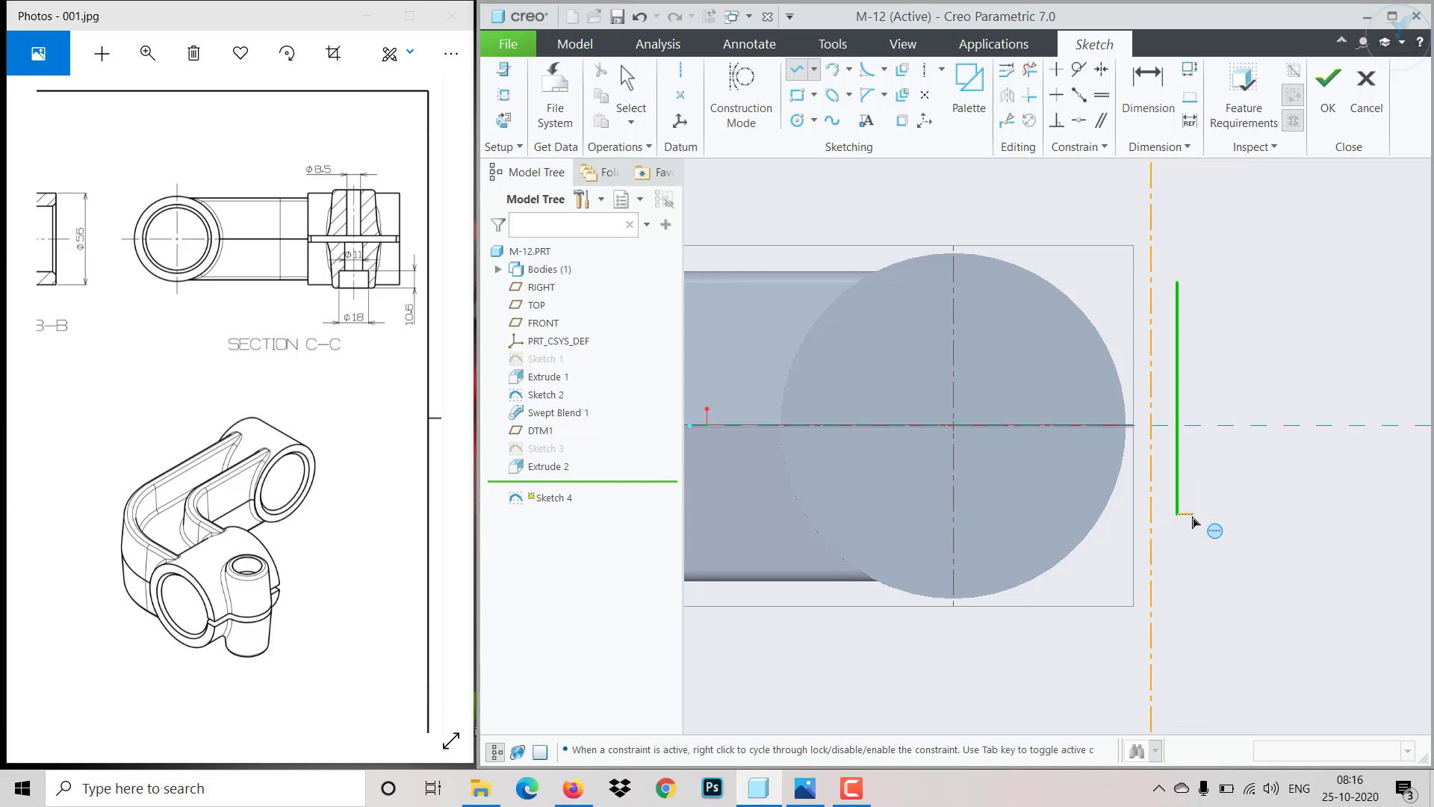
{"action": "left_click", "coordinate": [1195, 515]}
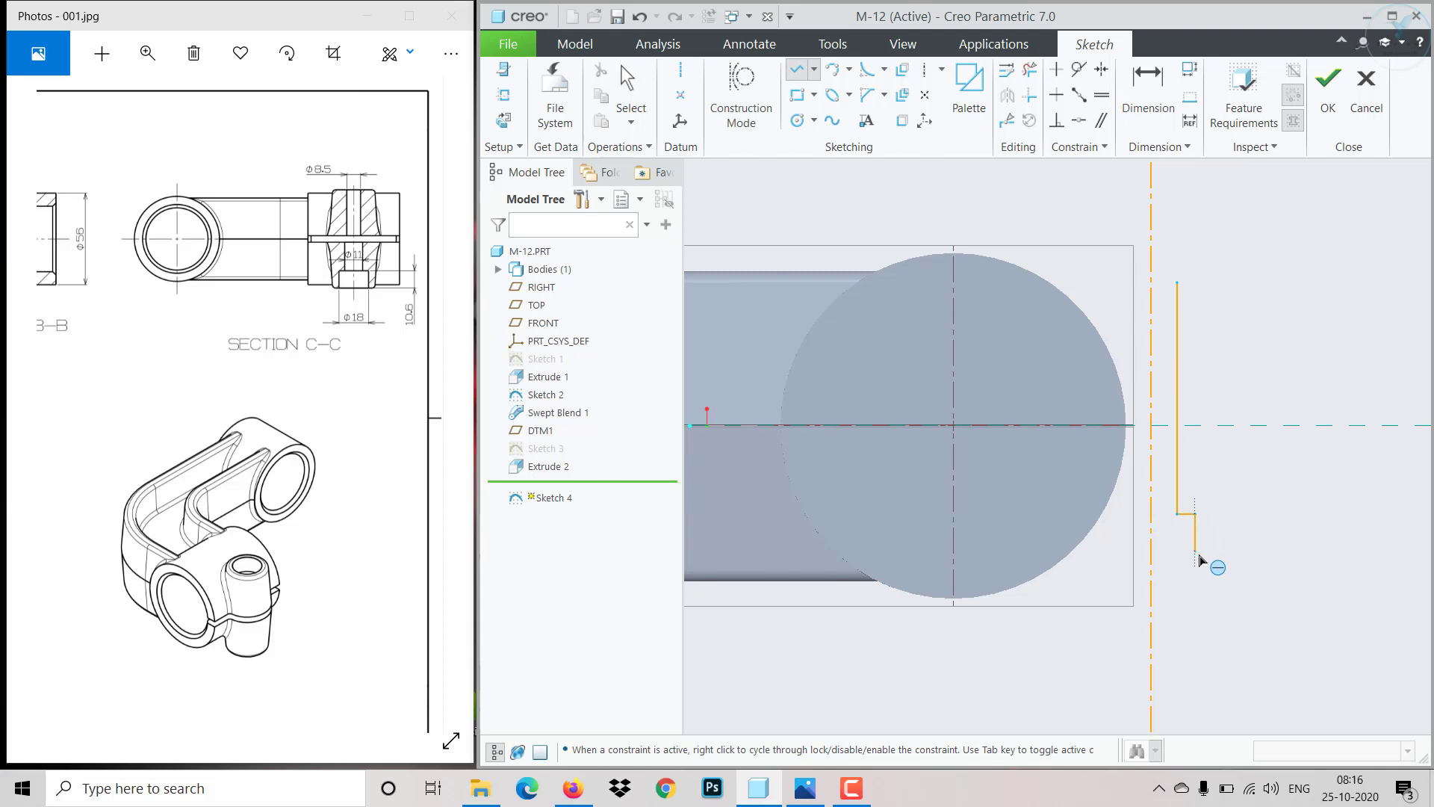
{"action": "left_click", "coordinate": [1196, 566]}
{"action": "left_click", "coordinate": [1221, 567]}
{"action": "left_click", "coordinate": [1248, 426]}
{"action": "left_click", "coordinate": [1211, 282]}
{"action": "left_click", "coordinate": [1177, 283]}
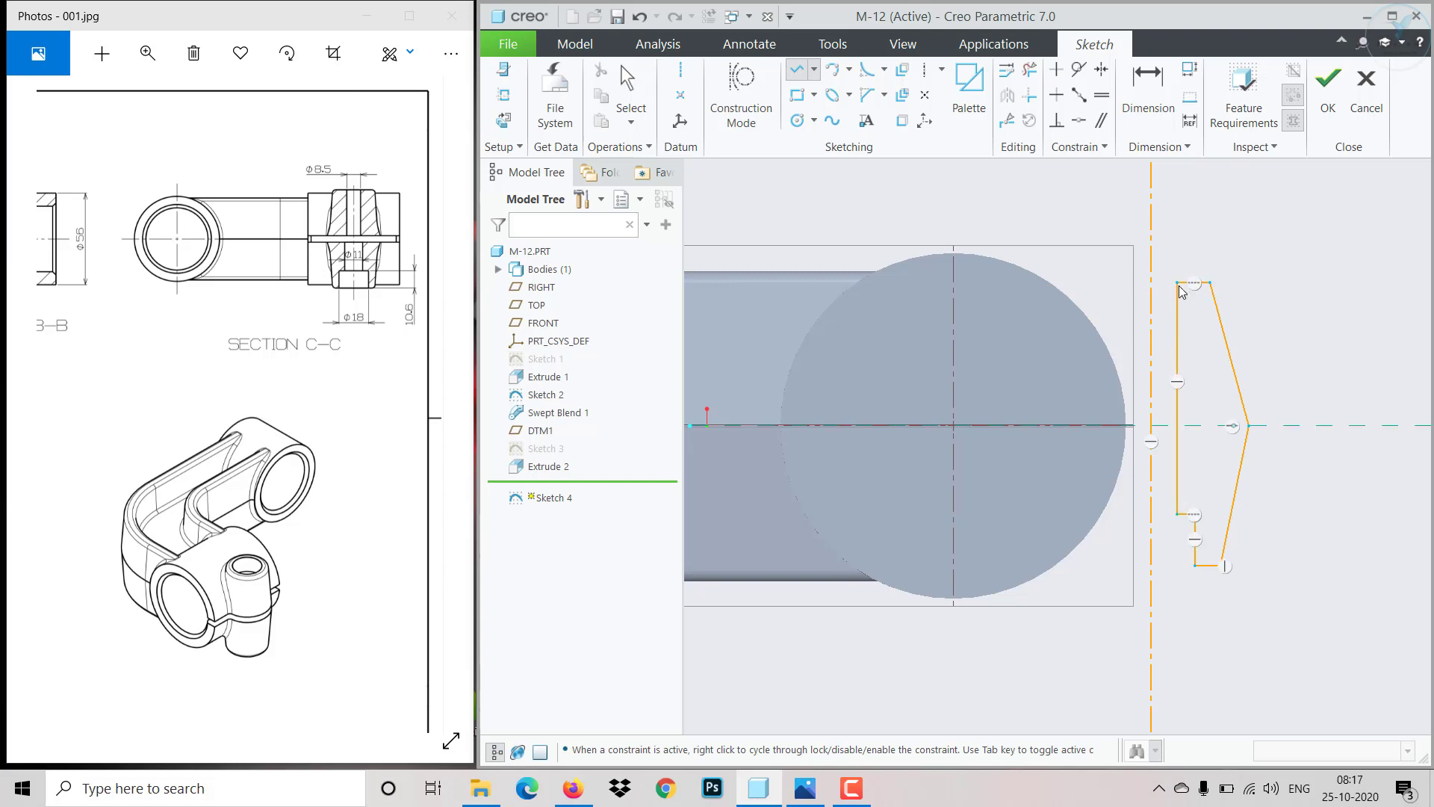
{"action": "middle_click", "coordinate": [1188, 347]}
{"action": "scroll", "coordinate": [1194, 411], "scroll_direction": "up", "scroll_amount": 2}
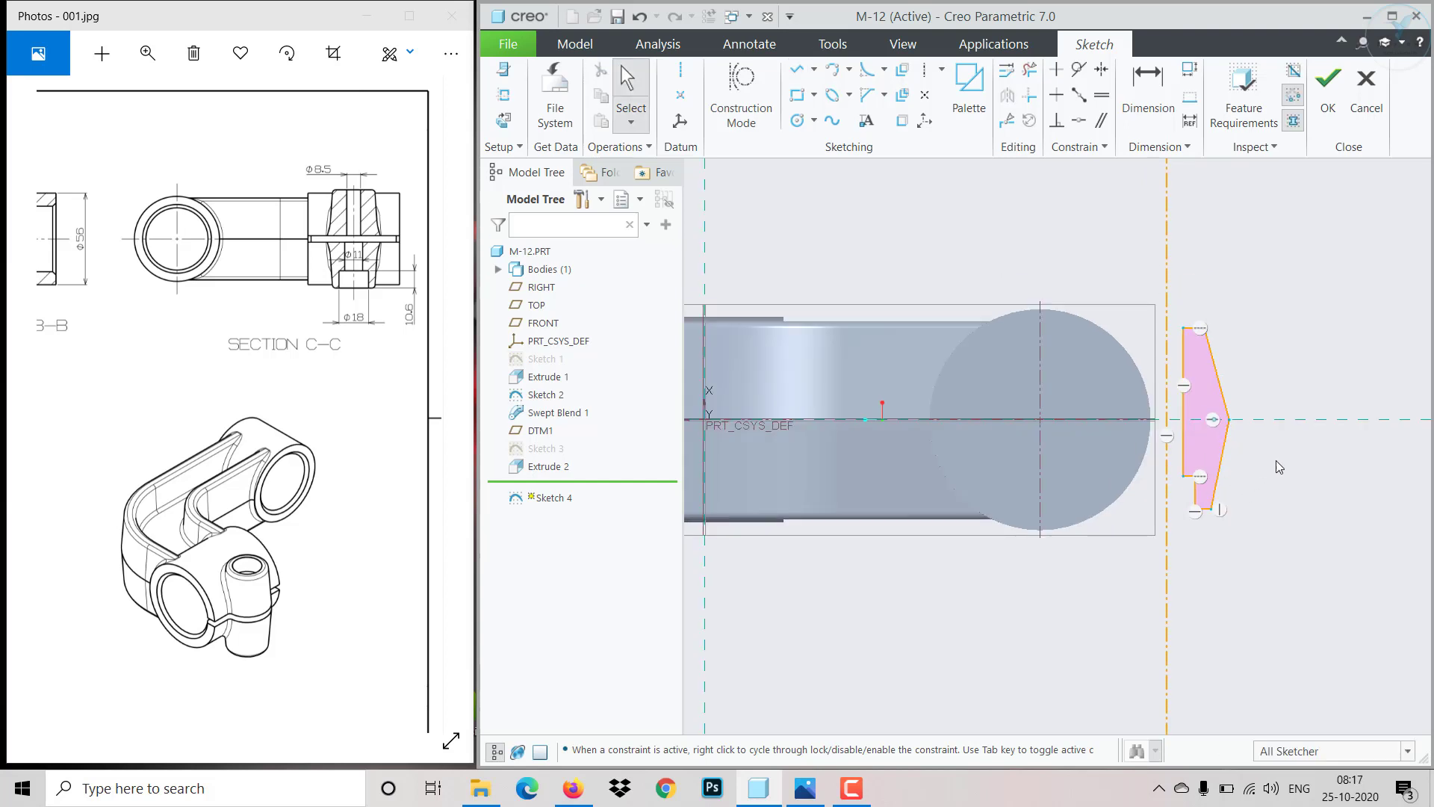
{"action": "scroll", "coordinate": [1276, 460], "scroll_direction": "down", "scroll_amount": 1}
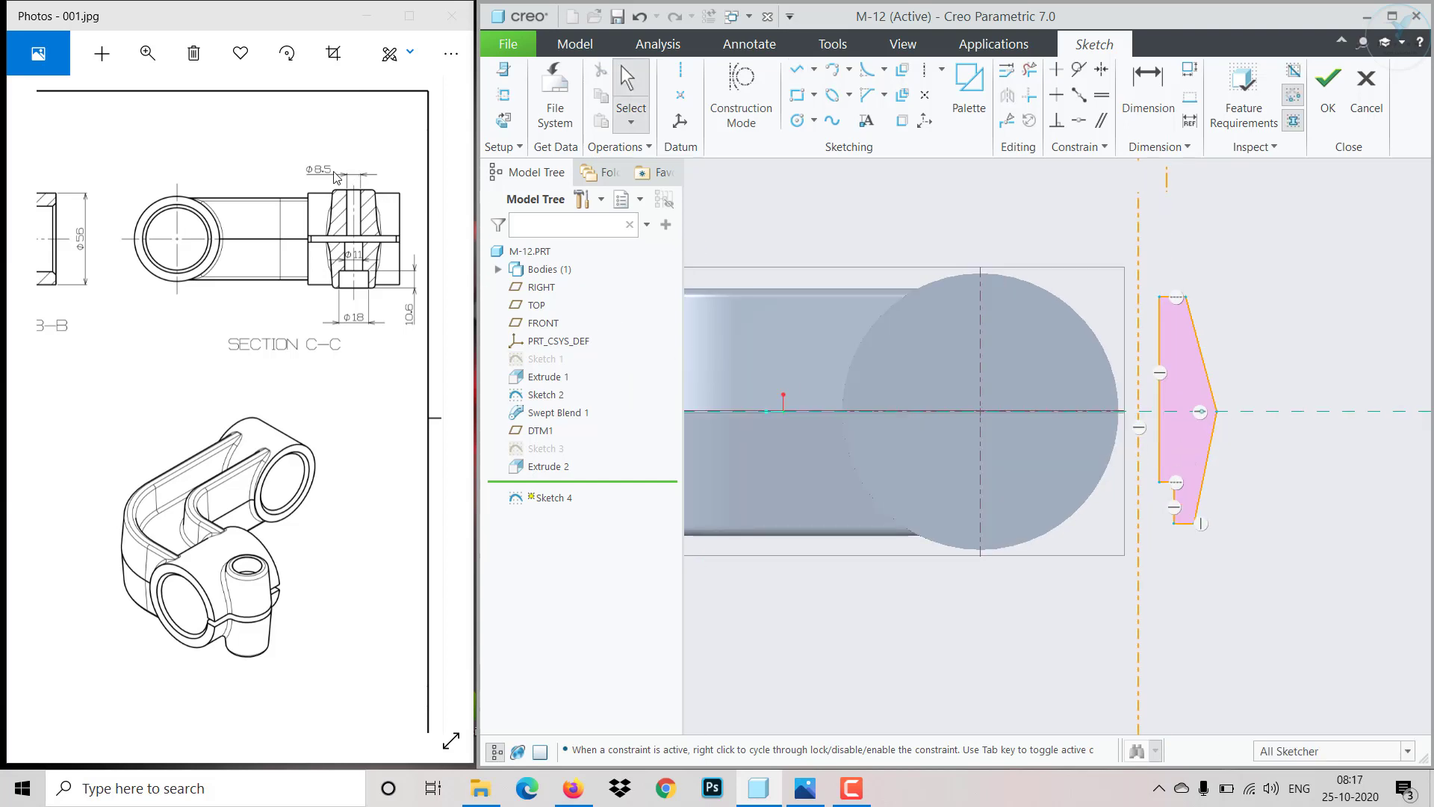
- Mirror the whole polygon profile about the vertical centerline
{"action": "left_click_drag", "start_coordinate": [1148, 274], "coordinate": [1267, 575]}
{"action": "left_click", "coordinate": [1007, 95]}
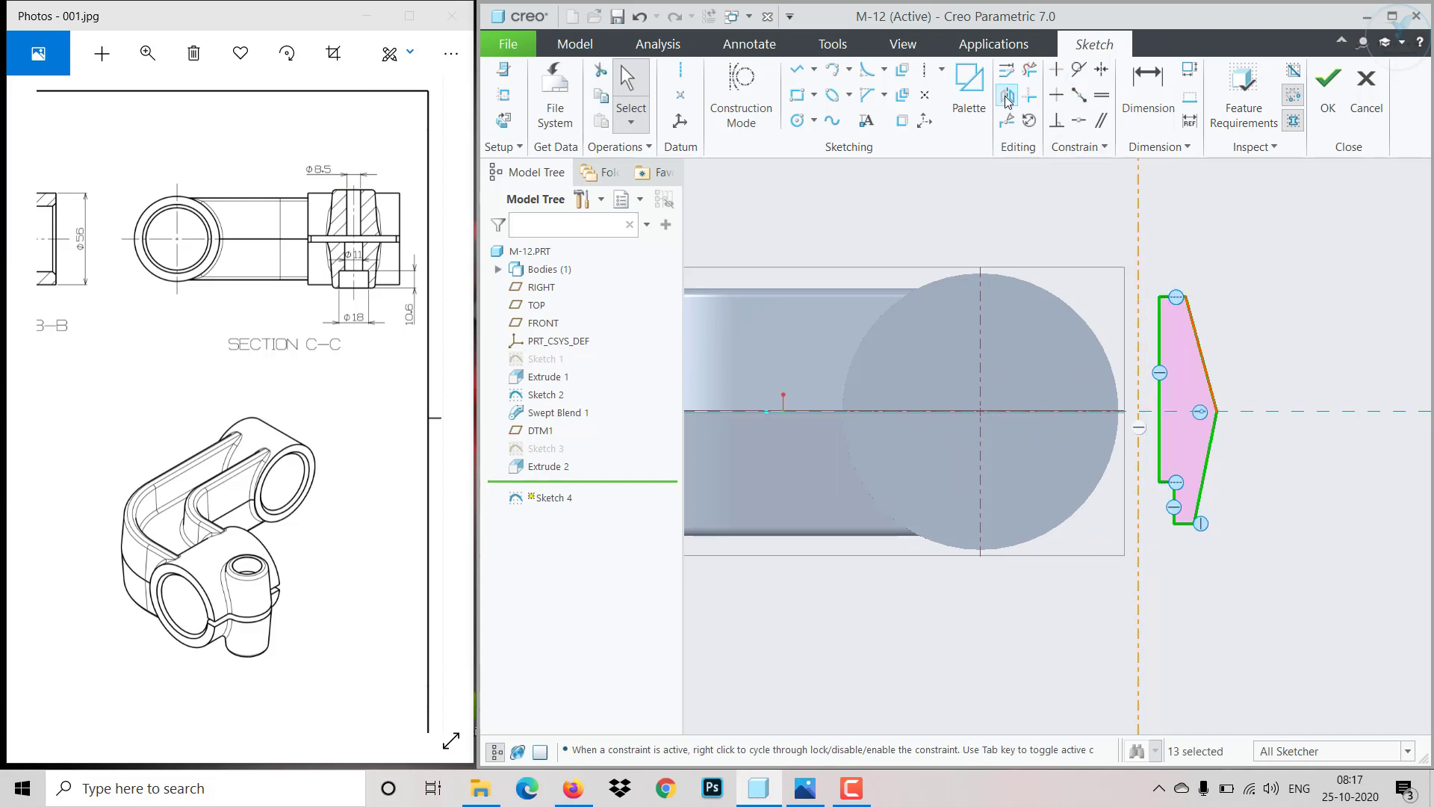
{"action": "left_click", "coordinate": [1140, 240]}
{"action": "scroll", "coordinate": [1220, 264], "scroll_direction": "down", "scroll_amount": 2}
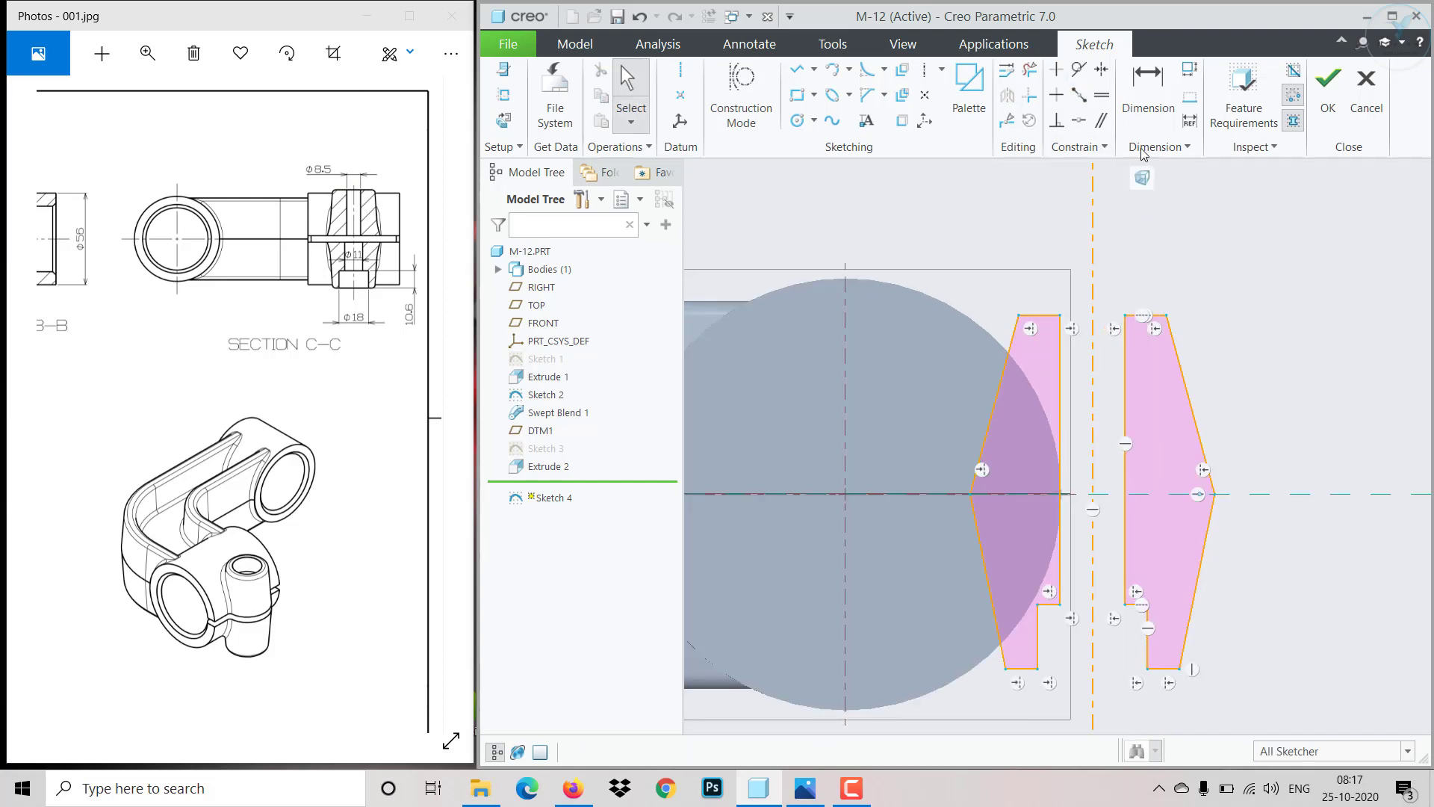
- Dimension the profile's inner vertical edge from the centerline and set it to 8.5
{"action": "left_click", "coordinate": [1148, 83]}
{"action": "left_click", "coordinate": [1065, 353]}
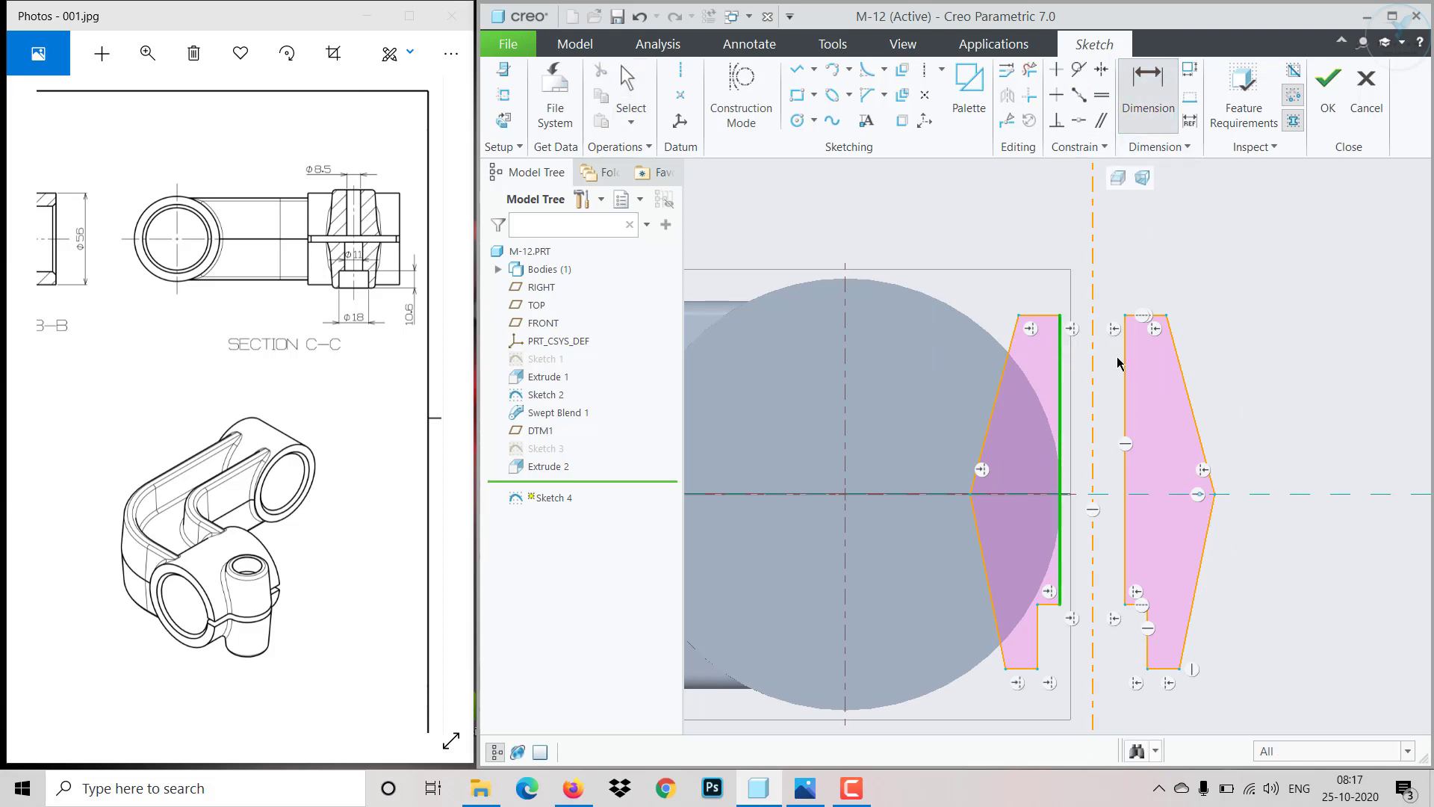
{"action": "left_click", "coordinate": [1112, 329]}
{"action": "middle_click", "coordinate": [1120, 297]}
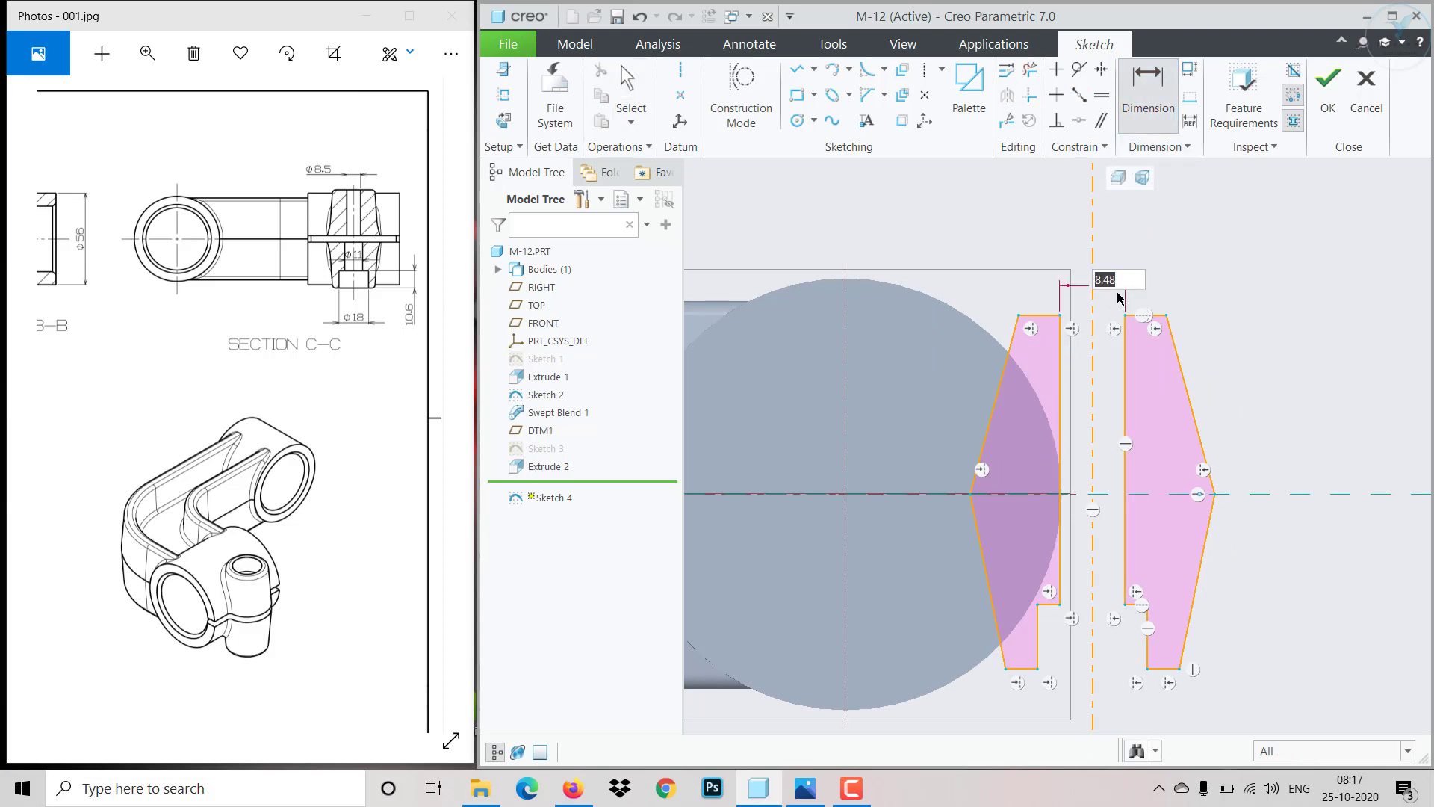
{"action": "type", "text": "8"}
{"action": "key", "text": "Return"}
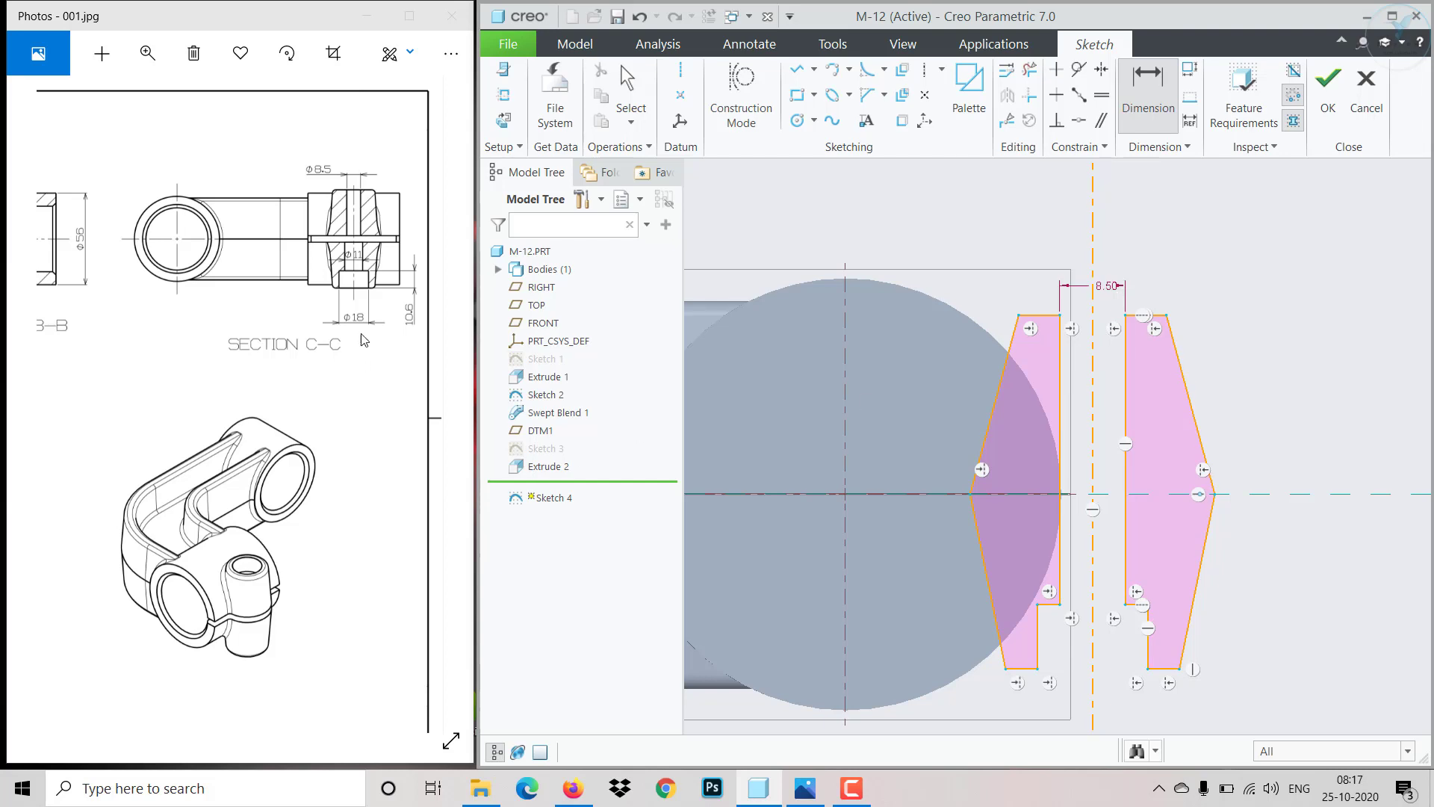
- Dimension the distance between the two lower step edges across the centerline as 18
{"action": "left_click", "coordinate": [1037, 649]}
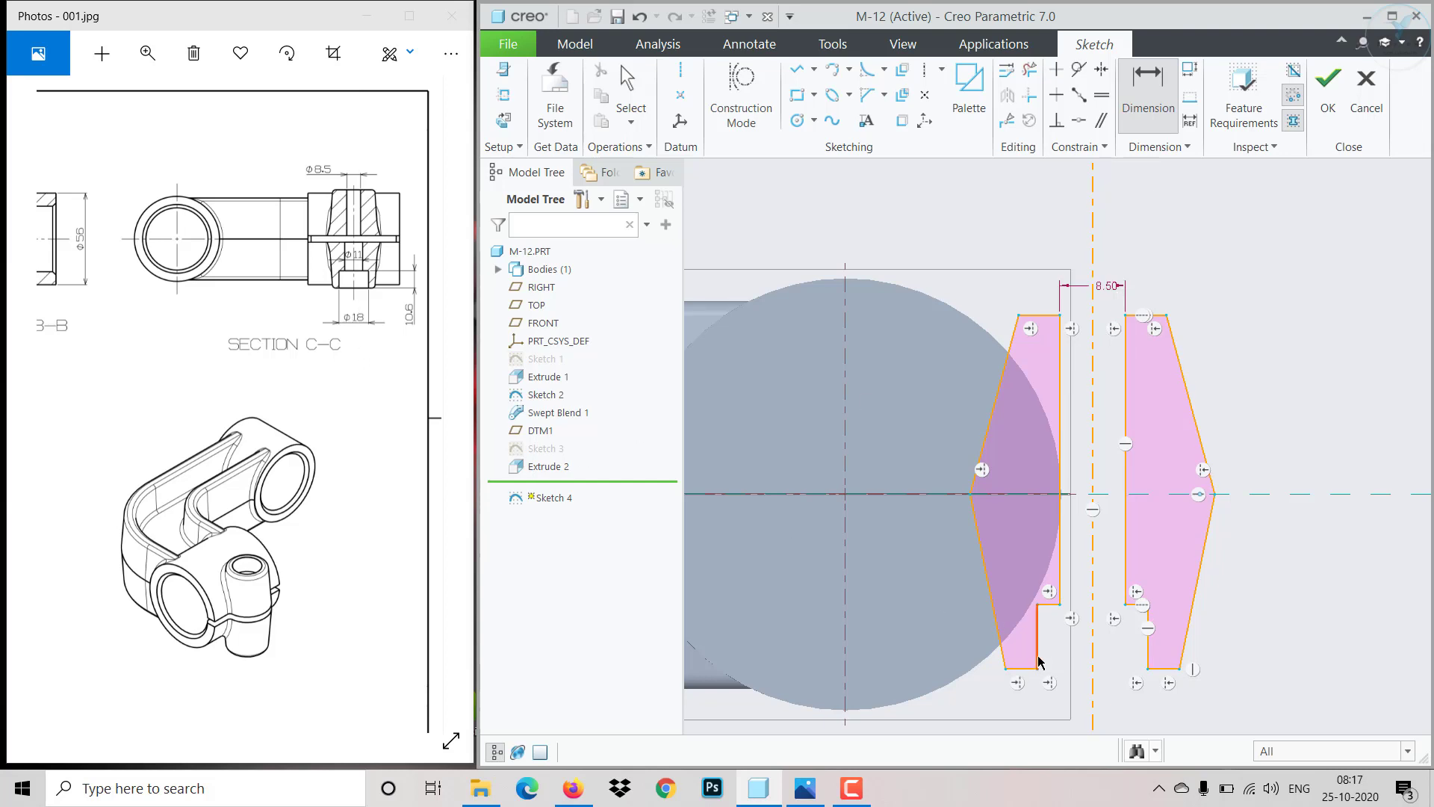
{"action": "left_click", "coordinate": [1147, 651]}
{"action": "middle_click", "coordinate": [1107, 696]}
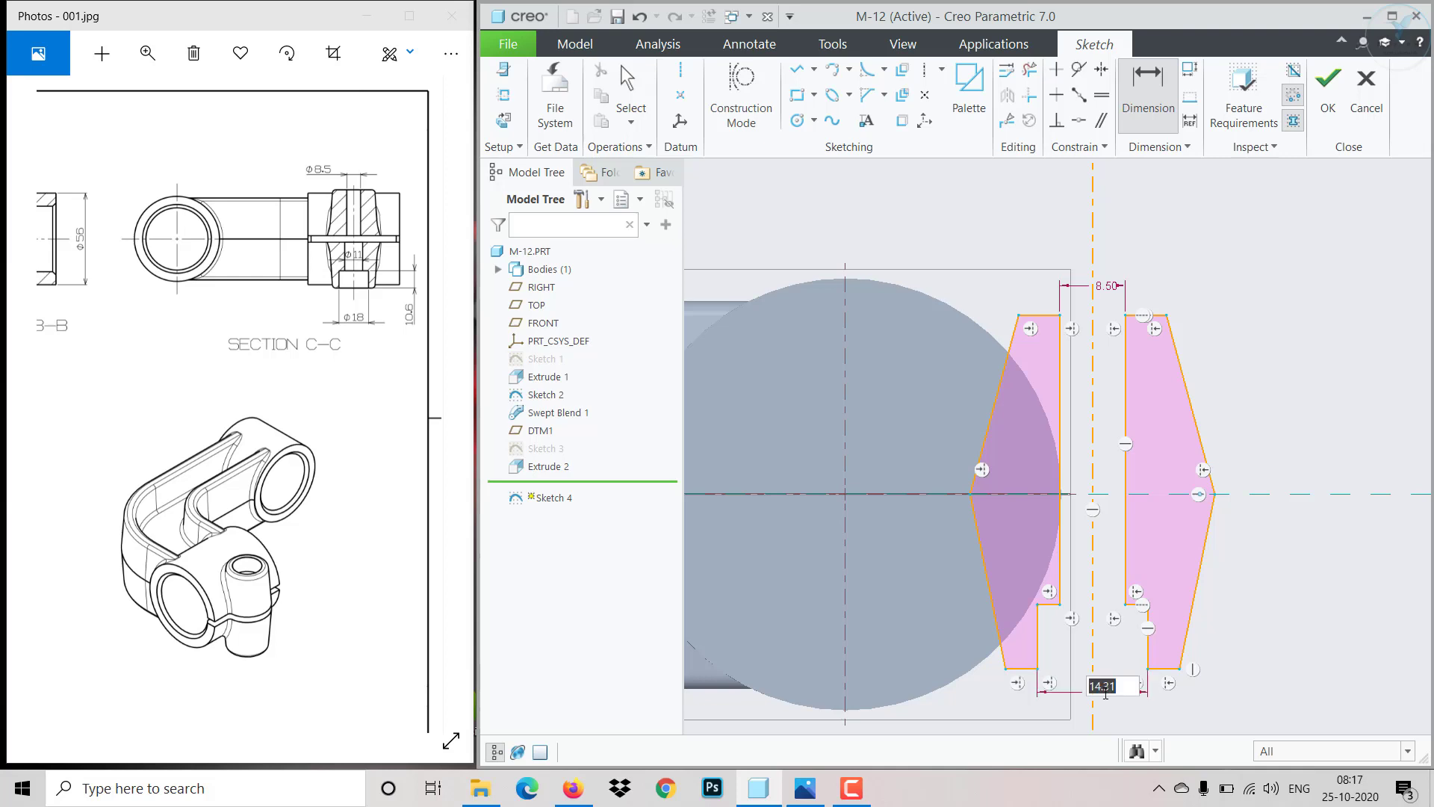
{"action": "type", "text": "18"}
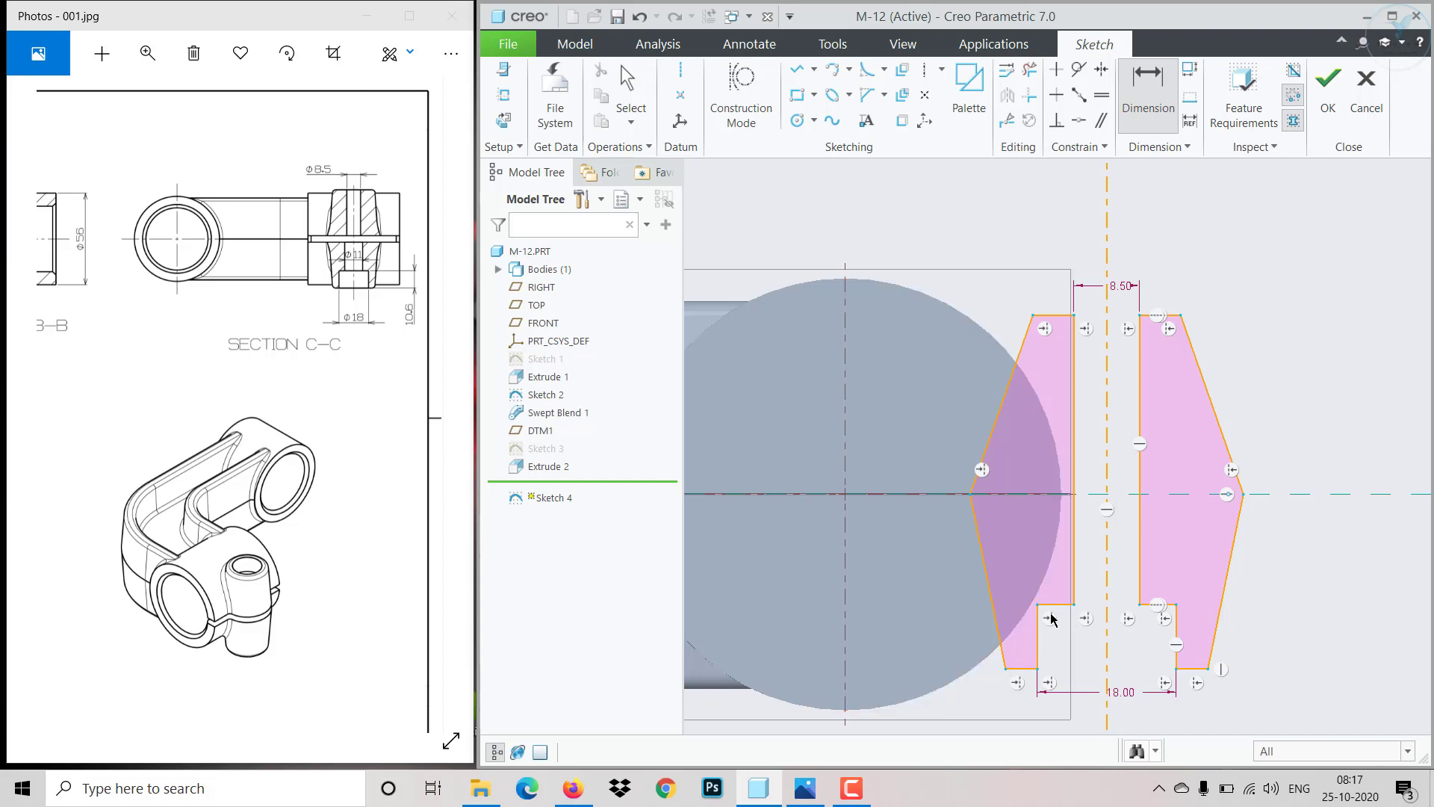
- Dimension the height of the lower step edge and set it to 10.6
{"action": "left_click", "coordinate": [1022, 670]}
{"action": "middle_click", "coordinate": [928, 641]}
{"action": "type", "text": "106"}
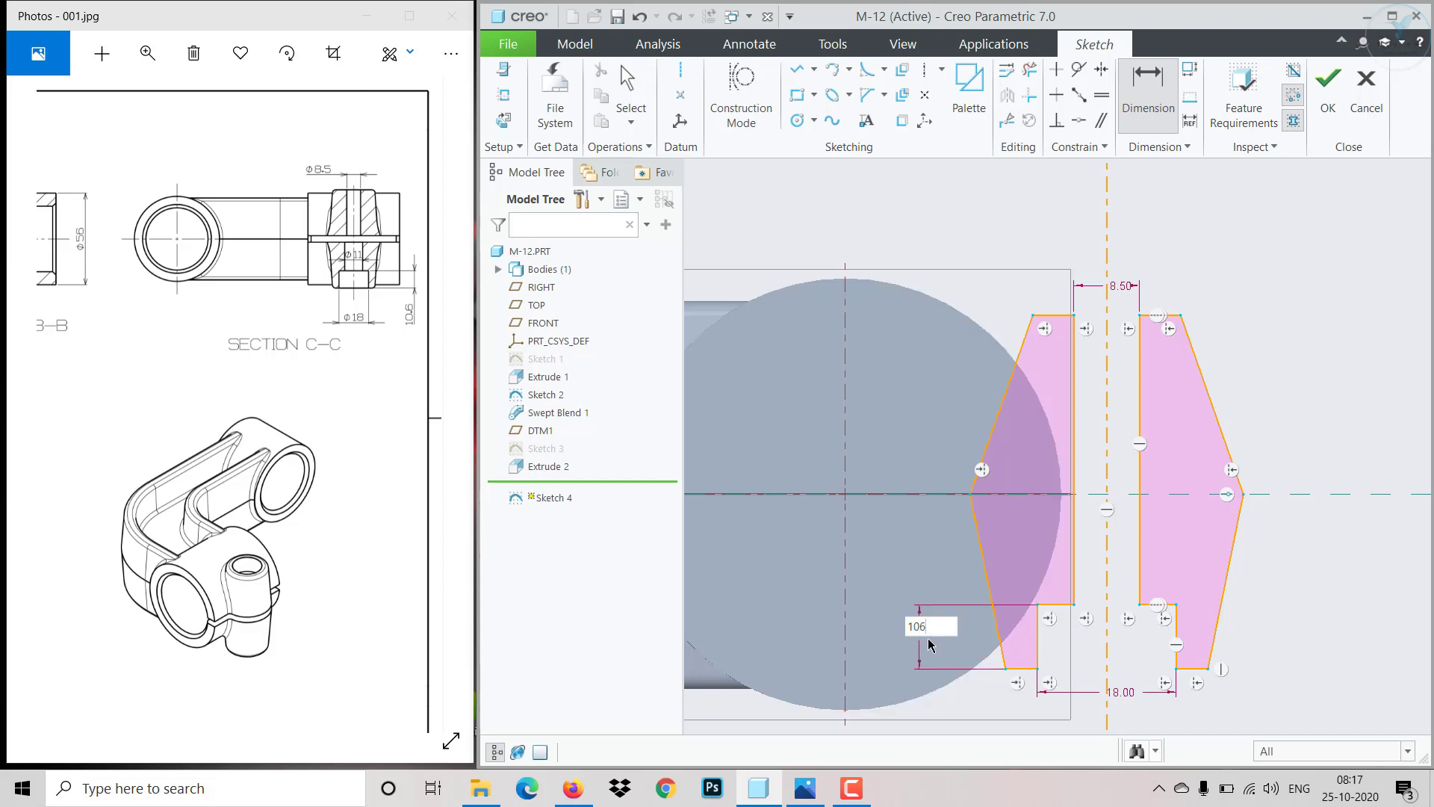
{"action": "type", "text": "6"}
{"action": "key", "text": "Return"}
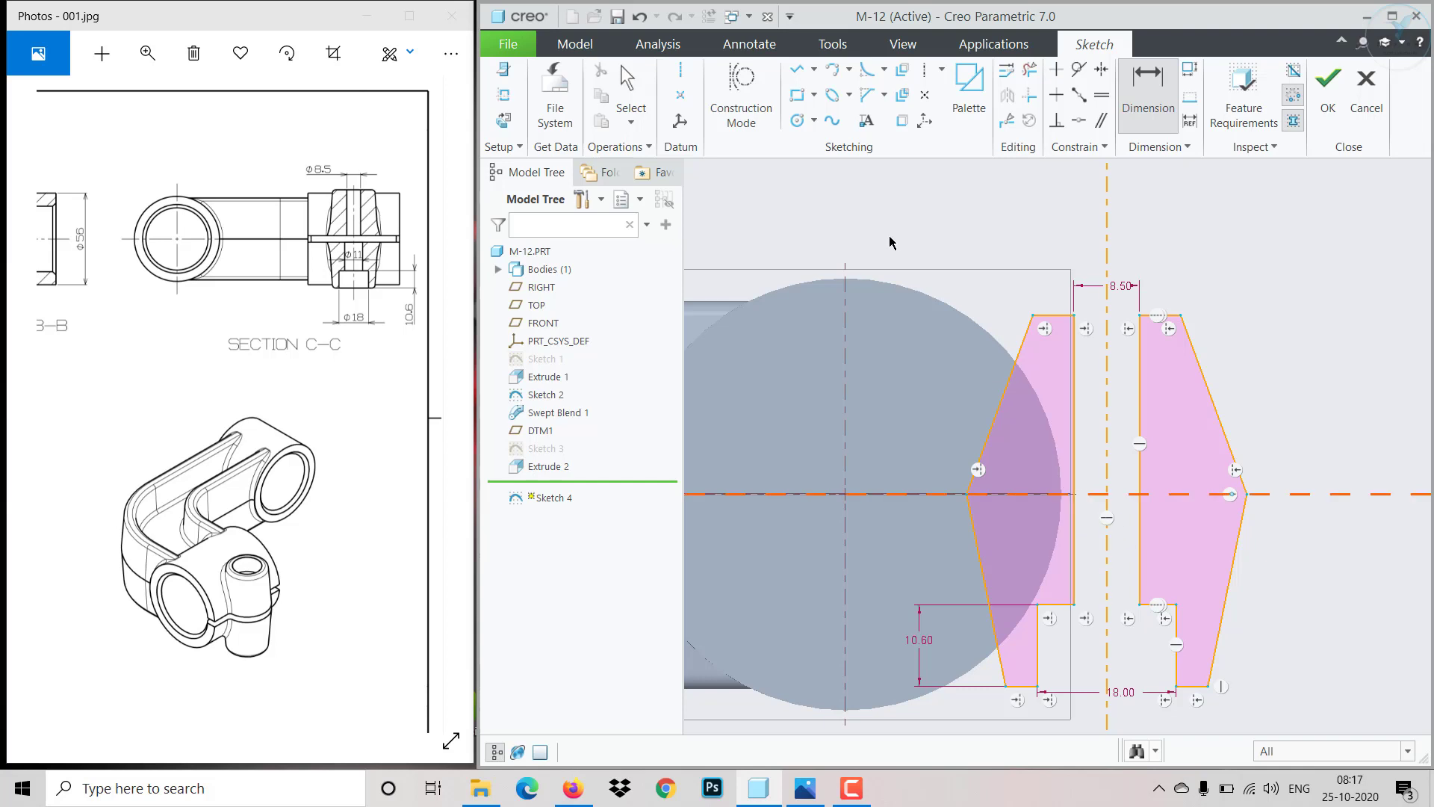
- Trim the inner vertical edges of both halves between the horizontal centerline and the lower steps
{"action": "left_click", "coordinate": [1029, 69]}
{"action": "left_click", "coordinate": [1073, 531]}
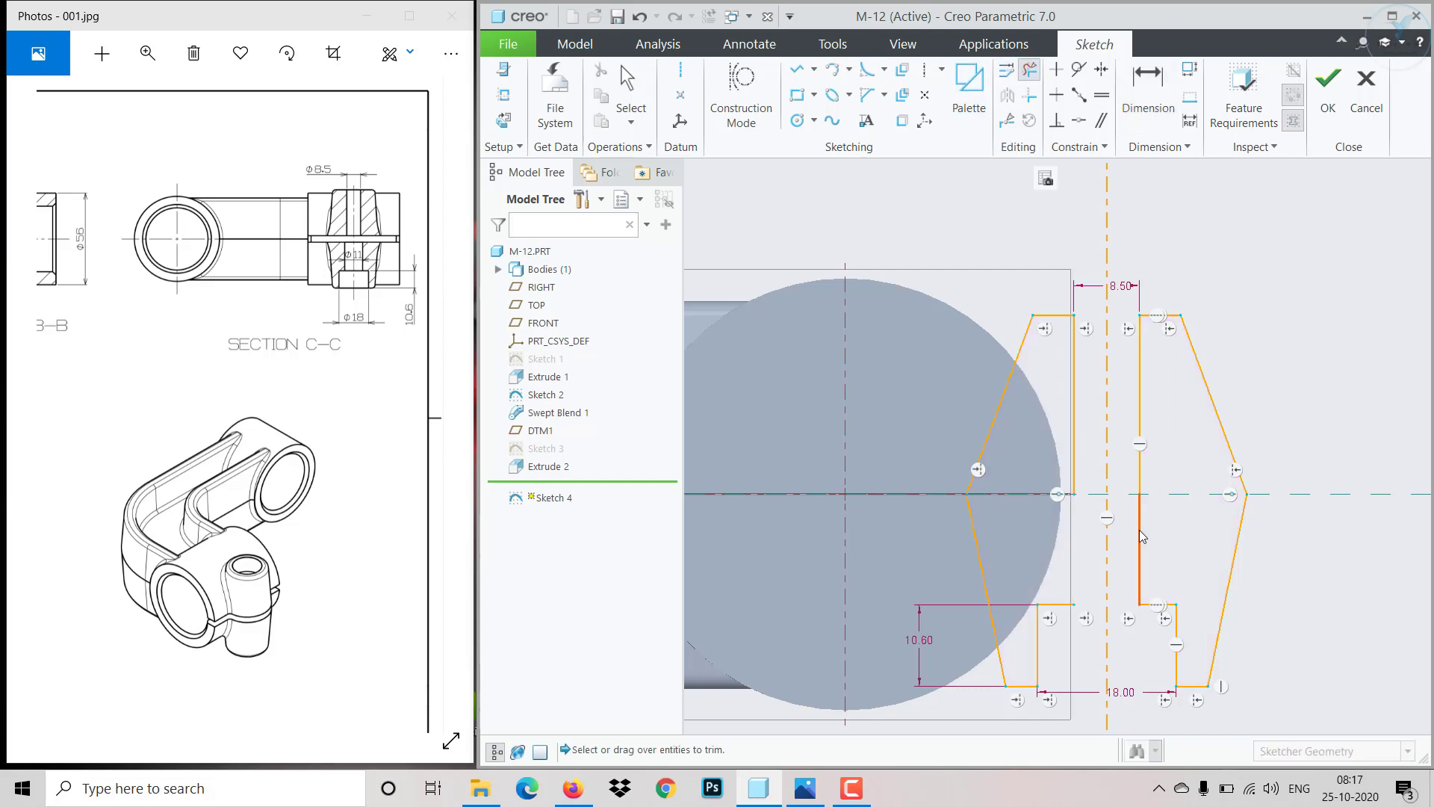
{"action": "left_click", "coordinate": [1140, 531]}
{"action": "middle_click", "coordinate": [1186, 530]}
- Draw a two-segment line on the right half from the lower step up to the horizontal centerline and across to the inner edge
{"action": "left_click", "coordinate": [797, 70]}
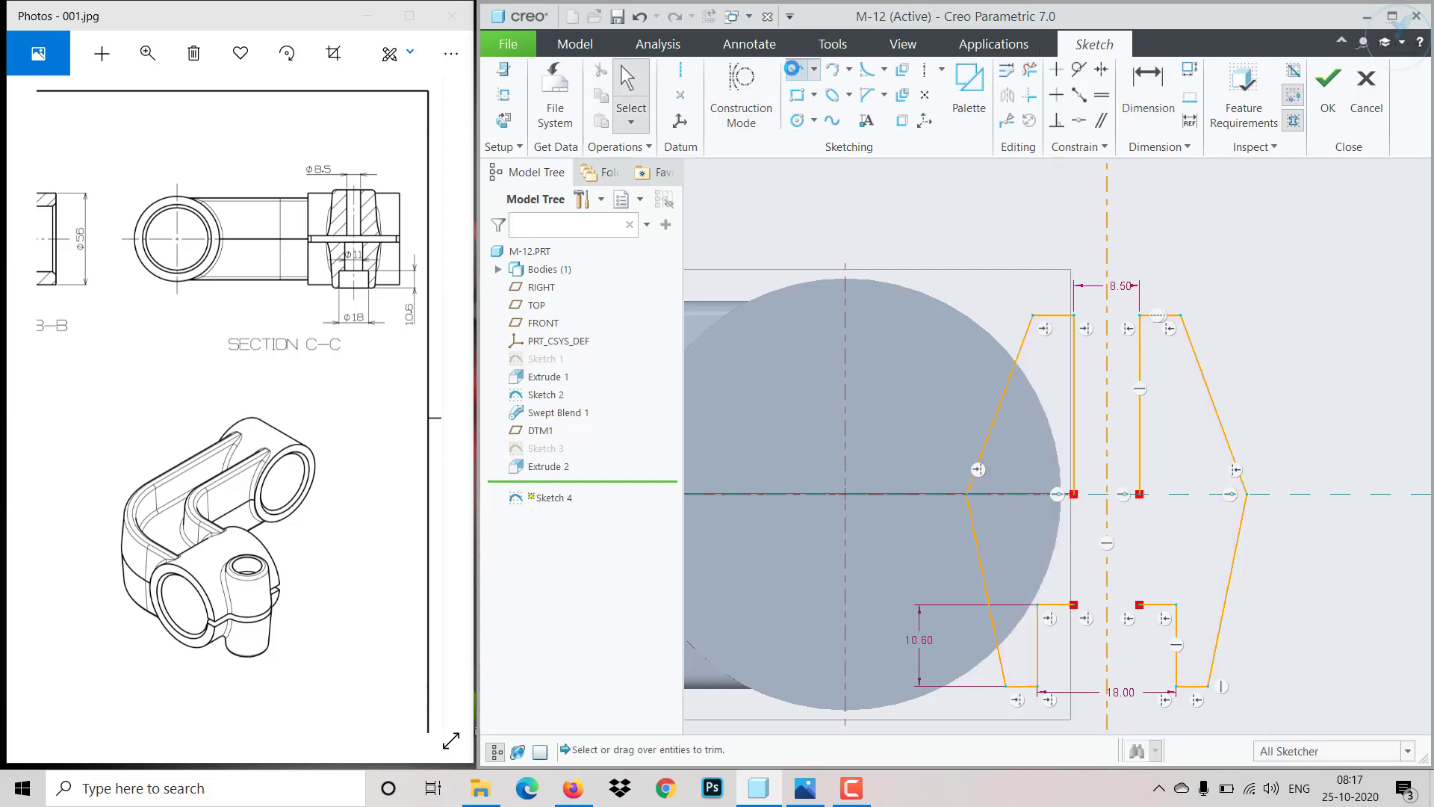
{"action": "scroll", "coordinate": [1178, 587], "scroll_direction": "up", "scroll_amount": 2}
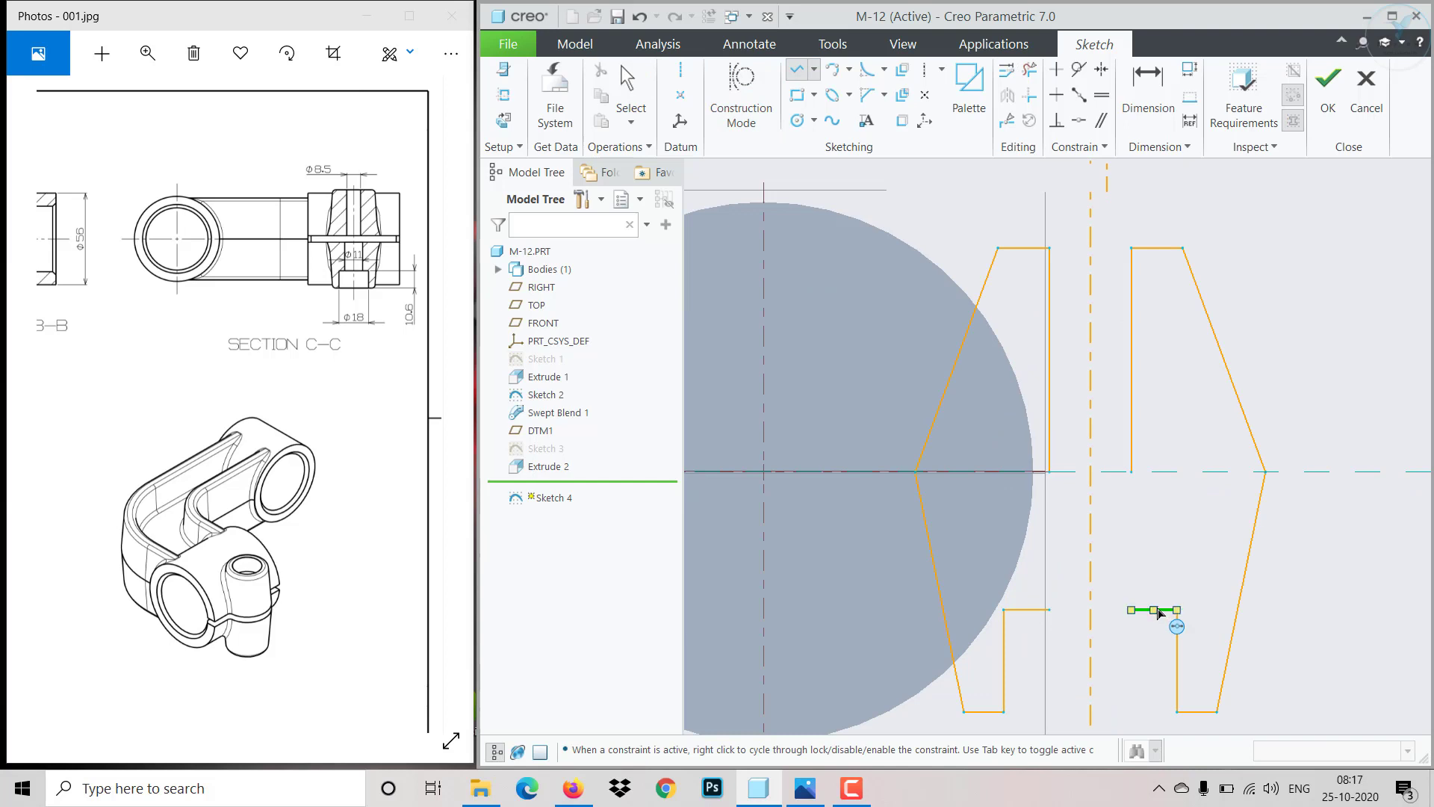
{"action": "scroll", "coordinate": [1158, 612], "scroll_direction": "up", "scroll_amount": 4}
{"action": "left_click", "coordinate": [1171, 629]}
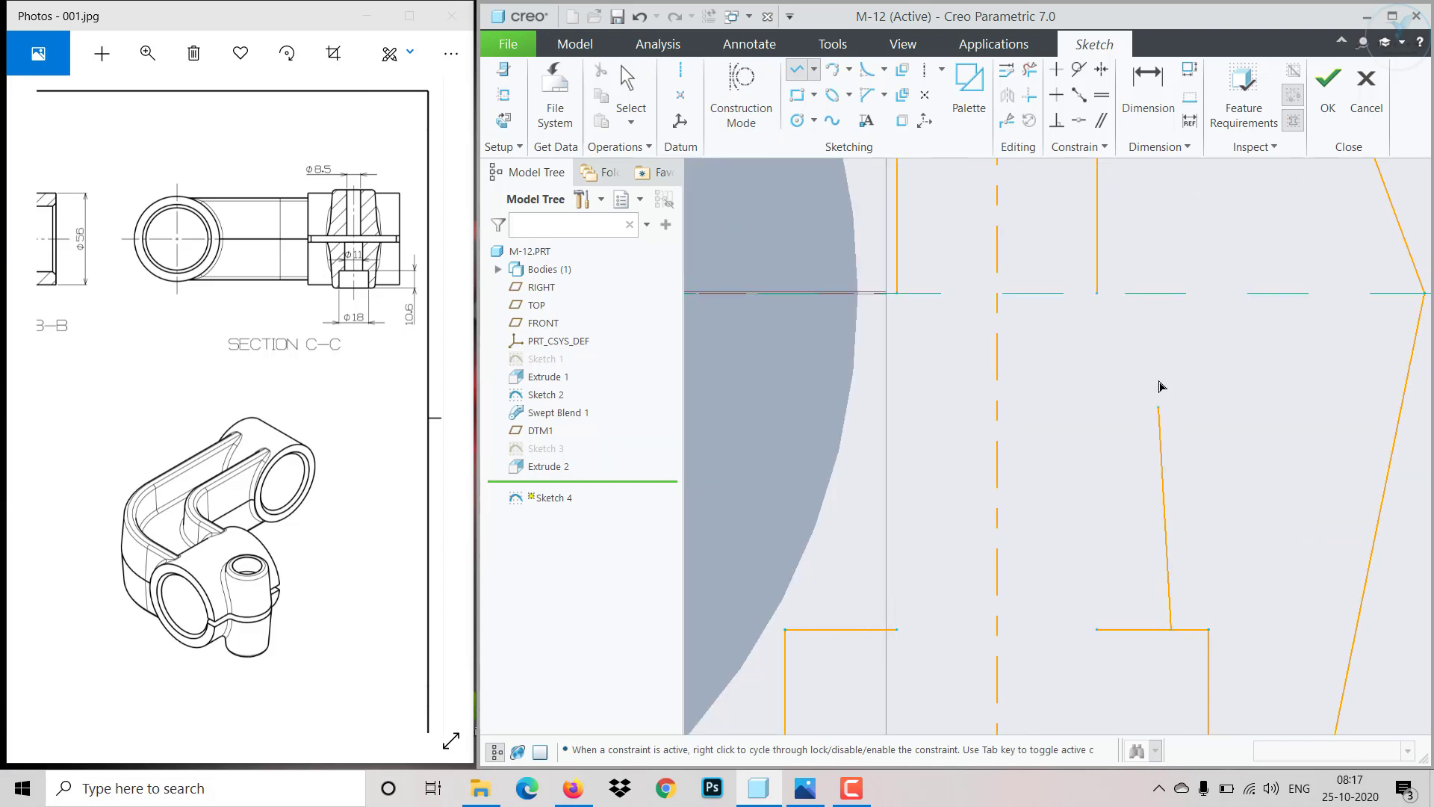
{"action": "left_click", "coordinate": [1172, 295]}
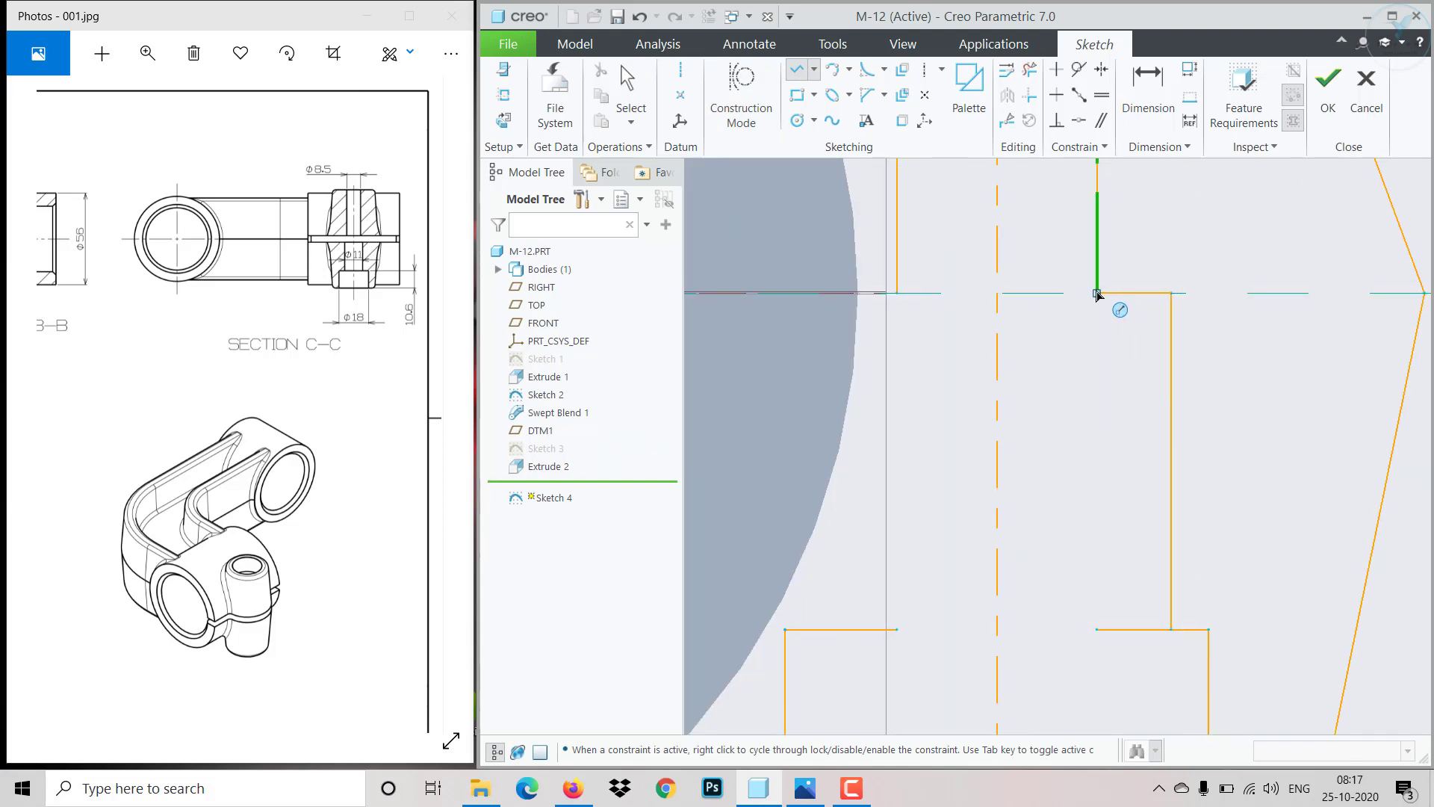
{"action": "left_click", "coordinate": [1097, 293]}
{"action": "middle_click", "coordinate": [1087, 340]}
{"action": "middle_click", "coordinate": [1086, 352]}
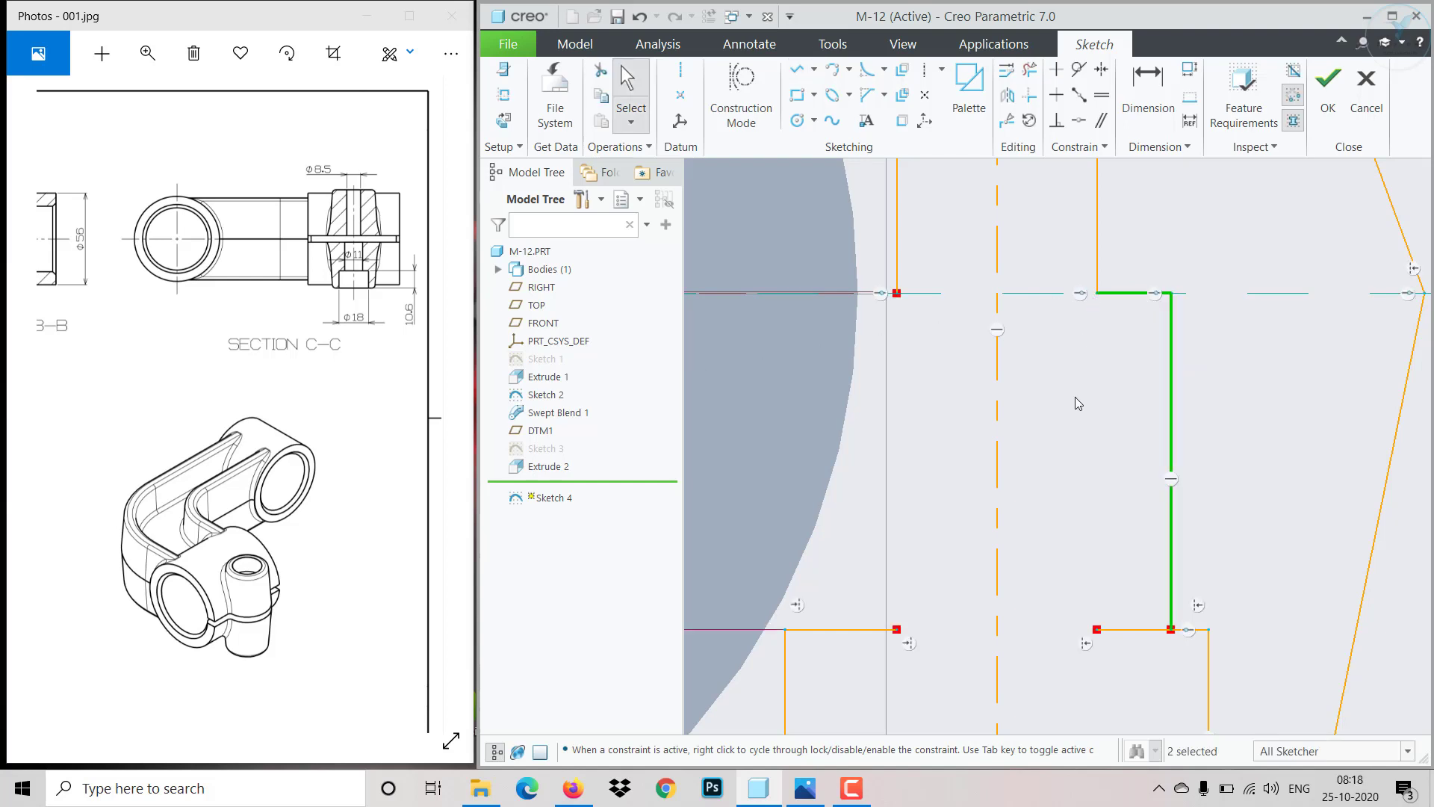
- Box-select the entire left half of the profile and delete it
{"action": "scroll", "coordinate": [1076, 398], "scroll_direction": "down", "scroll_amount": 6}
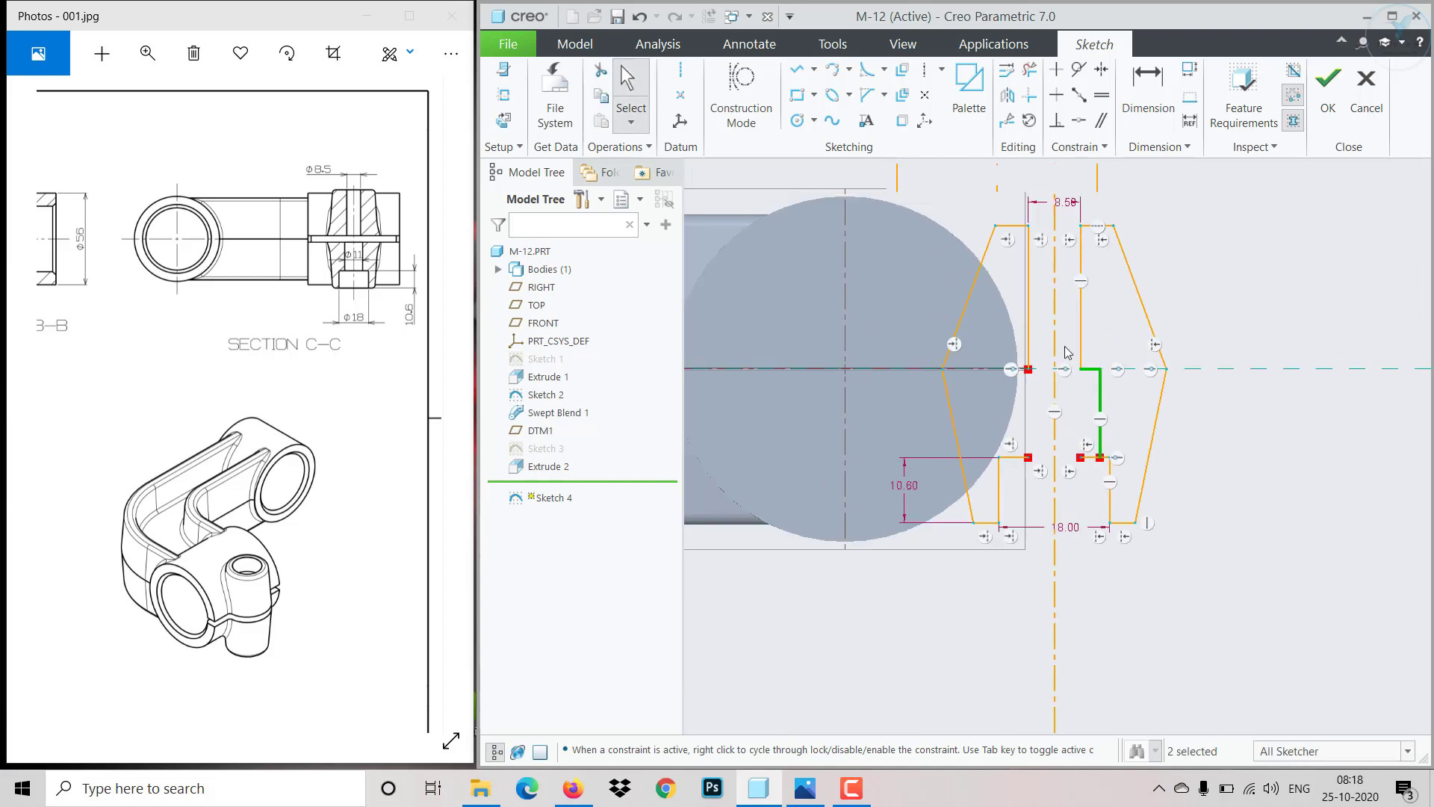
{"action": "left_click", "coordinate": [1065, 287]}
{"action": "scroll", "coordinate": [1065, 286], "scroll_direction": "down", "scroll_amount": 2}
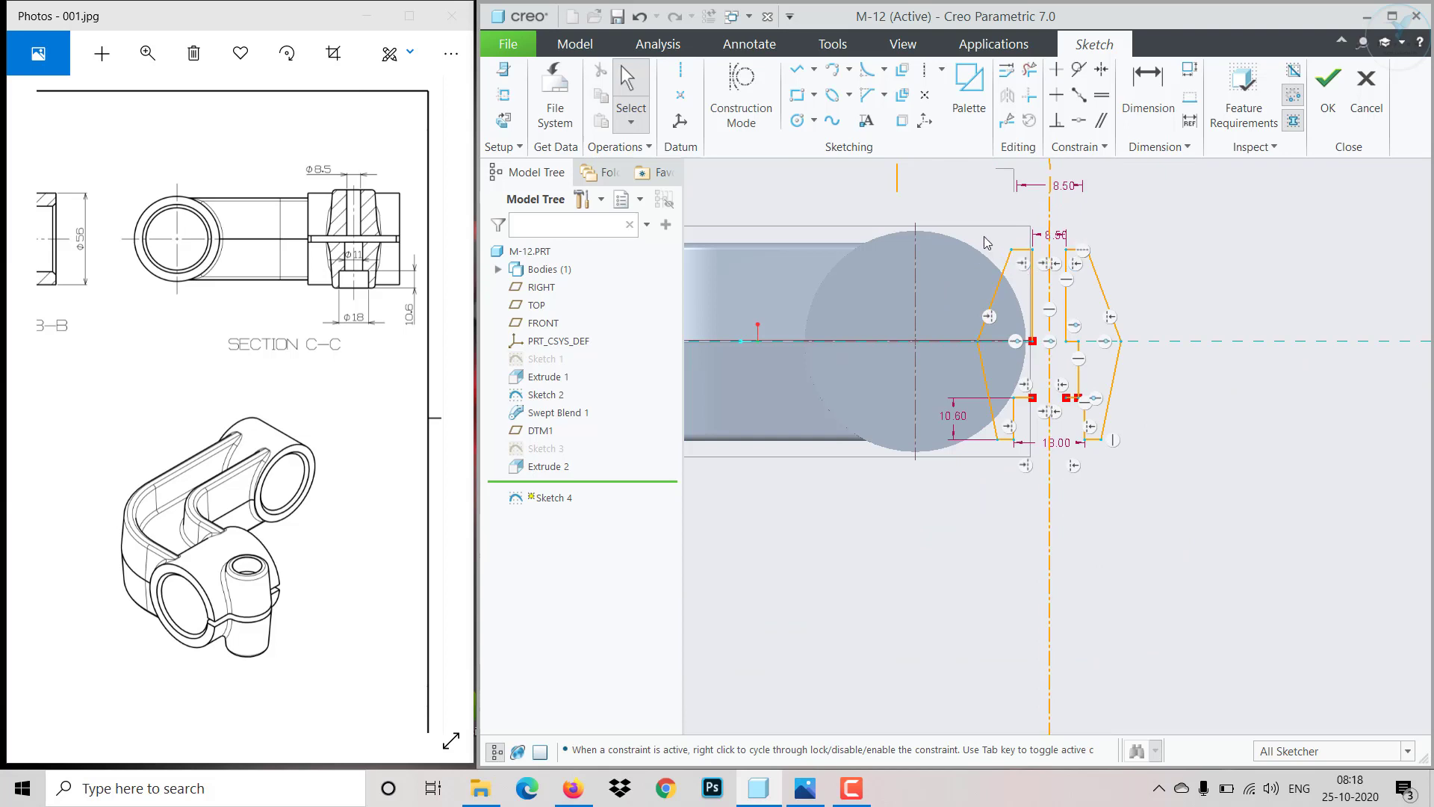
{"action": "left_click_drag", "start_coordinate": [970, 222], "coordinate": [1043, 505]}
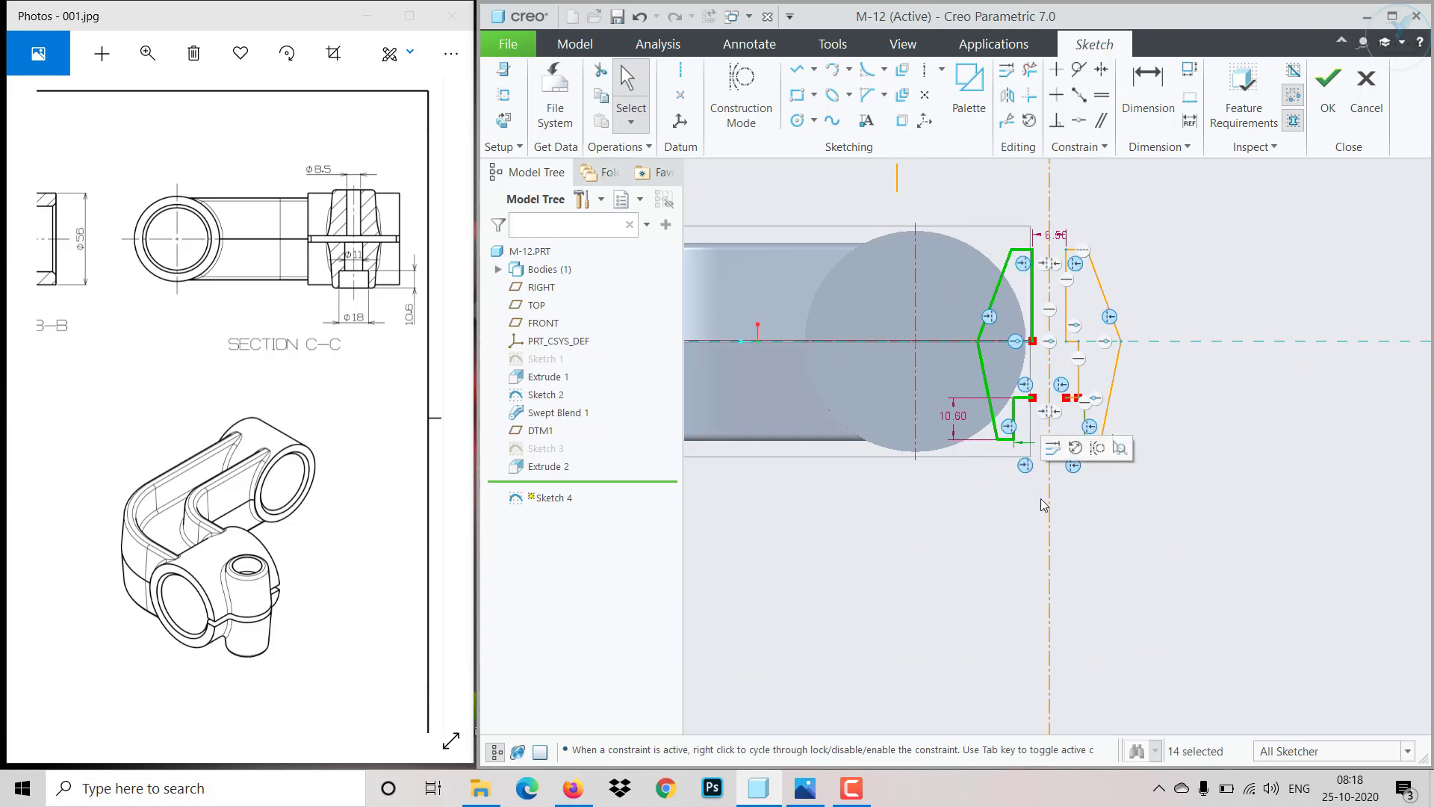
{"action": "key", "text": "Delete"}
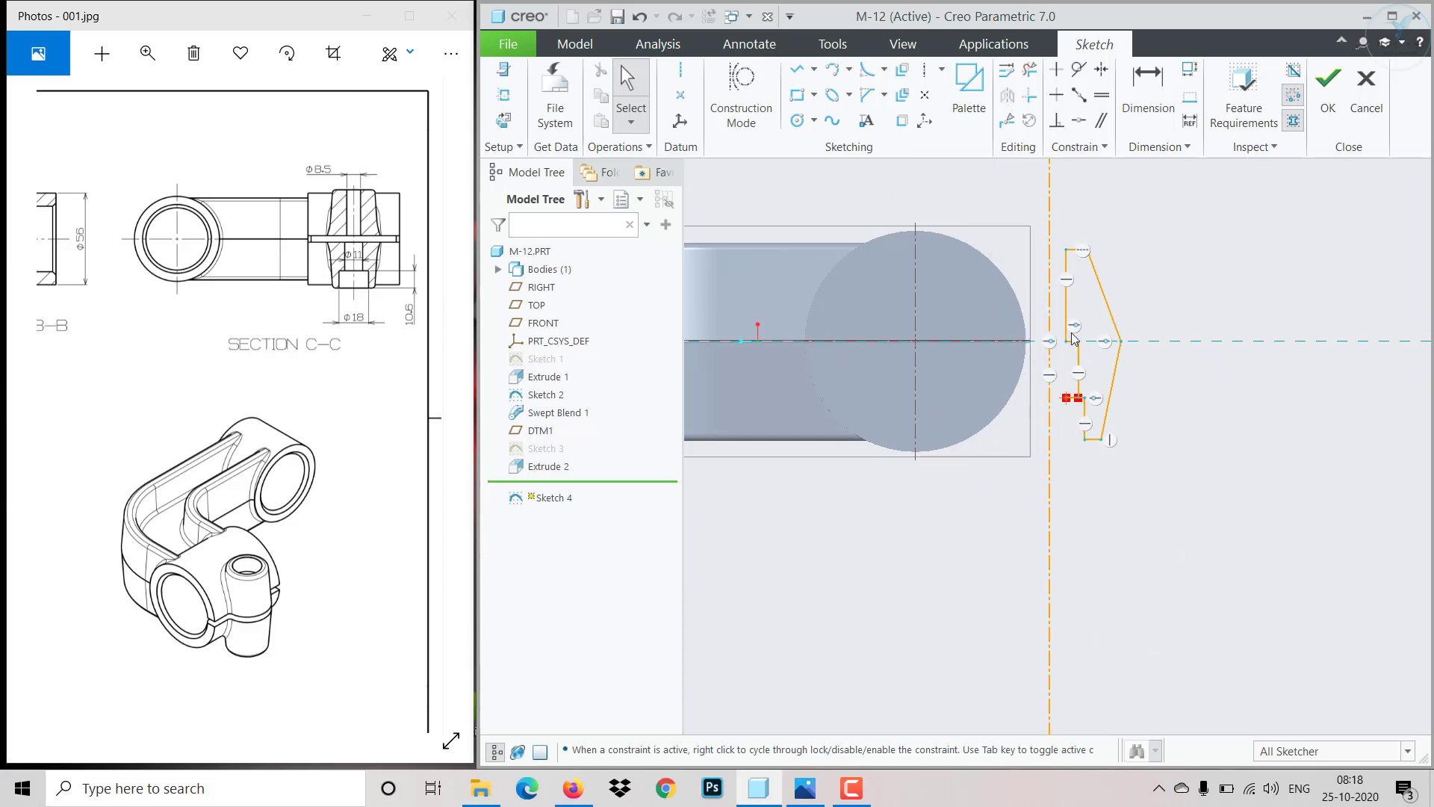
{"action": "scroll", "coordinate": [1090, 240], "scroll_direction": "up", "scroll_amount": 2}
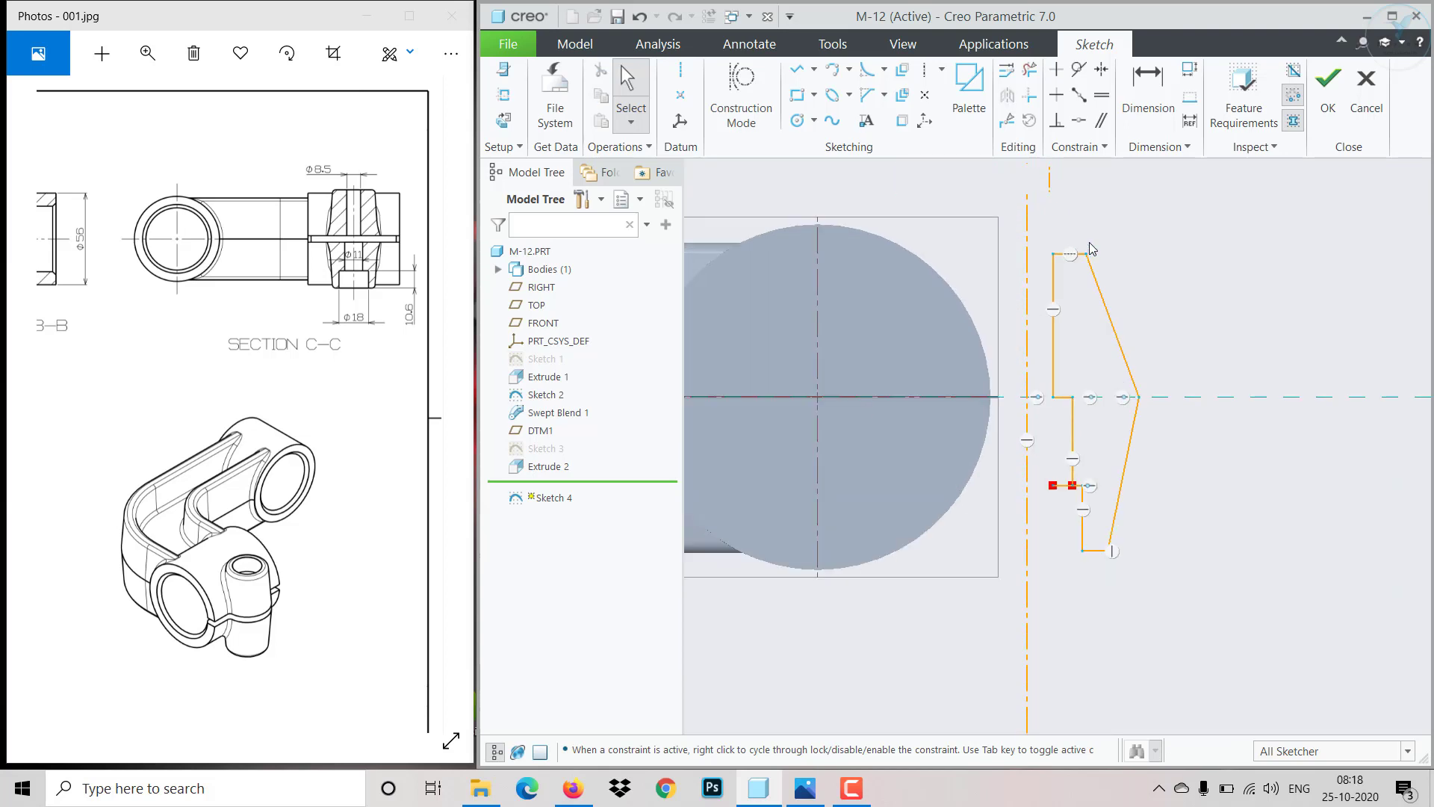
{"action": "left_click", "coordinate": [1029, 70]}
{"action": "scroll", "coordinate": [1055, 449], "scroll_direction": "up", "scroll_amount": 2}
{"action": "middle_click", "coordinate": [1046, 528]}
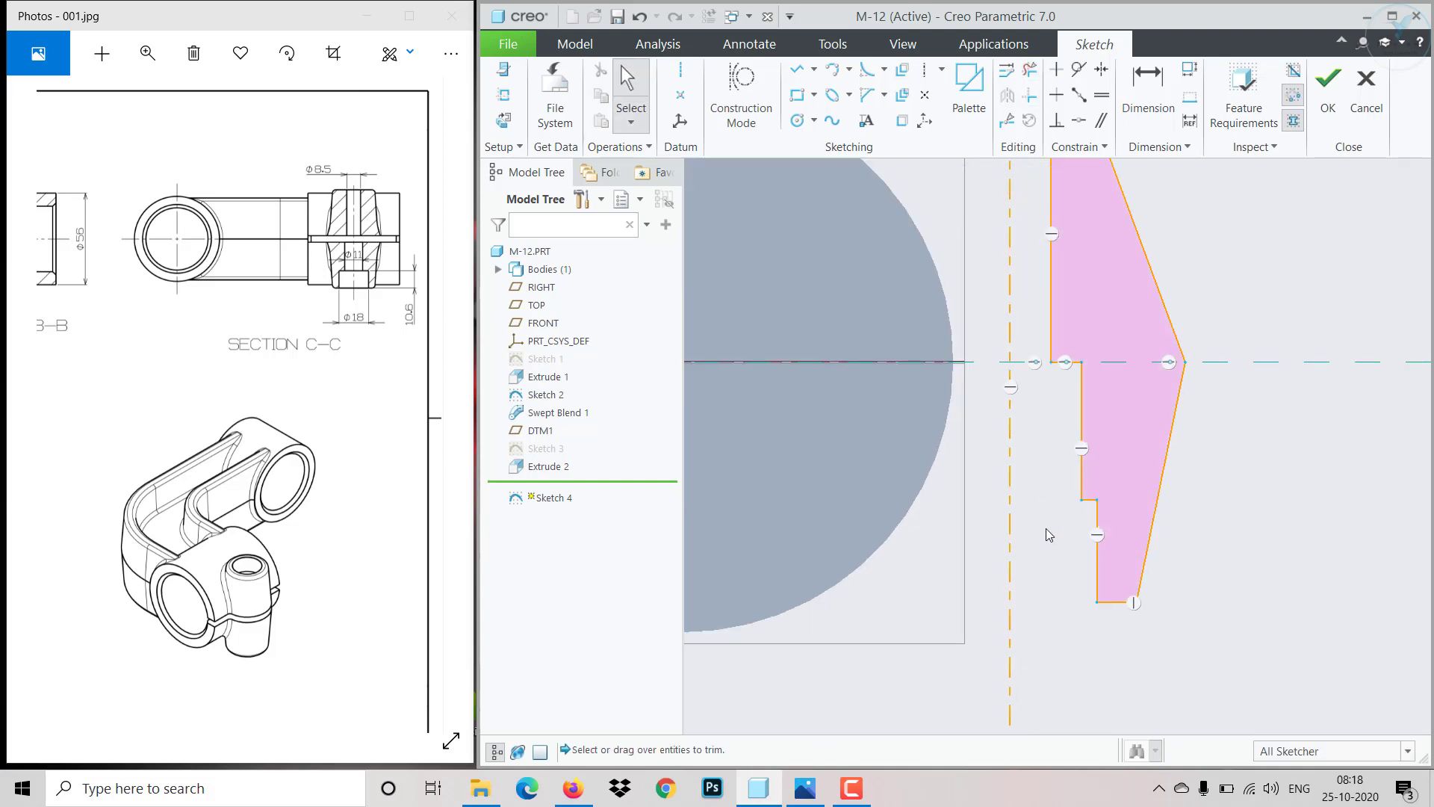
- Dimension the upper inner vertical edge from the vertical centerline at 4.25
{"action": "scroll", "coordinate": [1045, 527], "scroll_direction": "down", "scroll_amount": 3}
{"action": "scroll", "coordinate": [1054, 328], "scroll_direction": "up", "scroll_amount": 2}
{"action": "left_click", "coordinate": [1148, 103]}
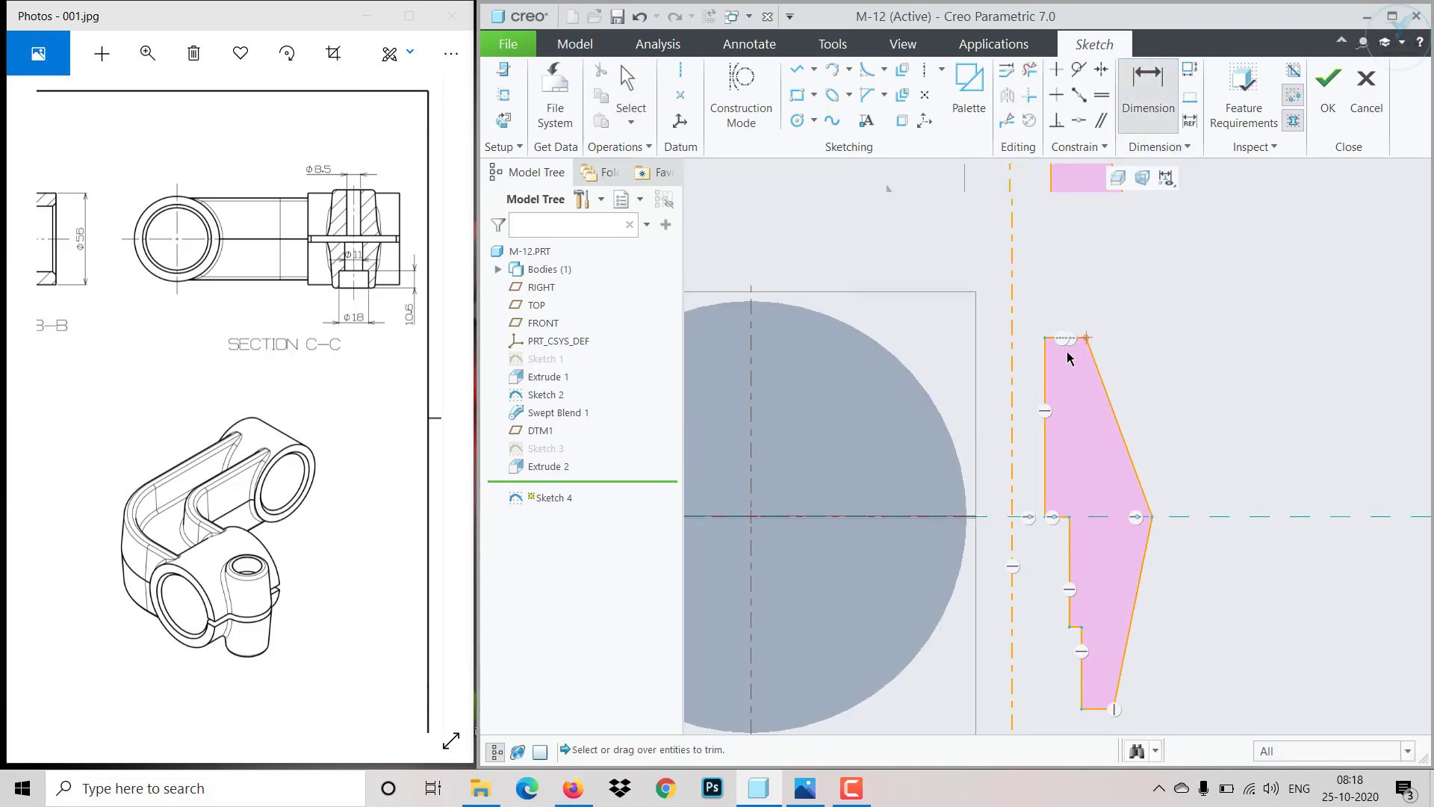
{"action": "left_click", "coordinate": [1046, 374]}
{"action": "left_click", "coordinate": [1015, 384]}
{"action": "middle_click", "coordinate": [1038, 263]}
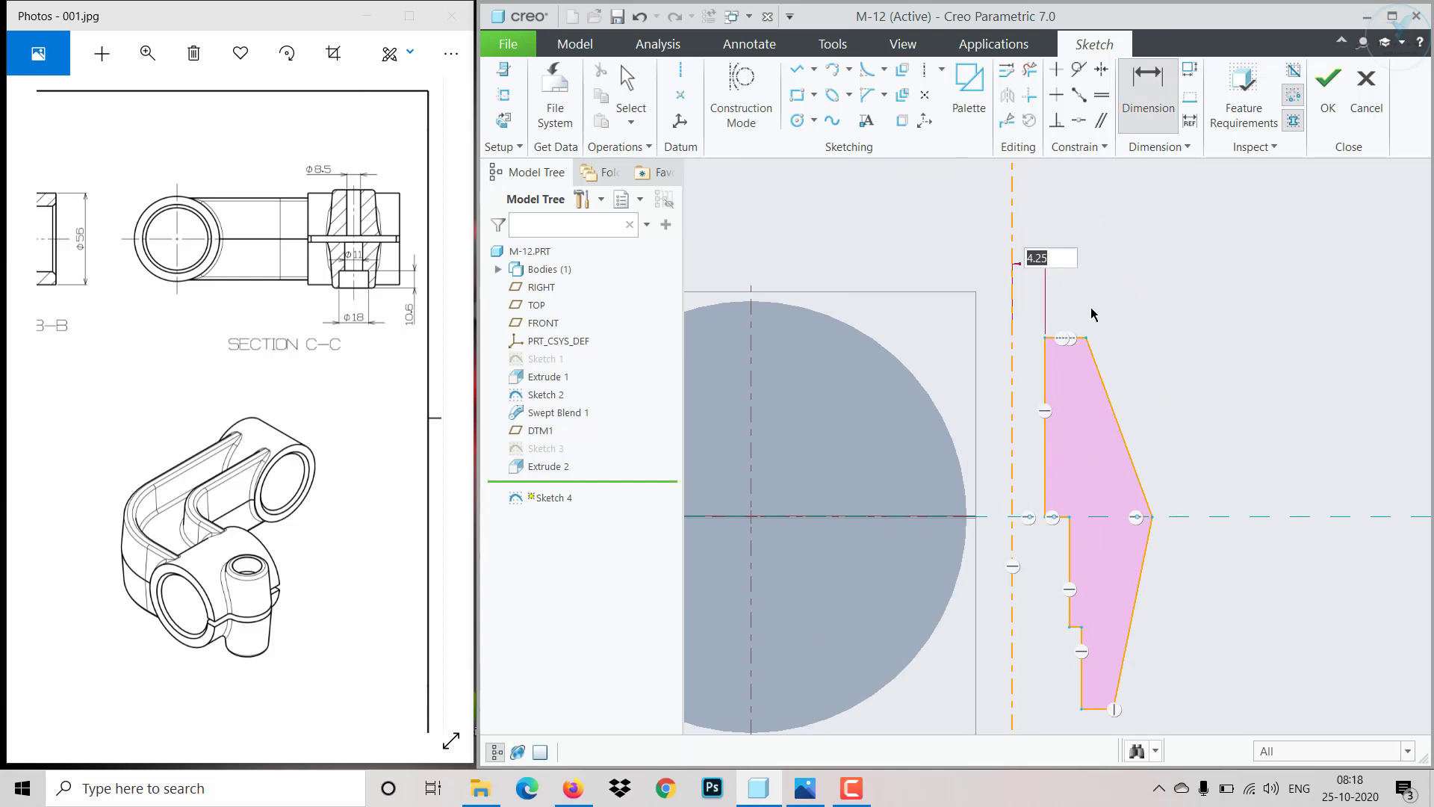
{"action": "key", "text": "Return"}
- Dimension the lowest inner vertical edge from the vertical centerline at 9
{"action": "scroll", "coordinate": [1155, 460], "scroll_direction": "up", "scroll_amount": 2}
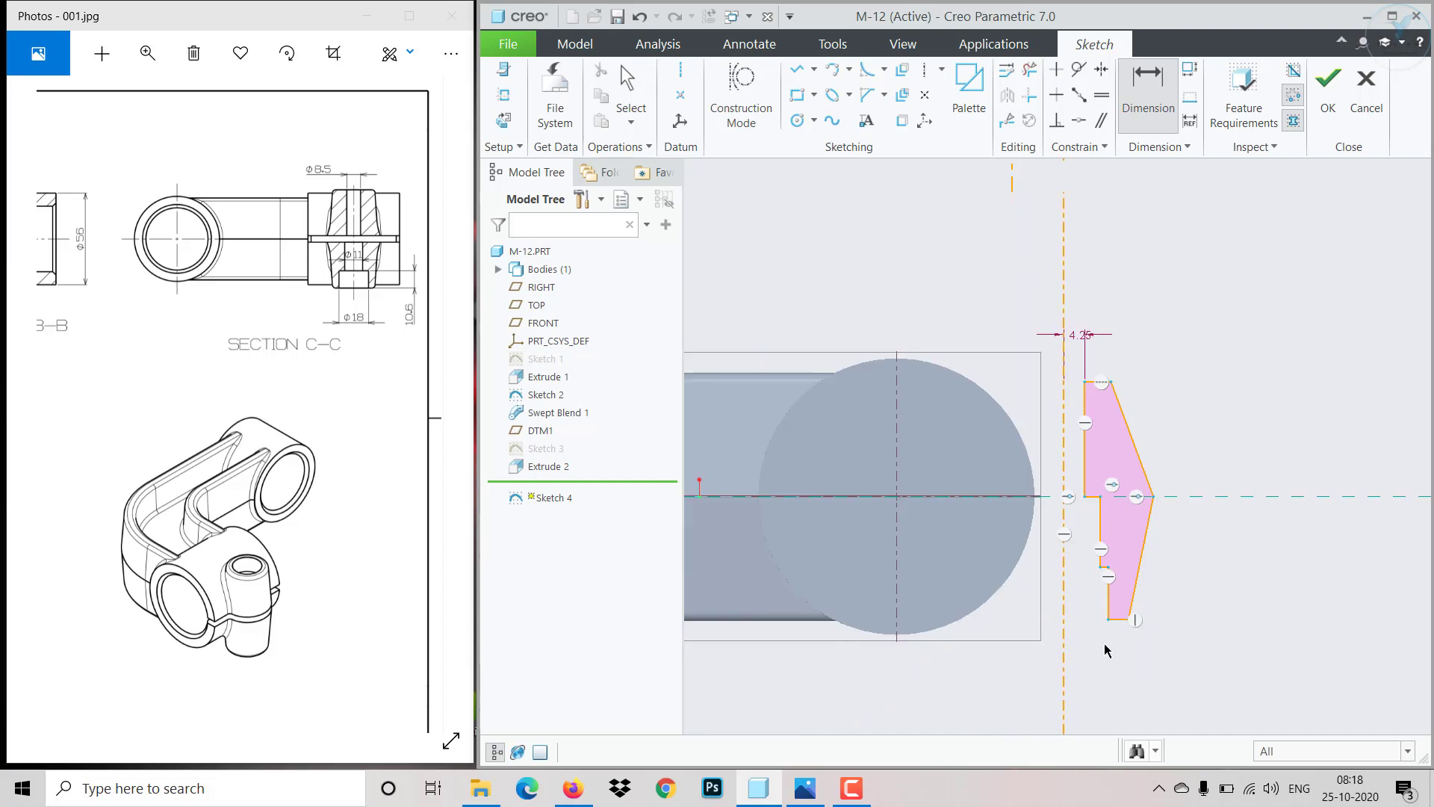
{"action": "scroll", "coordinate": [1105, 642], "scroll_direction": "down", "scroll_amount": 3}
{"action": "left_click", "coordinate": [1113, 573]}
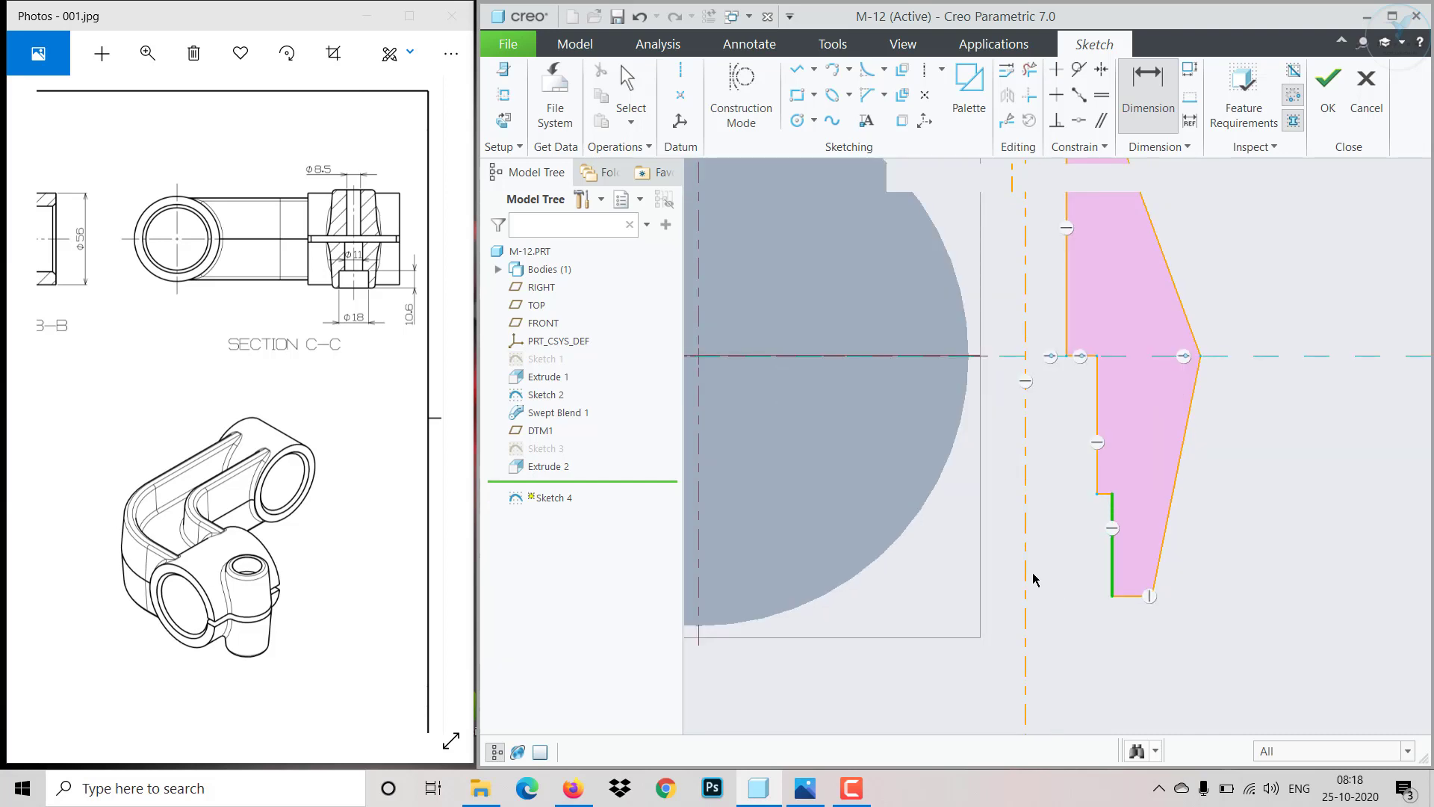
{"action": "left_click", "coordinate": [1027, 577]}
{"action": "middle_click", "coordinate": [1067, 622]}
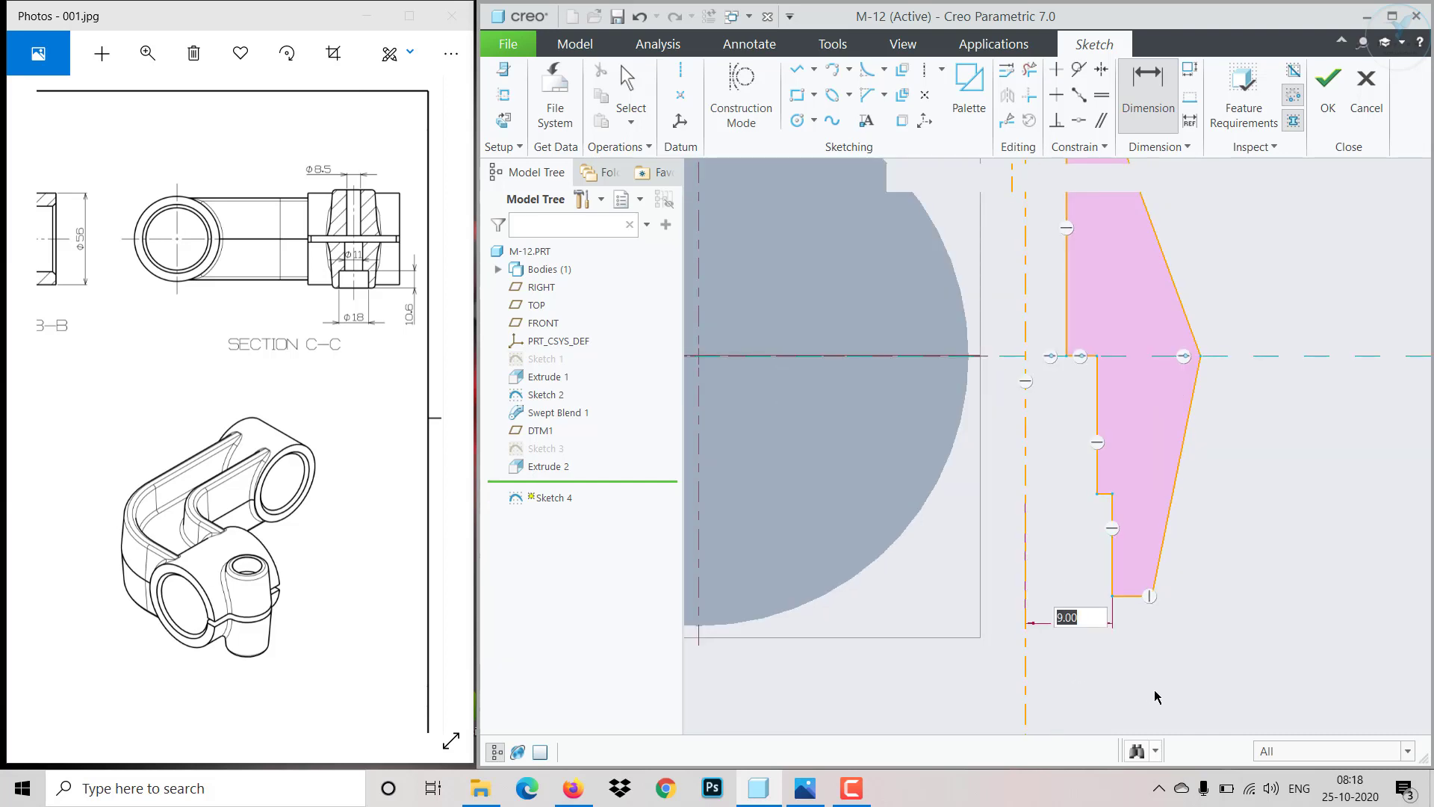
{"action": "key", "text": "Return"}
- Dimension the height of the lower step edge at 10.6
{"action": "left_click", "coordinate": [1114, 553]}
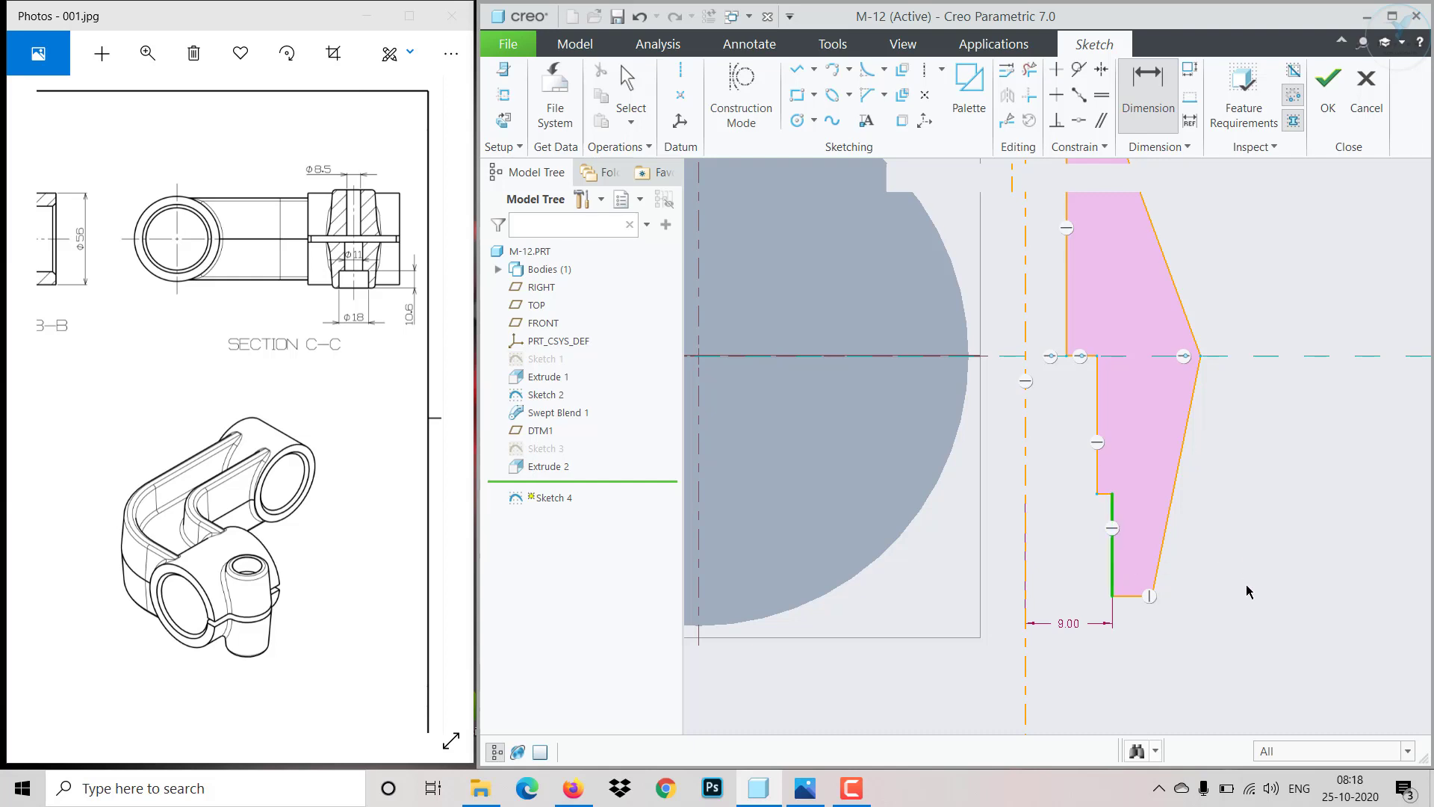
{"action": "middle_click", "coordinate": [1248, 552]}
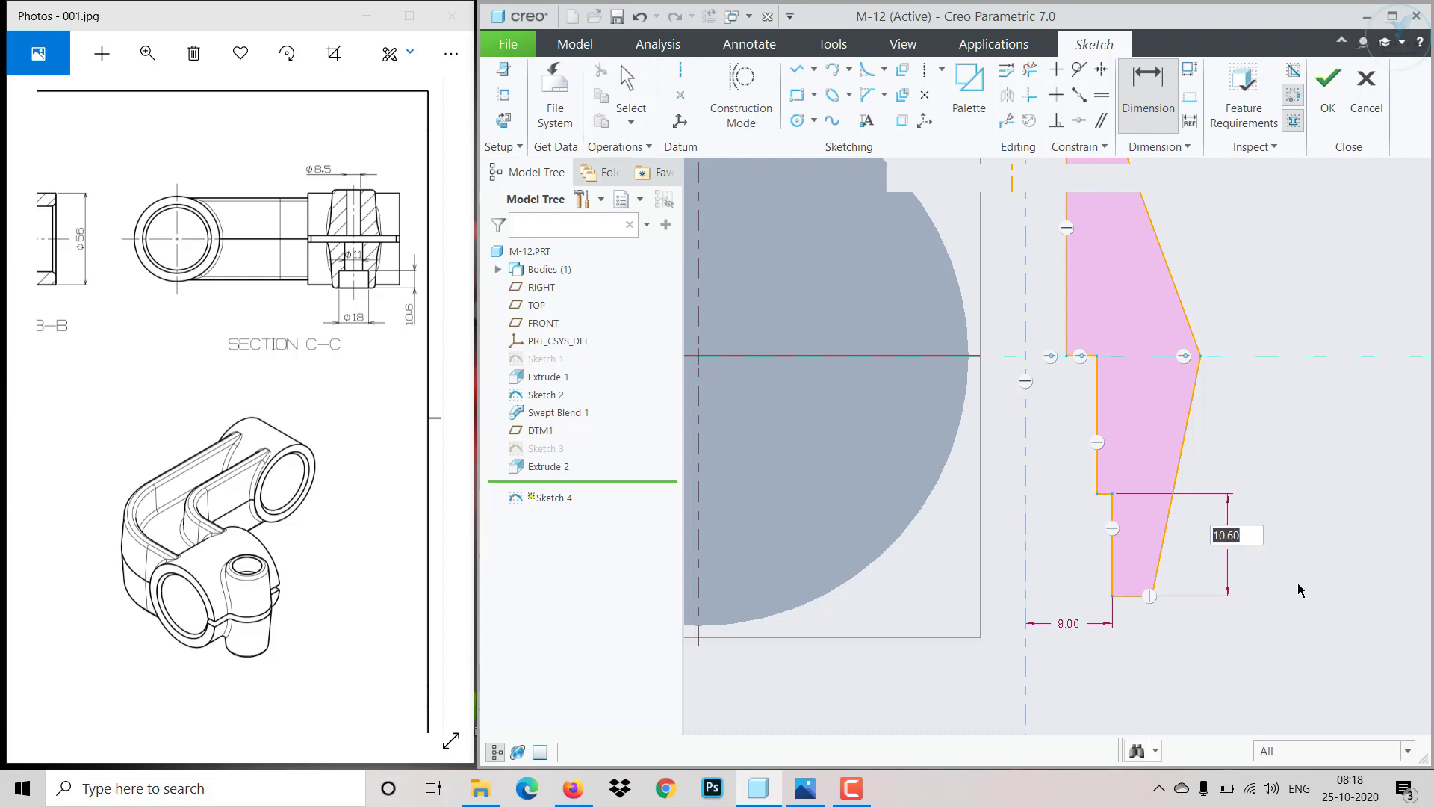
{"action": "key", "text": "Return"}
- Dimension the middle inner vertical edge from the vertical centerline and set it to 6.5
{"action": "left_click", "coordinate": [1097, 434]}
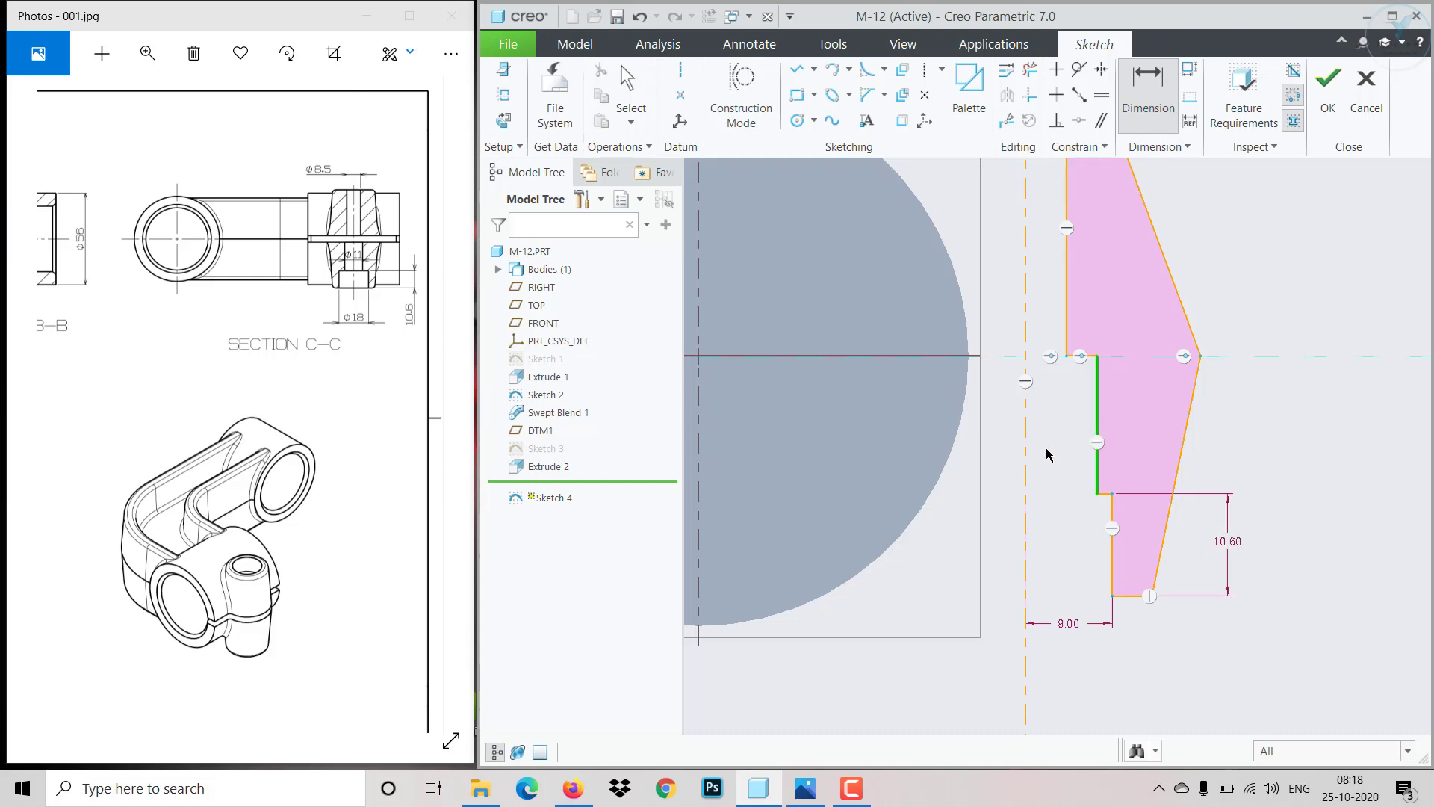
{"action": "left_click", "coordinate": [1028, 453]}
{"action": "middle_click", "coordinate": [1052, 442]}
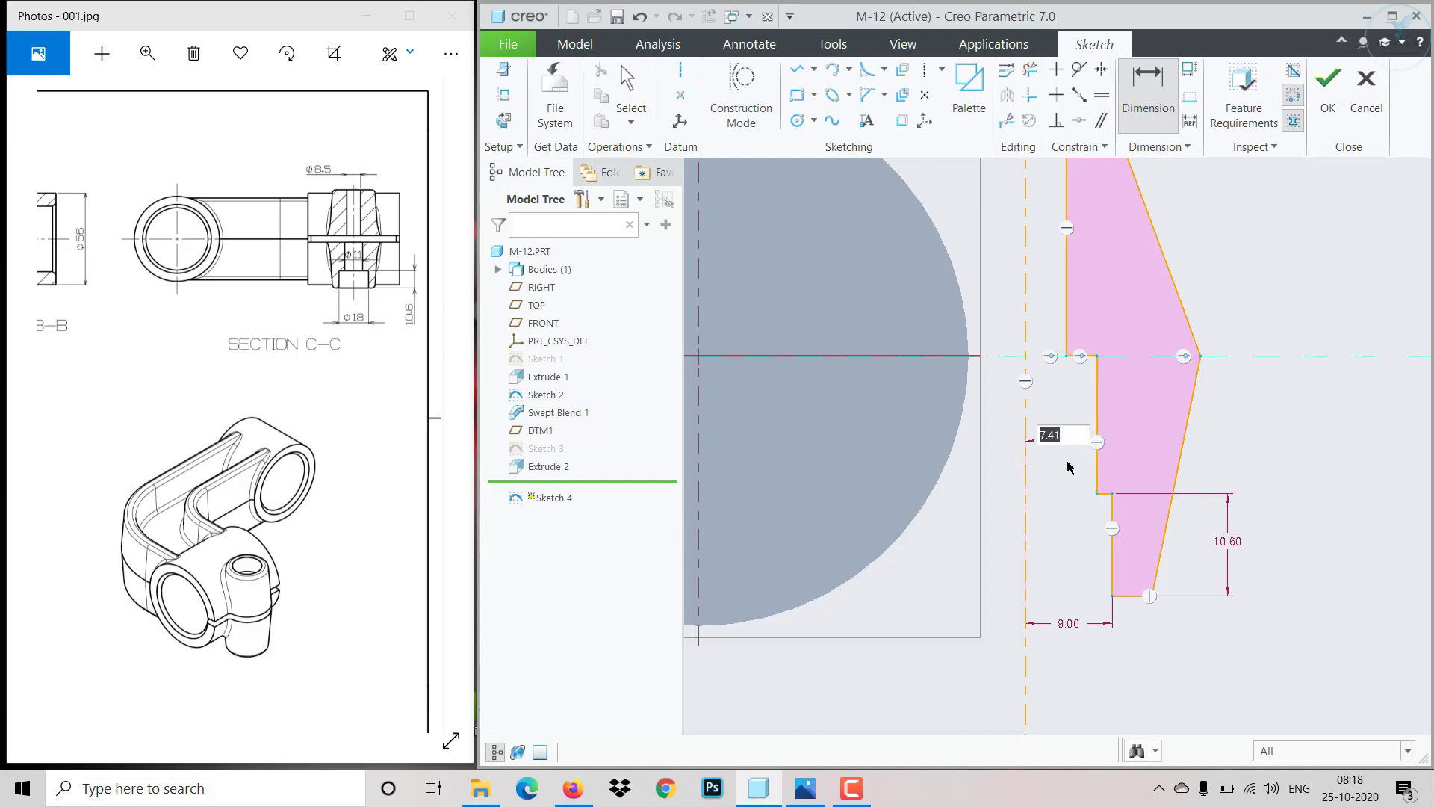
{"action": "type", "text": "5.5"}
{"action": "key", "text": "Return"}
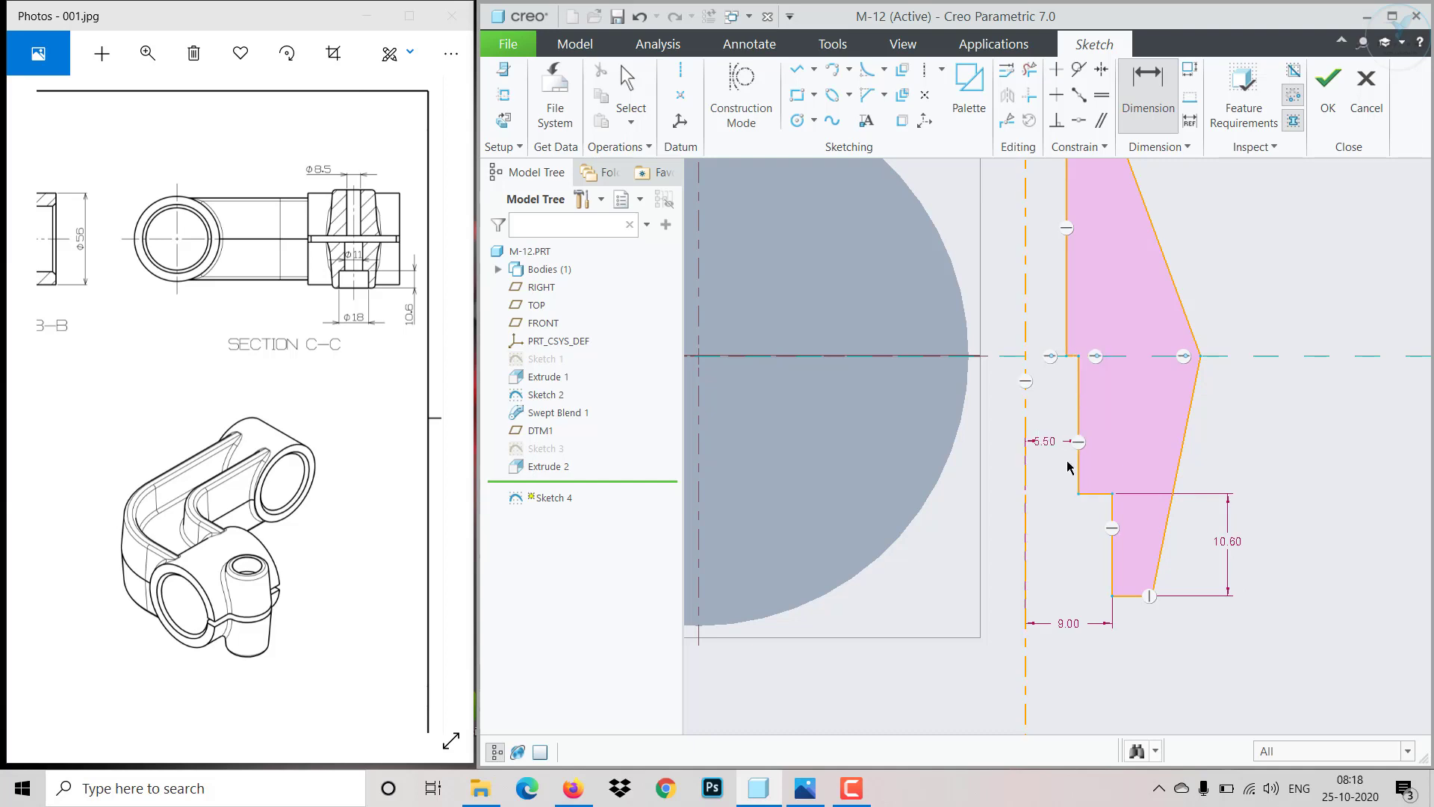
- Dimension the upper slanted outer edge from the vertical centerline and set it to 4
{"action": "middle_click", "coordinate": [1155, 419]}
{"action": "left_click_drag", "start_coordinate": [233, 323], "coordinate": [325, 330]}
{"action": "mouse_move", "coordinate": [189, 328]}
{"action": "left_mouse_down"}
{"action": "mouse_move", "coordinate": [255, 330]}
{"action": "mouse_move", "coordinate": [224, 250]}
{"action": "mouse_move", "coordinate": [231, 193]}
{"action": "left_mouse_up"}
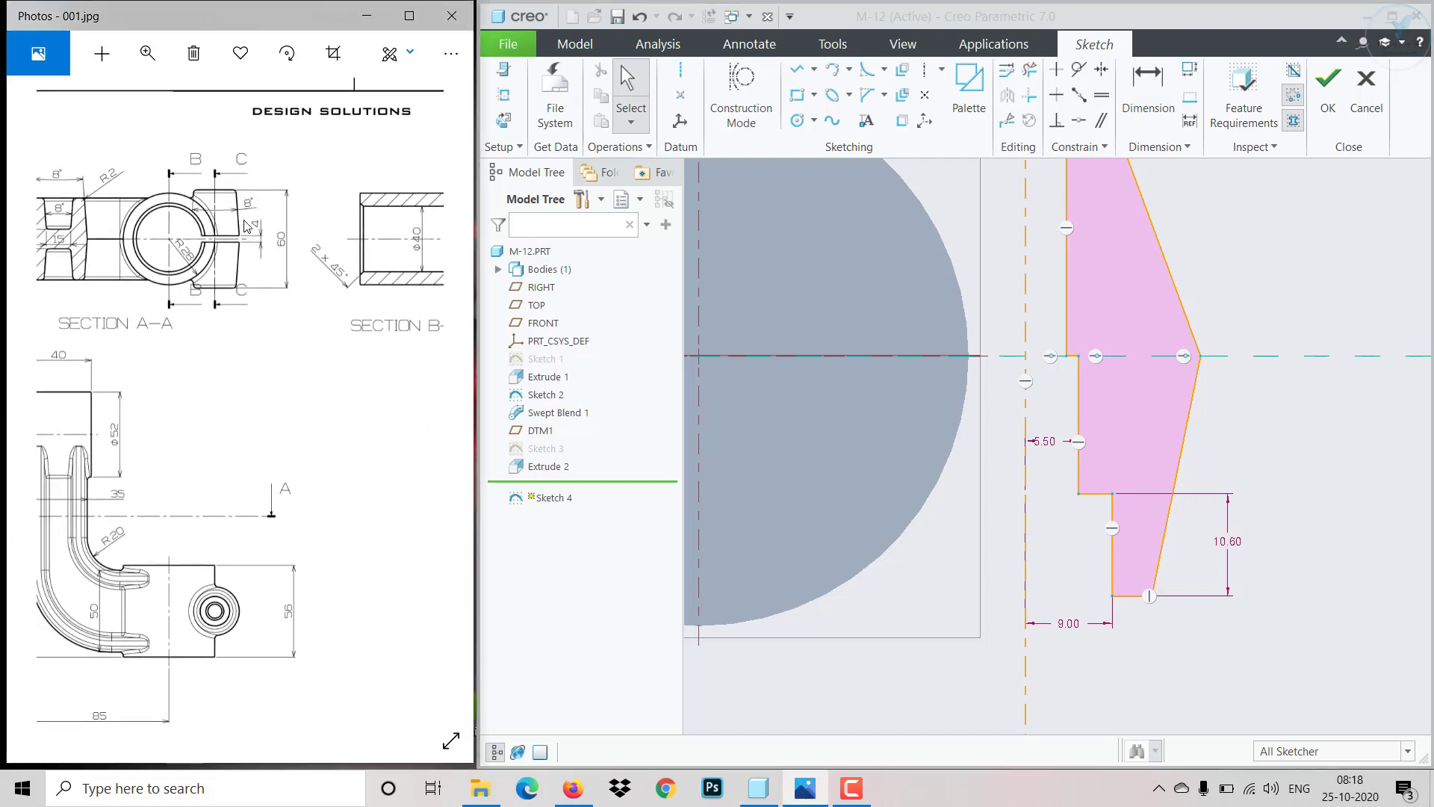
{"action": "left_click", "coordinate": [1027, 253]}
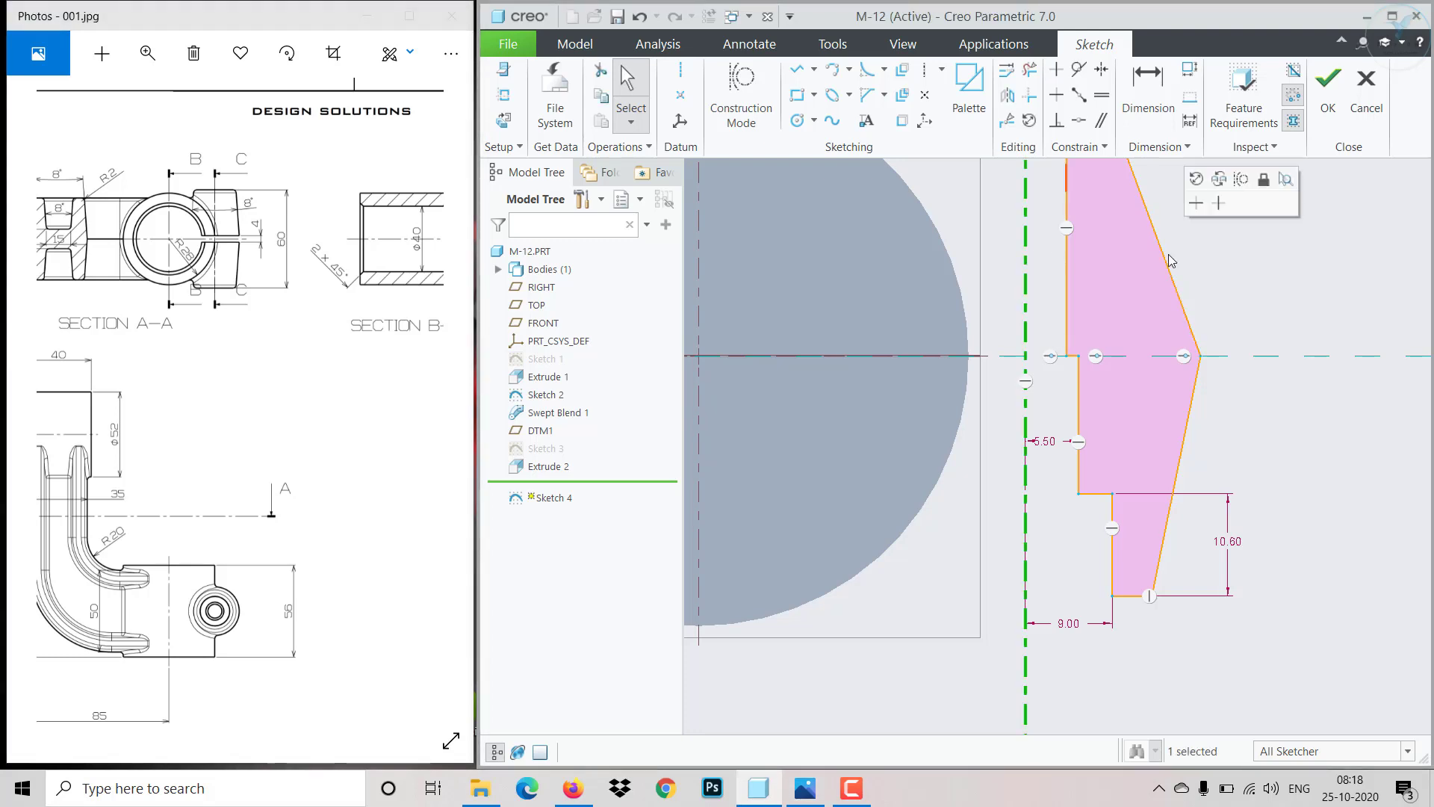
{"action": "left_click", "coordinate": [1118, 263]}
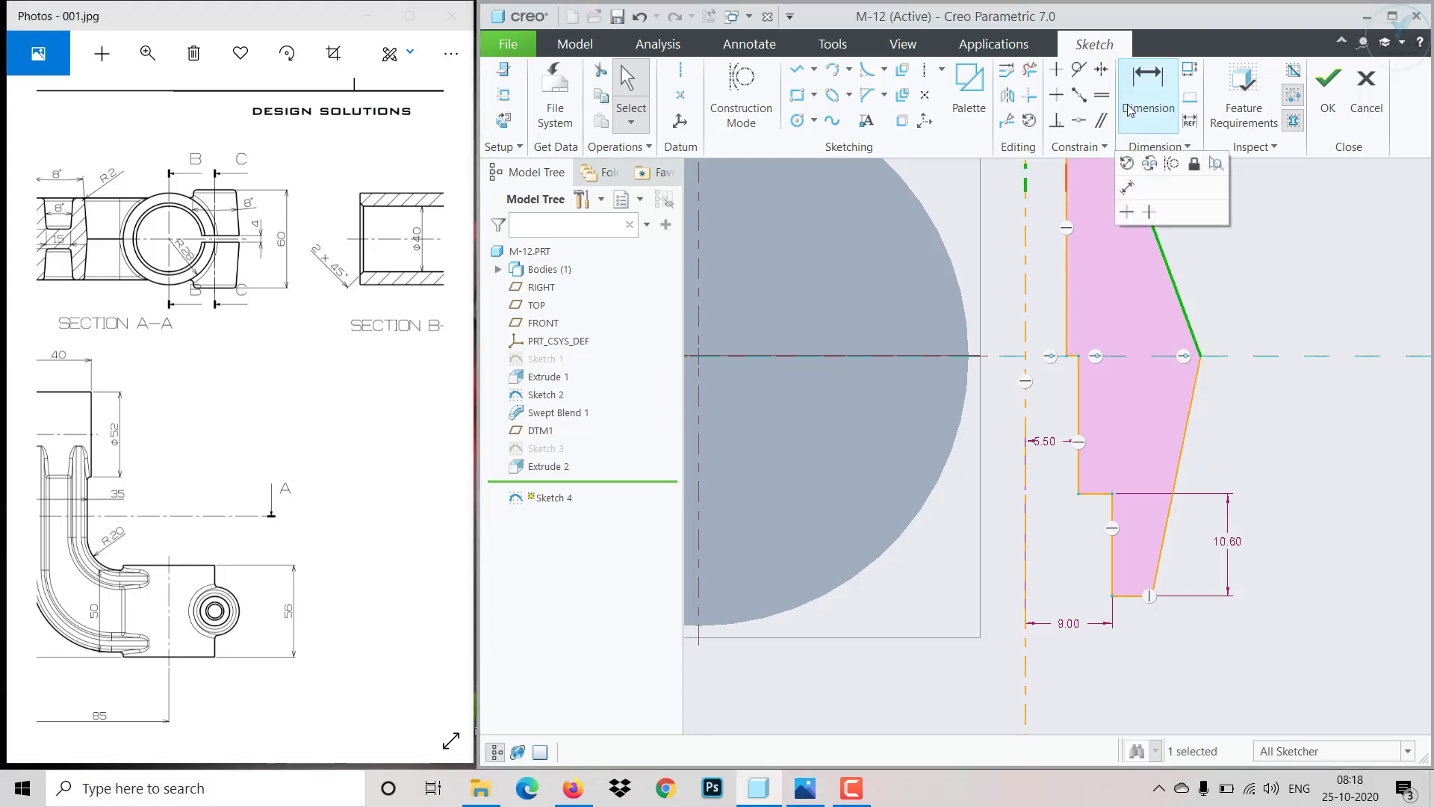
{"action": "left_click", "coordinate": [1148, 83]}
{"action": "left_click", "coordinate": [1163, 264]}
{"action": "left_click", "coordinate": [1028, 279]}
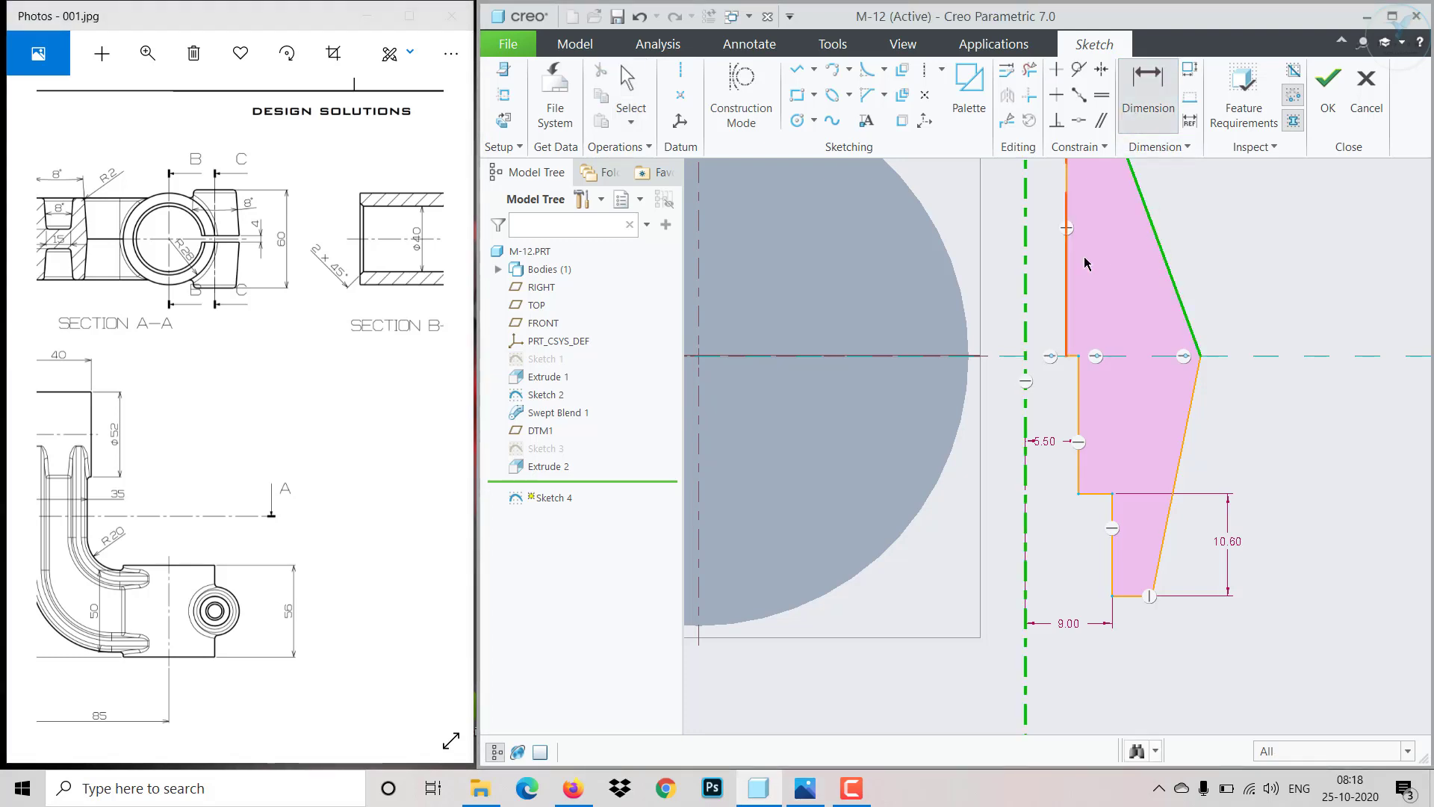
{"action": "middle_click", "coordinate": [1096, 254]}
{"action": "type", "text": "4"}
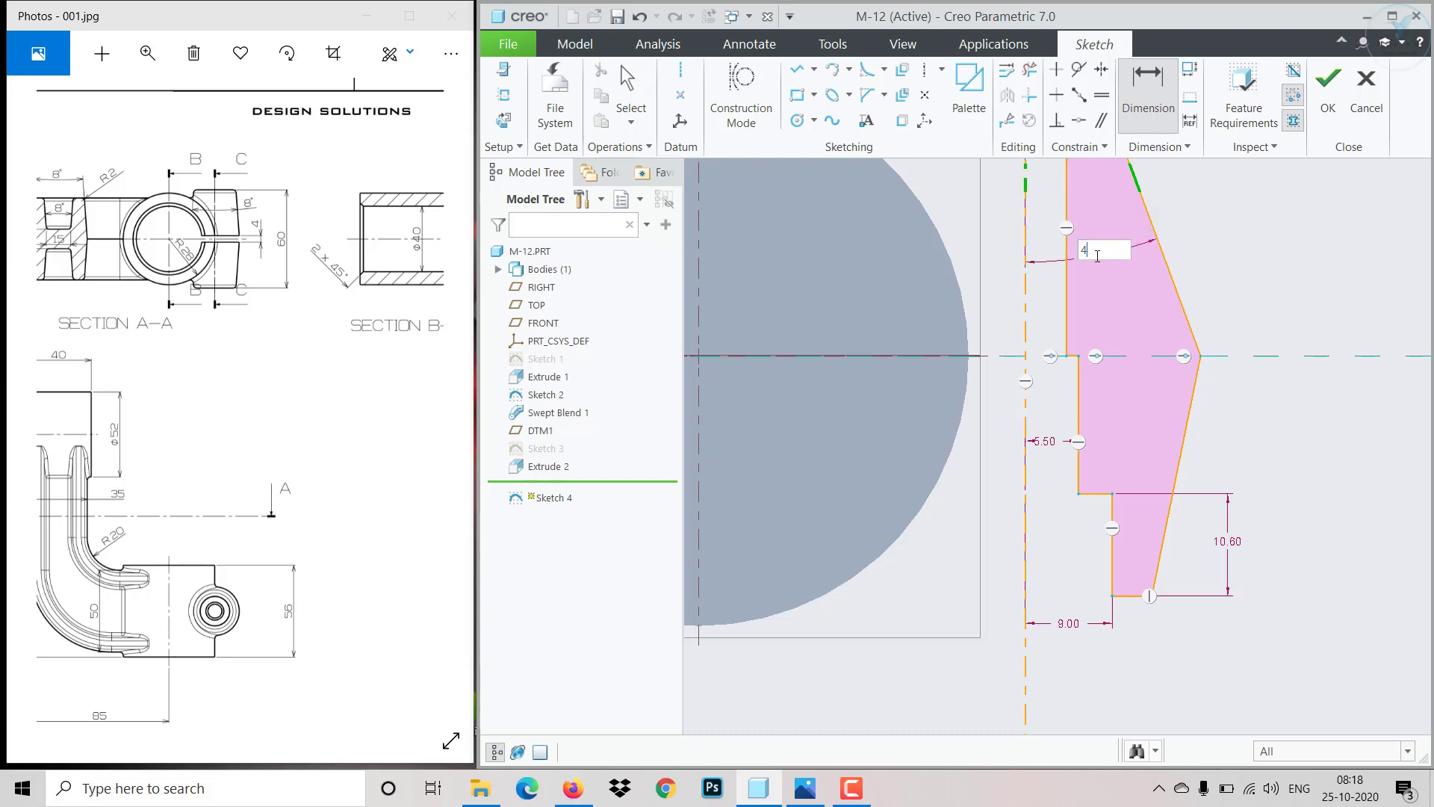
{"action": "key", "text": "Return"}
- Dimension the lower step's inner vertical edge from the vertical centerline and set it to 4
{"action": "scroll", "coordinate": [1169, 425], "scroll_direction": "down", "scroll_amount": 3}
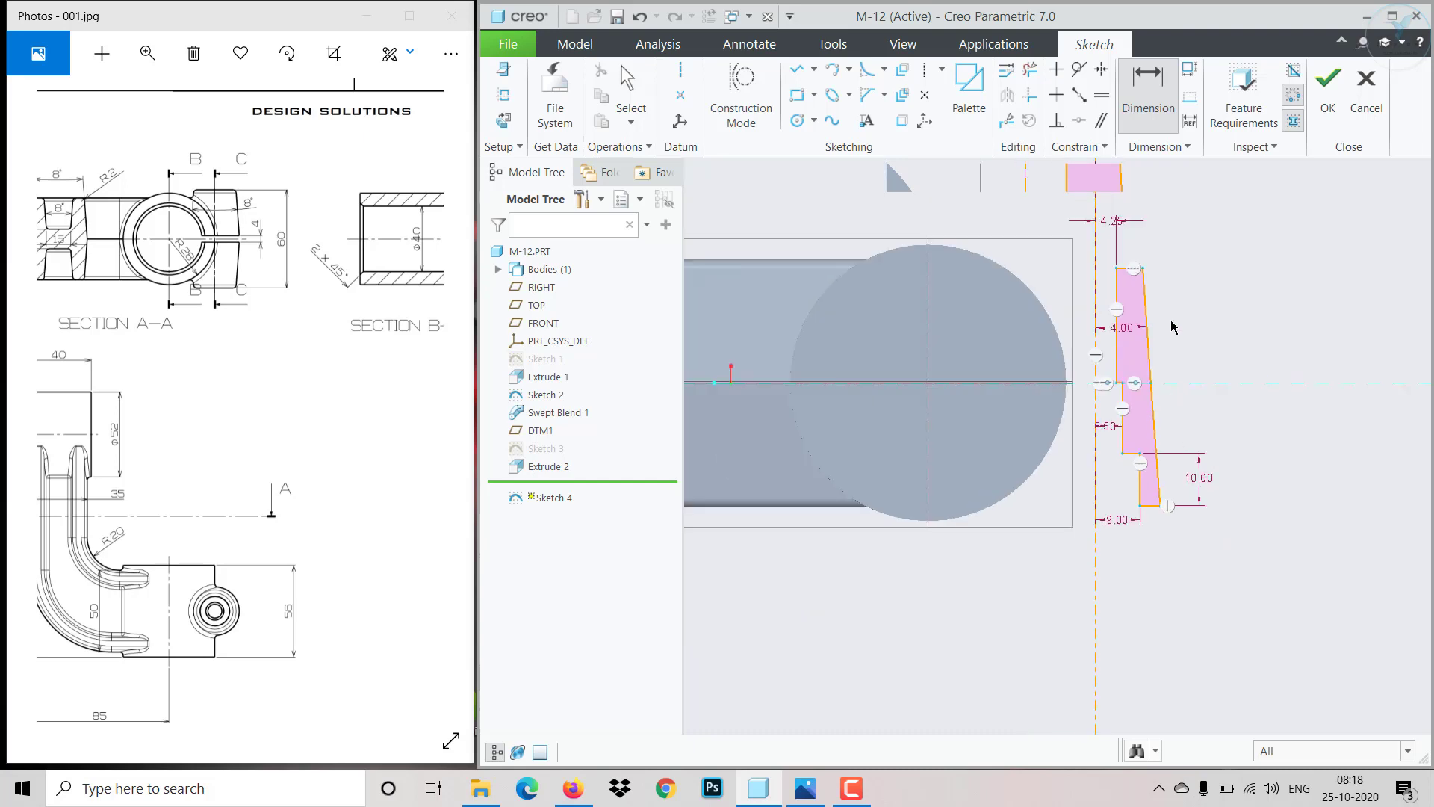
{"action": "scroll", "coordinate": [1171, 256], "scroll_direction": "up", "scroll_amount": 1}
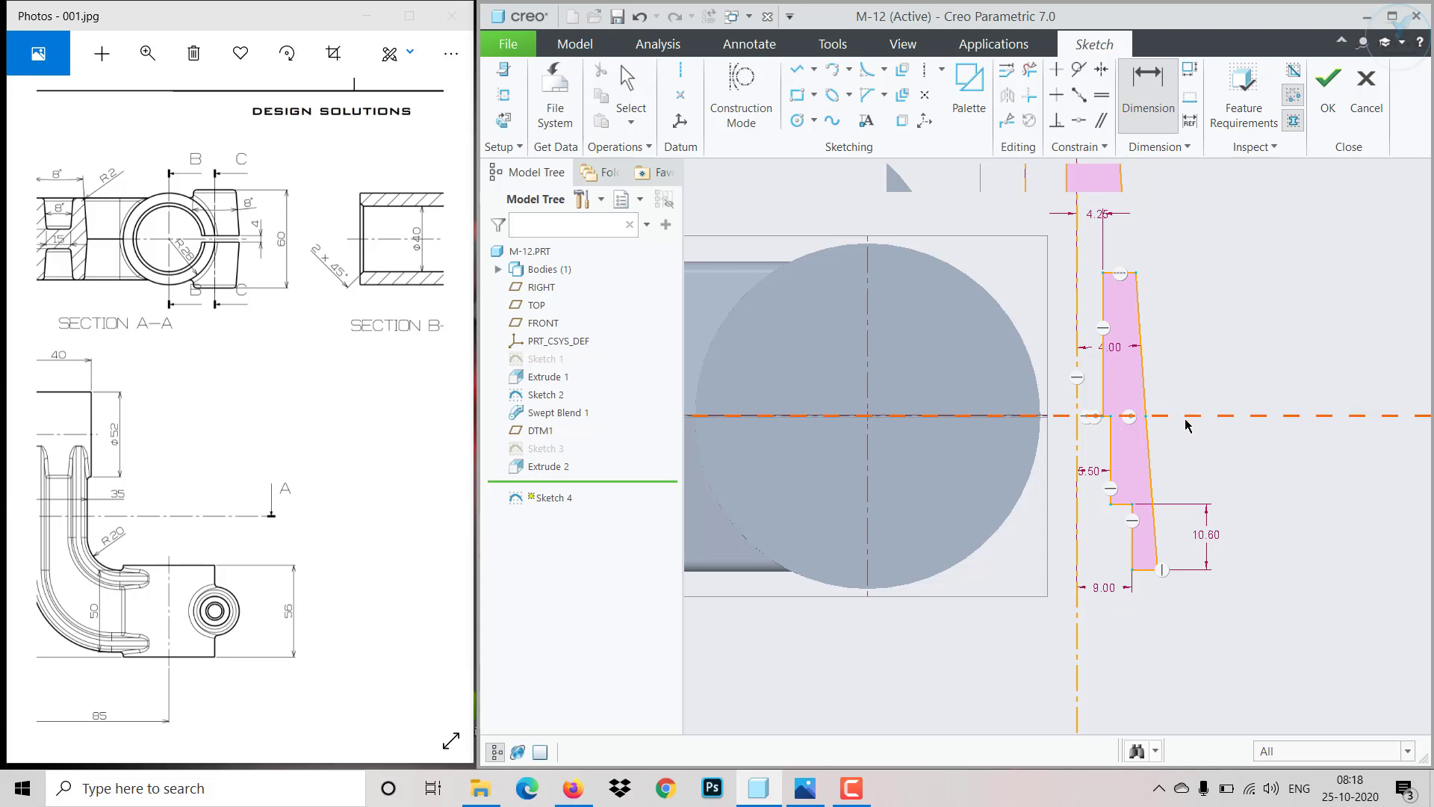
{"action": "left_click", "coordinate": [1154, 543]}
{"action": "left_click", "coordinate": [1083, 552]}
{"action": "middle_click", "coordinate": [1089, 551]}
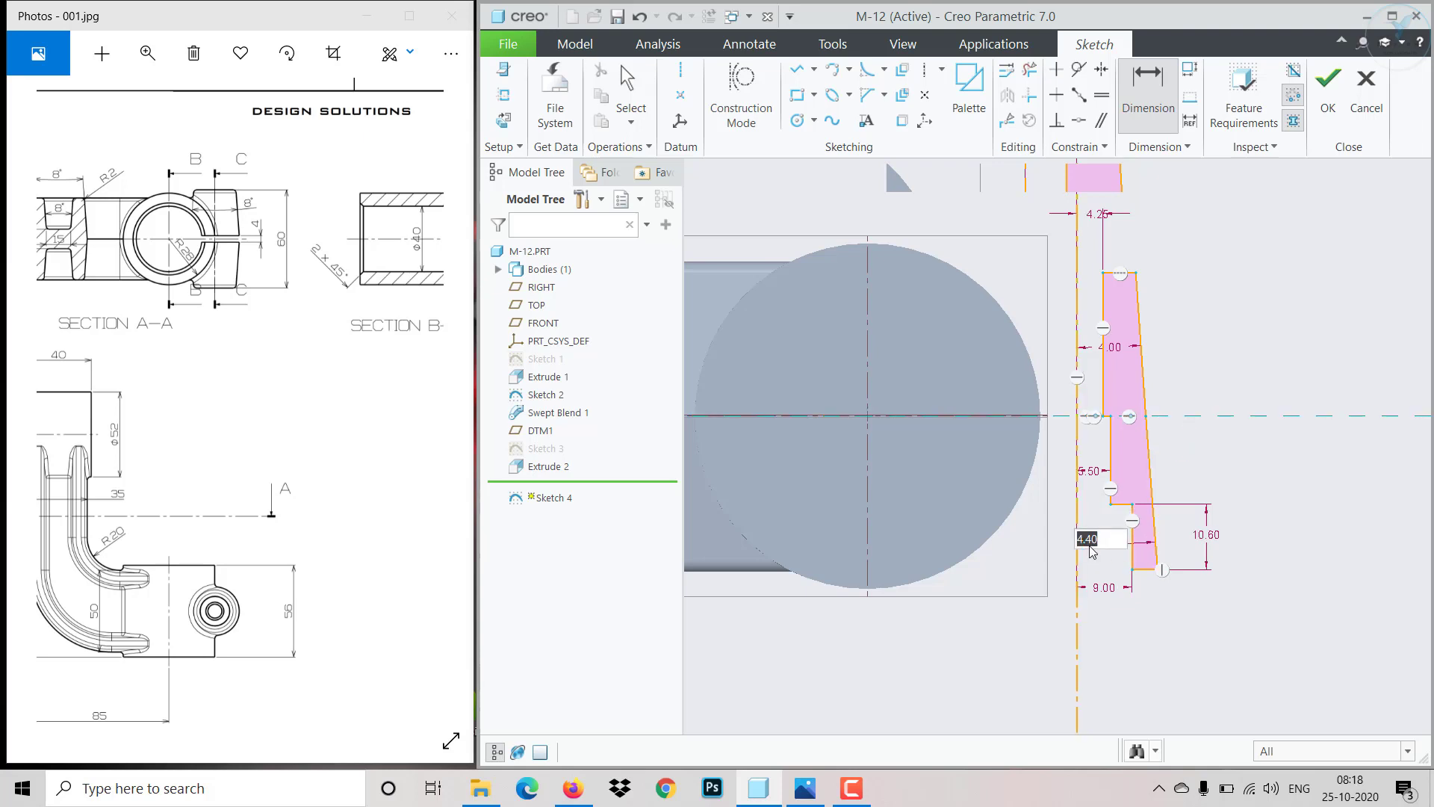
{"action": "type", "text": "4"}
{"action": "key", "text": "Return"}
- Delete the lower slanted outer edge of the profile
{"action": "middle_click", "coordinate": [1243, 440]}
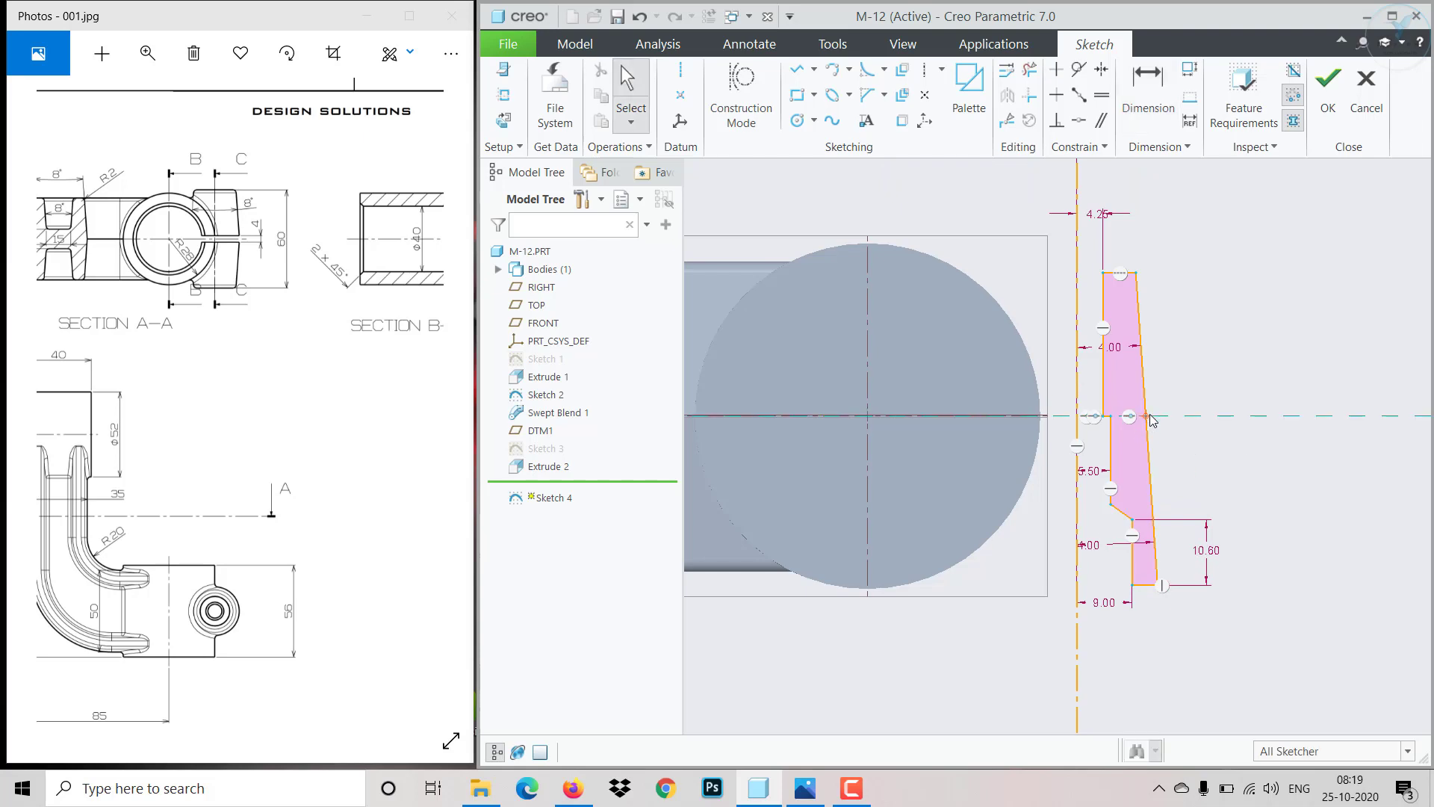
{"action": "left_click_drag", "start_coordinate": [1150, 420], "coordinate": [1174, 417]}
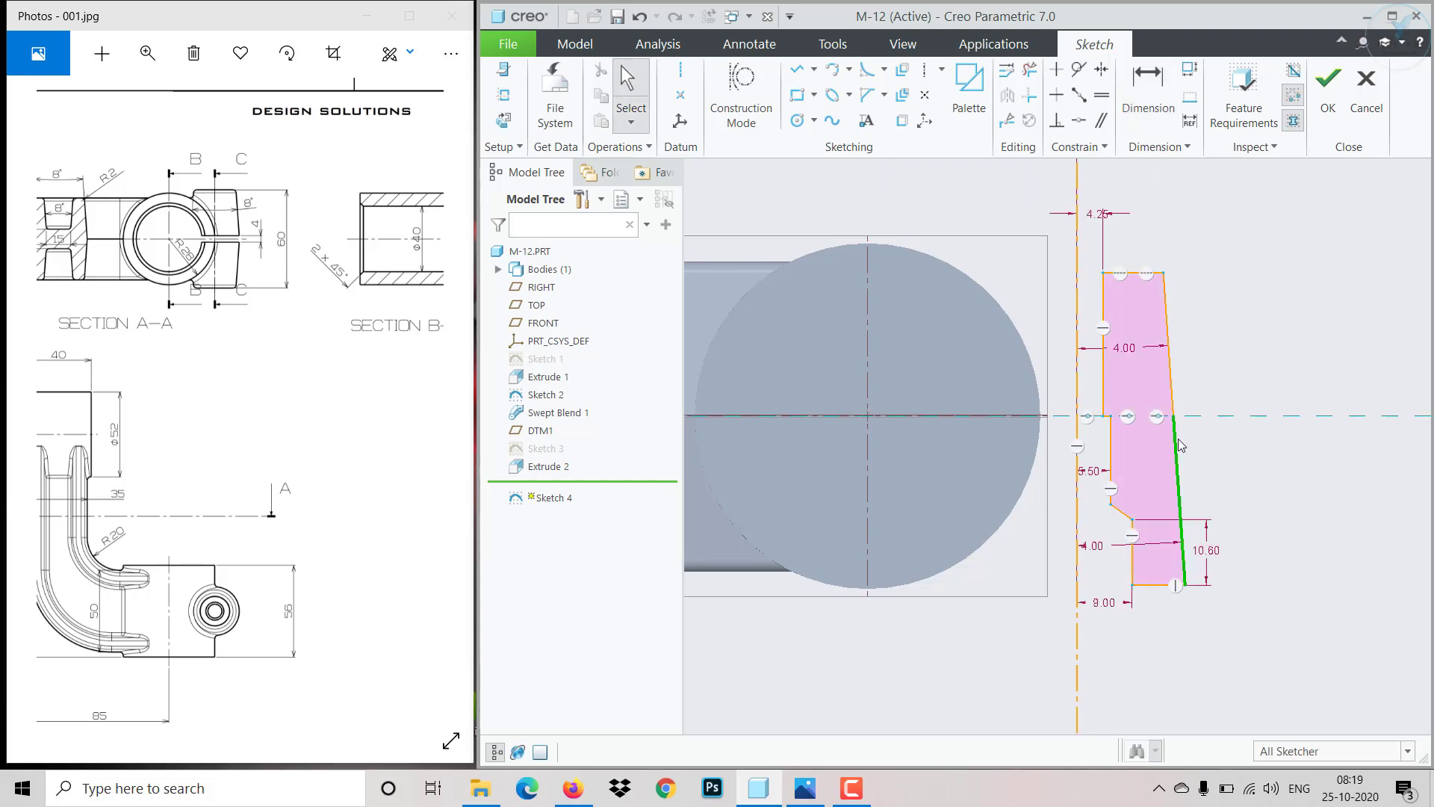
{"action": "key", "text": "Delete"}
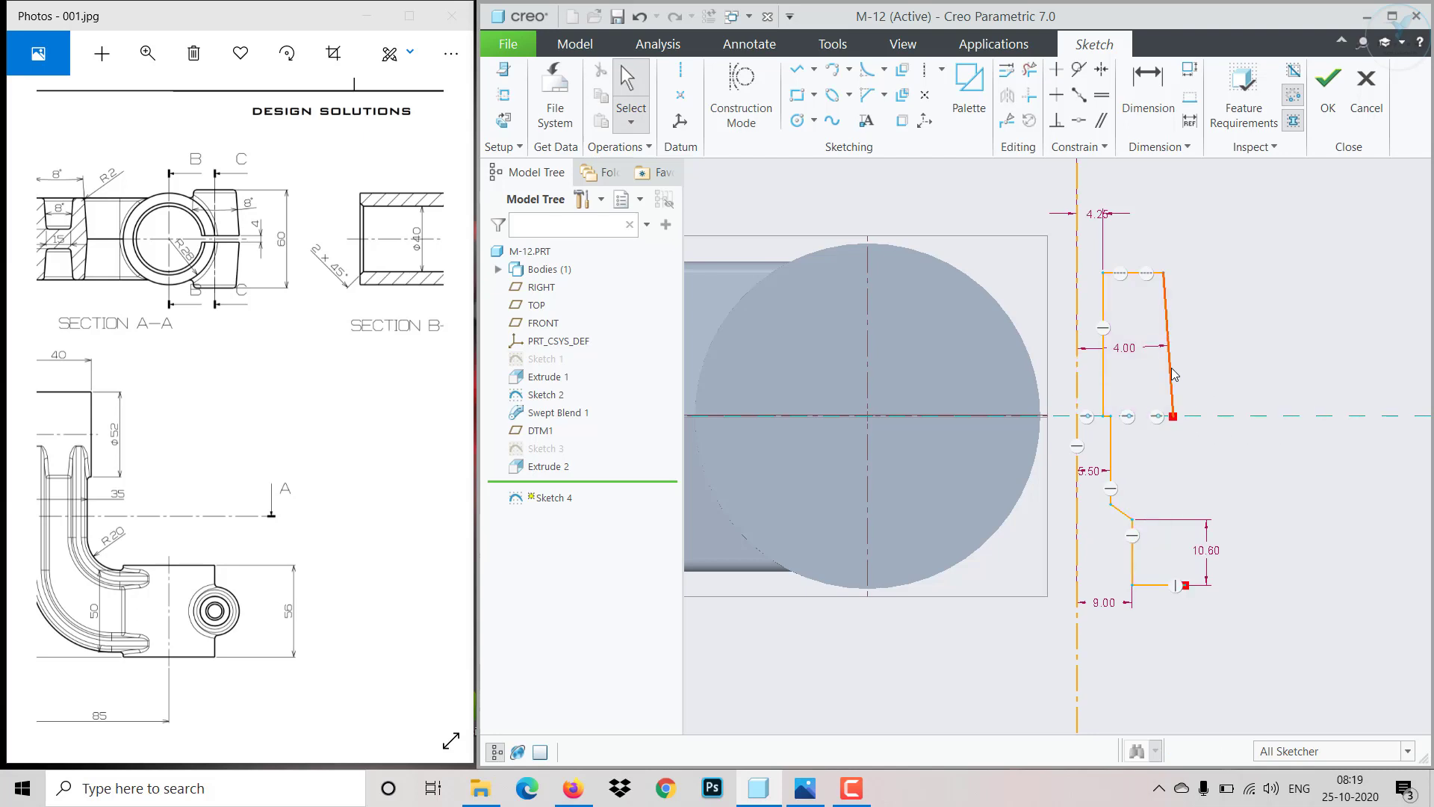
- Redraw the lower slanted outer edge from the bottom edge's end up to the horizontal centerline
{"action": "left_click", "coordinate": [796, 69]}
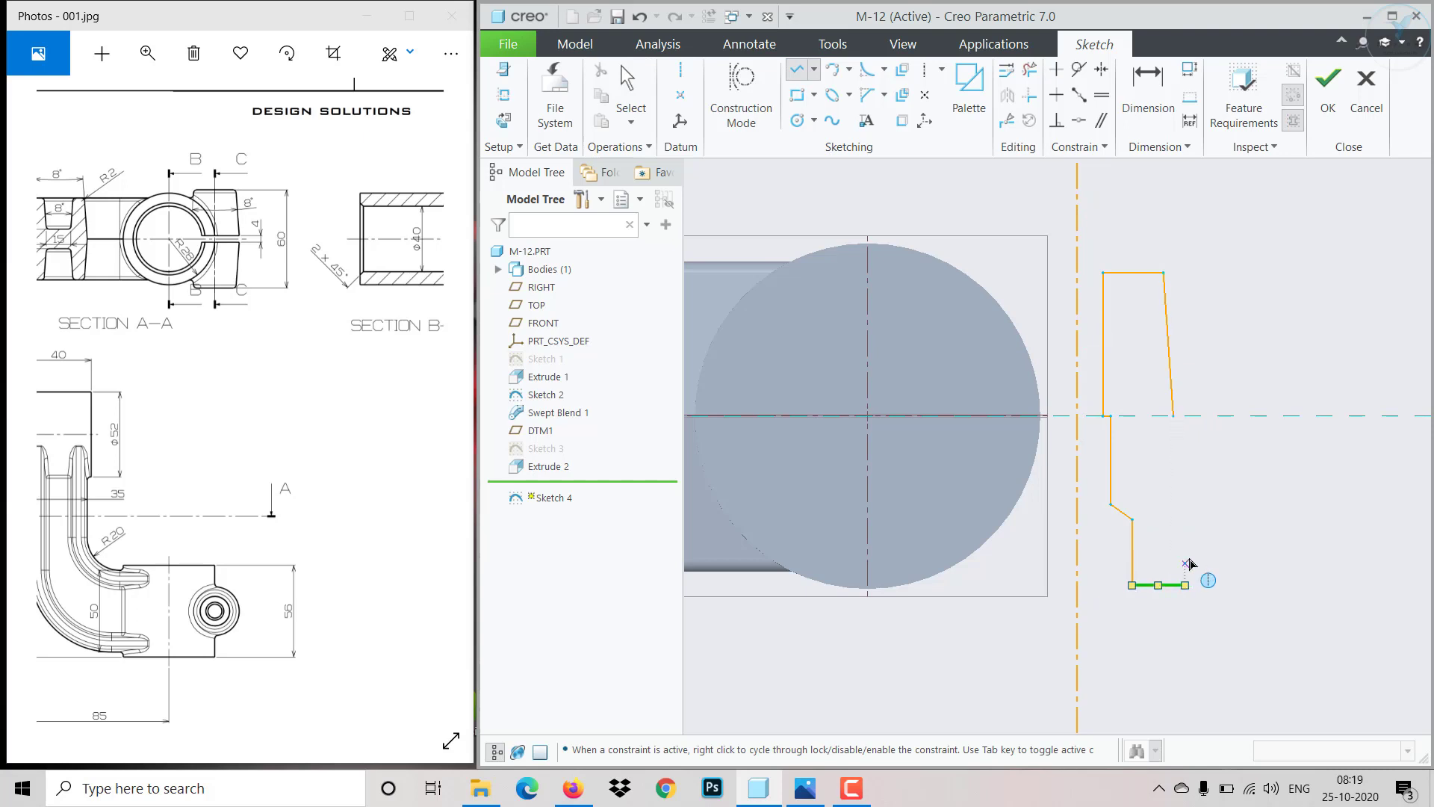
{"action": "left_click", "coordinate": [1186, 585]}
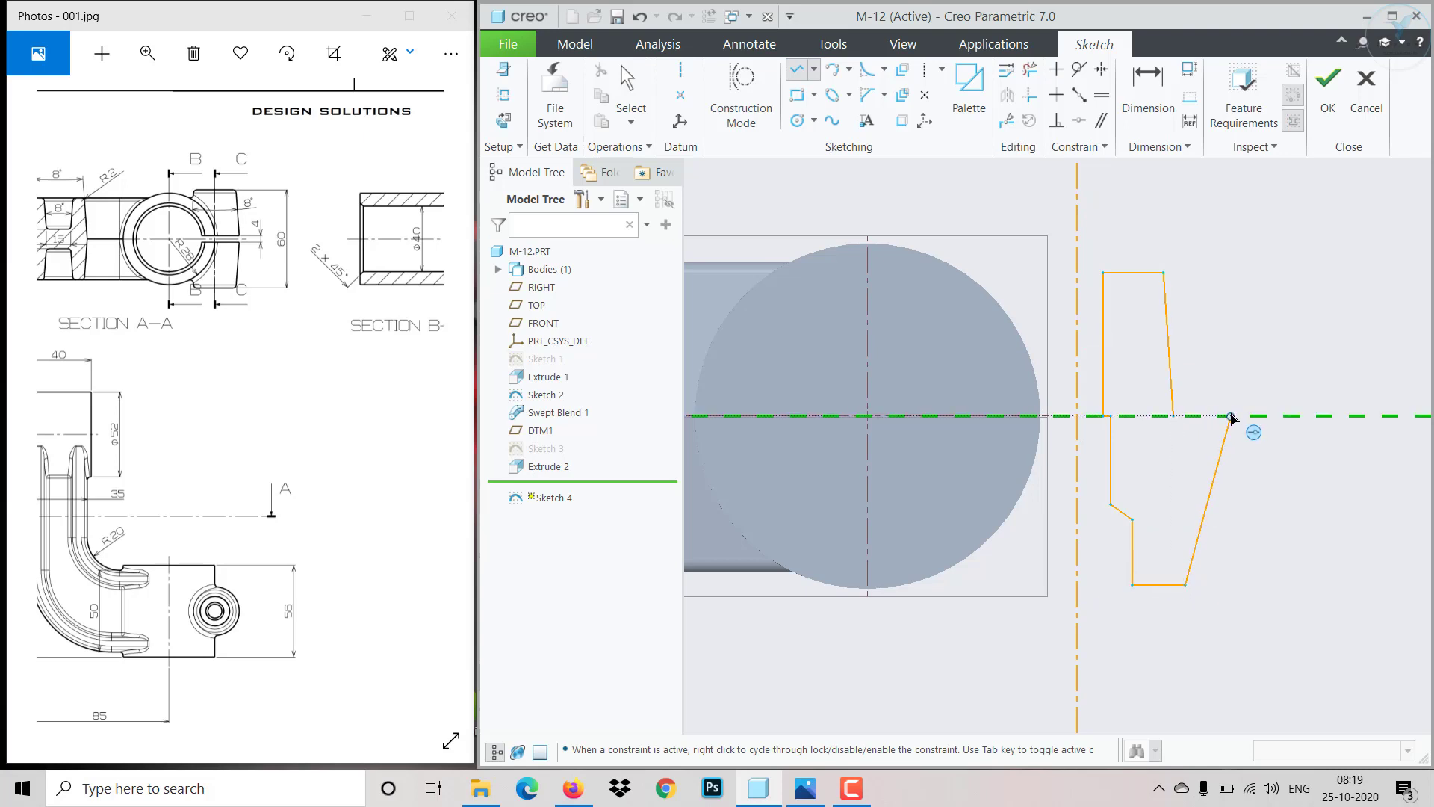
{"action": "left_click", "coordinate": [1231, 415]}
{"action": "middle_click", "coordinate": [1228, 476]}
{"action": "middle_click", "coordinate": [1226, 475]}
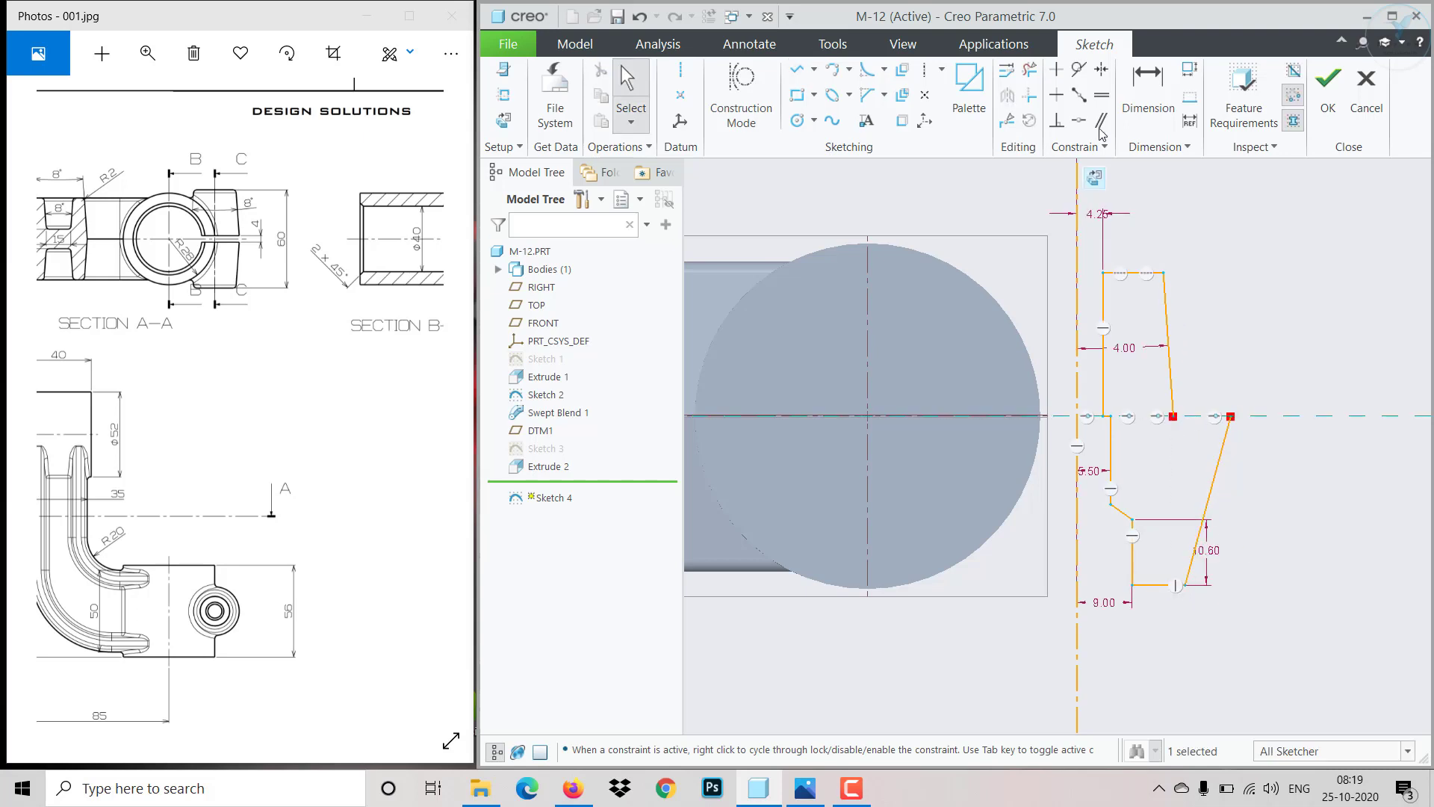
- Dimension the lower slanted outer edge's bottom end from the vertical centerline and set it to 4
{"action": "left_click", "coordinate": [1133, 108]}
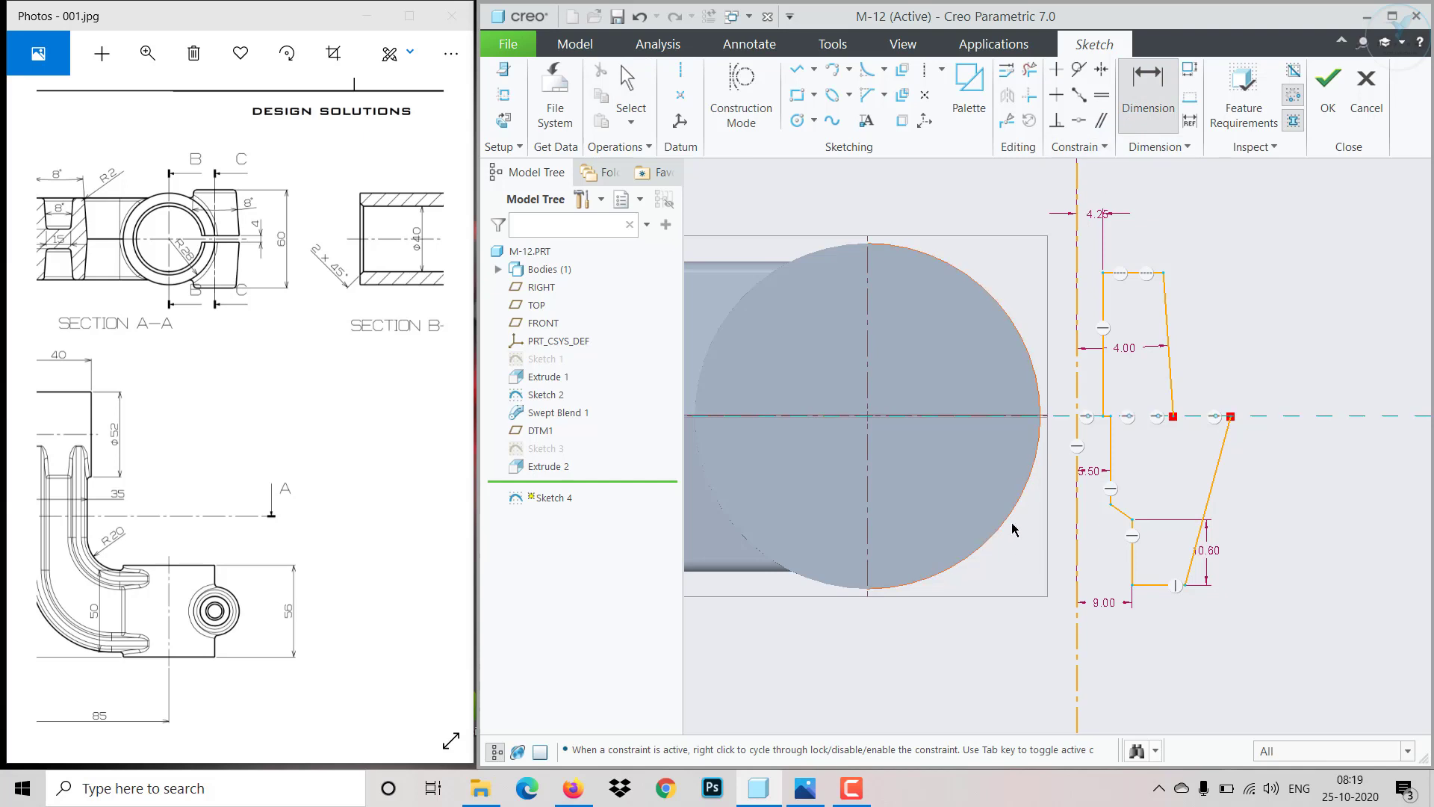
{"action": "left_click", "coordinate": [1077, 534]}
{"action": "left_click", "coordinate": [1207, 490]}
{"action": "middle_click", "coordinate": [1138, 674]}
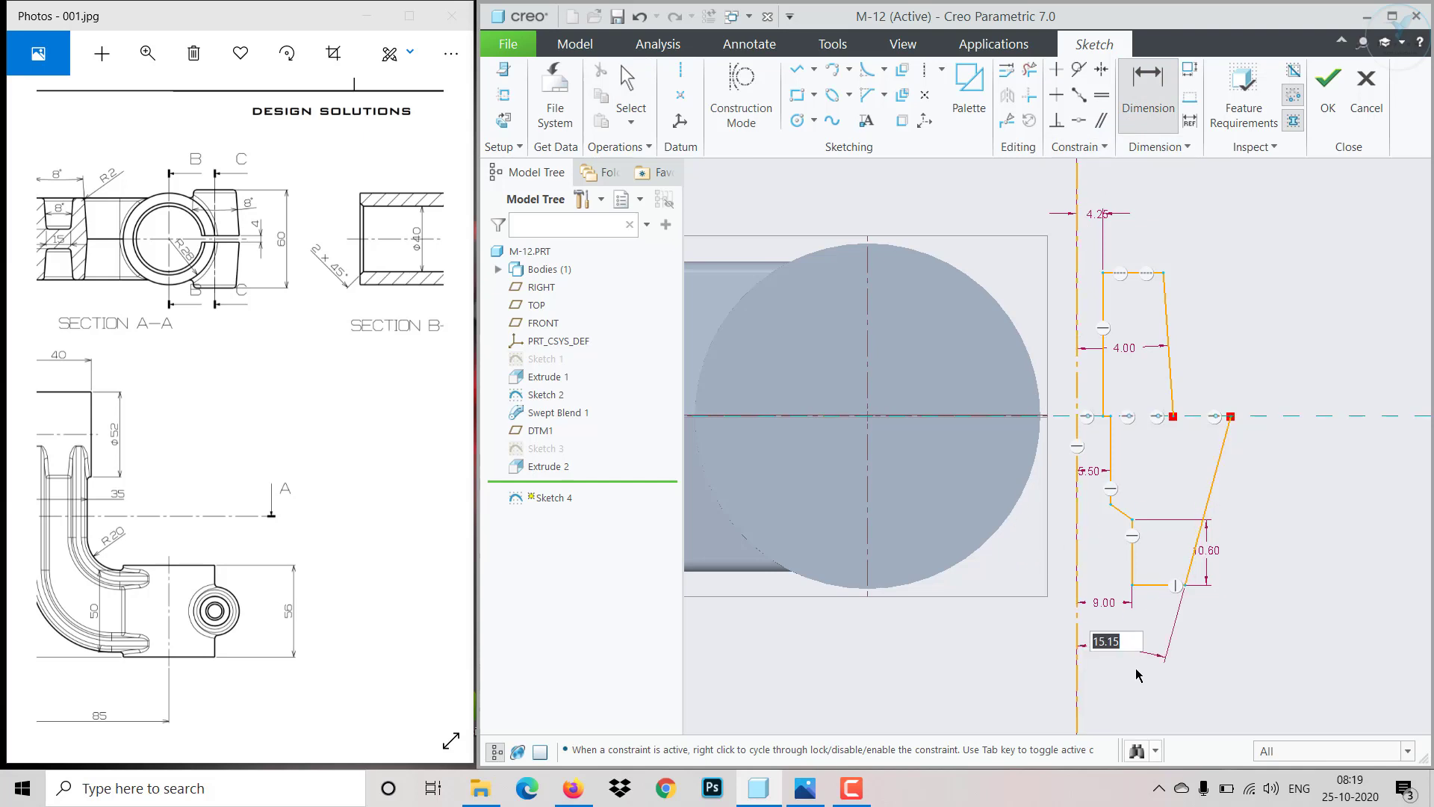
{"action": "type", "text": "4"}
{"action": "key", "text": "Return"}
- Dimension the distance between the profile's top and bottom horizontal edges and set it to 60
{"action": "scroll", "coordinate": [1195, 419], "scroll_direction": "up", "scroll_amount": 1}
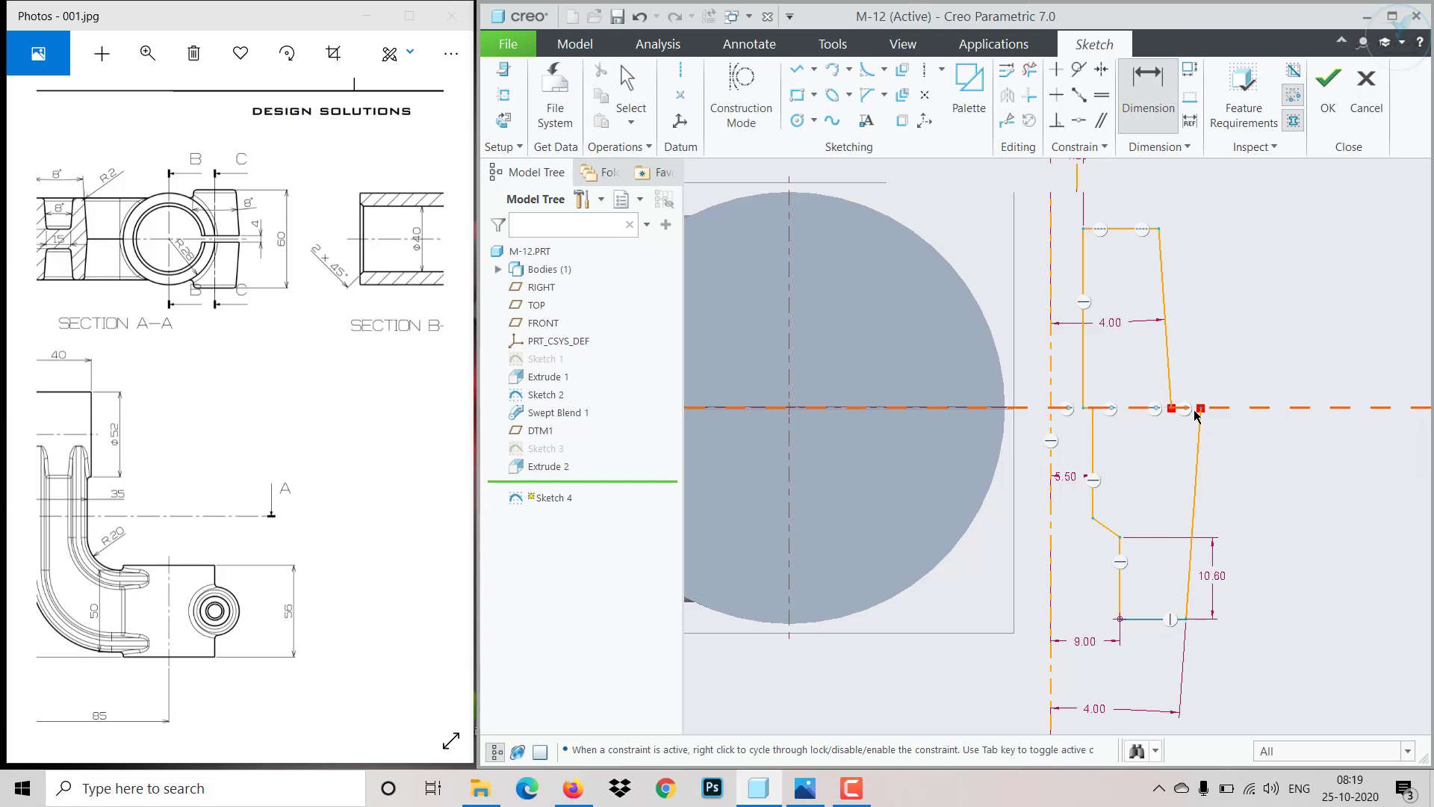
{"action": "scroll", "coordinate": [1121, 408], "scroll_direction": "down", "scroll_amount": 2}
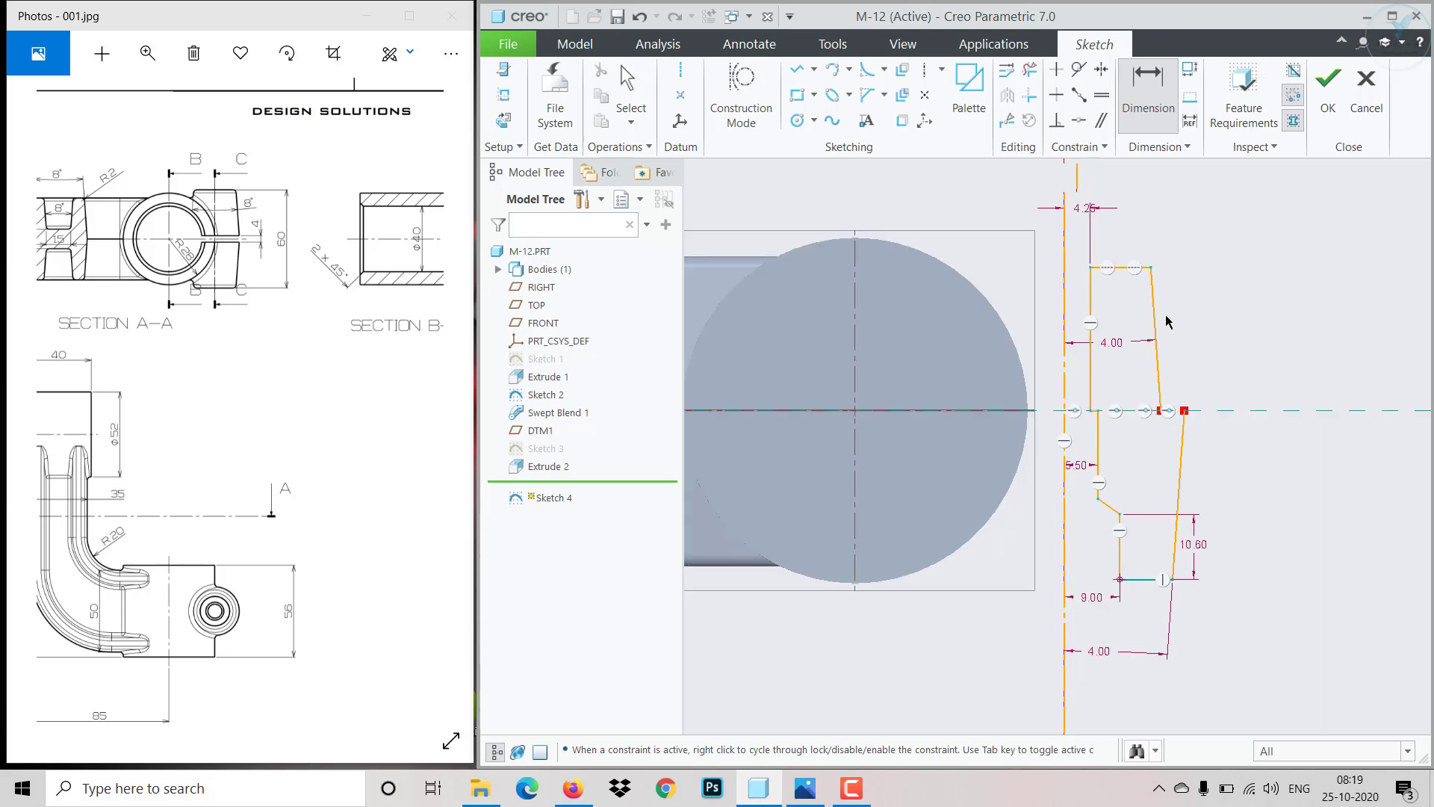
{"action": "left_click", "coordinate": [1125, 268]}
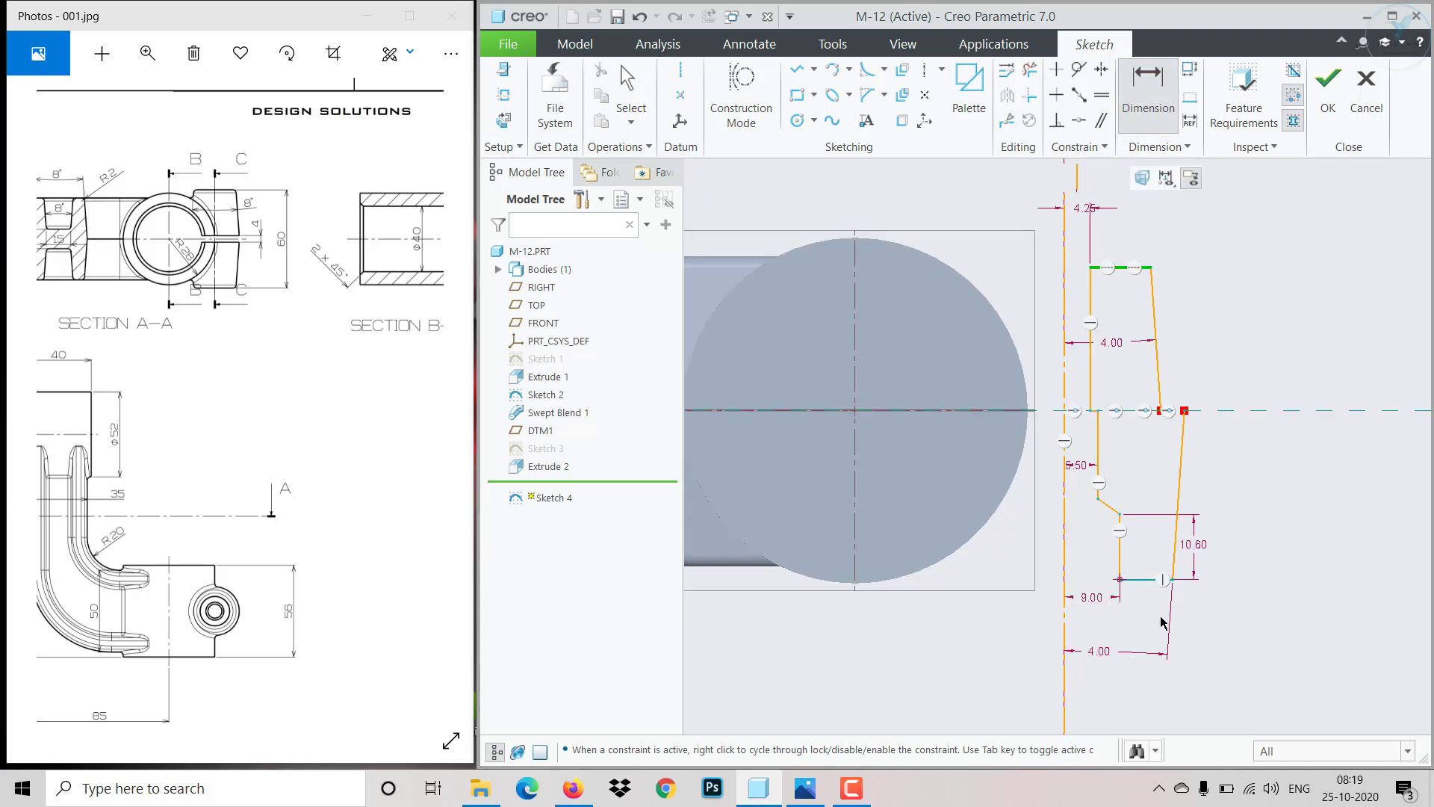
{"action": "left_click", "coordinate": [1141, 580]}
{"action": "middle_click", "coordinate": [1275, 516]}
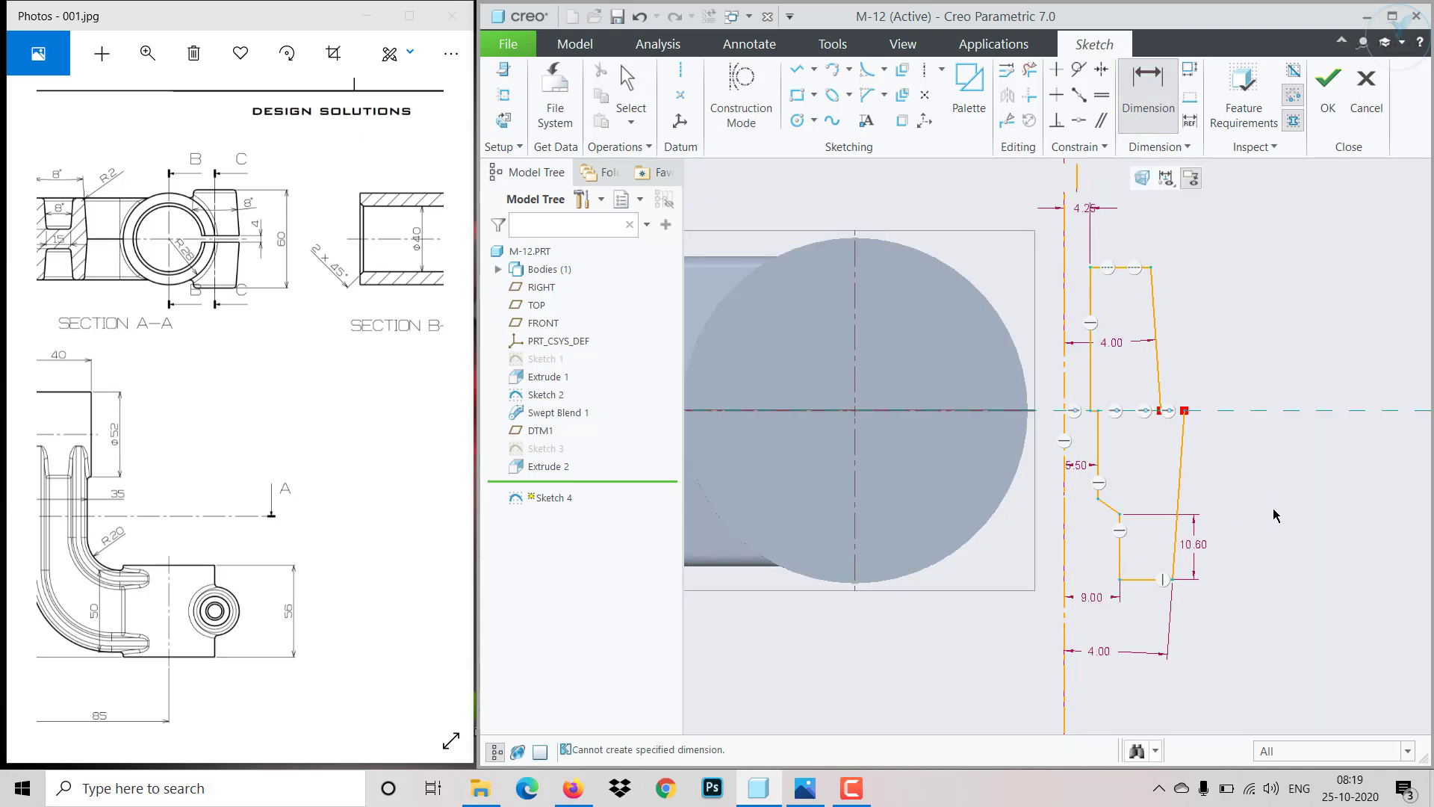
{"action": "left_click", "coordinate": [1150, 82]}
{"action": "left_click", "coordinate": [1114, 266]}
{"action": "left_click", "coordinate": [1145, 579]}
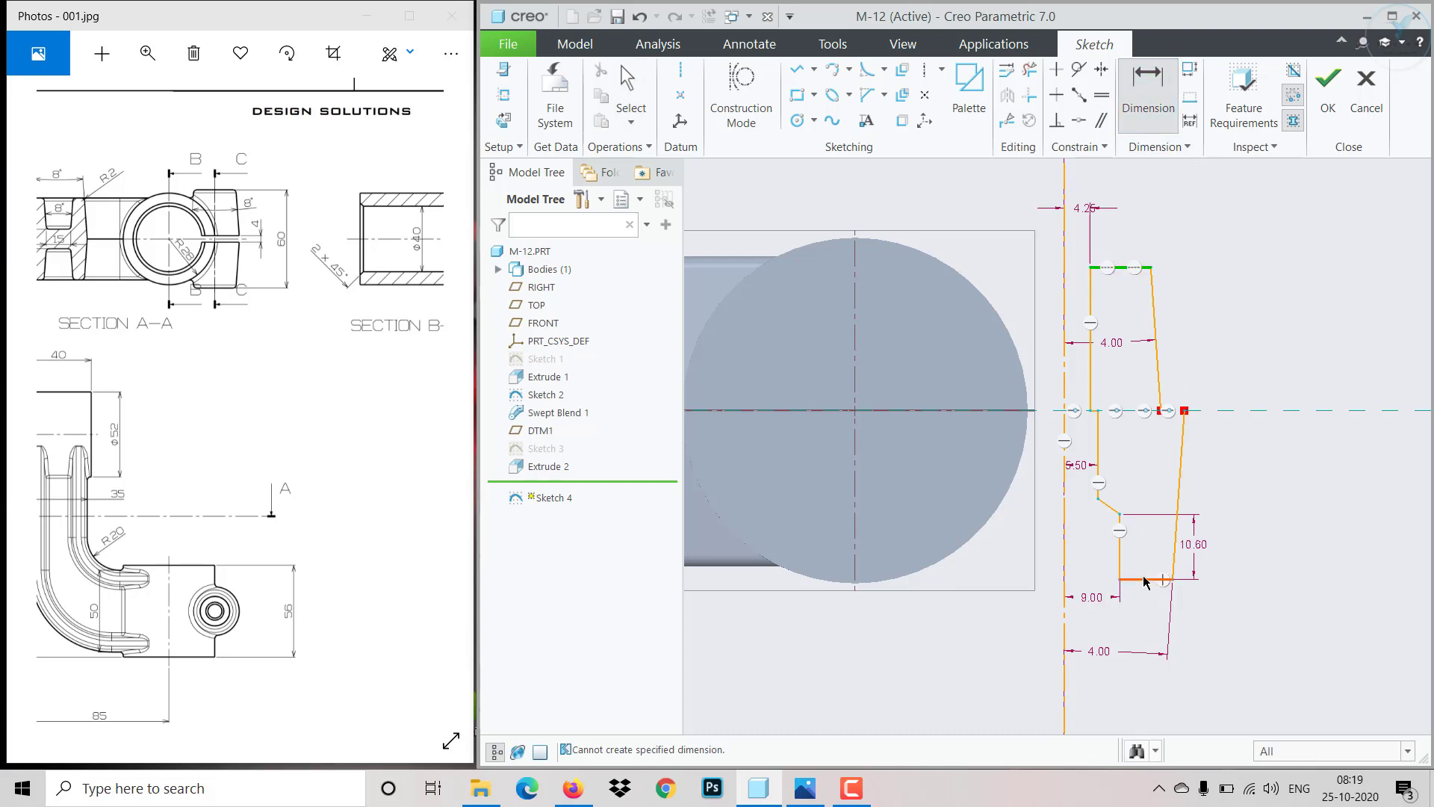
{"action": "middle_click", "coordinate": [1252, 497]}
{"action": "type", "text": "60"}
{"action": "key", "text": "Return"}
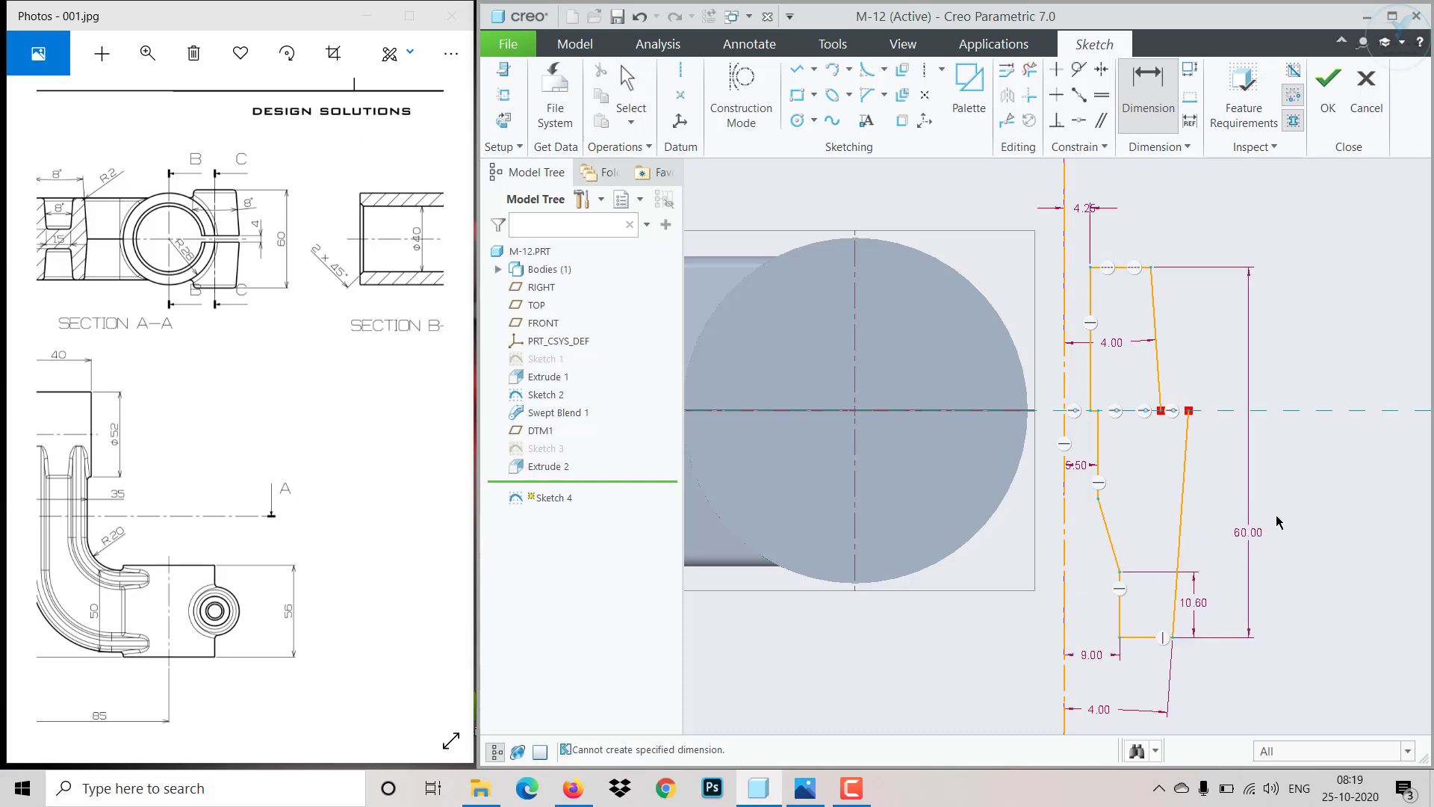
{"action": "middle_click", "coordinate": [1221, 475]}
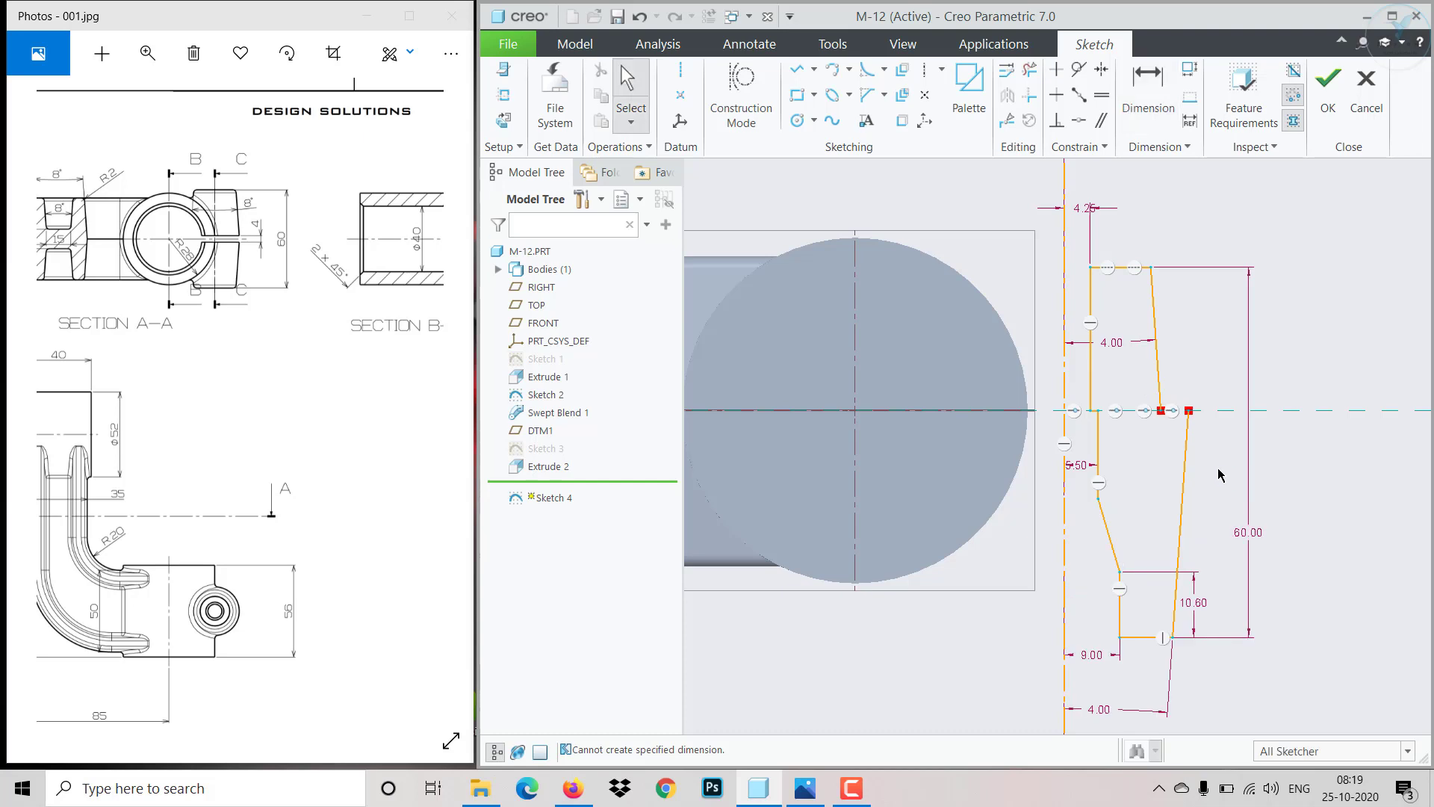
- Make the top and bottom outer vertices symmetric about the horizontal centerline
{"action": "left_click", "coordinate": [1101, 69]}
{"action": "left_click", "coordinate": [1151, 267]}
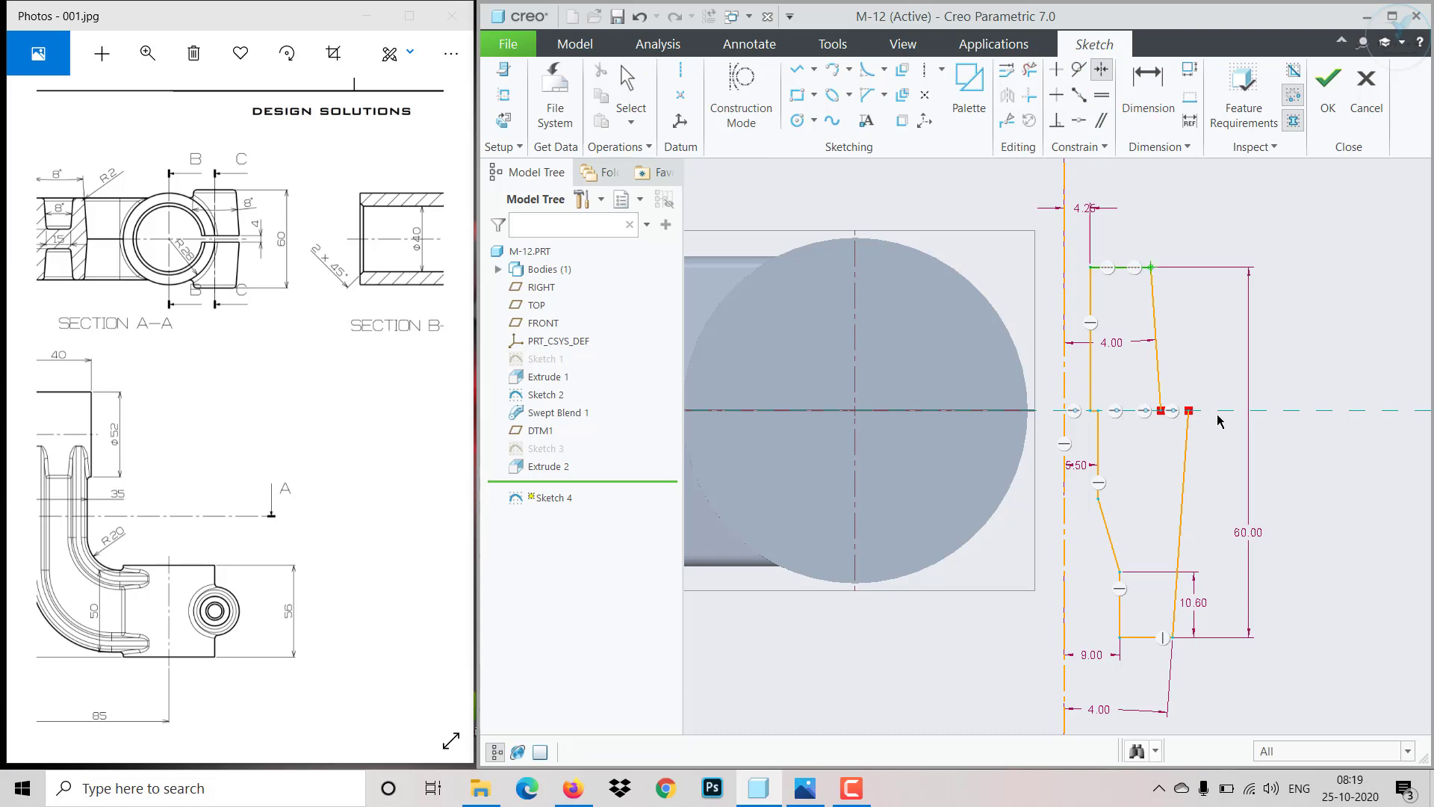
{"action": "left_click", "coordinate": [1220, 410]}
{"action": "left_click", "coordinate": [1172, 639]}
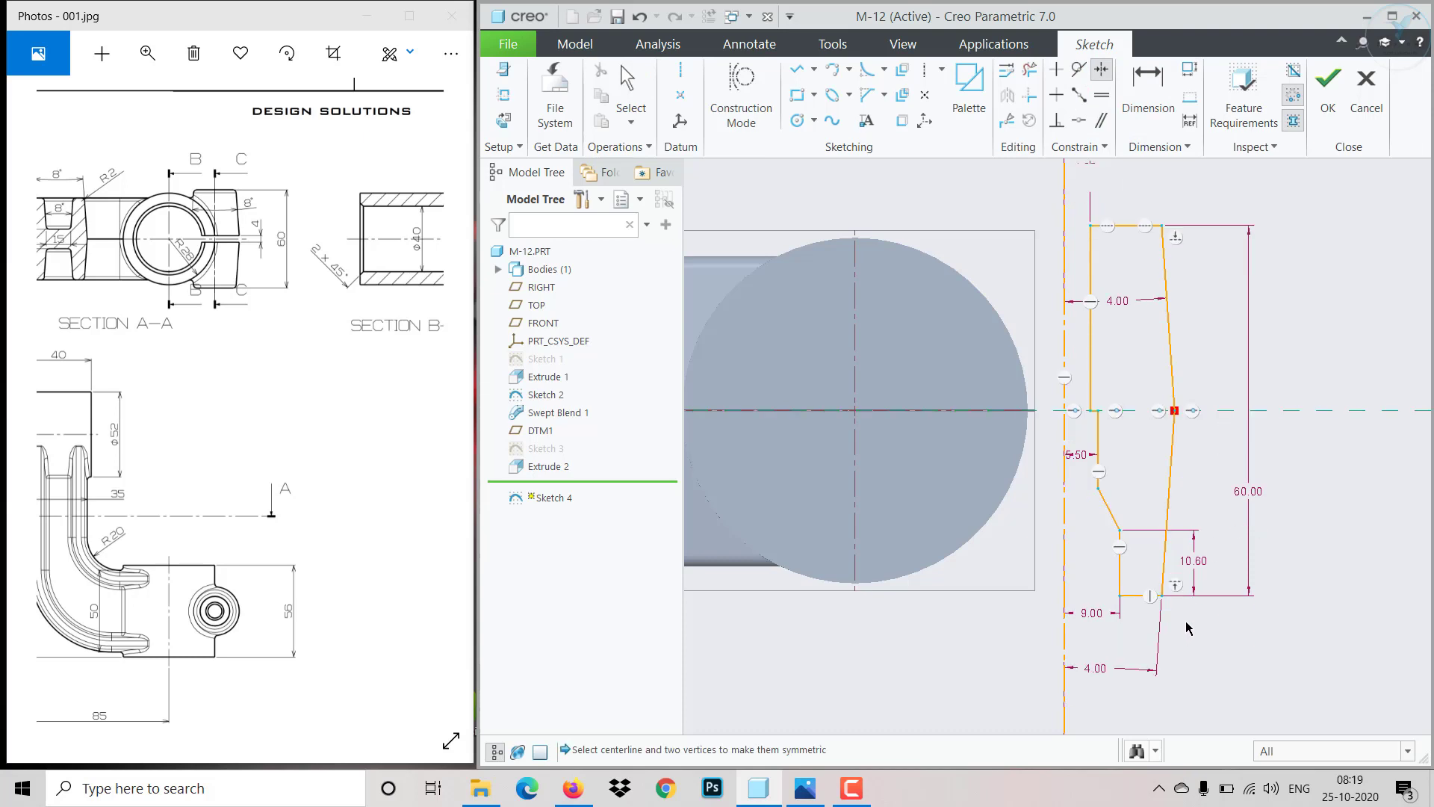
{"action": "middle_click", "coordinate": [1309, 512]}
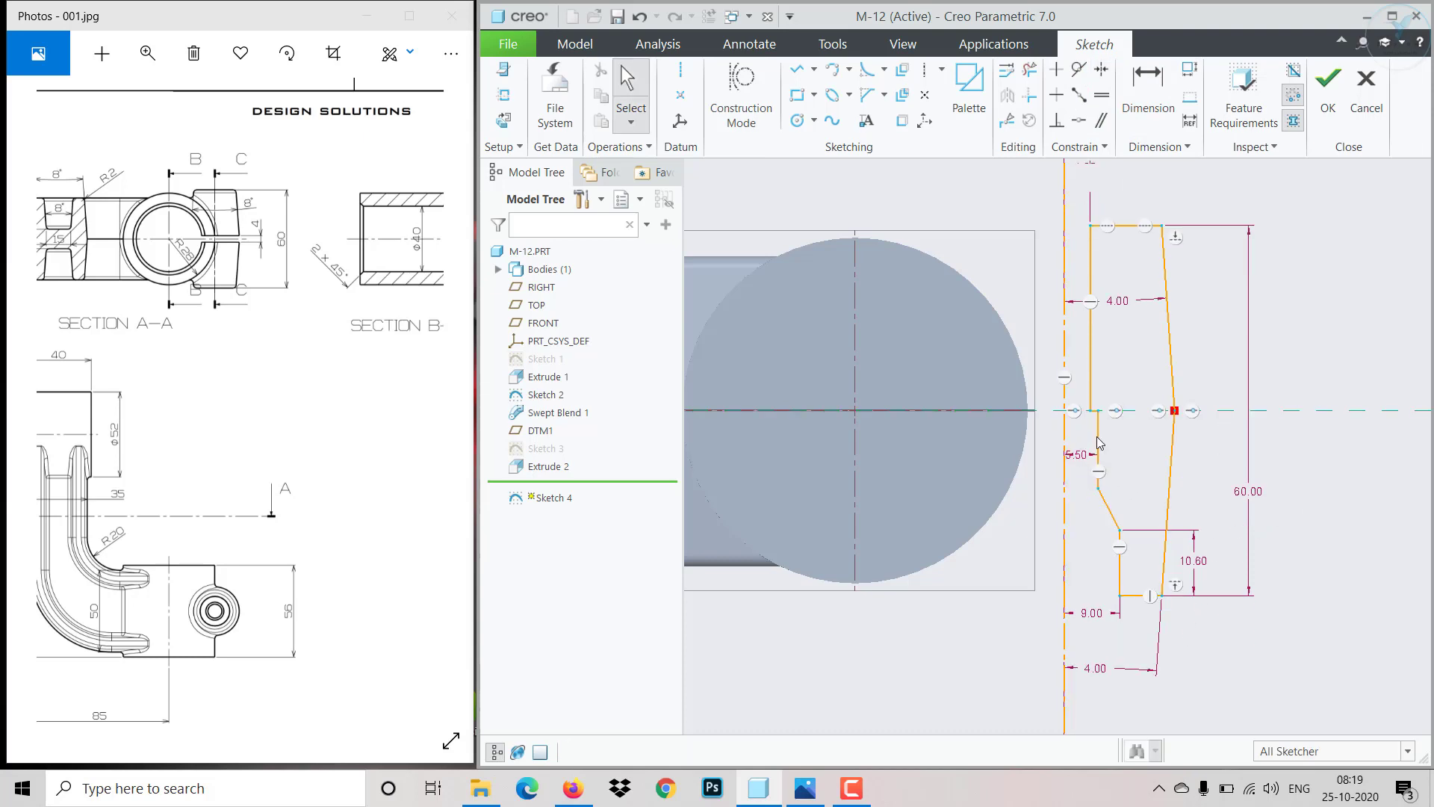
- Try to constrain the lower slanted inner edge vertical and undo the conflicting constraint
{"action": "left_click", "coordinate": [1109, 509]}
{"action": "left_click", "coordinate": [1056, 95]}
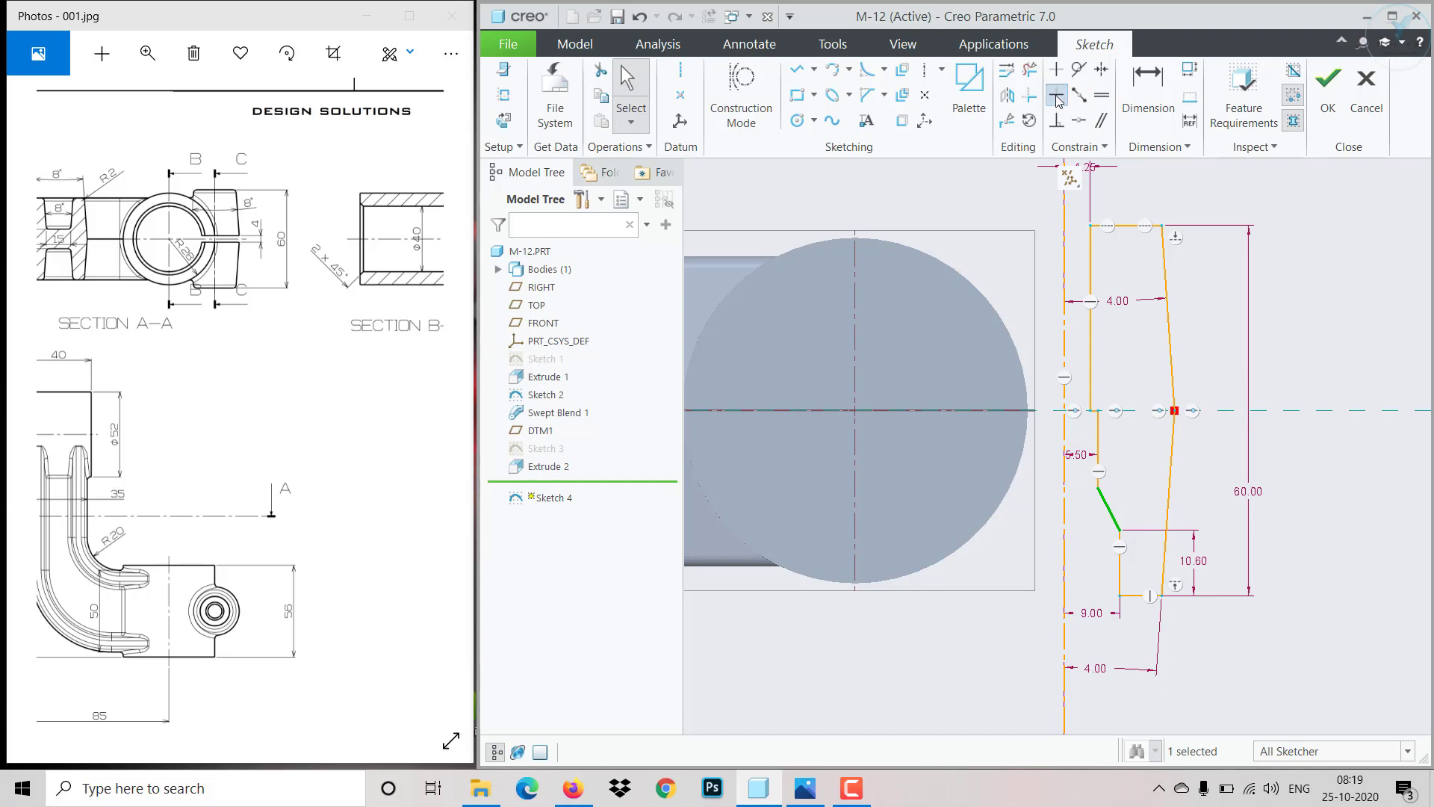
{"action": "left_click", "coordinate": [1109, 509]}
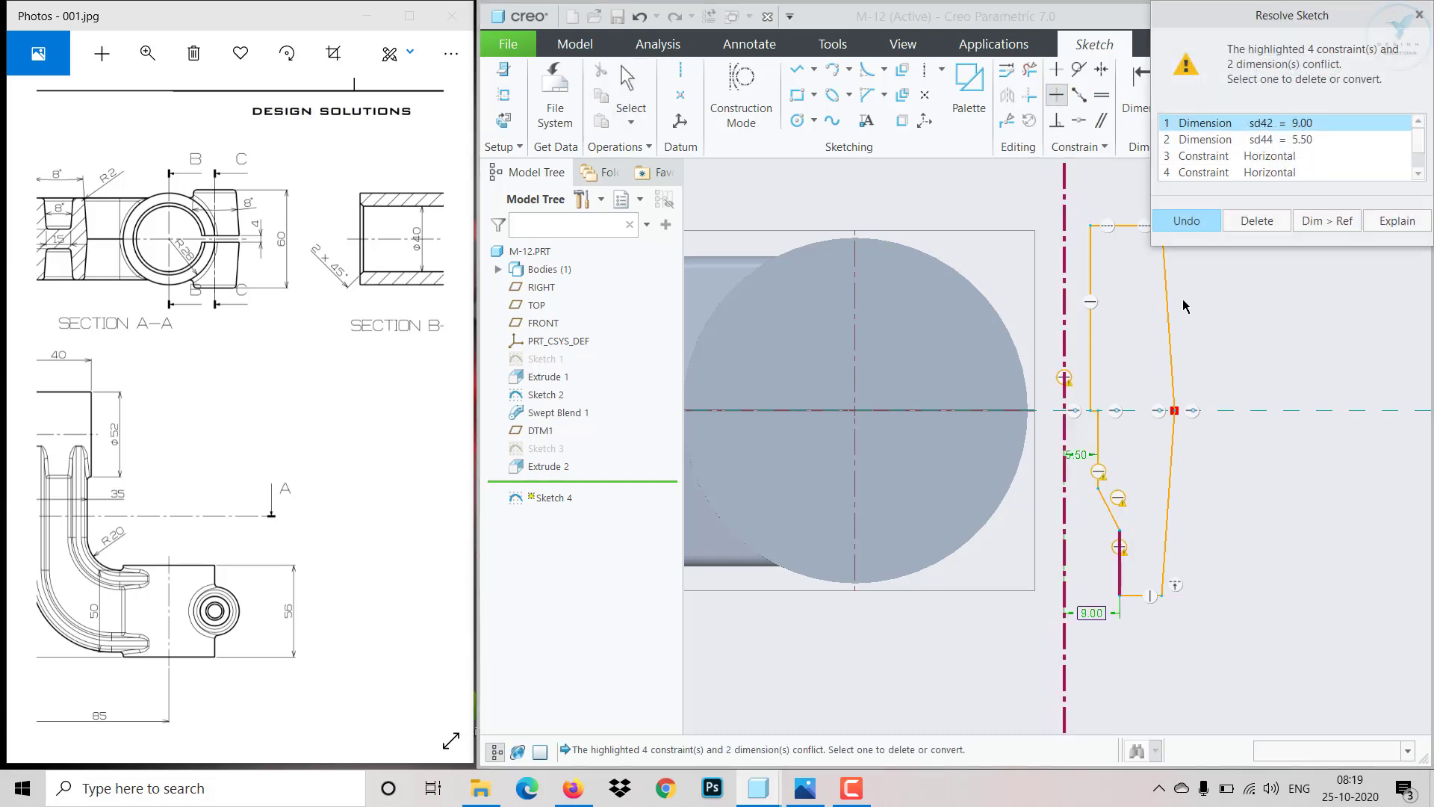
{"action": "left_click", "coordinate": [1188, 221]}
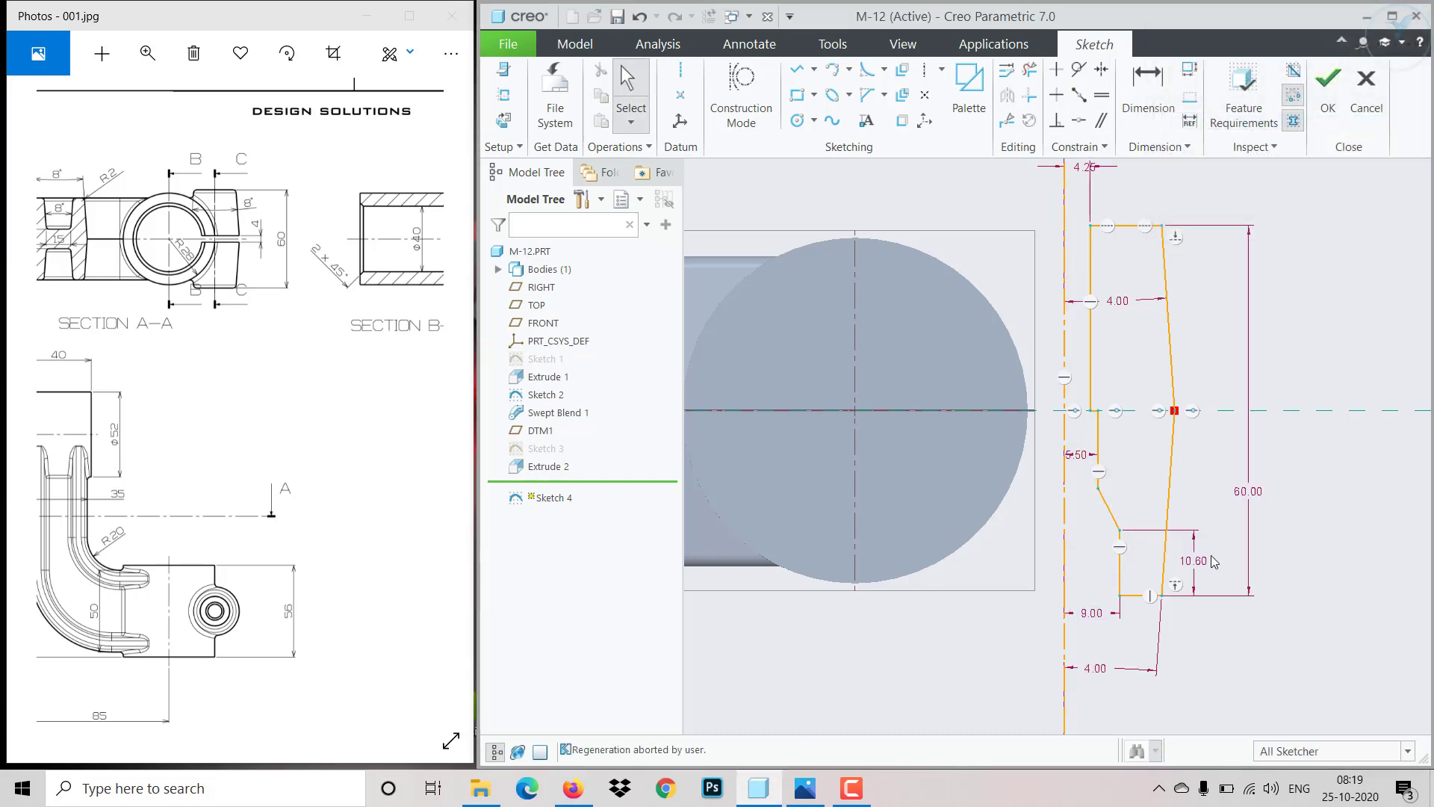
- Delete the lower slanted inner edge of the profile
{"action": "scroll", "coordinate": [1090, 540], "scroll_direction": "down", "scroll_amount": 2}
{"action": "left_click", "coordinate": [1126, 502]}
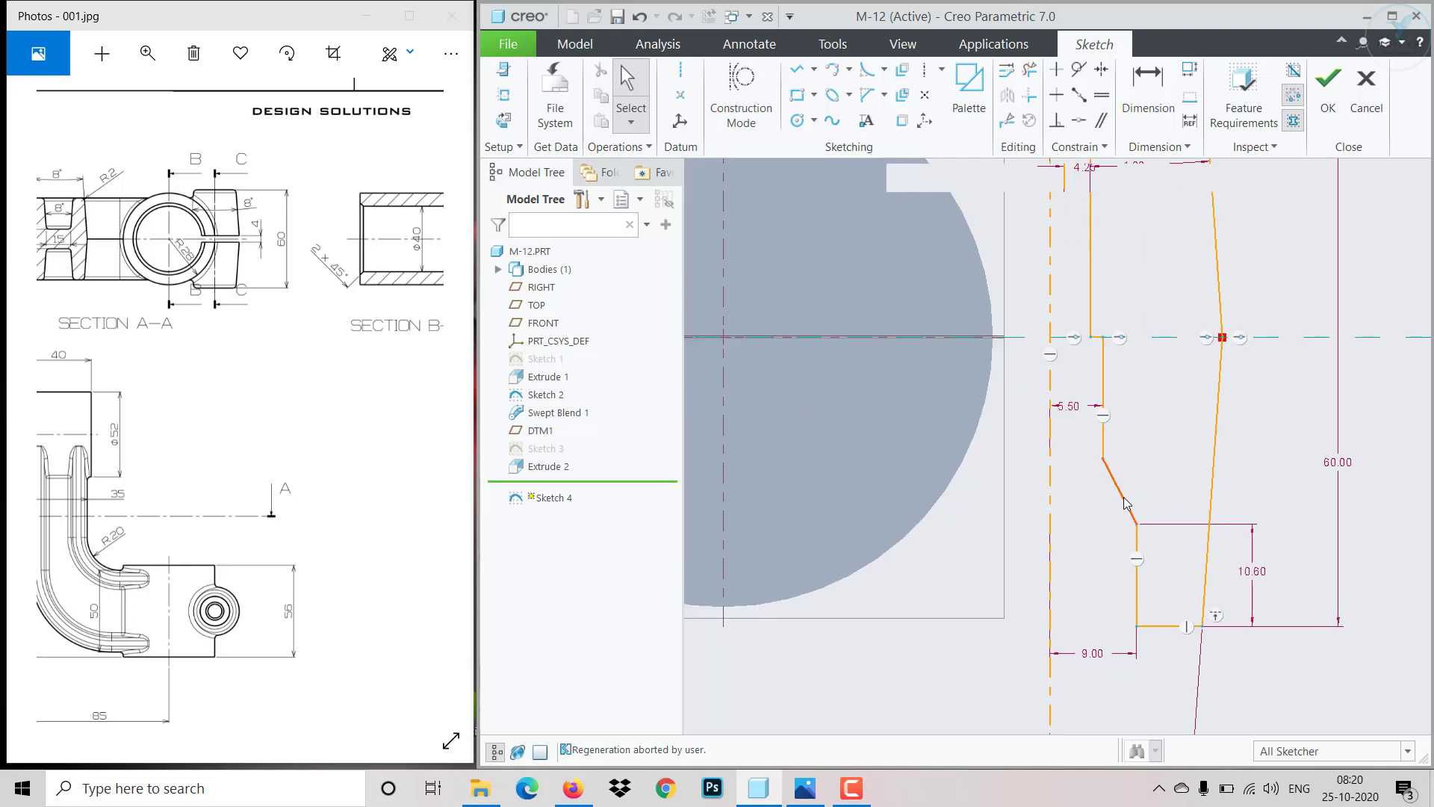
{"action": "key", "text": "Delete"}
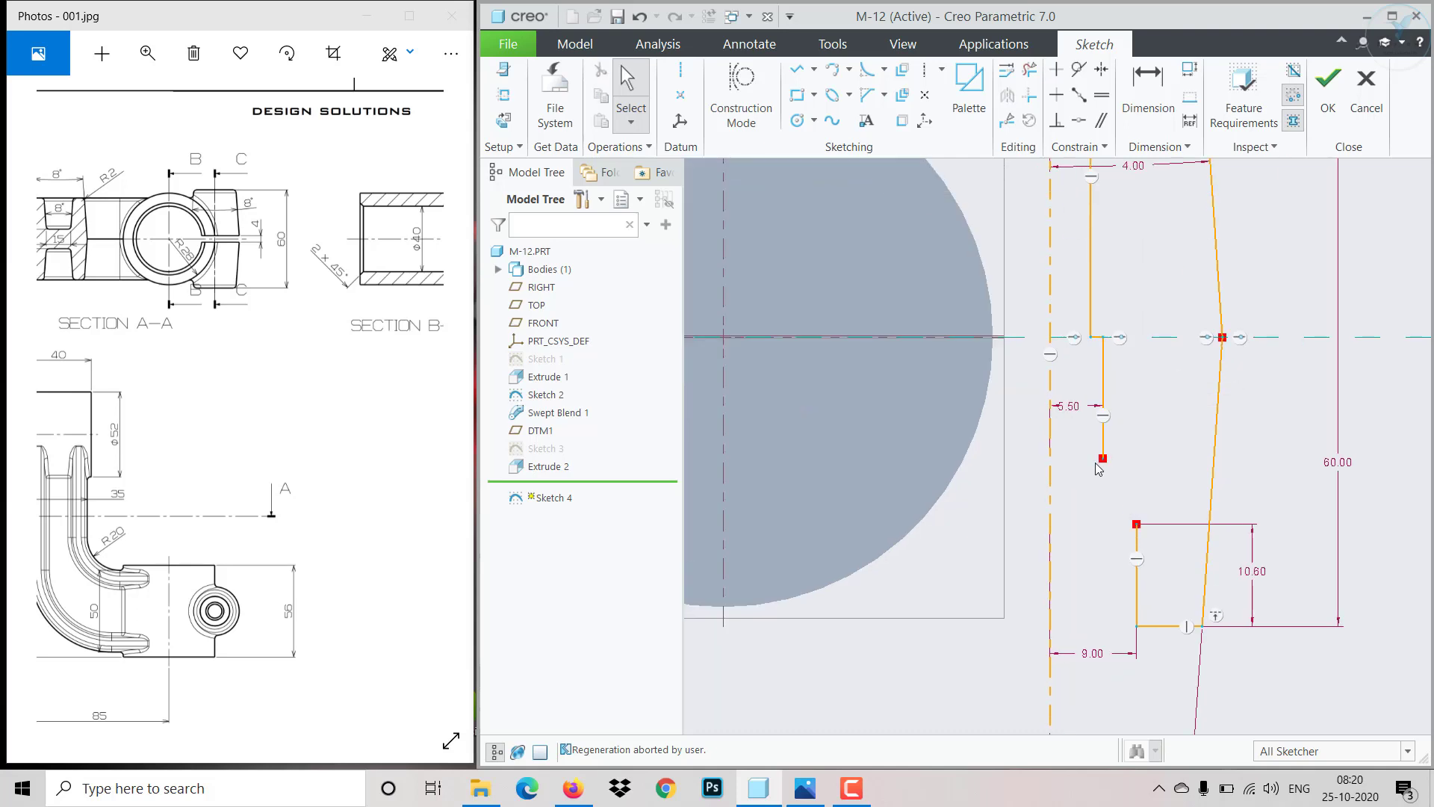
- Extend the inner vertical edge downward and draw a horizontal edge joining it to the lower step
{"action": "left_click_drag", "start_coordinate": [1102, 468], "coordinate": [1113, 562]}
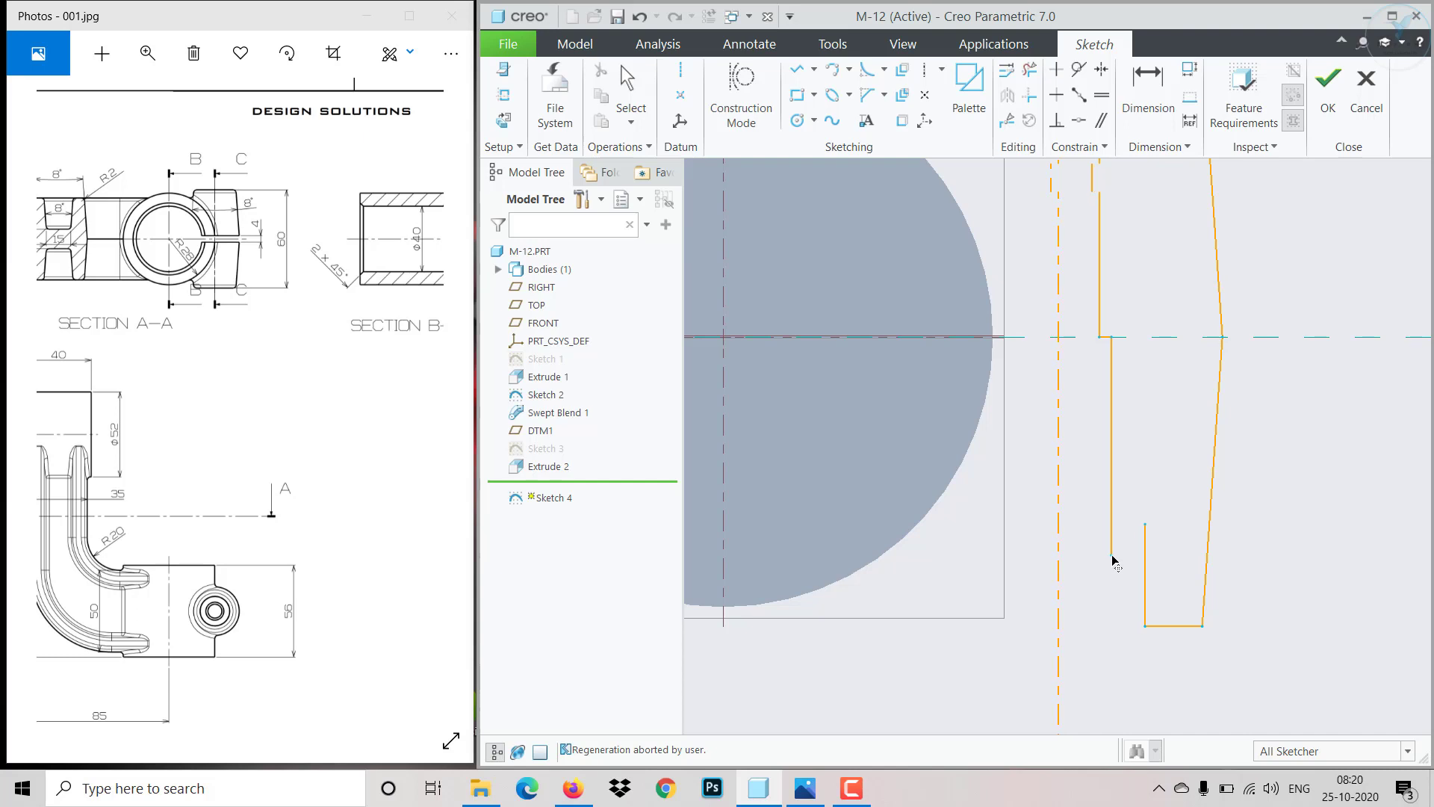
{"action": "left_click", "coordinate": [796, 68]}
{"action": "left_click", "coordinate": [1145, 523]}
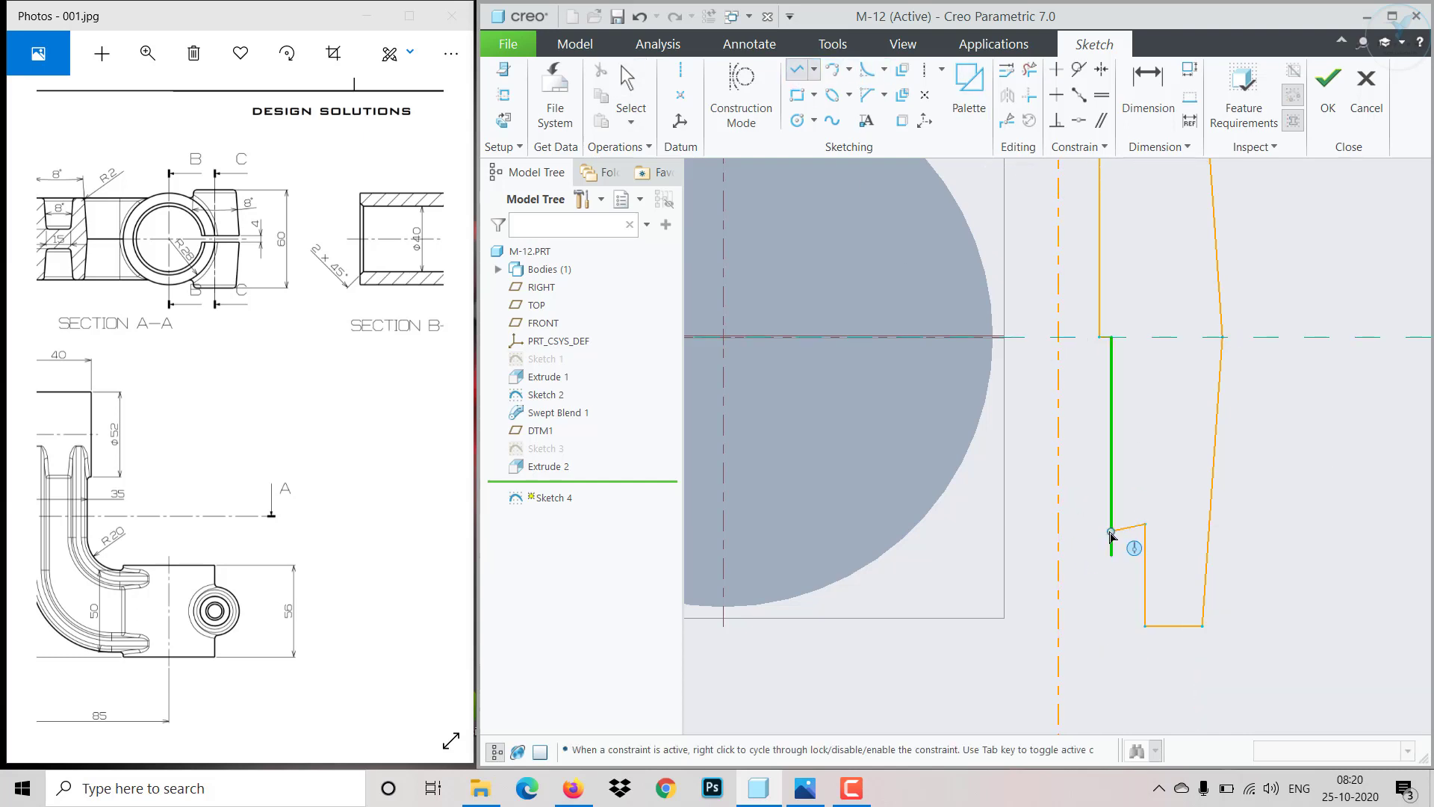
{"action": "left_click", "coordinate": [1094, 524]}
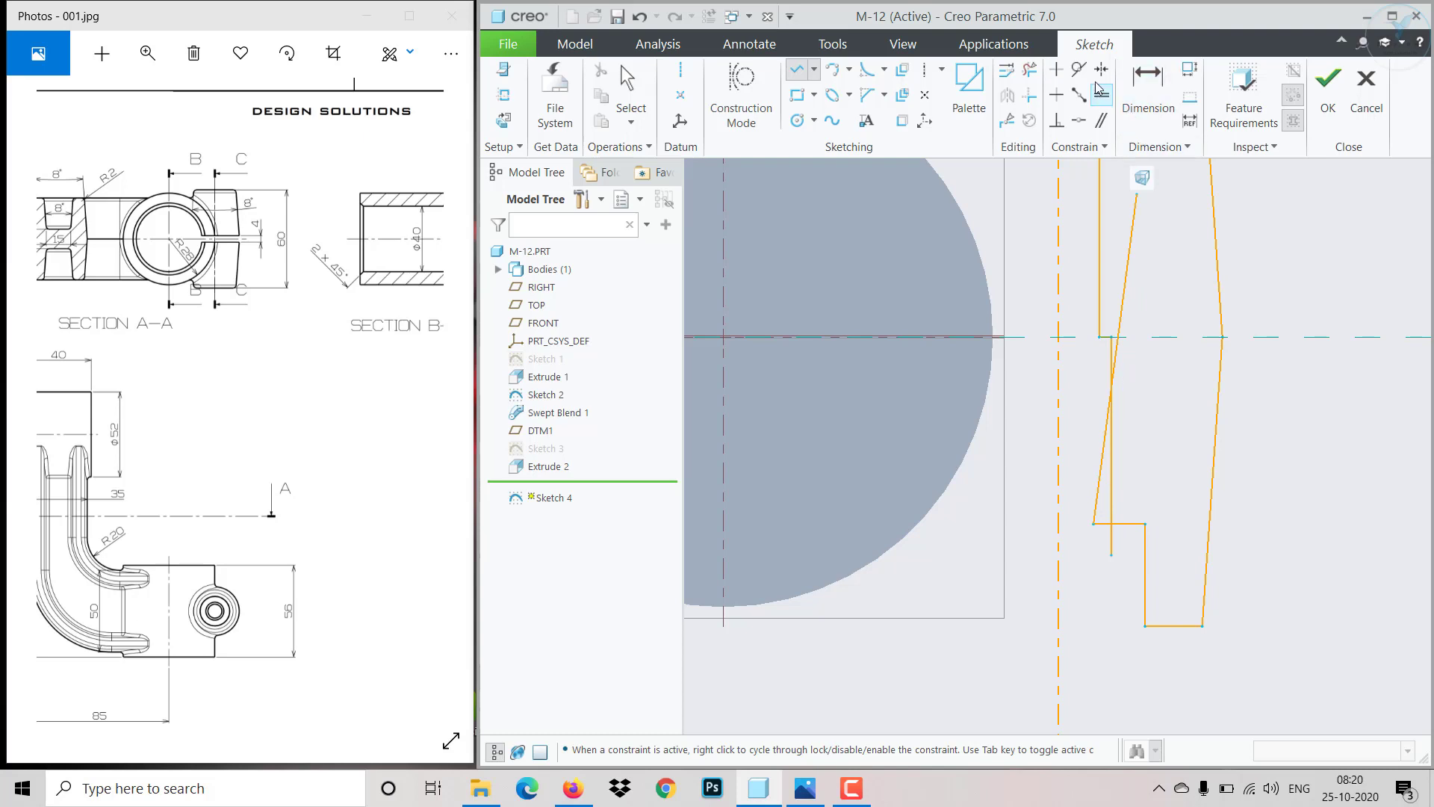
- Trim the horizontal edge's overhang beyond the inner vertical edge
{"action": "left_click", "coordinate": [1029, 80]}
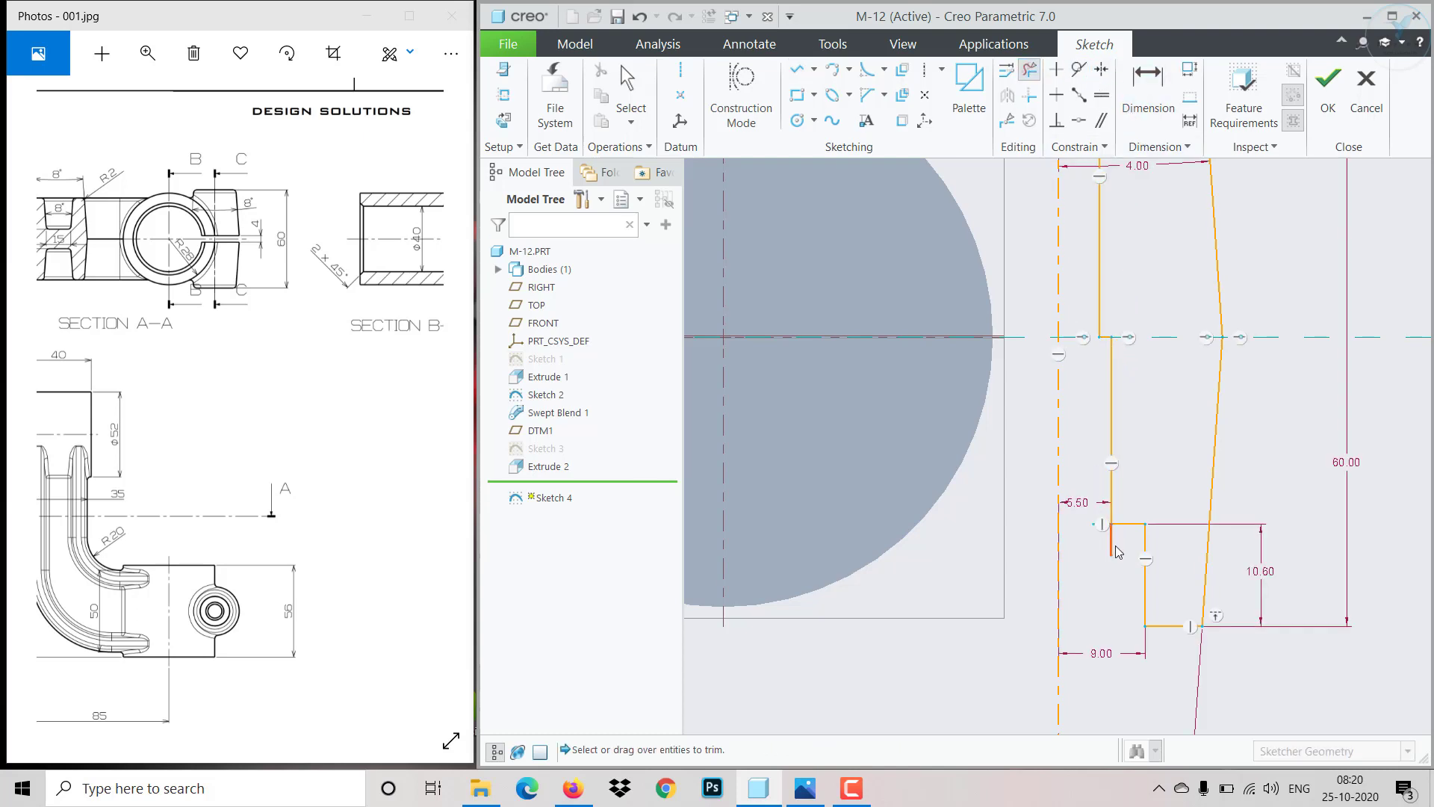
{"action": "scroll", "coordinate": [1107, 524], "scroll_direction": "up", "scroll_amount": 4}
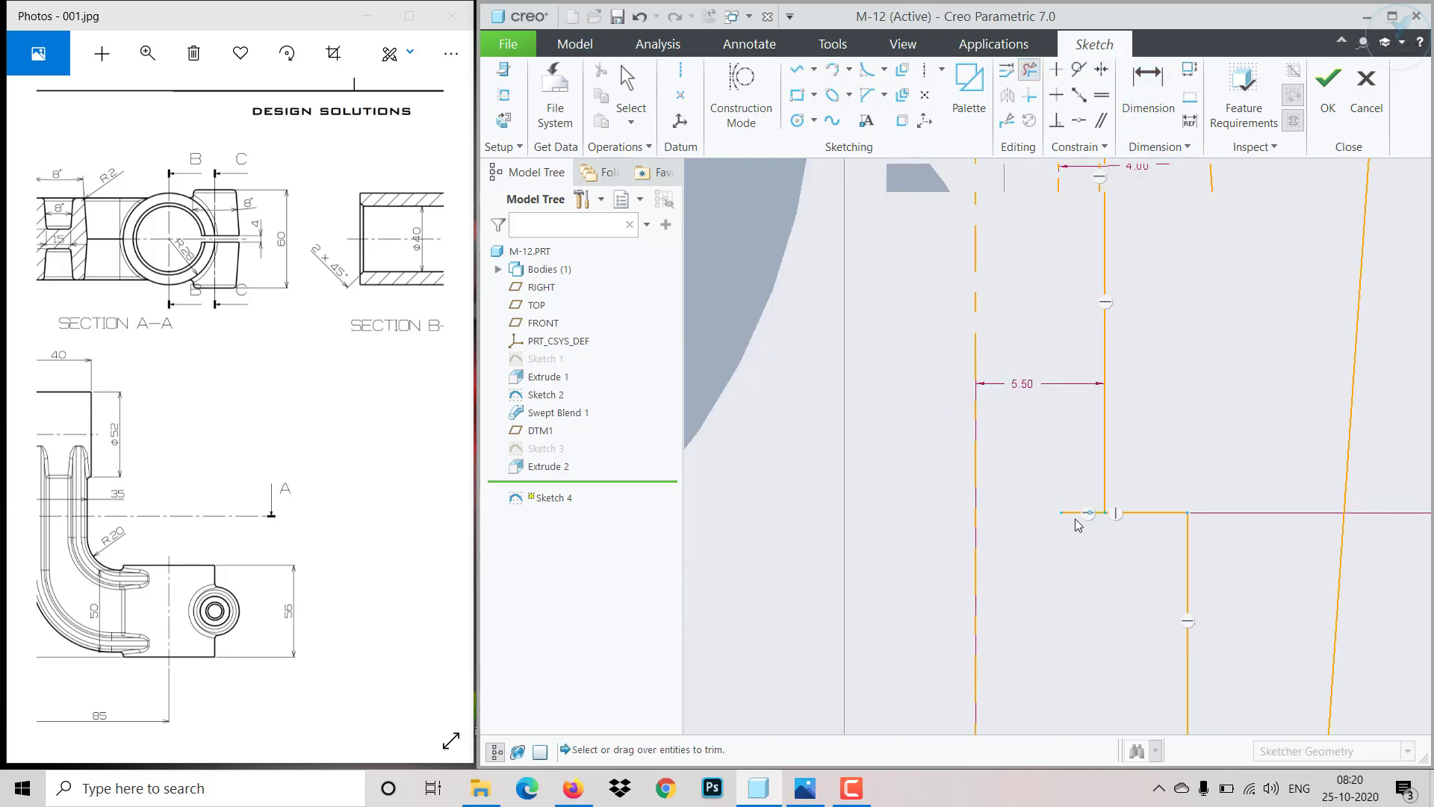
{"action": "left_click", "coordinate": [1074, 518]}
{"action": "middle_click", "coordinate": [1065, 537]}
{"action": "scroll", "coordinate": [1065, 538], "scroll_direction": "down", "scroll_amount": 6}
{"action": "scroll", "coordinate": [1083, 416], "scroll_direction": "down", "scroll_amount": 3}
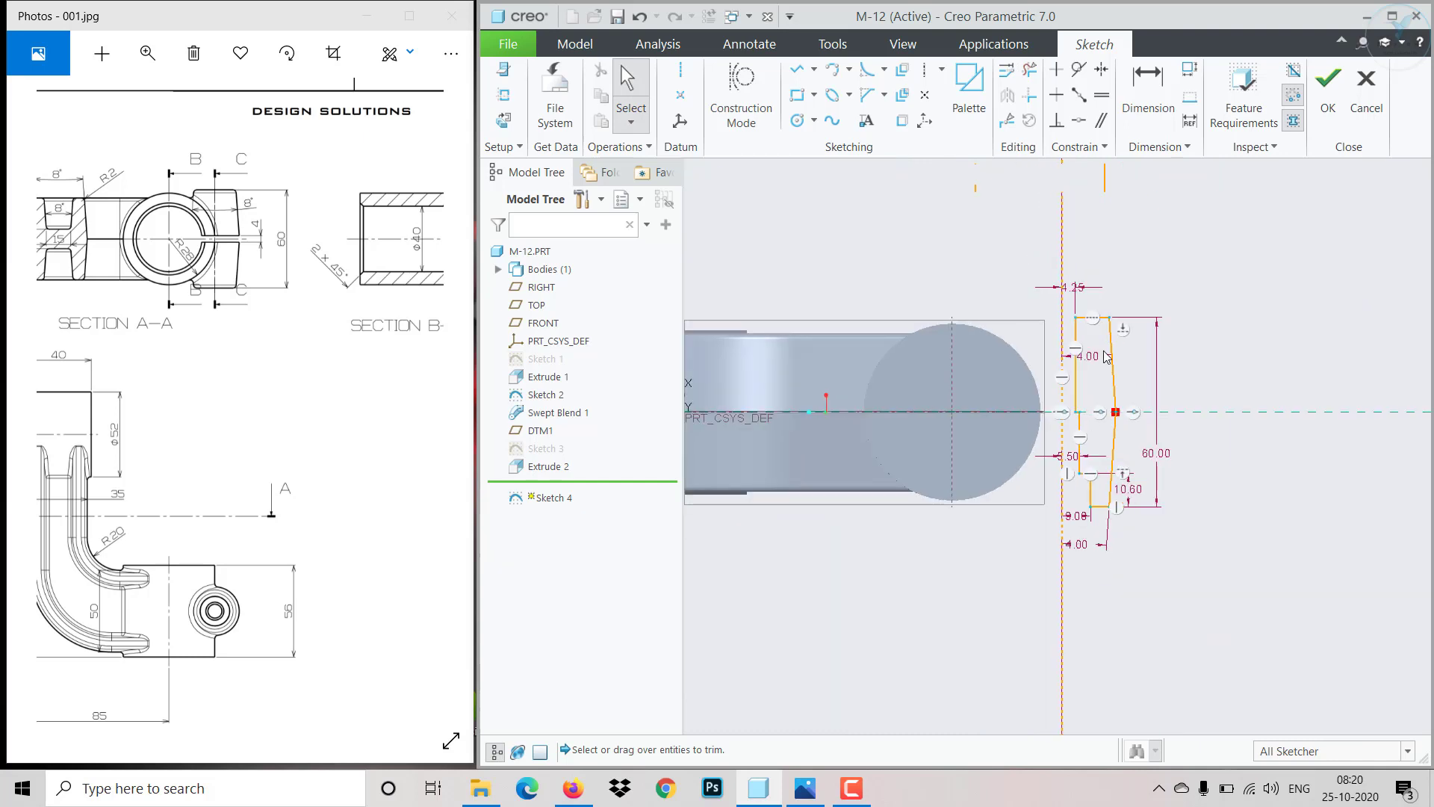
- Examine the sketch profile and the reference drawing's front and Section A-A views
{"action": "scroll", "coordinate": [1112, 301], "scroll_direction": "up", "scroll_amount": 2}
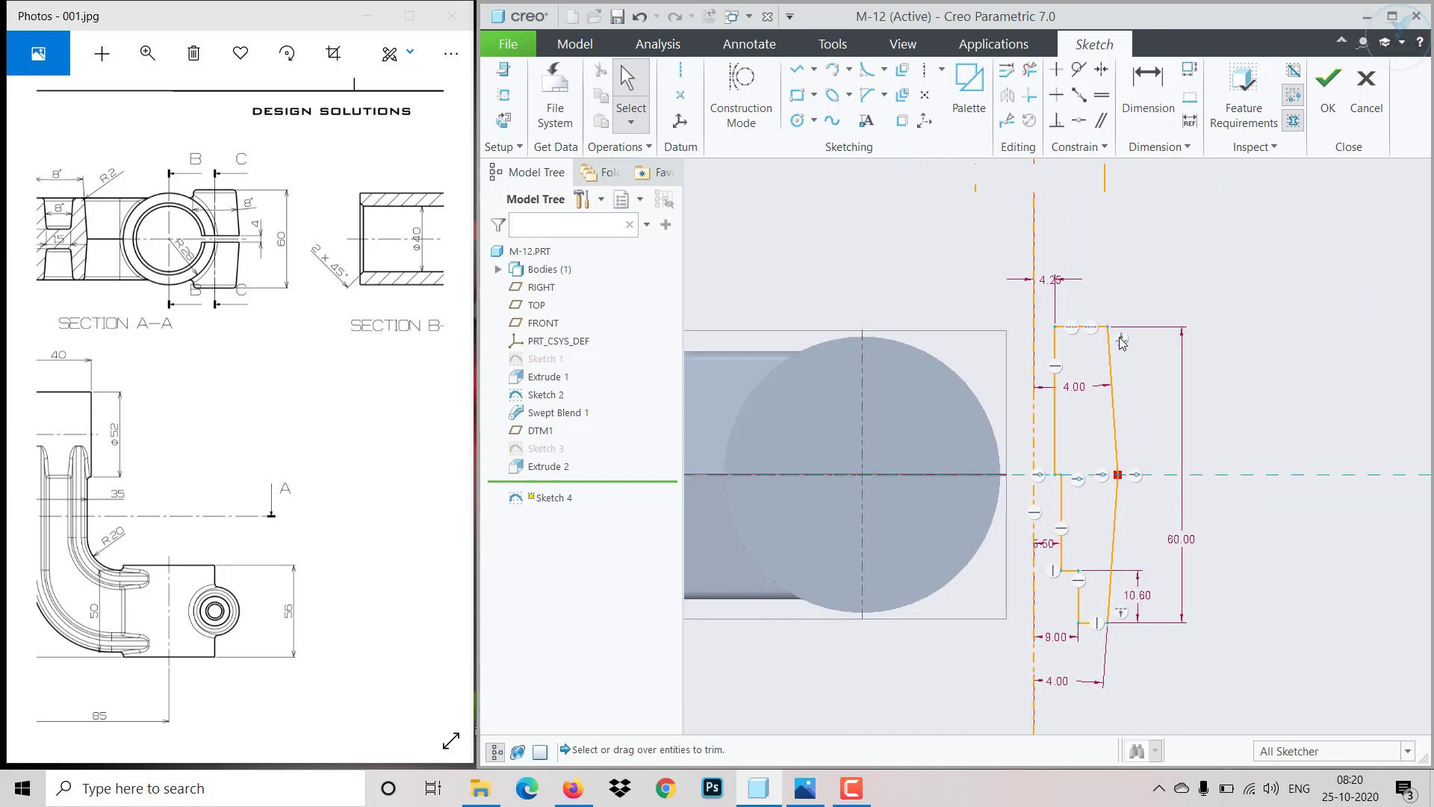
{"action": "scroll", "coordinate": [1119, 284], "scroll_direction": "up", "scroll_amount": 3}
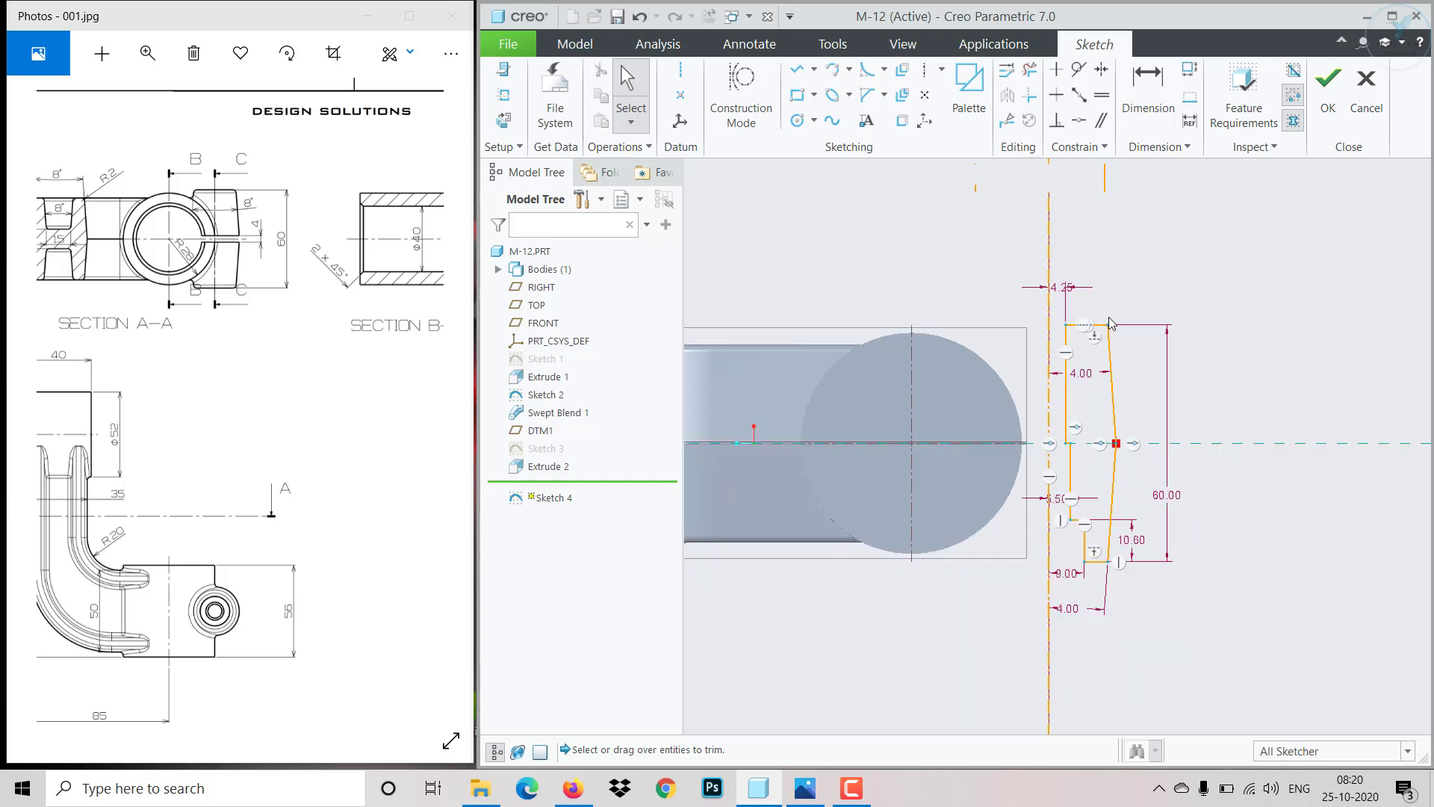
{"action": "scroll", "coordinate": [1121, 284], "scroll_direction": "down", "scroll_amount": 1}
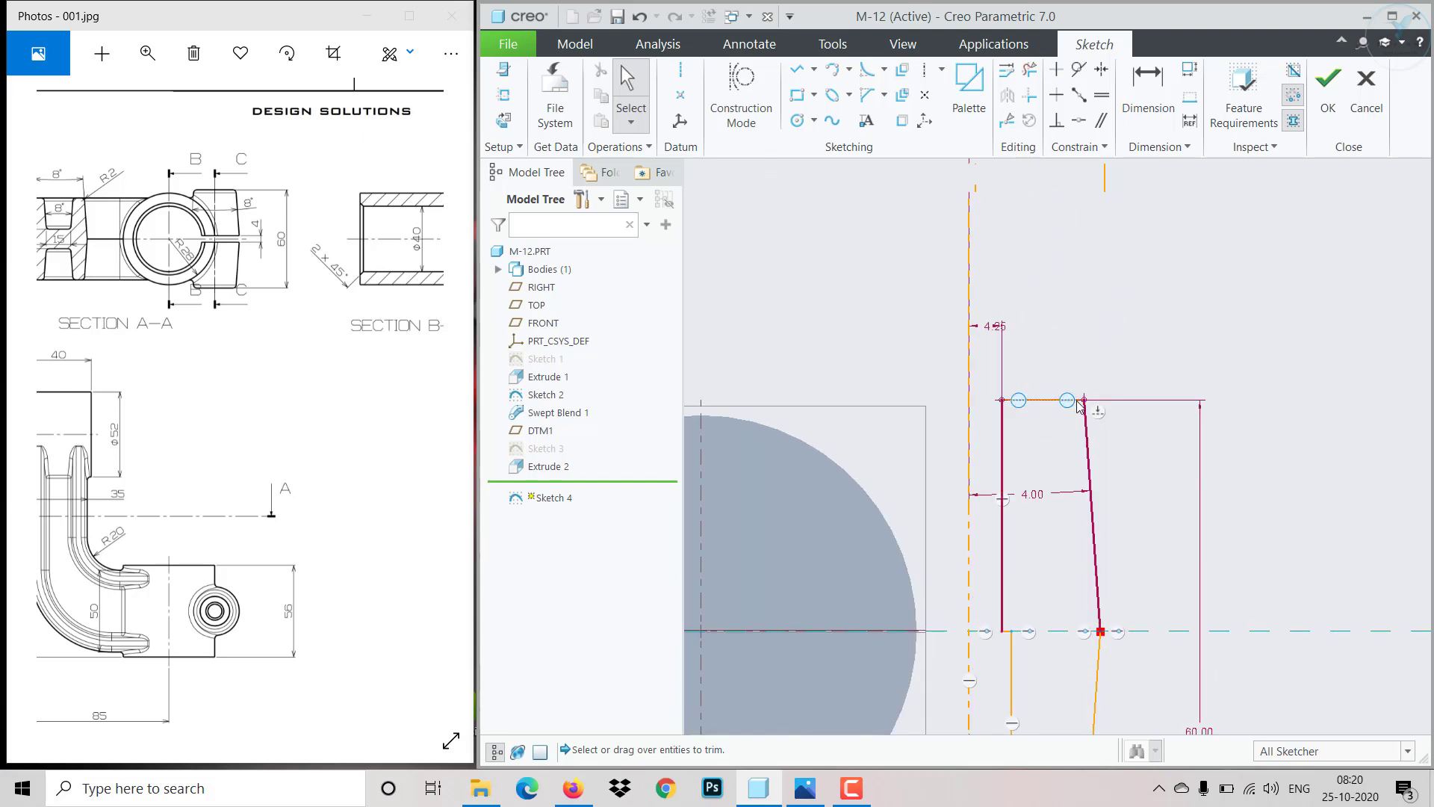
{"action": "mouse_move", "coordinate": [1083, 400]}
{"action": "left_mouse_down"}
{"action": "mouse_move", "coordinate": [1105, 356]}
{"action": "mouse_move", "coordinate": [1072, 455]}
{"action": "mouse_move", "coordinate": [1111, 458]}
{"action": "mouse_move", "coordinate": [1085, 496]}
{"action": "left_mouse_up"}
{"action": "scroll", "coordinate": [1083, 499], "scroll_direction": "down", "scroll_amount": 2}
{"action": "scroll", "coordinate": [1078, 518], "scroll_direction": "down", "scroll_amount": 2}
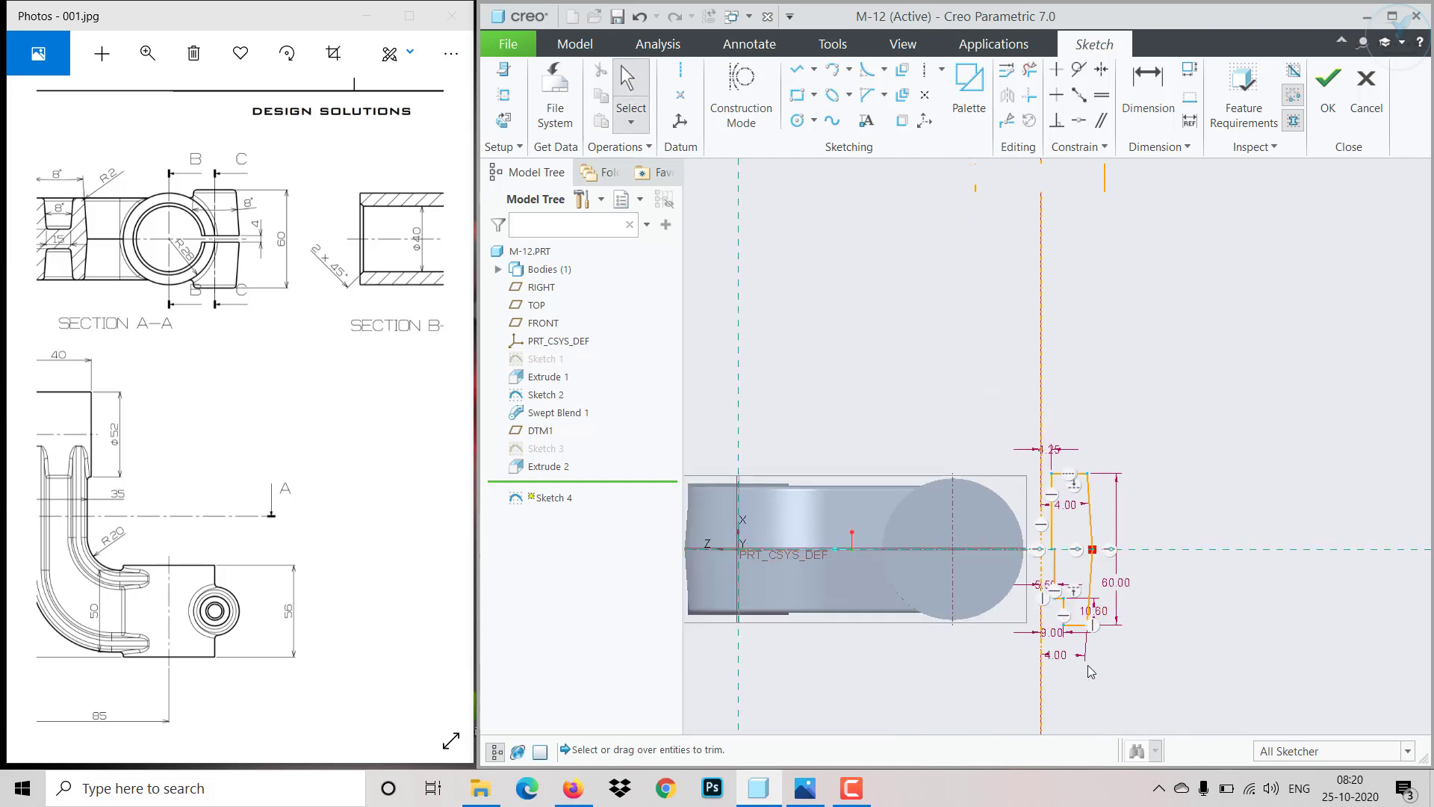
{"action": "mouse_move", "coordinate": [243, 425]}
{"action": "left_mouse_down"}
{"action": "mouse_move", "coordinate": [413, 426]}
{"action": "mouse_move", "coordinate": [234, 399]}
{"action": "left_mouse_up"}
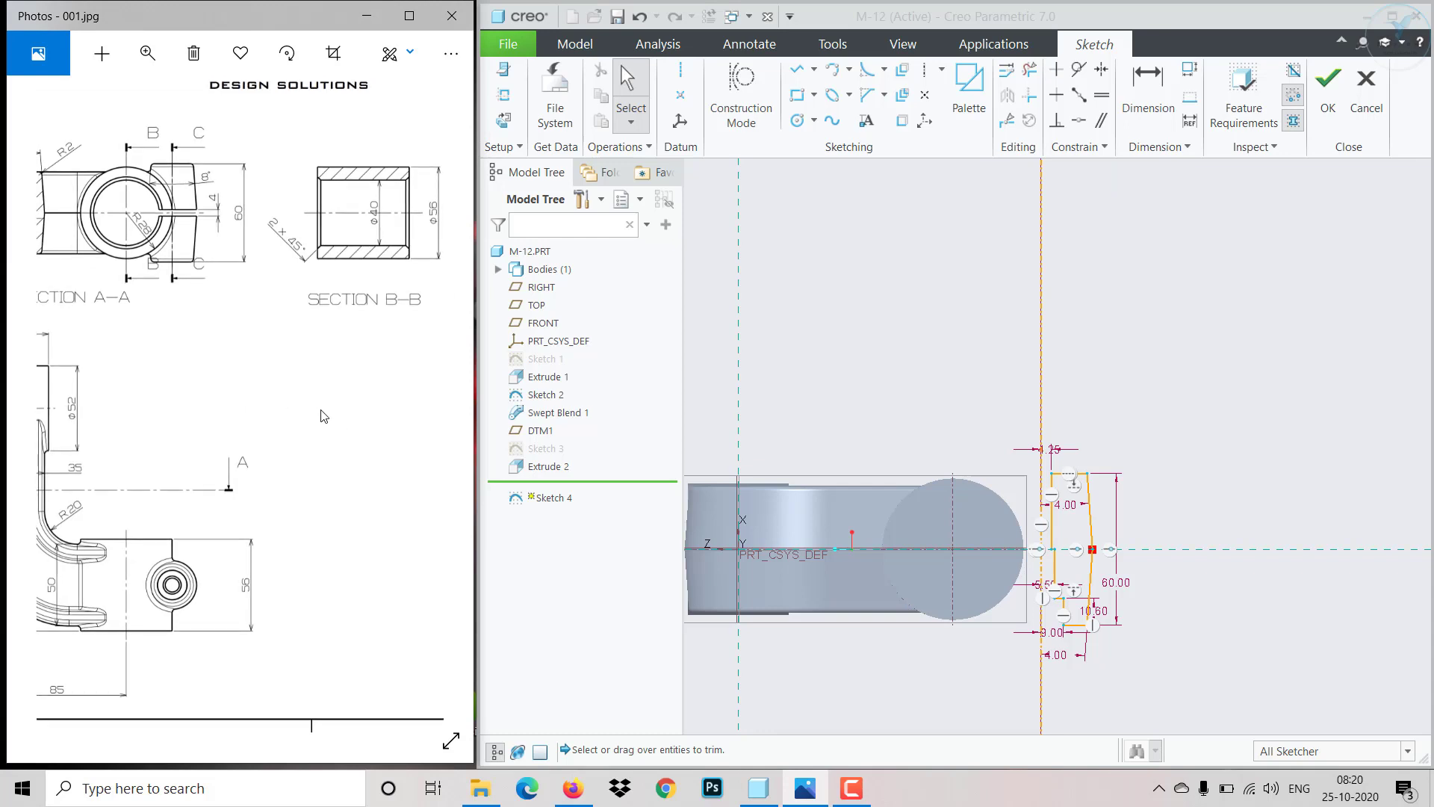
{"action": "left_click_drag", "start_coordinate": [177, 330], "coordinate": [275, 382]}
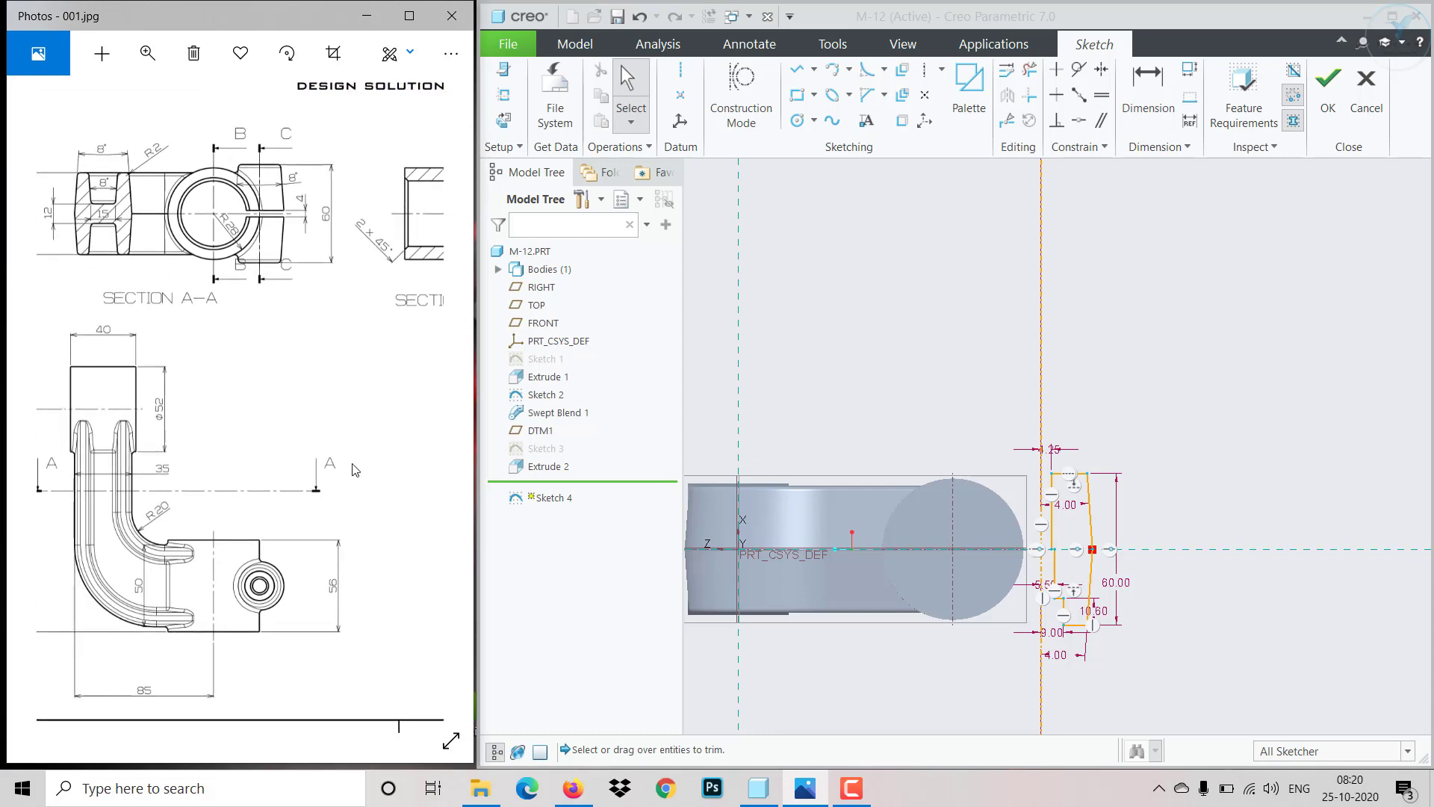
{"action": "scroll", "coordinate": [1029, 579], "scroll_direction": "up", "scroll_amount": 4}
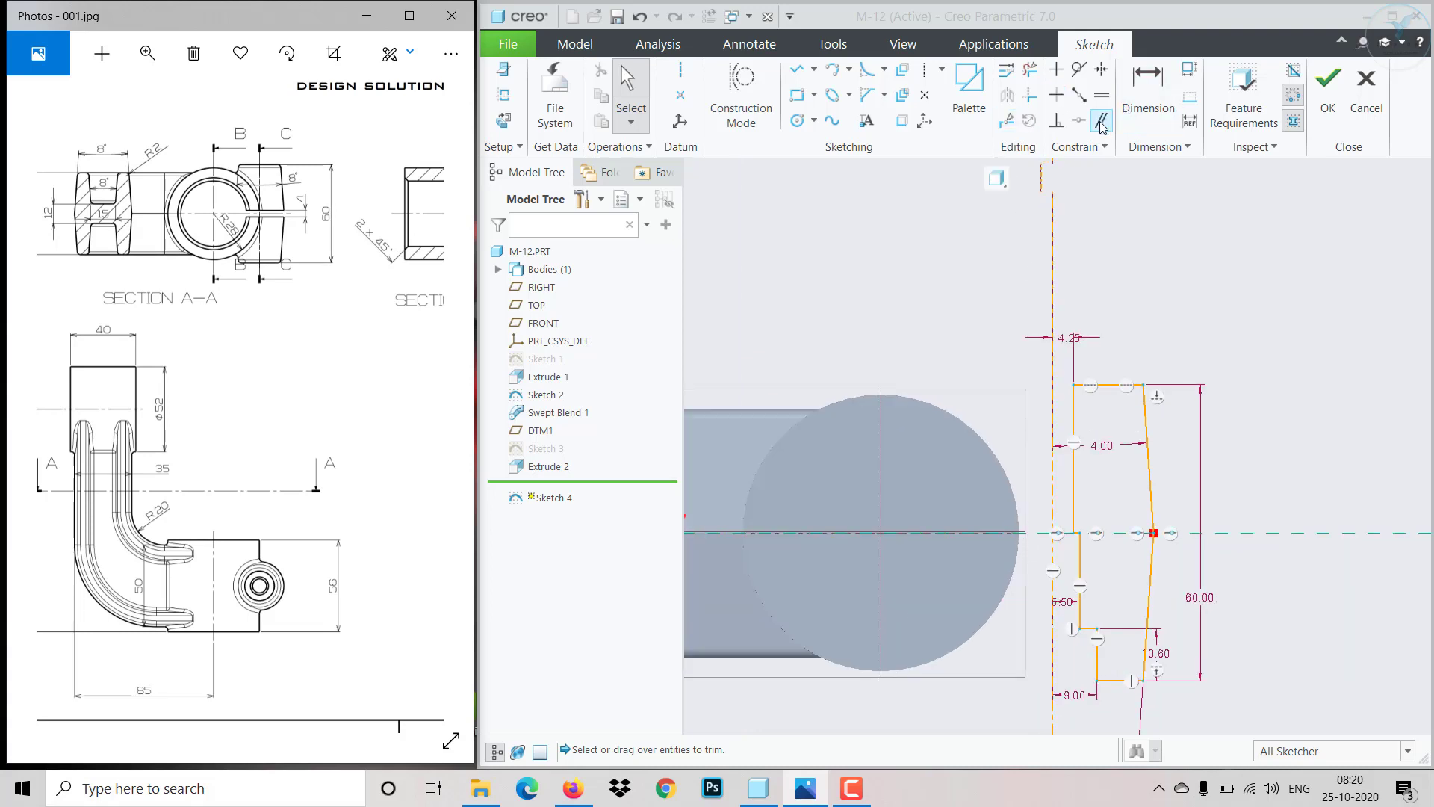
- Constrain the profile's inner vertical edge to be tangent to the circular boss edge
{"action": "left_click", "coordinate": [1079, 120]}
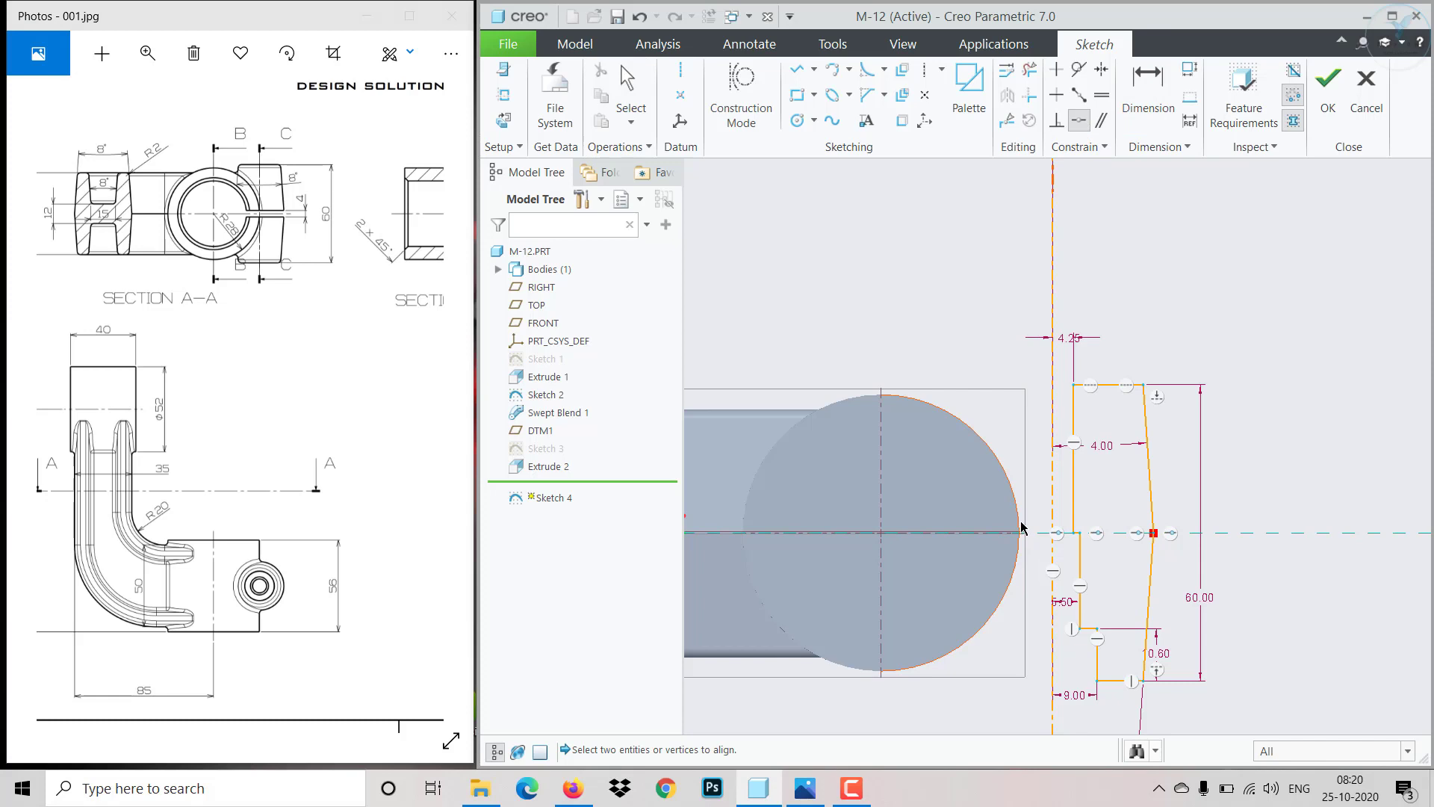
{"action": "left_click", "coordinate": [1050, 498]}
{"action": "left_click", "coordinate": [1081, 98]}
{"action": "left_click", "coordinate": [1049, 459]}
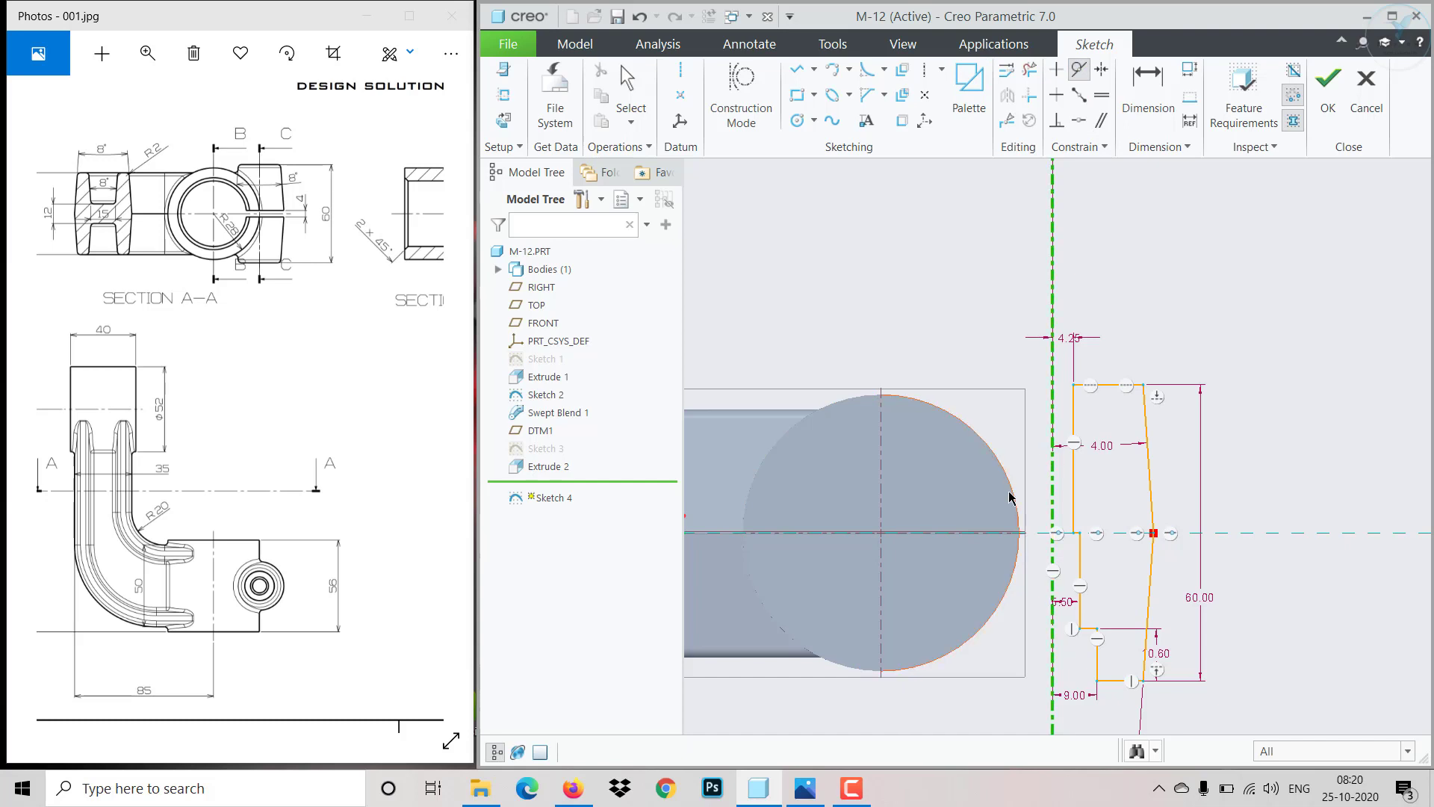
{"action": "left_click", "coordinate": [1012, 499]}
{"action": "middle_click", "coordinate": [1078, 435]}
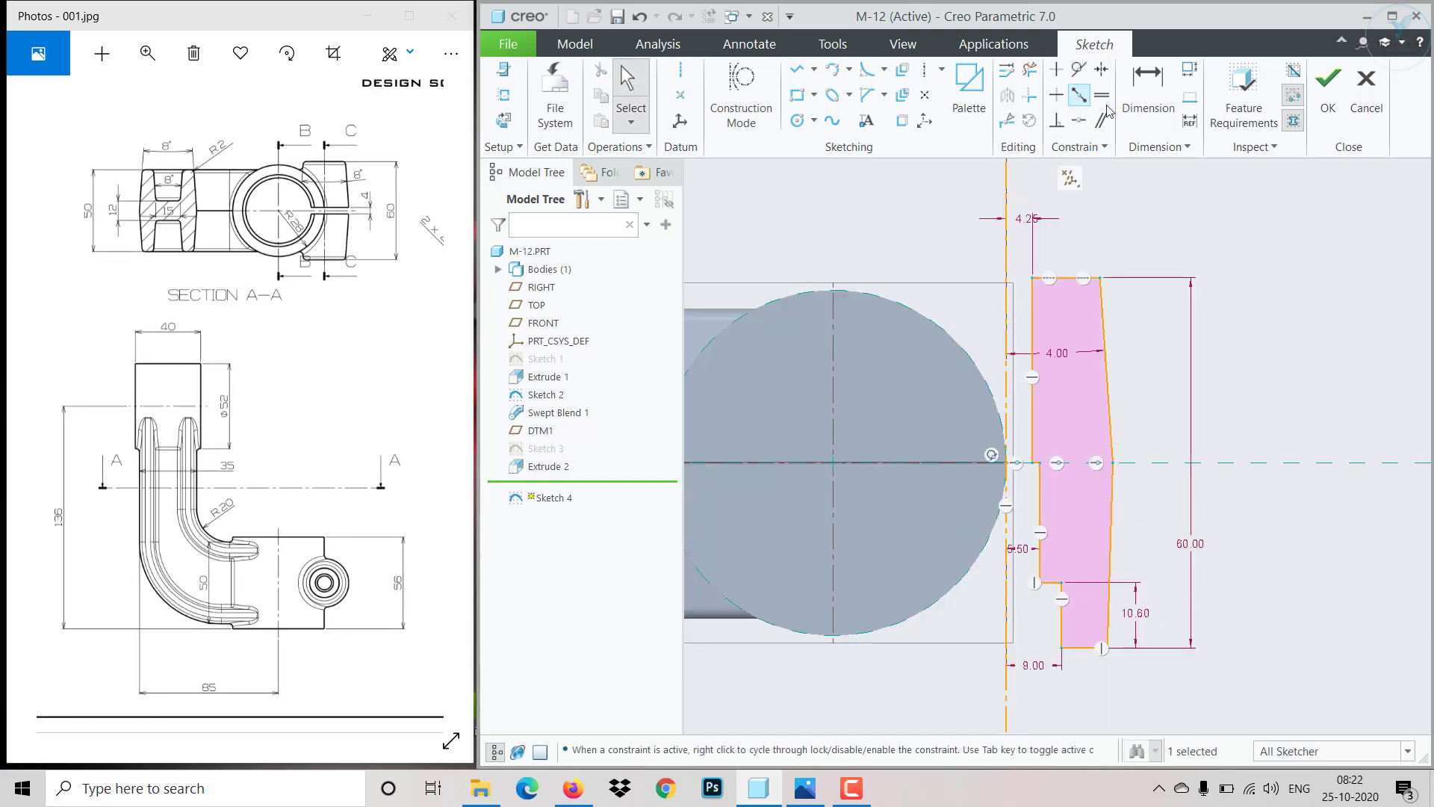
- Dimension the lower step's vertical edge offset from the inner edge as 4 mm
{"action": "left_click", "coordinate": [1126, 109]}
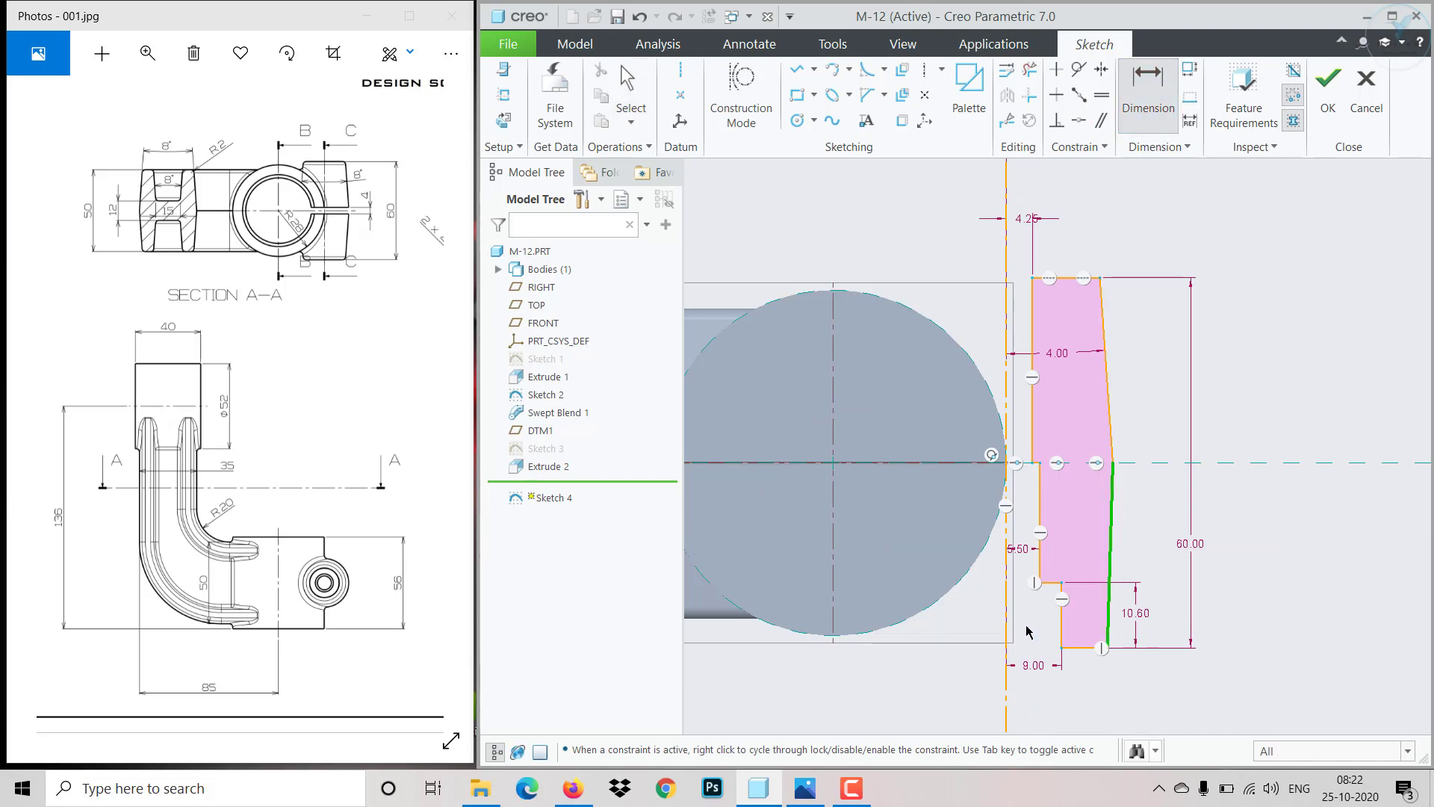
{"action": "left_click", "coordinate": [1008, 638]}
{"action": "middle_click", "coordinate": [1040, 643]}
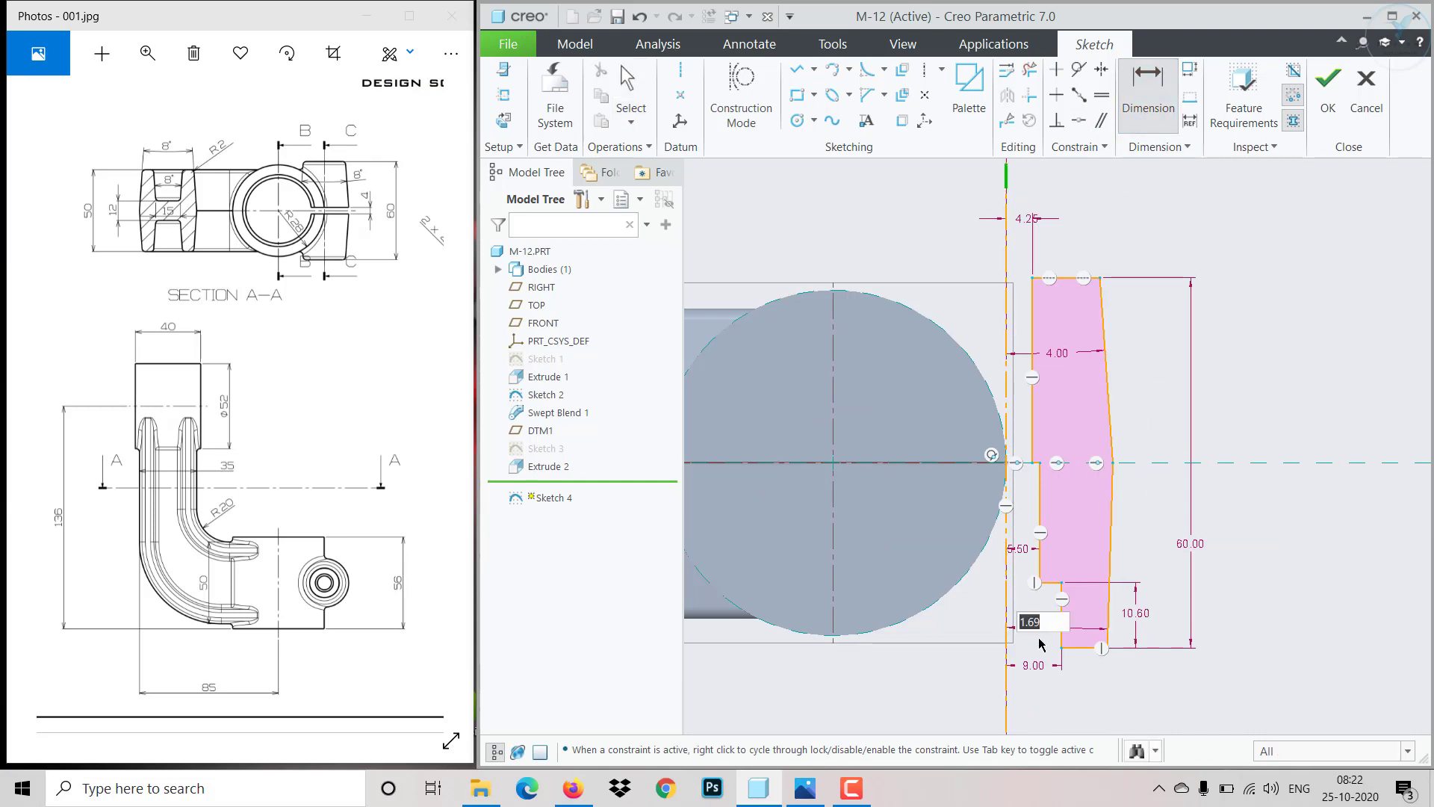
{"action": "type", "text": "4"}
{"action": "key", "text": "Return"}
{"action": "middle_click", "coordinate": [1130, 468]}
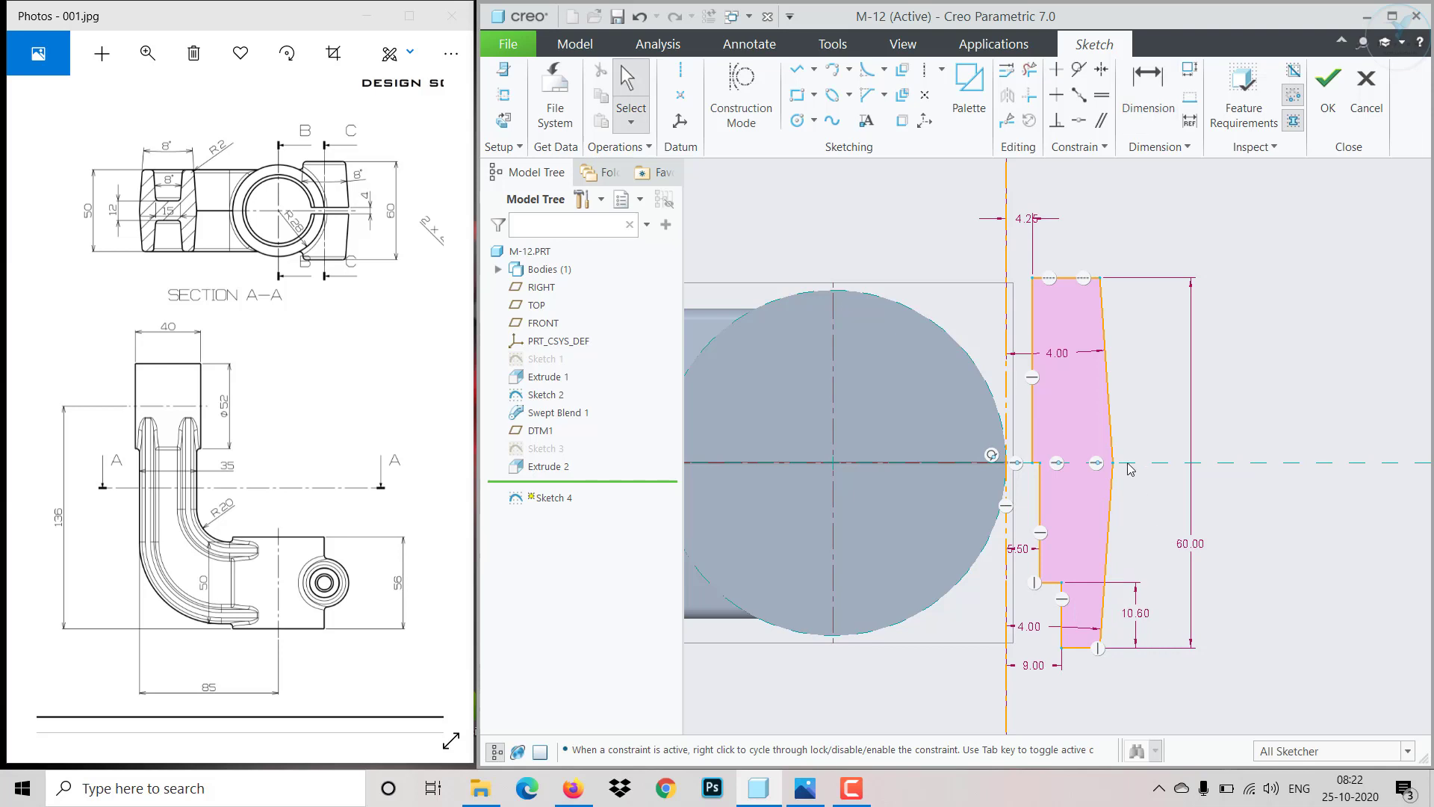
- Make the top and bottom outer vertices symmetric about the horizontal centerline, deleting the conflicting 4 mm dimension
{"action": "mouse_move", "coordinate": [1112, 465]}
{"action": "left_mouse_down"}
{"action": "mouse_move", "coordinate": [1148, 473]}
{"action": "mouse_move", "coordinate": [1095, 470]}
{"action": "left_mouse_up"}
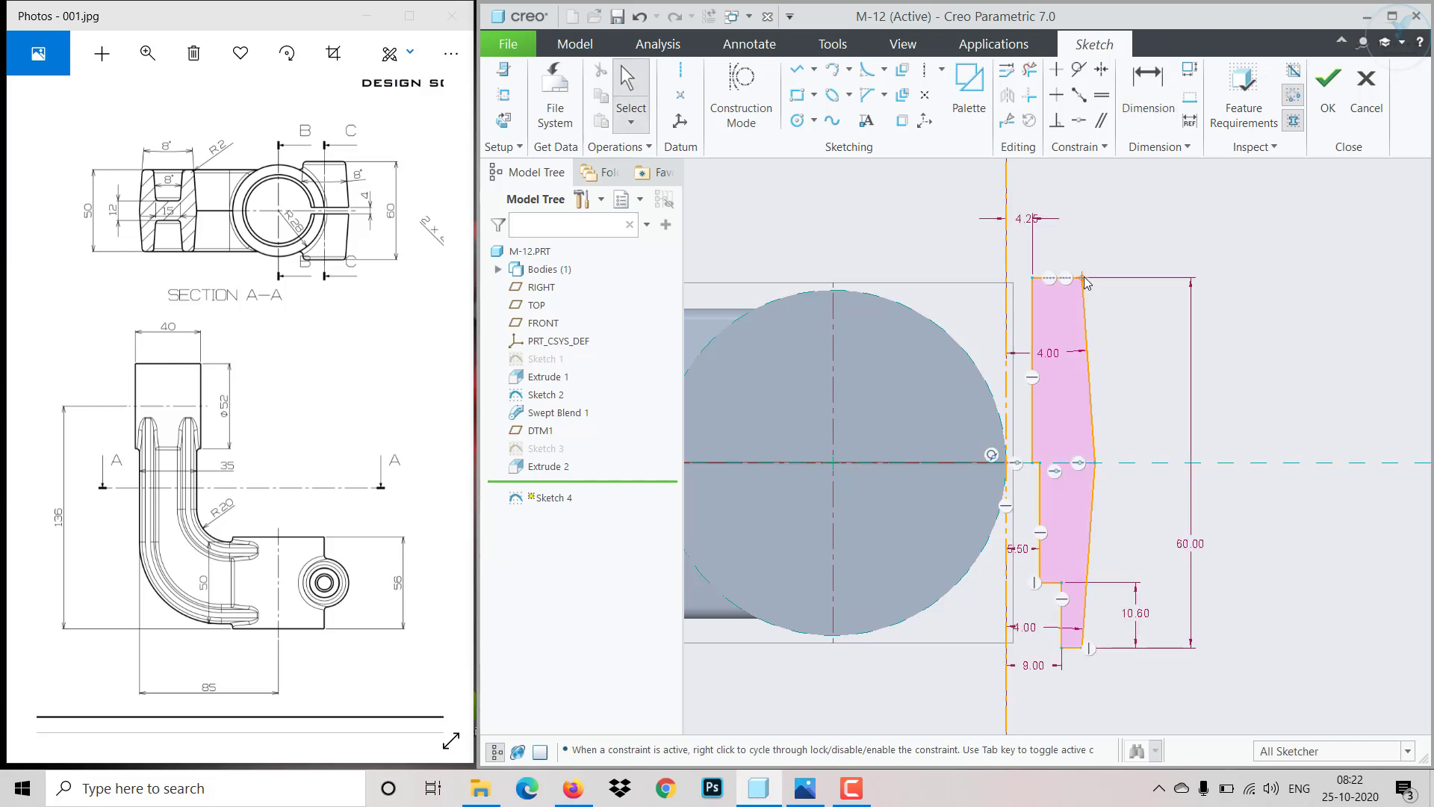
{"action": "mouse_move", "coordinate": [1087, 283]}
{"action": "left_mouse_down"}
{"action": "mouse_move", "coordinate": [1086, 226]}
{"action": "mouse_move", "coordinate": [1098, 310]}
{"action": "mouse_move", "coordinate": [1098, 286]}
{"action": "left_mouse_up"}
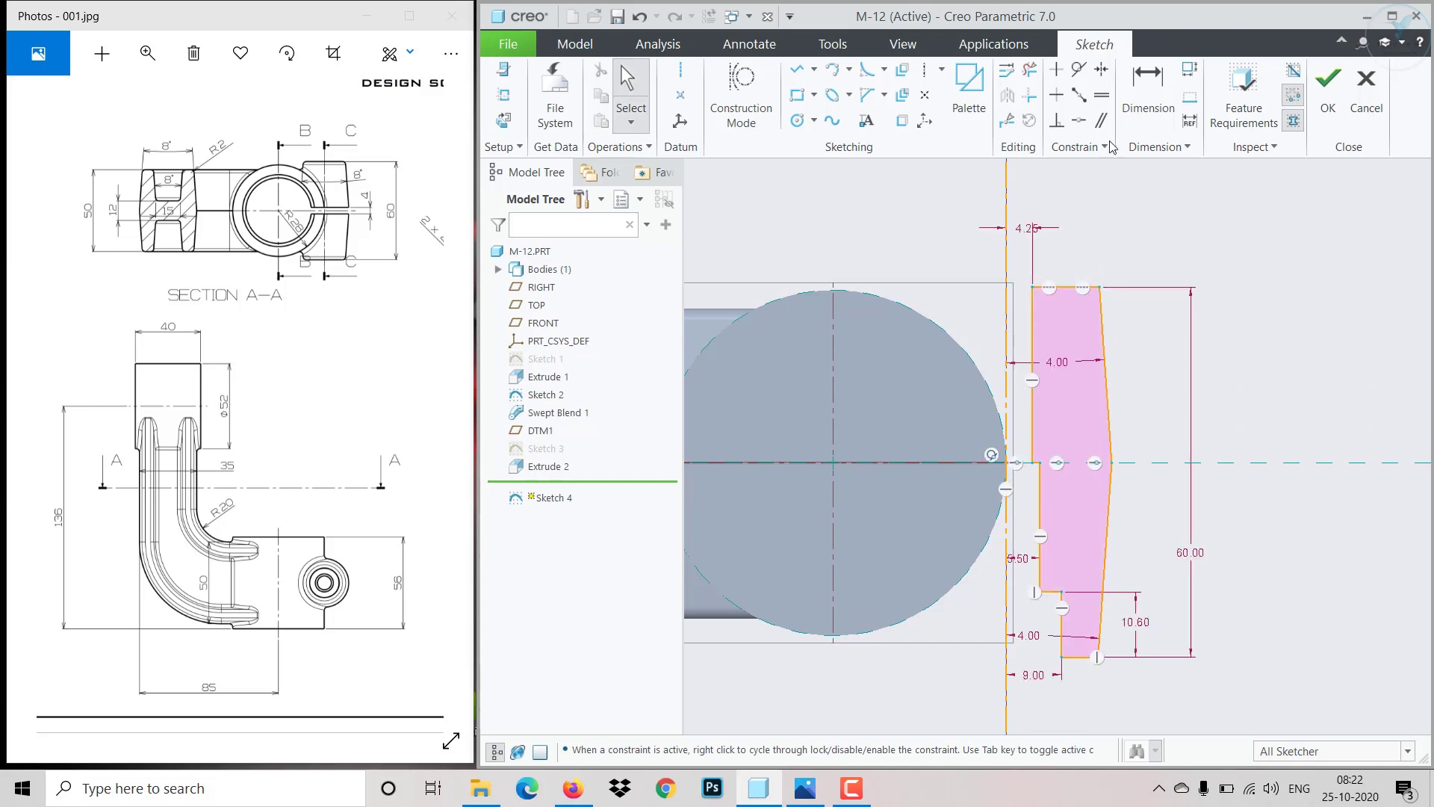
{"action": "left_click", "coordinate": [1099, 71]}
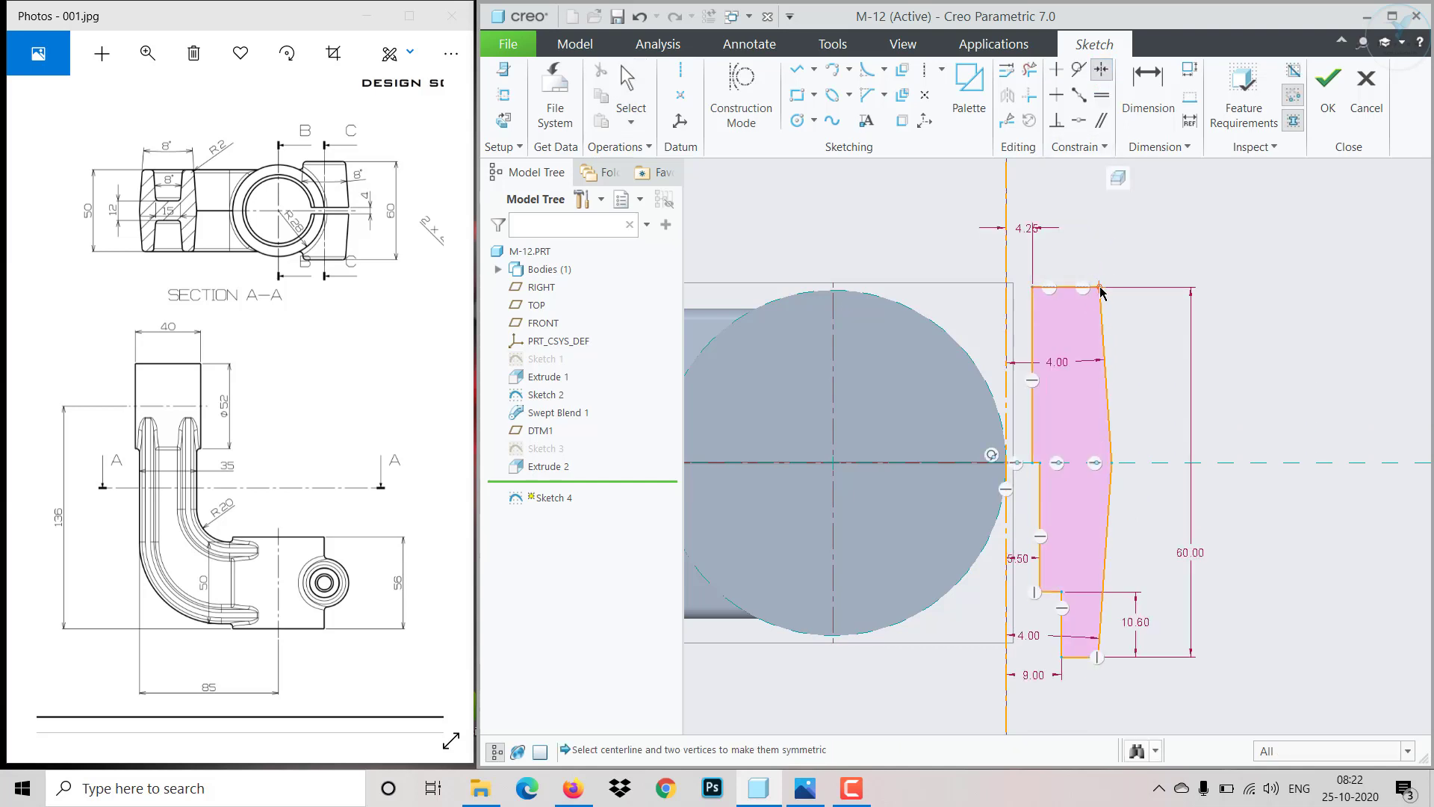
{"action": "left_click", "coordinate": [1100, 289]}
{"action": "left_click", "coordinate": [1143, 463]}
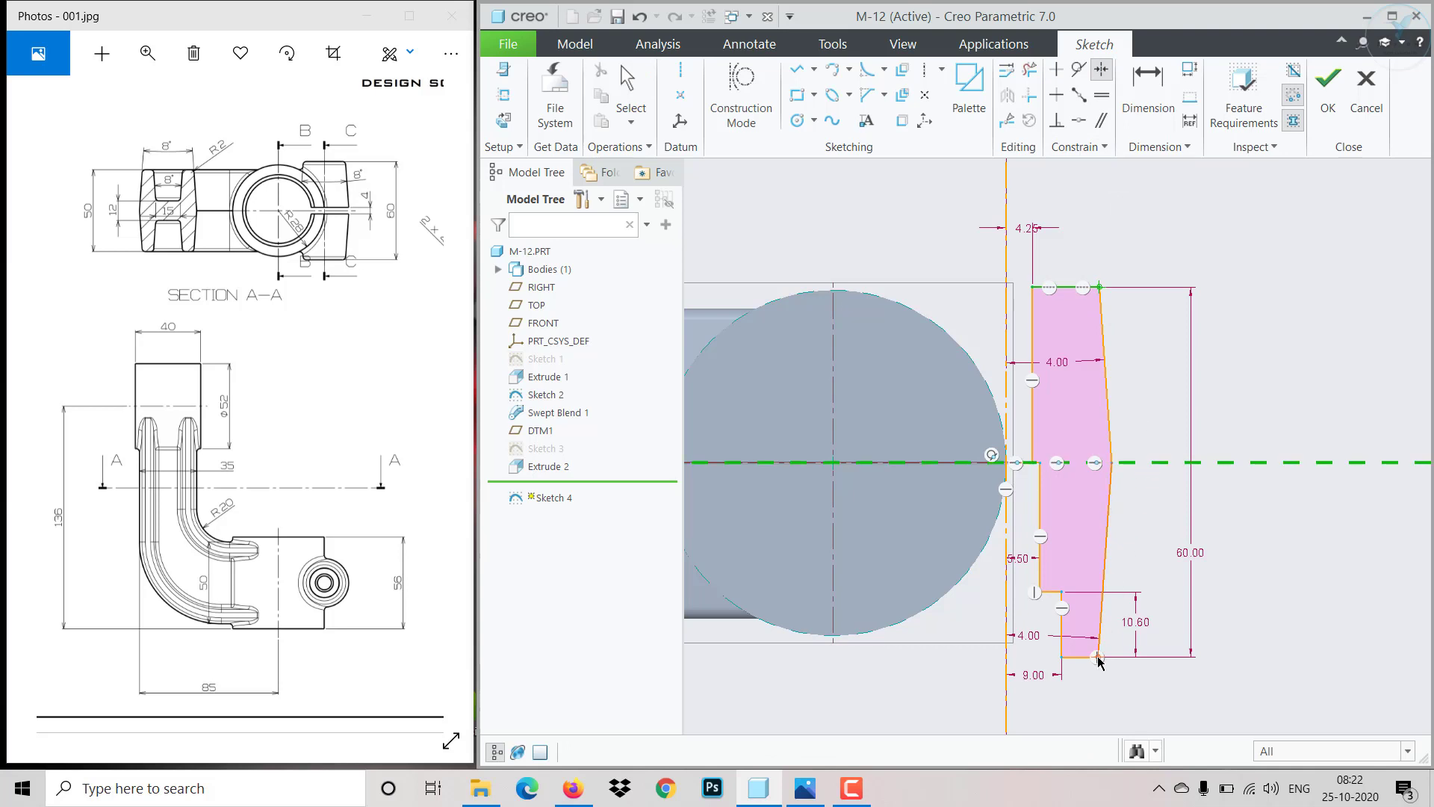
{"action": "left_click", "coordinate": [1098, 658]}
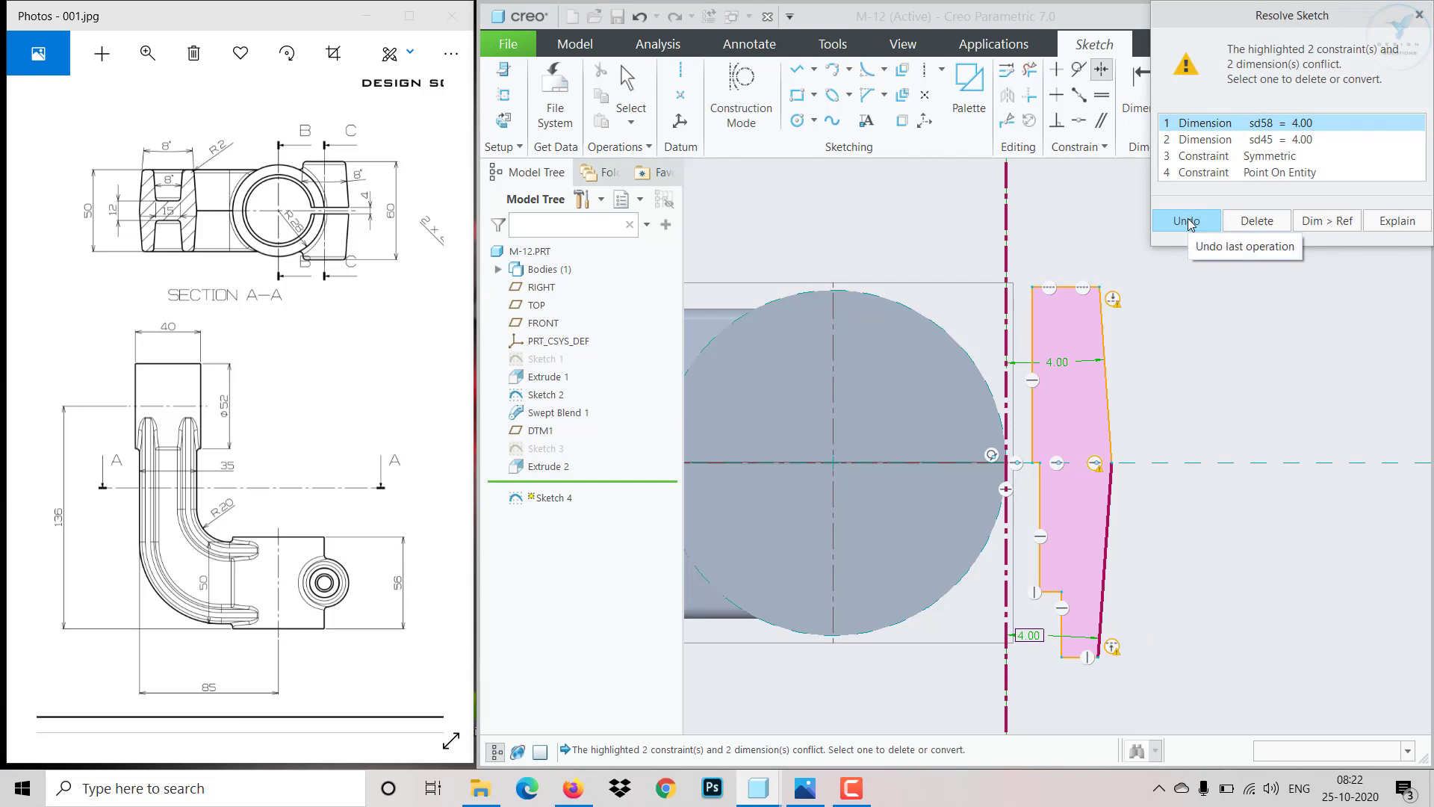
{"action": "left_click", "coordinate": [1255, 222]}
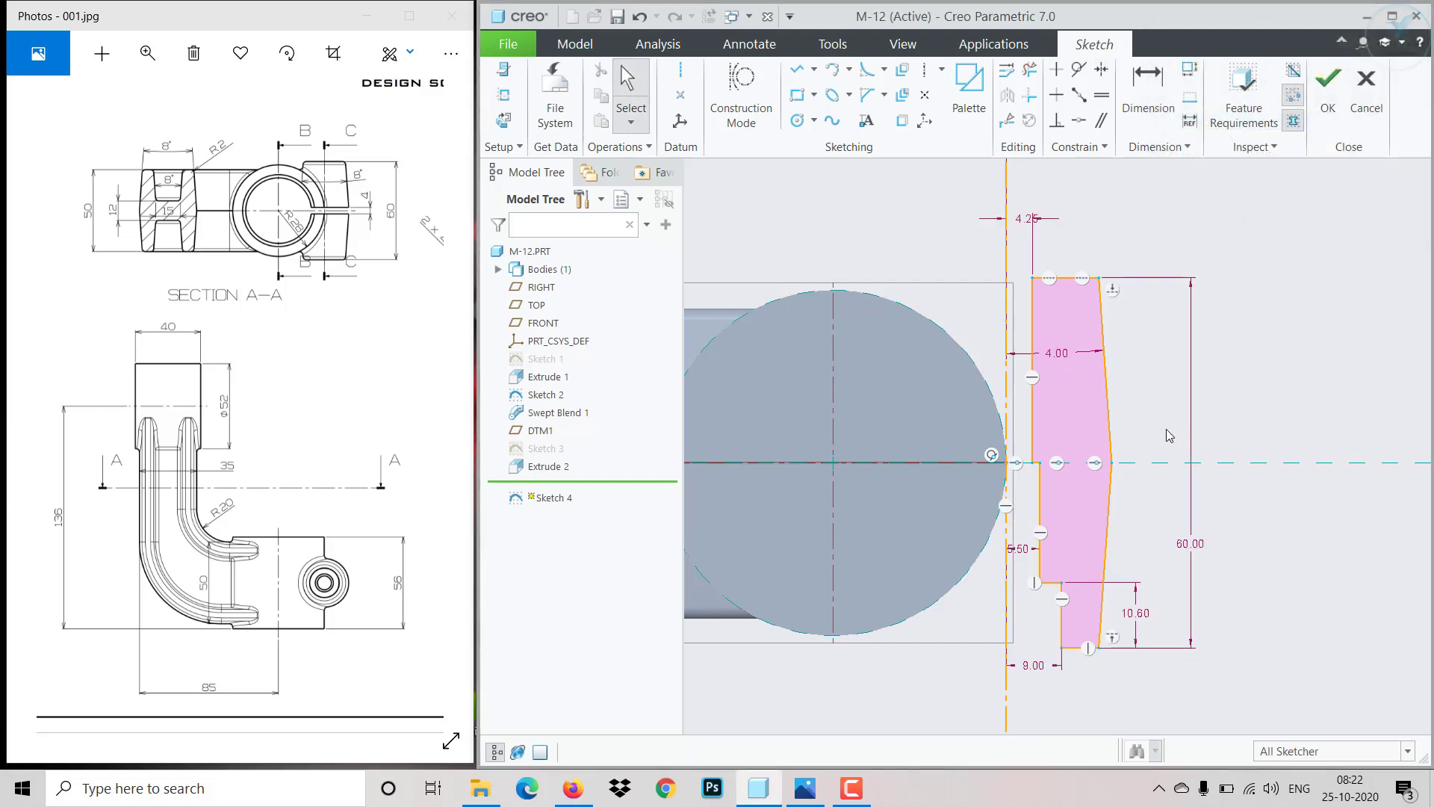
- Dimension the top outer vertex's horizontal distance from the reference line as 15 mm
{"action": "mouse_move", "coordinate": [1107, 382]}
{"action": "left_mouse_down"}
{"action": "mouse_move", "coordinate": [1095, 392]}
{"action": "mouse_move", "coordinate": [1116, 396]}
{"action": "left_mouse_up"}
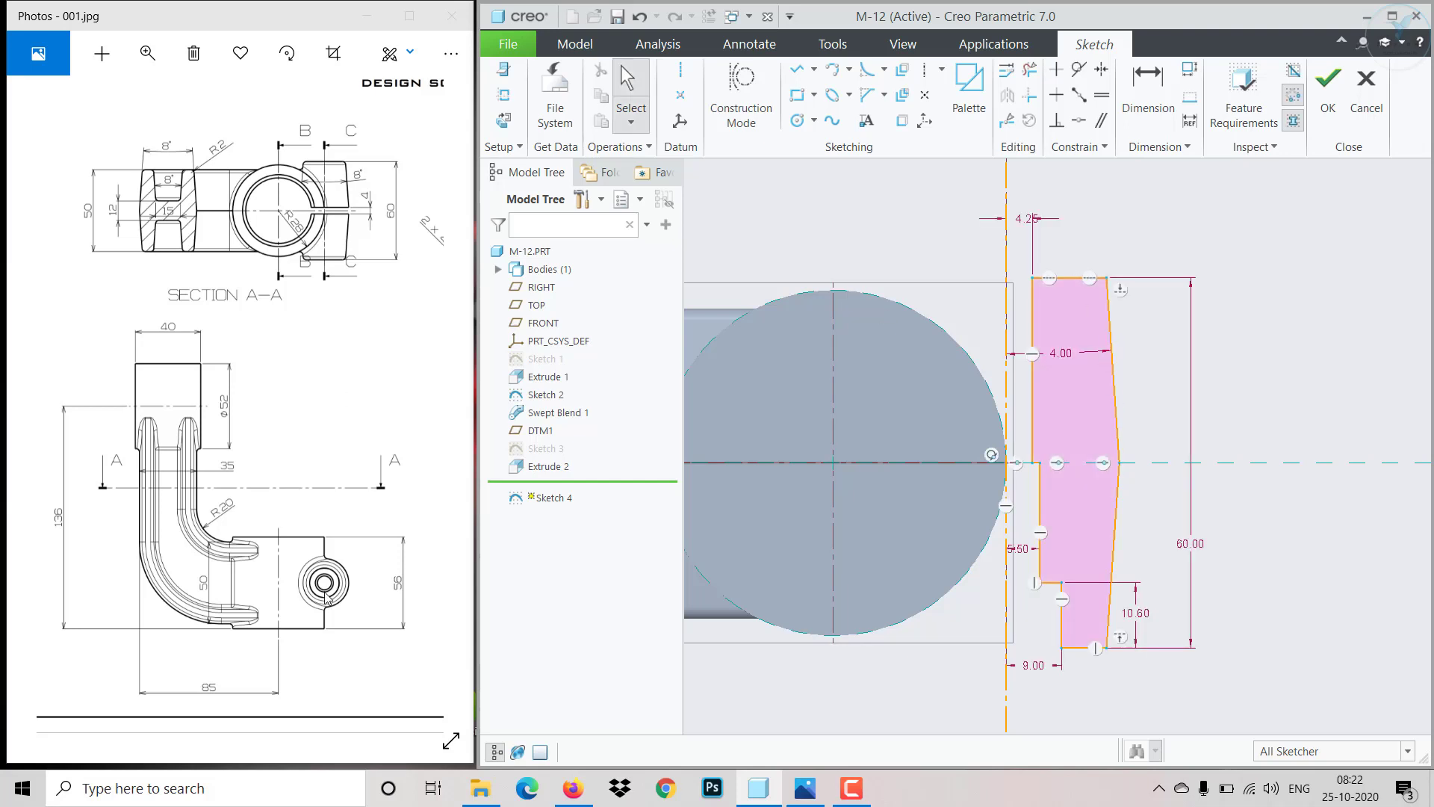
{"action": "left_click_drag", "start_coordinate": [353, 588], "coordinate": [276, 551]}
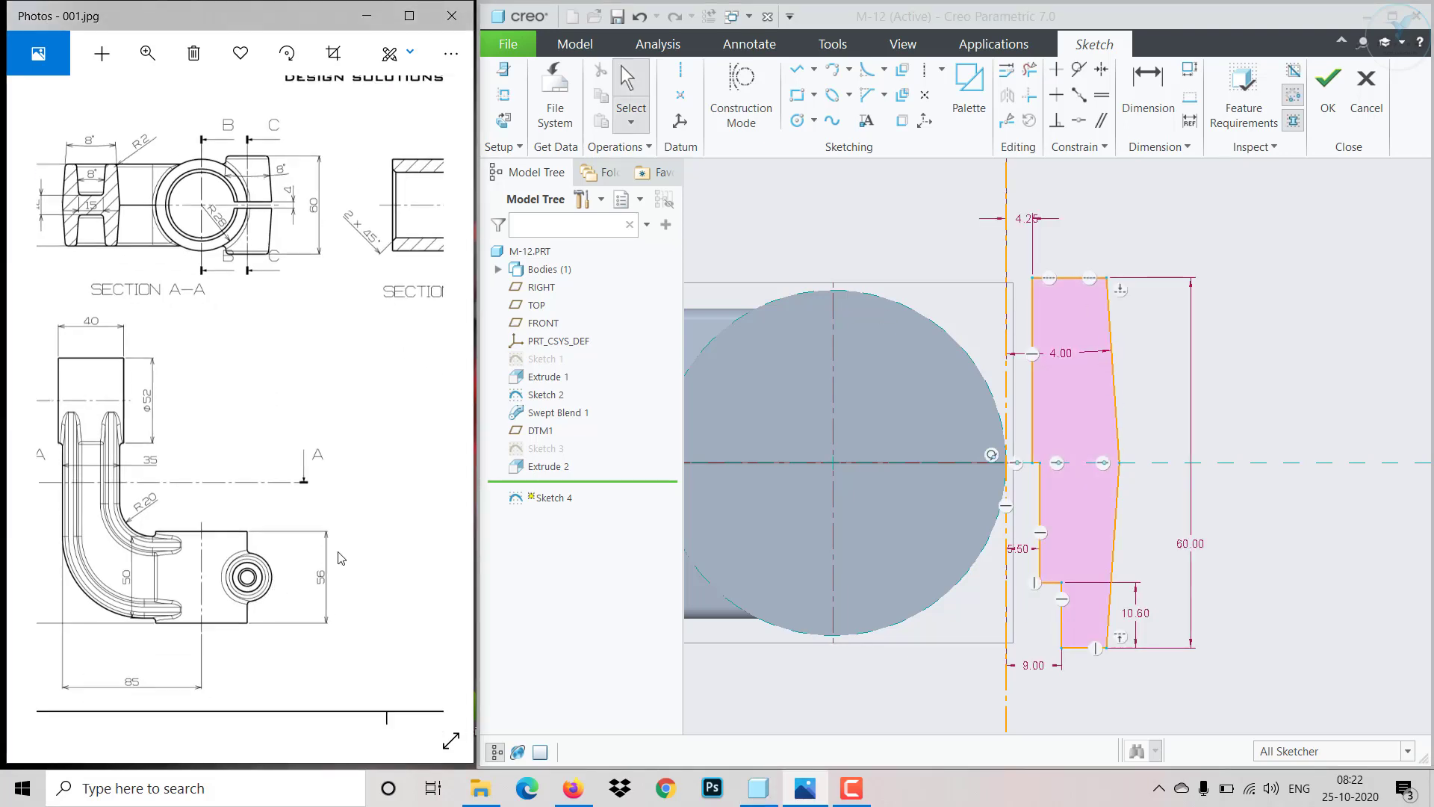
{"action": "left_click", "coordinate": [1140, 121]}
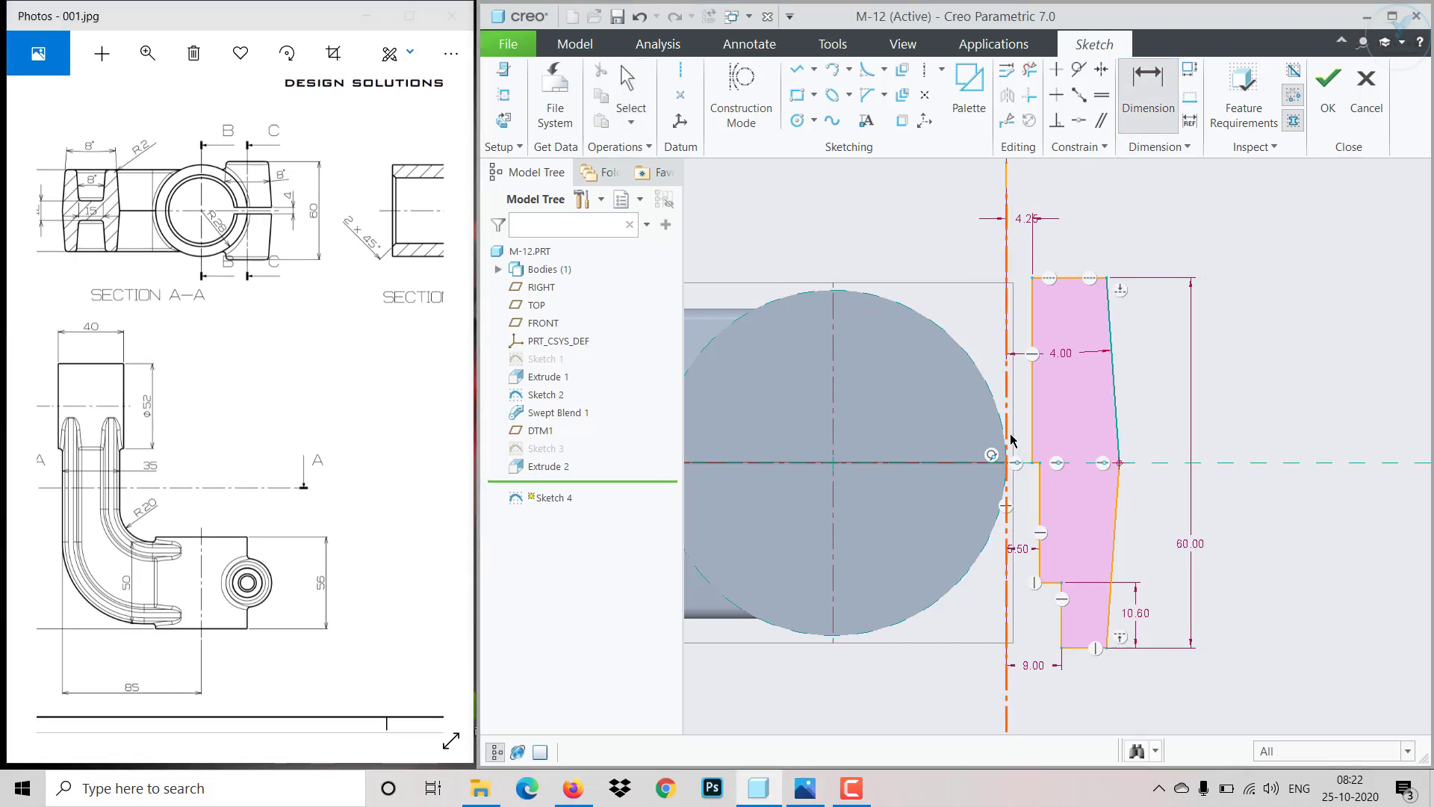
{"action": "middle_click", "coordinate": [1063, 202]}
{"action": "type", "text": "1"}
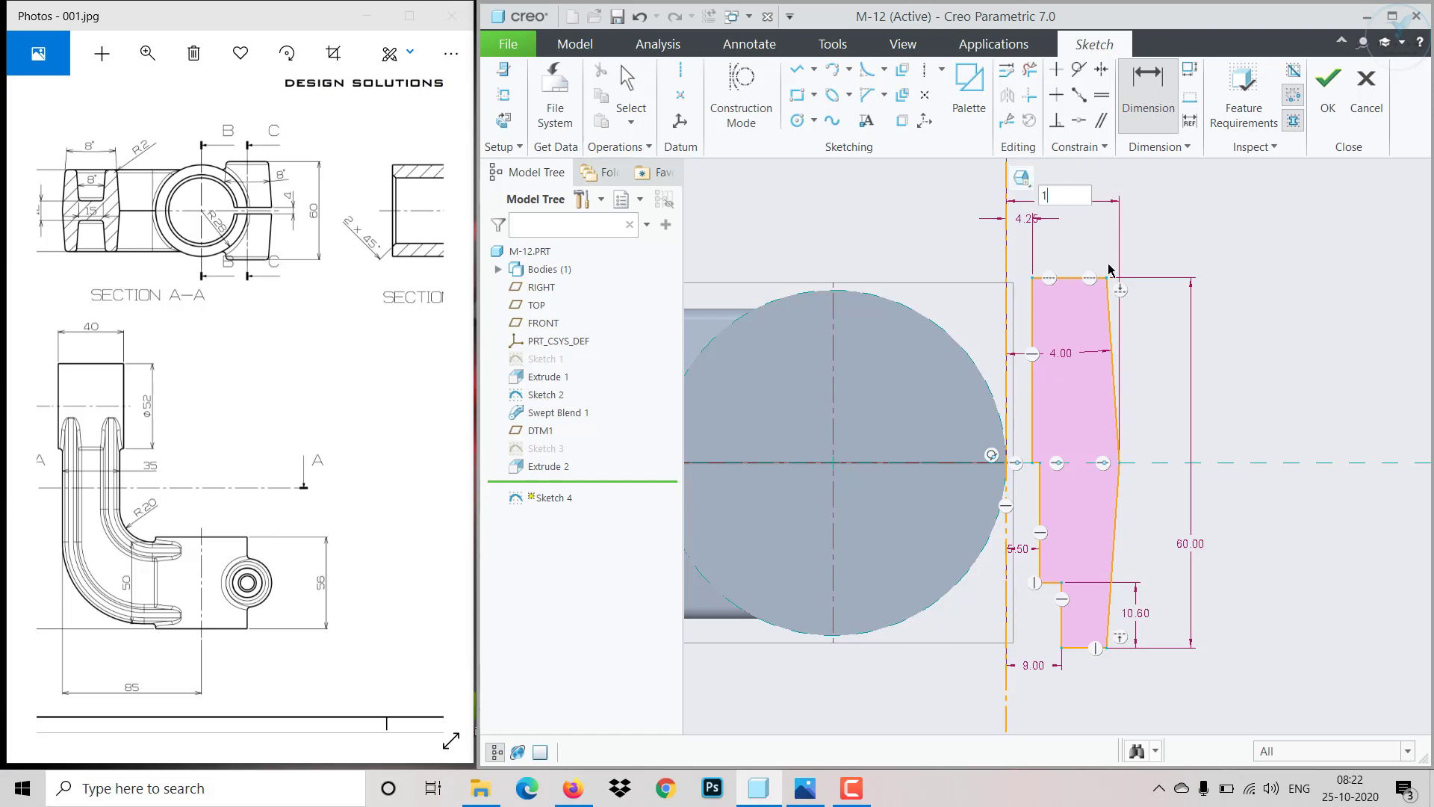
{"action": "type", "text": "5"}
{"action": "key", "text": "Return"}
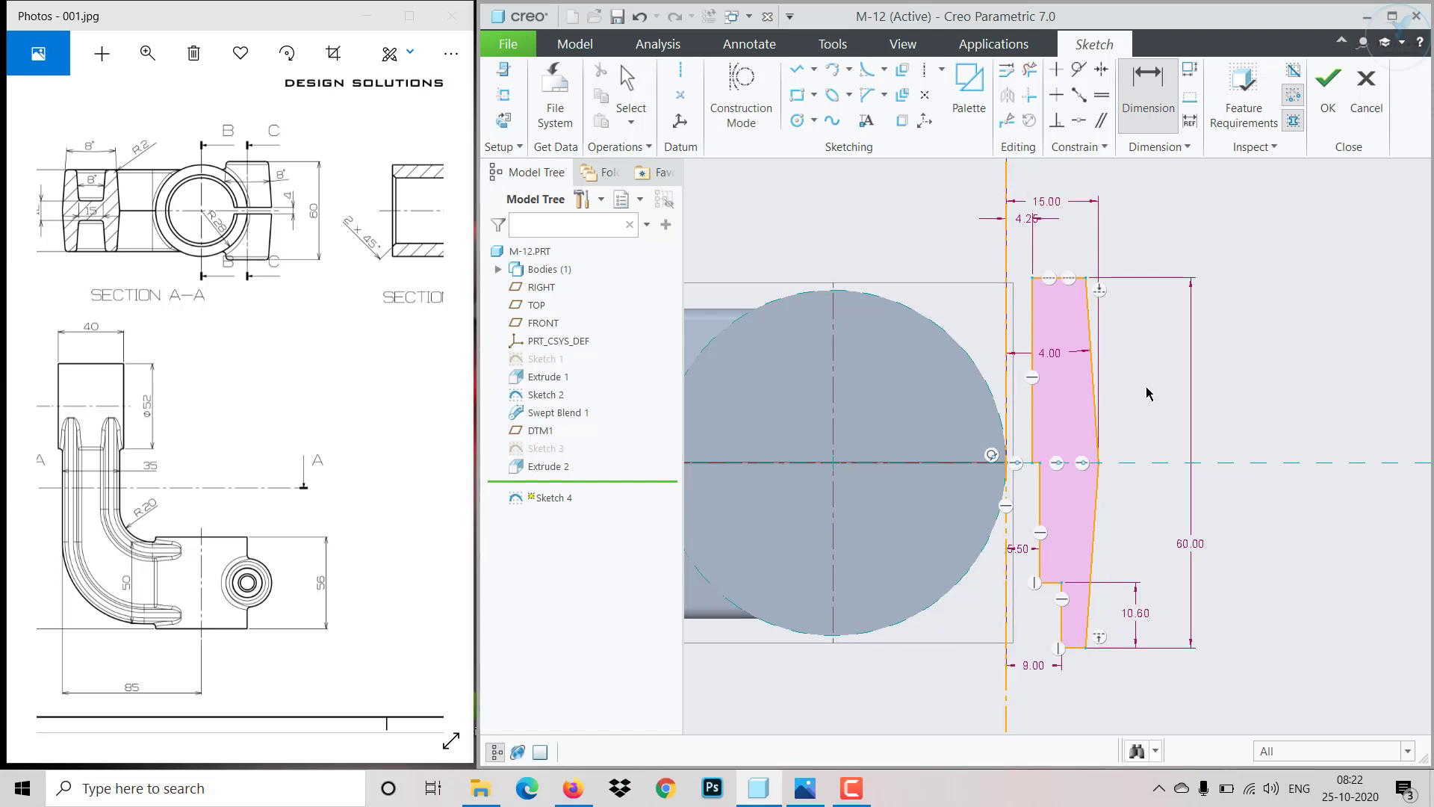
{"action": "middle_click", "coordinate": [1149, 394]}
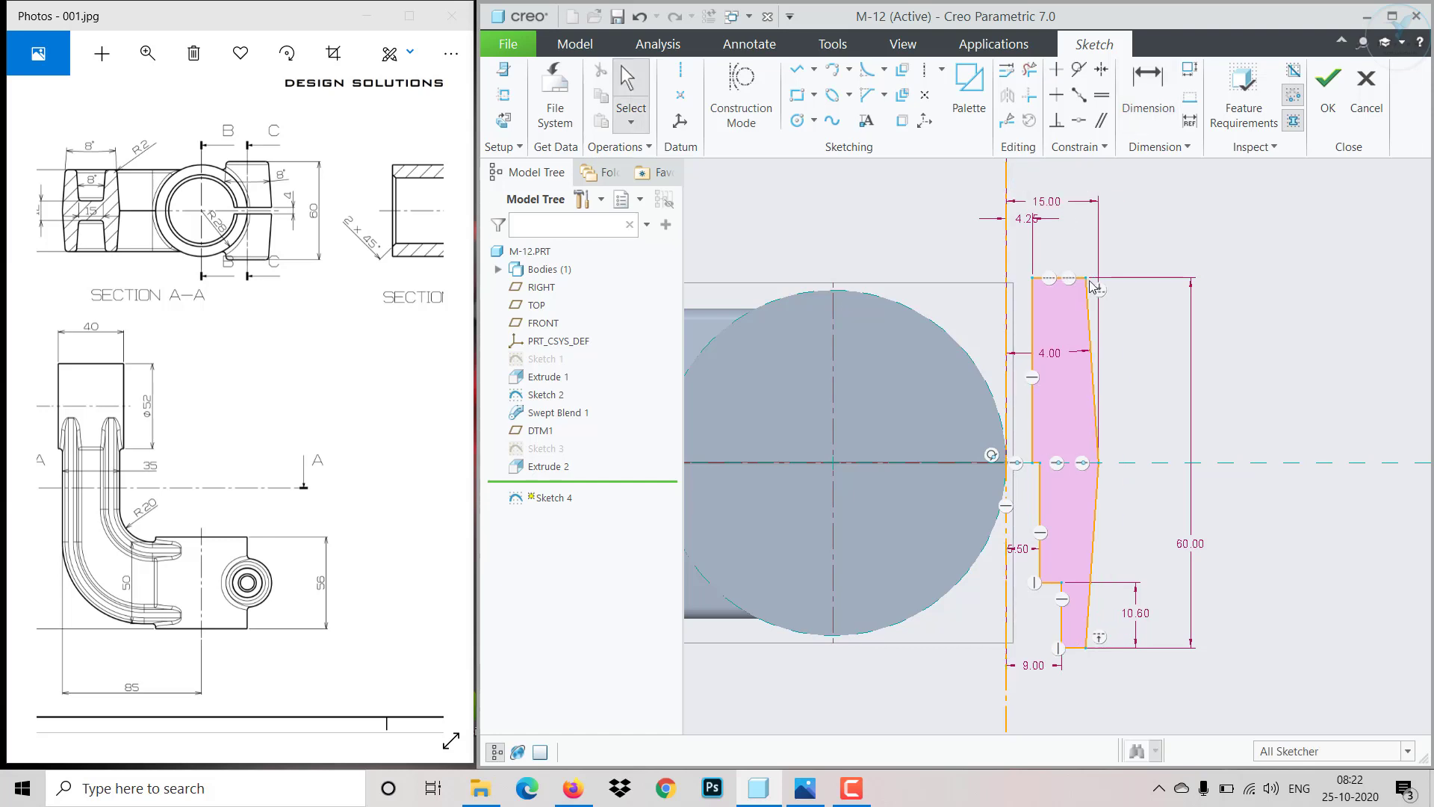
- Finish the sketch and revolve it 360° about its internal centerline as a solid
{"action": "left_click", "coordinate": [1328, 84]}
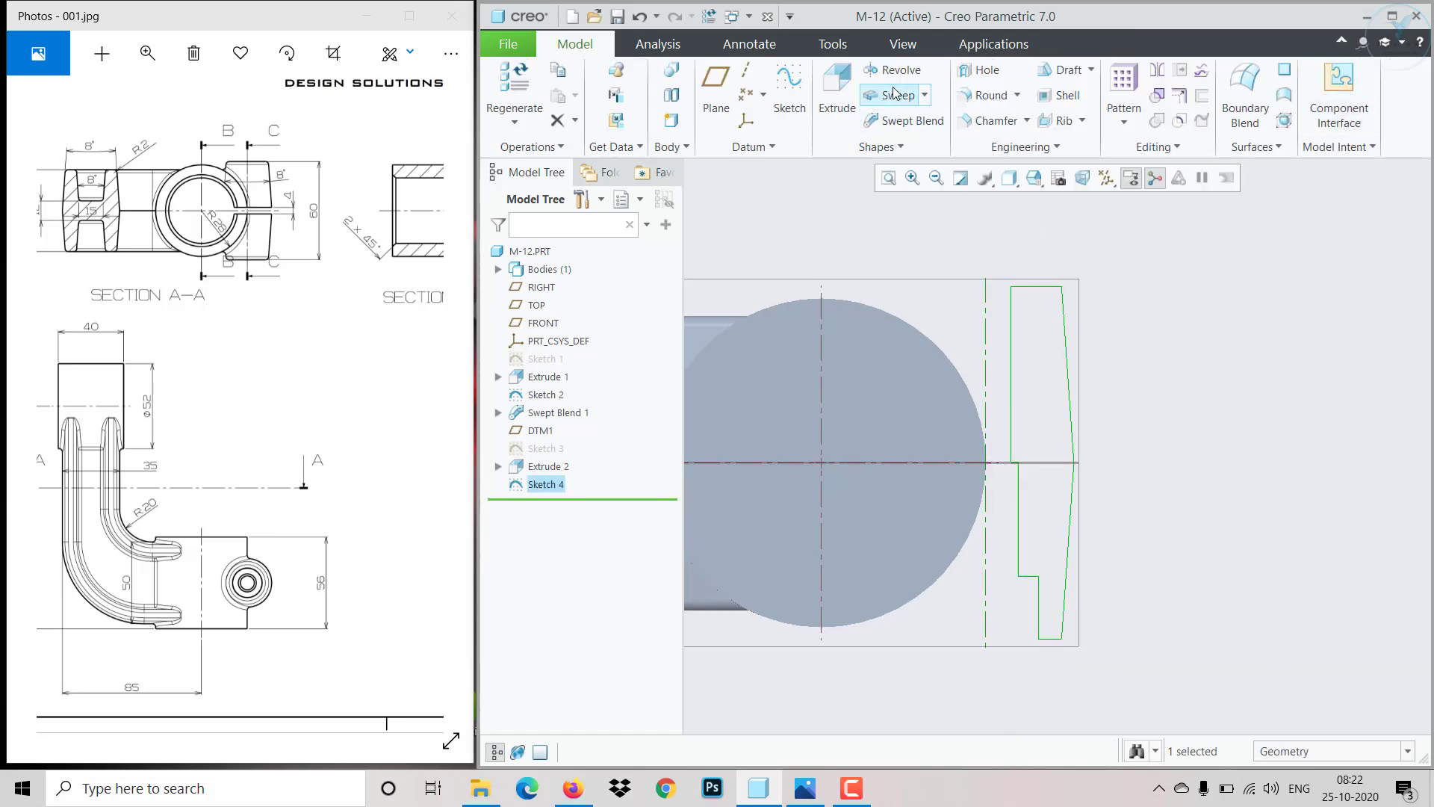
{"action": "left_click", "coordinate": [891, 68]}
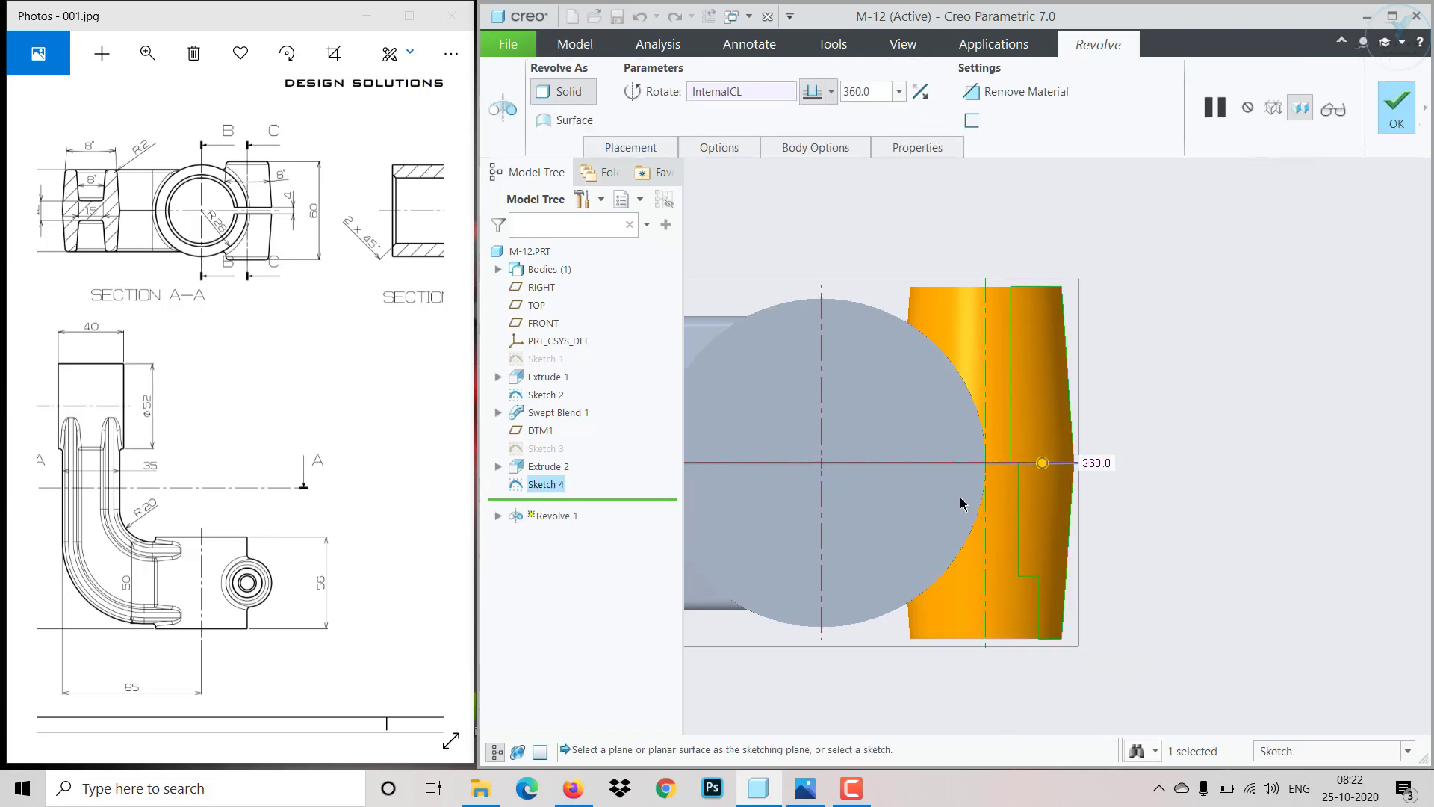
{"action": "middle_click_drag", "start_coordinate": [961, 503], "coordinate": [932, 425]}
{"action": "scroll", "coordinate": [944, 450], "scroll_direction": "up", "scroll_amount": 5}
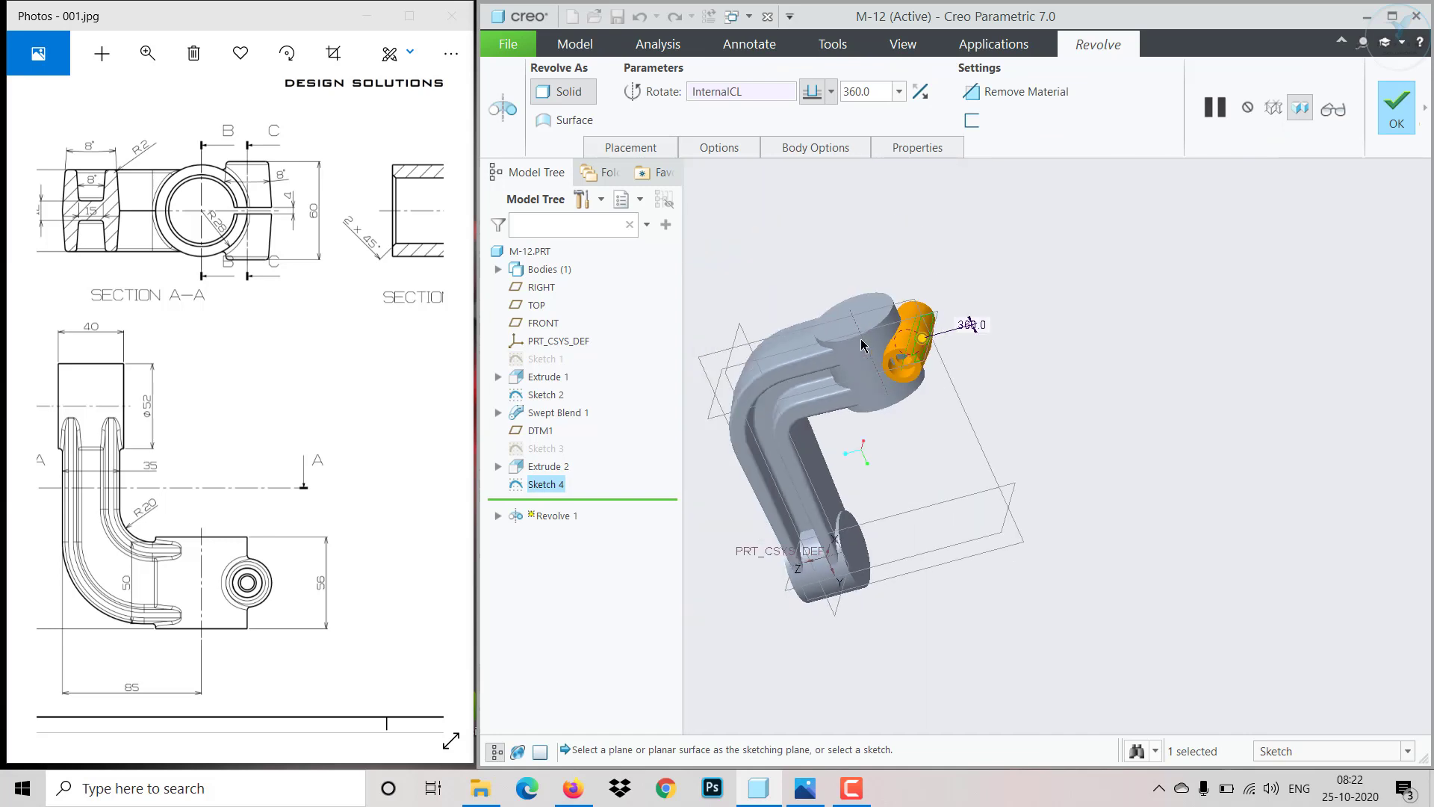
{"action": "middle_click_drag", "start_coordinate": [863, 342], "coordinate": [791, 529]}
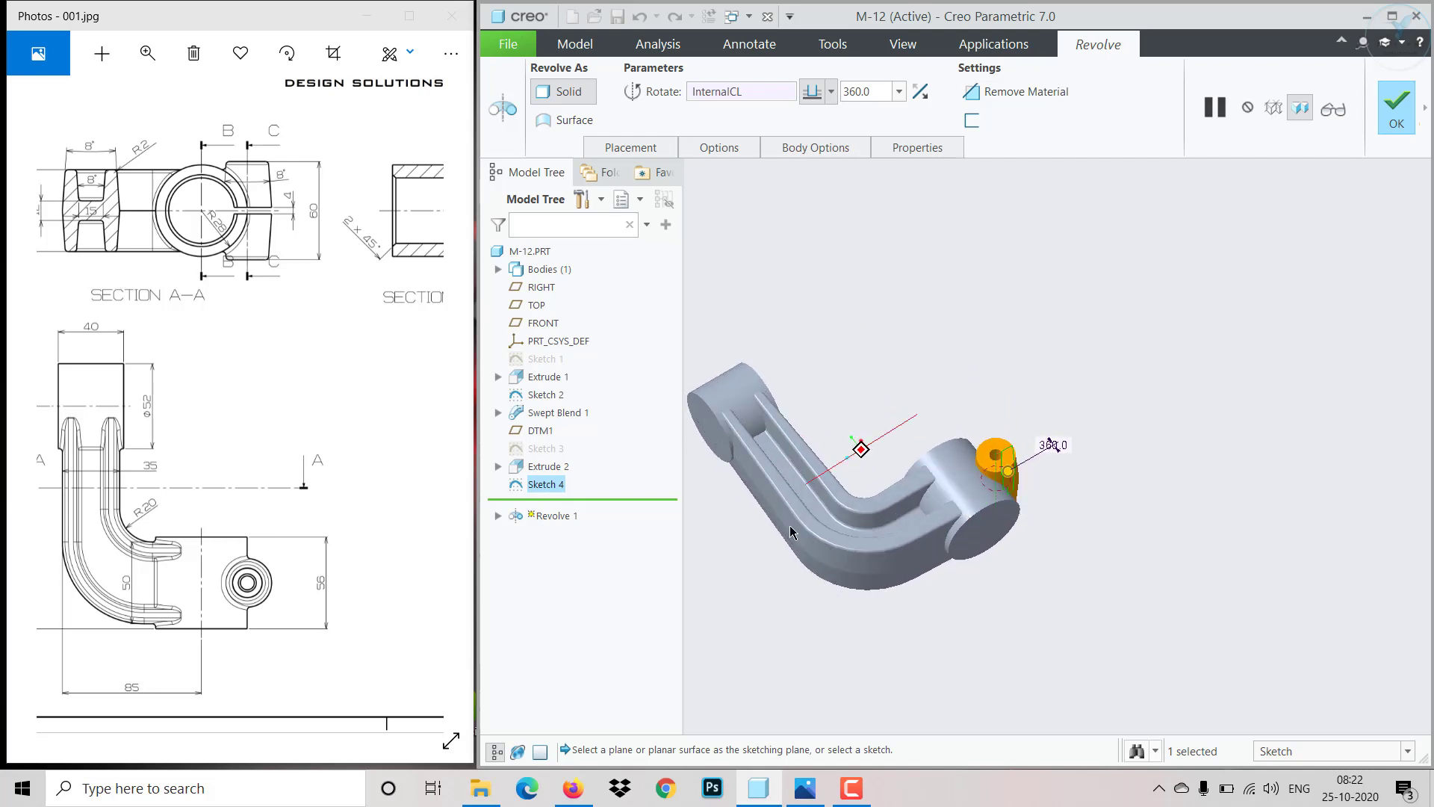
{"action": "middle_click", "coordinate": [876, 489]}
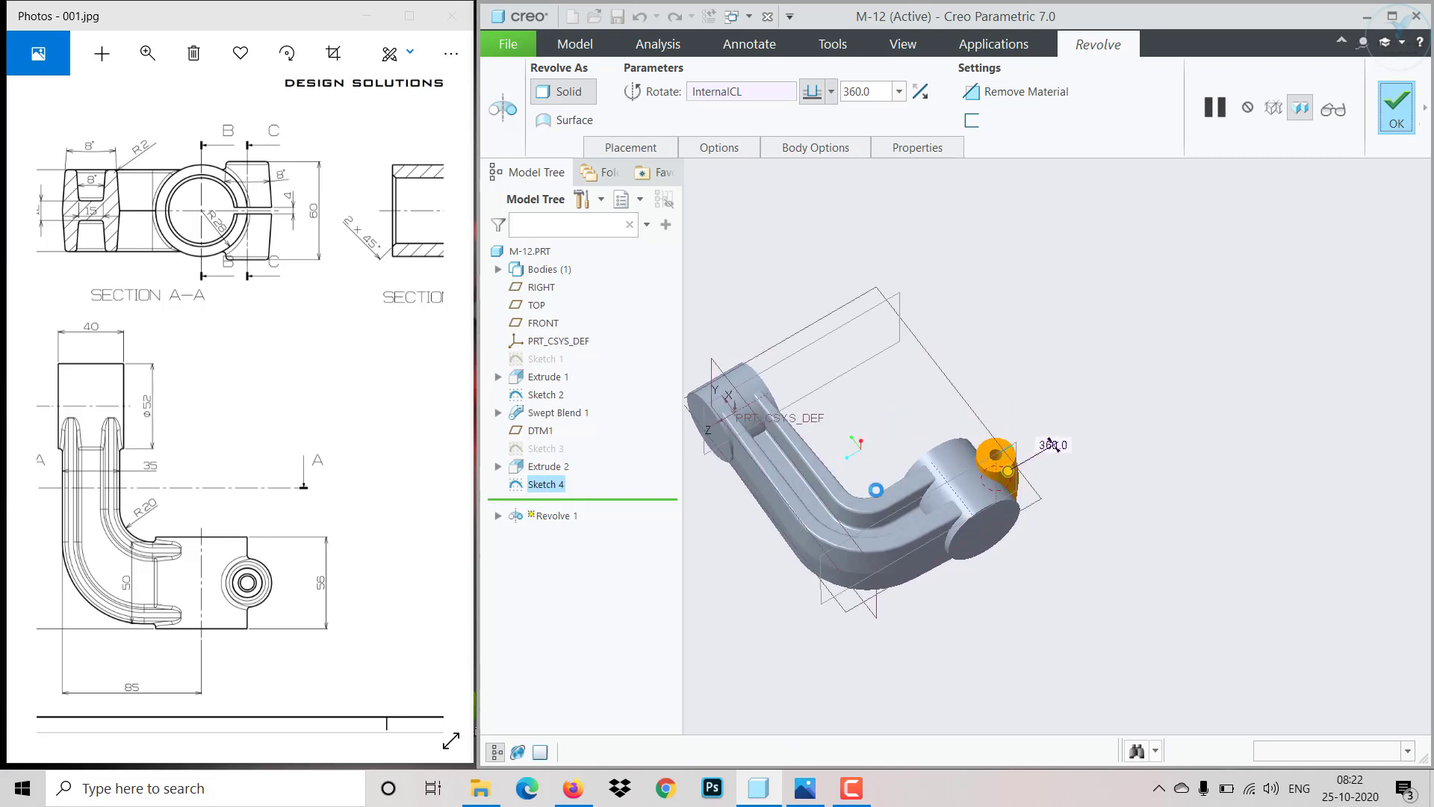
- Start a Round on the top outer edge of the revolved boss with a 2 mm radius
{"action": "left_click", "coordinate": [1169, 369]}
{"action": "scroll", "coordinate": [1065, 484], "scroll_direction": "down", "scroll_amount": 5}
{"action": "middle_click_drag", "start_coordinate": [992, 549], "coordinate": [934, 475]}
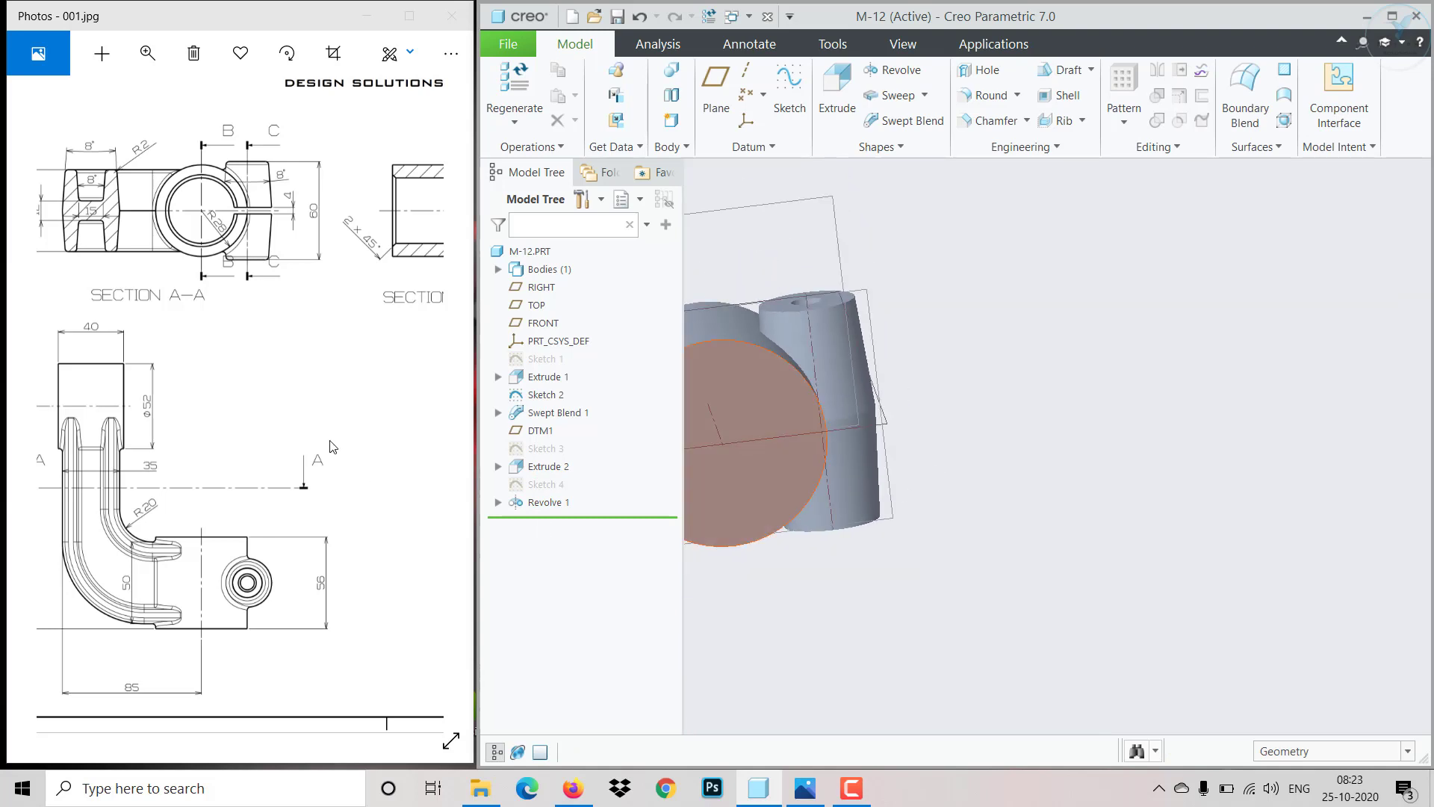
{"action": "mouse_move", "coordinate": [283, 416]}
{"action": "left_mouse_down"}
{"action": "mouse_move", "coordinate": [261, 476]}
{"action": "mouse_move", "coordinate": [139, 461]}
{"action": "left_mouse_up"}
{"action": "mouse_move", "coordinate": [258, 469]}
{"action": "left_mouse_down"}
{"action": "mouse_move", "coordinate": [124, 411]}
{"action": "mouse_move", "coordinate": [201, 455]}
{"action": "mouse_move", "coordinate": [103, 431]}
{"action": "mouse_move", "coordinate": [150, 440]}
{"action": "mouse_move", "coordinate": [150, 465]}
{"action": "left_mouse_up"}
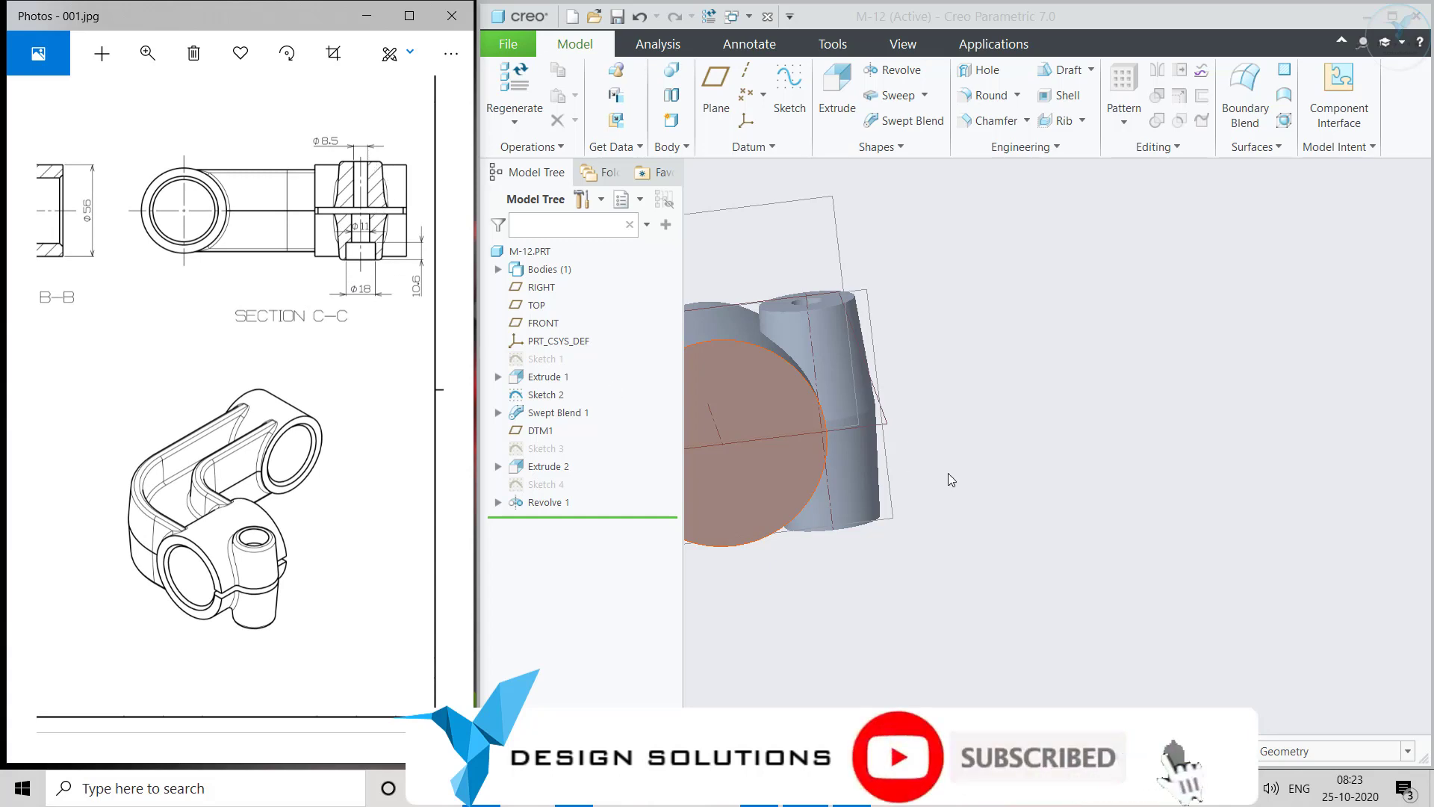
{"action": "middle_click_drag", "start_coordinate": [951, 478], "coordinate": [1085, 474]}
{"action": "left_click", "coordinate": [987, 95]}
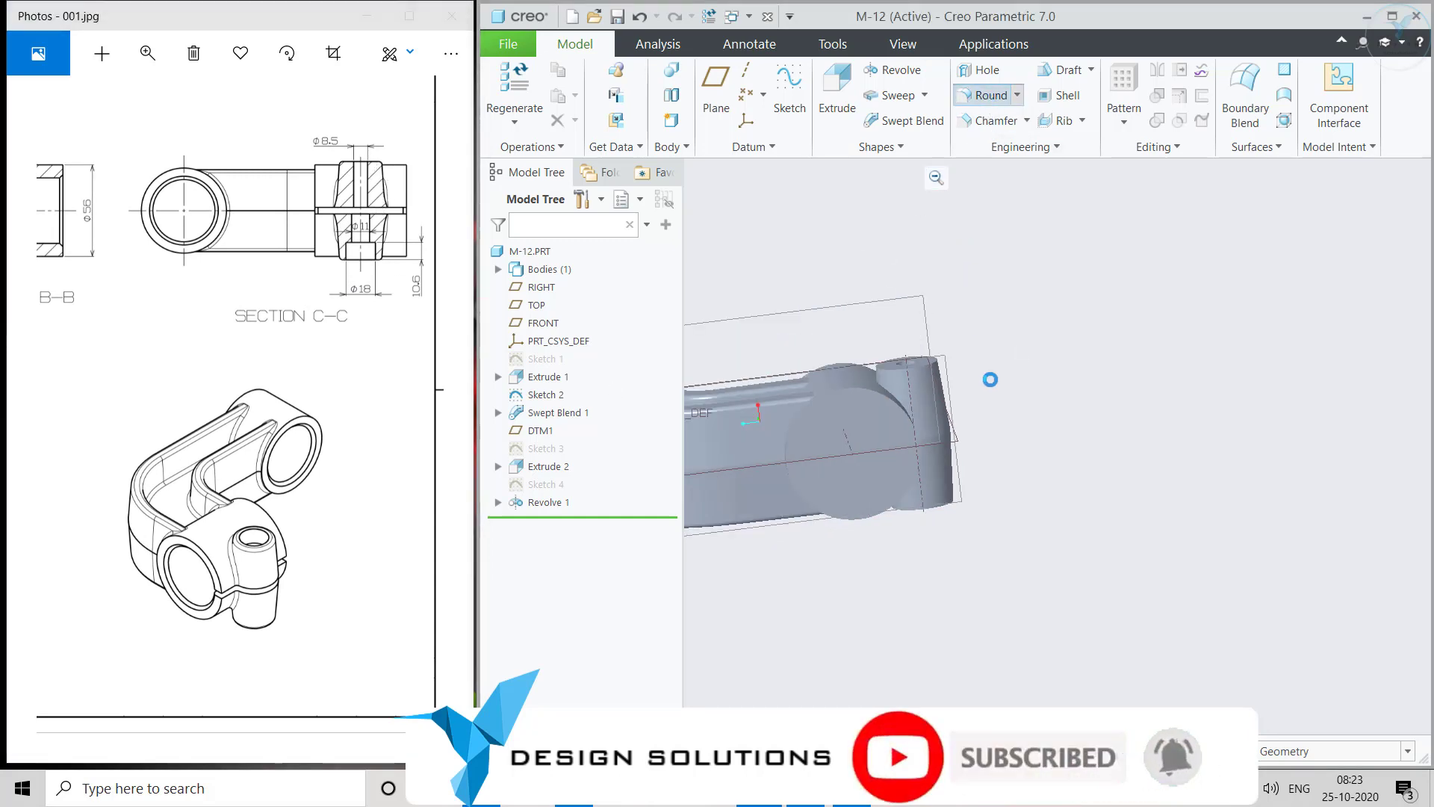
{"action": "middle_click_drag", "start_coordinate": [1001, 371], "coordinate": [1036, 424]}
{"action": "scroll", "coordinate": [981, 453], "scroll_direction": "down", "scroll_amount": 4}
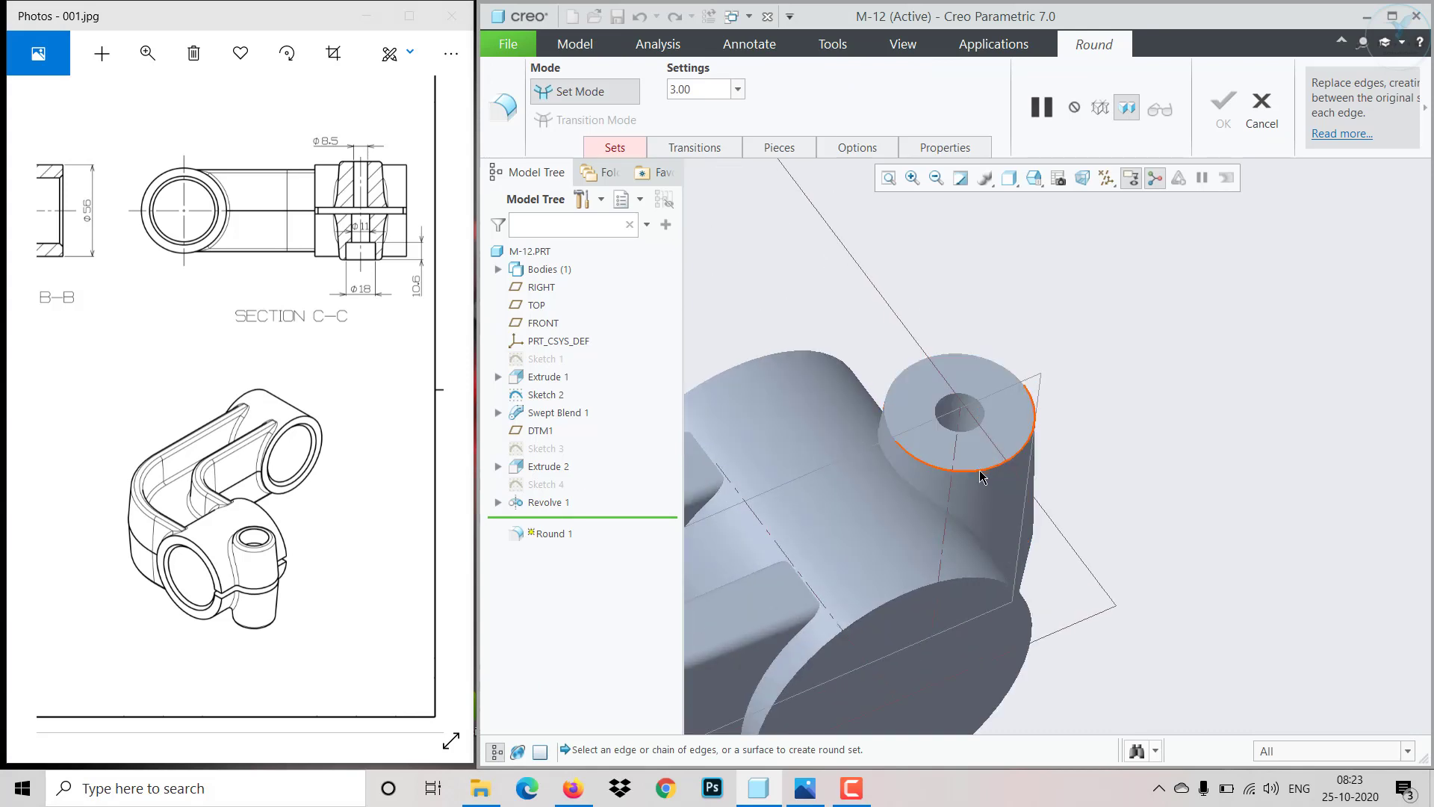
{"action": "left_click", "coordinate": [981, 473]}
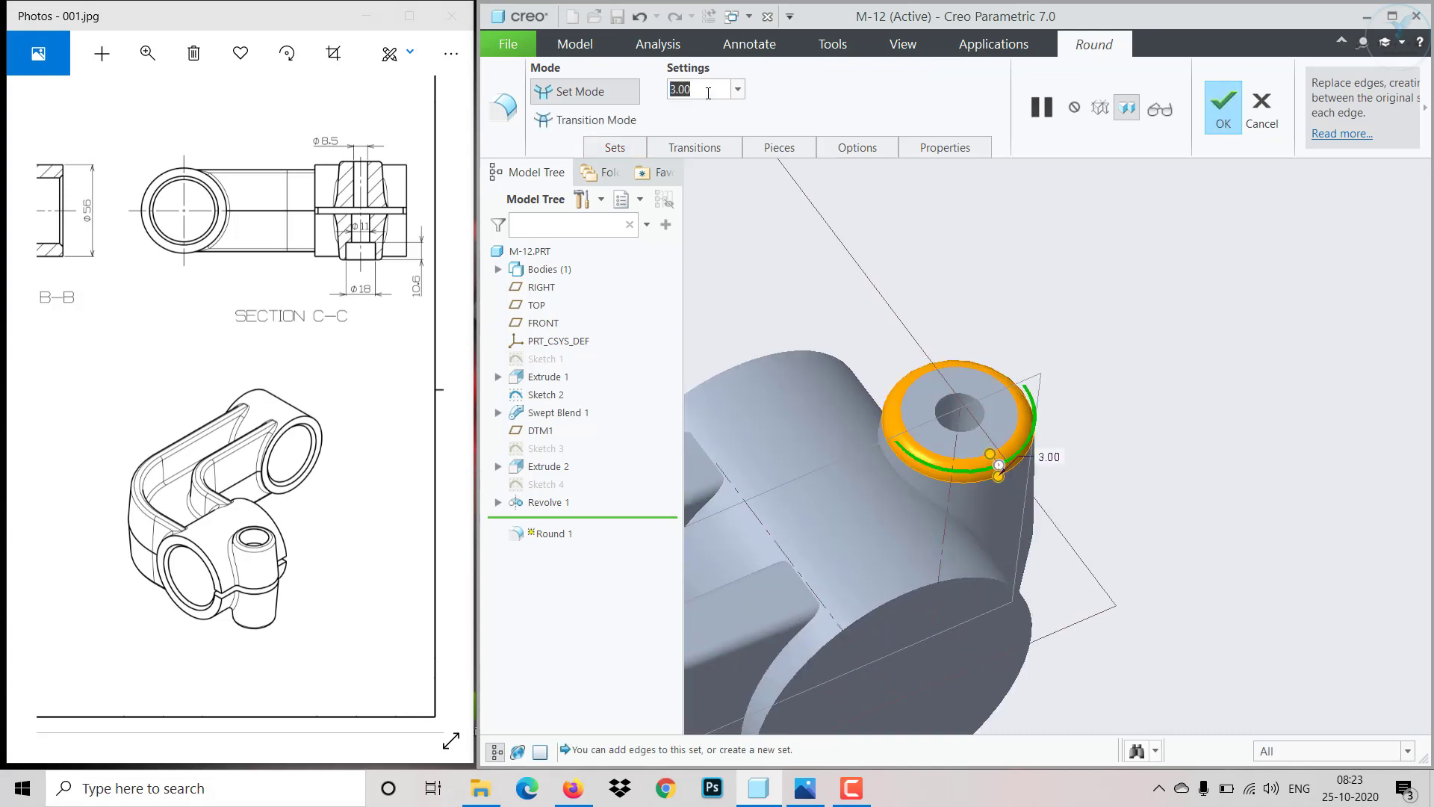
{"action": "type", "text": "2"}
{"action": "key", "text": "Return"}
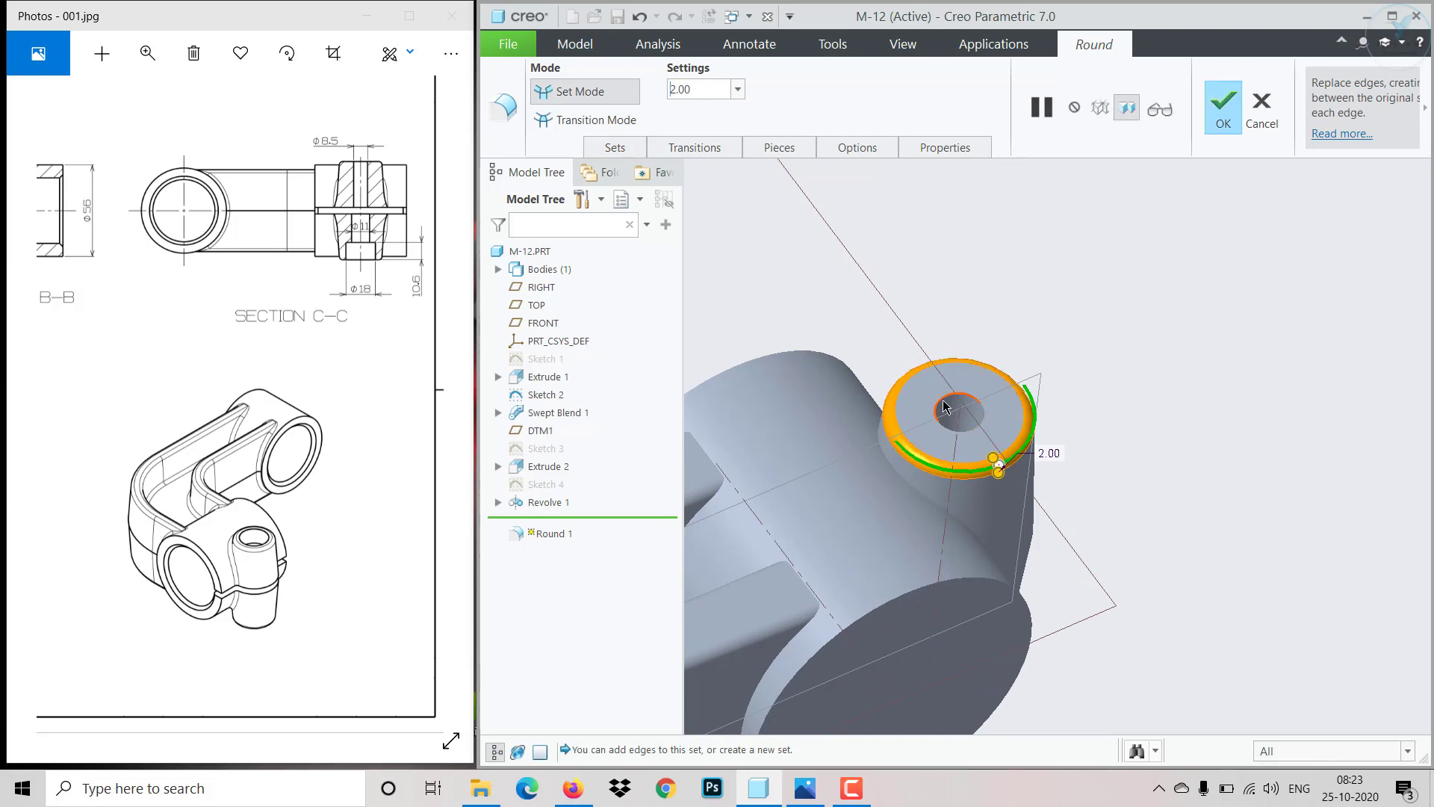
- Add the lower edges of the revolved side boss to the 2 mm round
{"action": "middle_click_drag", "start_coordinate": [1096, 491], "coordinate": [877, 263]}
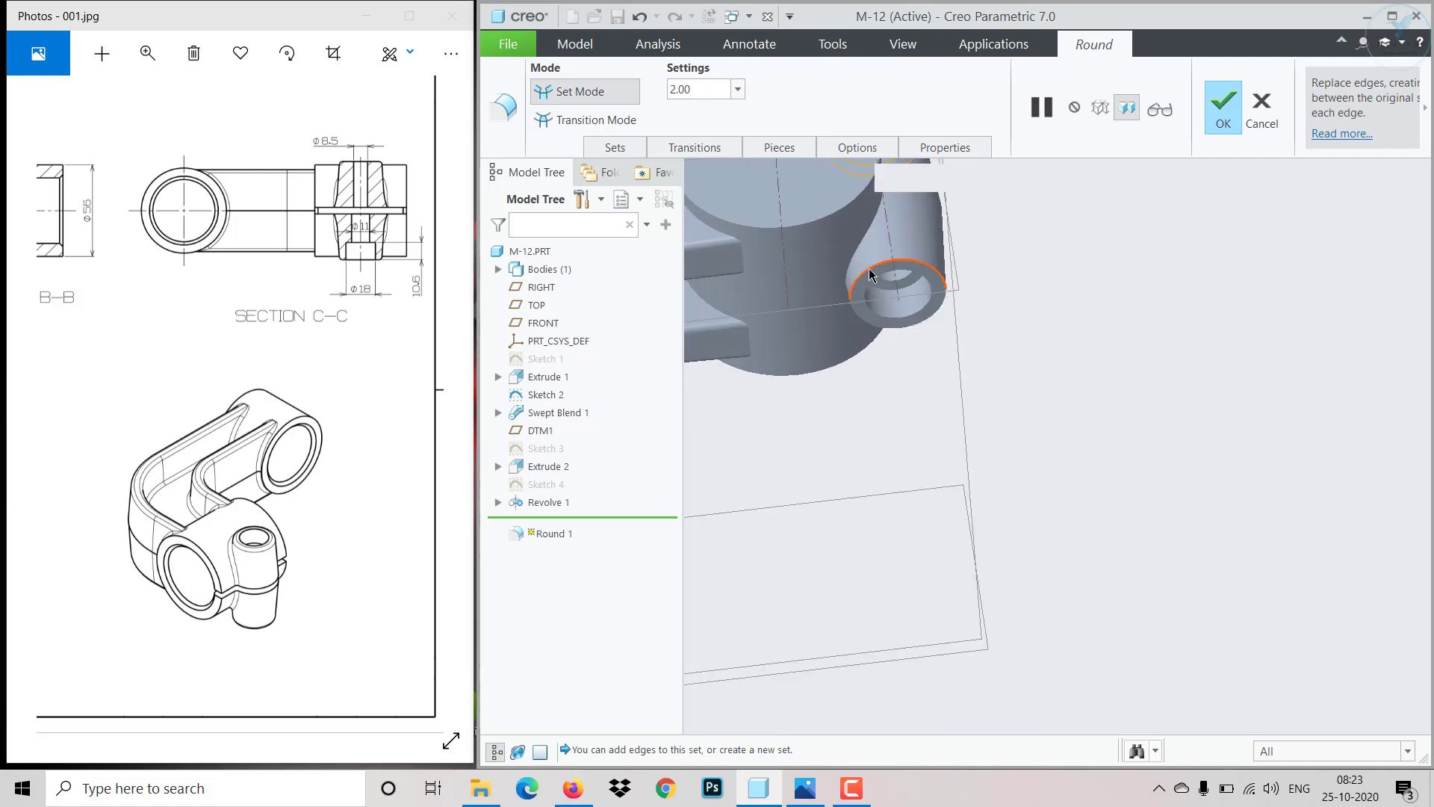
{"action": "left_click", "coordinate": [875, 281]}
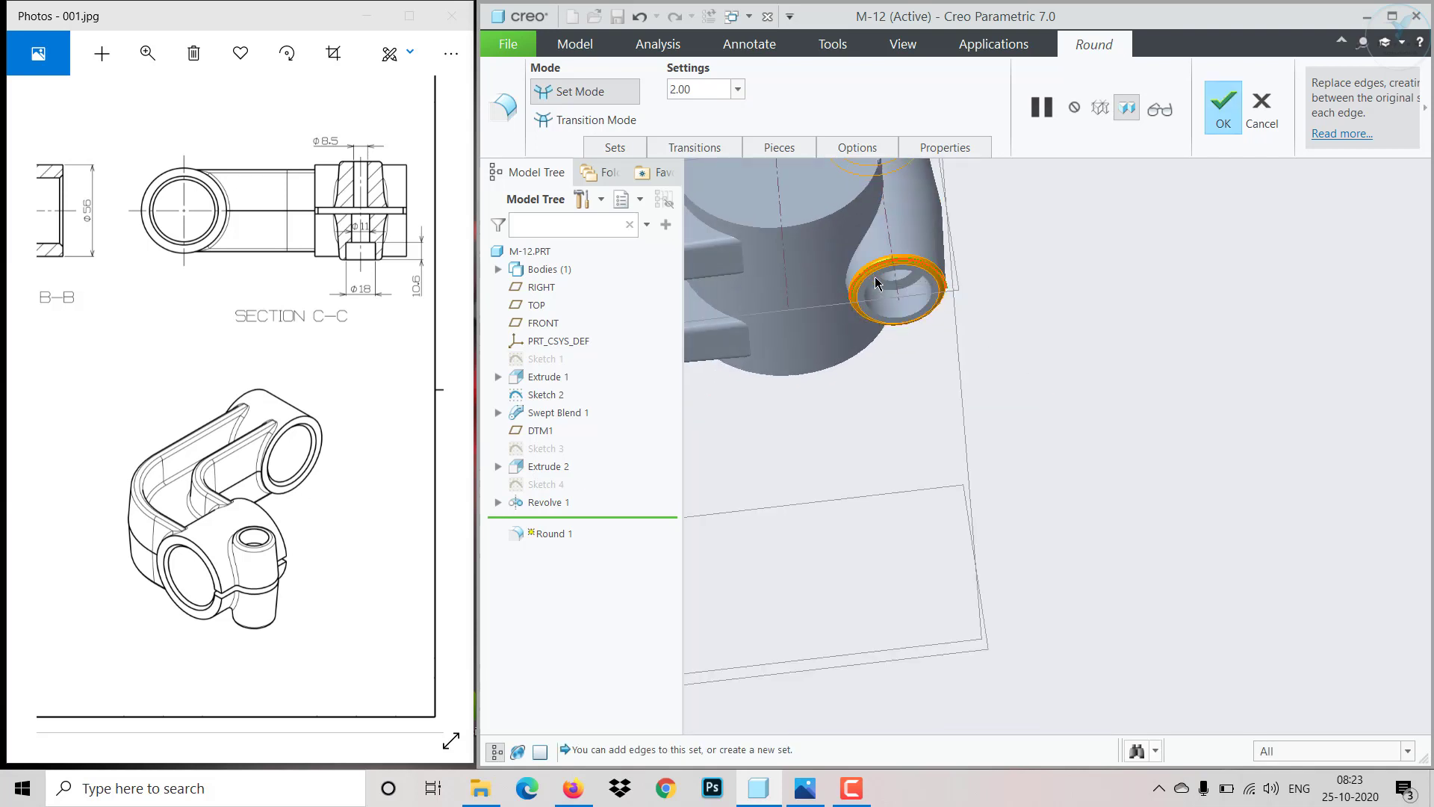
{"action": "left_click", "coordinate": [890, 323], "text": "ctrl"}
- Add the slot edges and the adjacent end-boss edges to the same 2 mm round set
{"action": "middle_click_drag", "start_coordinate": [1014, 357], "coordinate": [1074, 469]}
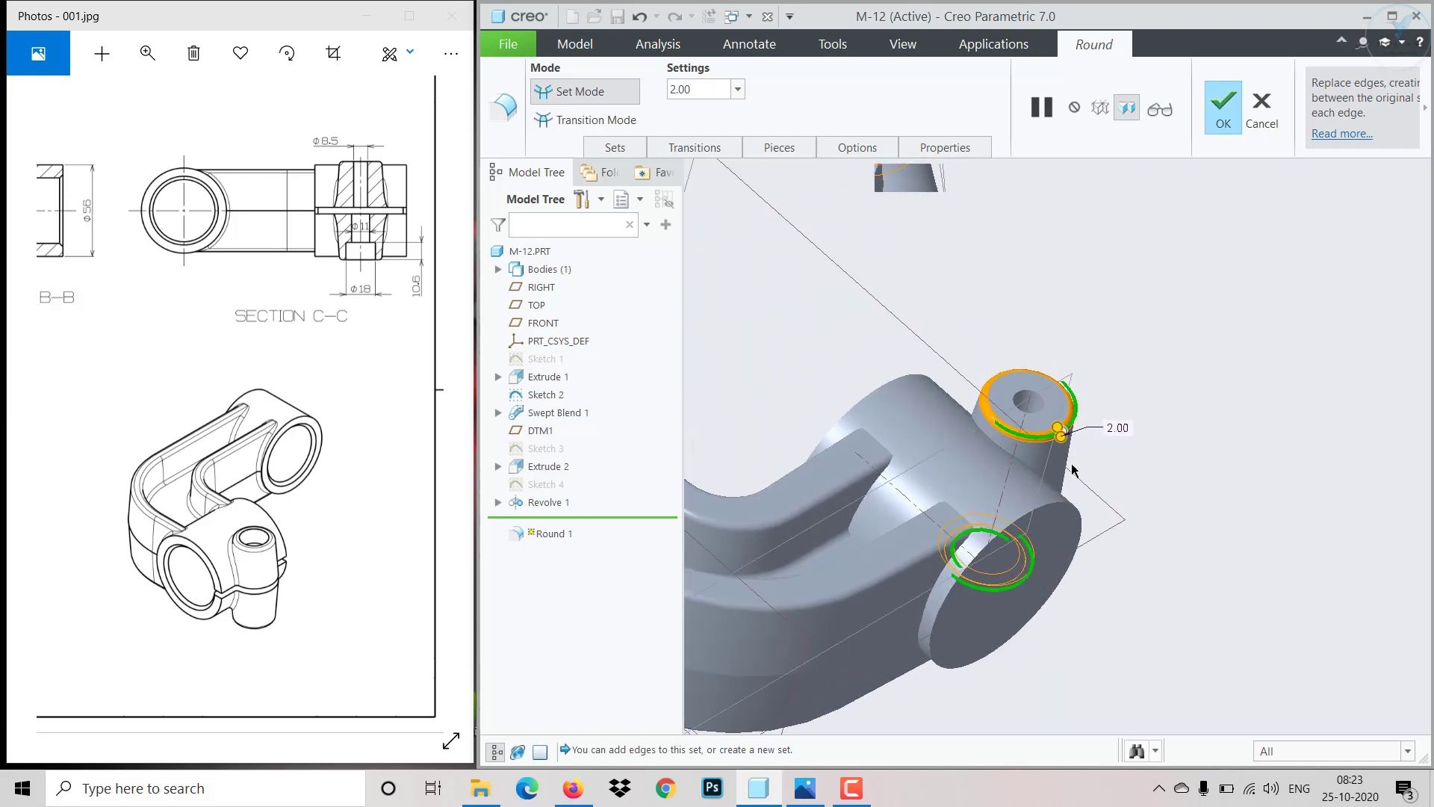
{"action": "left_click", "coordinate": [884, 476], "text": "ctrl"}
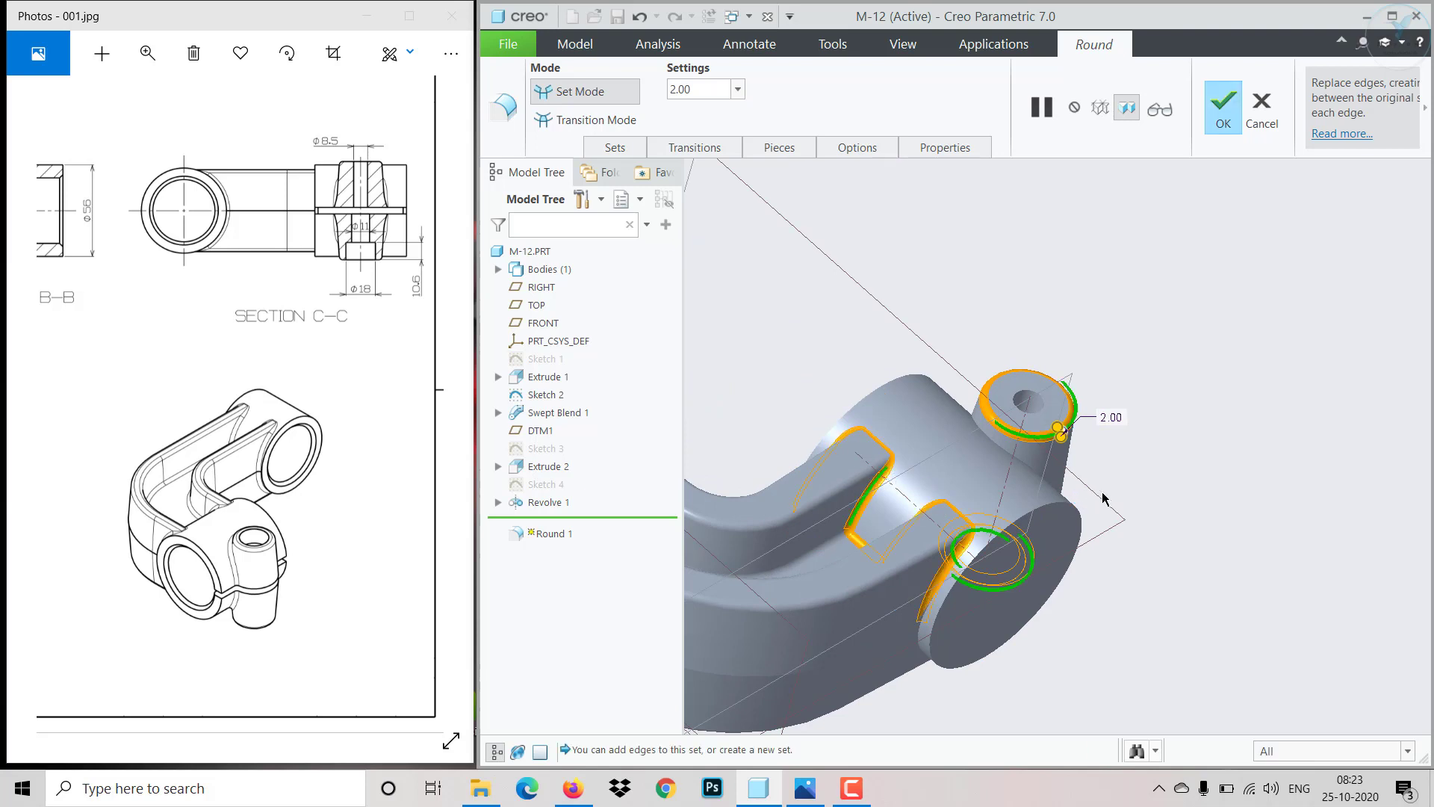
{"action": "middle_click_drag", "start_coordinate": [1078, 498], "coordinate": [1020, 457]}
{"action": "scroll", "coordinate": [1021, 457], "scroll_direction": "down", "scroll_amount": 3}
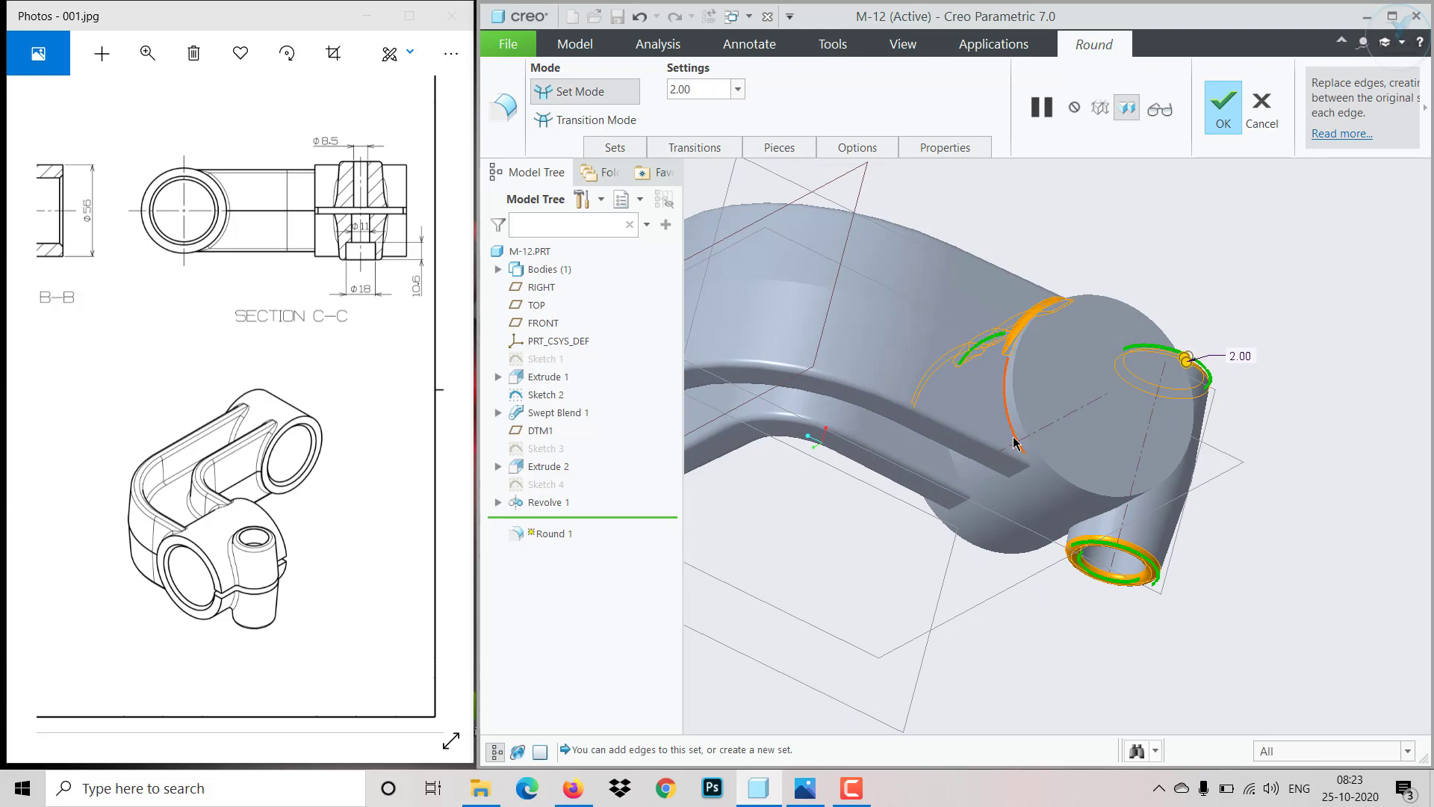
{"action": "left_click", "coordinate": [1014, 442], "text": "ctrl"}
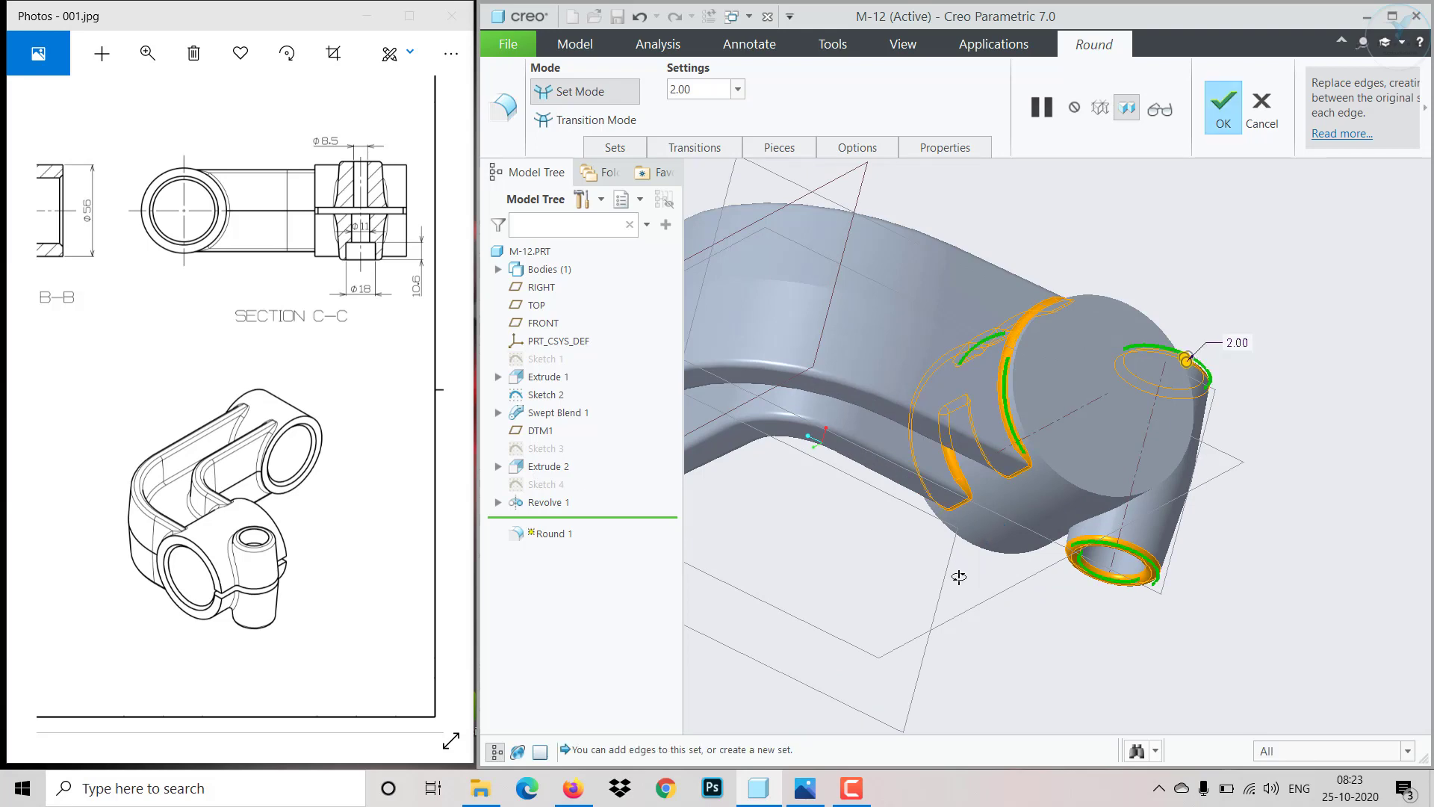
- Add the far end boss's edges where it meets the arm to the round and complete the Round feature
{"action": "middle_click_drag", "start_coordinate": [957, 576], "coordinate": [990, 667]}
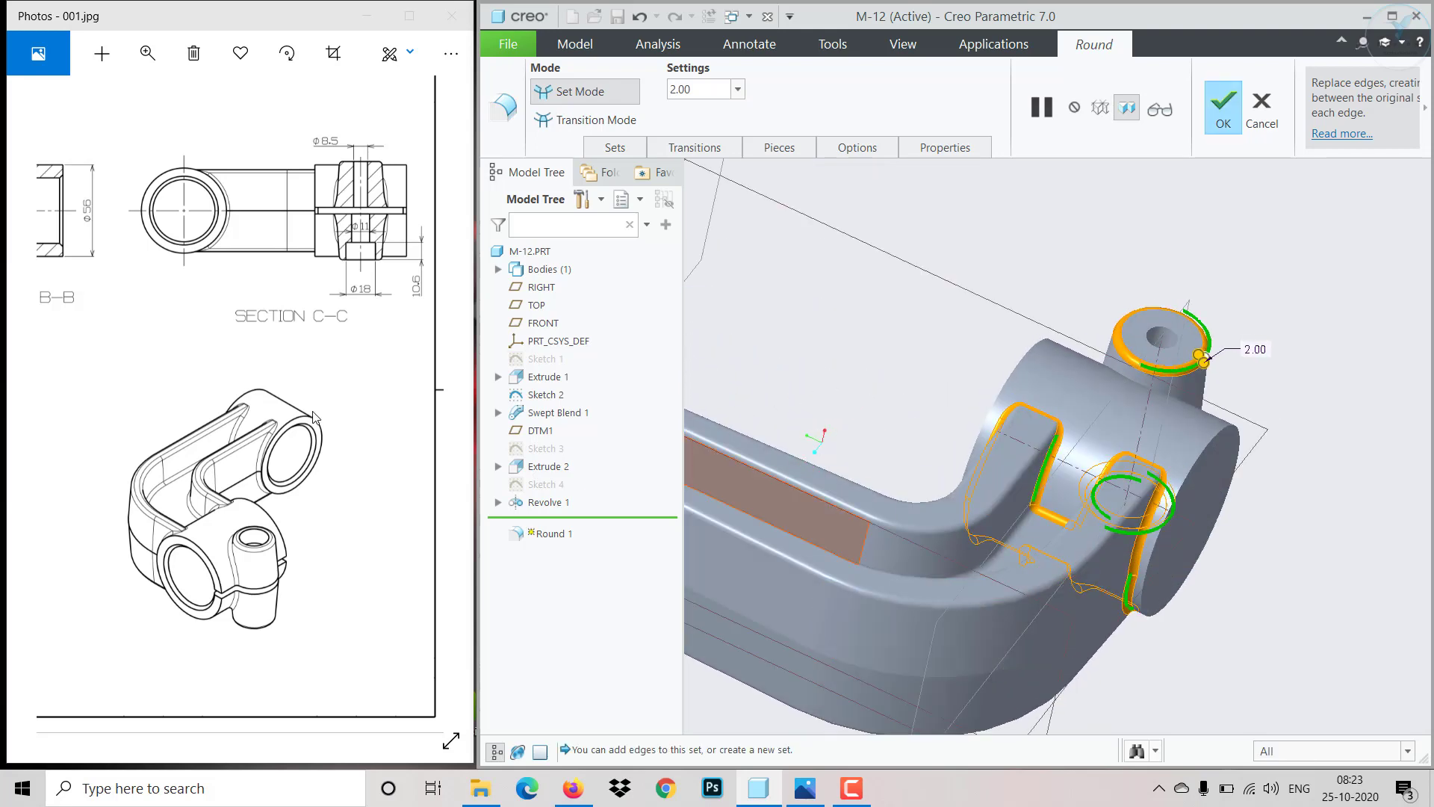
{"action": "left_click_drag", "start_coordinate": [192, 386], "coordinate": [412, 421]}
{"action": "left_click_drag", "start_coordinate": [159, 419], "coordinate": [339, 445]}
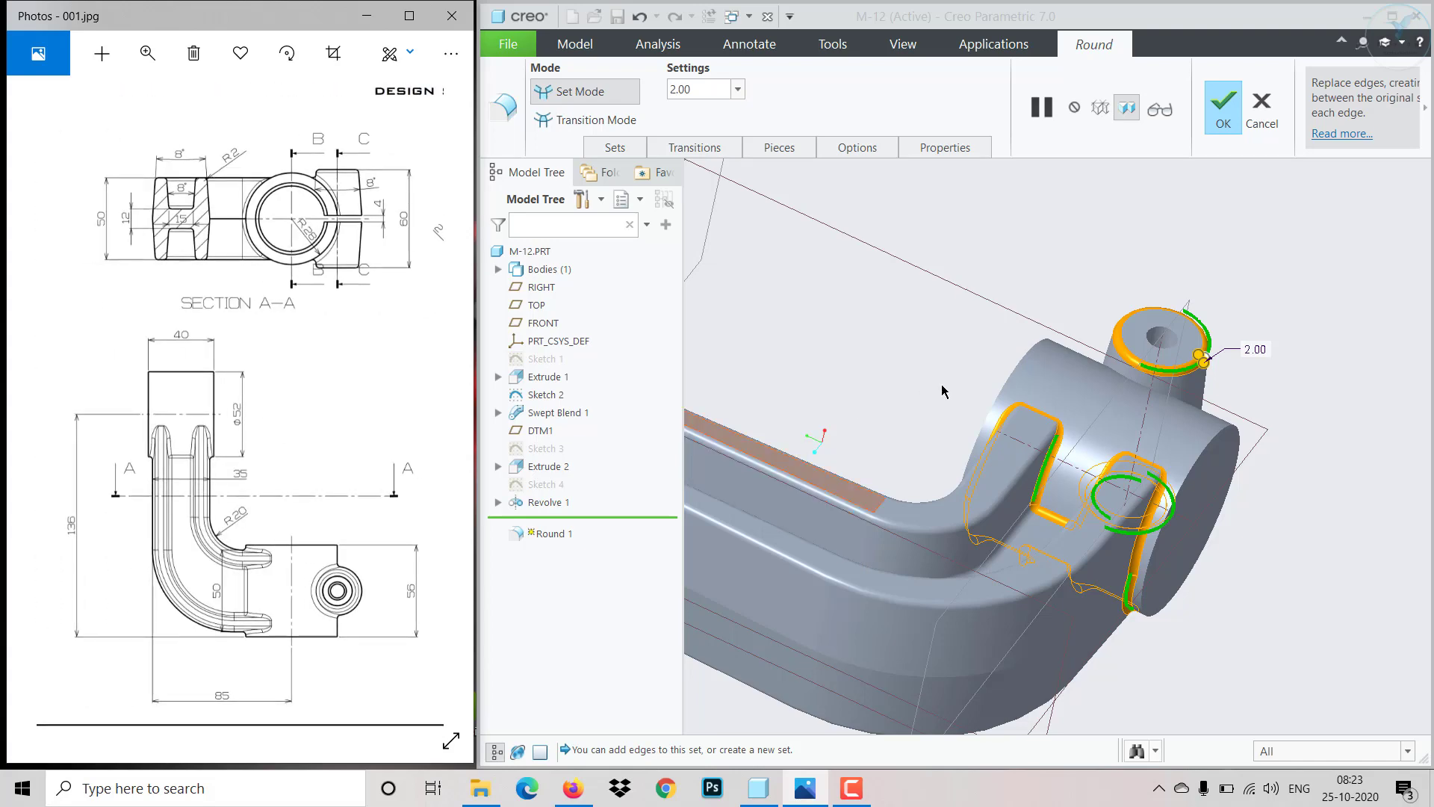
{"action": "scroll", "coordinate": [973, 377], "scroll_direction": "down", "scroll_amount": 3}
{"action": "scroll", "coordinate": [975, 371], "scroll_direction": "up", "scroll_amount": 8}
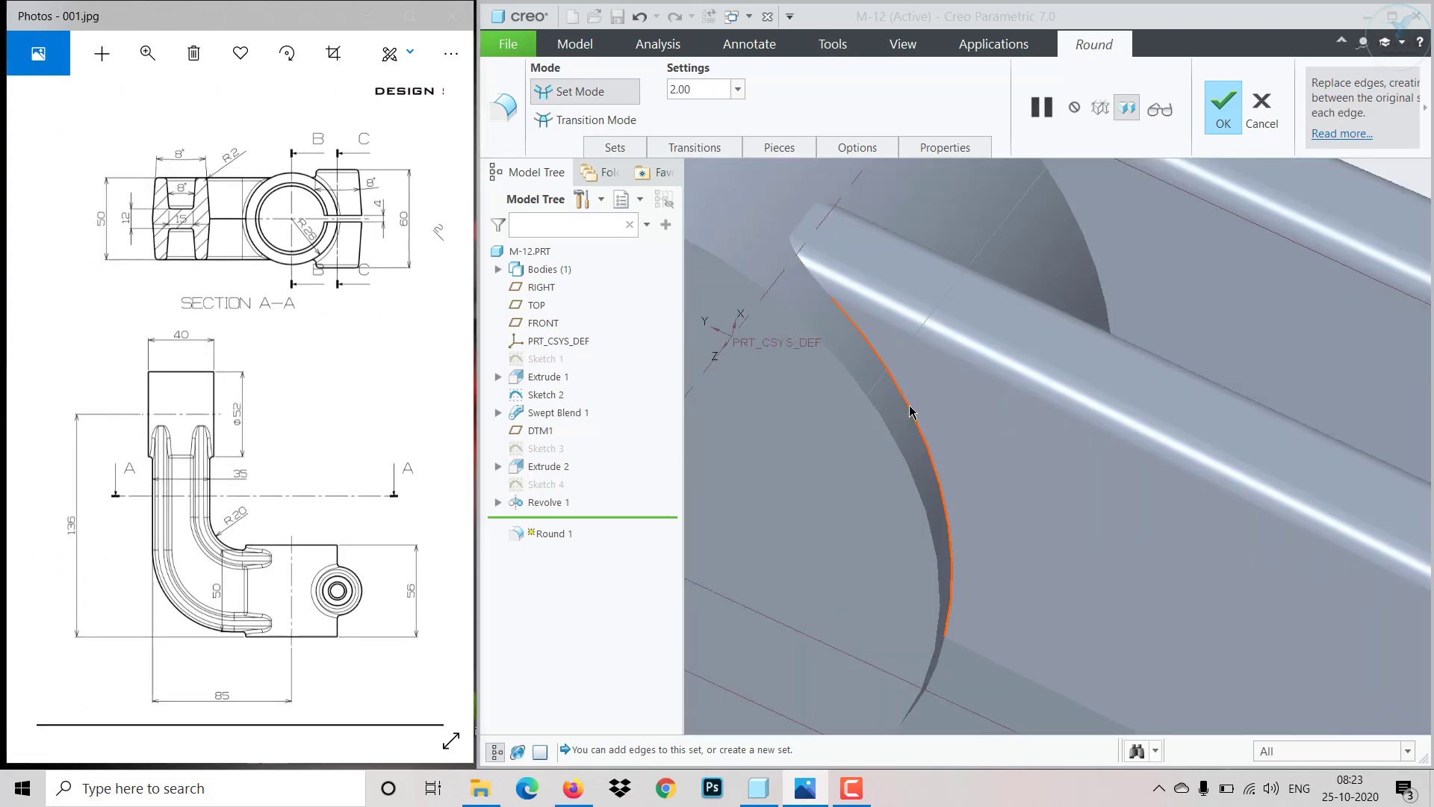
{"action": "left_click", "coordinate": [909, 406]}
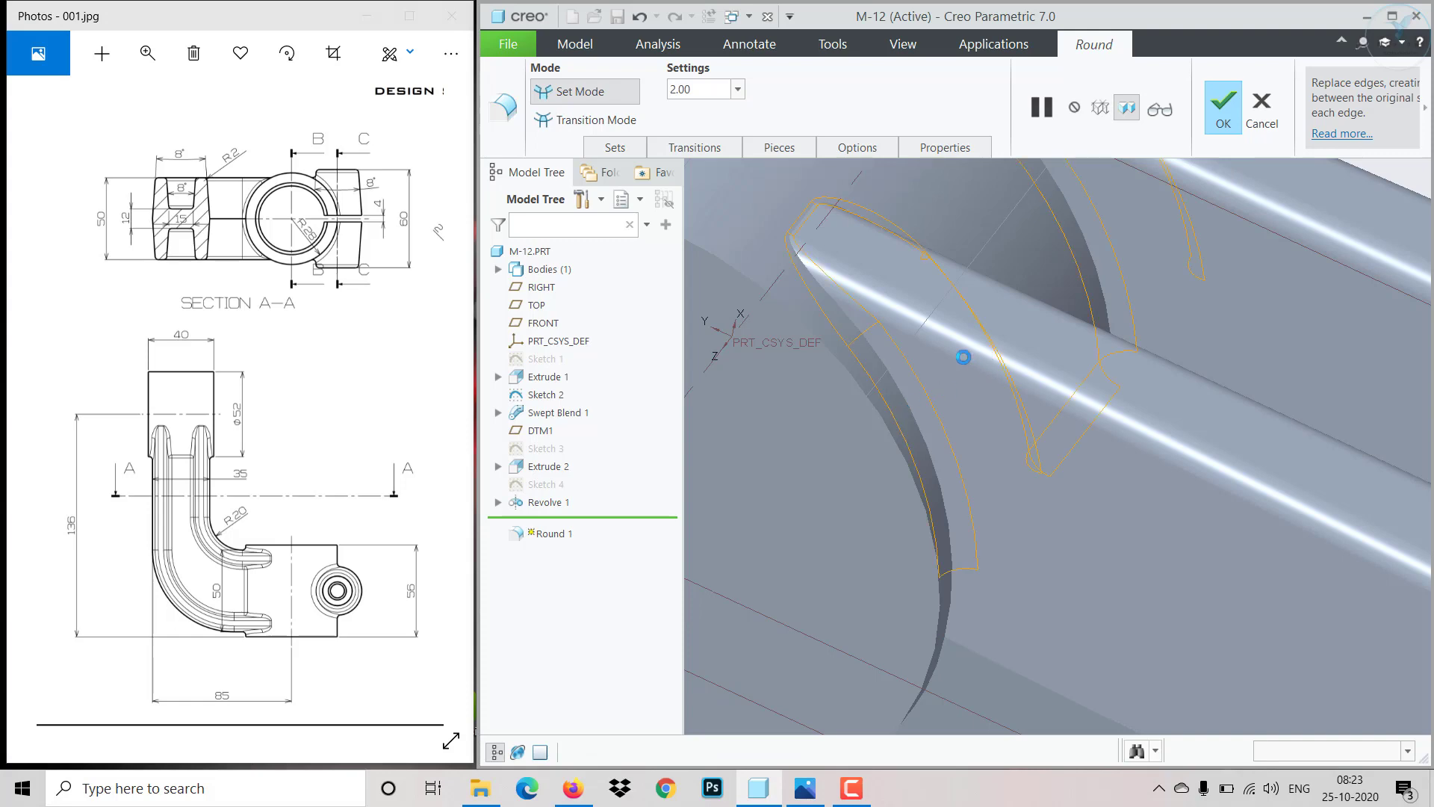
{"action": "scroll", "coordinate": [948, 374], "scroll_direction": "down", "scroll_amount": 8}
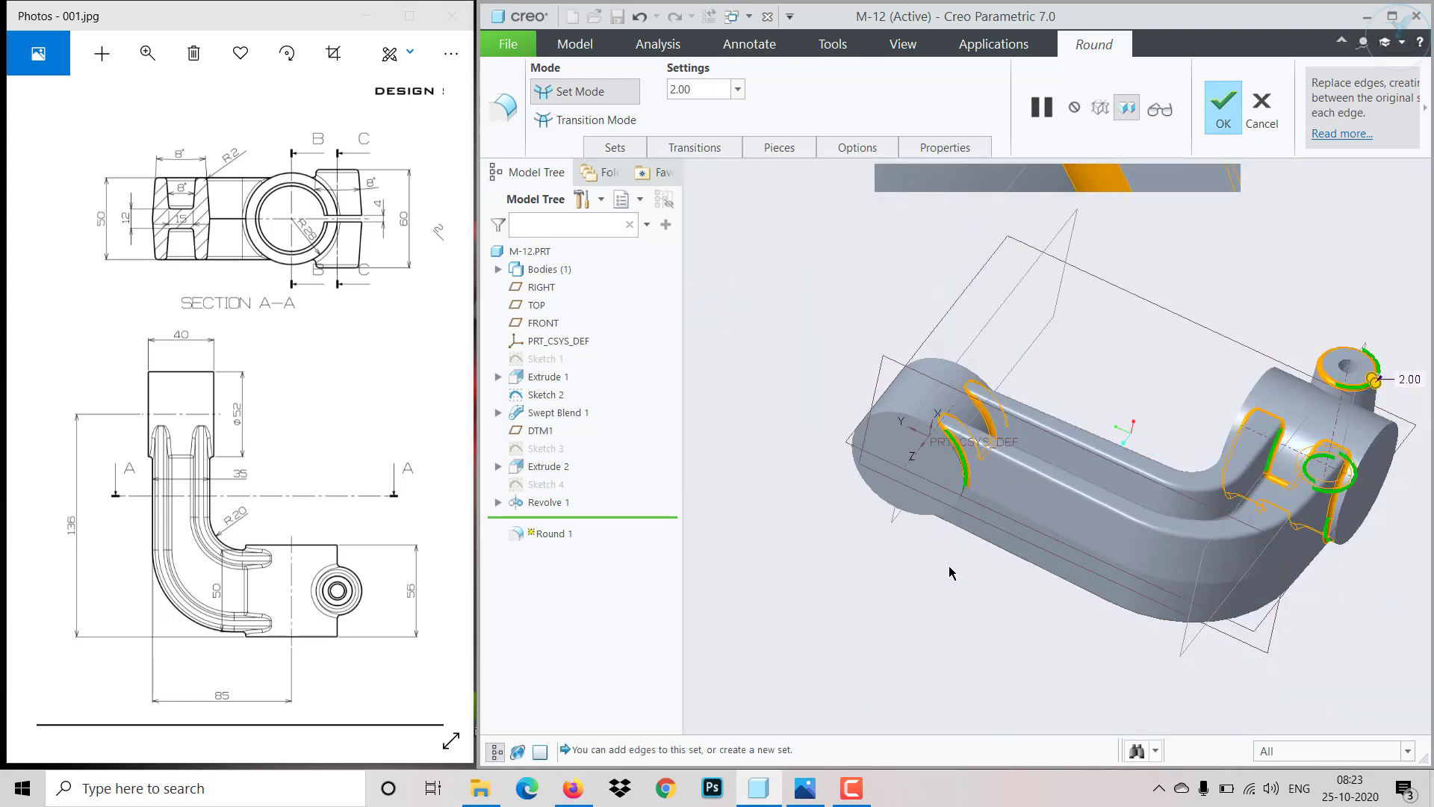
{"action": "scroll", "coordinate": [950, 572], "scroll_direction": "up", "scroll_amount": 10}
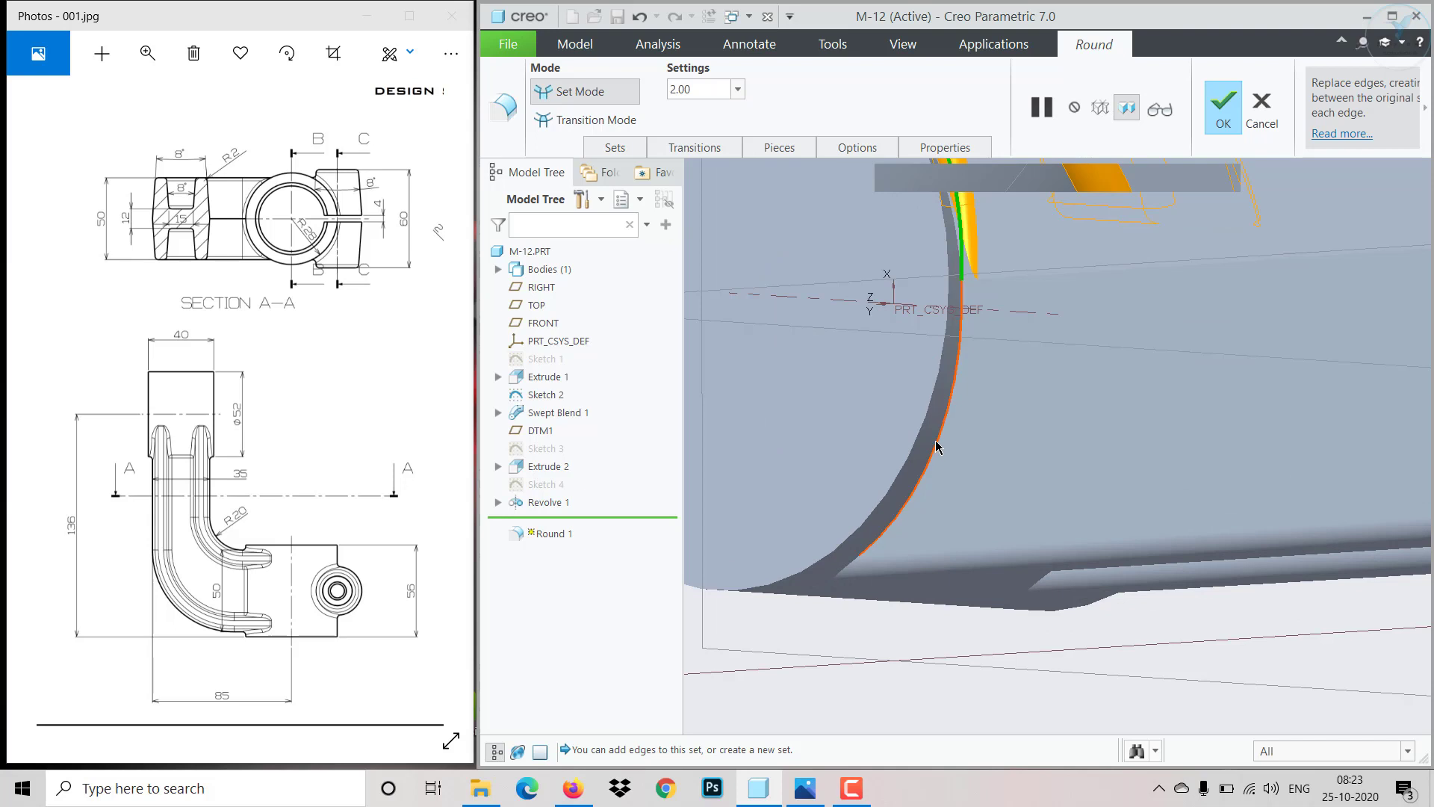
{"action": "left_click", "coordinate": [936, 446]}
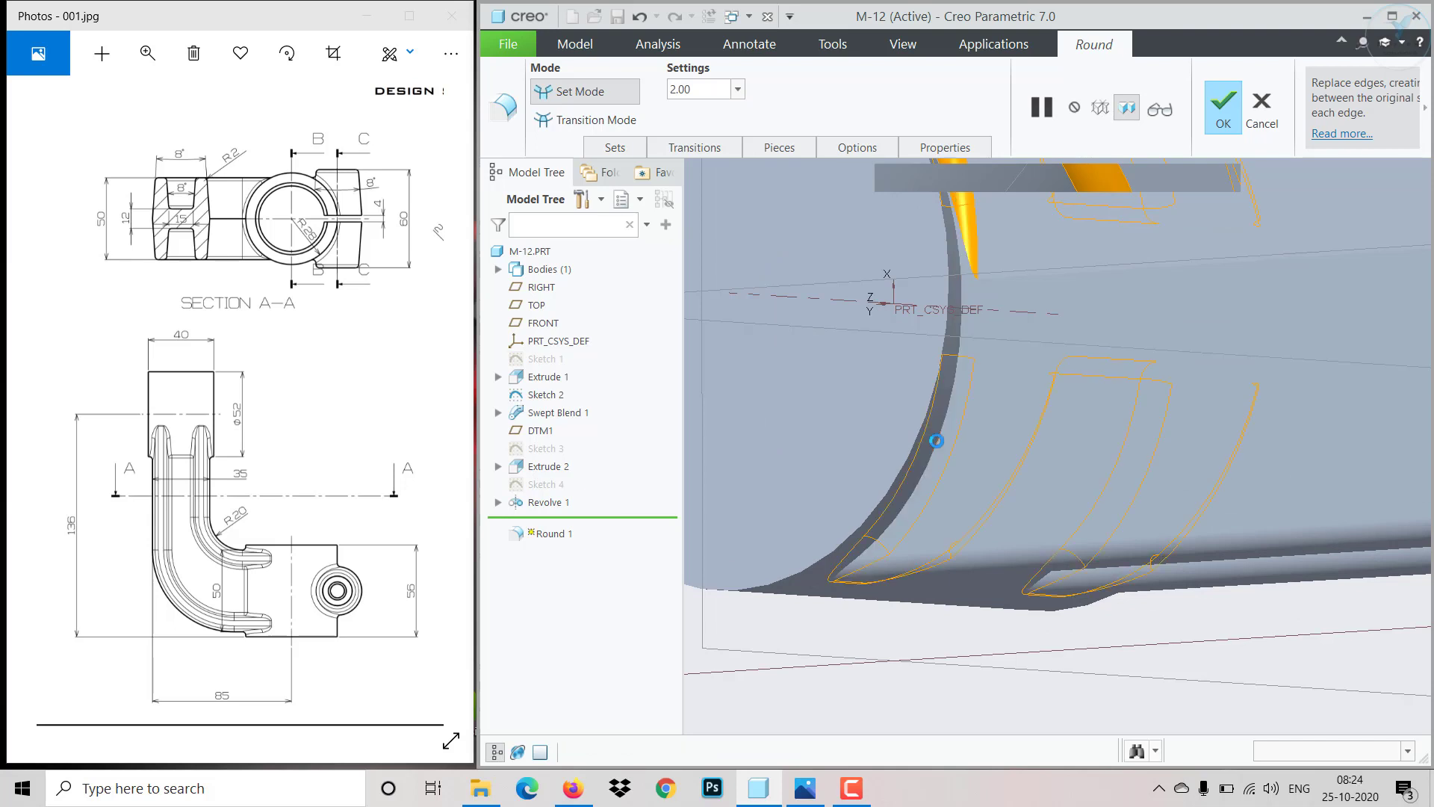
{"action": "left_click", "coordinate": [1221, 116]}
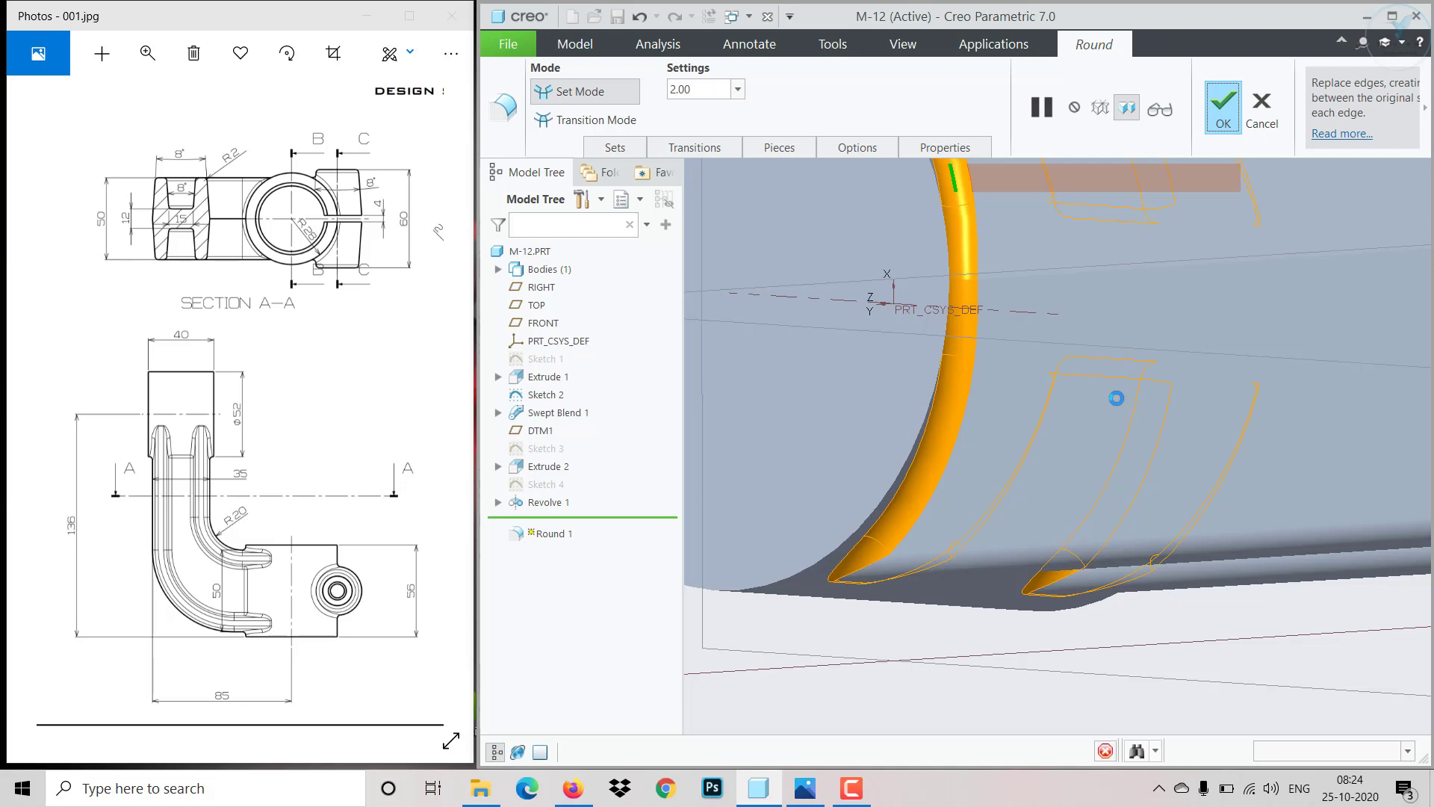
- Examine the reference drawing's sections and isometric view for the remaining end-boss features
{"action": "scroll", "coordinate": [1010, 436], "scroll_direction": "down", "scroll_amount": 5}
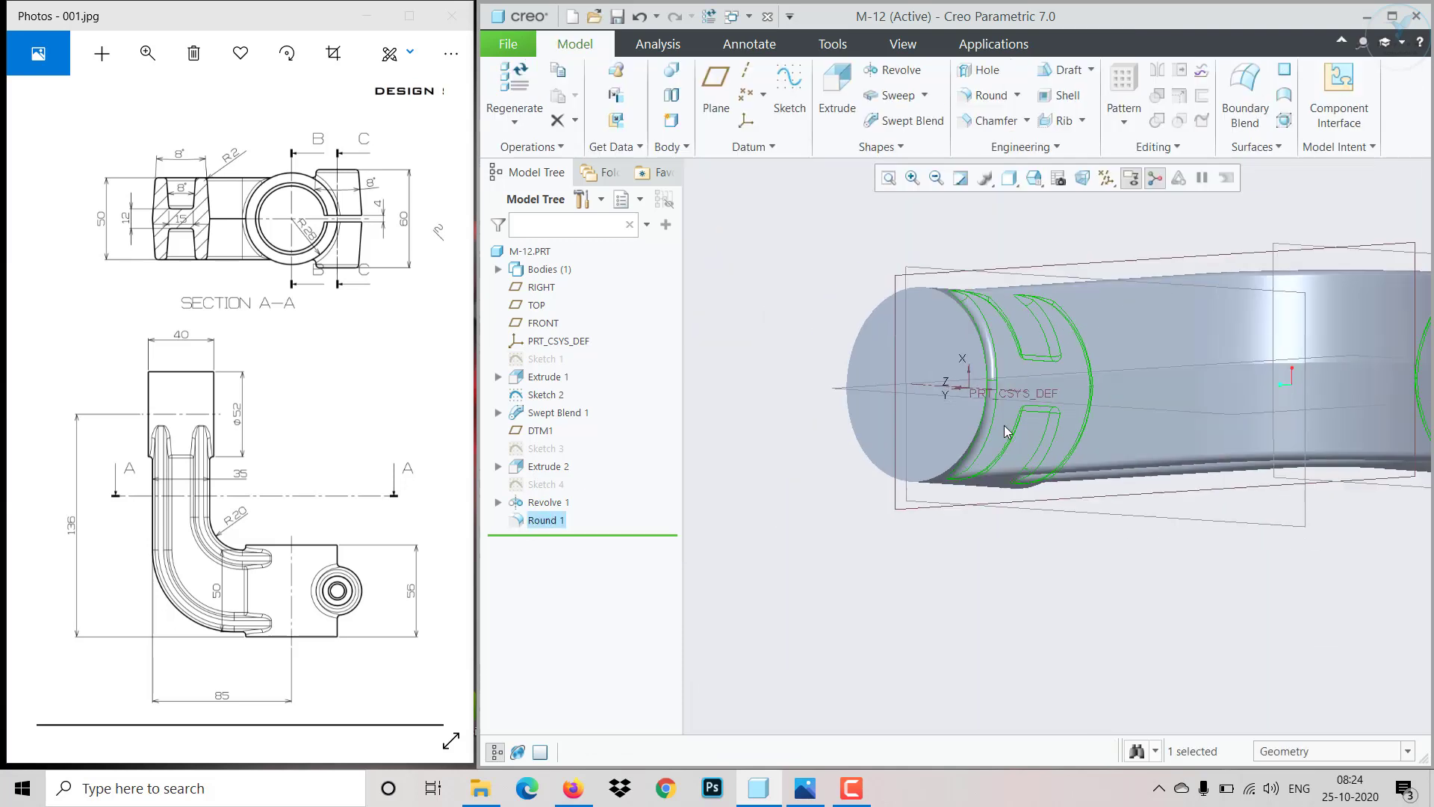
{"action": "middle_click_drag", "start_coordinate": [1032, 535], "coordinate": [1043, 594]}
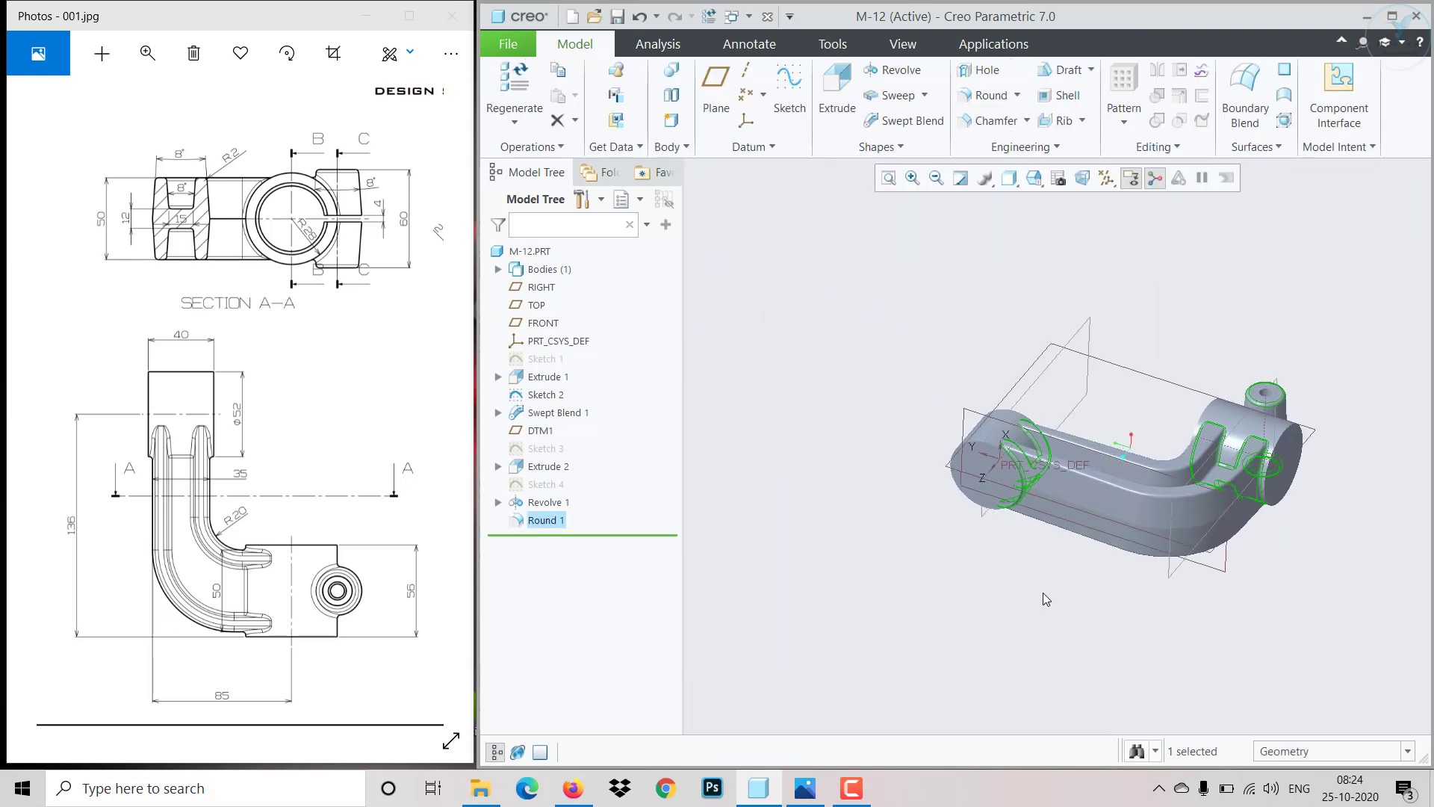
{"action": "left_click", "coordinate": [731, 547]}
{"action": "mouse_move", "coordinate": [344, 331]}
{"action": "left_mouse_down"}
{"action": "mouse_move", "coordinate": [87, 317]}
{"action": "mouse_move", "coordinate": [215, 394]}
{"action": "mouse_move", "coordinate": [205, 414]}
{"action": "mouse_move", "coordinate": [324, 425]}
{"action": "mouse_move", "coordinate": [321, 398]}
{"action": "left_mouse_up"}
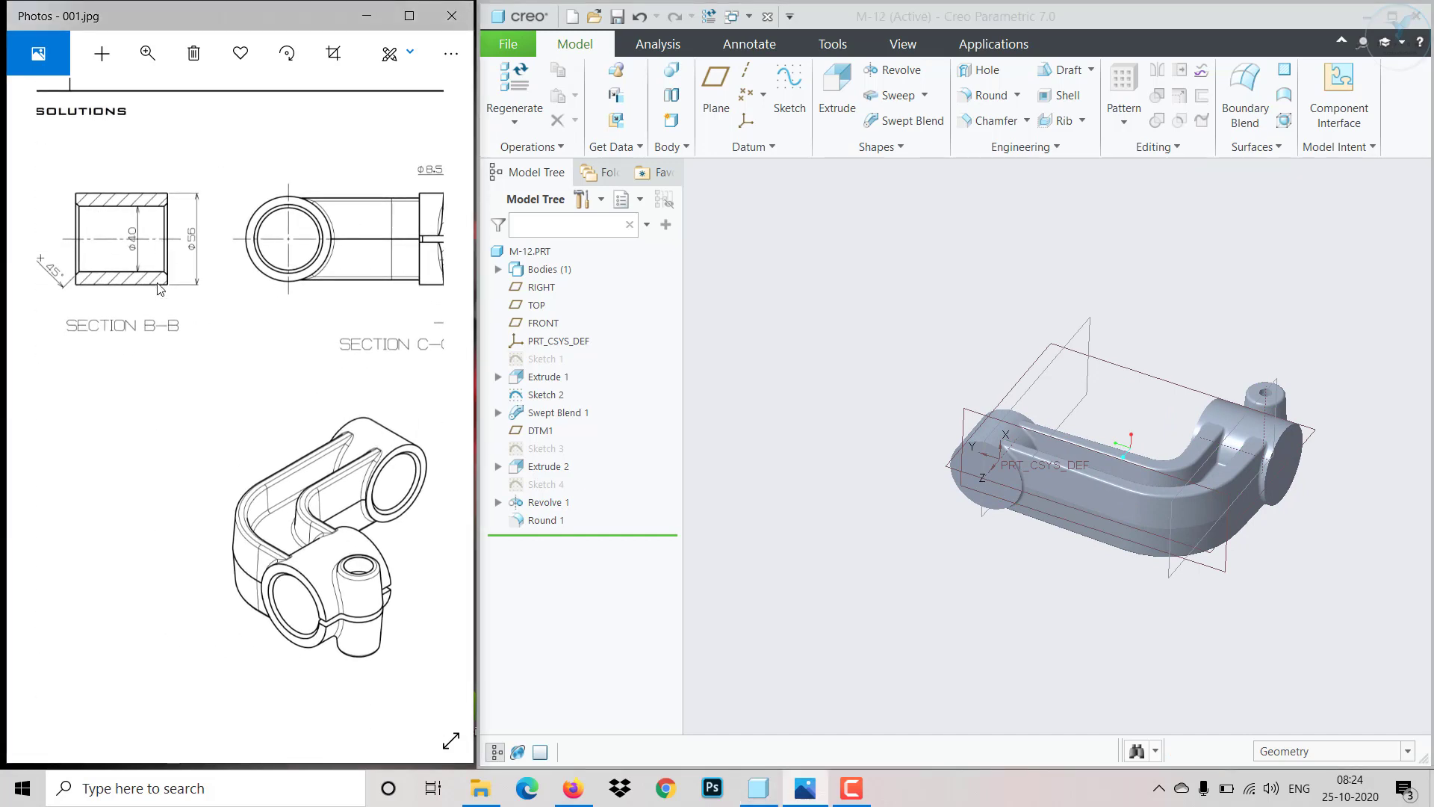
{"action": "mouse_move", "coordinate": [209, 404]}
{"action": "left_mouse_down"}
{"action": "mouse_move", "coordinate": [371, 420]}
{"action": "mouse_move", "coordinate": [433, 458]}
{"action": "mouse_move", "coordinate": [461, 444]}
{"action": "left_mouse_up"}
{"action": "left_click_drag", "start_coordinate": [375, 490], "coordinate": [448, 456]}
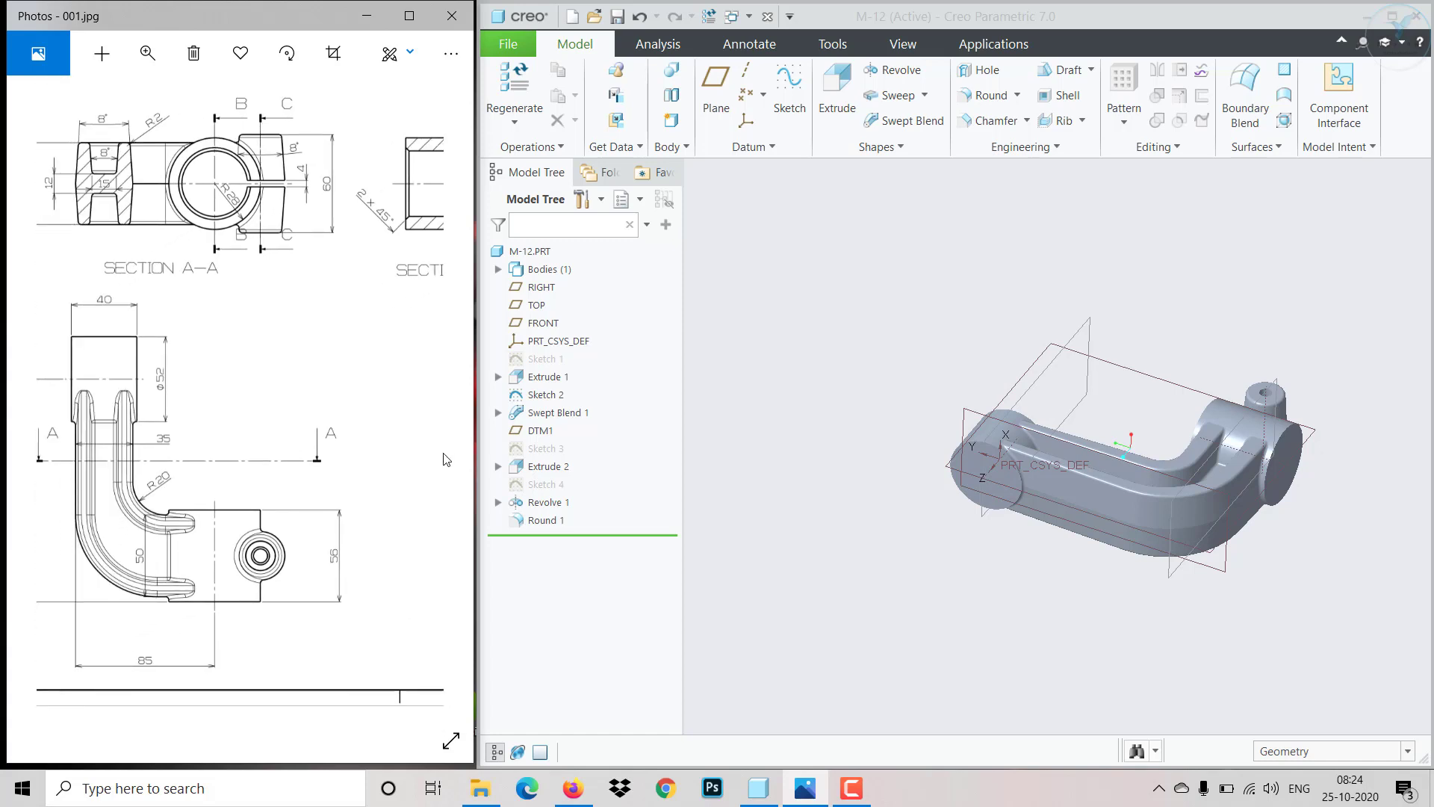
{"action": "left_click_drag", "start_coordinate": [314, 562], "coordinate": [90, 515]}
{"action": "left_click_drag", "start_coordinate": [277, 485], "coordinate": [58, 469]}
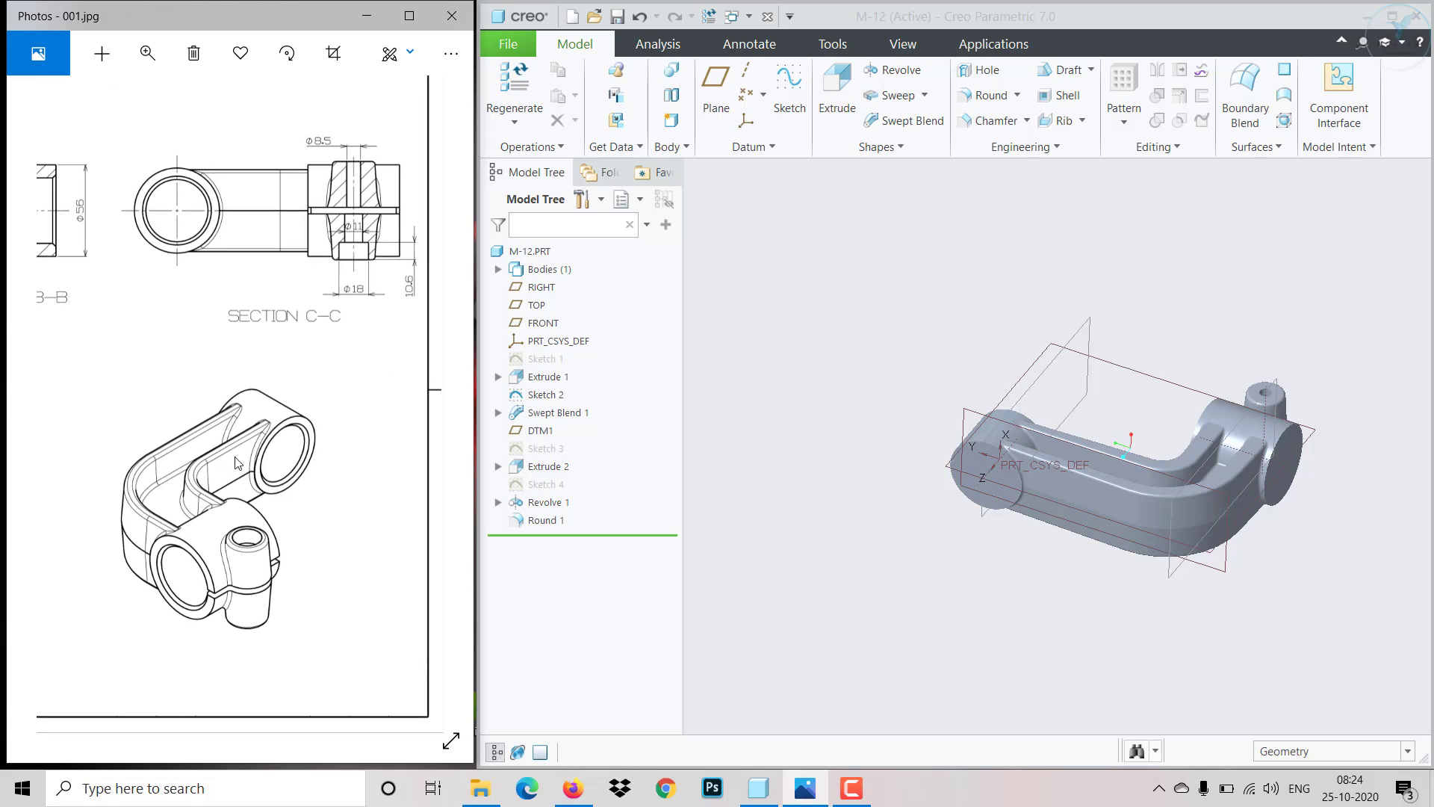
{"action": "left_click_drag", "start_coordinate": [236, 463], "coordinate": [219, 465]}
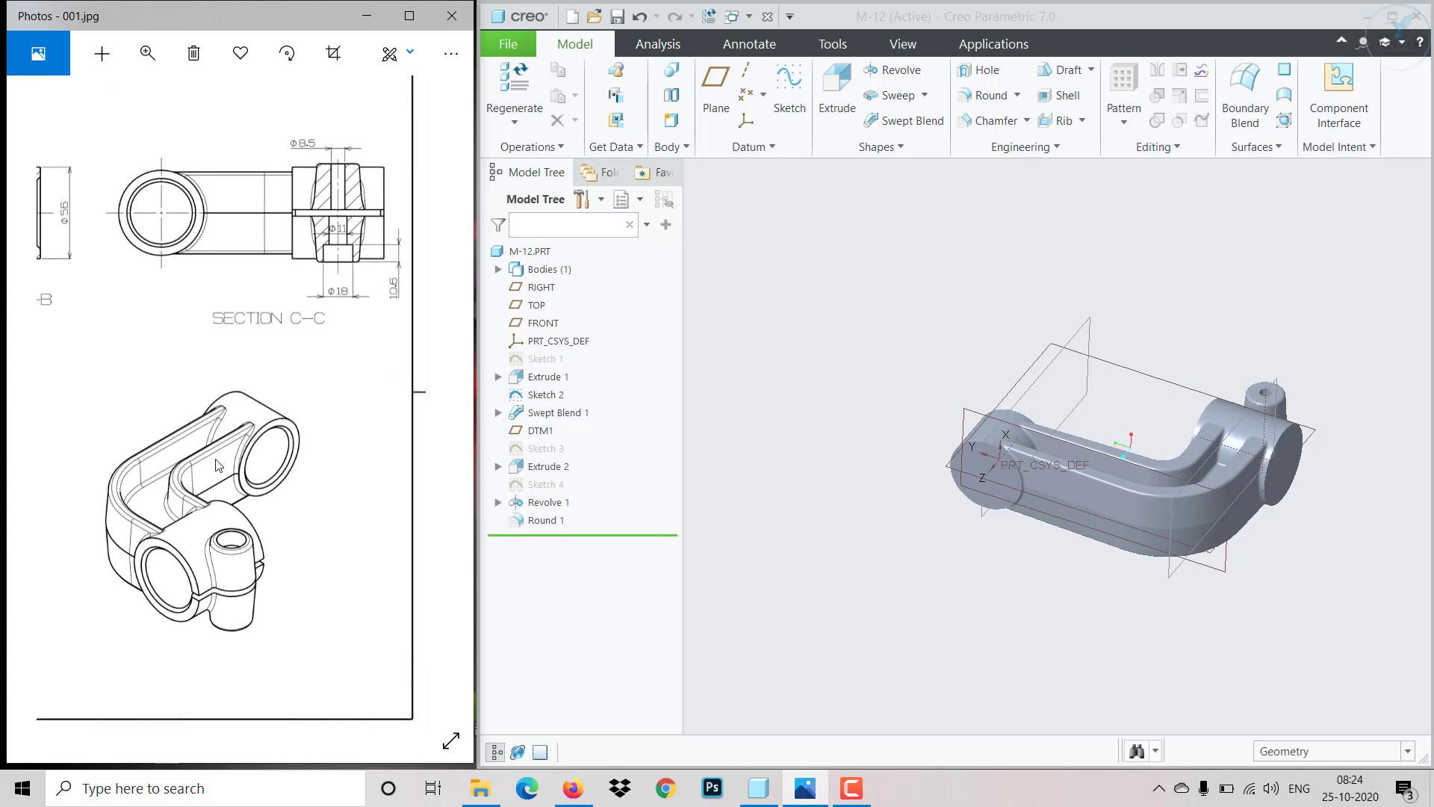
- Sketch a concentric Ø40 mm circle on the end face of the near end boss
{"action": "scroll", "coordinate": [1272, 512], "scroll_direction": "up", "scroll_amount": 3}
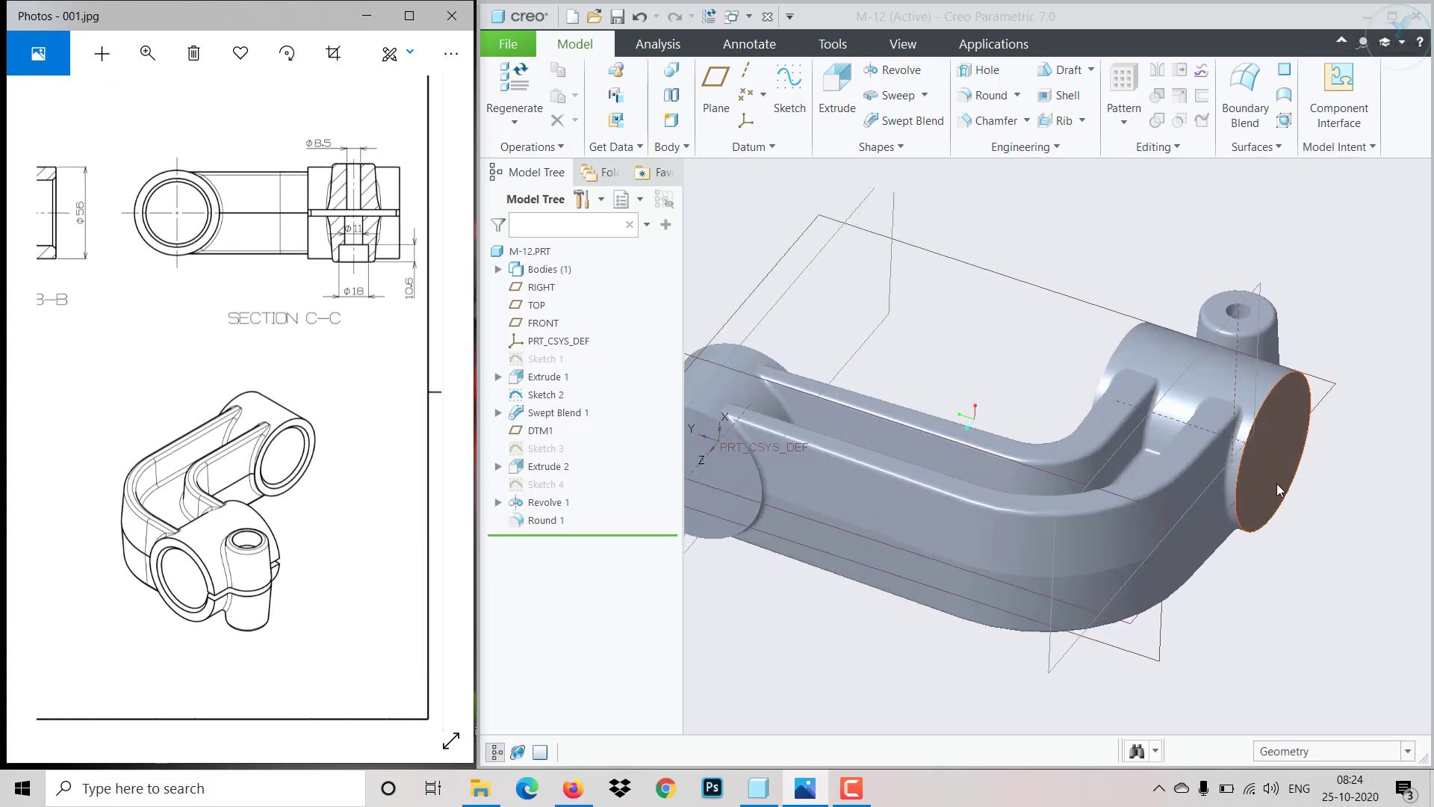
{"action": "left_click", "coordinate": [1292, 463]}
{"action": "left_click", "coordinate": [1319, 407]}
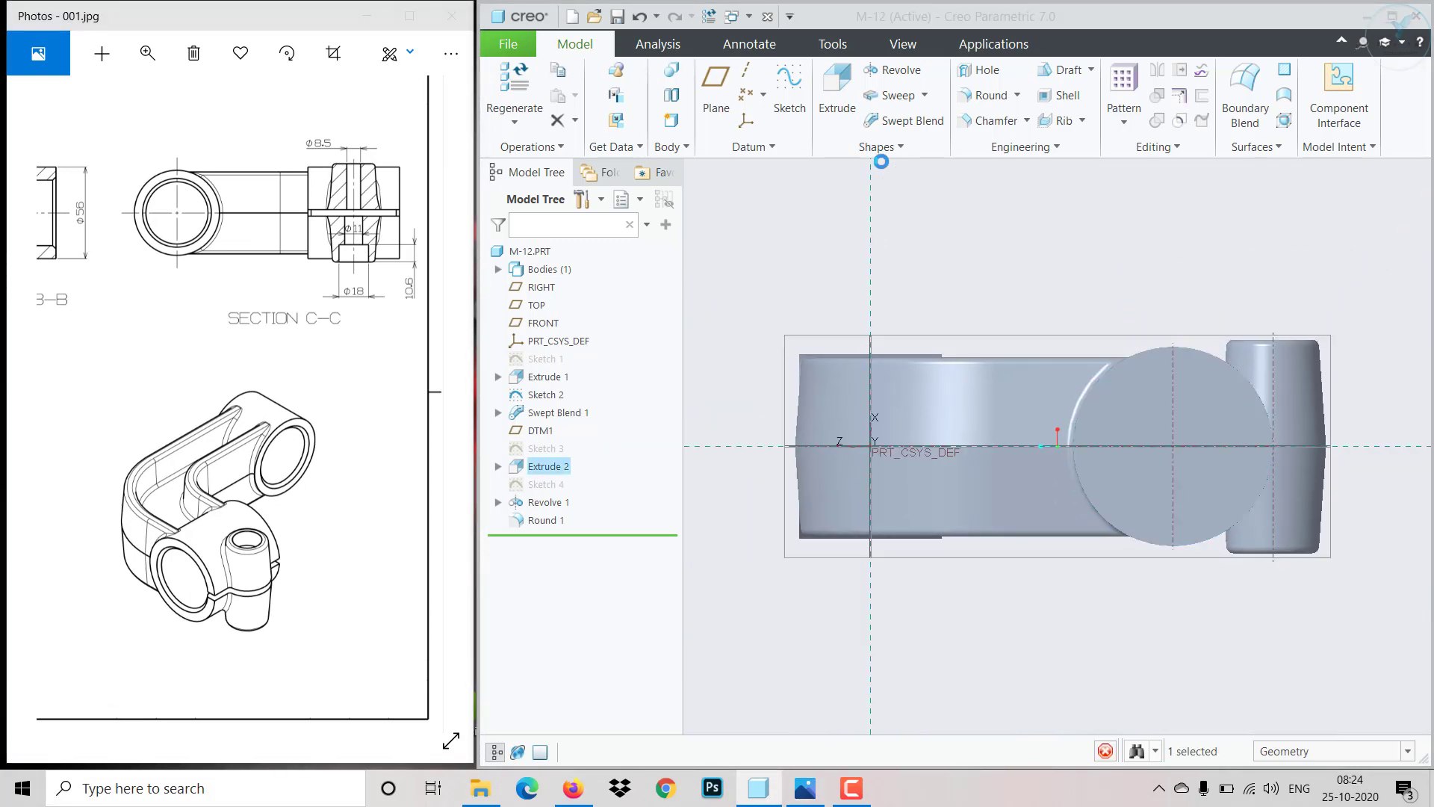
{"action": "left_click", "coordinate": [814, 121]}
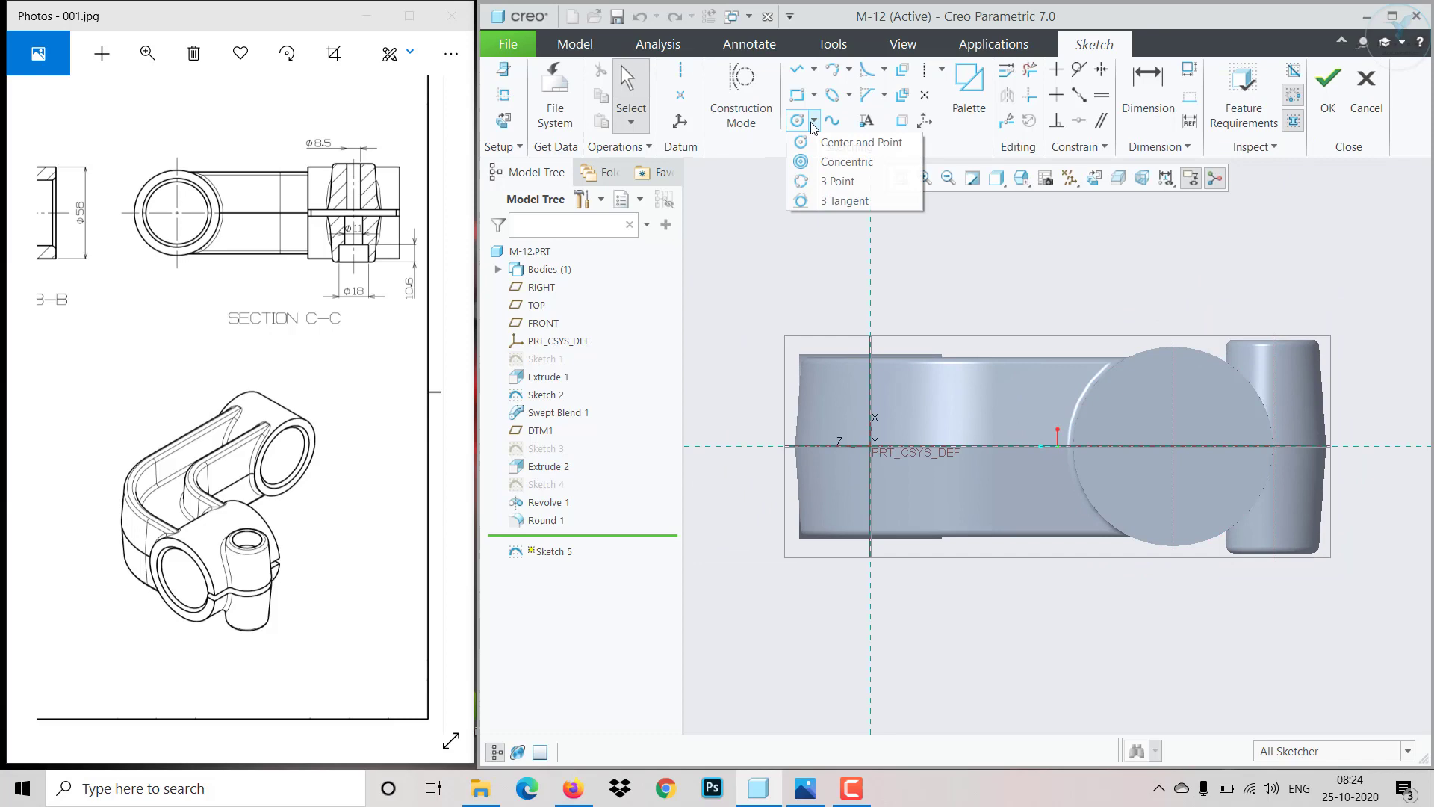
{"action": "left_click", "coordinate": [841, 162]}
{"action": "left_click", "coordinate": [1148, 358]}
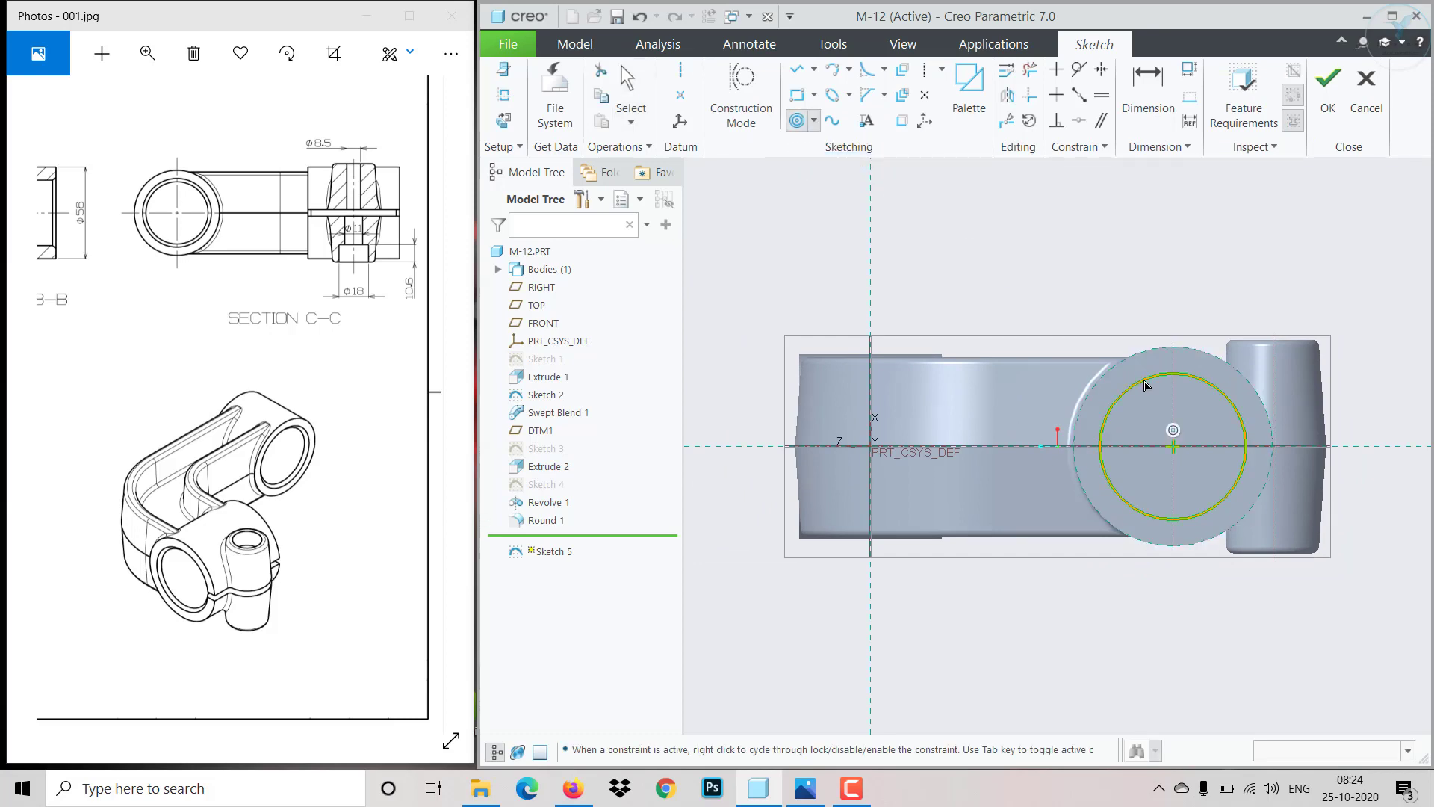
{"action": "left_click", "coordinate": [1149, 384]}
{"action": "middle_click", "coordinate": [1151, 384]}
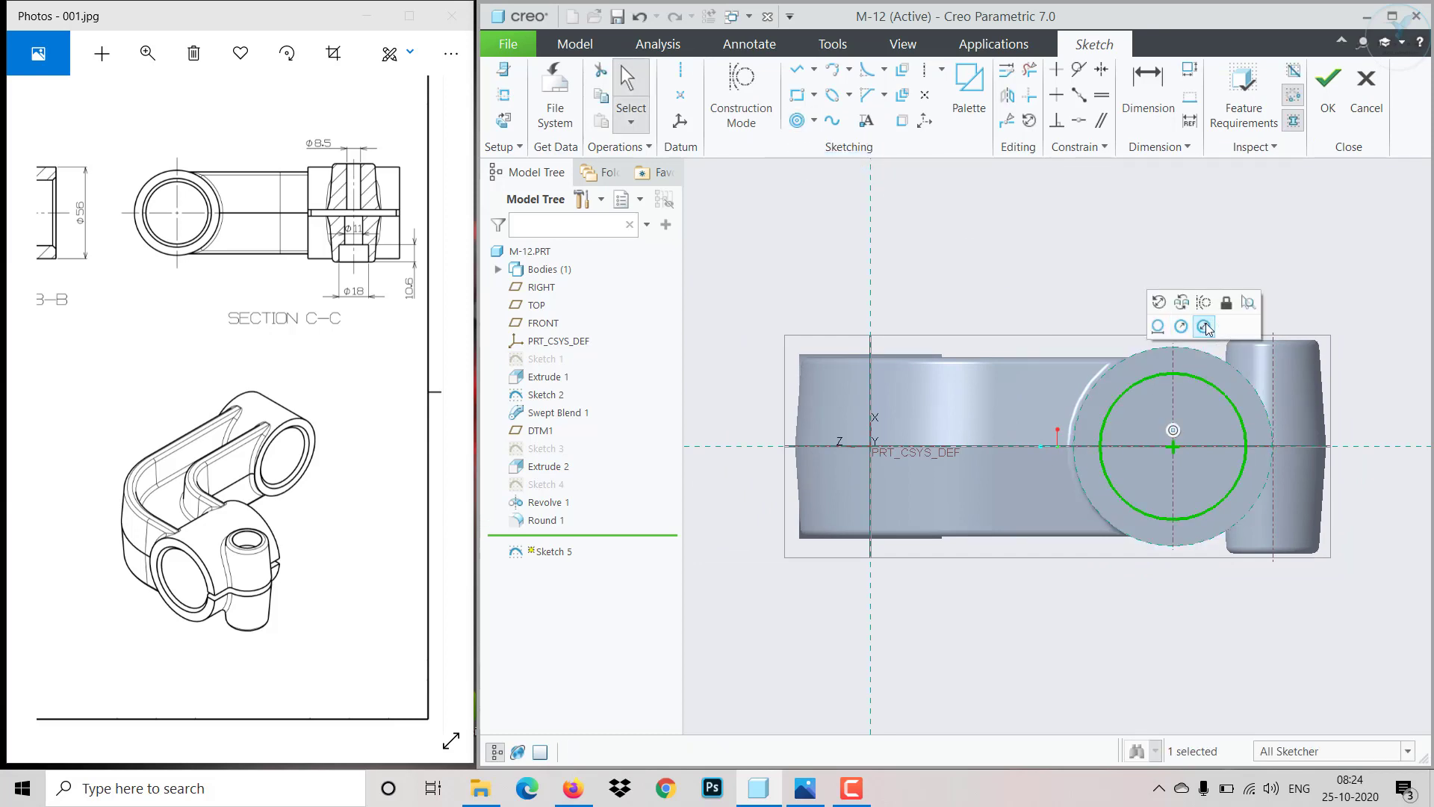
{"action": "left_click", "coordinate": [1205, 326]}
{"action": "key", "text": "Return"}
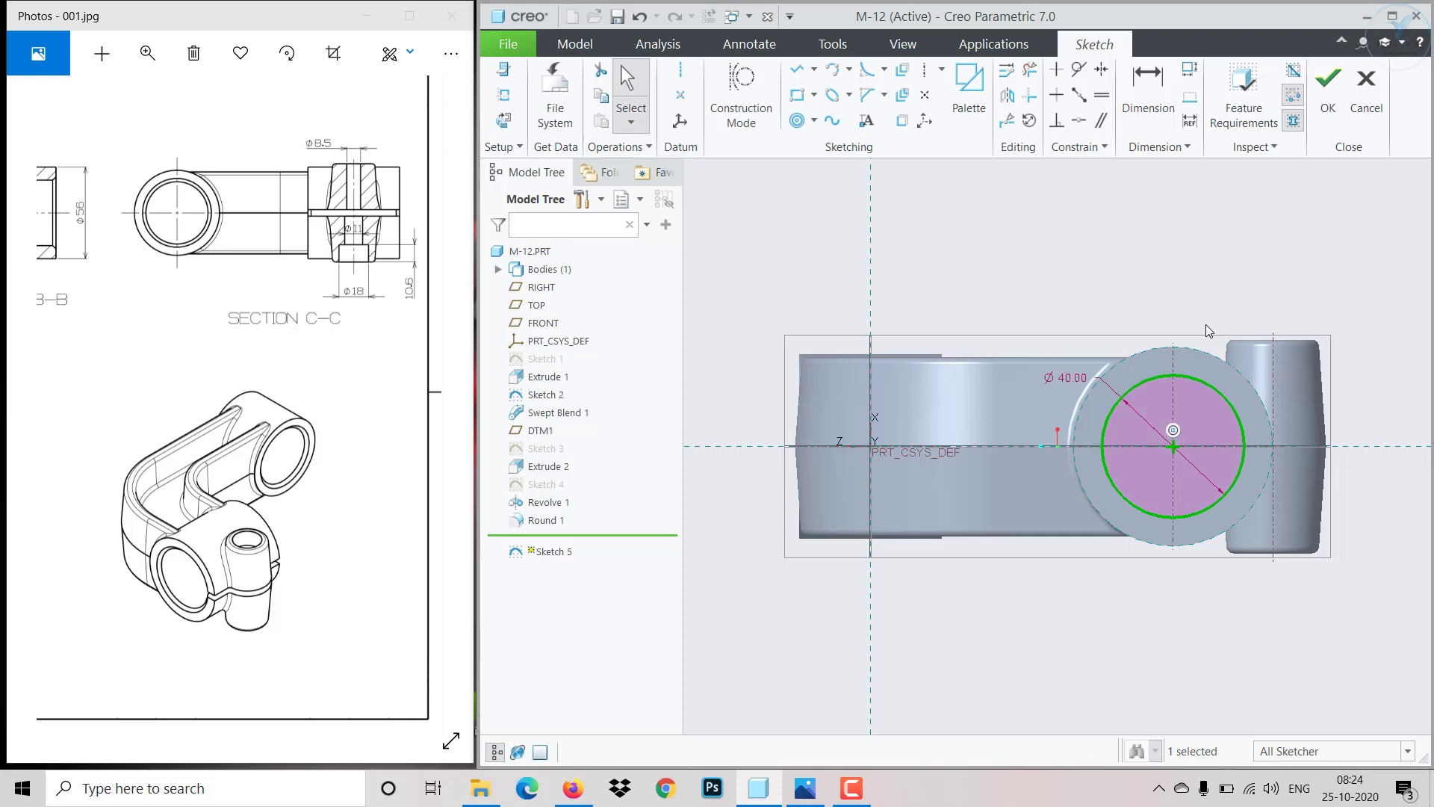
{"action": "left_click", "coordinate": [1329, 104]}
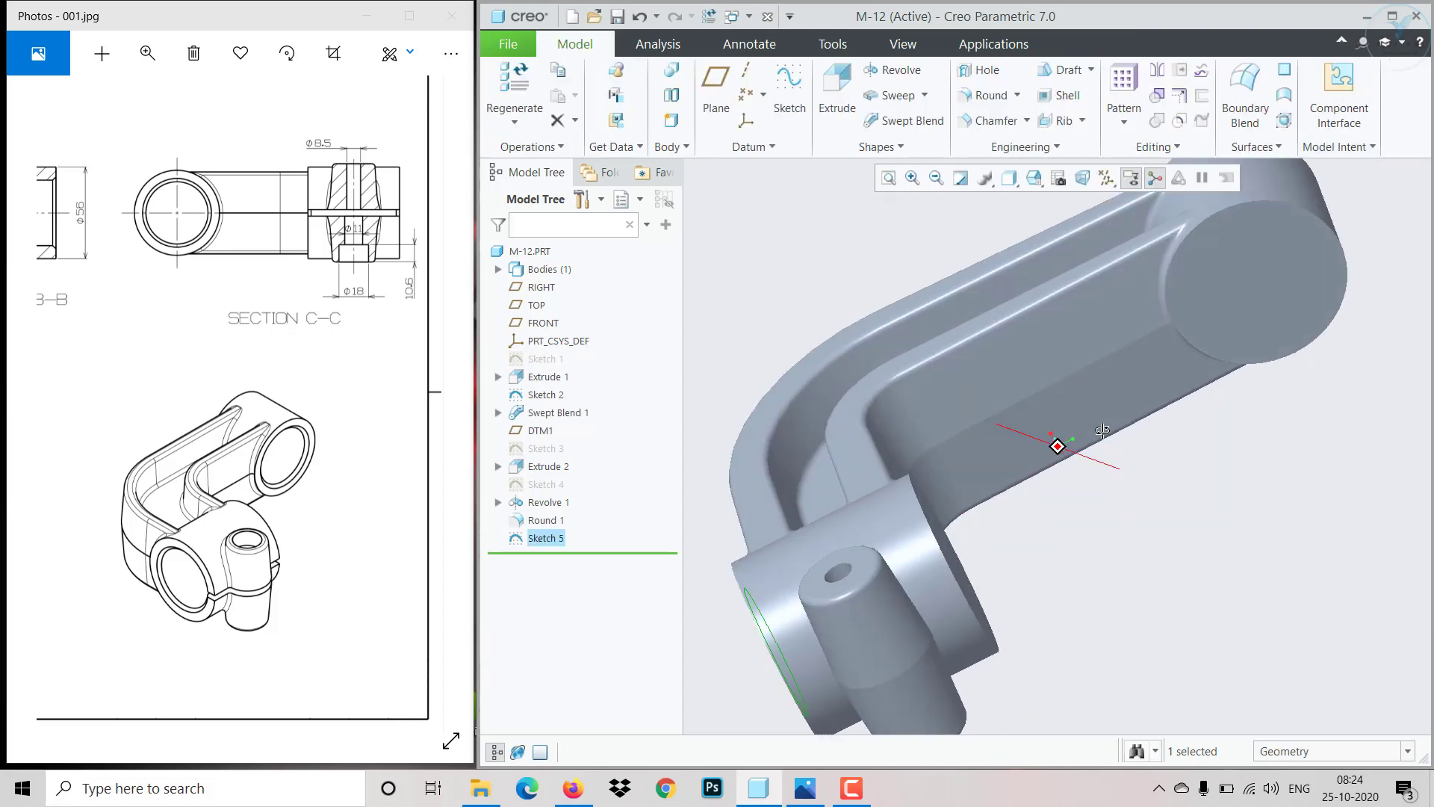
- Extrude the circle as a material-removing cut through all, flipped into the boss
{"action": "left_click", "coordinate": [842, 104]}
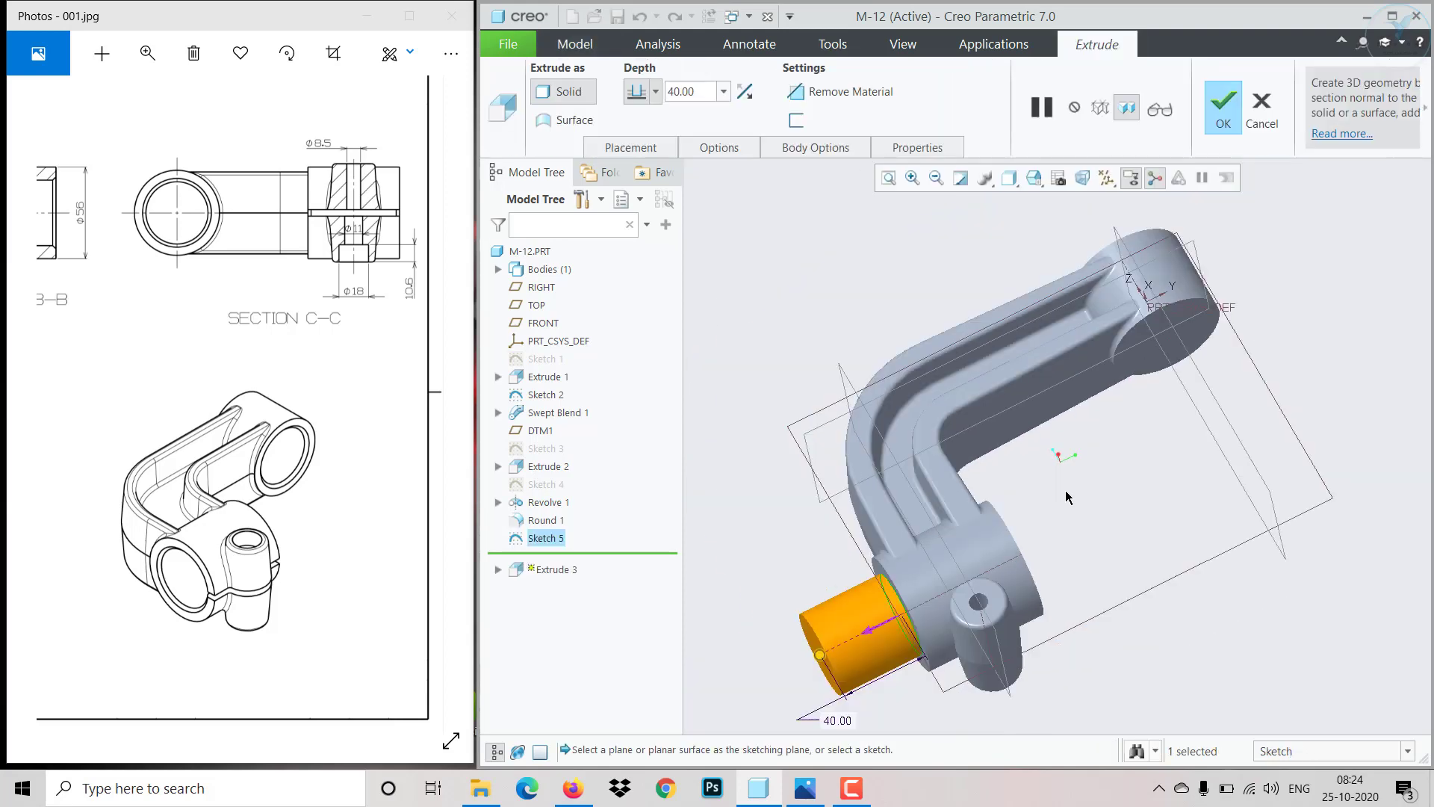
{"action": "left_click", "coordinate": [803, 94]}
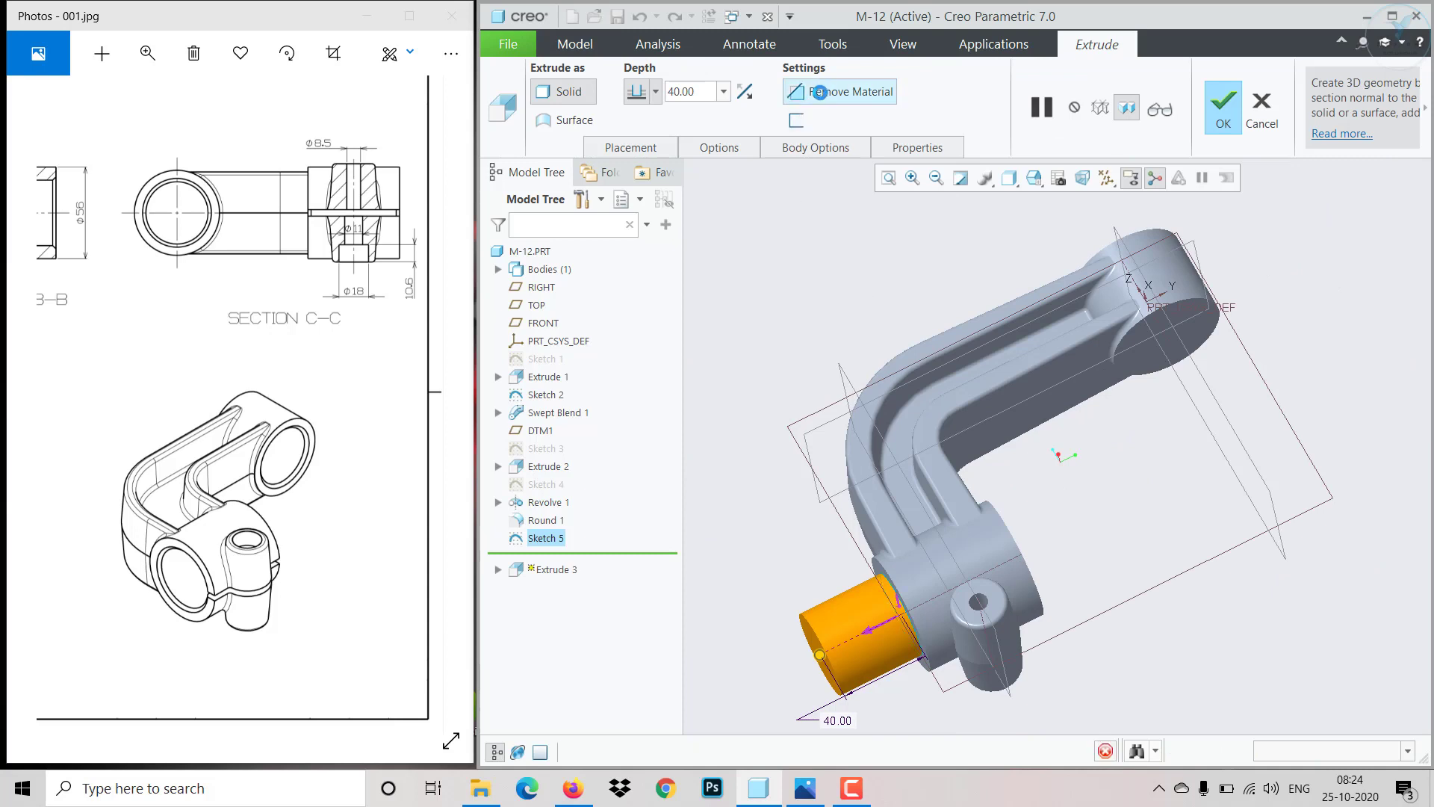
{"action": "left_click", "coordinate": [740, 97]}
{"action": "left_click", "coordinate": [655, 93]}
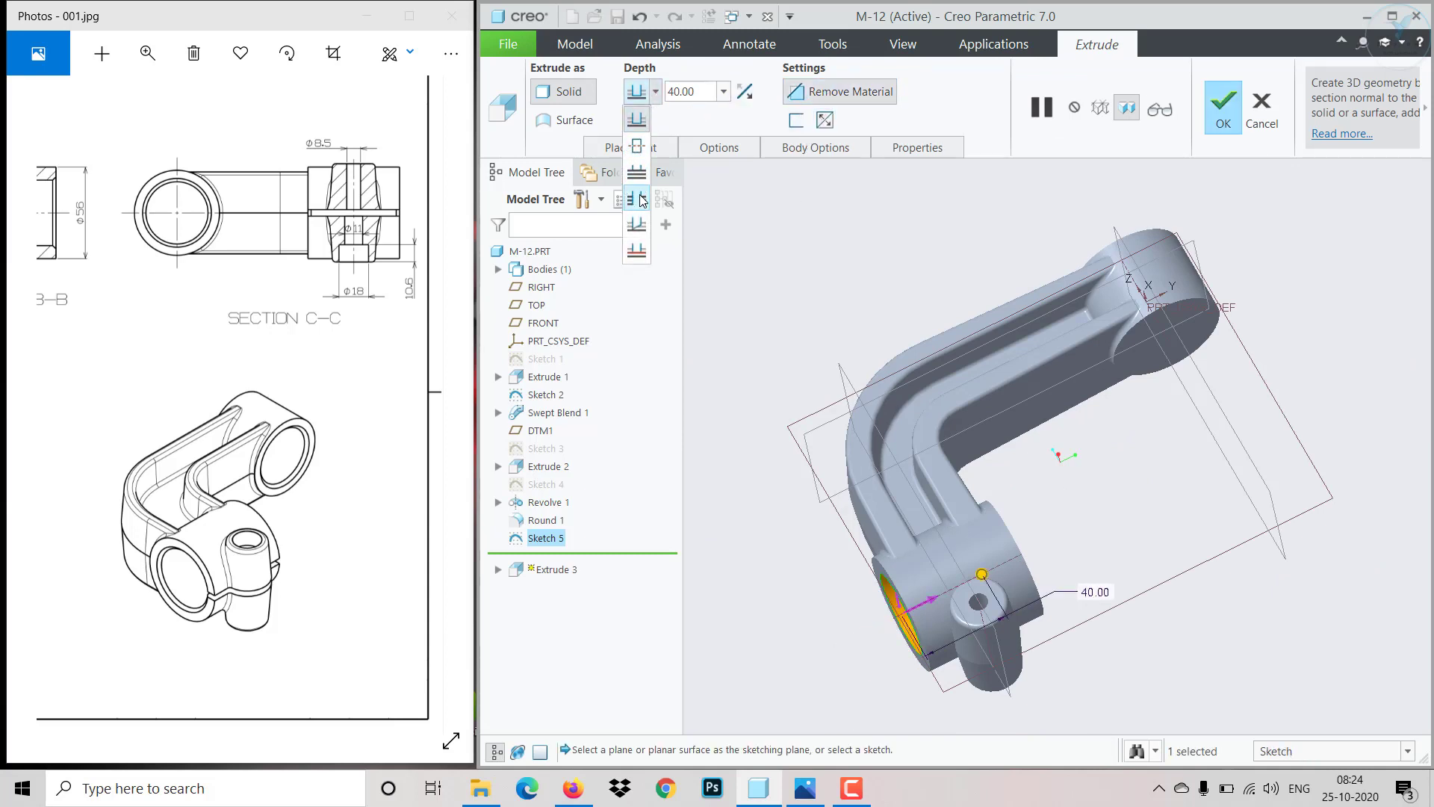
{"action": "left_click", "coordinate": [640, 199]}
{"action": "left_click", "coordinate": [1222, 112]}
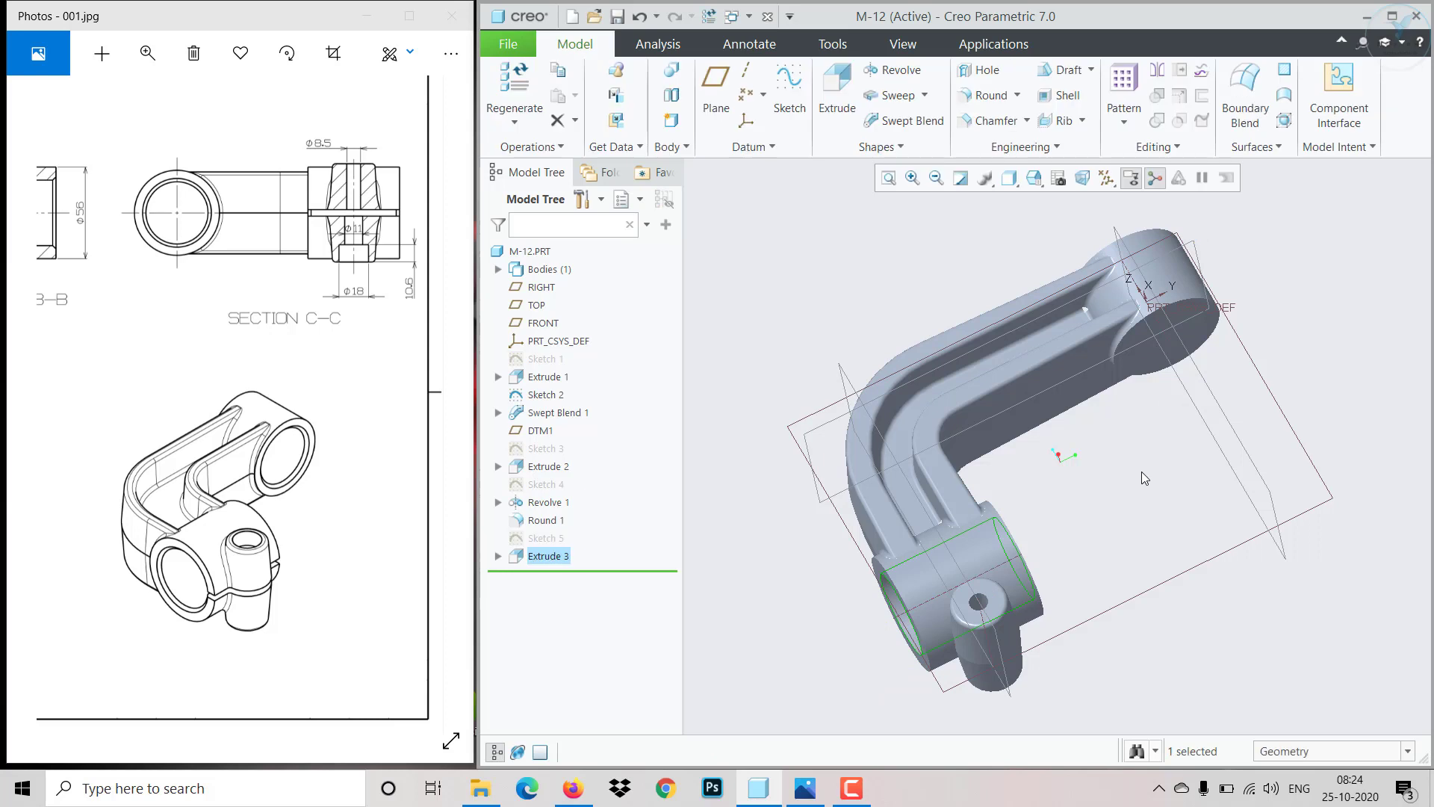
- Sketch a concentric Ø35 mm circle on the end face of the far end boss
{"action": "middle_click_drag", "start_coordinate": [1141, 472], "coordinate": [1107, 388]}
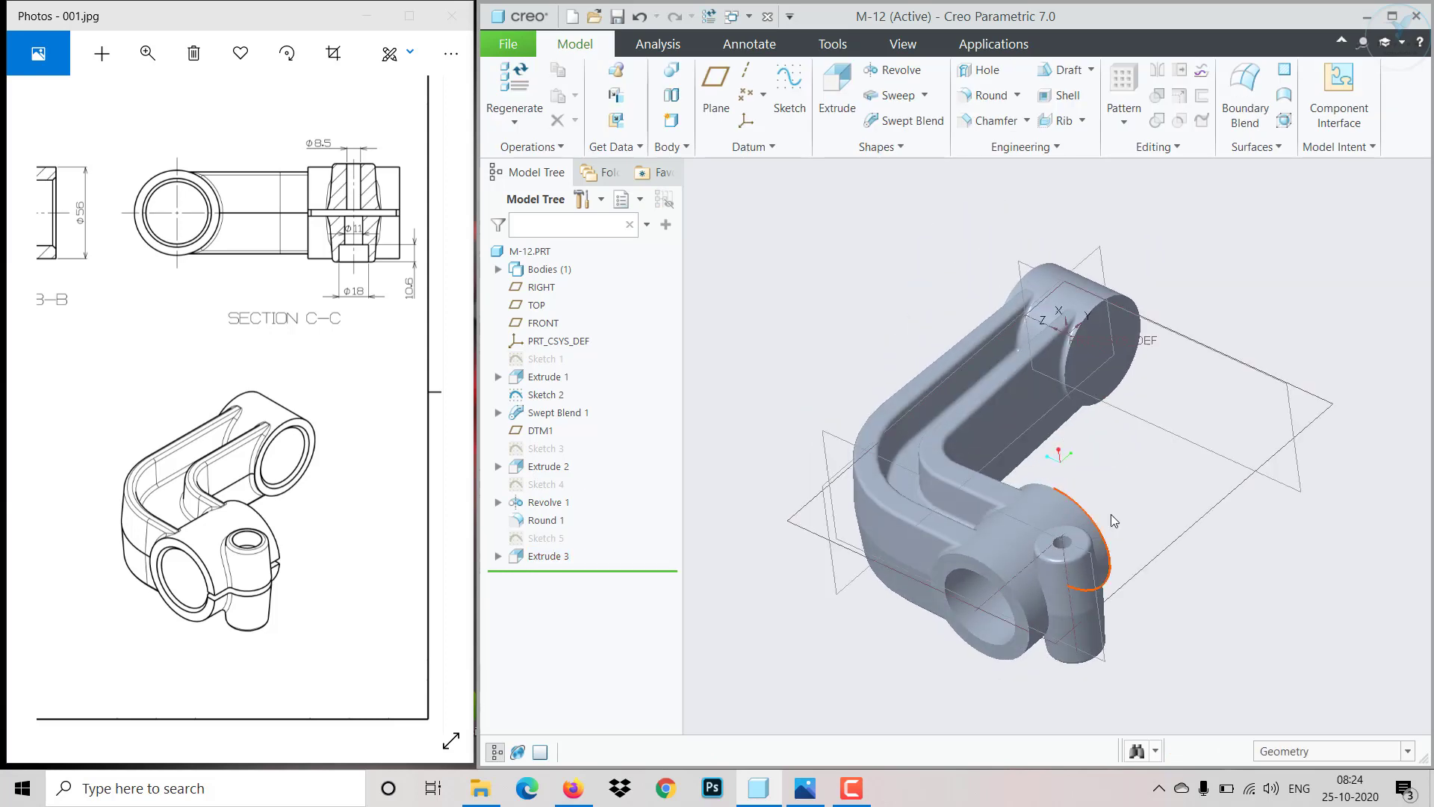
{"action": "left_click", "coordinate": [1095, 357]}
{"action": "left_click", "coordinate": [1160, 300]}
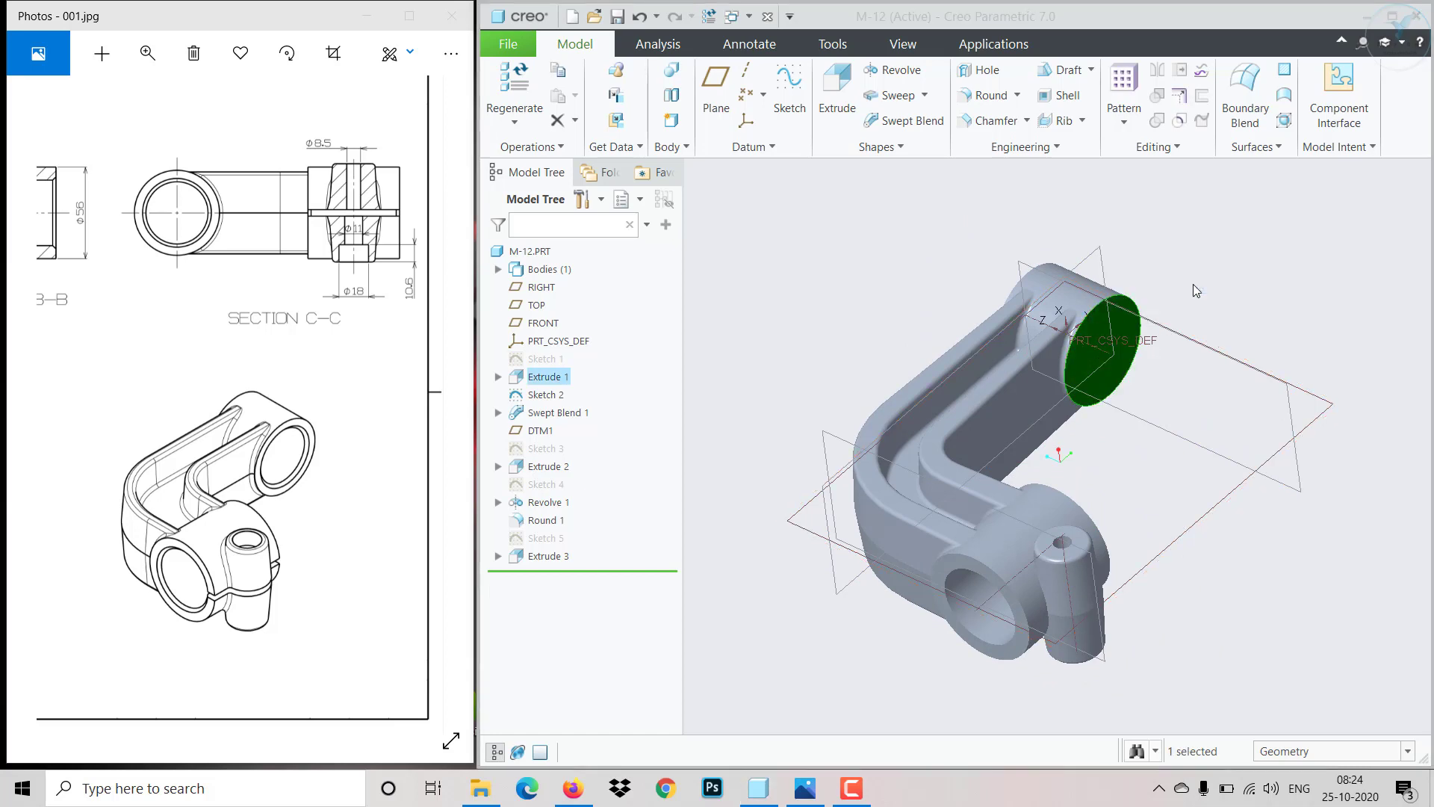
{"action": "left_click_drag", "start_coordinate": [248, 427], "coordinate": [482, 433]}
{"action": "mouse_move", "coordinate": [303, 415]}
{"action": "left_mouse_down"}
{"action": "mouse_move", "coordinate": [564, 412]}
{"action": "mouse_move", "coordinate": [295, 400]}
{"action": "left_mouse_up"}
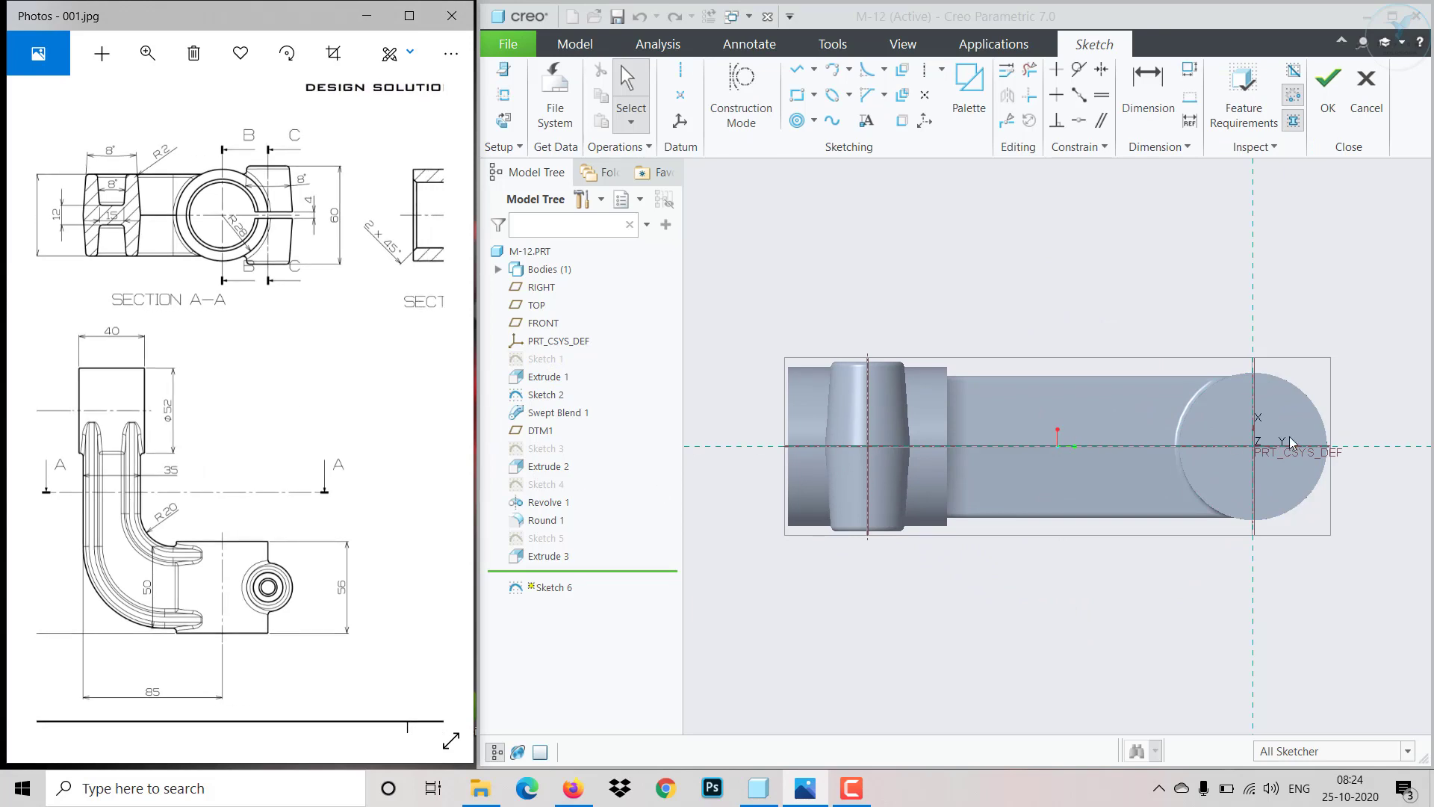
{"action": "left_click", "coordinate": [799, 121]}
{"action": "scroll", "coordinate": [1314, 407], "scroll_direction": "down", "scroll_amount": 3}
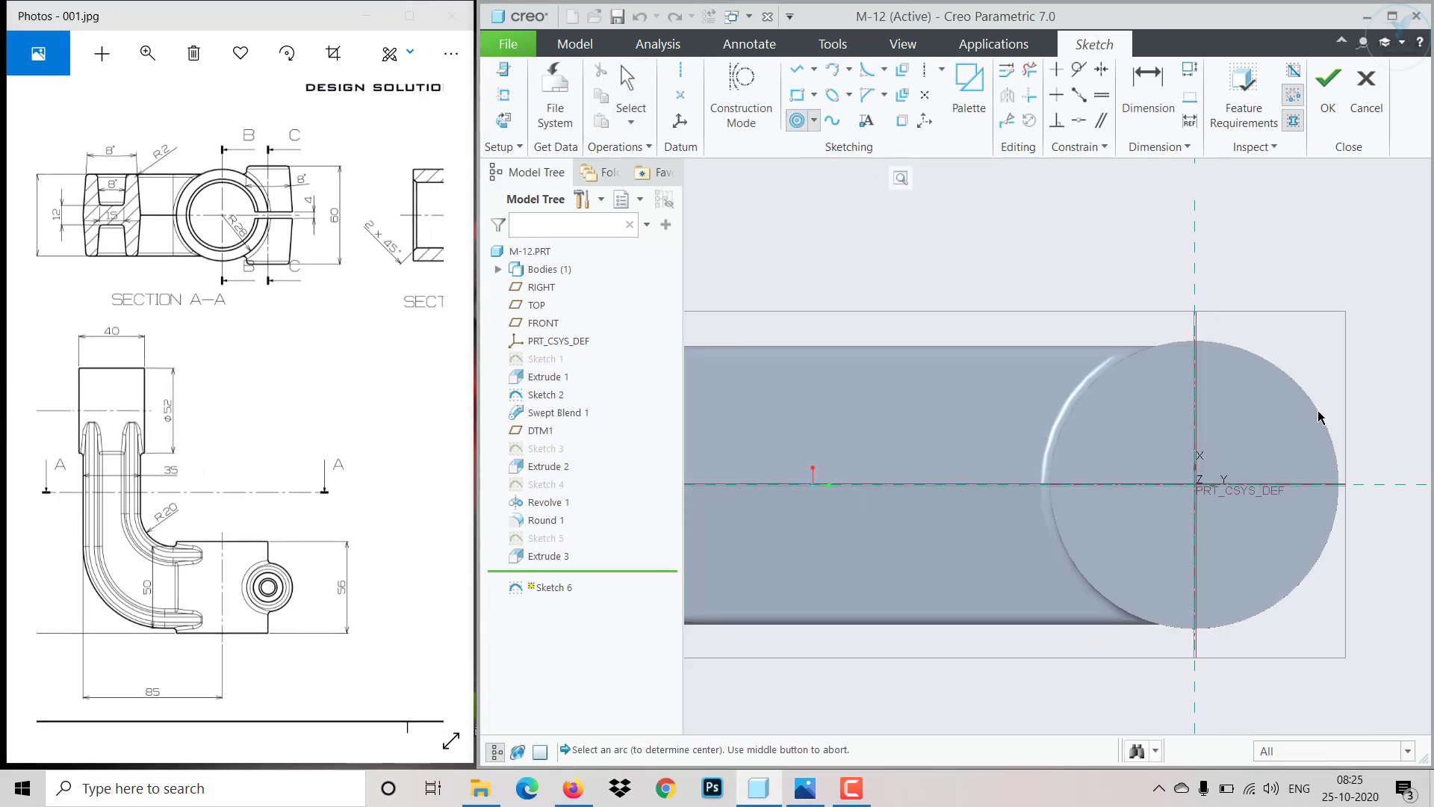
{"action": "left_click", "coordinate": [1313, 406]}
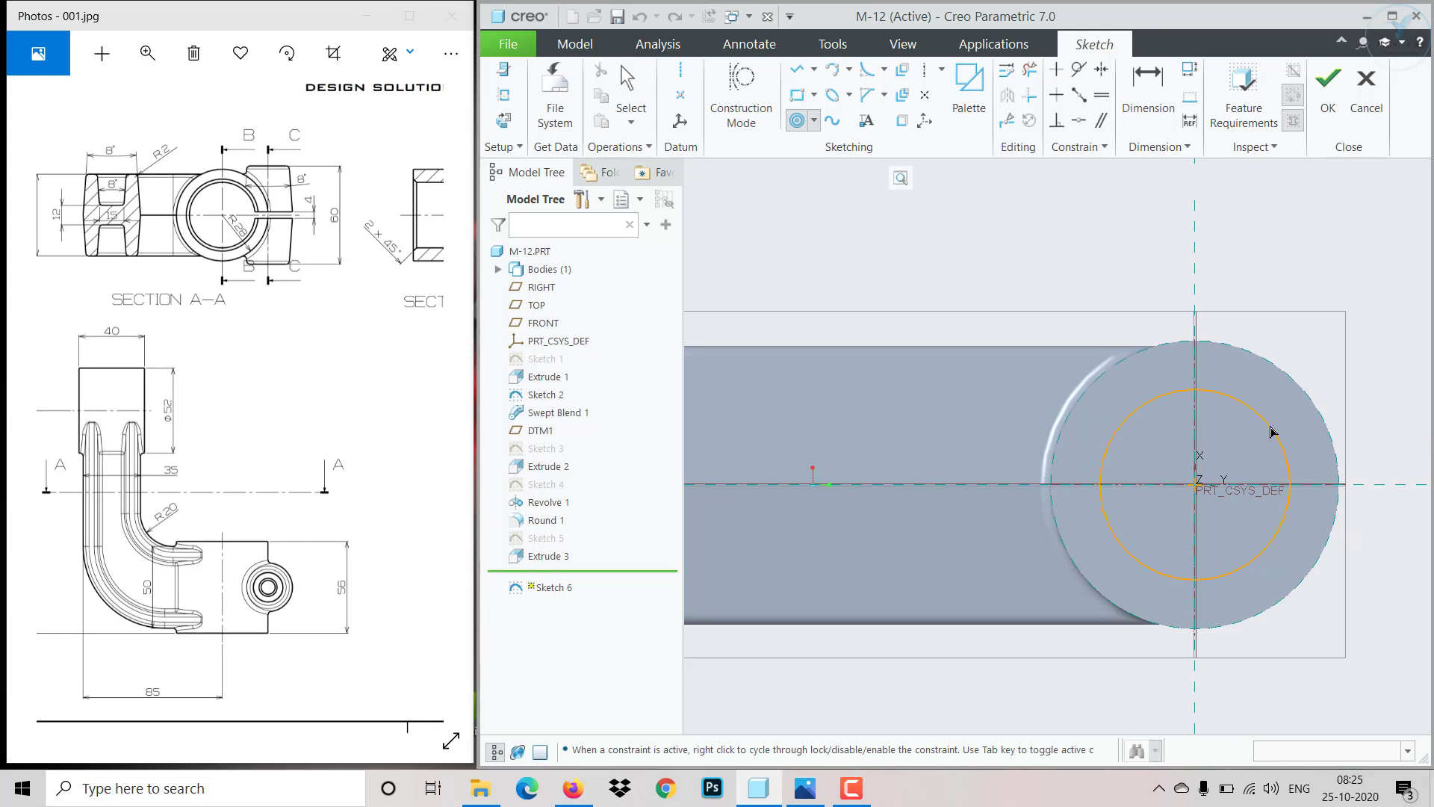
{"action": "left_click", "coordinate": [1273, 432]}
{"action": "middle_click", "coordinate": [1275, 432]}
{"action": "left_click", "coordinate": [1275, 434]}
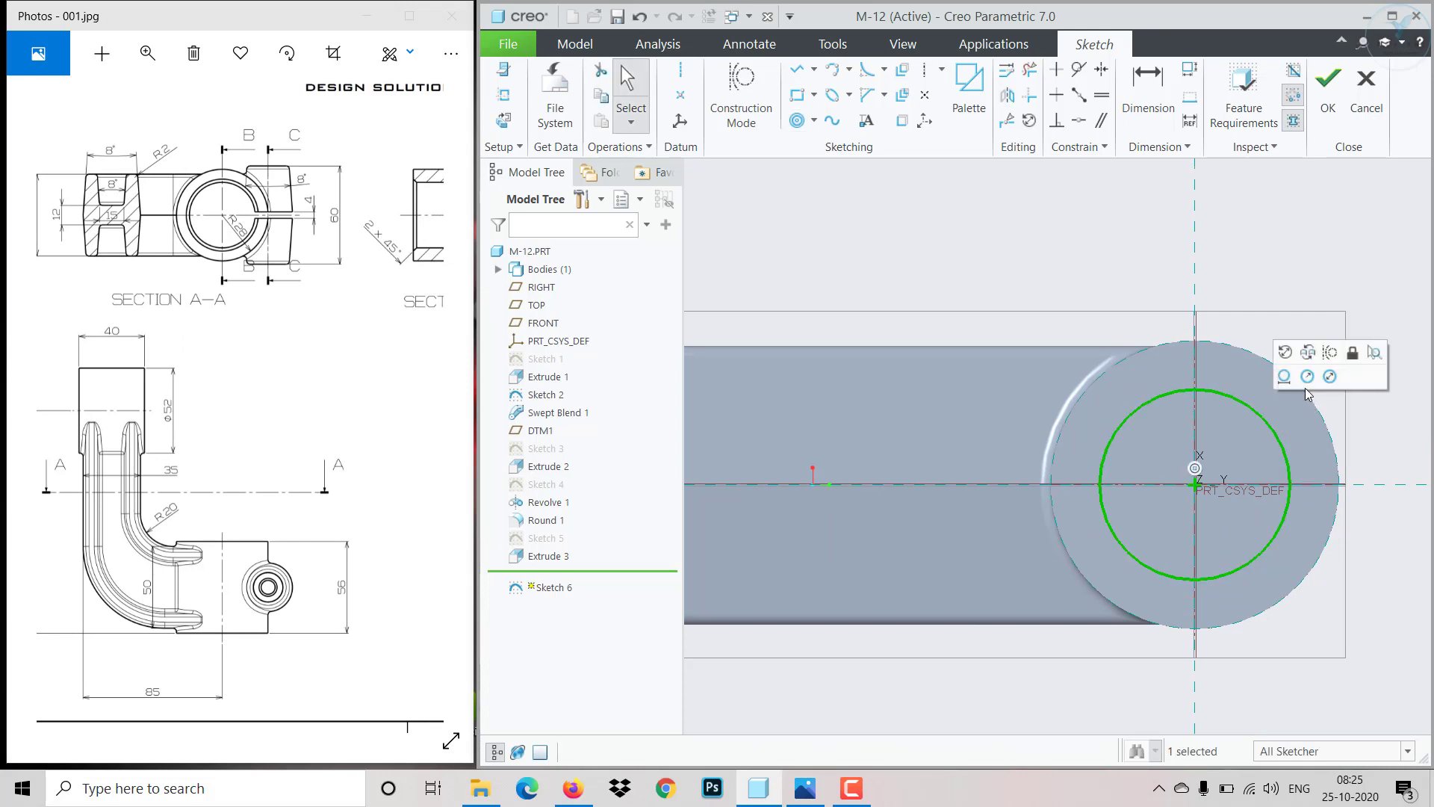
{"action": "left_click", "coordinate": [1329, 378]}
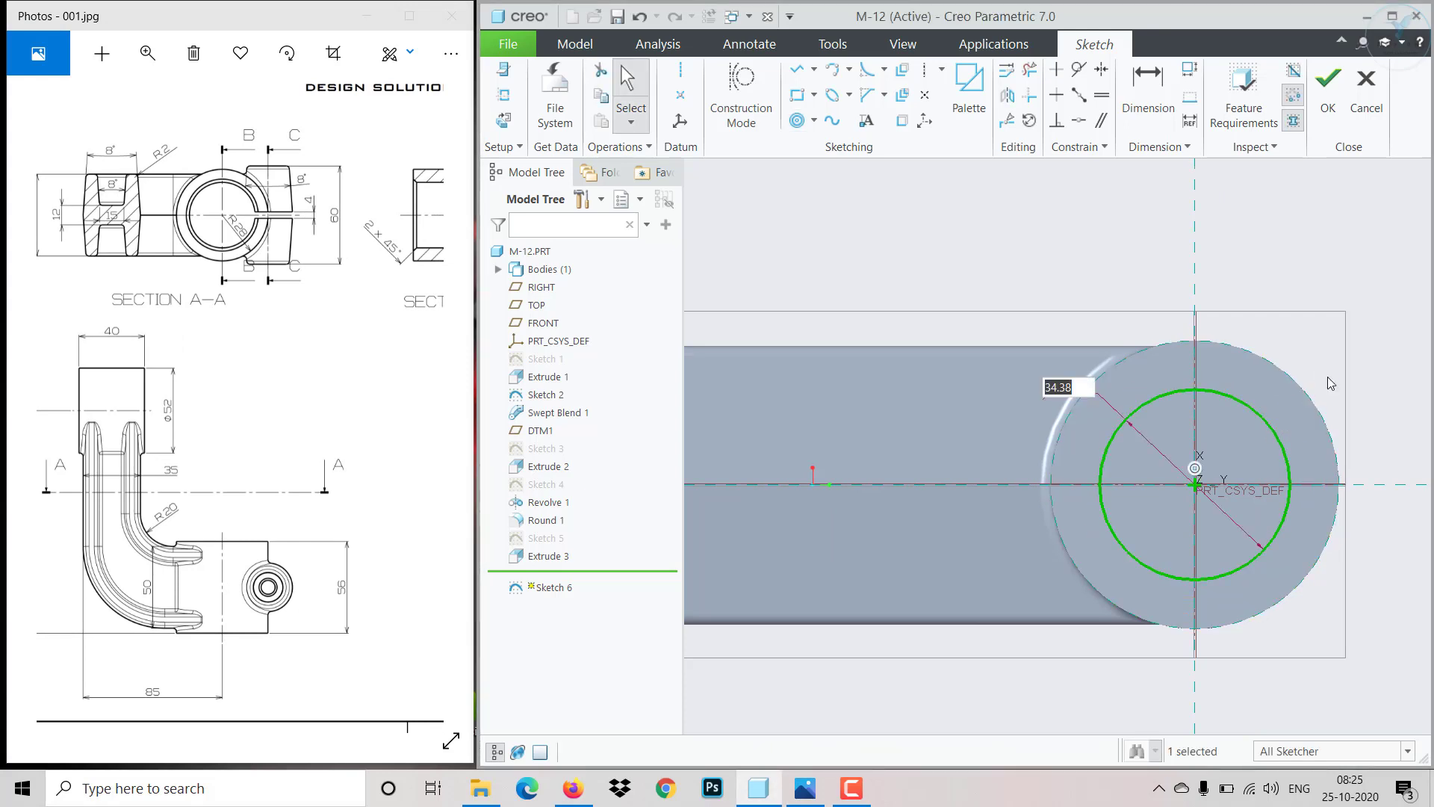
{"action": "type", "text": "35"}
{"action": "key", "text": "Return"}
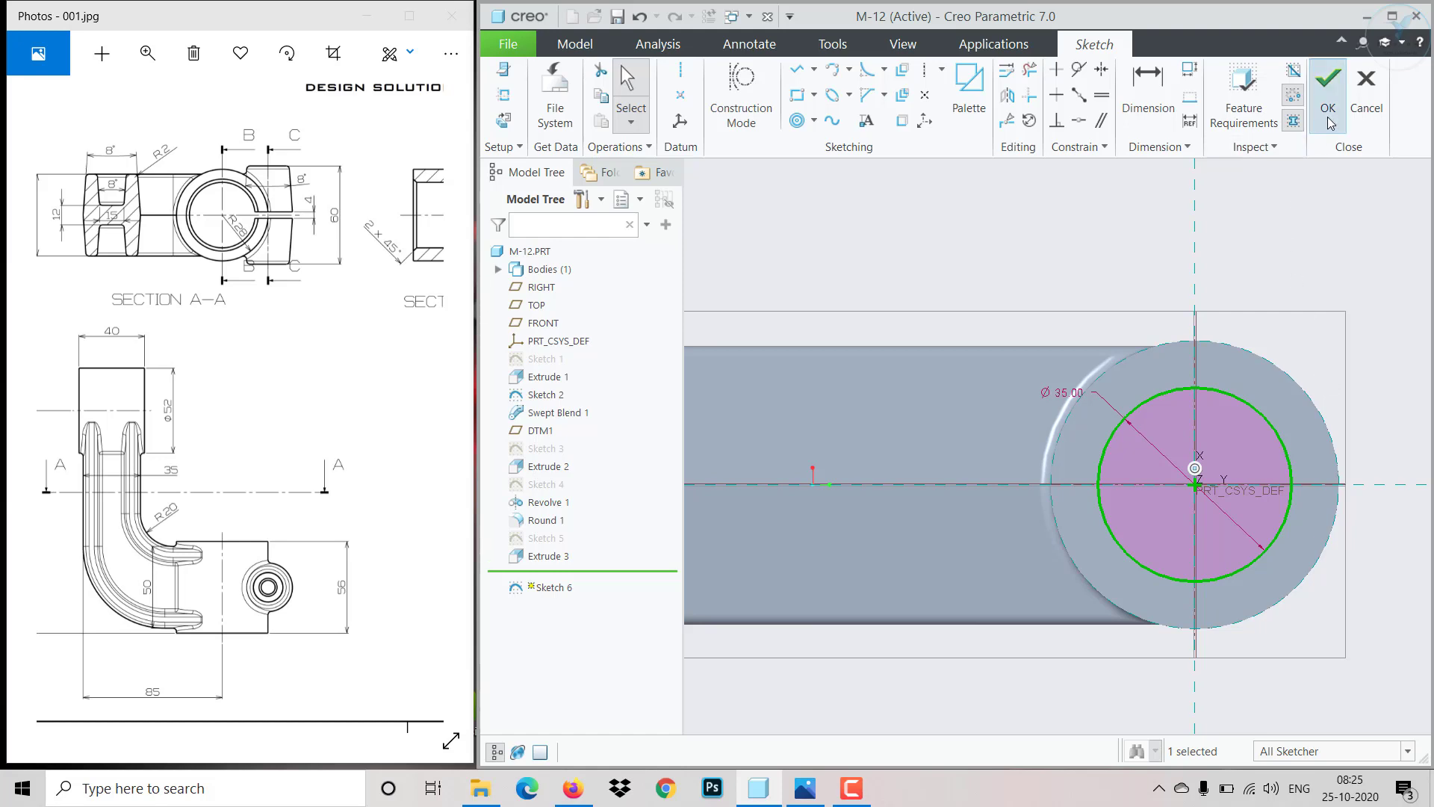
{"action": "left_click", "coordinate": [1328, 78]}
- Extrude the circle as a material-removing cut through all, flipped into the far boss
{"action": "left_click", "coordinate": [834, 91]}
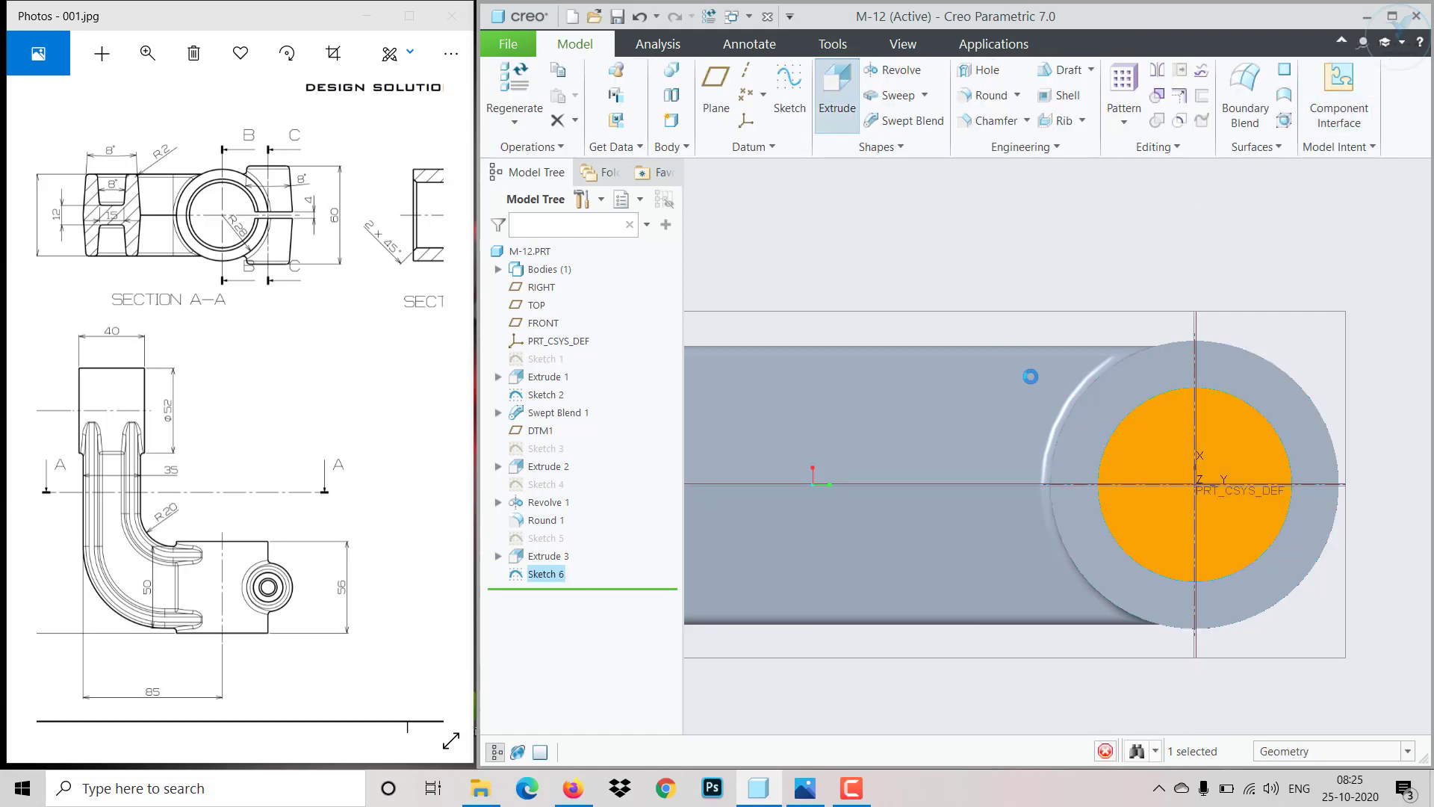
{"action": "scroll", "coordinate": [1038, 388], "scroll_direction": "up", "scroll_amount": 3}
{"action": "middle_click_drag", "start_coordinate": [1039, 454], "coordinate": [962, 517]}
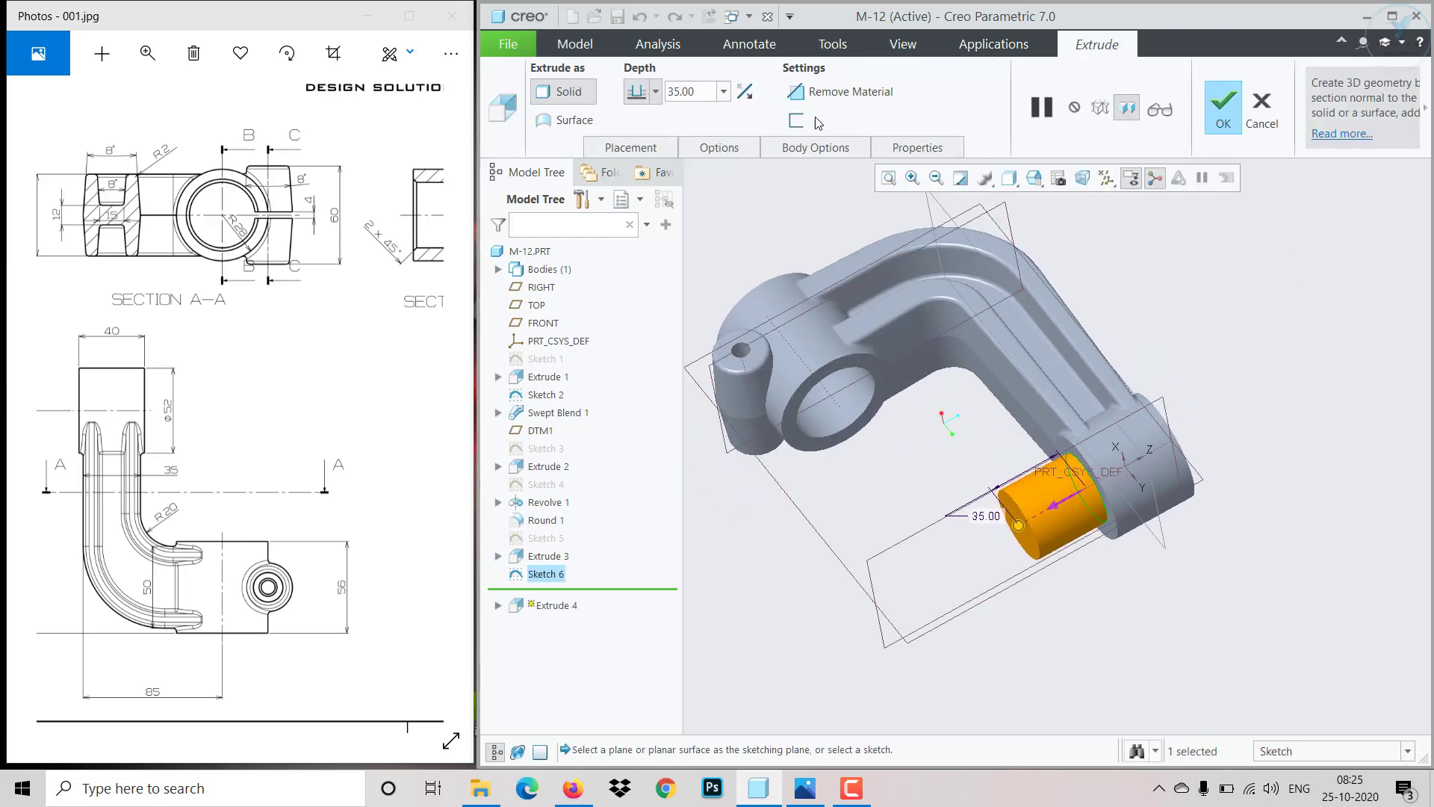
{"action": "left_click", "coordinate": [841, 91]}
{"action": "left_click", "coordinate": [746, 93]}
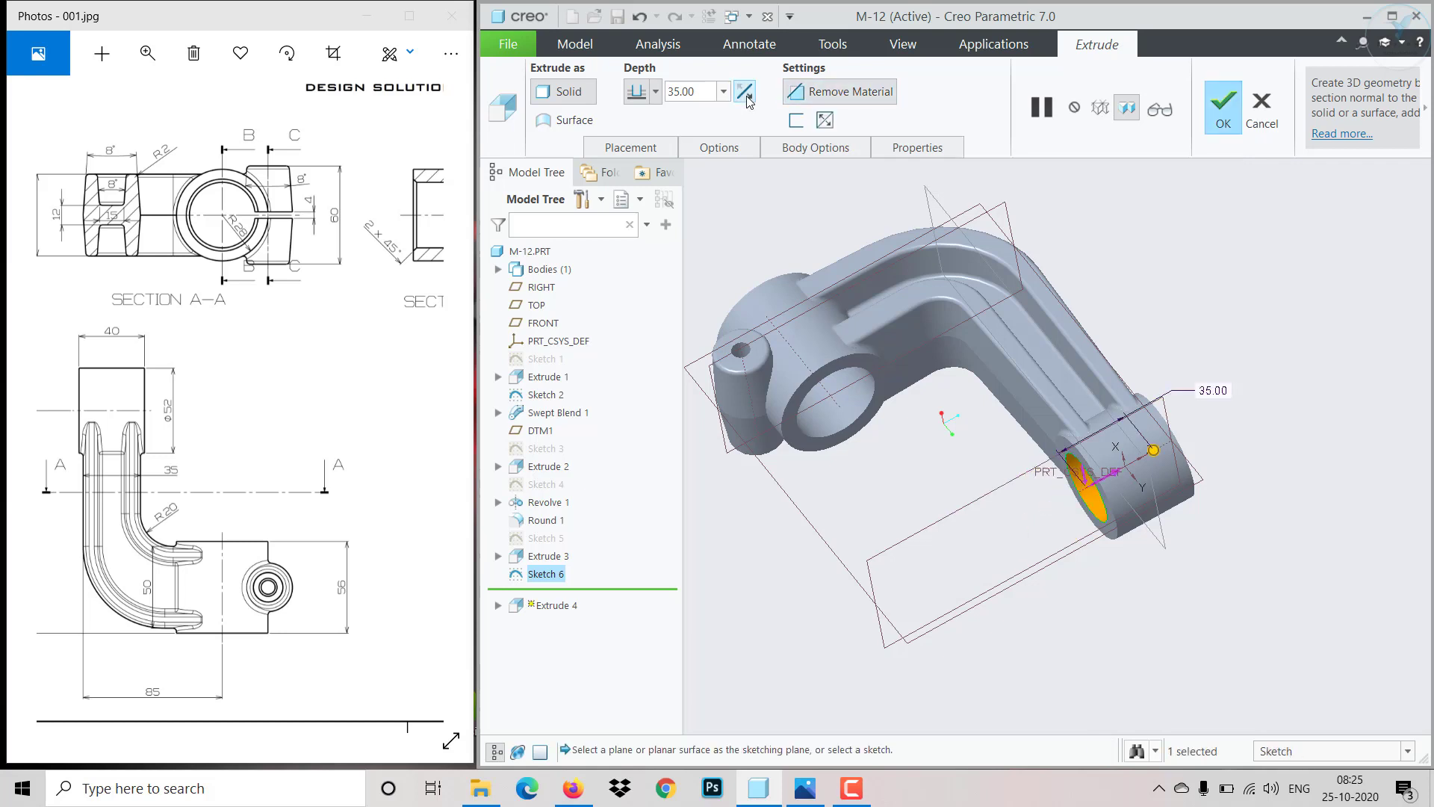
{"action": "left_click", "coordinate": [655, 91]}
{"action": "left_click", "coordinate": [645, 199]}
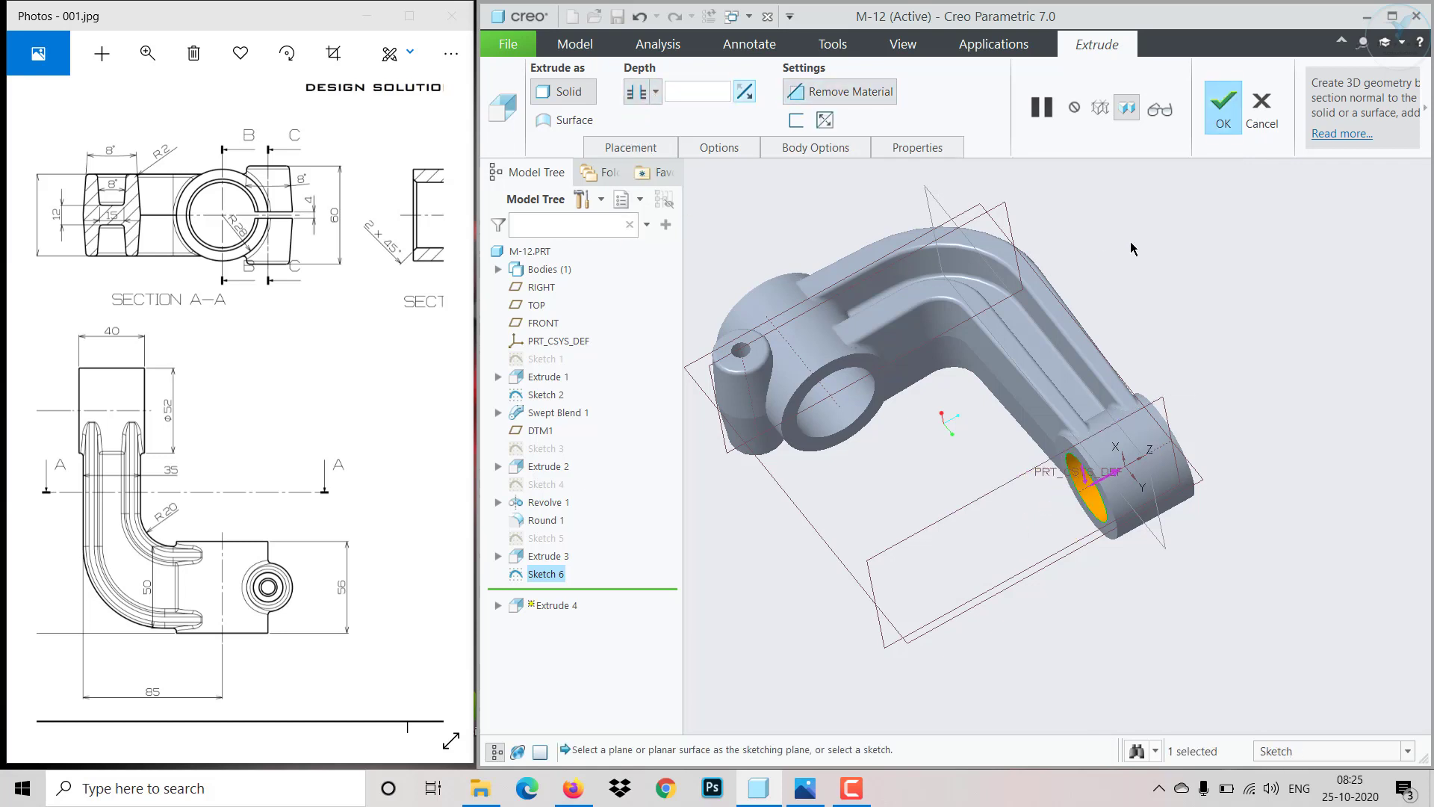
{"action": "left_click", "coordinate": [1231, 123]}
{"action": "middle_click_drag", "start_coordinate": [1262, 408], "coordinate": [1287, 457]}
{"action": "middle_click_drag", "start_coordinate": [864, 484], "coordinate": [837, 521]}
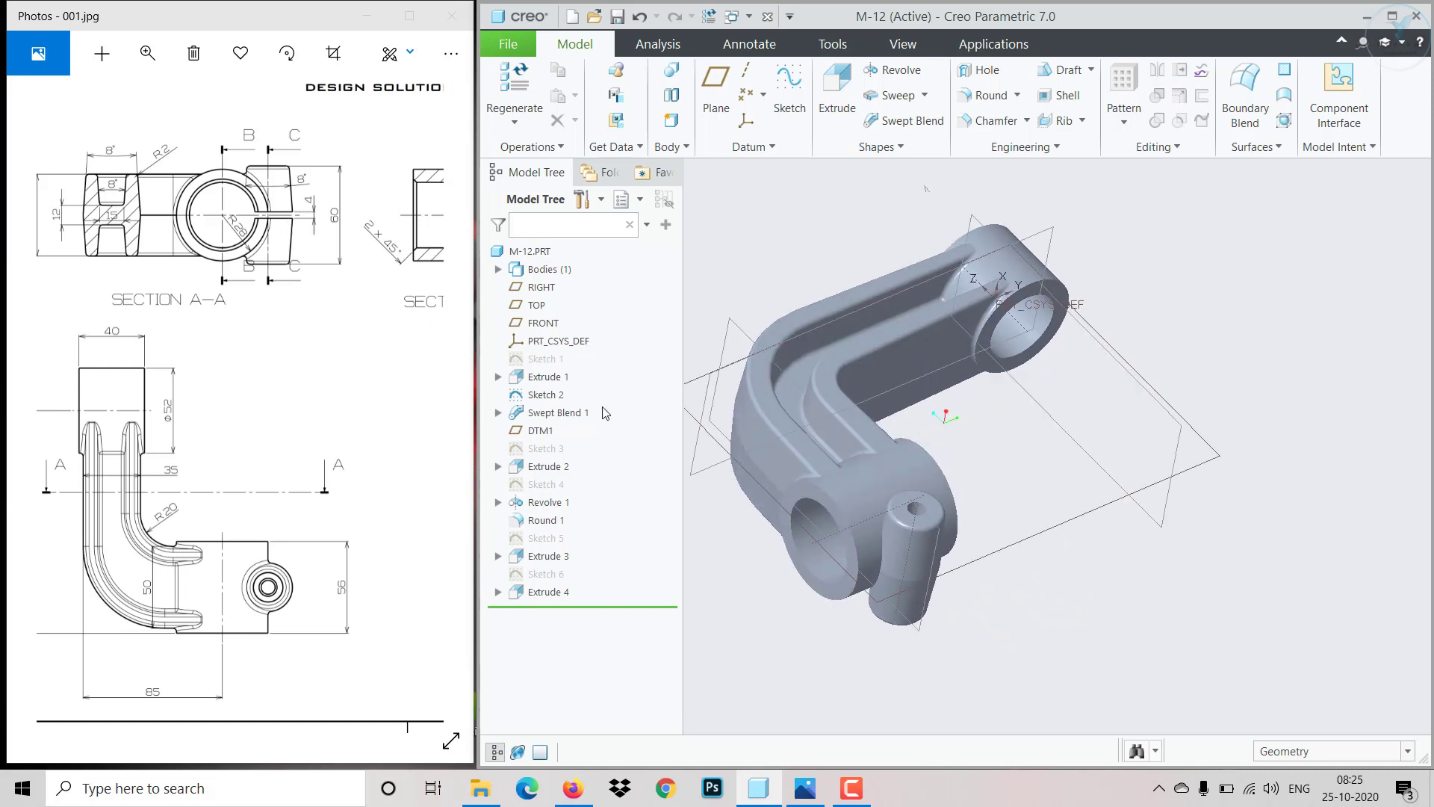
- Edit the near bore's Ø40 sketch and add a centre rectangle along its horizontal axis extending past the boss
{"action": "scroll", "coordinate": [797, 517], "scroll_direction": "up", "scroll_amount": 4}
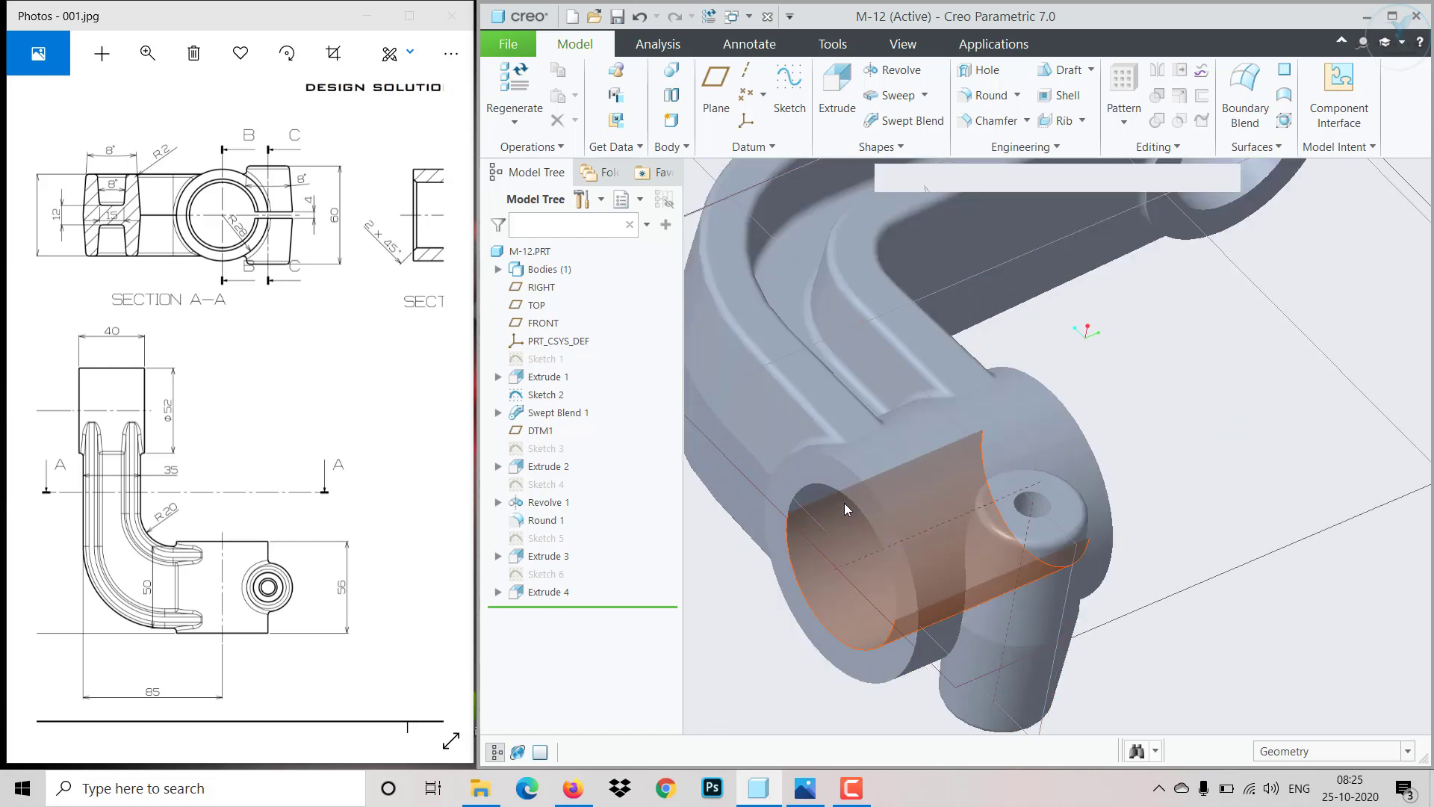
{"action": "left_click", "coordinate": [549, 538]}
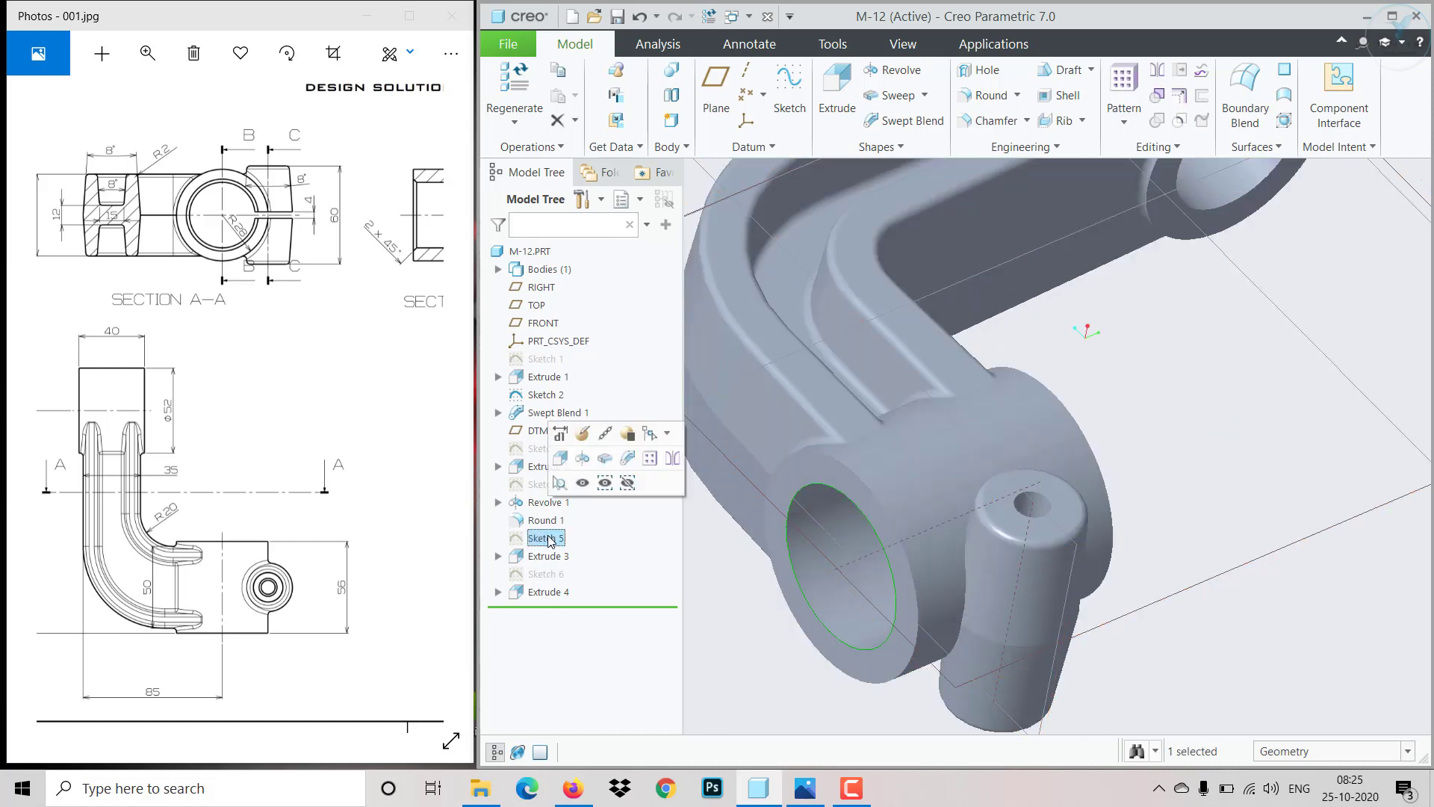
{"action": "left_click", "coordinate": [577, 454]}
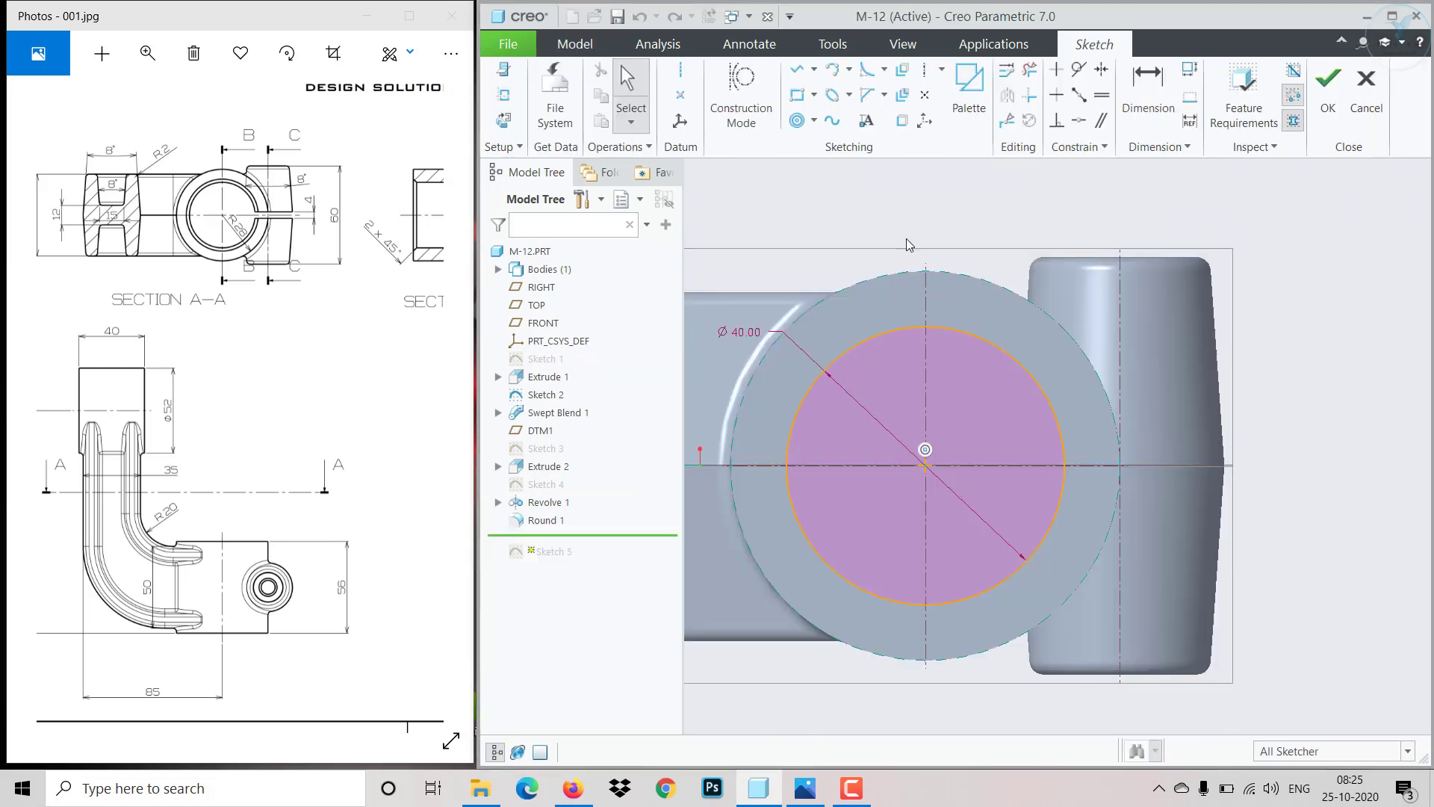
{"action": "left_click", "coordinate": [814, 96]}
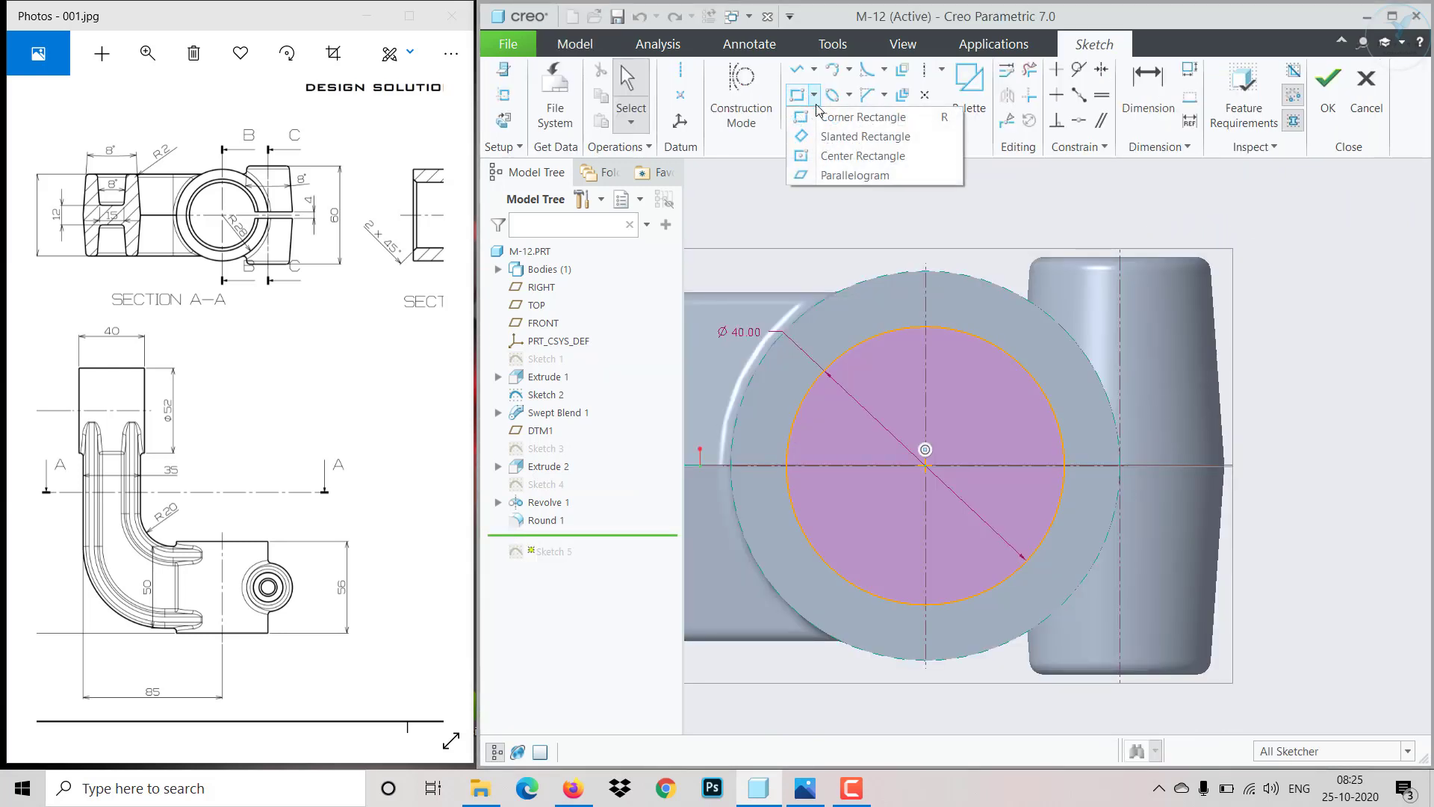
{"action": "left_click", "coordinate": [844, 155]}
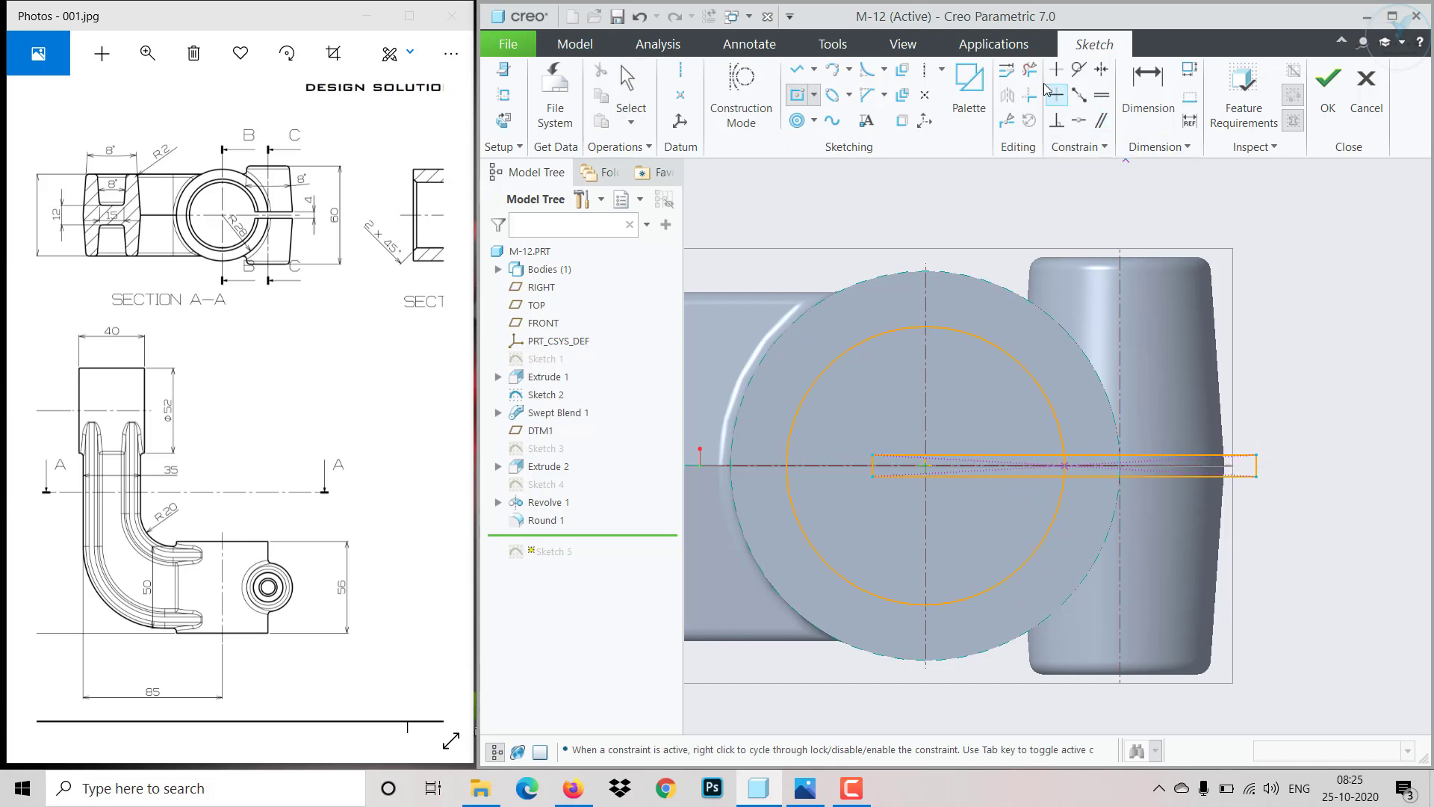
- Trim the overlapping circle and rectangle segments into one closed slotted bore profile
{"action": "left_click", "coordinate": [1029, 68]}
{"action": "scroll", "coordinate": [1027, 471], "scroll_direction": "up", "scroll_amount": 3}
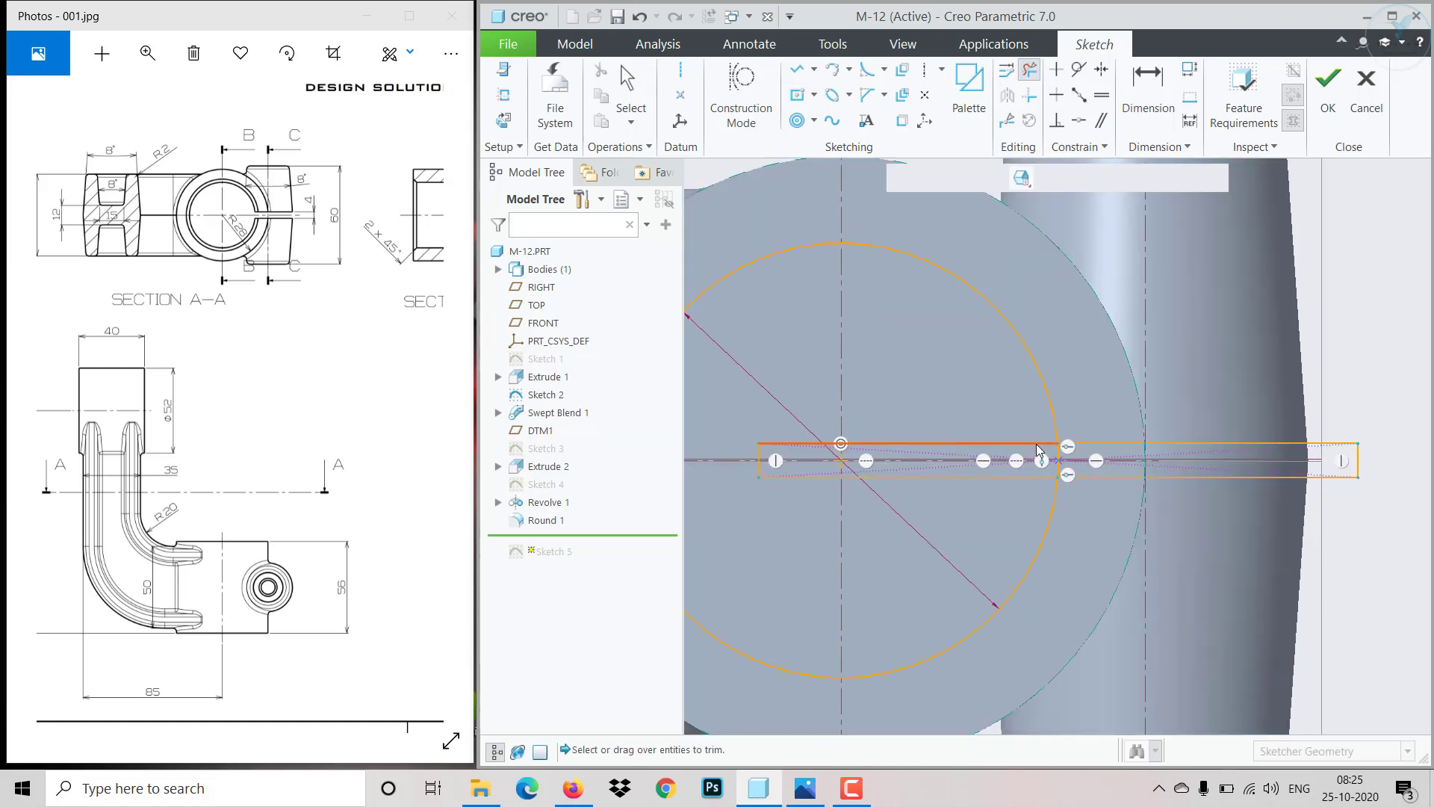
{"action": "left_click", "coordinate": [1028, 481]}
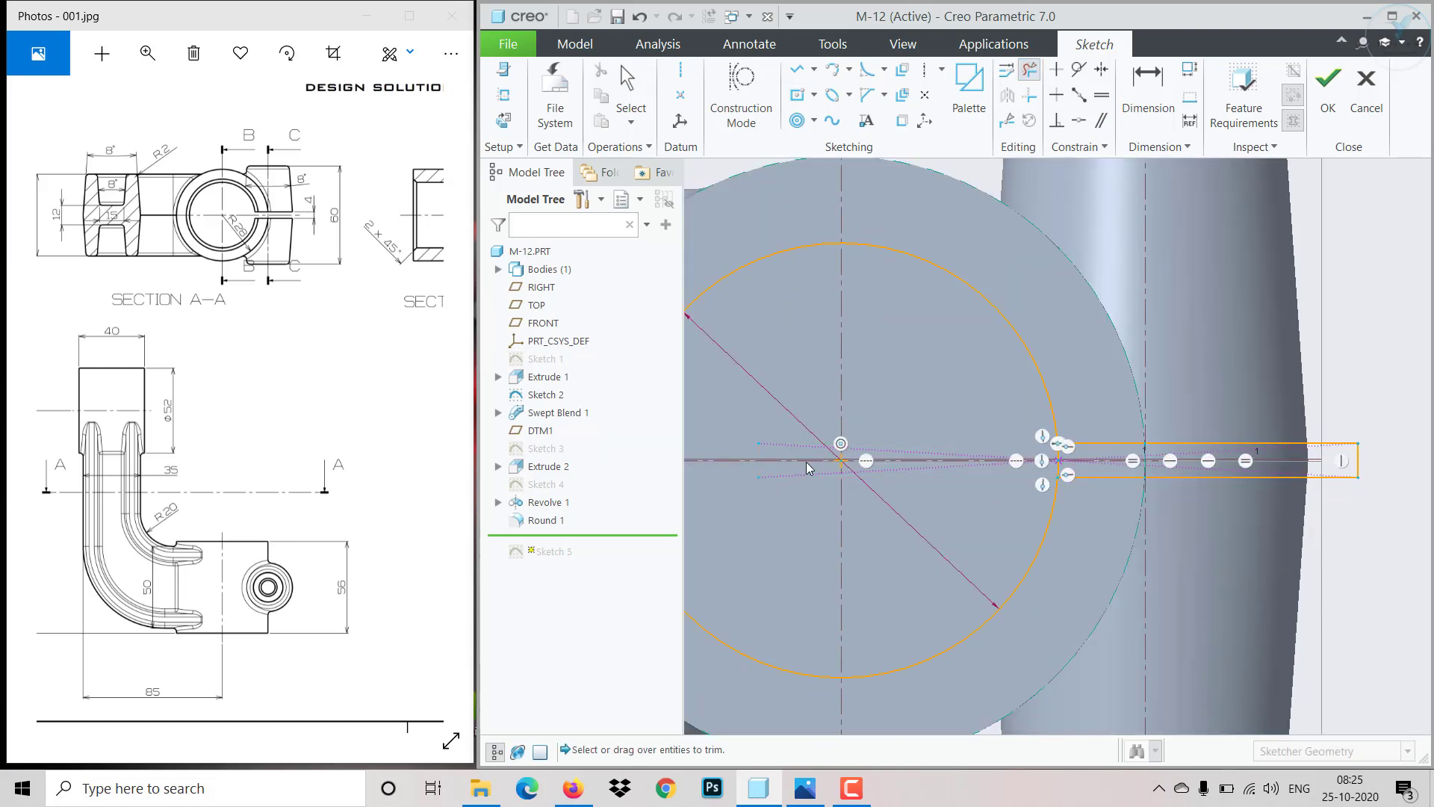
{"action": "scroll", "coordinate": [1059, 464], "scroll_direction": "up", "scroll_amount": 3}
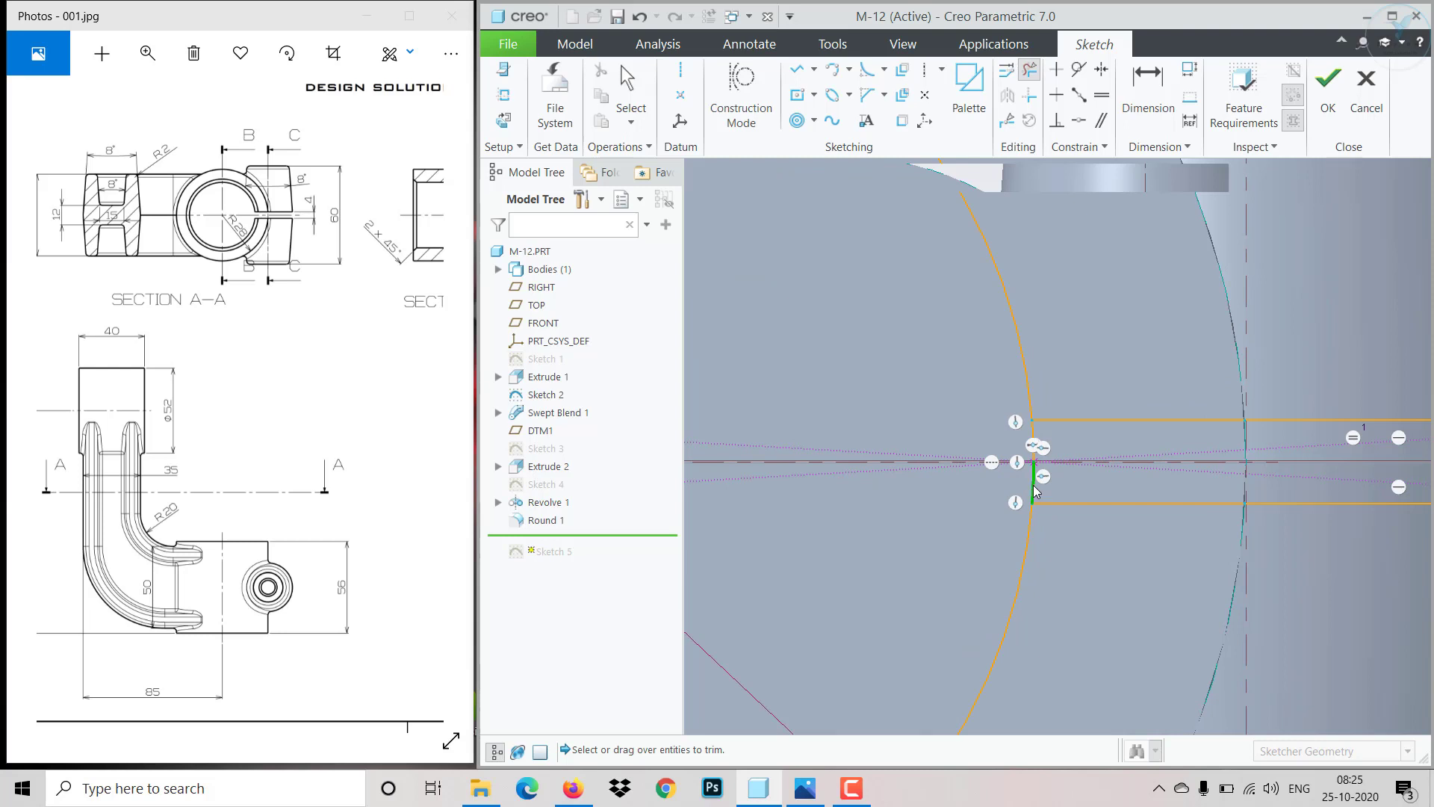
{"action": "left_click", "coordinate": [1034, 489]}
{"action": "left_click", "coordinate": [1034, 442]}
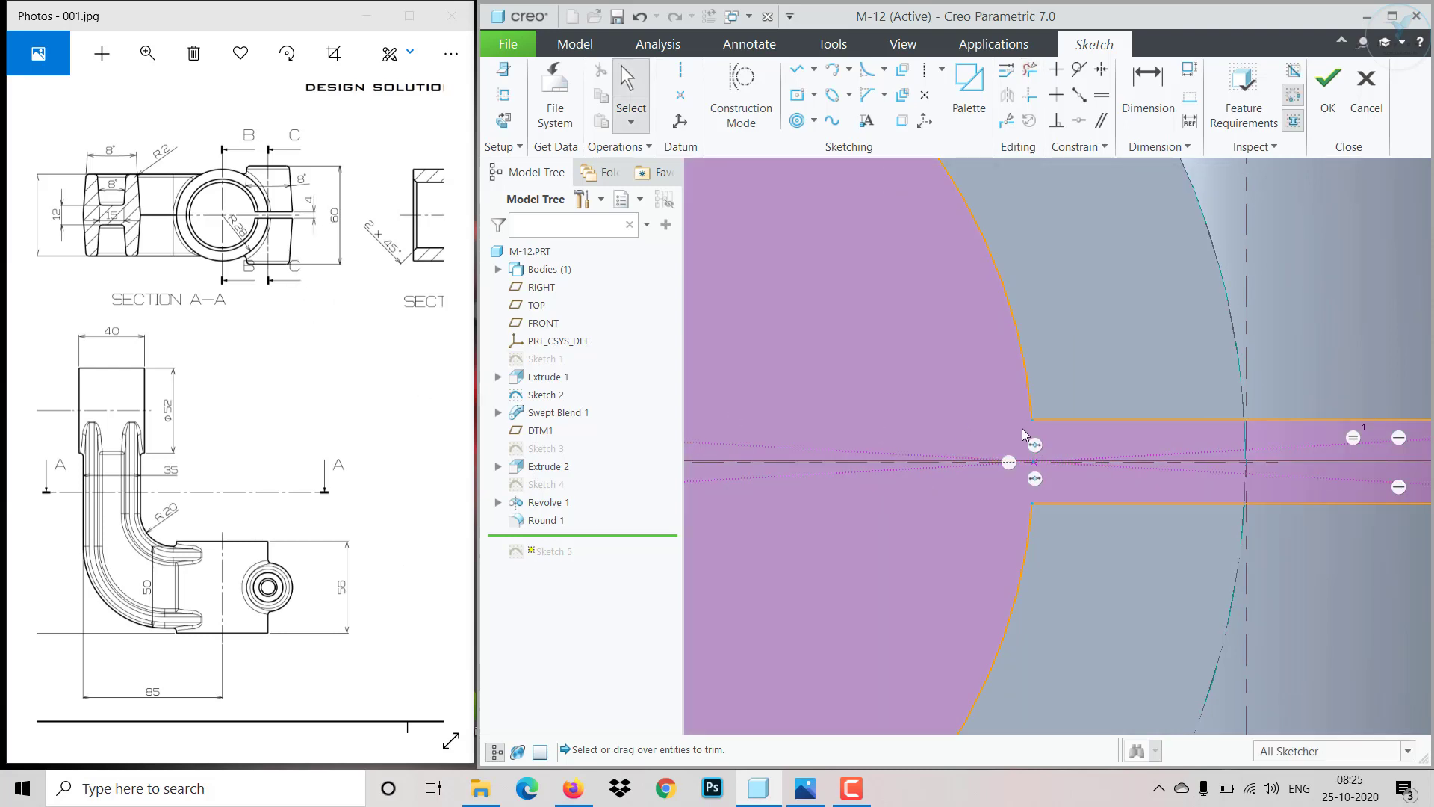
{"action": "scroll", "coordinate": [1022, 428], "scroll_direction": "down", "scroll_amount": 6}
{"action": "scroll", "coordinate": [1212, 390], "scroll_direction": "up", "scroll_amount": 3}
- Set the slot rectangle's width to 4 mm and finish the redefined sketch
{"action": "left_click", "coordinate": [1157, 109]}
{"action": "scroll", "coordinate": [1125, 520], "scroll_direction": "up", "scroll_amount": 2}
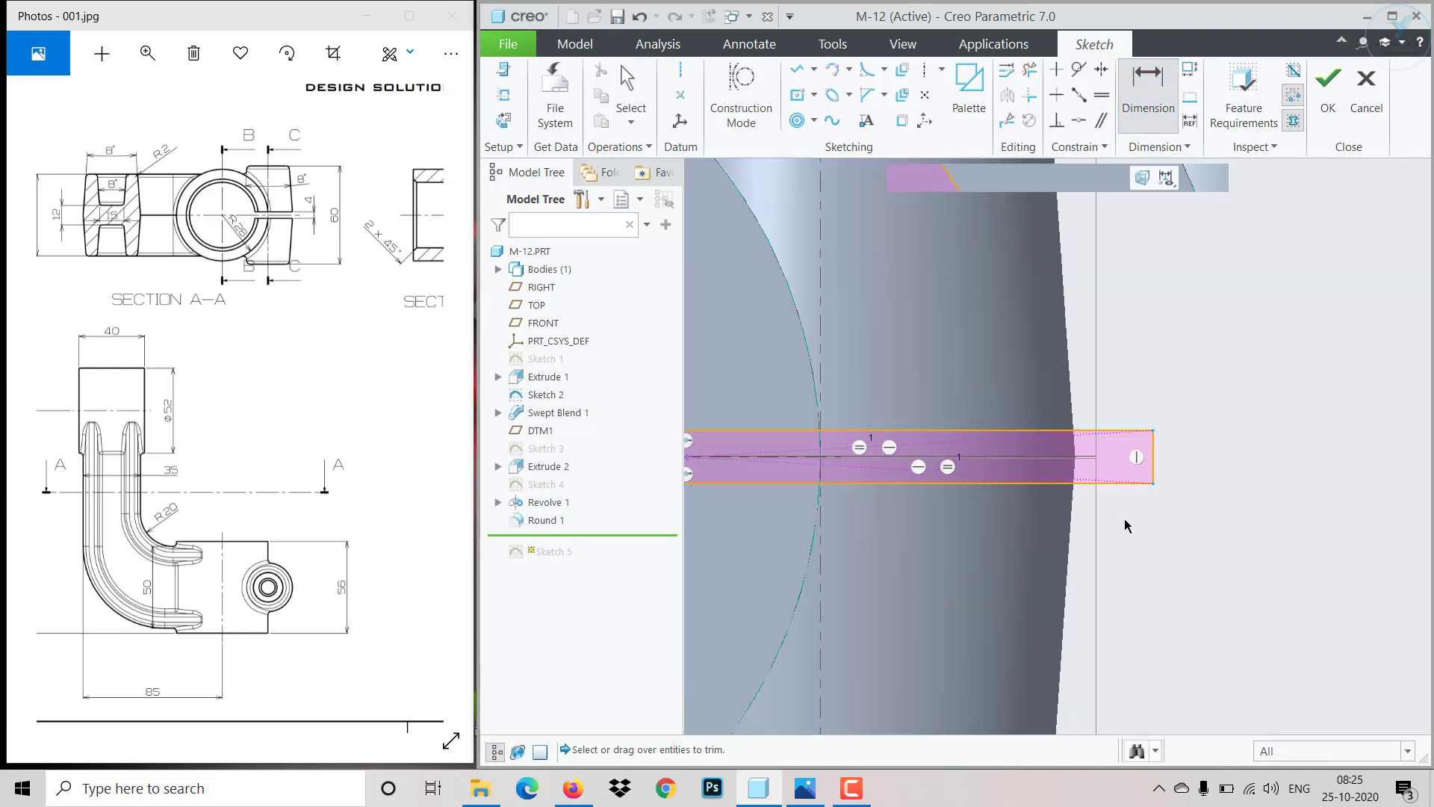
{"action": "scroll", "coordinate": [1126, 525], "scroll_direction": "up", "scroll_amount": 1}
{"action": "left_click", "coordinate": [1159, 456]}
{"action": "middle_click", "coordinate": [1198, 452]}
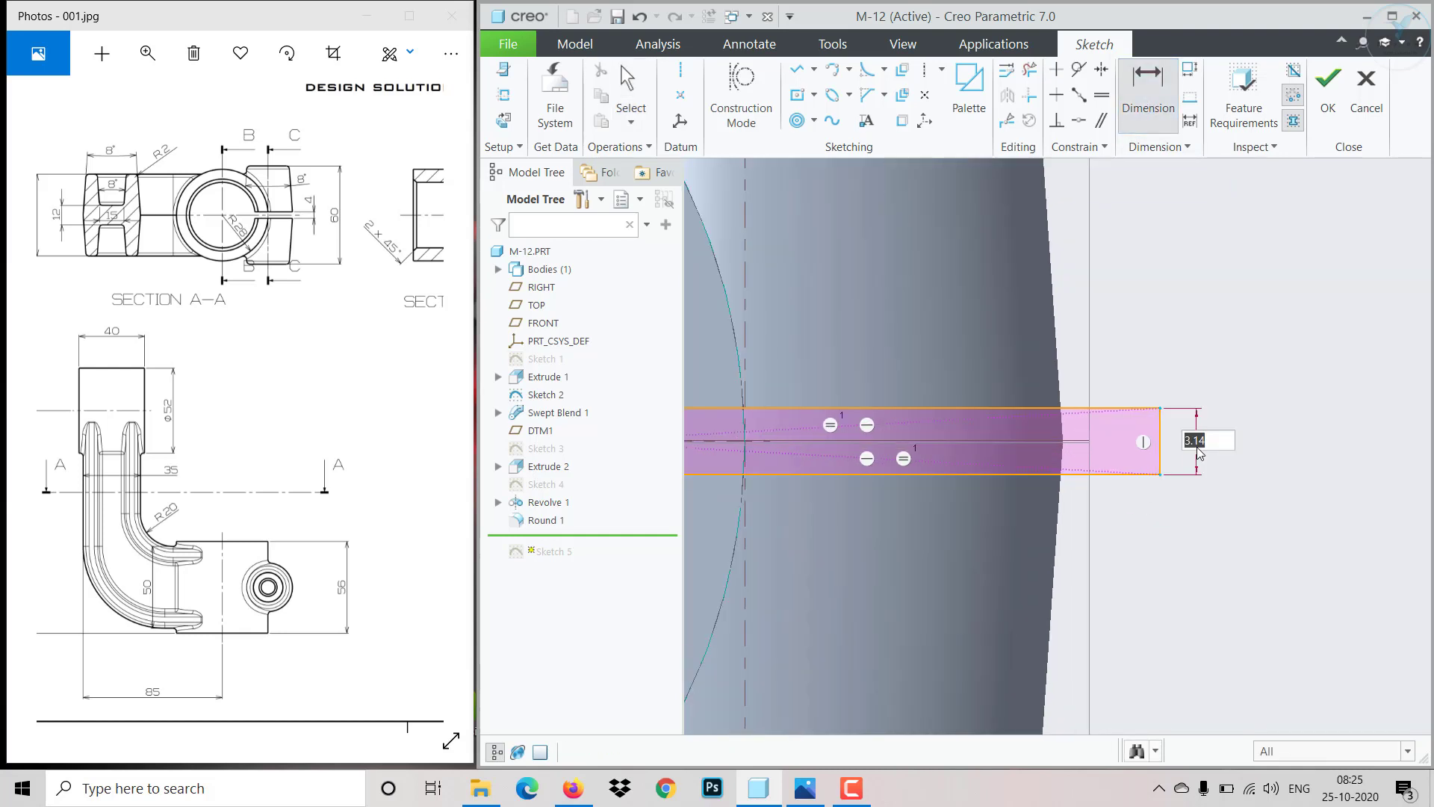
{"action": "type", "text": "4"}
{"action": "key", "text": "Return"}
{"action": "left_click", "coordinate": [1328, 88]}
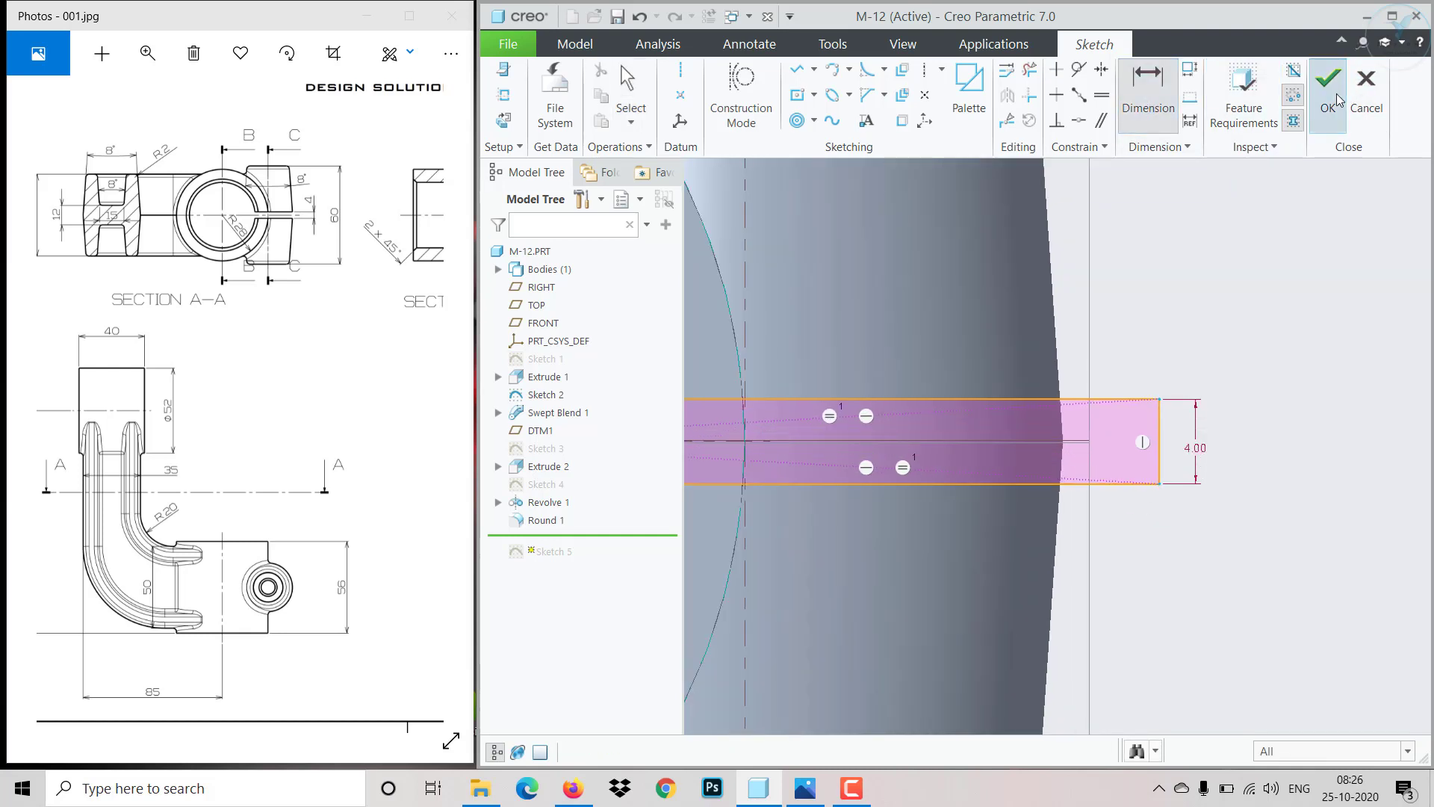
{"action": "mouse_move", "coordinate": [1185, 437]}
{"action": "middle_mouse_down"}
{"action": "mouse_move", "coordinate": [1121, 483]}
{"action": "mouse_move", "coordinate": [1141, 553]}
{"action": "middle_mouse_up"}
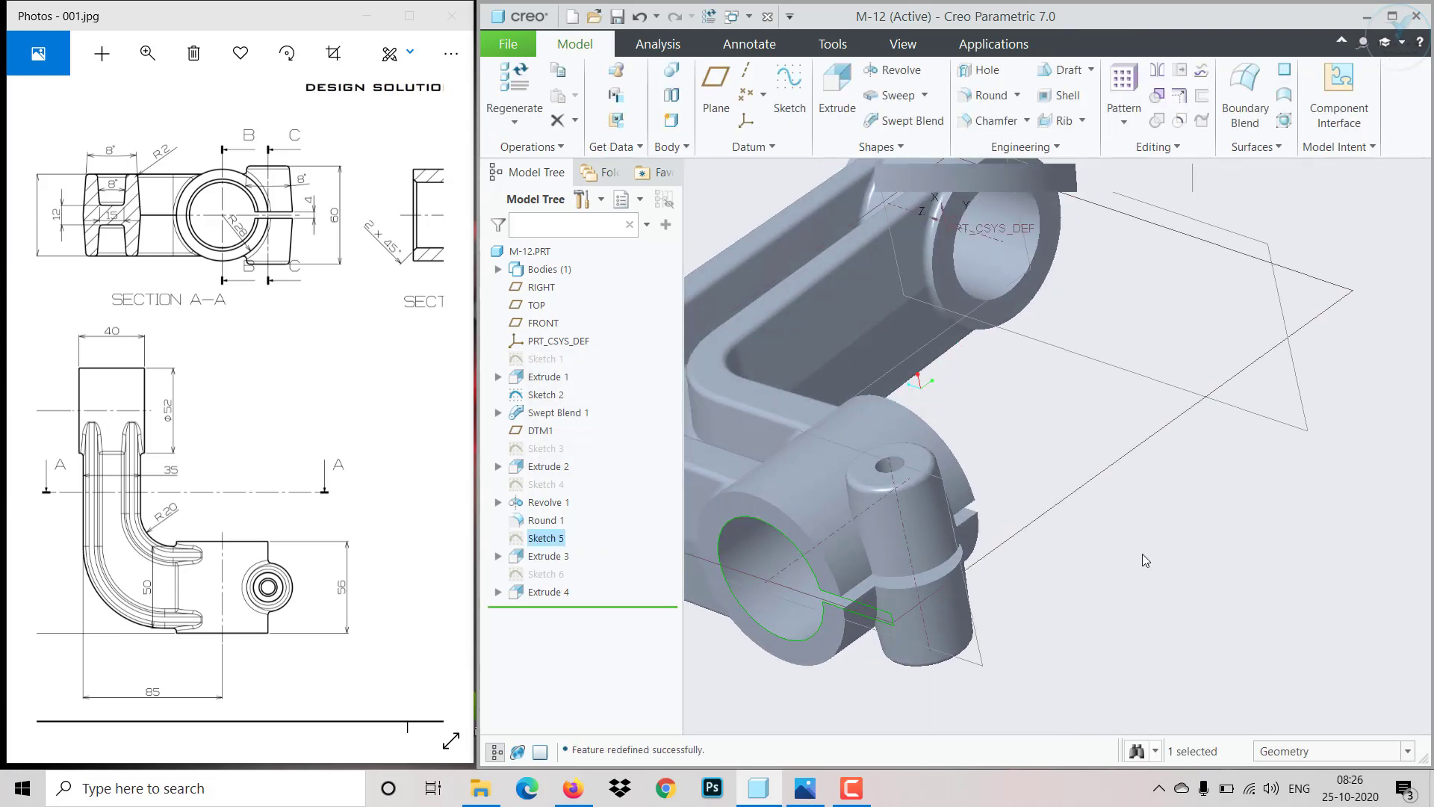
- Examine the model and the drawing's Section B-B for the bore chamfer details
{"action": "left_click", "coordinate": [1144, 556]}
{"action": "scroll", "coordinate": [1154, 575], "scroll_direction": "down", "scroll_amount": 3}
{"action": "mouse_move", "coordinate": [1140, 613]}
{"action": "middle_mouse_down"}
{"action": "mouse_move", "coordinate": [1114, 585]}
{"action": "mouse_move", "coordinate": [1133, 620]}
{"action": "mouse_move", "coordinate": [1133, 439]}
{"action": "mouse_move", "coordinate": [1118, 590]}
{"action": "mouse_move", "coordinate": [1150, 631]}
{"action": "middle_mouse_up"}
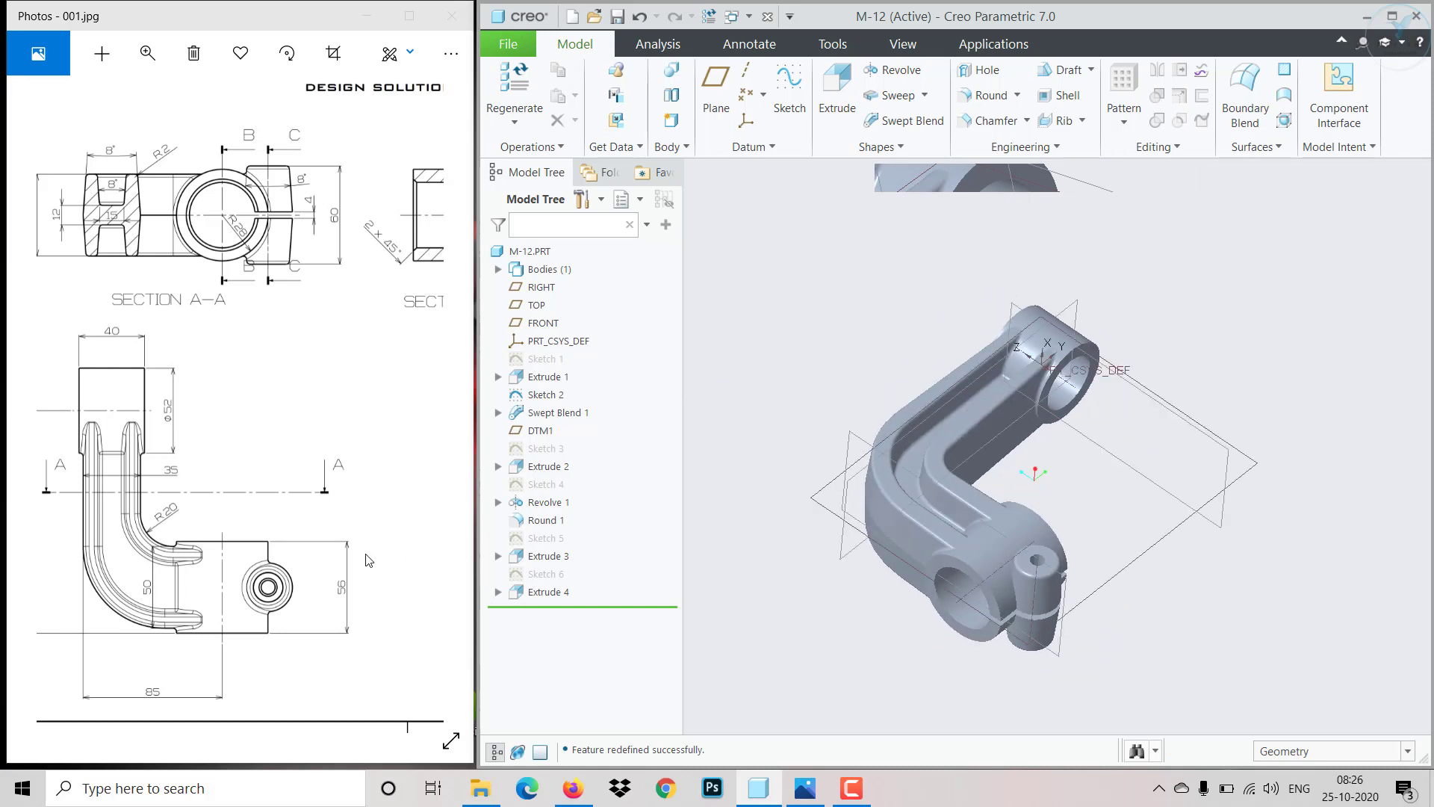
{"action": "mouse_move", "coordinate": [366, 560]}
{"action": "left_mouse_down"}
{"action": "mouse_move", "coordinate": [254, 500]}
{"action": "mouse_move", "coordinate": [158, 560]}
{"action": "mouse_move", "coordinate": [169, 571]}
{"action": "left_mouse_up"}
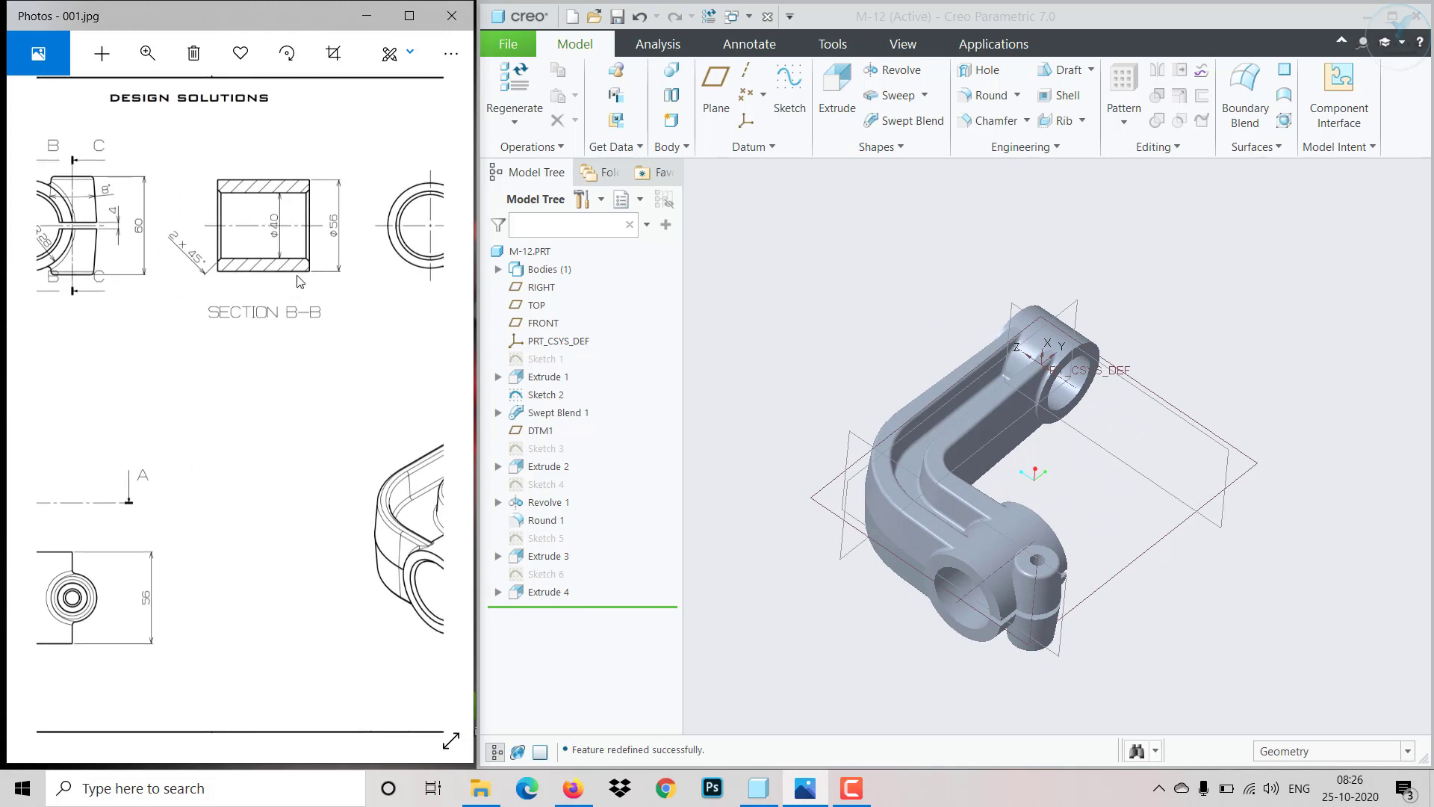
{"action": "left_click_drag", "start_coordinate": [233, 440], "coordinate": [138, 414]}
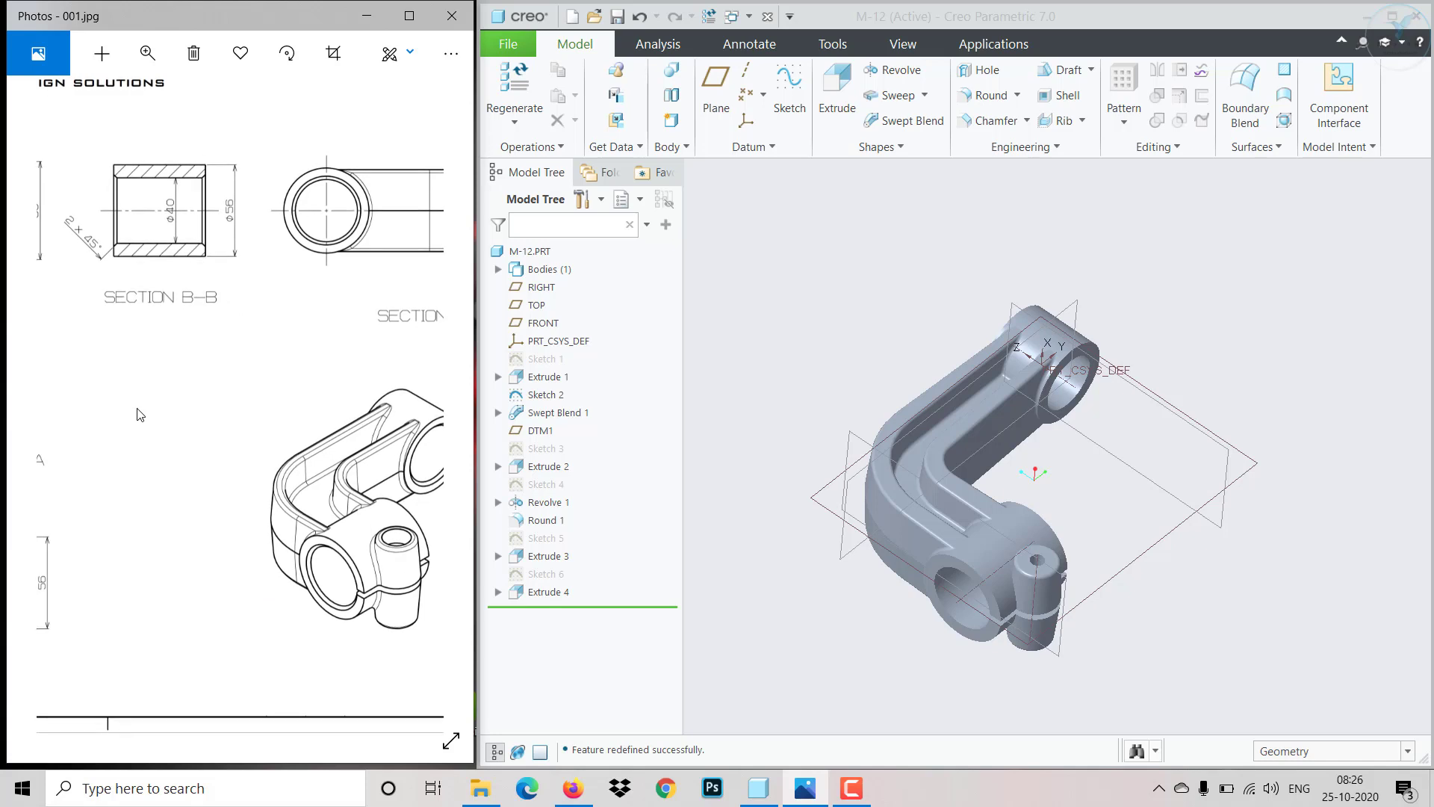
{"action": "left_click", "coordinate": [985, 121]}
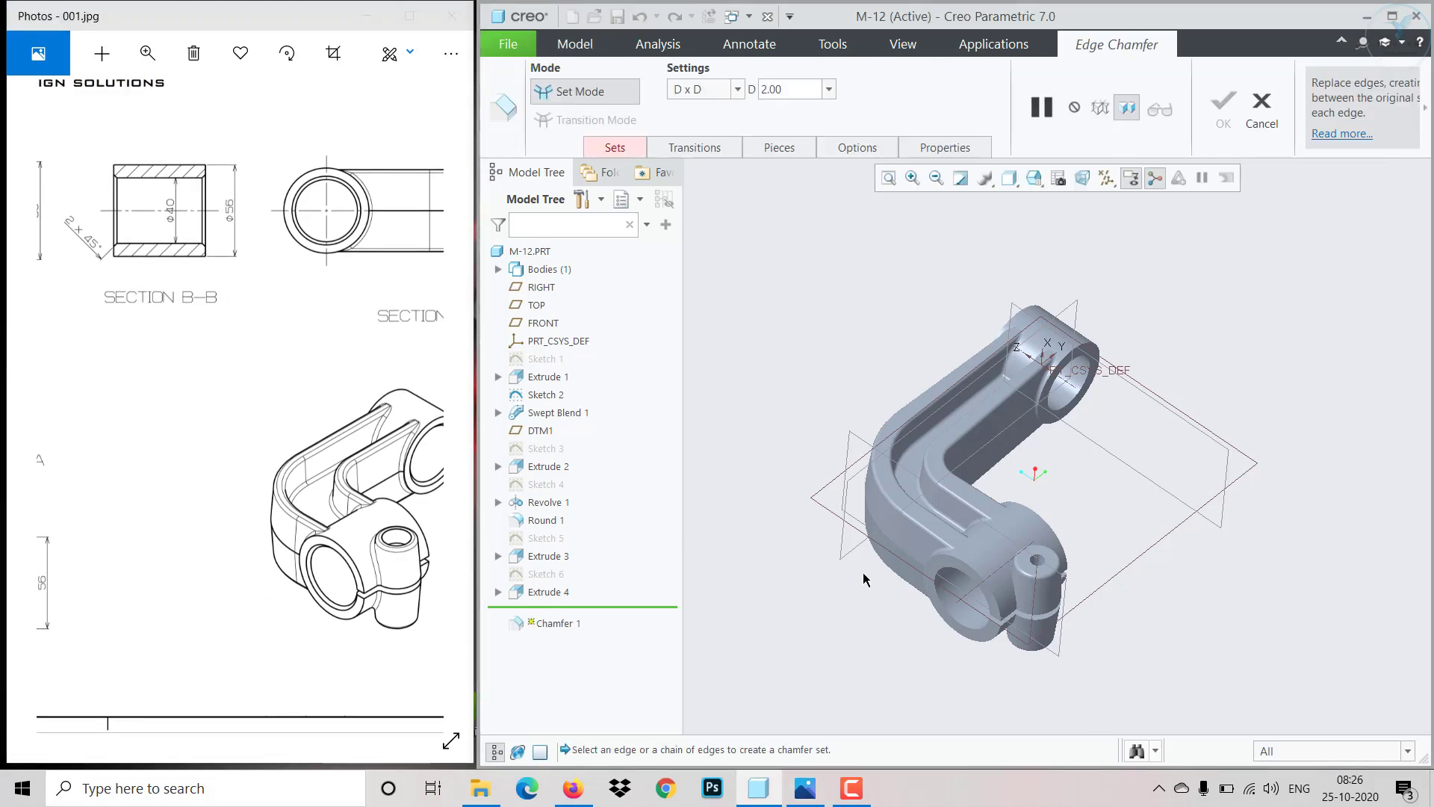
{"action": "scroll", "coordinate": [865, 579], "scroll_direction": "up", "scroll_amount": 2}
{"action": "left_click", "coordinate": [716, 91]}
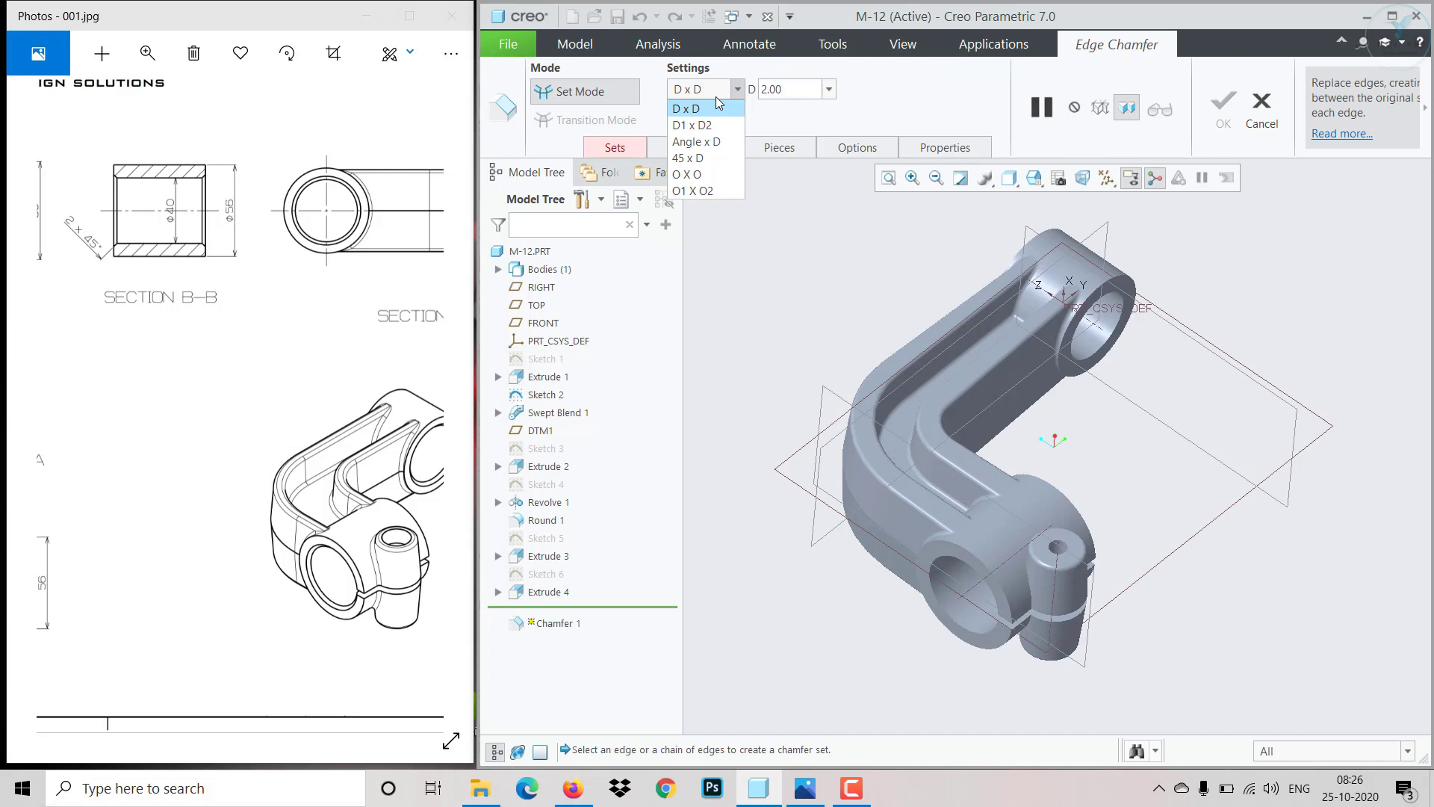
{"action": "left_click", "coordinate": [688, 158]}
{"action": "scroll", "coordinate": [948, 616], "scroll_direction": "up", "scroll_amount": 1}
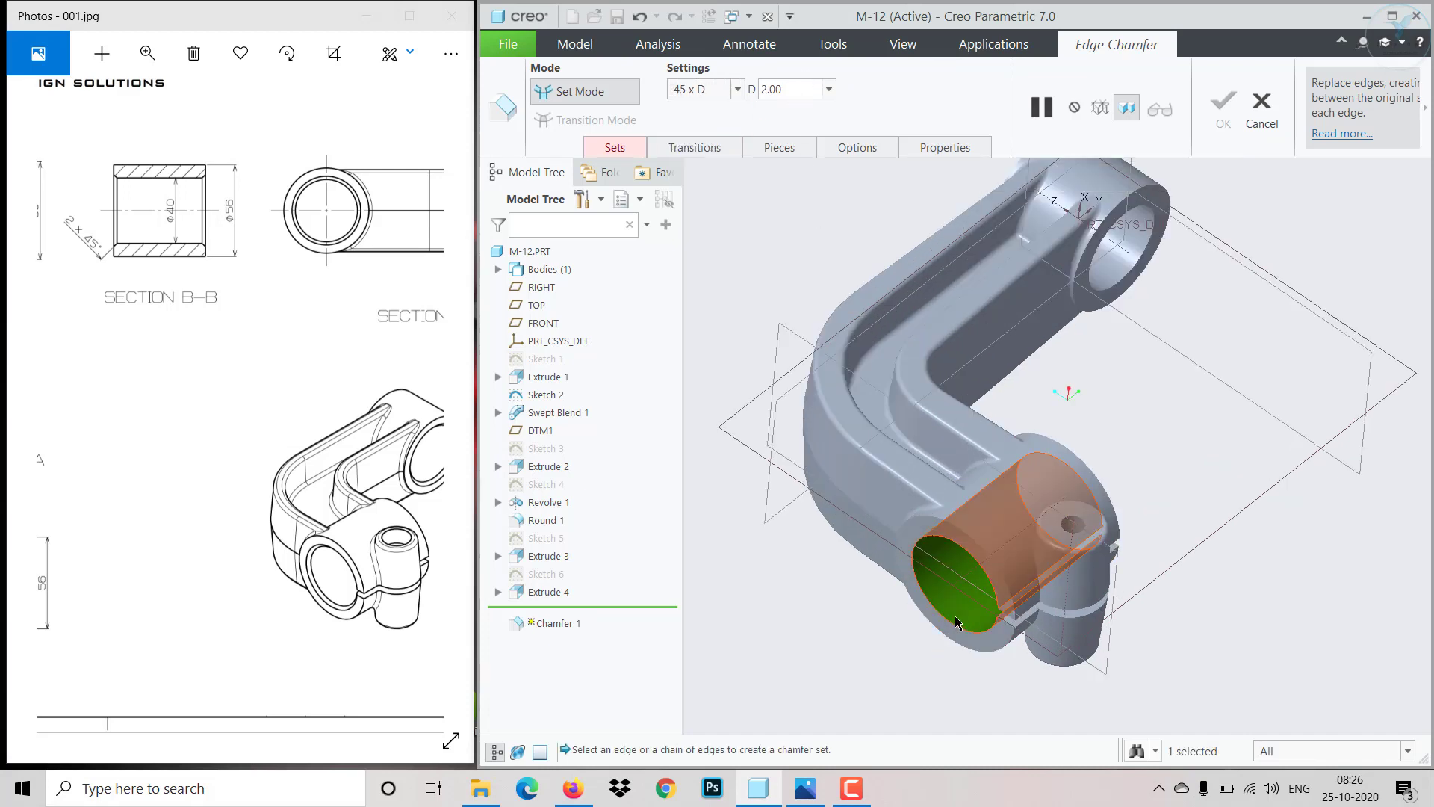
{"action": "key", "text": "Escape"}
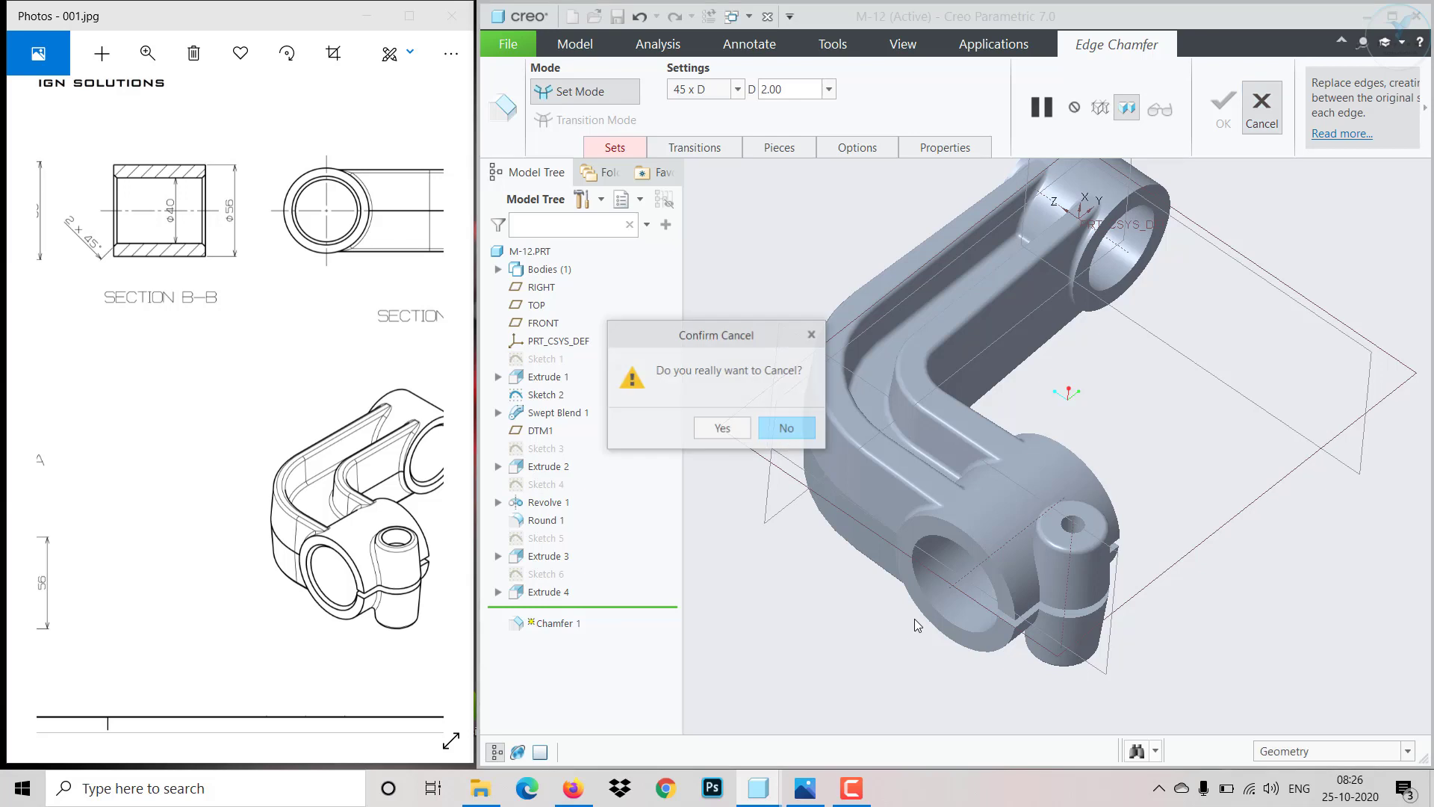
{"action": "left_click", "coordinate": [723, 427]}
- Chamfer both edges of each end boss bore at 45 x D with D 2 mm
{"action": "left_click", "coordinate": [992, 122]}
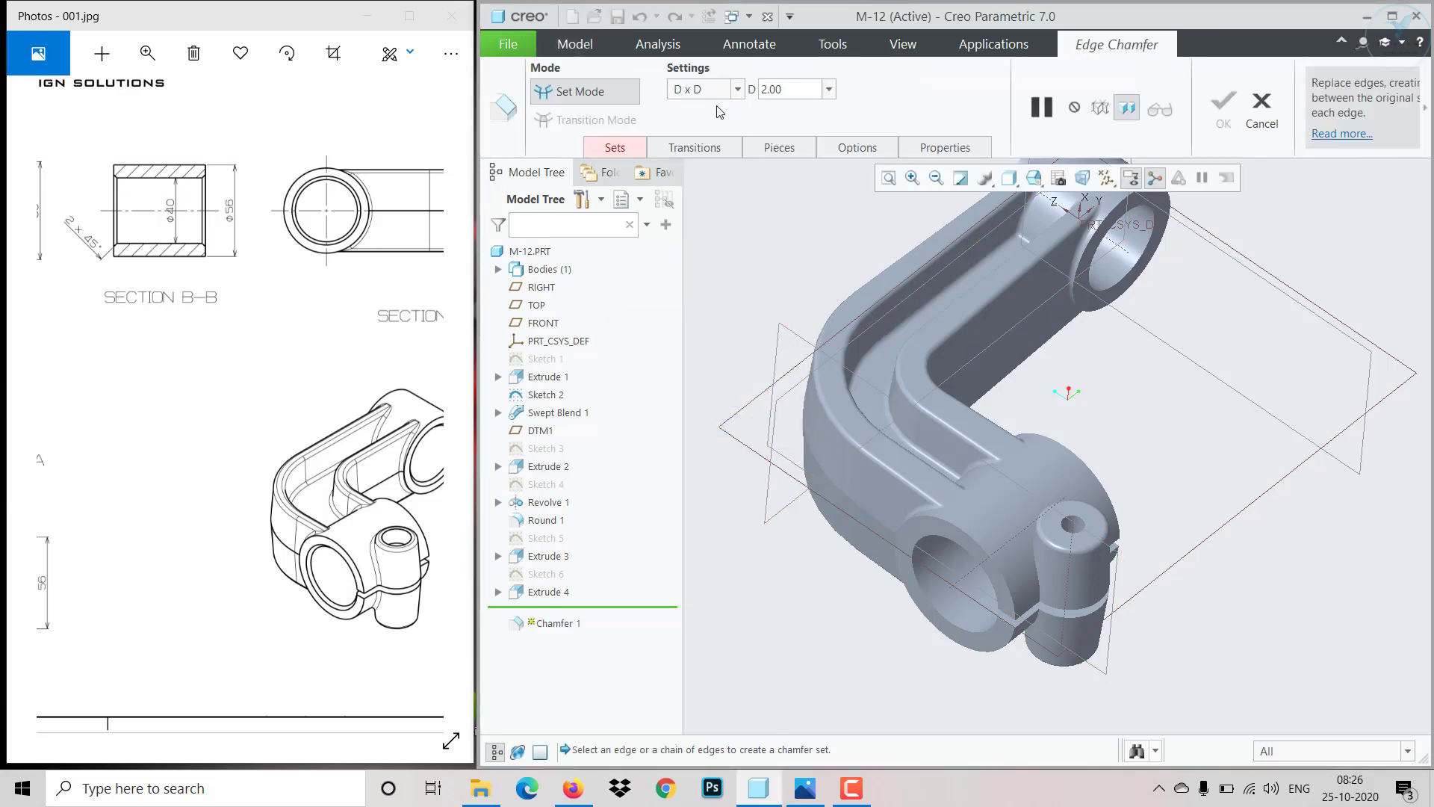
{"action": "left_click", "coordinate": [743, 93]}
{"action": "left_click", "coordinate": [697, 155]}
{"action": "left_click", "coordinate": [925, 608]}
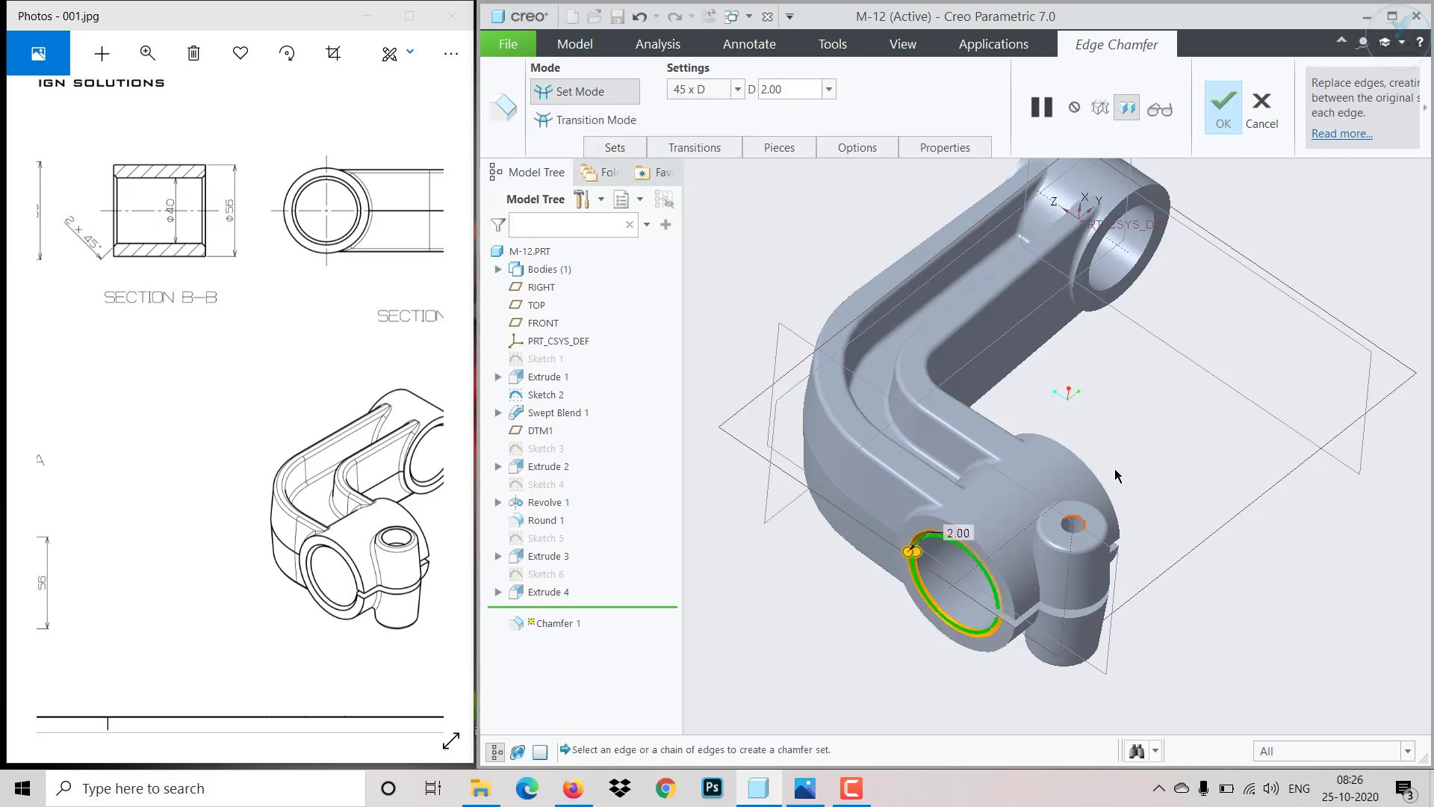
{"action": "middle_click_drag", "start_coordinate": [1115, 468], "coordinate": [956, 452]}
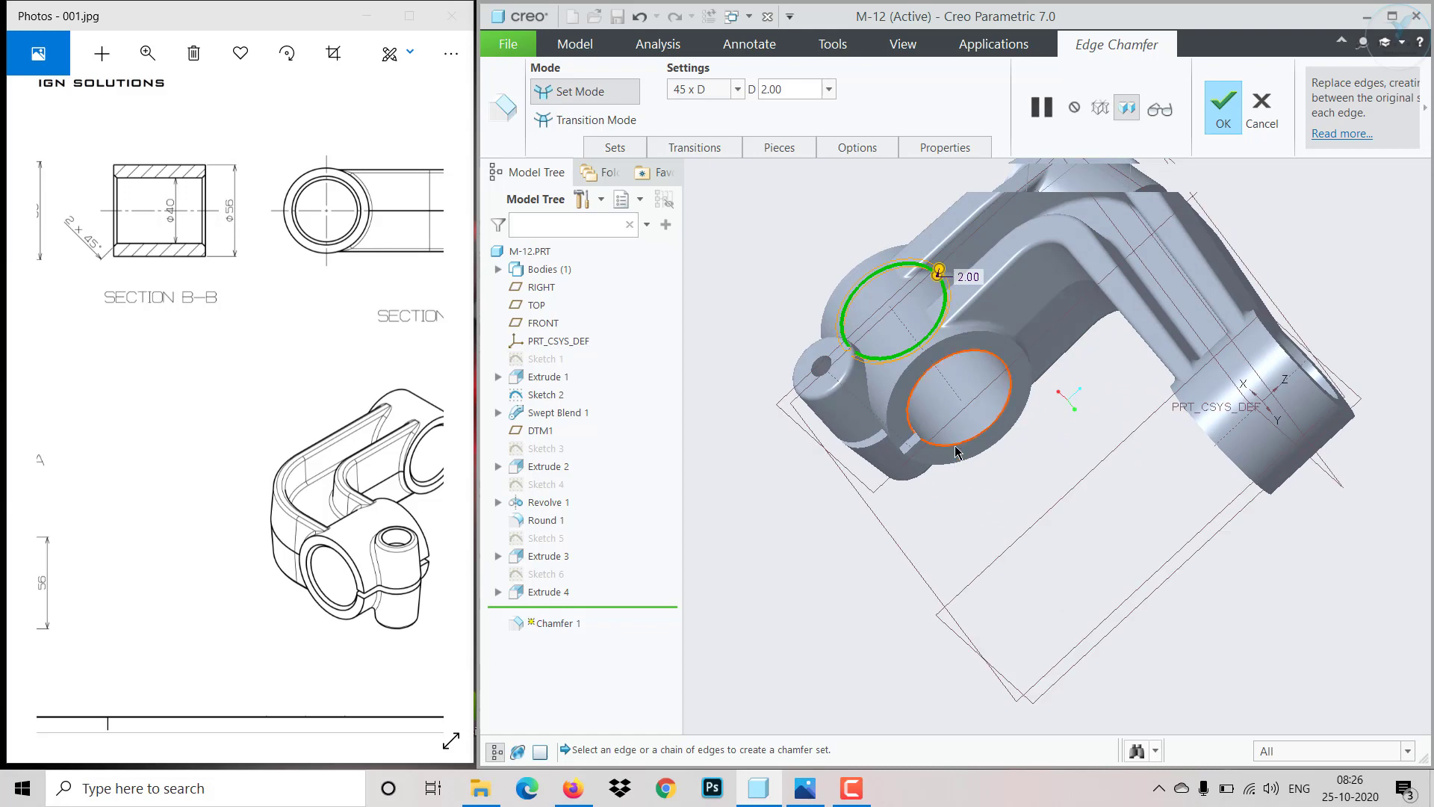
{"action": "left_click", "coordinate": [960, 452], "text": "ctrl"}
{"action": "middle_click_drag", "start_coordinate": [1101, 503], "coordinate": [1127, 616]}
{"action": "left_click", "coordinate": [1262, 410], "text": "ctrl"}
{"action": "left_click", "coordinate": [998, 657], "text": "ctrl"}
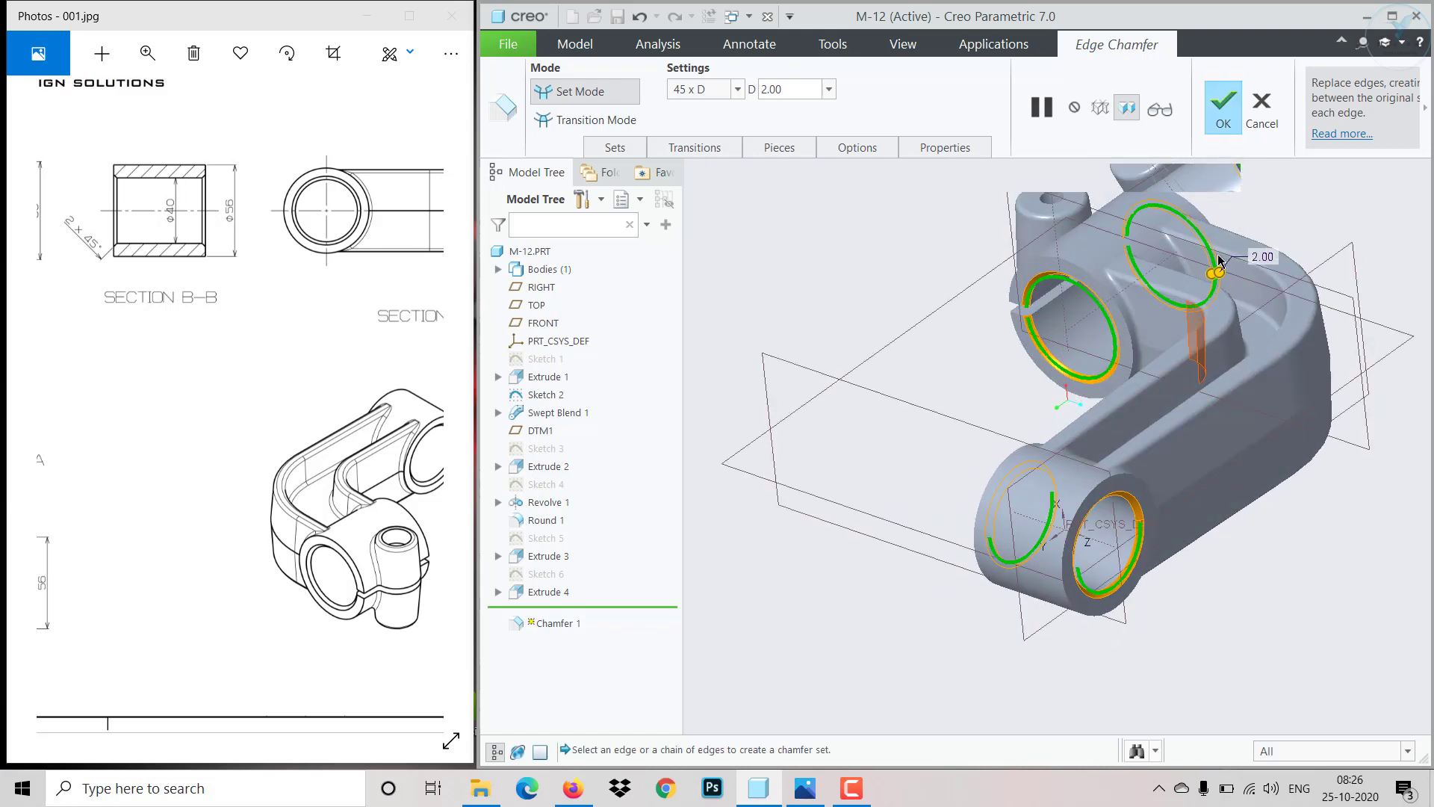
{"action": "left_click", "coordinate": [1224, 111]}
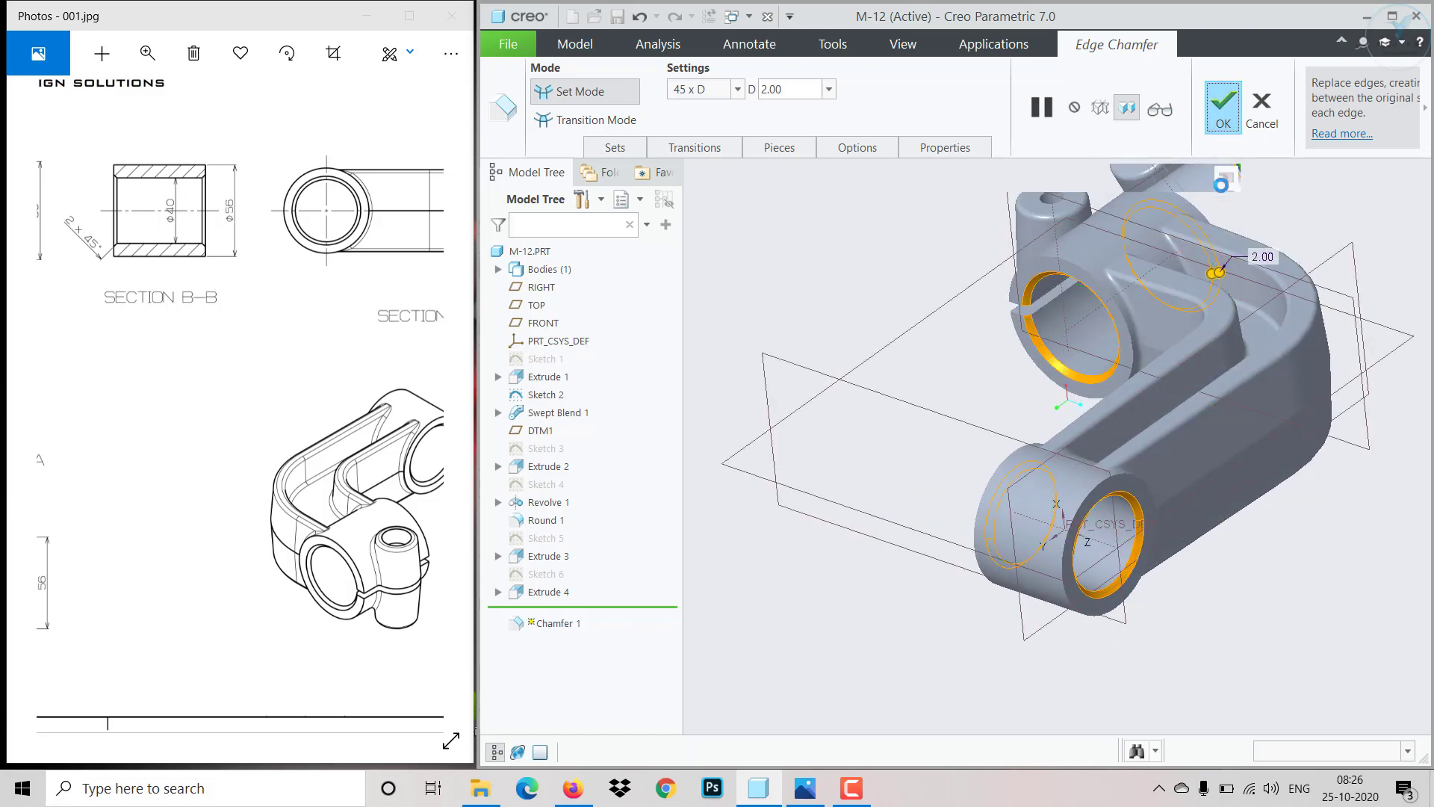
{"action": "left_click", "coordinate": [908, 575]}
{"action": "scroll", "coordinate": [904, 596], "scroll_direction": "up", "scroll_amount": 3}
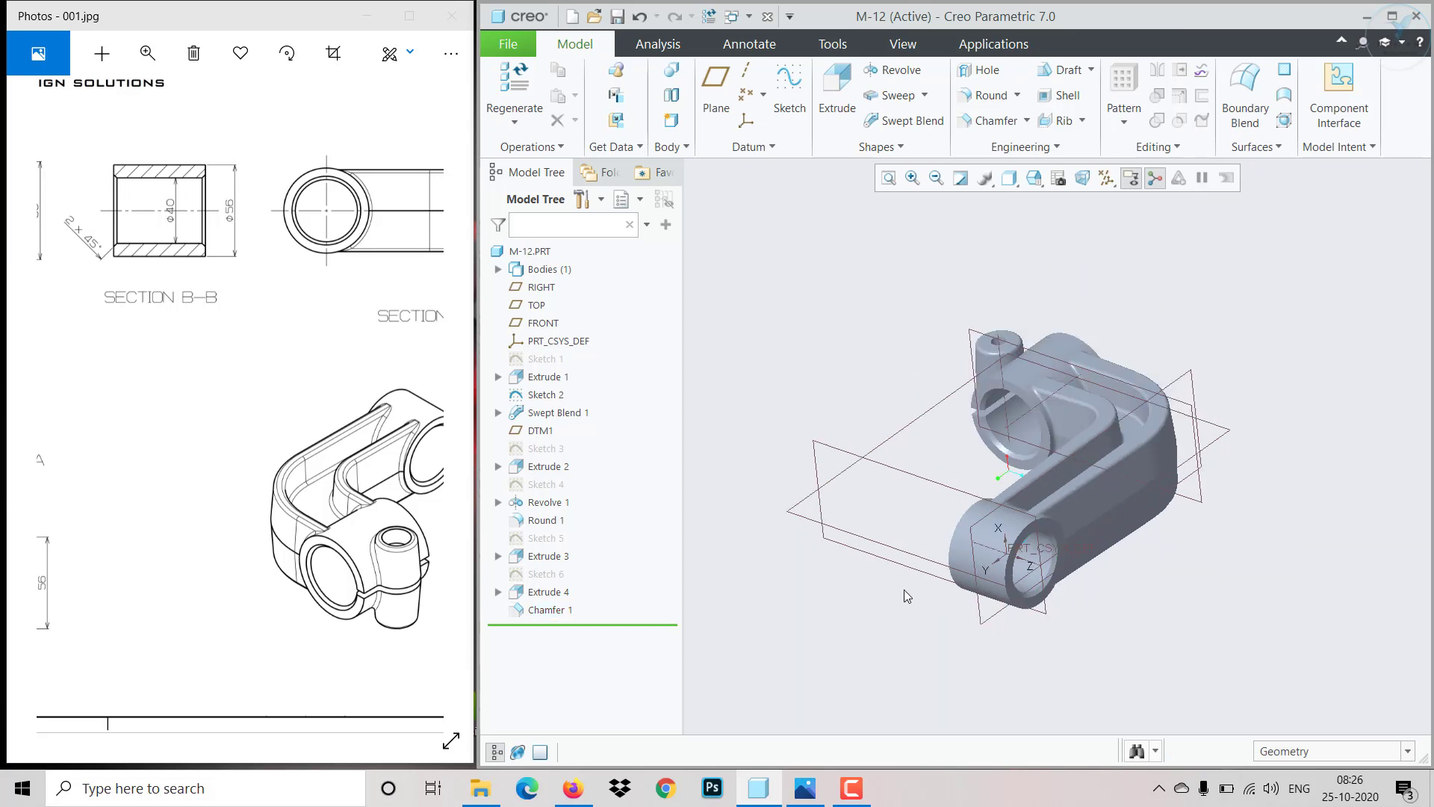